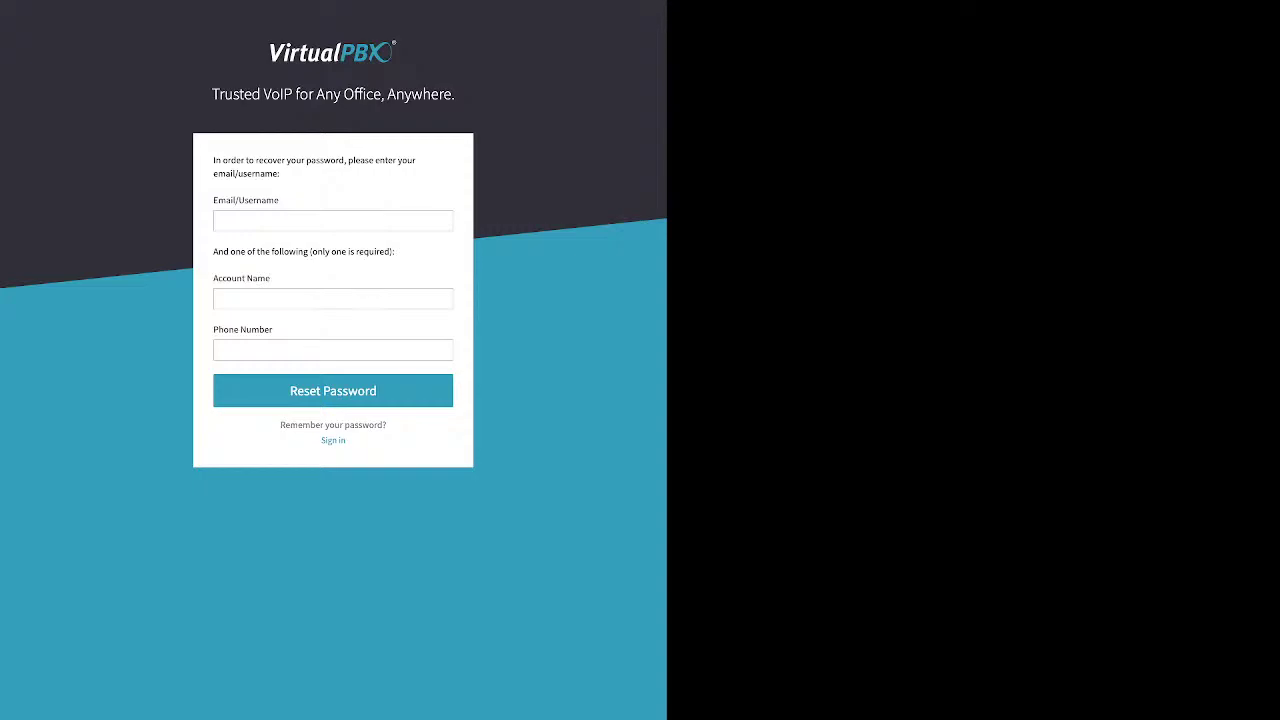
Step: Review the Account Name and Phone Number fields of the password recovery form
click(332, 298)
drag(213, 278, 266, 278)
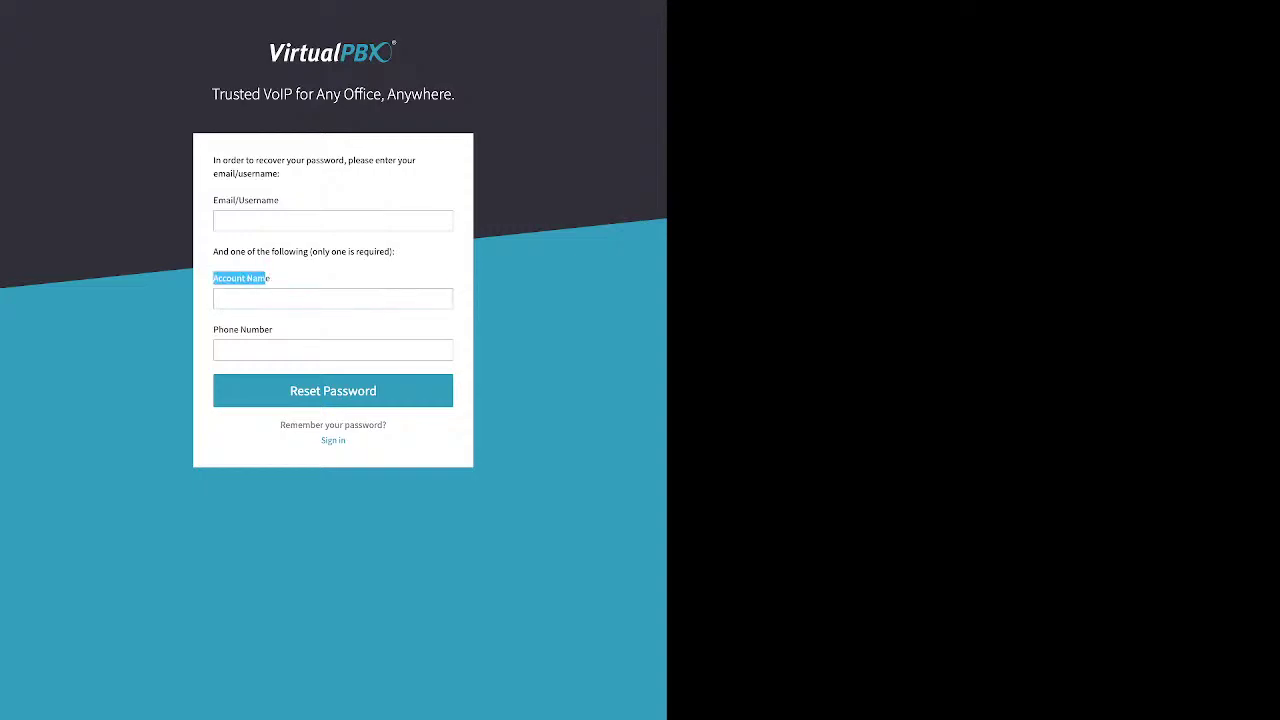
click(332, 349)
drag(213, 329, 272, 329)
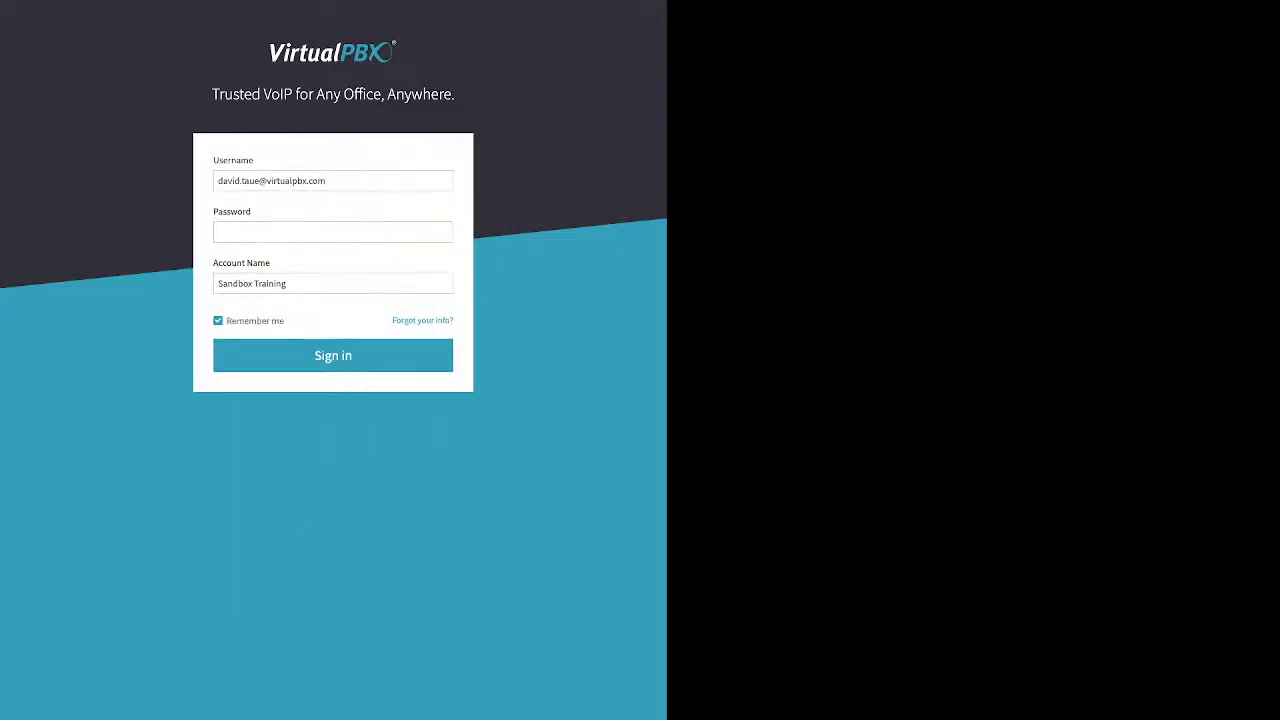
Step: Enter the account password and sign in with the Remember me option enabled
click(332, 232)
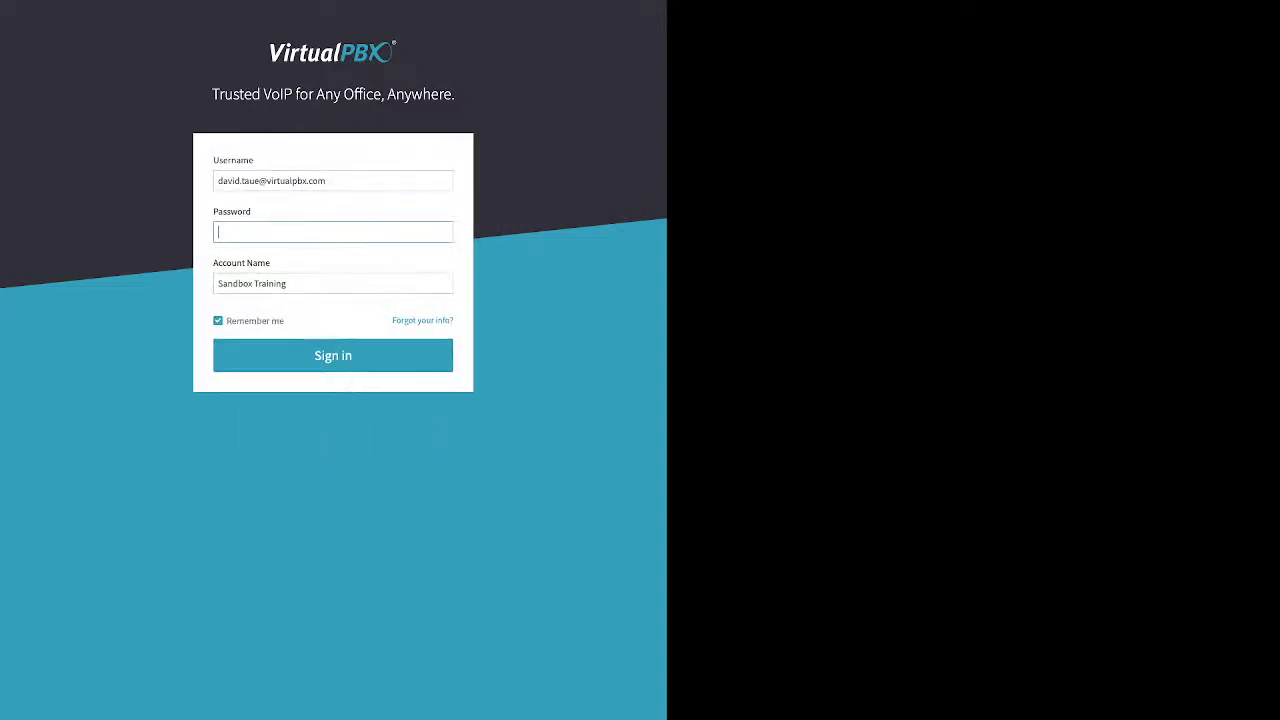
text(•••••••)
triple_click(255, 321)
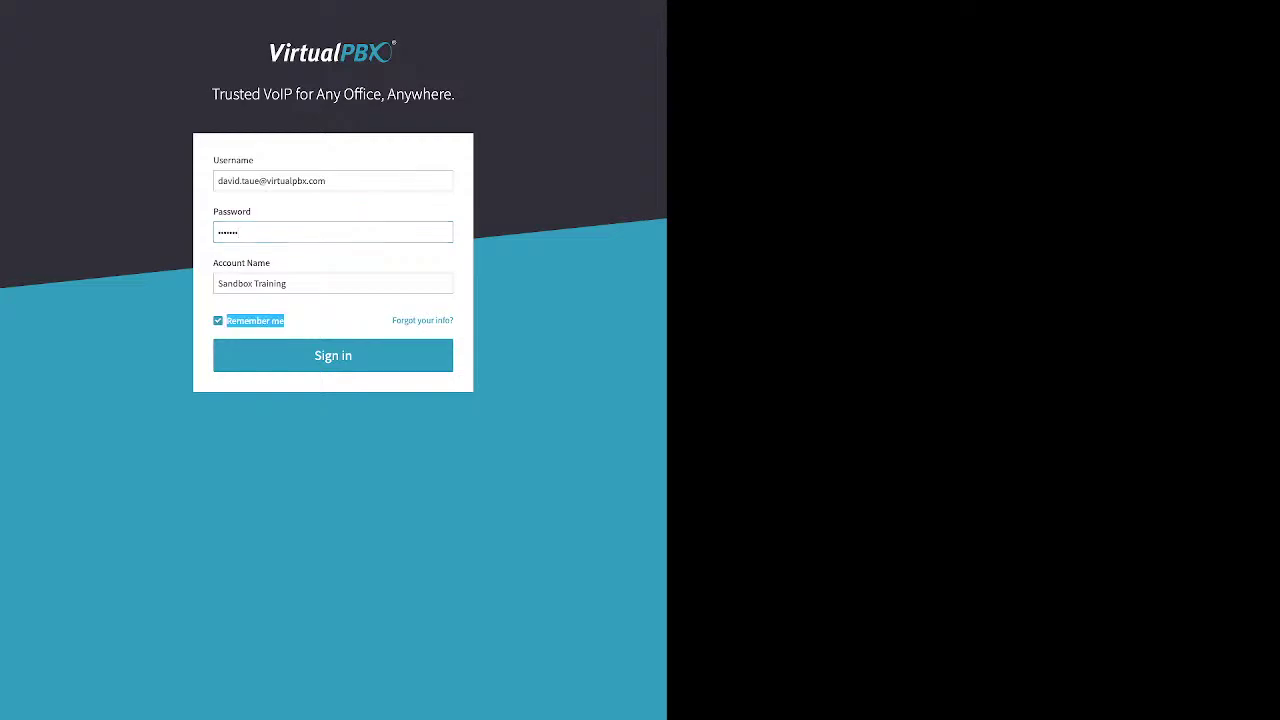
key(Return)
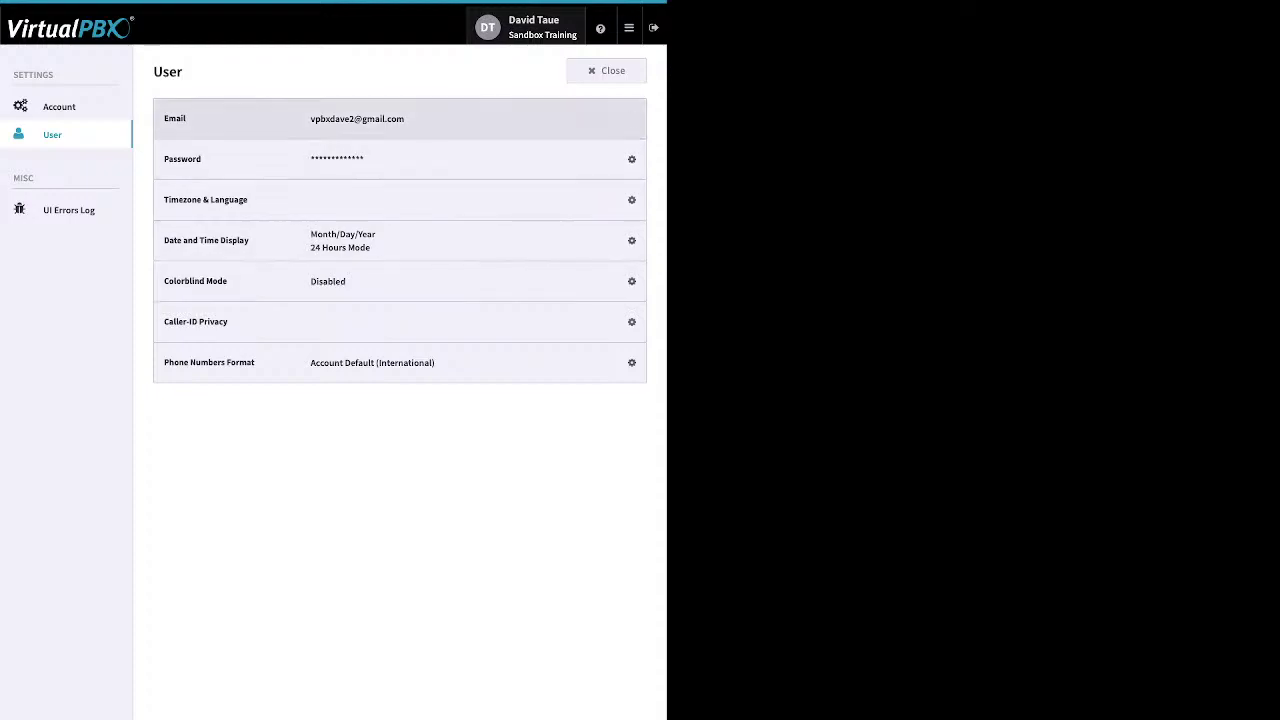
Step: Review the user's password options and the account's Timezone & Language options, and close the settings
click(631, 159)
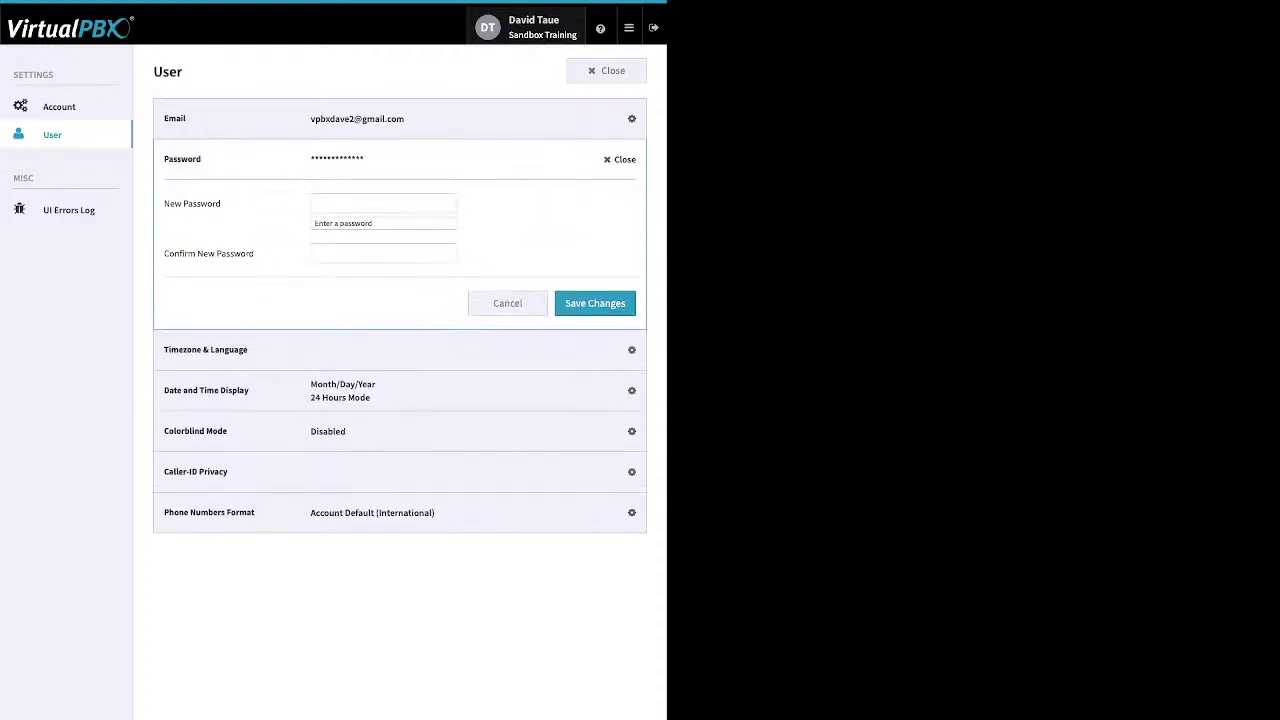
click(620, 160)
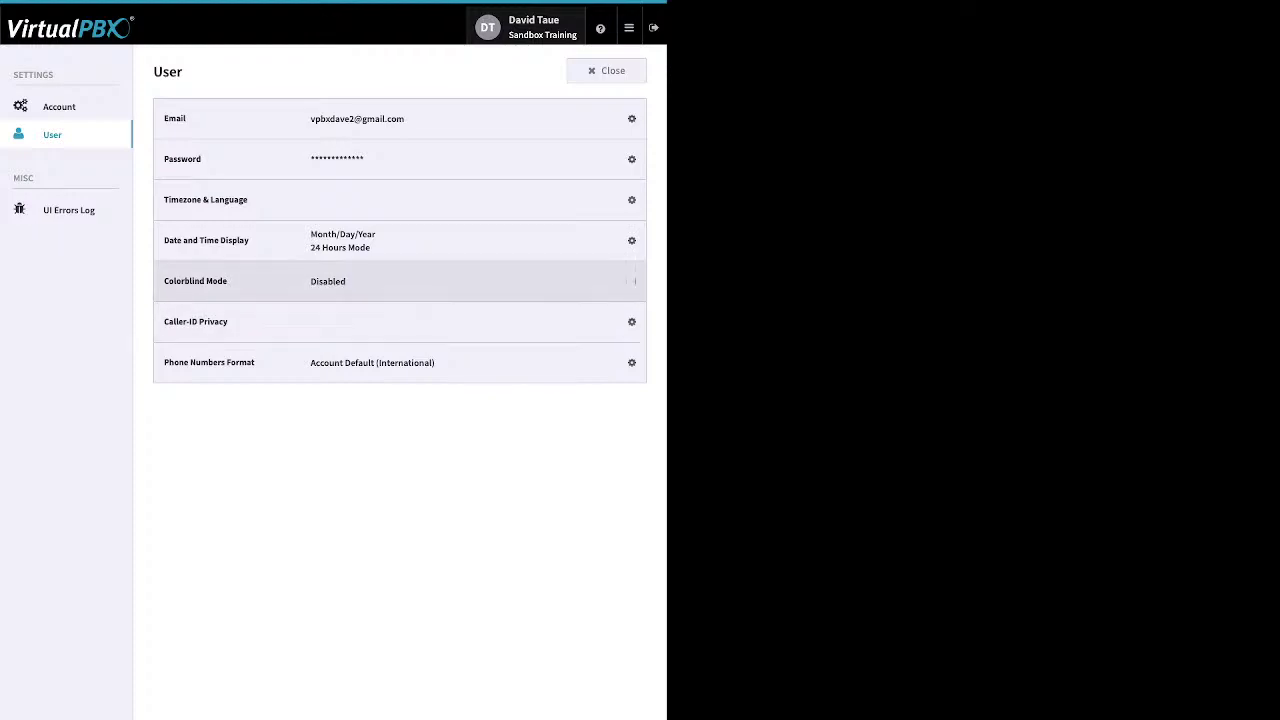
click(59, 106)
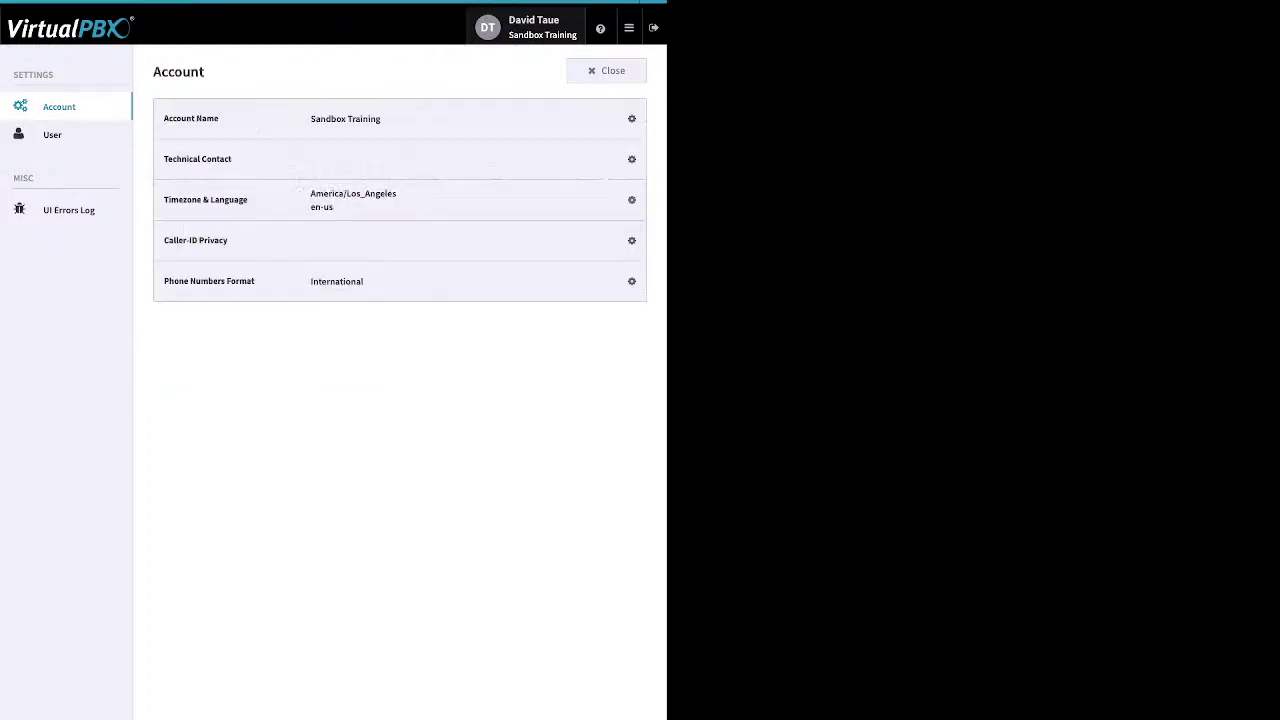
click(620, 200)
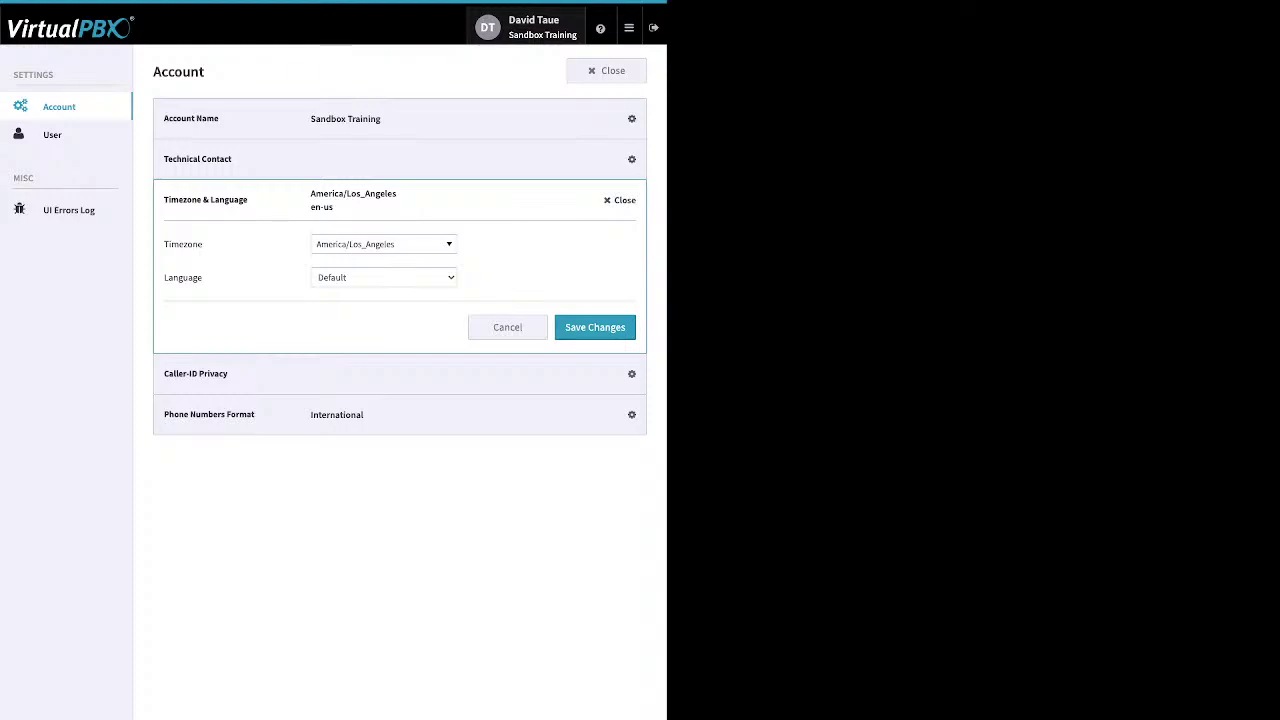
click(619, 200)
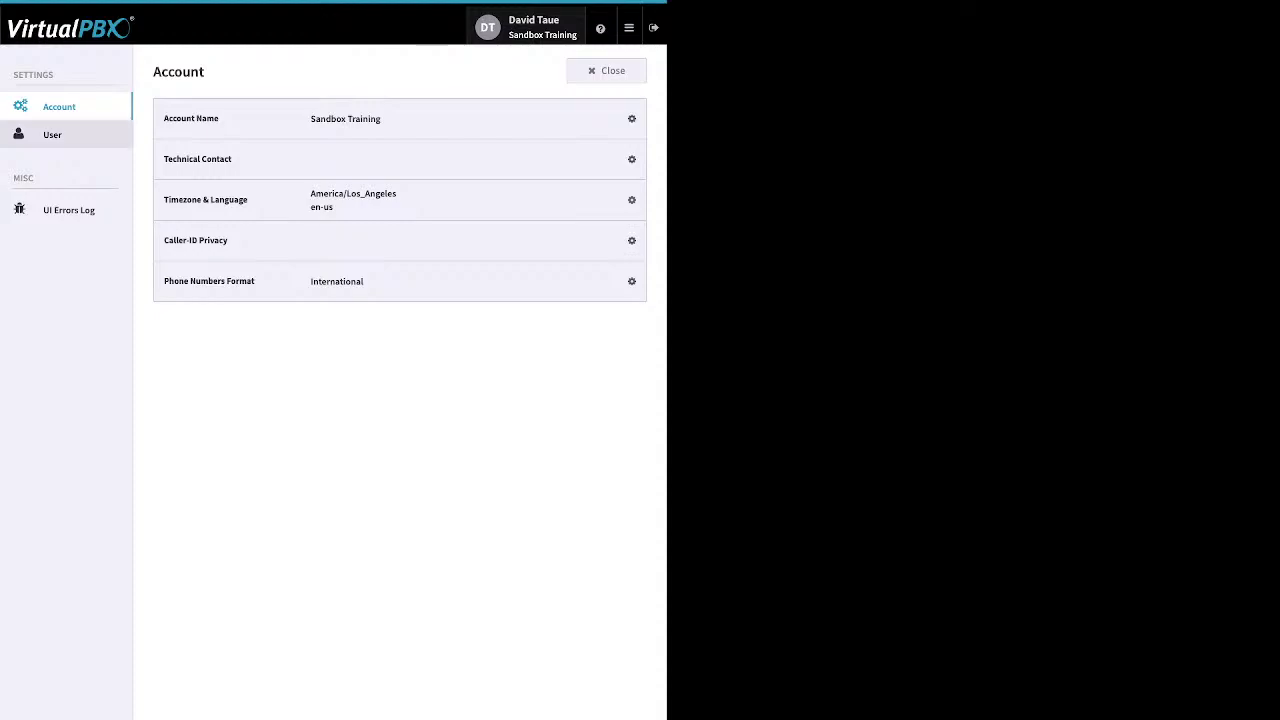
click(55, 134)
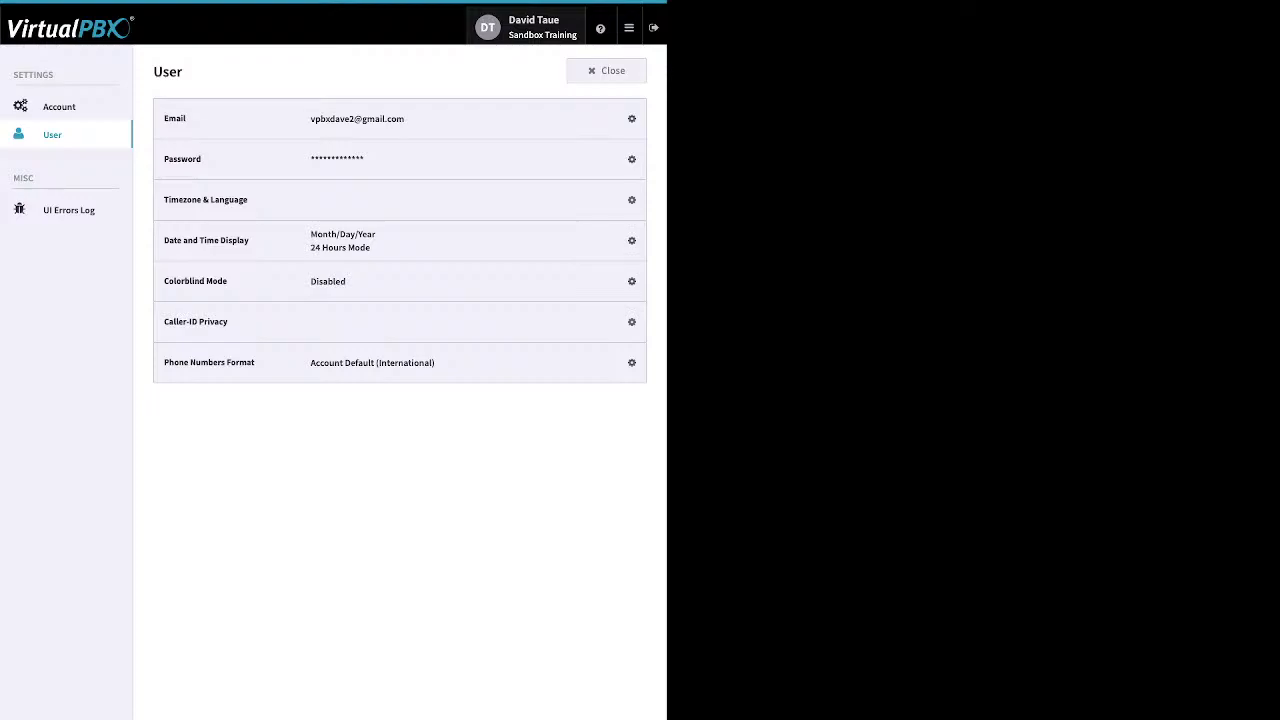
click(606, 70)
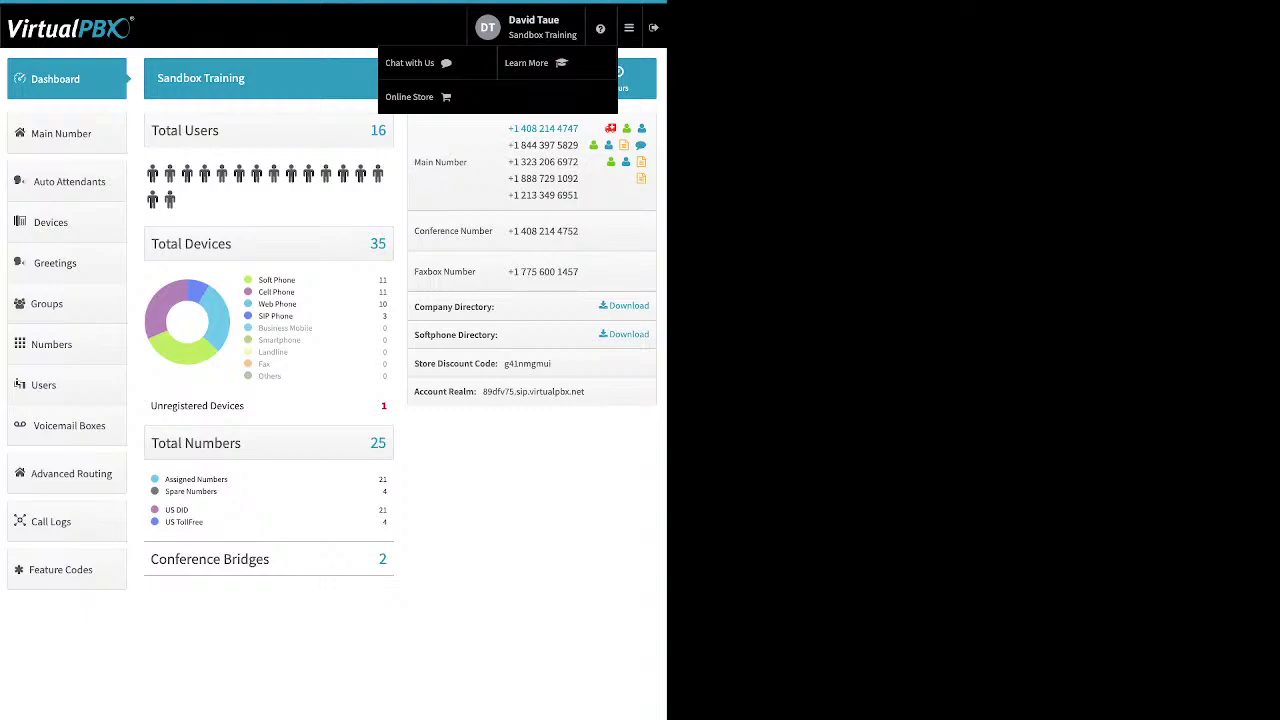
Step: Examine the dashboard's Total Devices breakdown by phone type and the Unregistered Devices entry
mouse_move(629, 28)
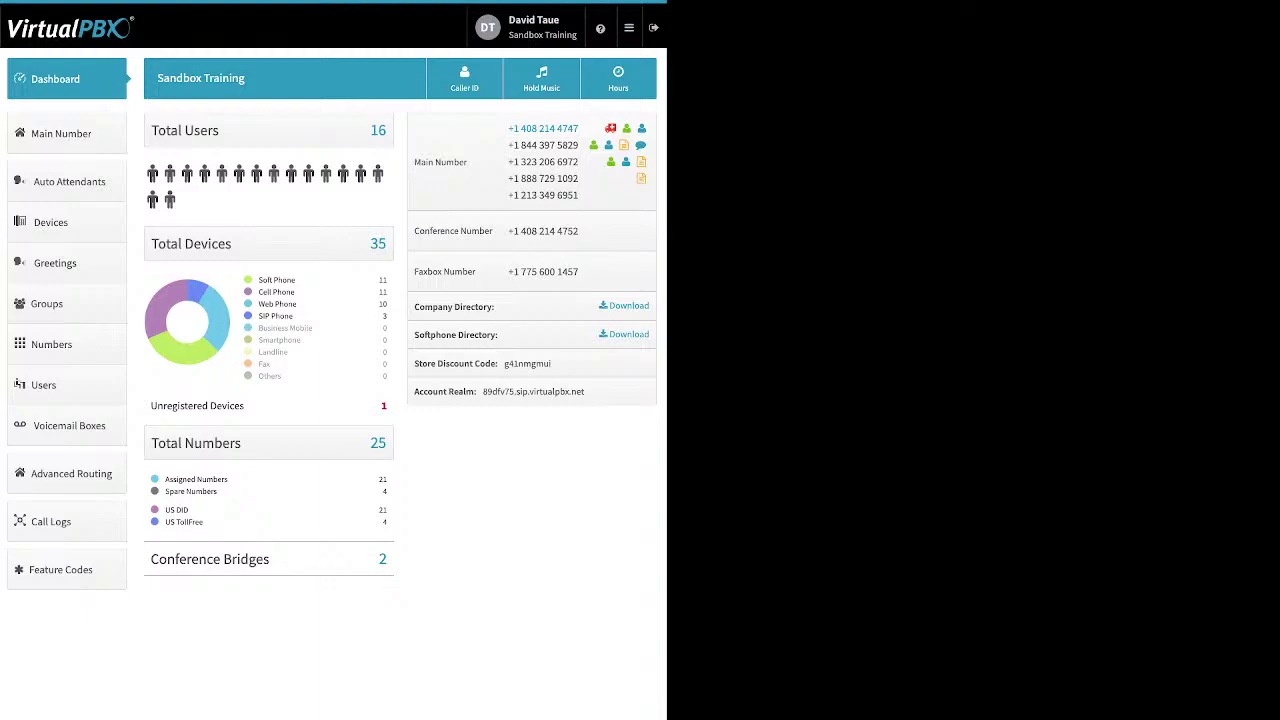
drag(296, 280, 258, 280)
drag(296, 292, 258, 292)
drag(298, 304, 258, 304)
drag(294, 316, 257, 316)
drag(245, 405, 150, 405)
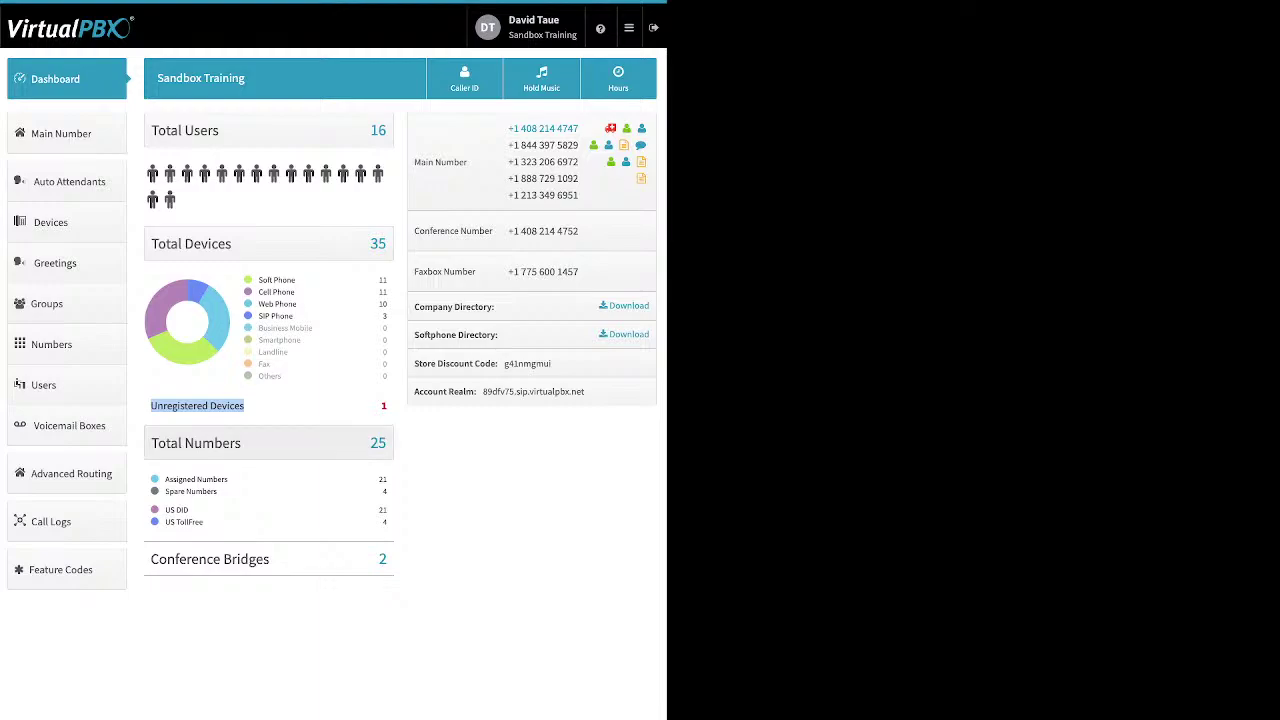
click(268, 443)
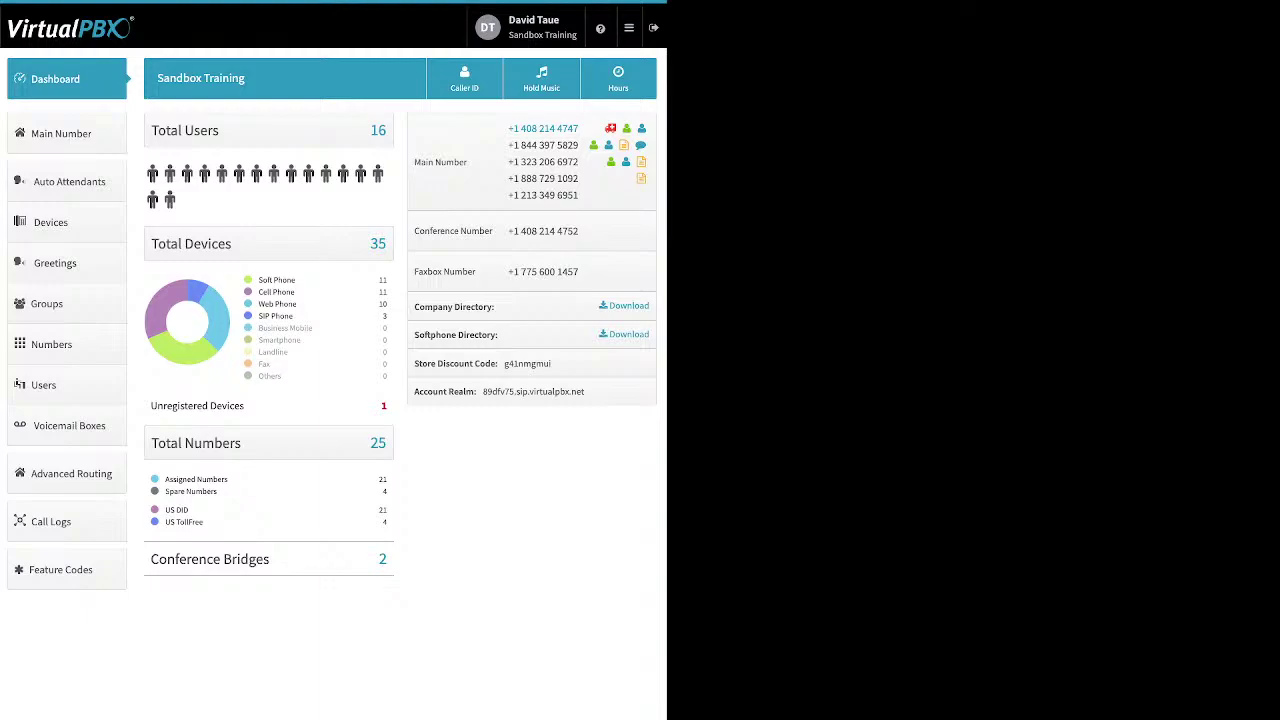
Step: Examine the dashboard's assigned, spare, US DID and toll-free number entries and the Conference Bridges entry
drag(218, 491, 165, 479)
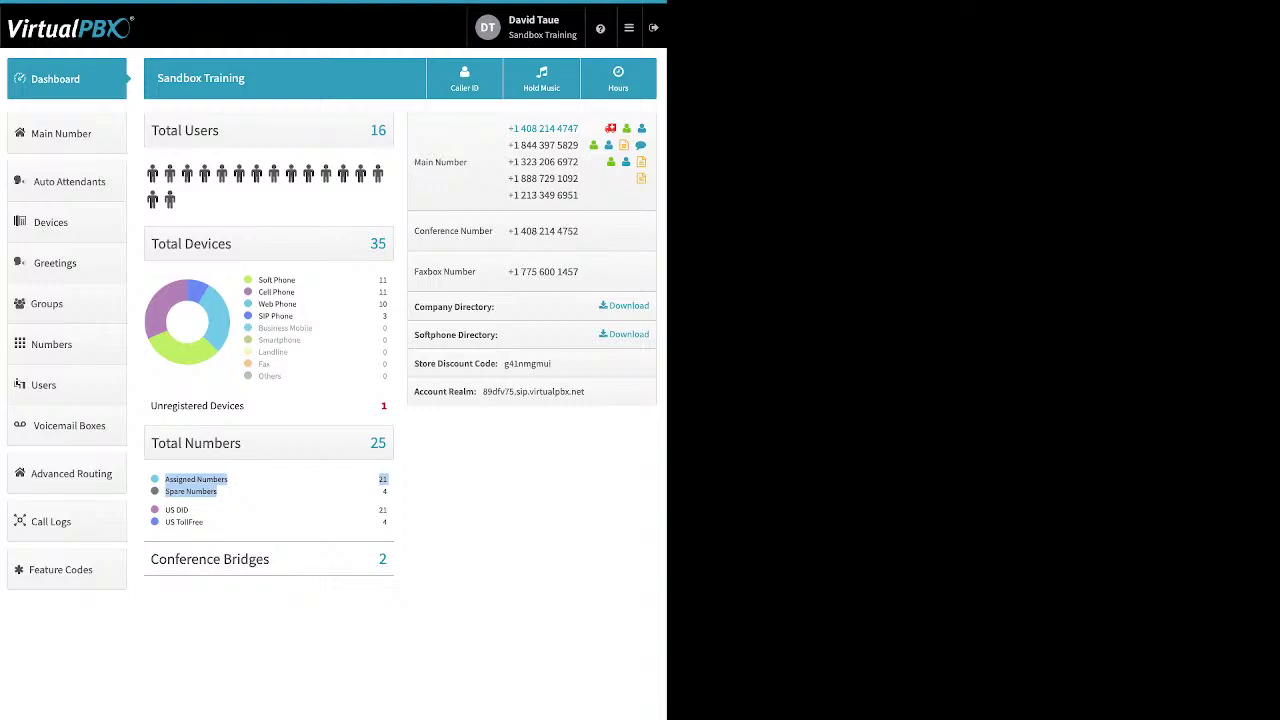
drag(204, 522, 165, 510)
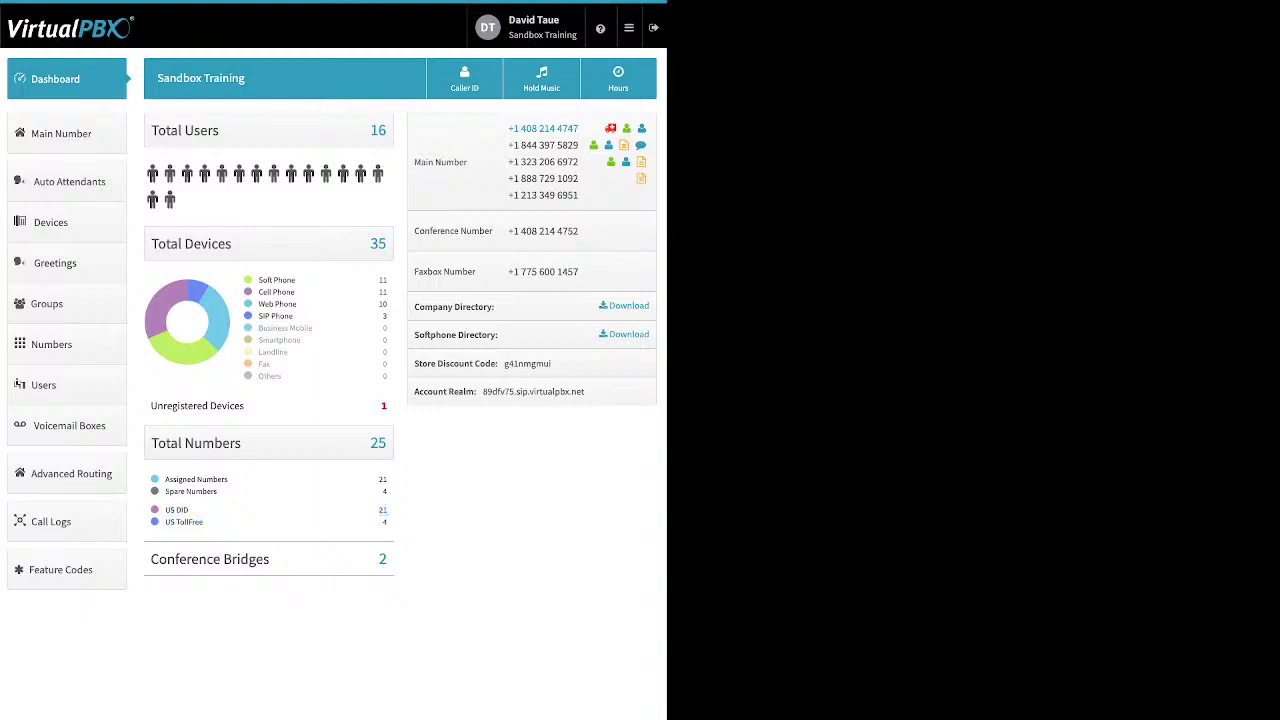
double_click(182, 510)
drag(188, 510, 165, 510)
click(177, 511)
double_click(257, 560)
click(257, 560)
double_click(238, 559)
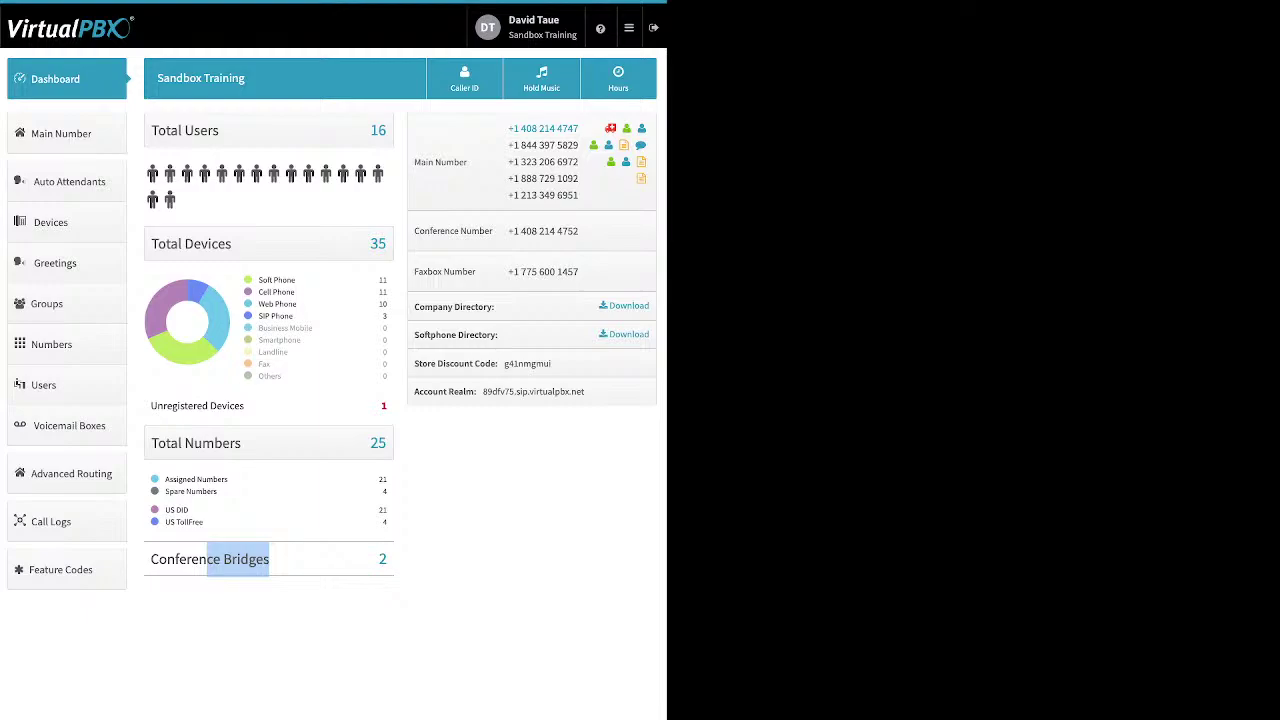
Step: Examine the Company Directory, Softphone Directory and Account Realm entries on the dashboard
drag(494, 307, 419, 307)
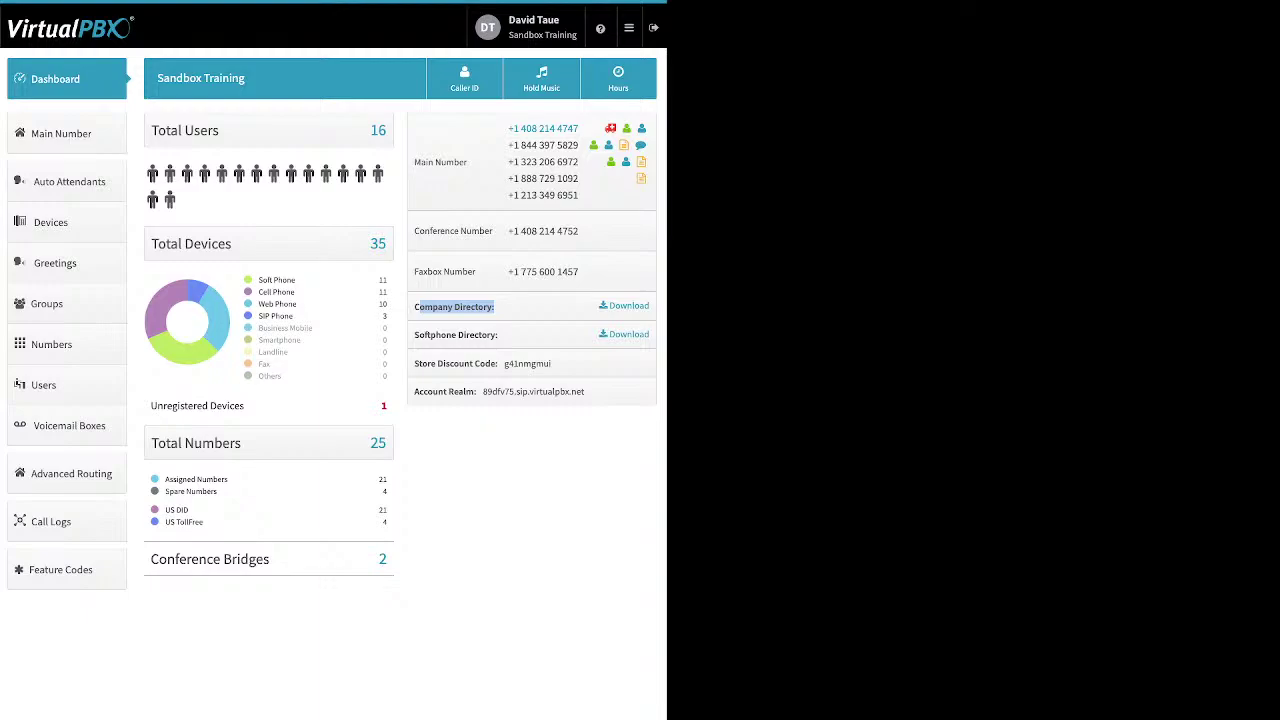
drag(415, 335, 498, 335)
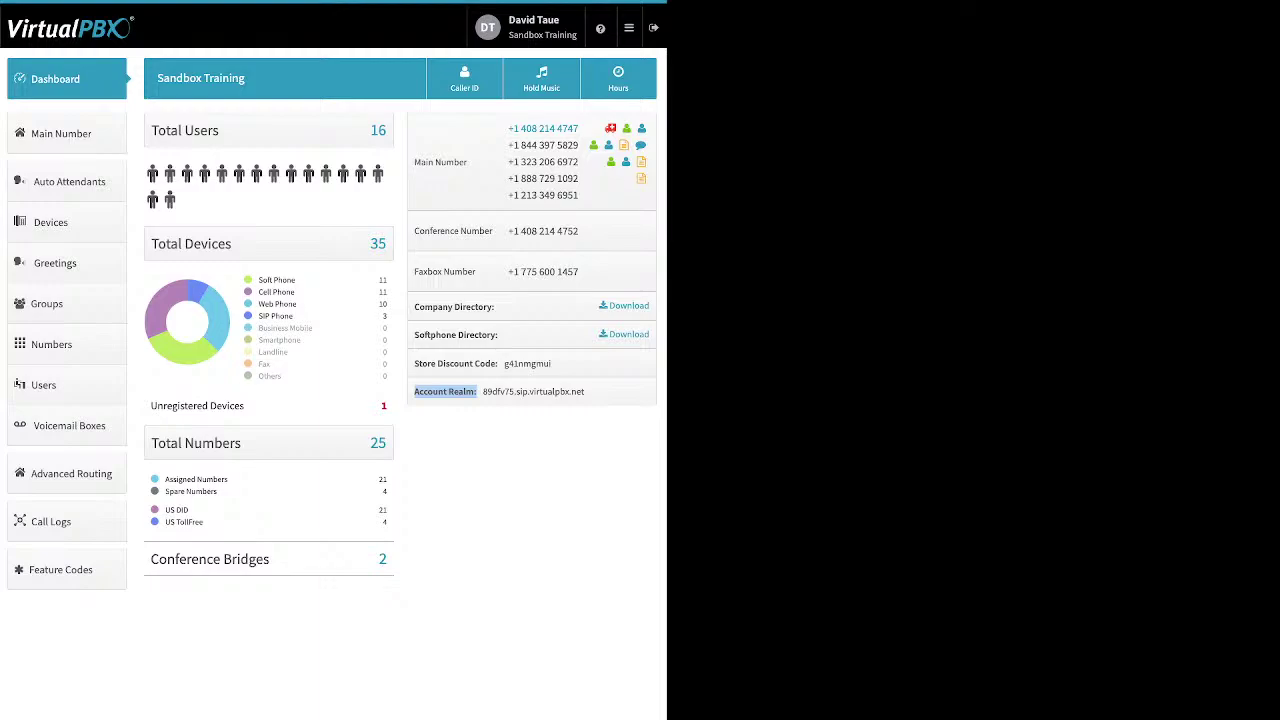
click(446, 392)
drag(585, 391, 483, 391)
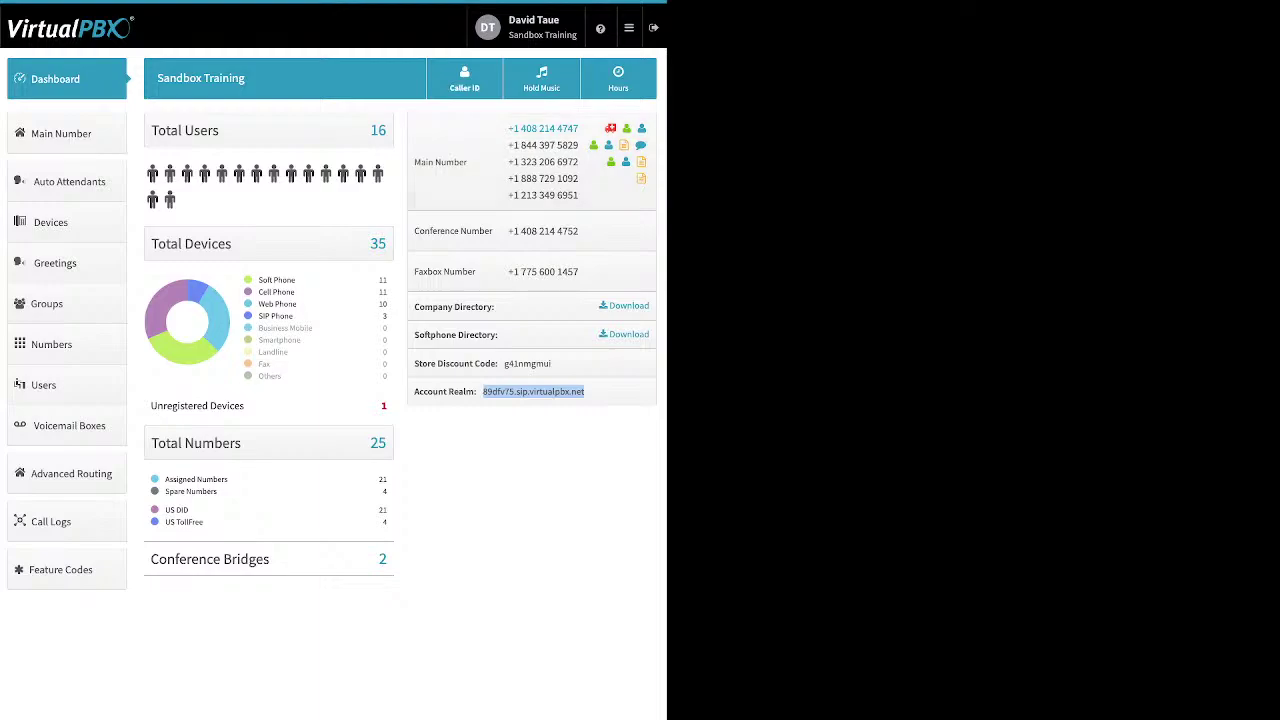
Step: Review the company's Caller ID number, Caller ID name and E911 information, and close the dialog
click(464, 80)
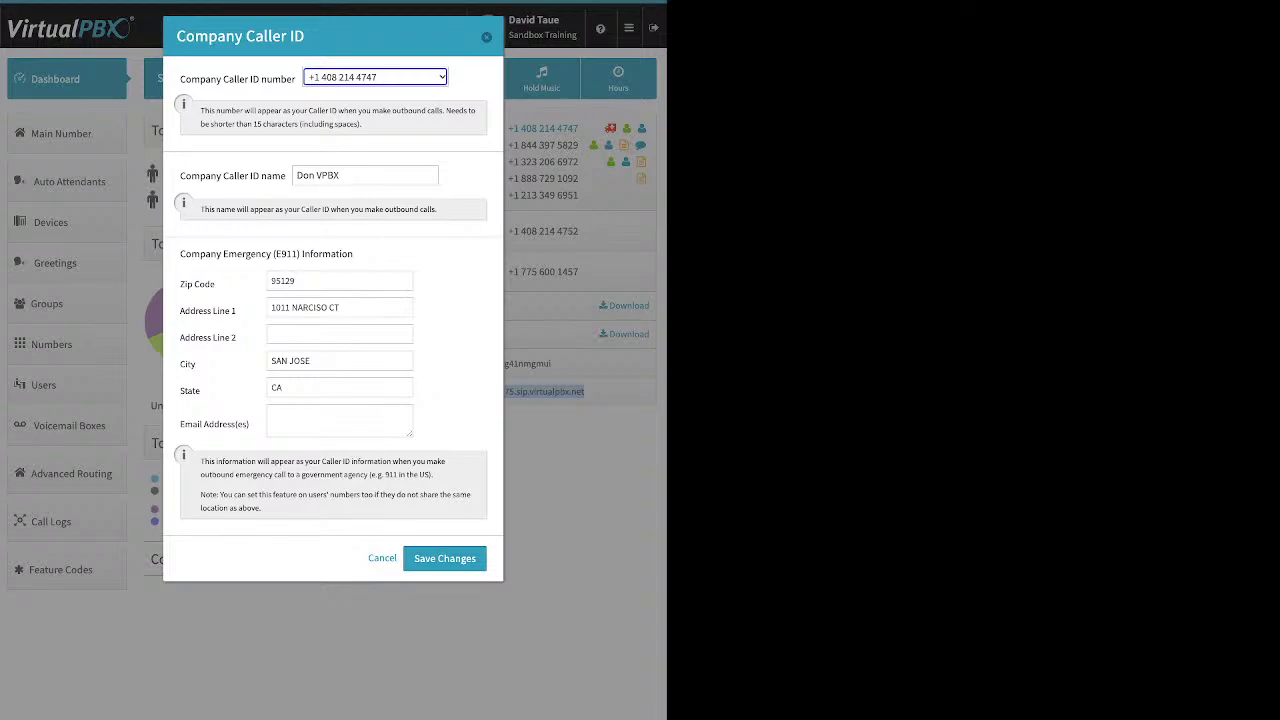
drag(180, 79, 261, 80)
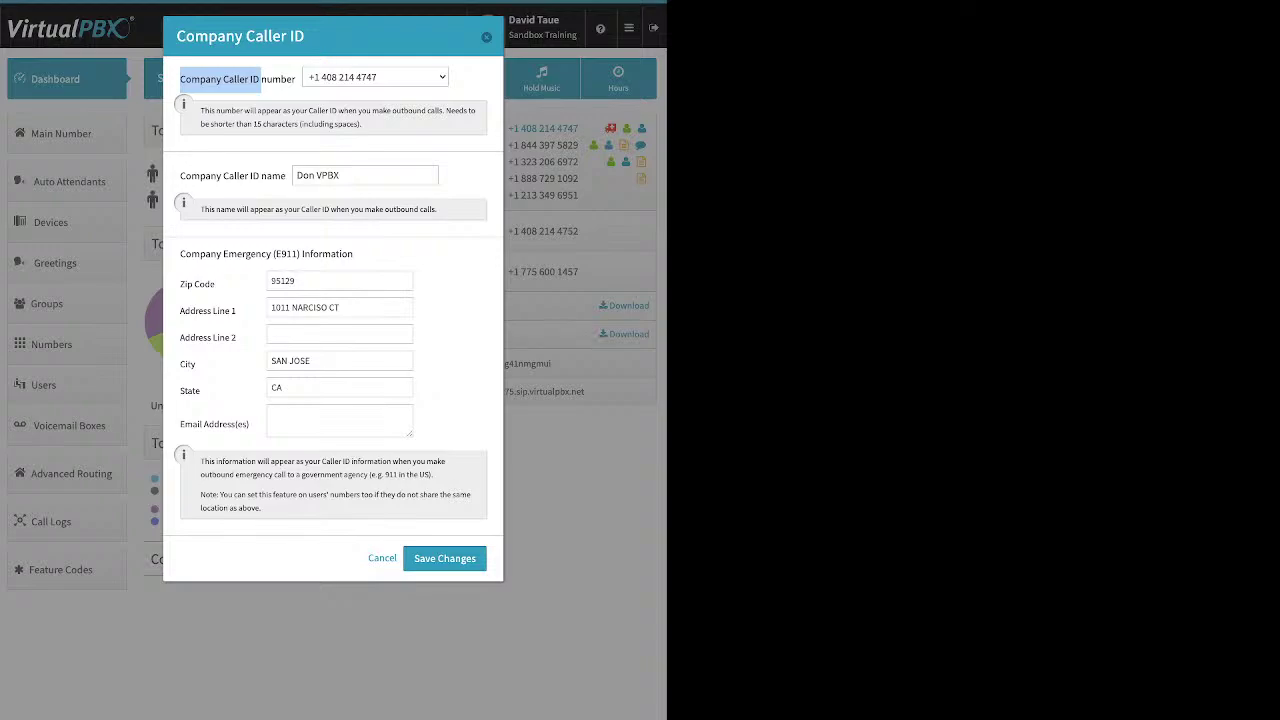
click(261, 82)
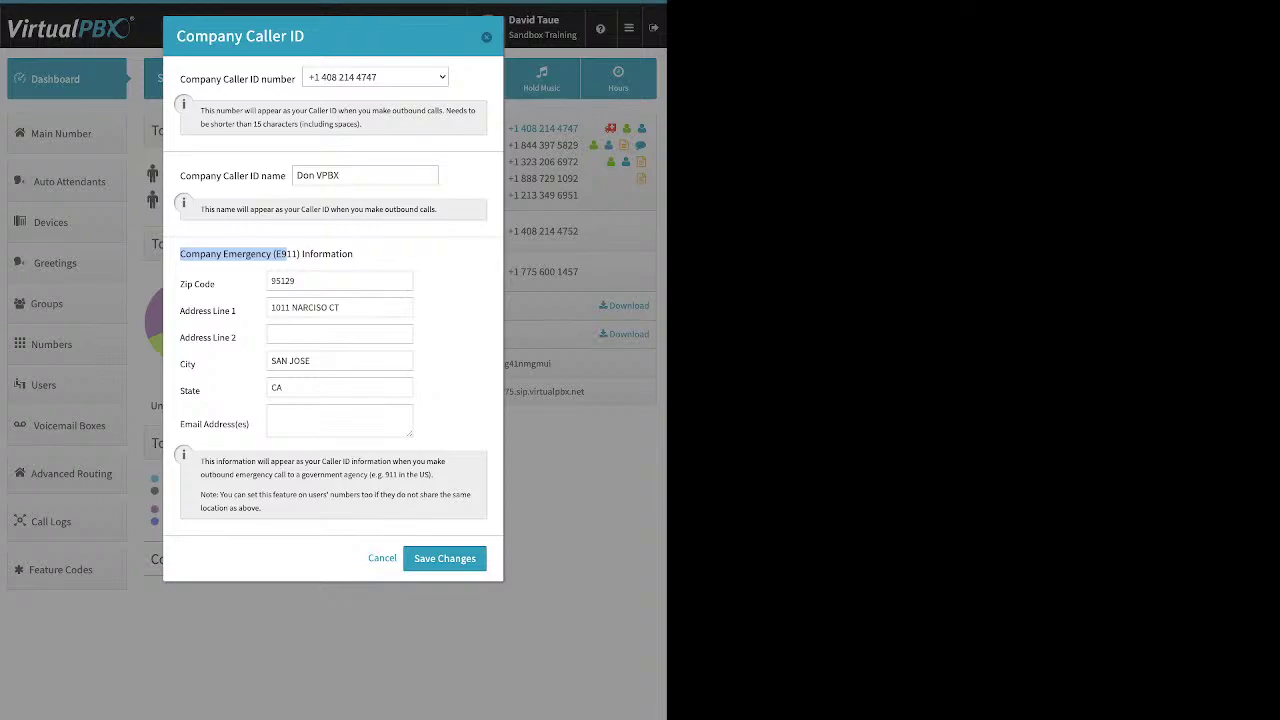
drag(180, 175, 286, 176)
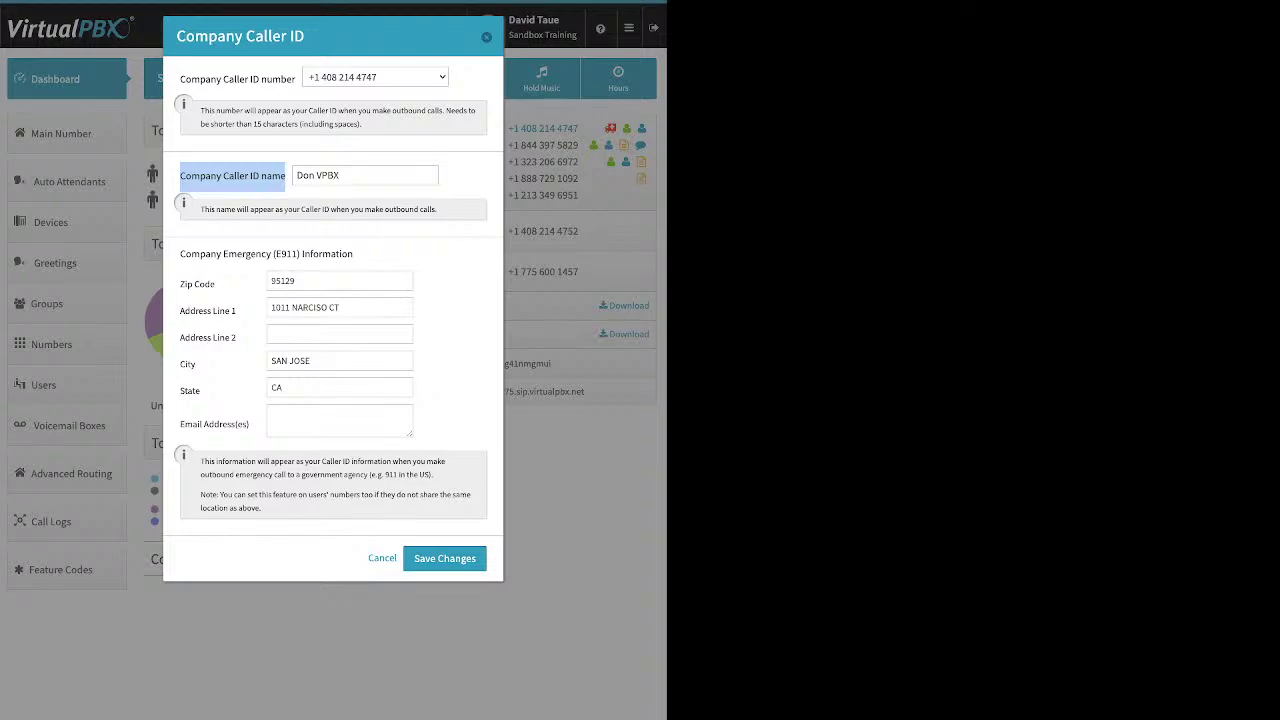
click(365, 175)
key(ctrl+a)
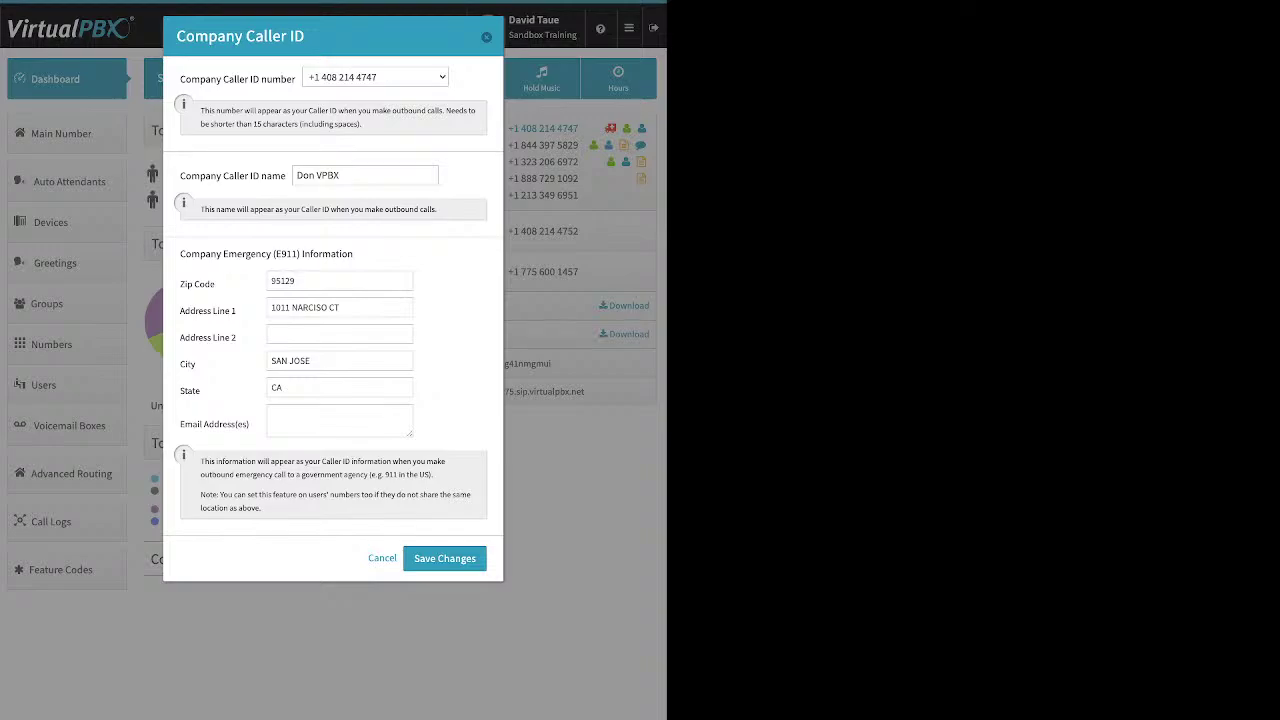
key(Return)
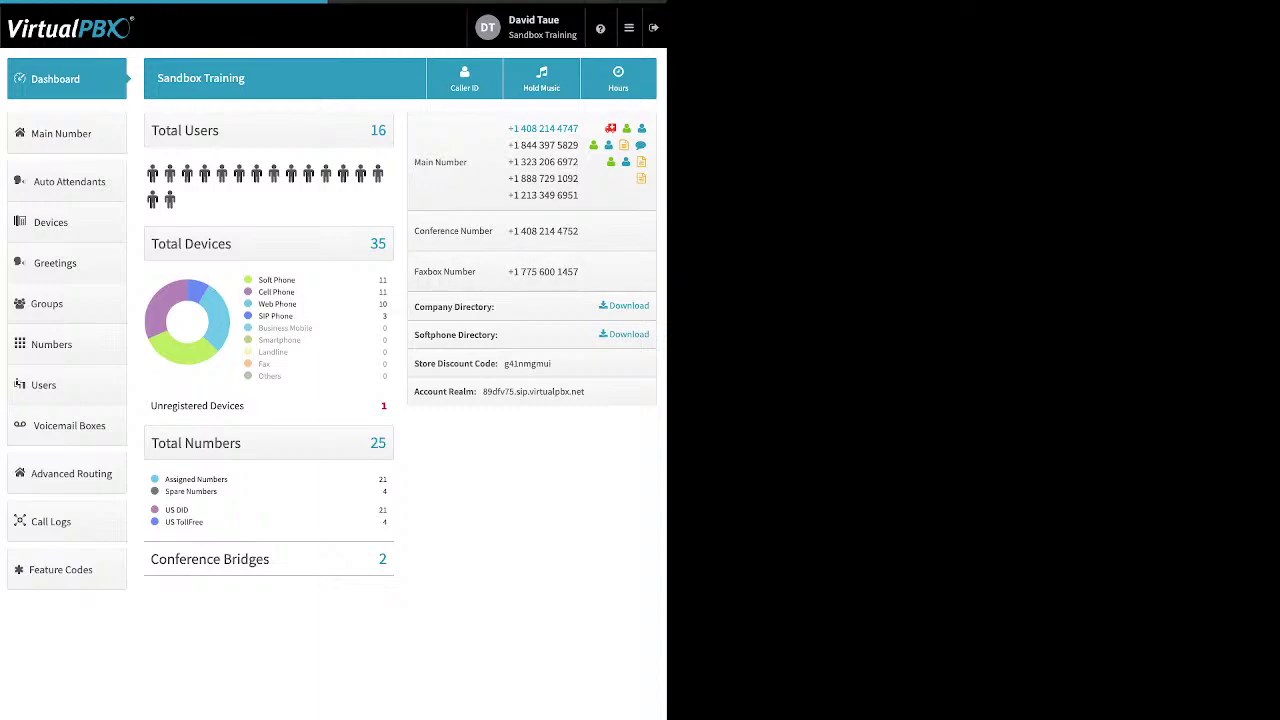
Step: Review the account's Music-On-Hold selection and close the dialog
click(541, 78)
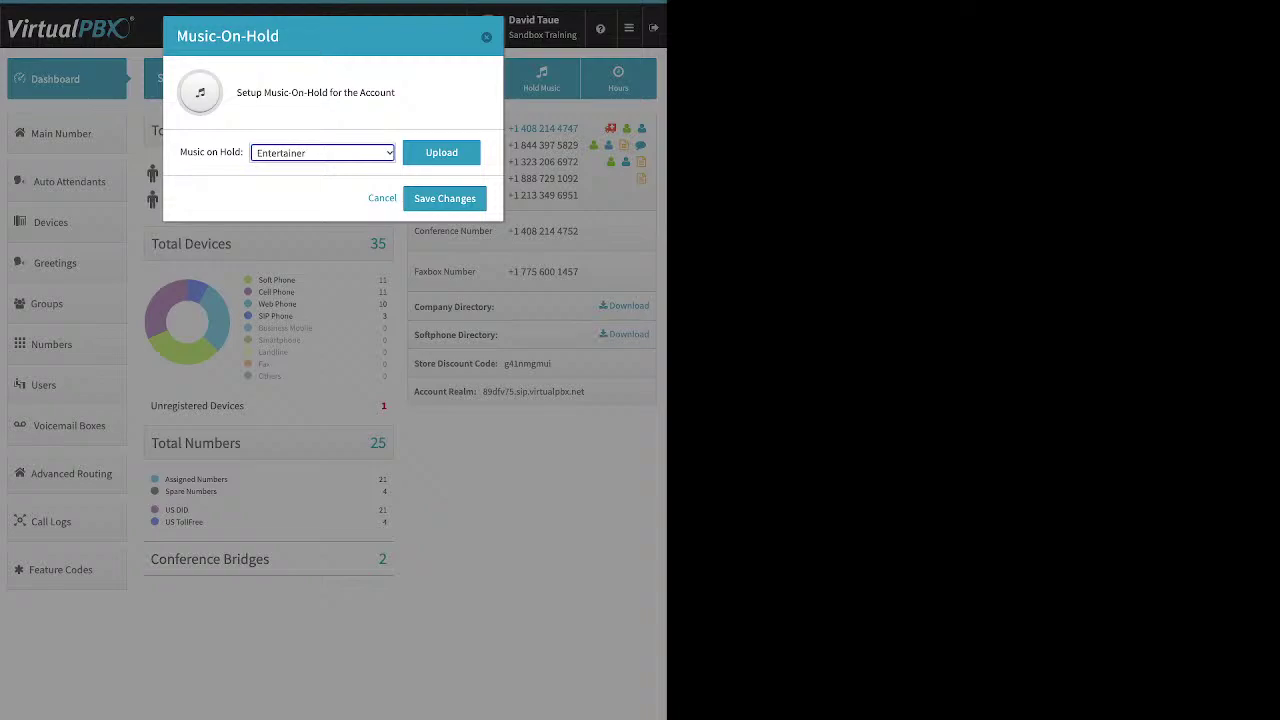
key(Tab)
key(Return)
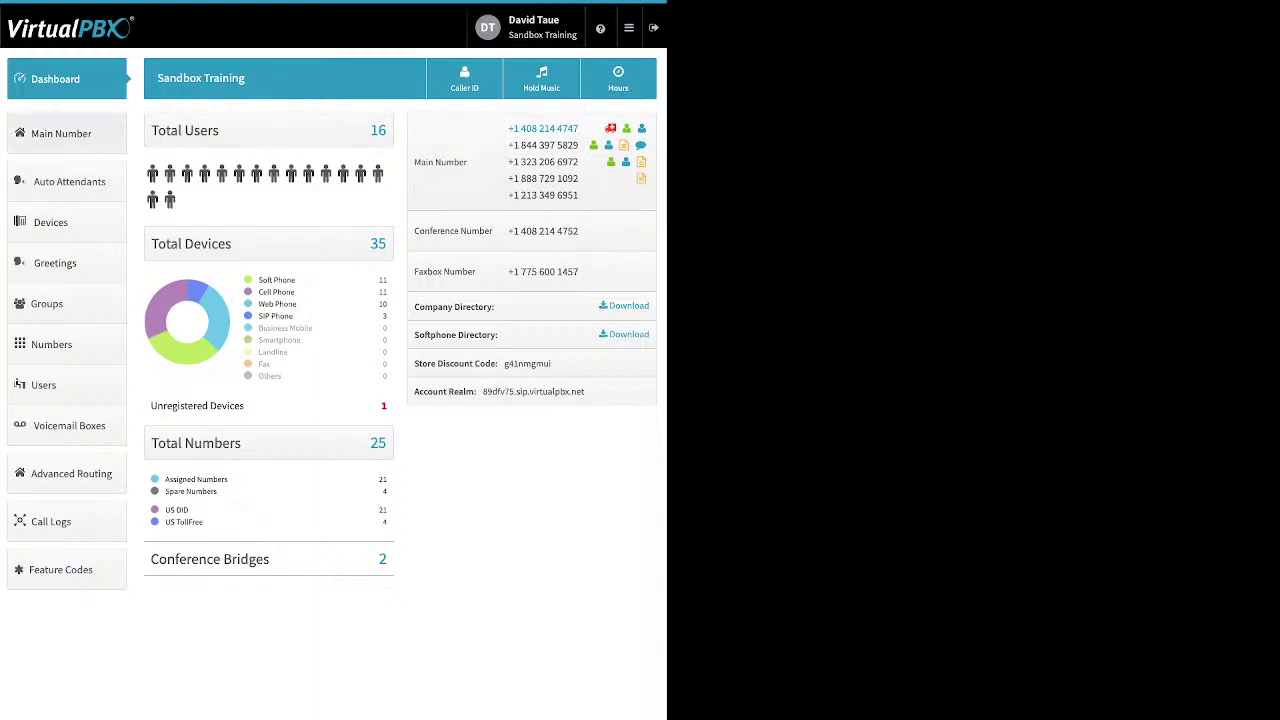
Step: Un-assign the last two numbers in the Main Company Numbers list
click(66, 134)
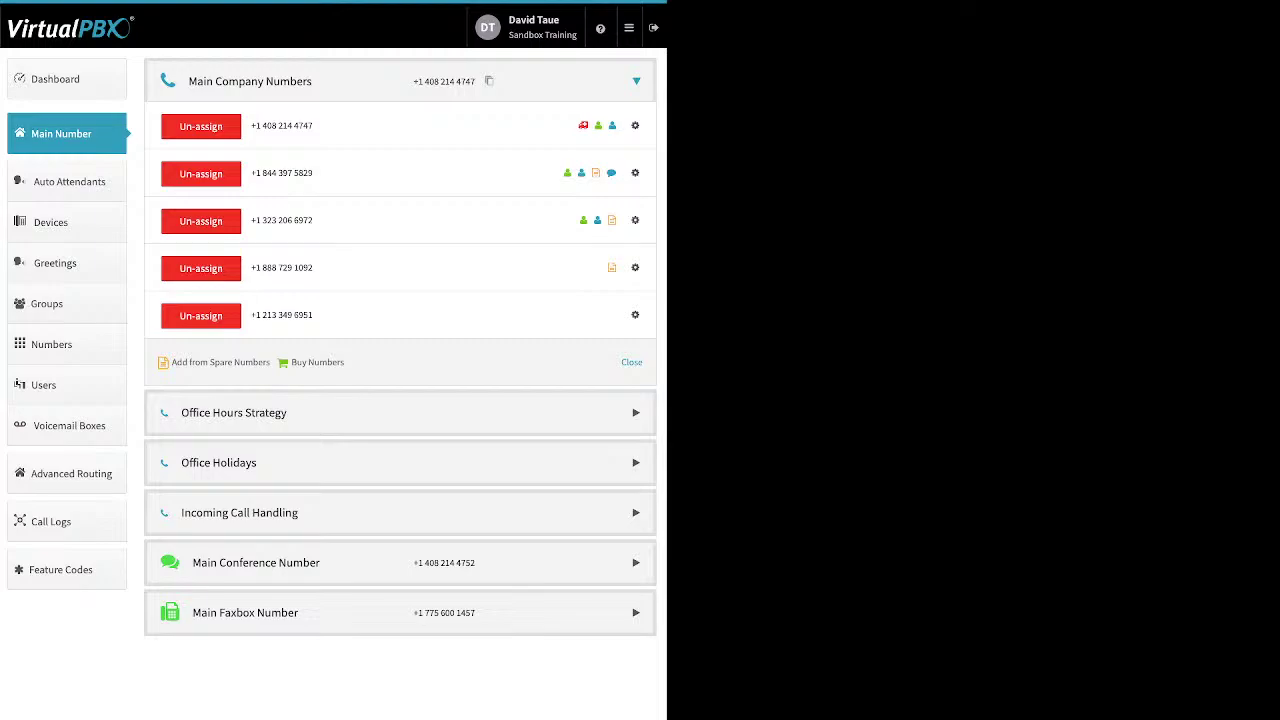
click(200, 268)
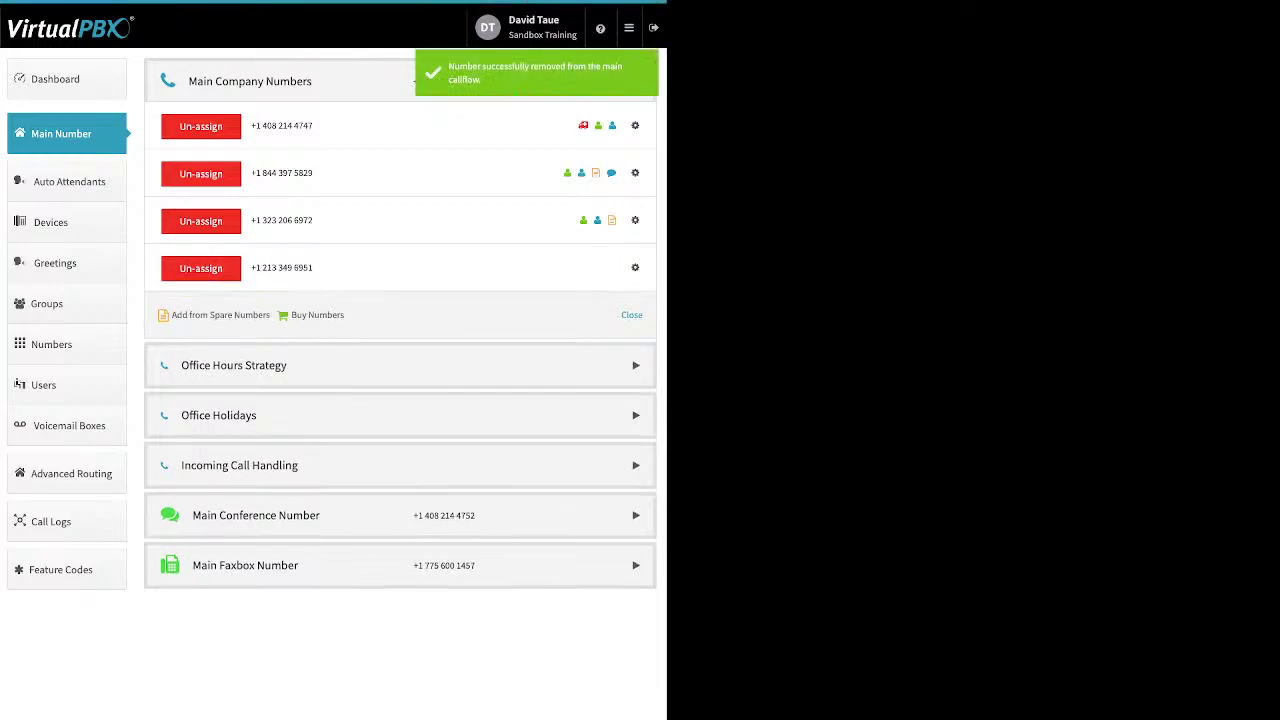
click(200, 268)
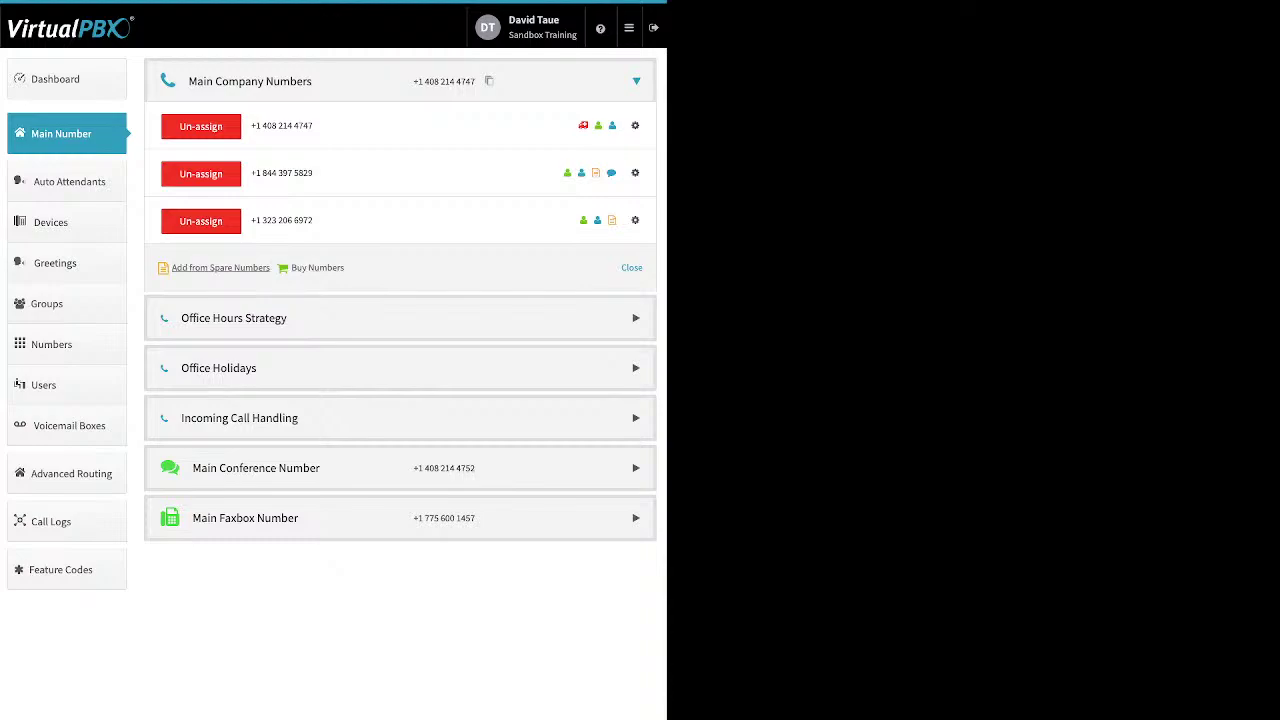
Step: Try to add the third number in the spare numbers list to the main company numbers
click(220, 267)
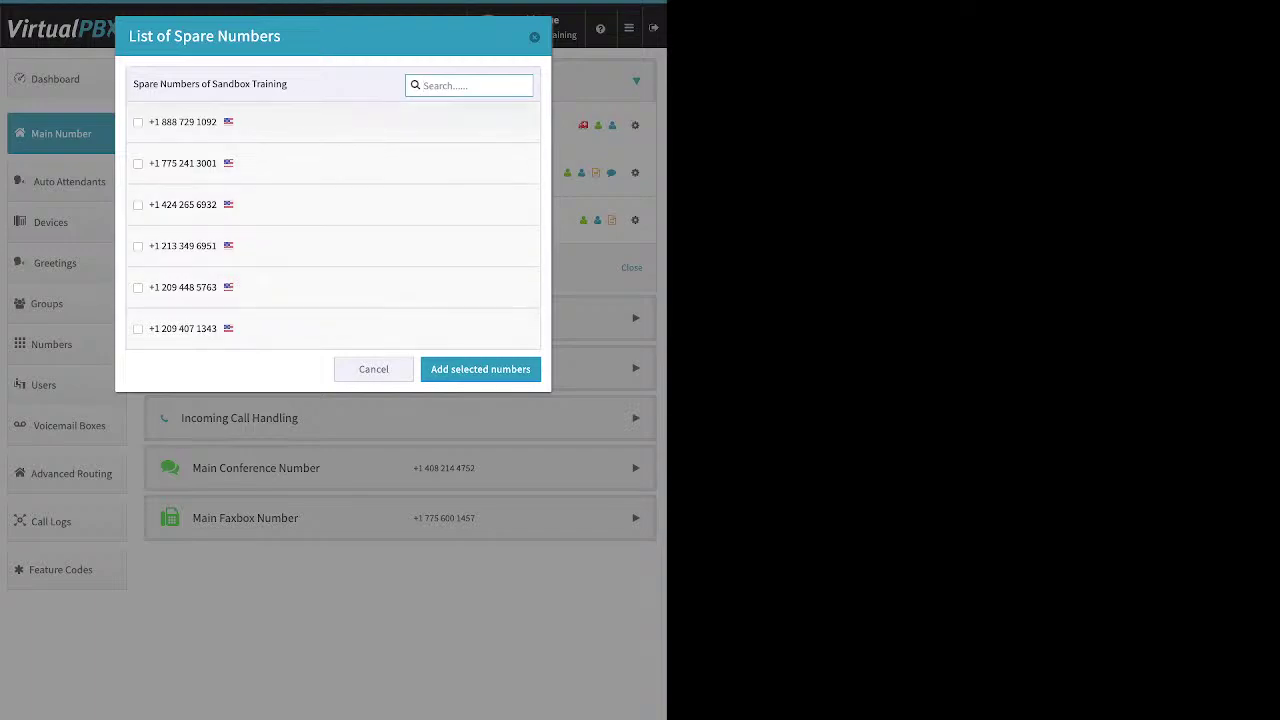
click(138, 205)
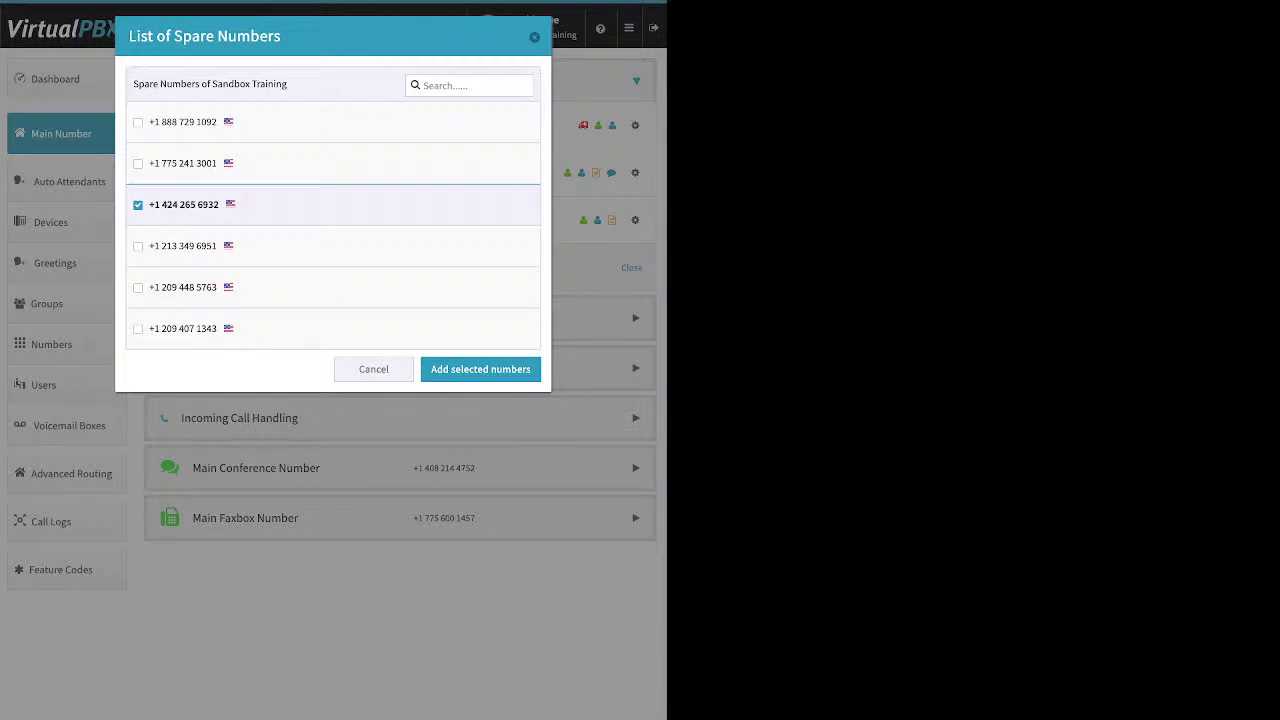
click(480, 370)
Step: Search toll-free numbers with the 85* prefix, add the second result to the cart, and close the purchase dialog without buying
click(317, 267)
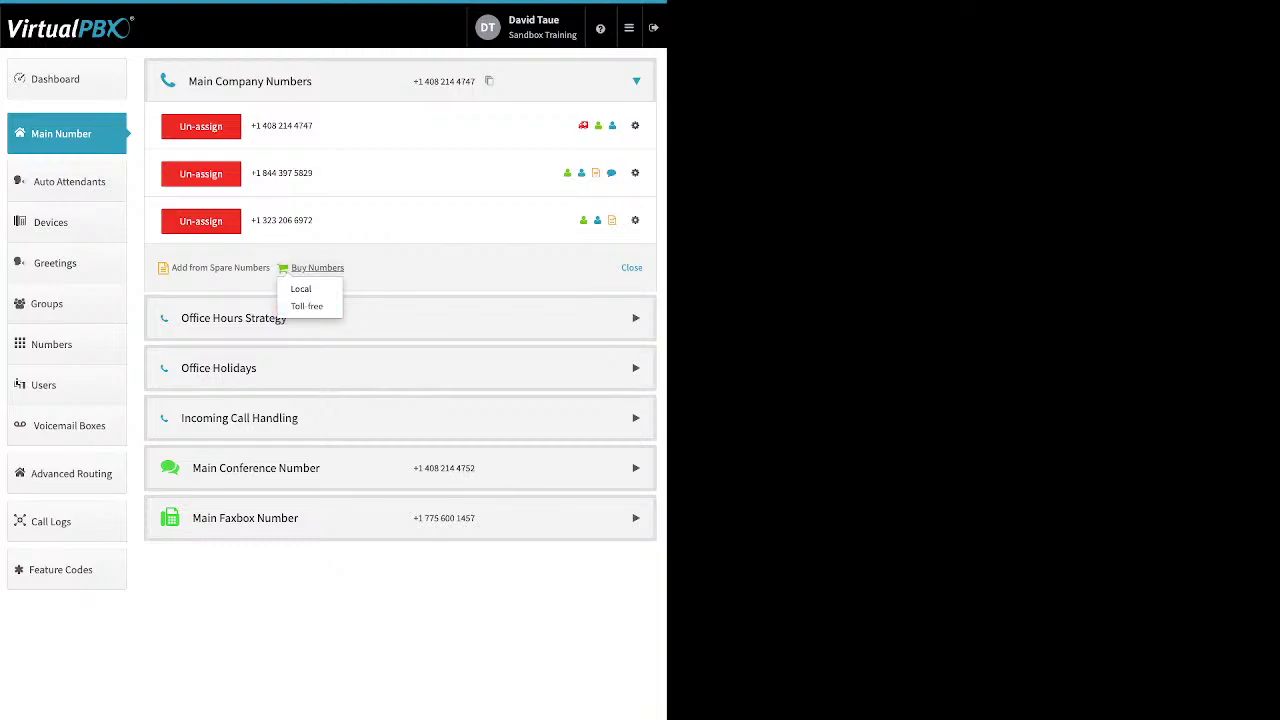
click(307, 305)
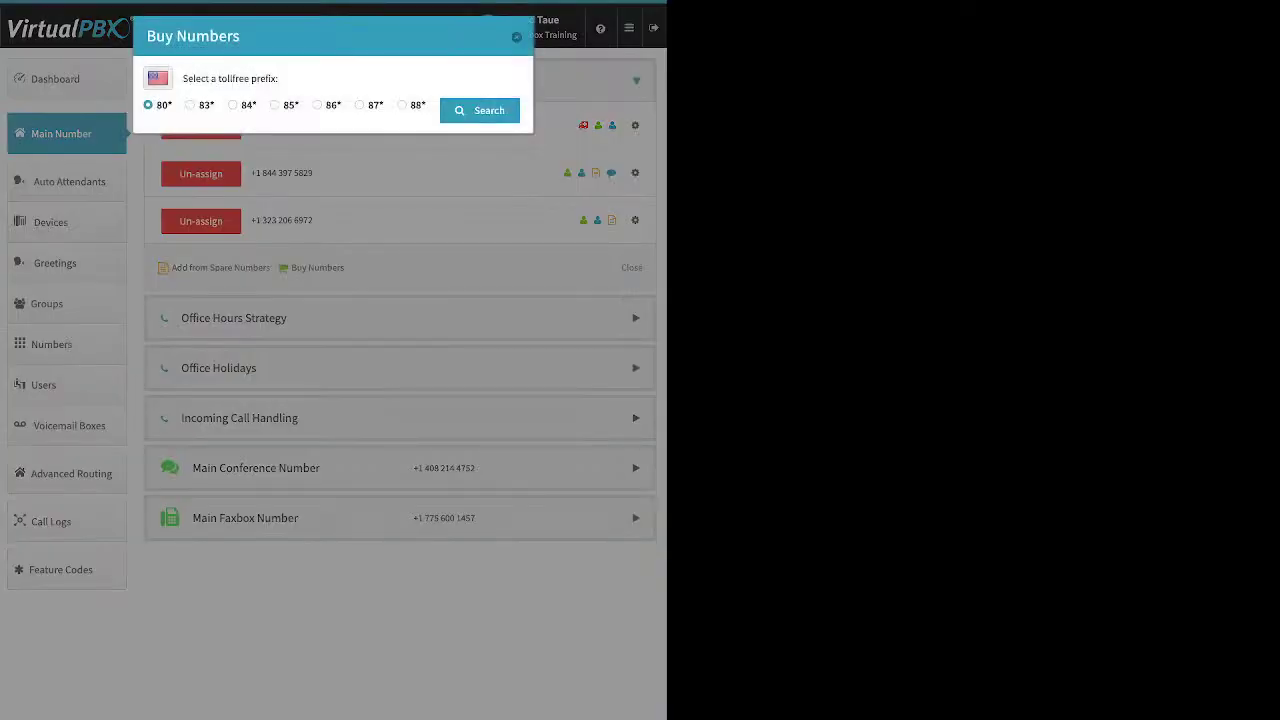
click(274, 105)
click(480, 111)
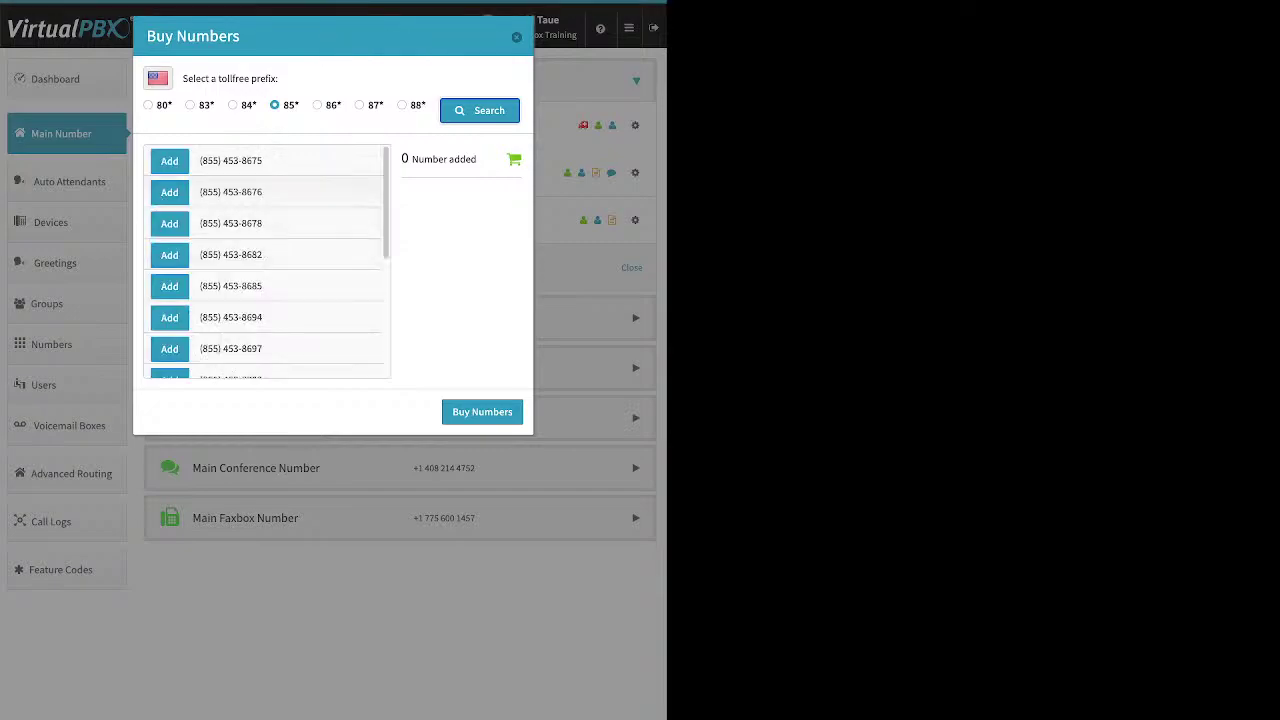
click(169, 191)
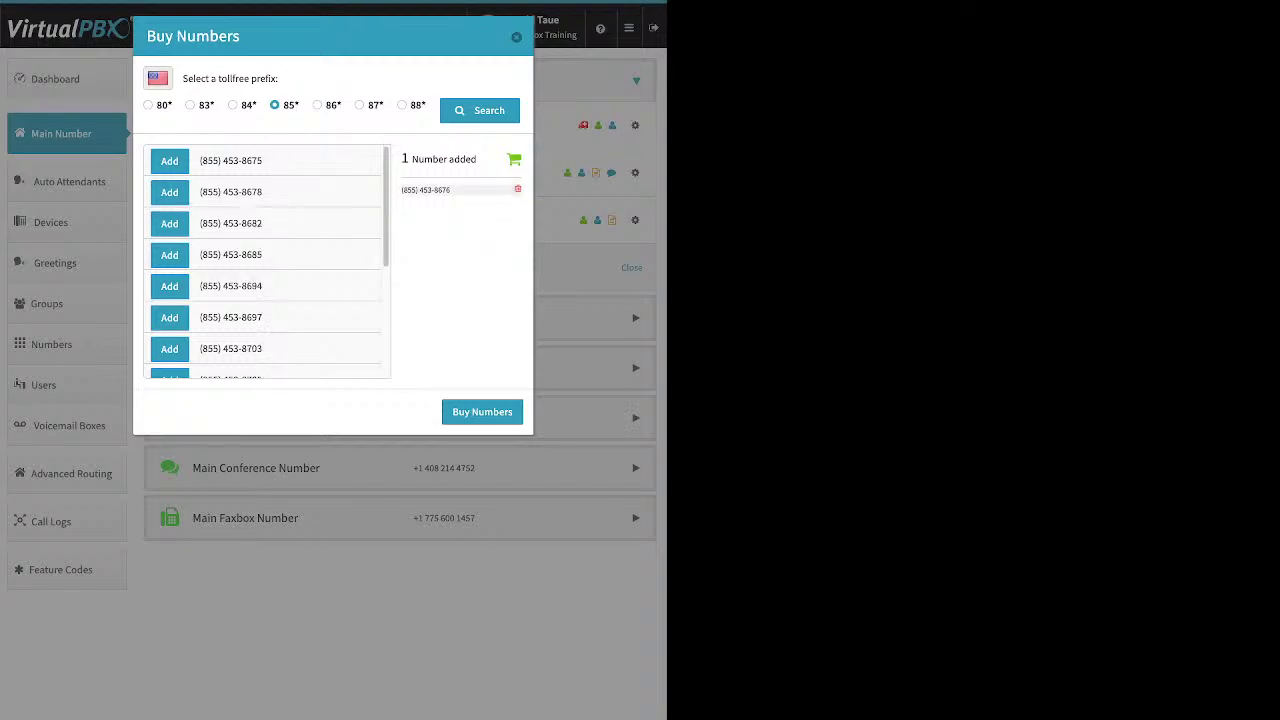
scroll(266, 262, down, 4)
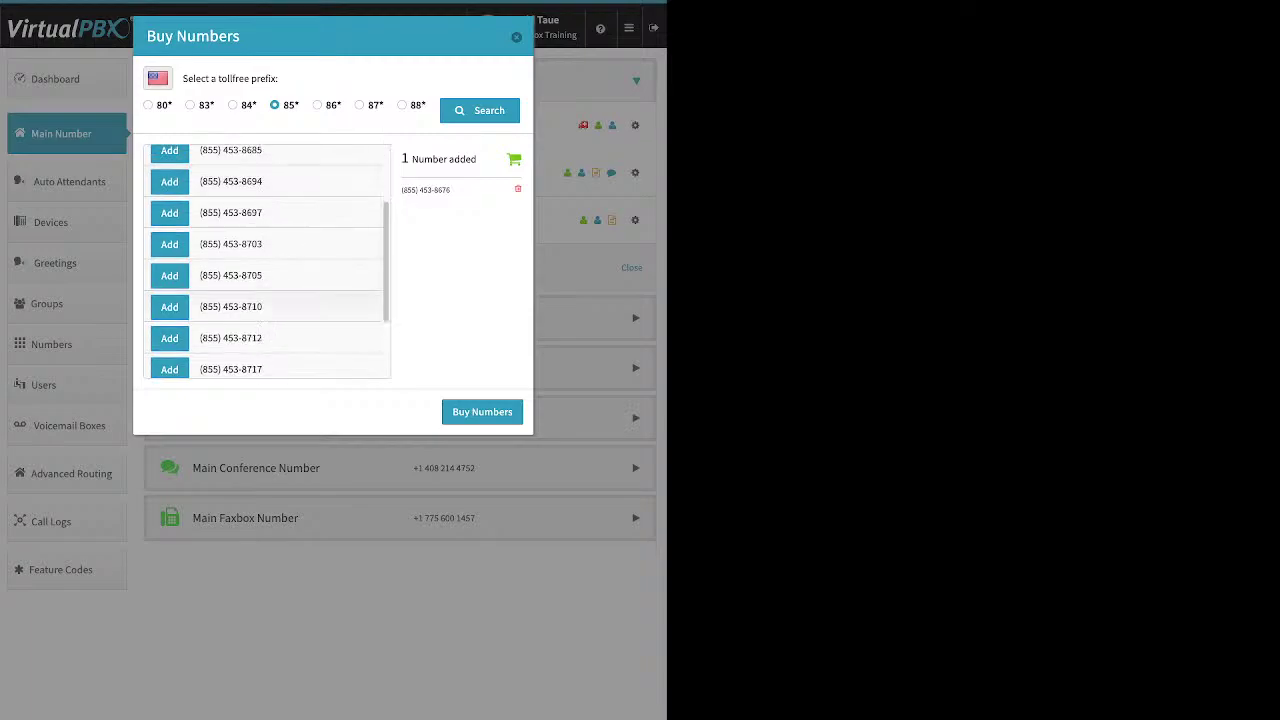
scroll(266, 262, down, 5)
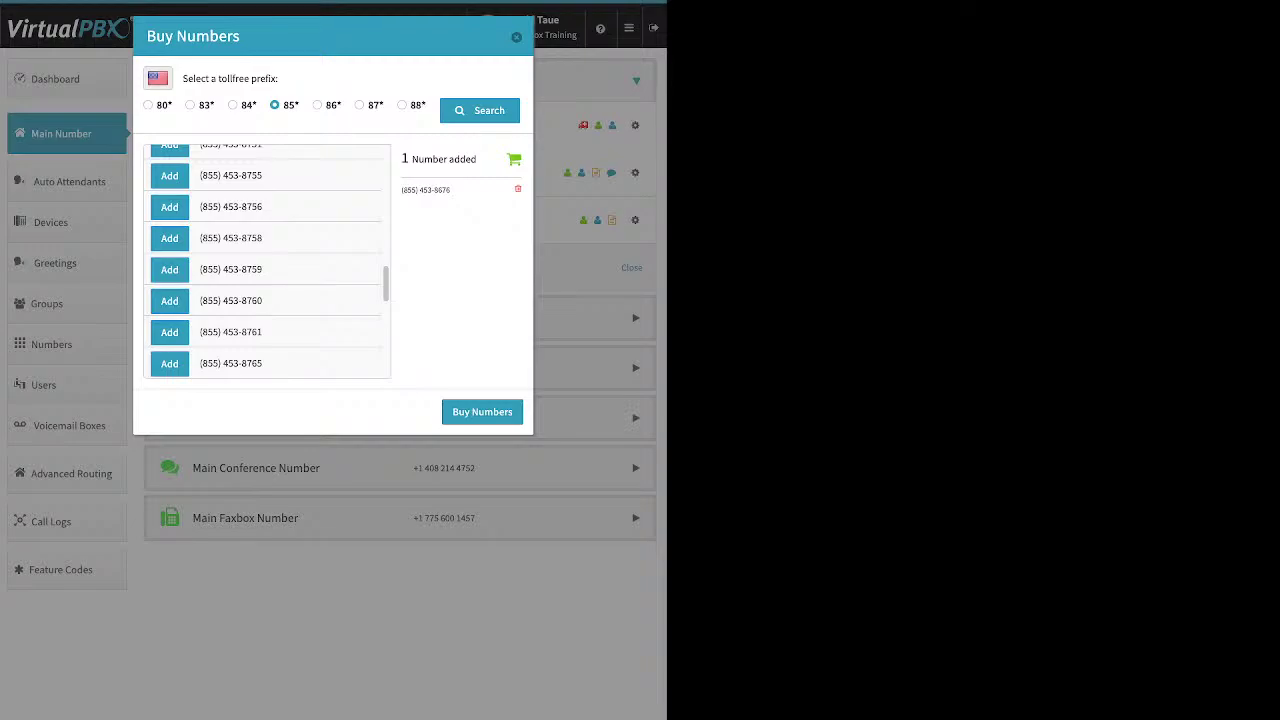
key(Escape)
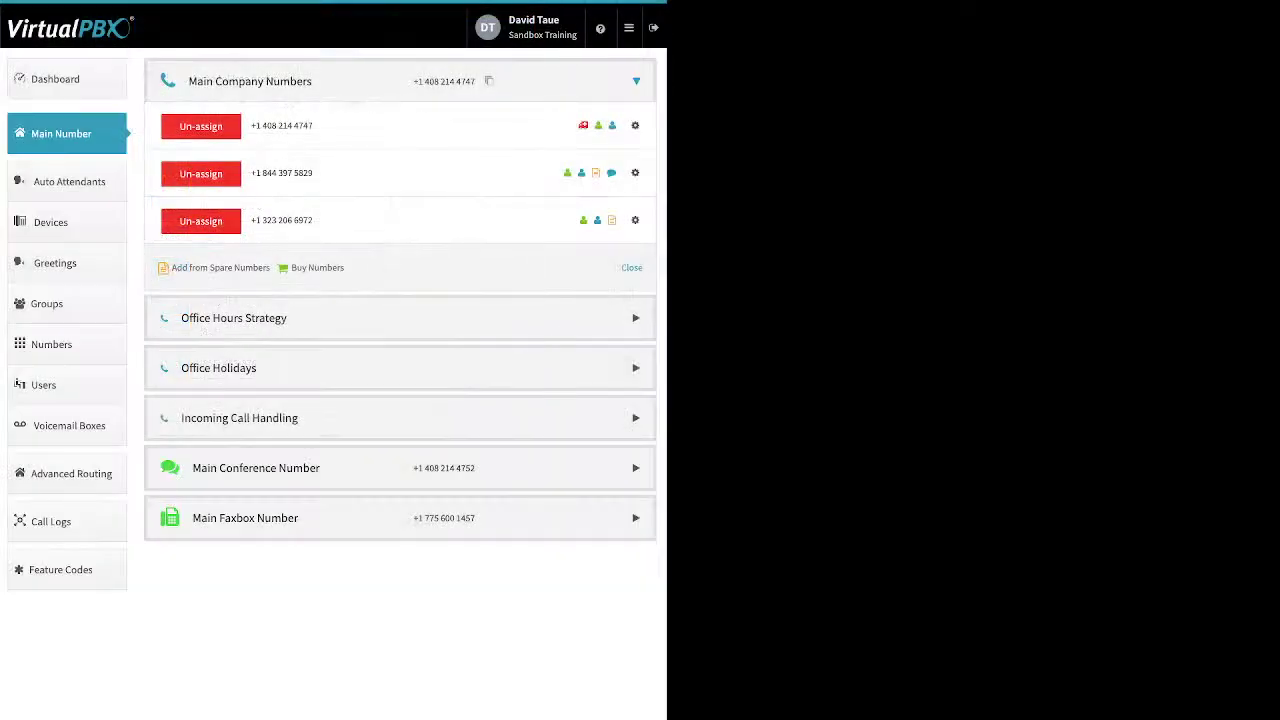
Step: Search for local United States numbers to buy with area code 310
click(317, 267)
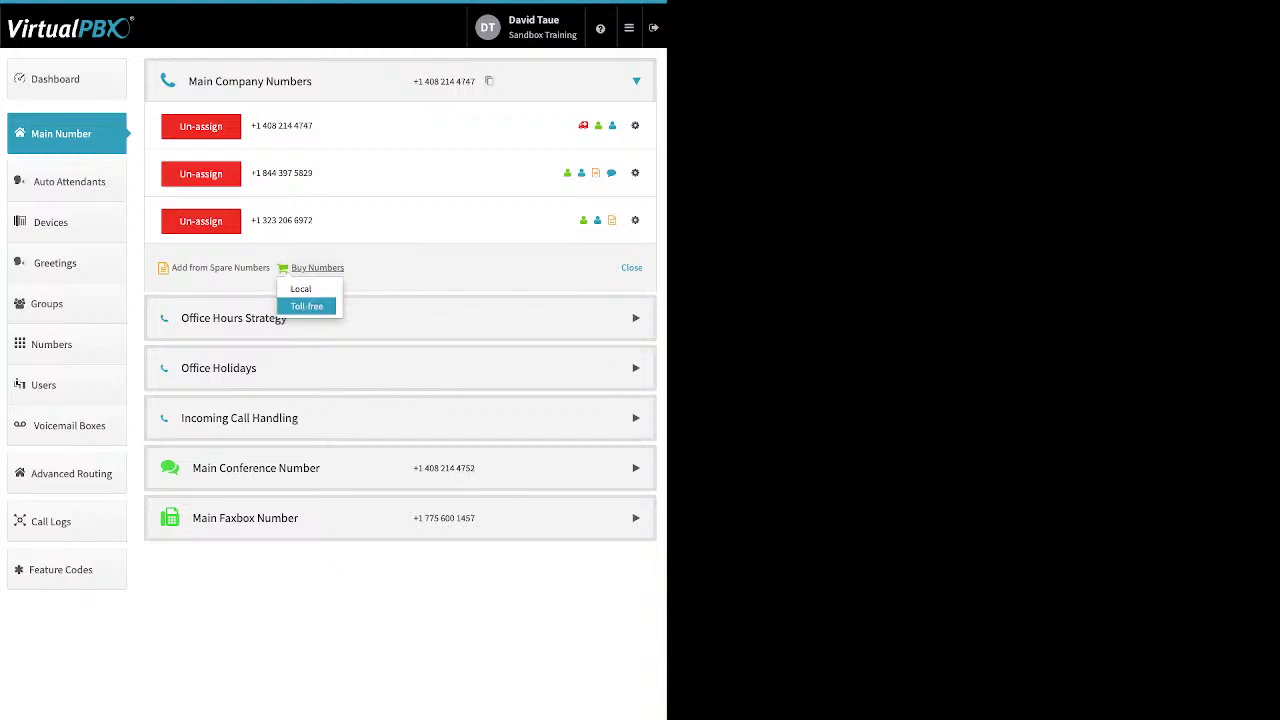
key(Return)
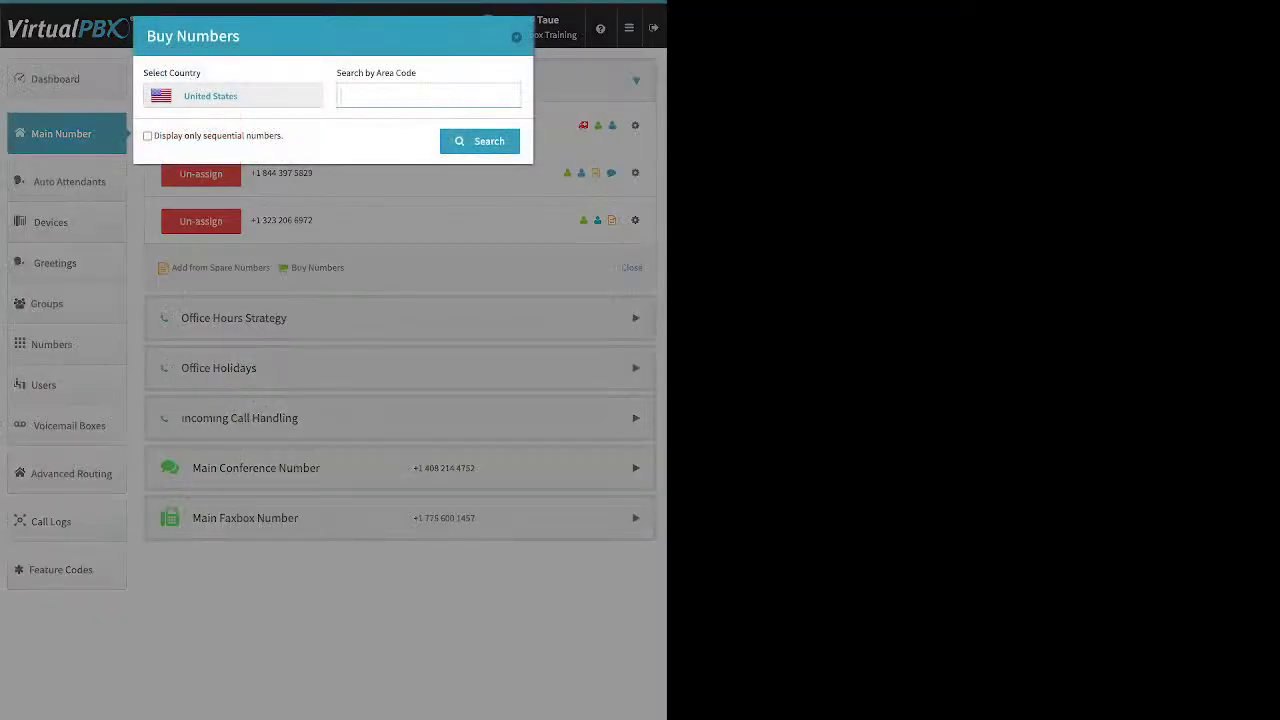
text(310)
key(Return)
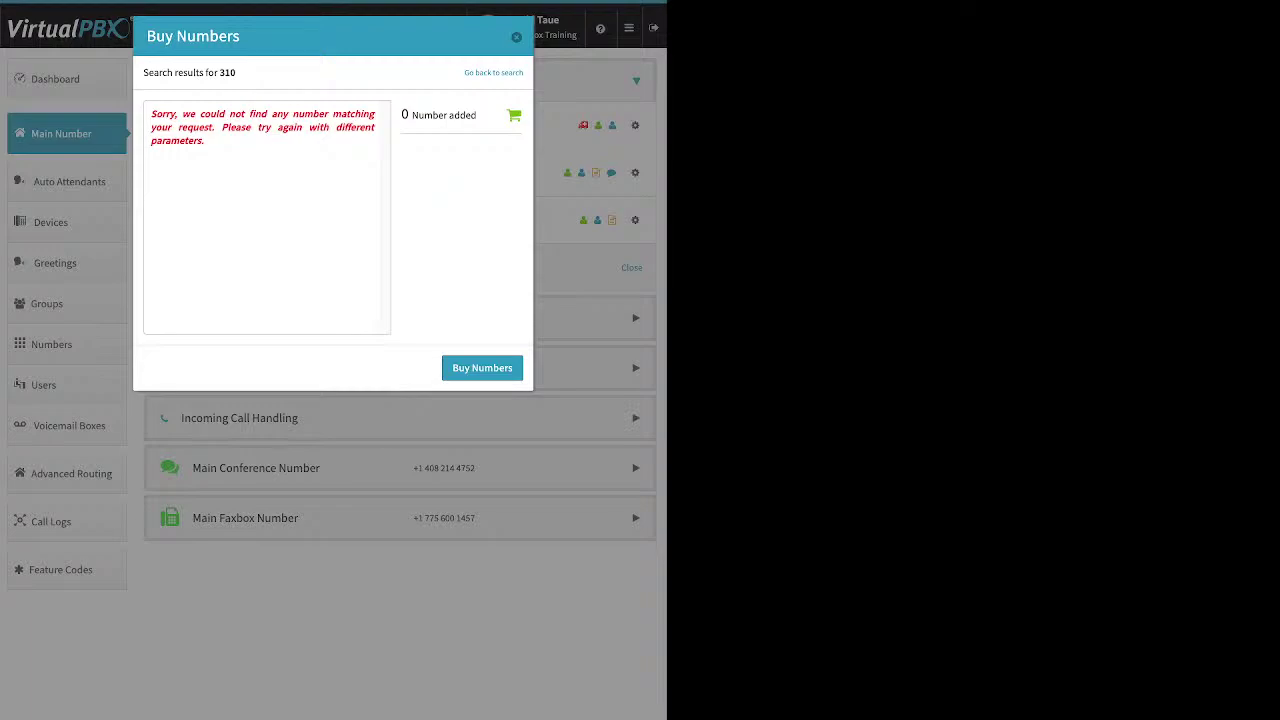
Step: Search local numbers again with area code 424 and buy the second number in the results
click(493, 72)
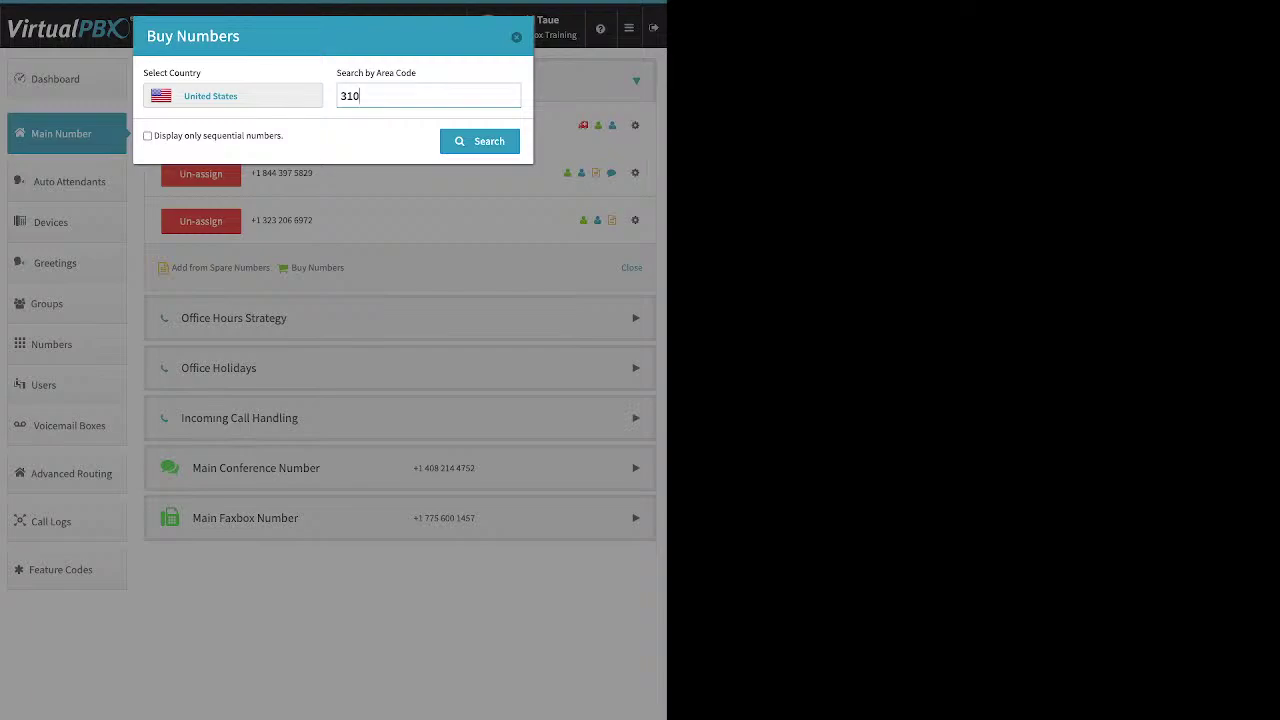
key(BackSpace)
key(BackSpace)
key(BackSpace)
text(424)
key(Return)
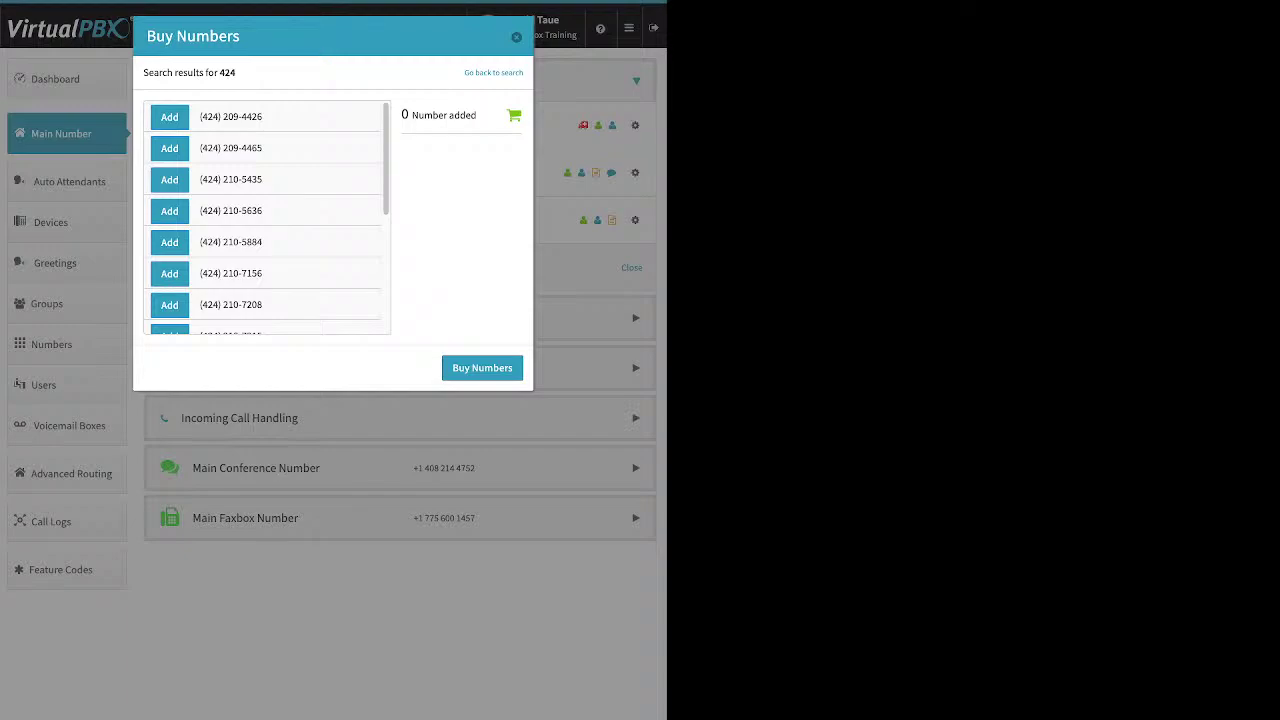
click(169, 148)
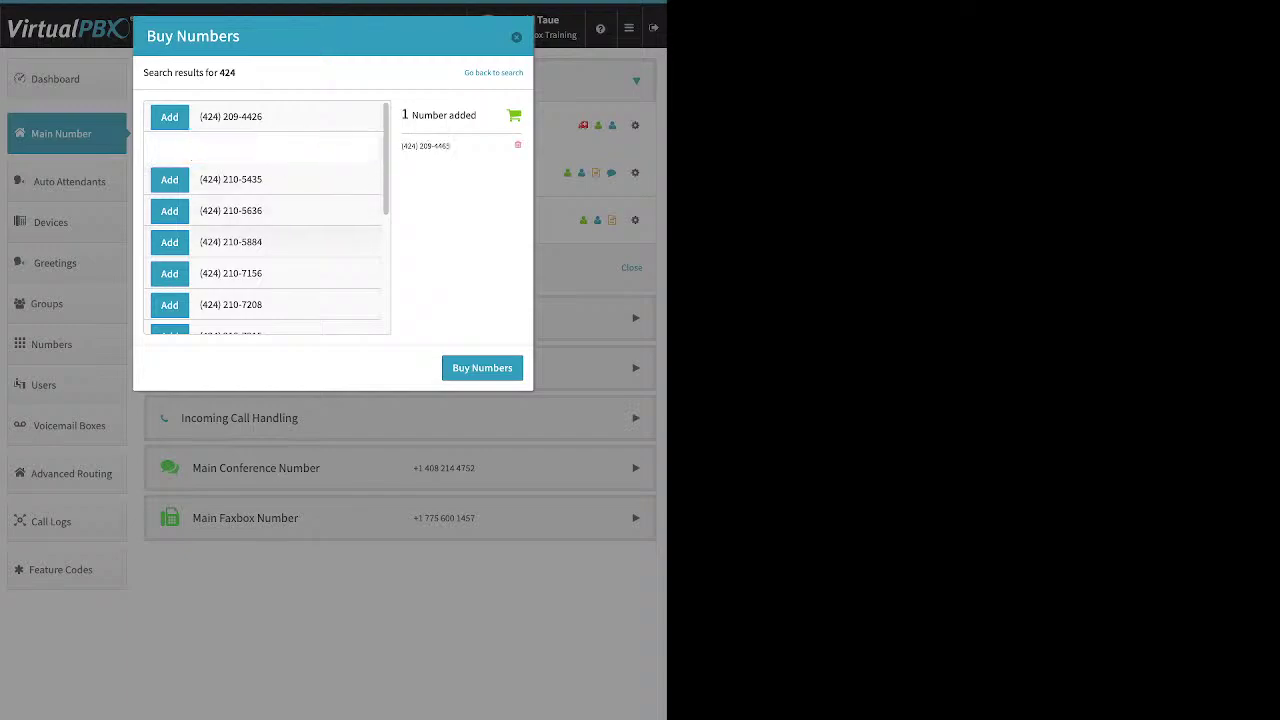
click(482, 368)
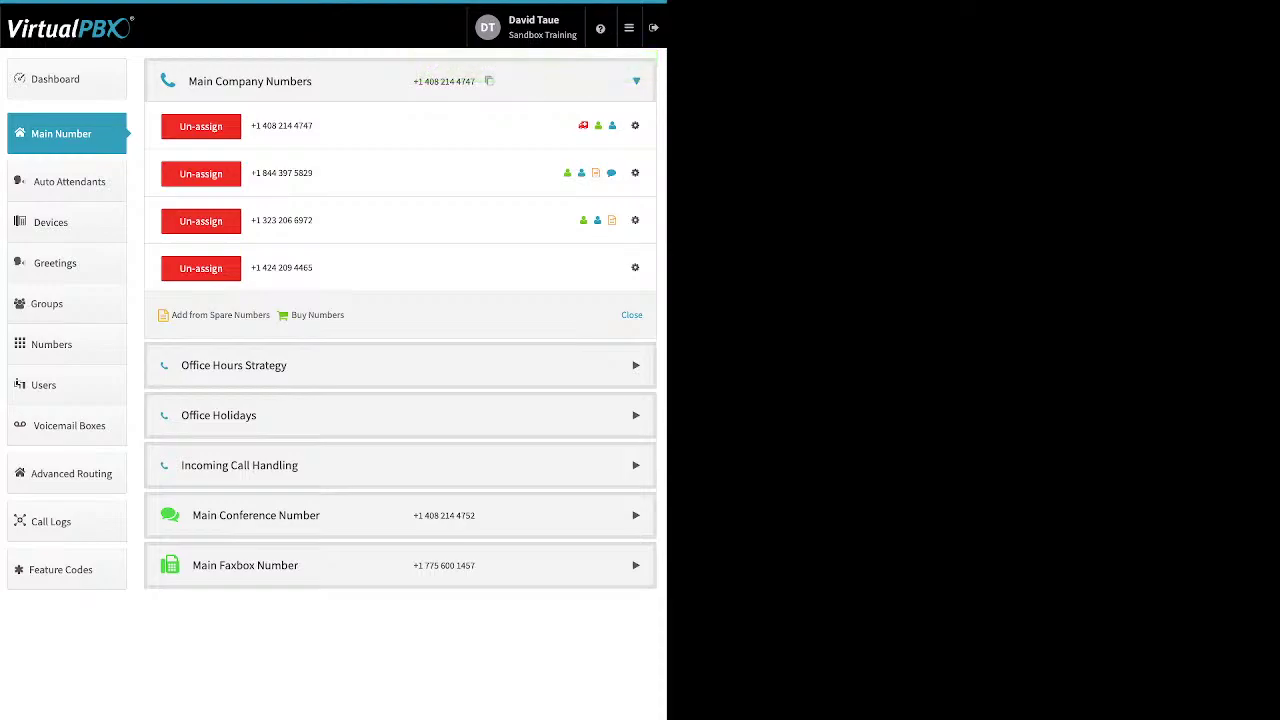
Step: Turn on Inbound Caller ID Name for the last number in the Main Company Numbers list and save the change
click(635, 267)
click(580, 291)
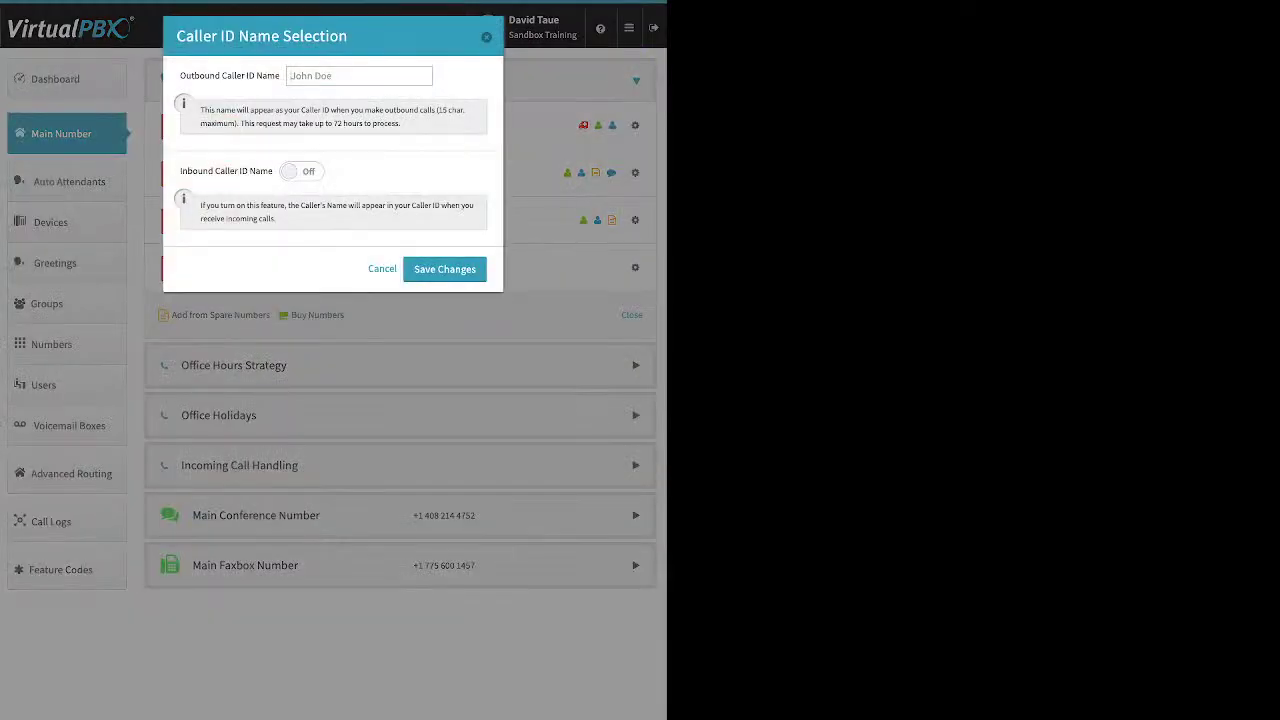
click(359, 75)
click(301, 171)
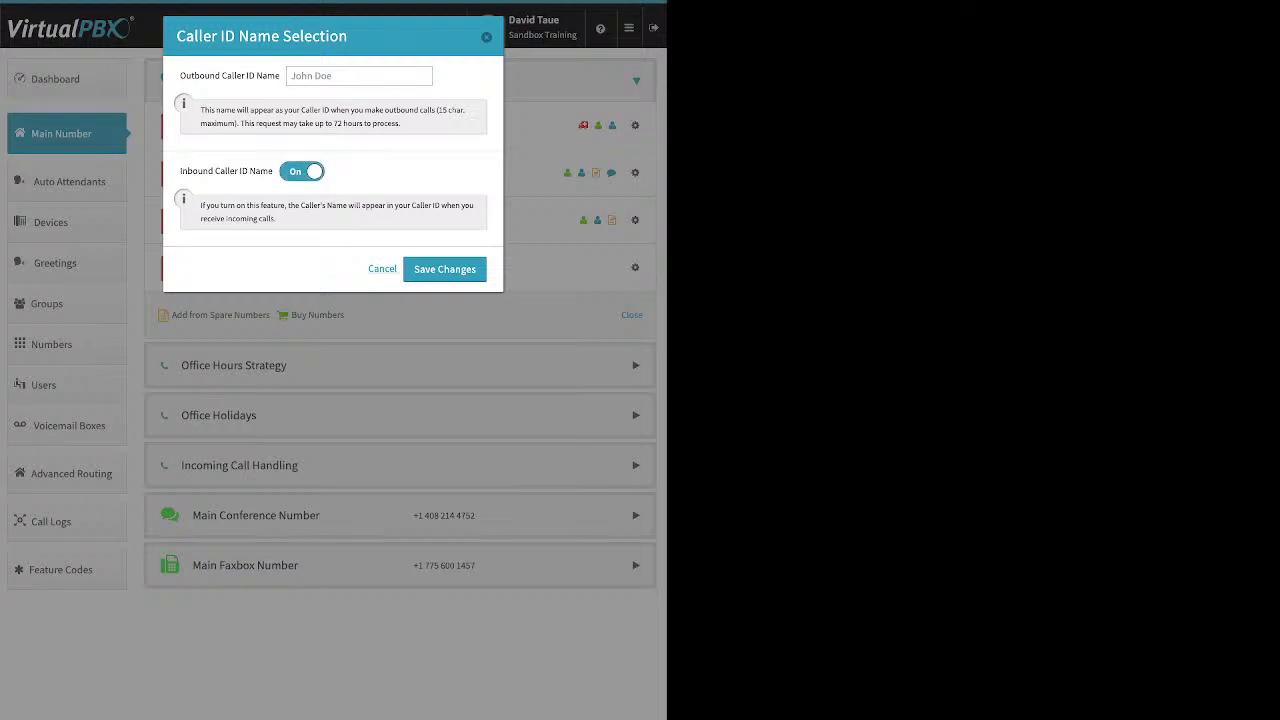
click(445, 269)
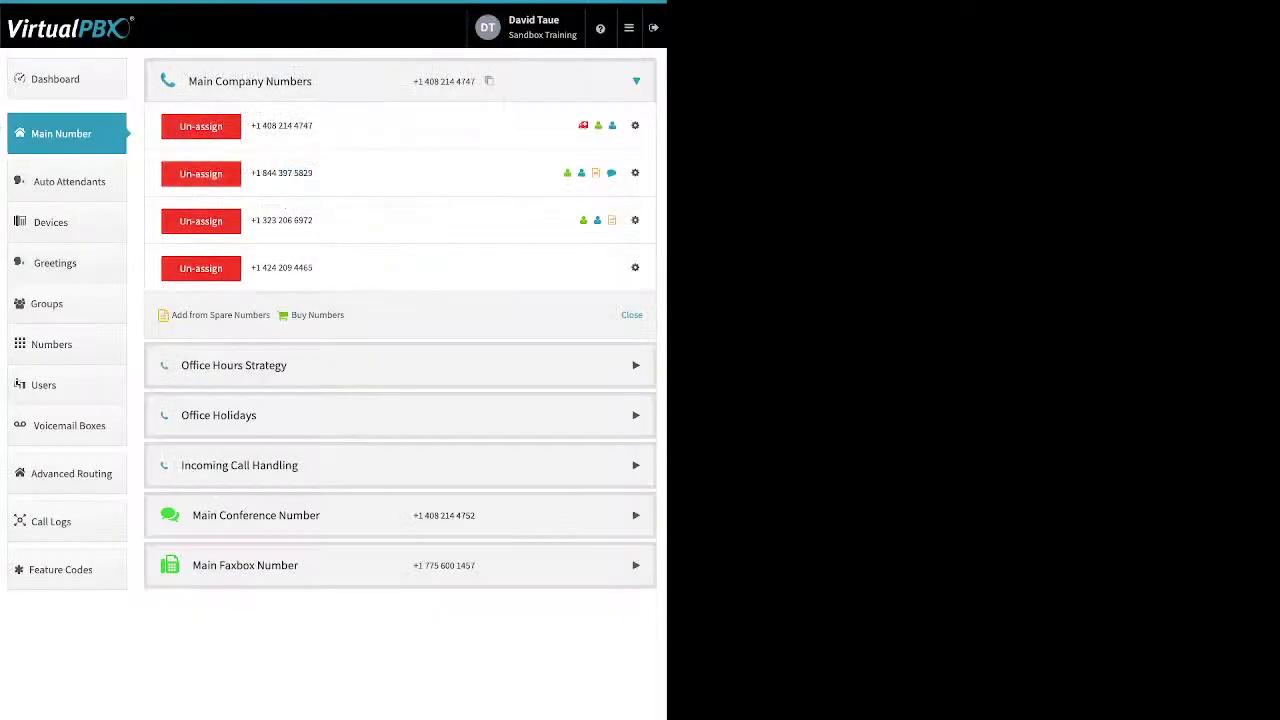
Step: Look over the E911 location form for the last main company number and close it without entering an address
click(635, 267)
click(591, 311)
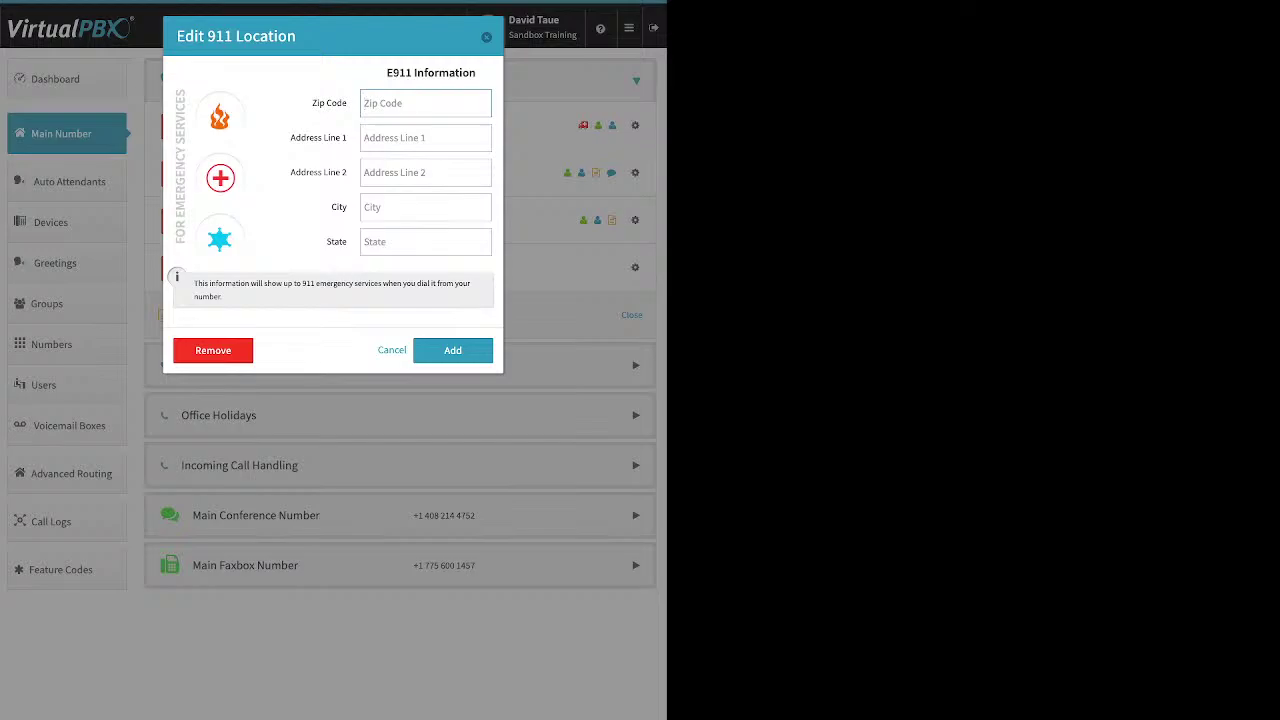
key(Escape)
Step: Set the prepend text of the last main company number to "promo" and save it
click(634, 267)
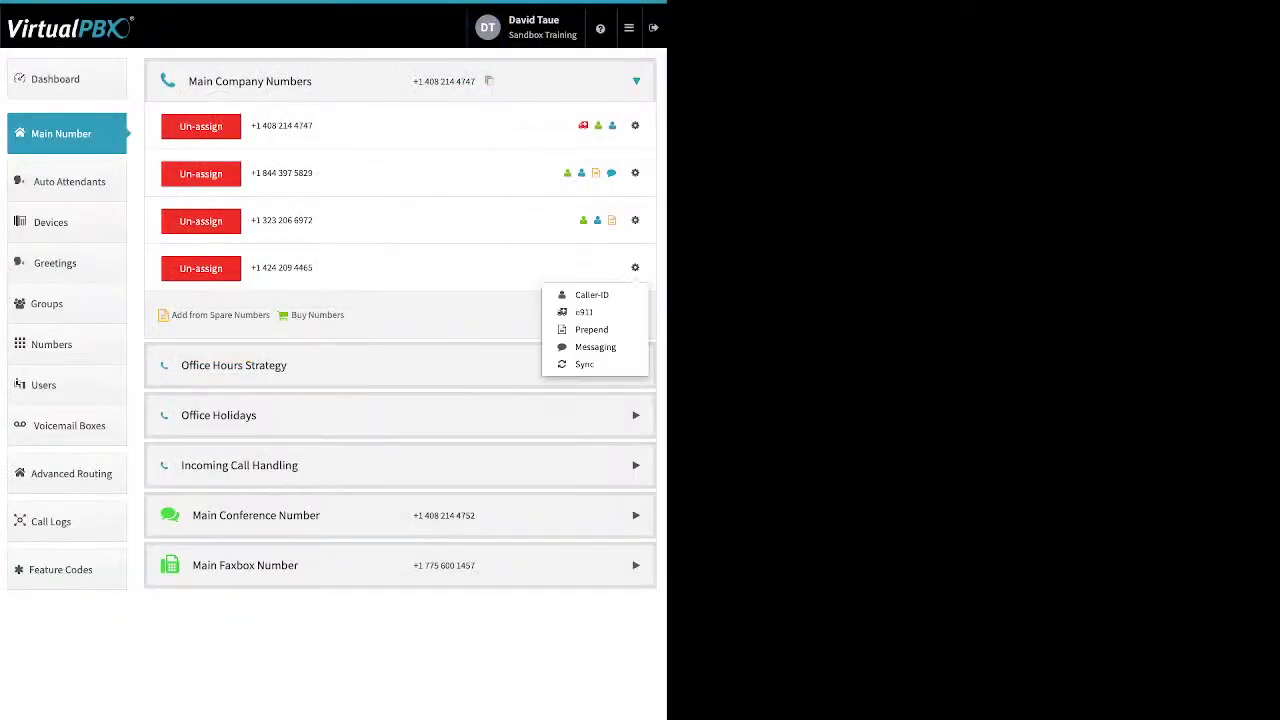
click(591, 329)
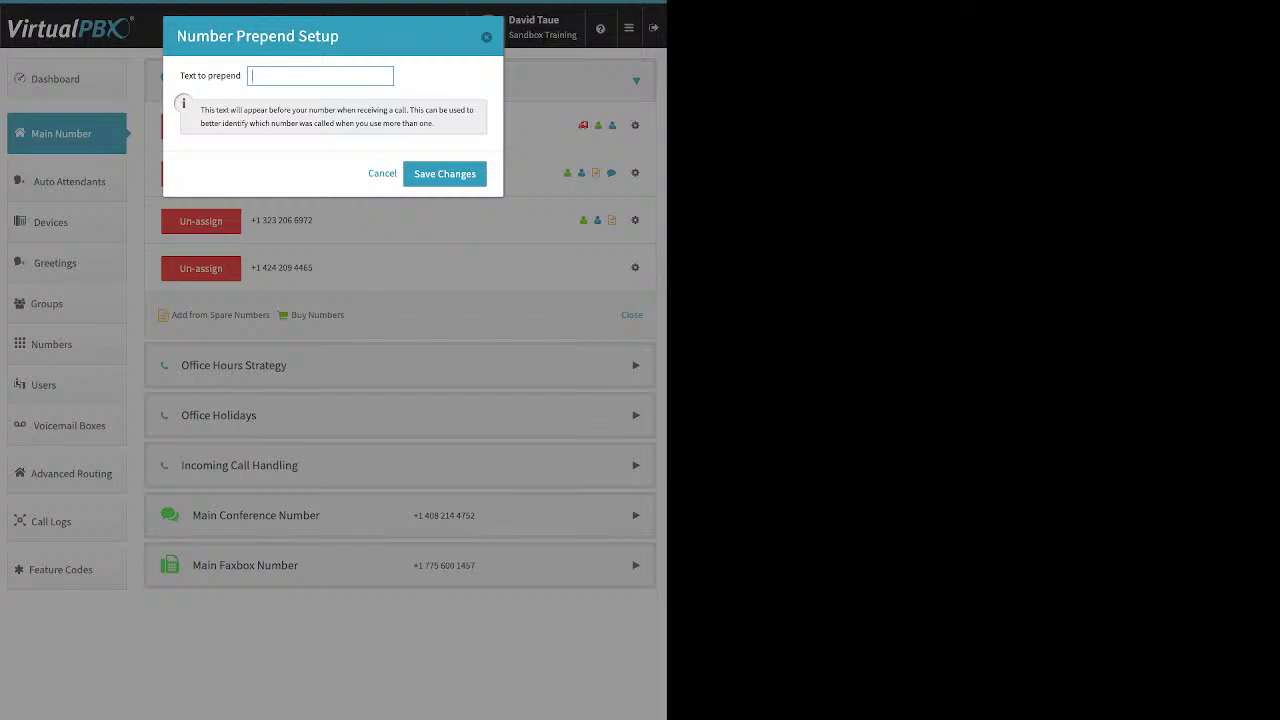
text(promo)
click(444, 173)
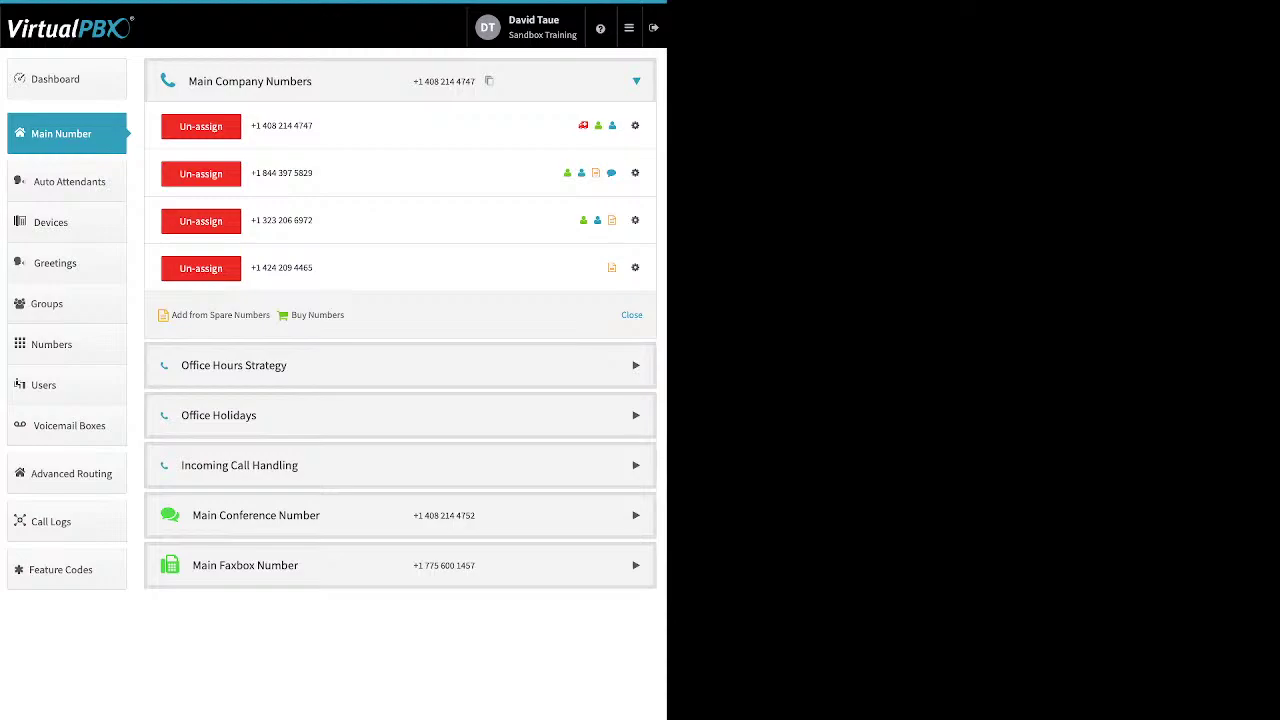
Step: Review the Office Hours Strategy's custom weekday hours, Monday opening-time choices and the lunch-hour closure option
click(233, 365)
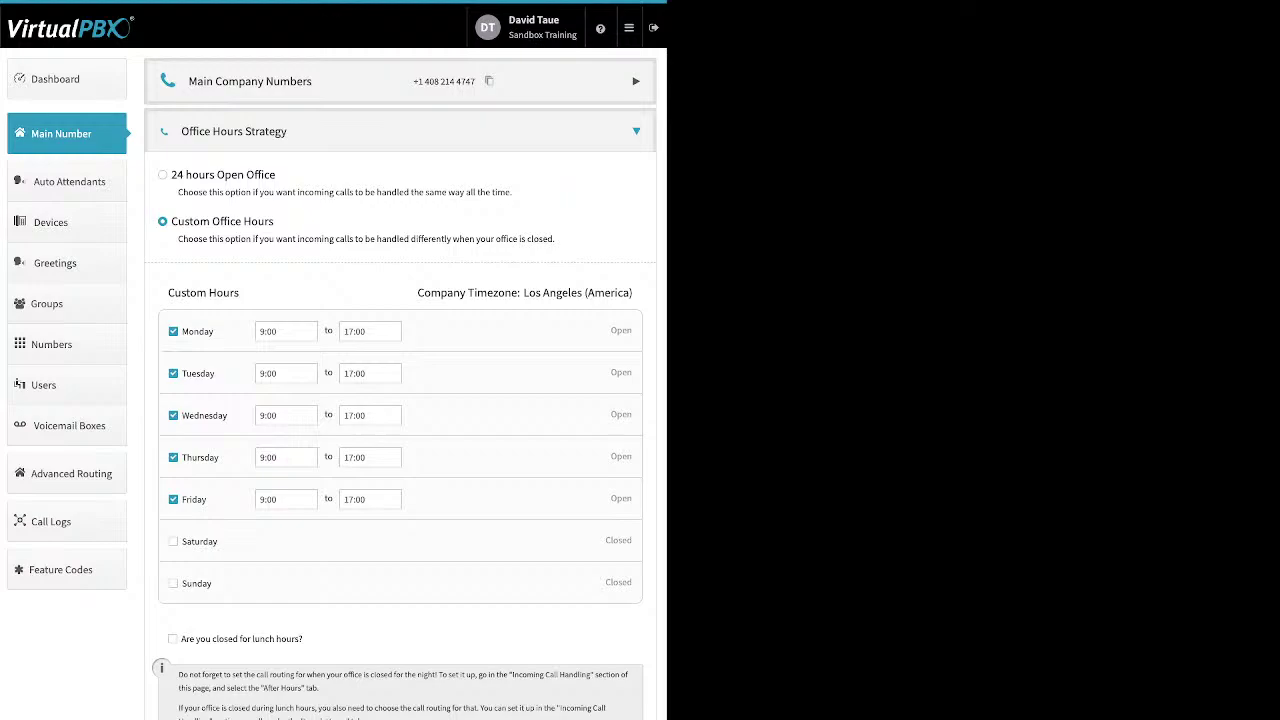
drag(214, 331, 192, 331)
click(286, 331)
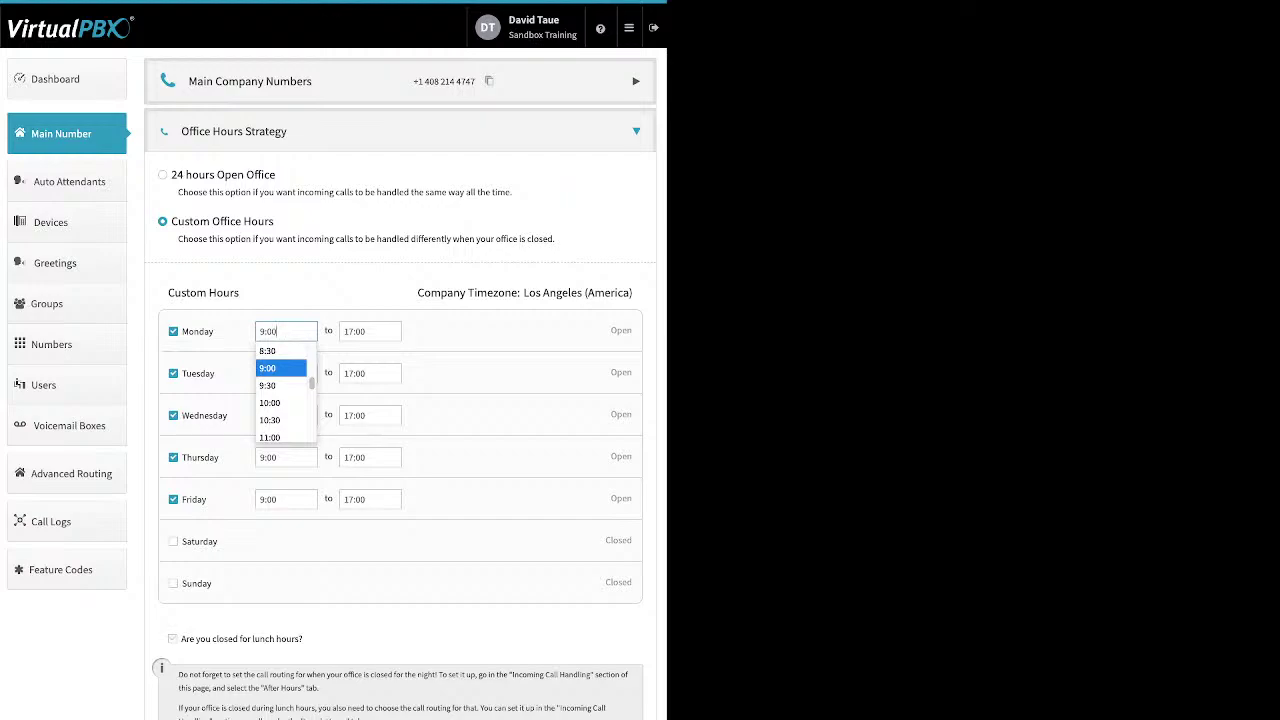
key(Escape)
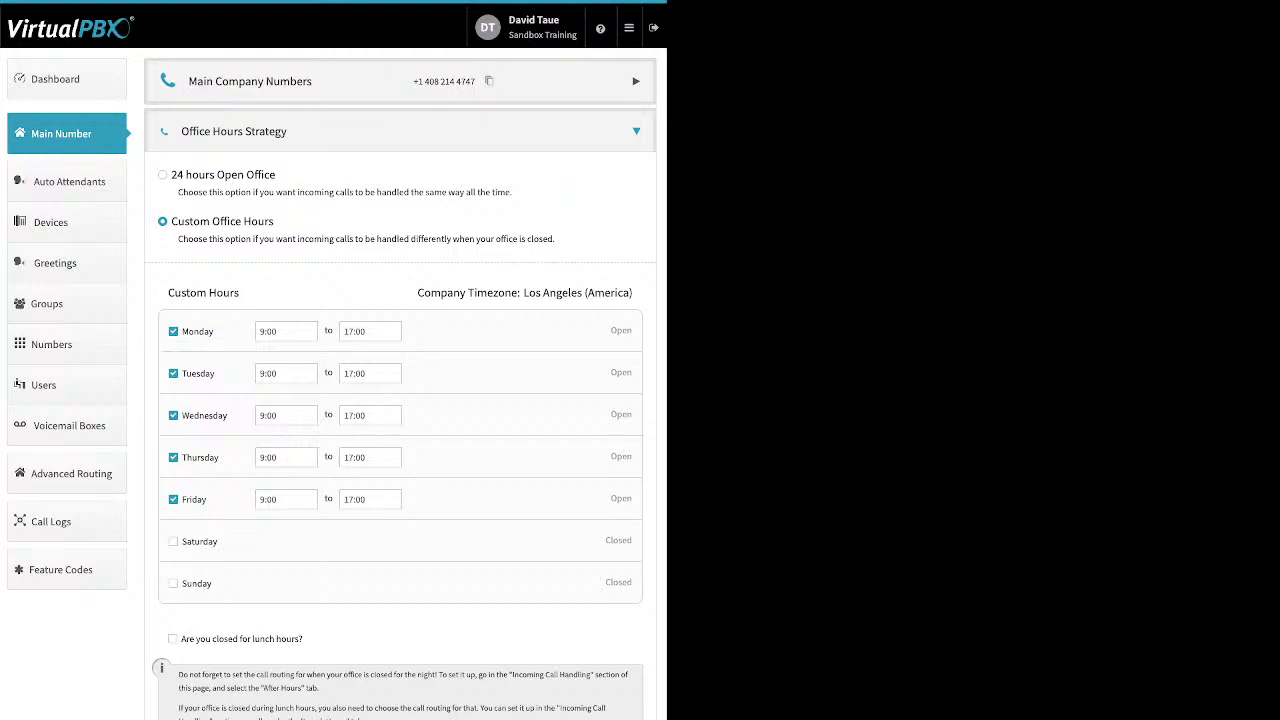
drag(304, 639, 180, 639)
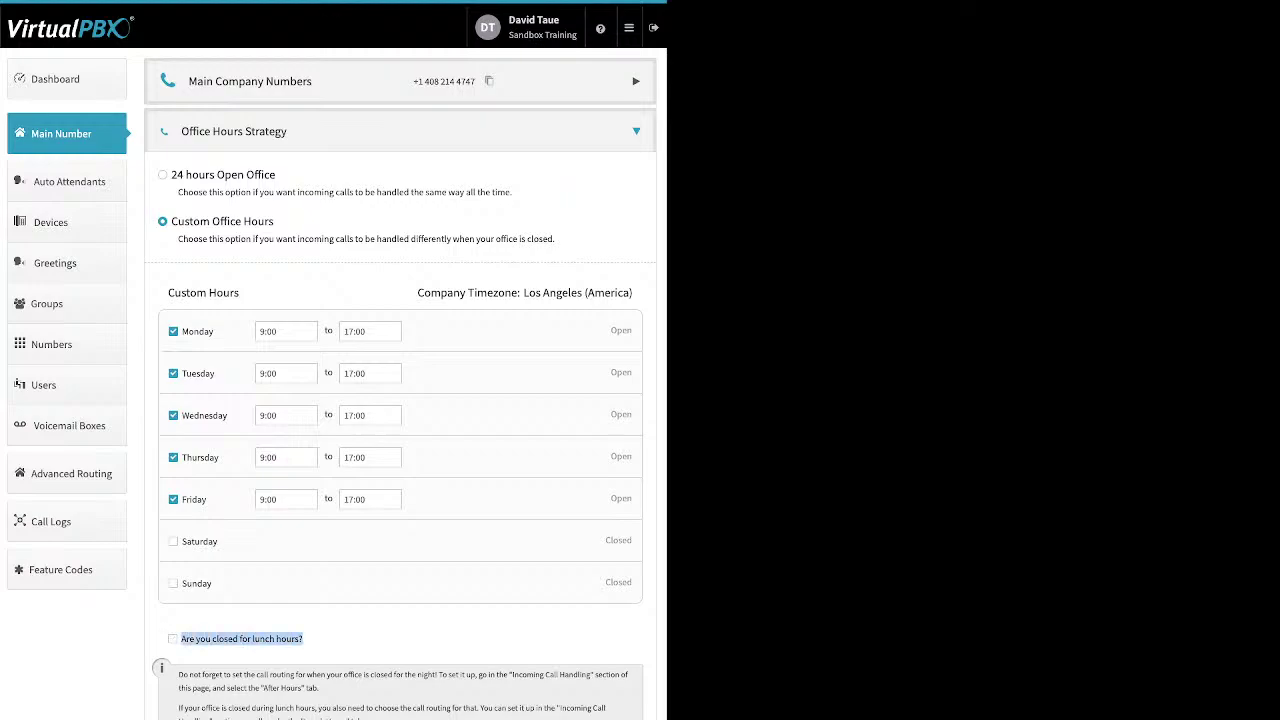
click(173, 639)
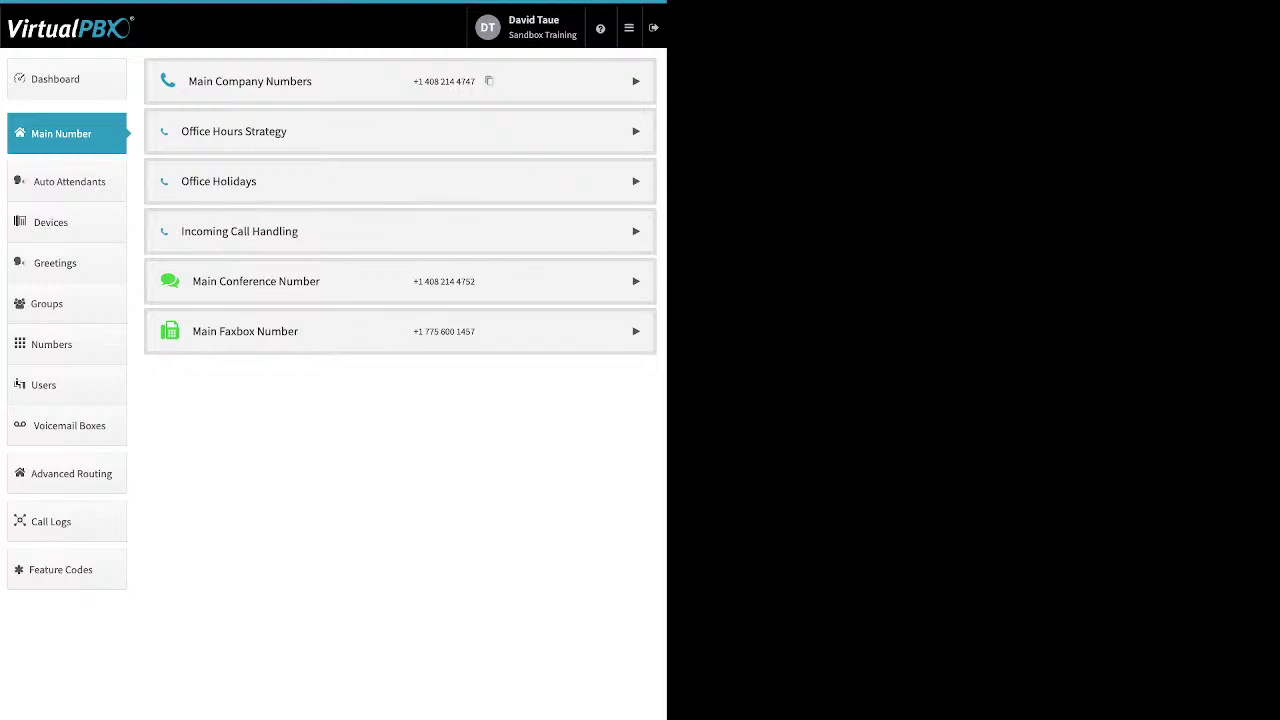
Step: Examine the Office Holidays closure option and the holiday types available for adding, without adding a holiday
click(400, 181)
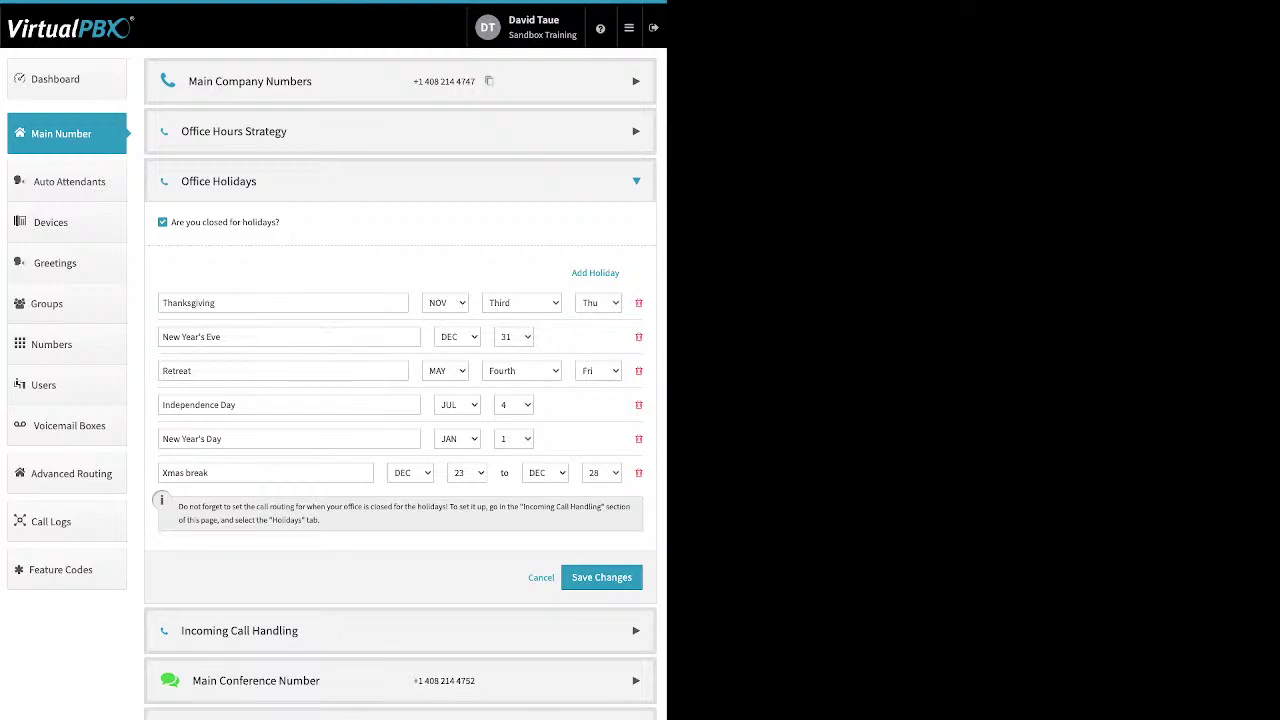
drag(171, 222, 264, 222)
drag(572, 272, 620, 272)
click(595, 272)
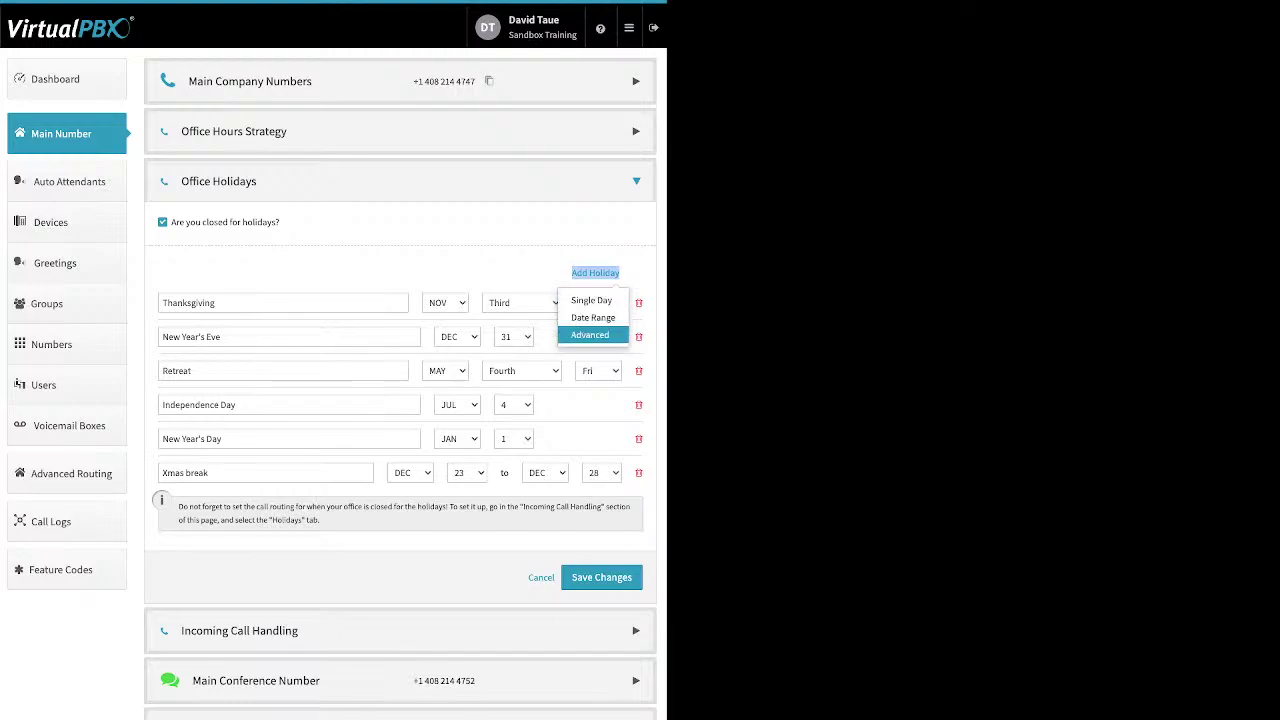
click(500, 268)
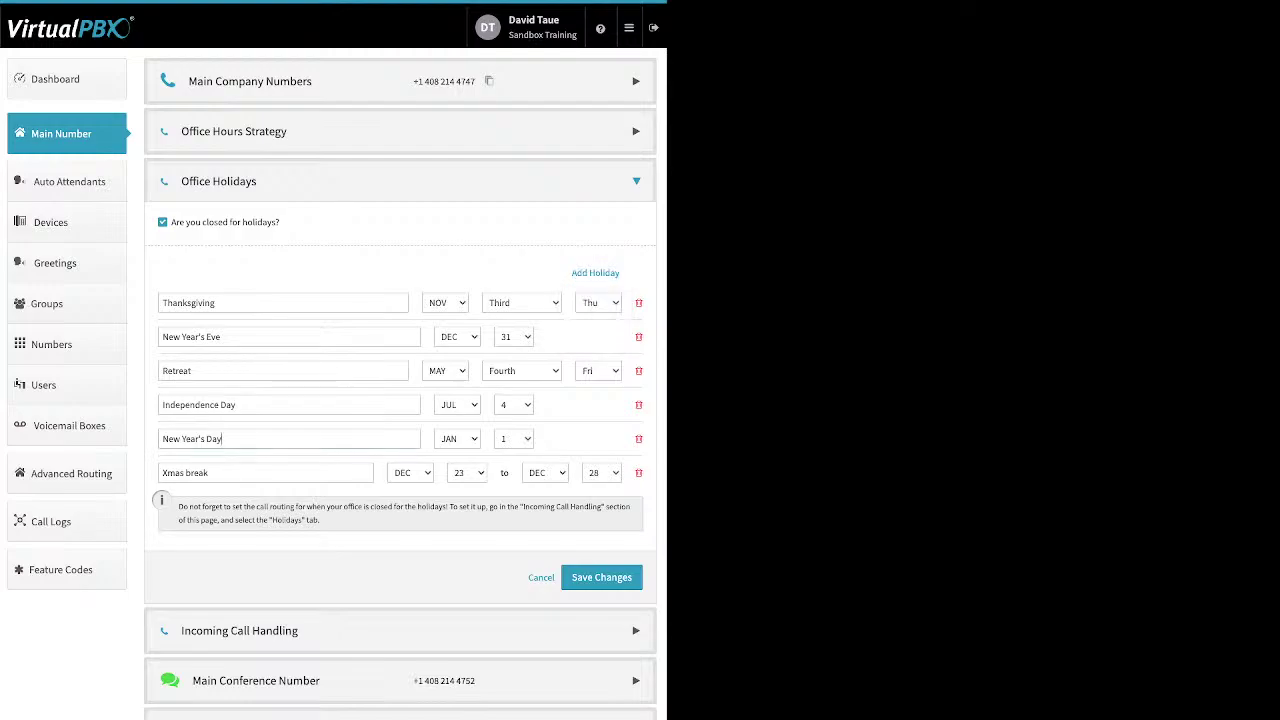
Step: Review the New Year's Day, Xmas break, Thanksgiving and Retreat holiday entries, and save the holiday list
drag(224, 438, 160, 438)
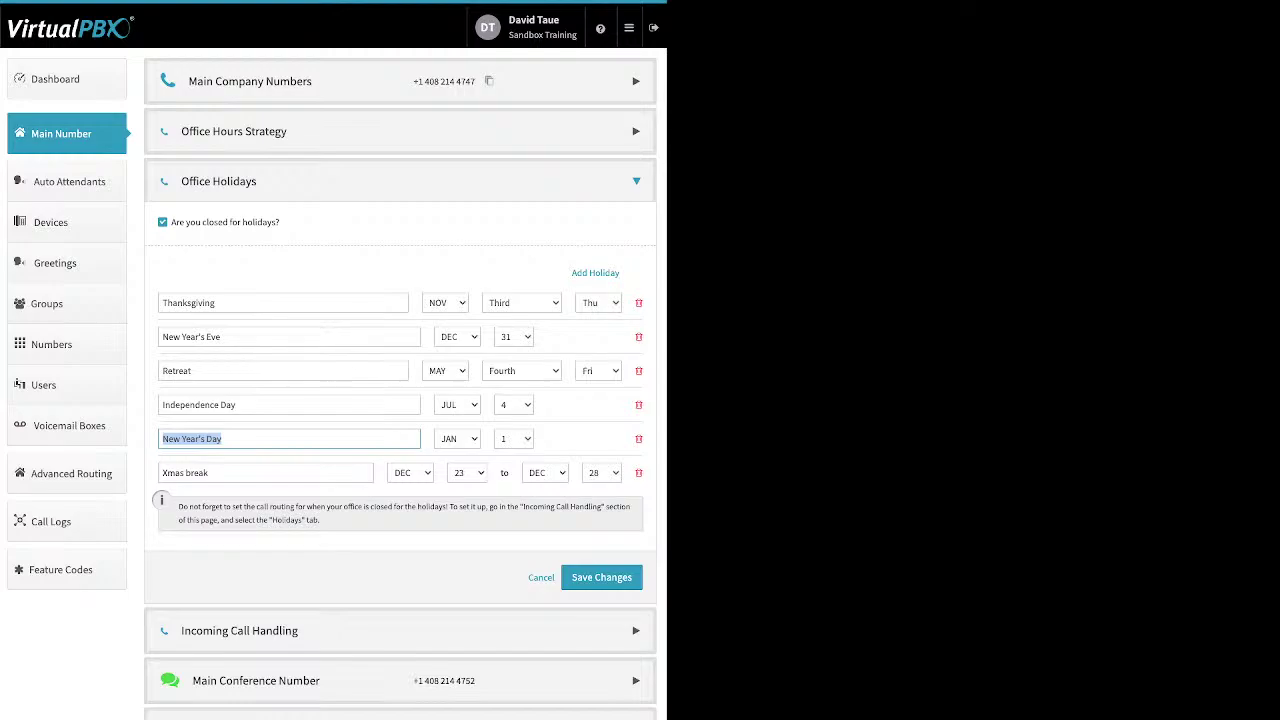
drag(212, 472, 160, 472)
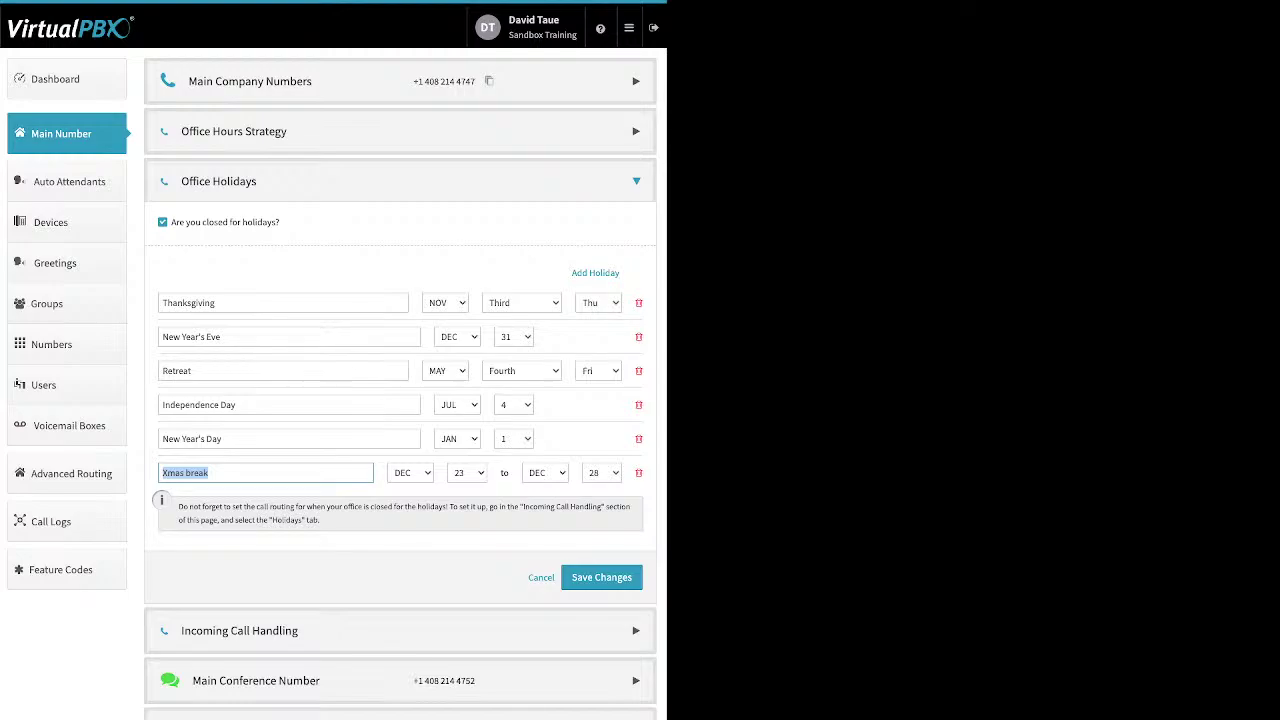
drag(216, 302, 162, 302)
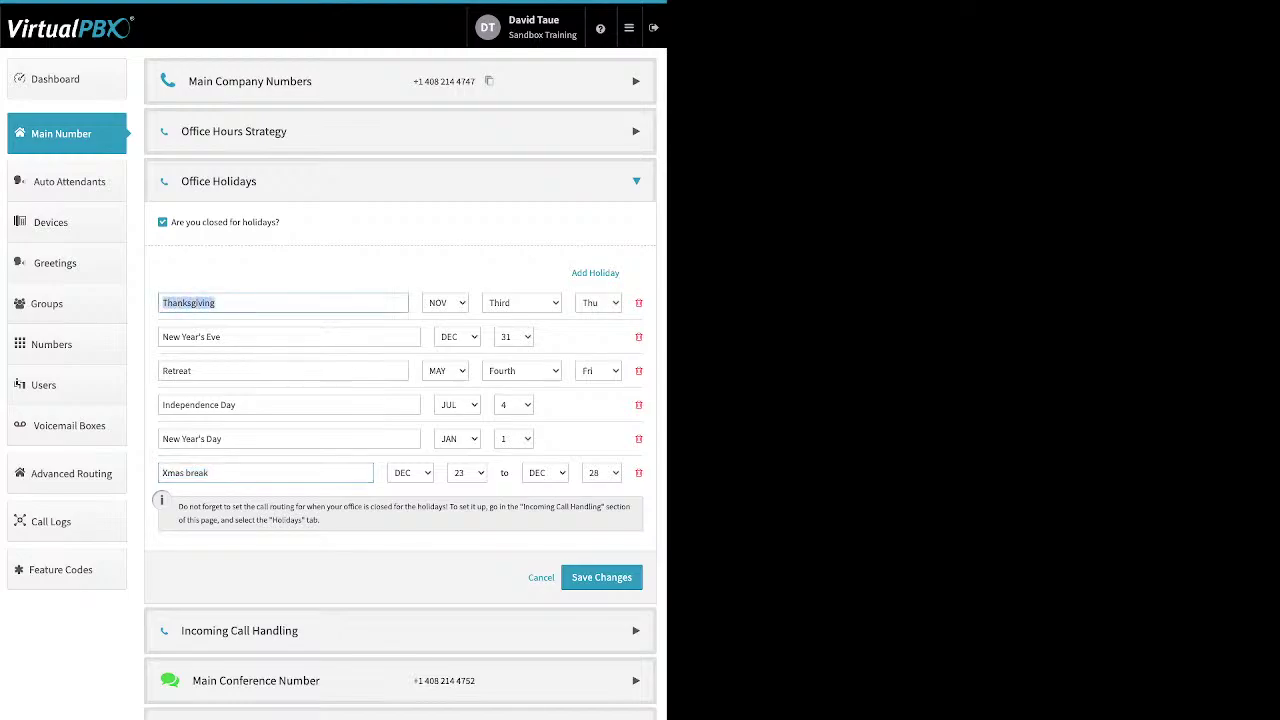
drag(192, 370, 162, 370)
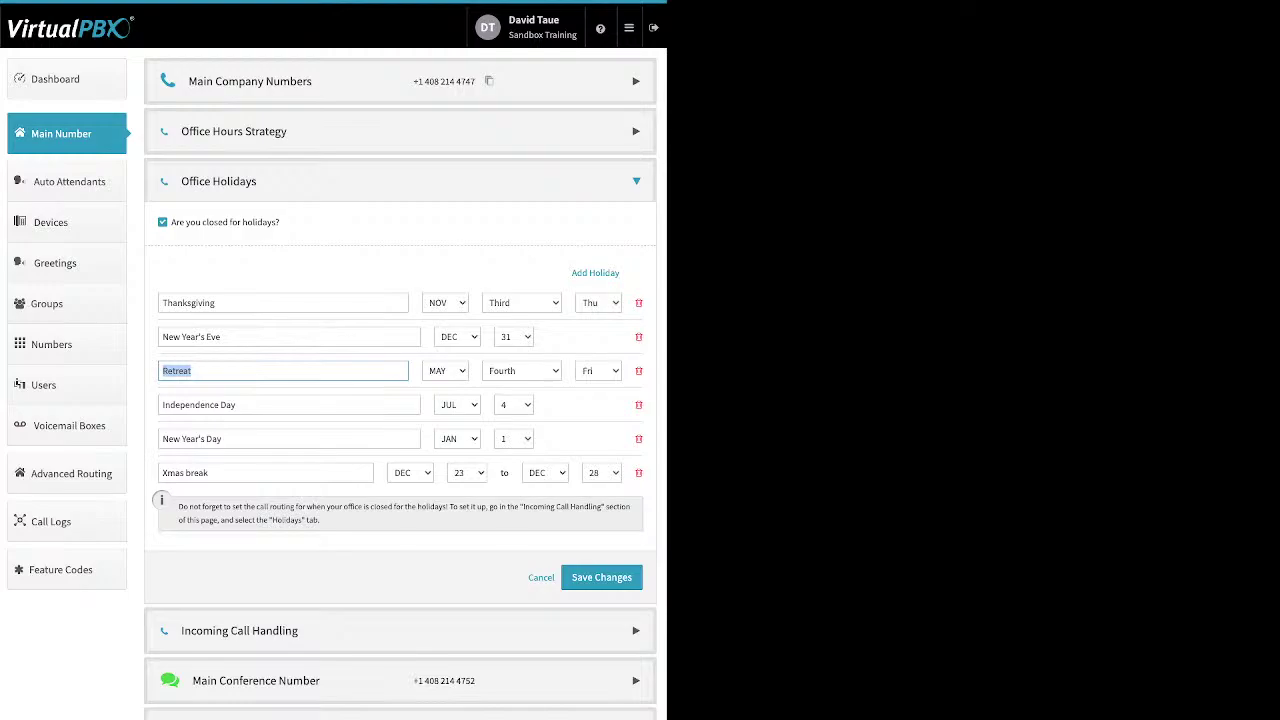
click(601, 577)
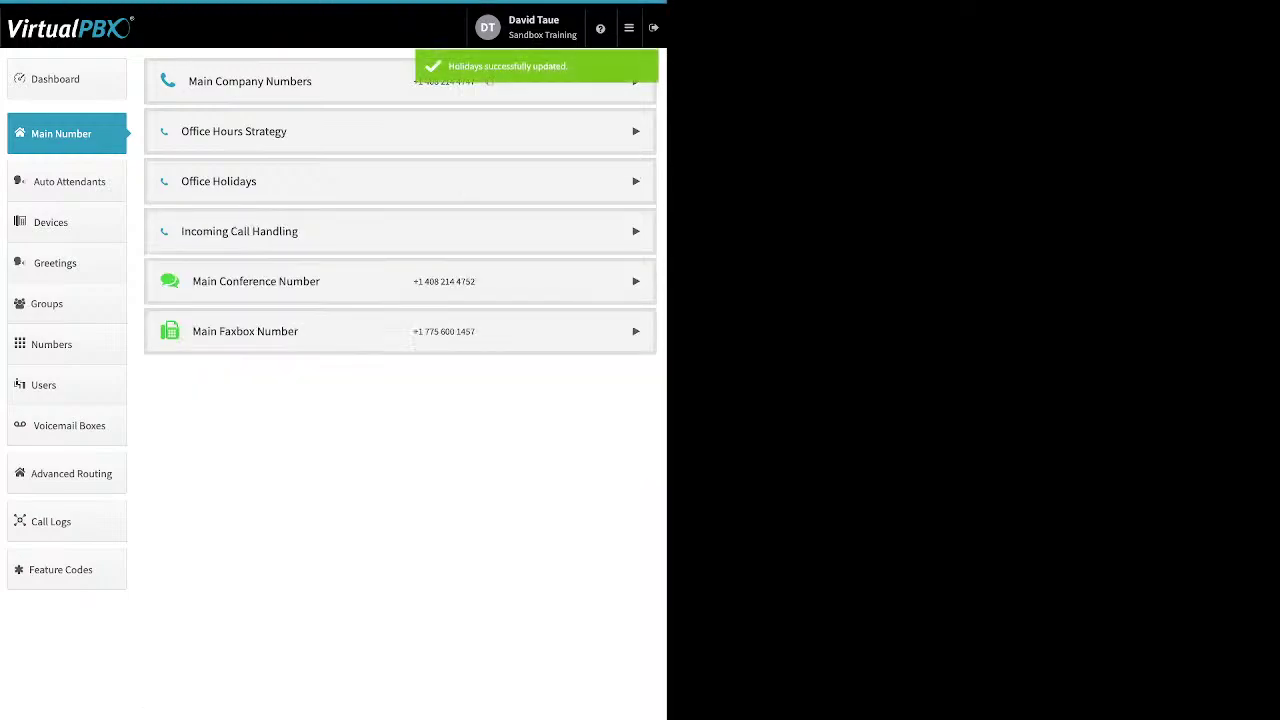
Step: Review the Incoming Call Handling options for open hours, lunch hours, after hours and holidays, returning to open hours
click(636, 231)
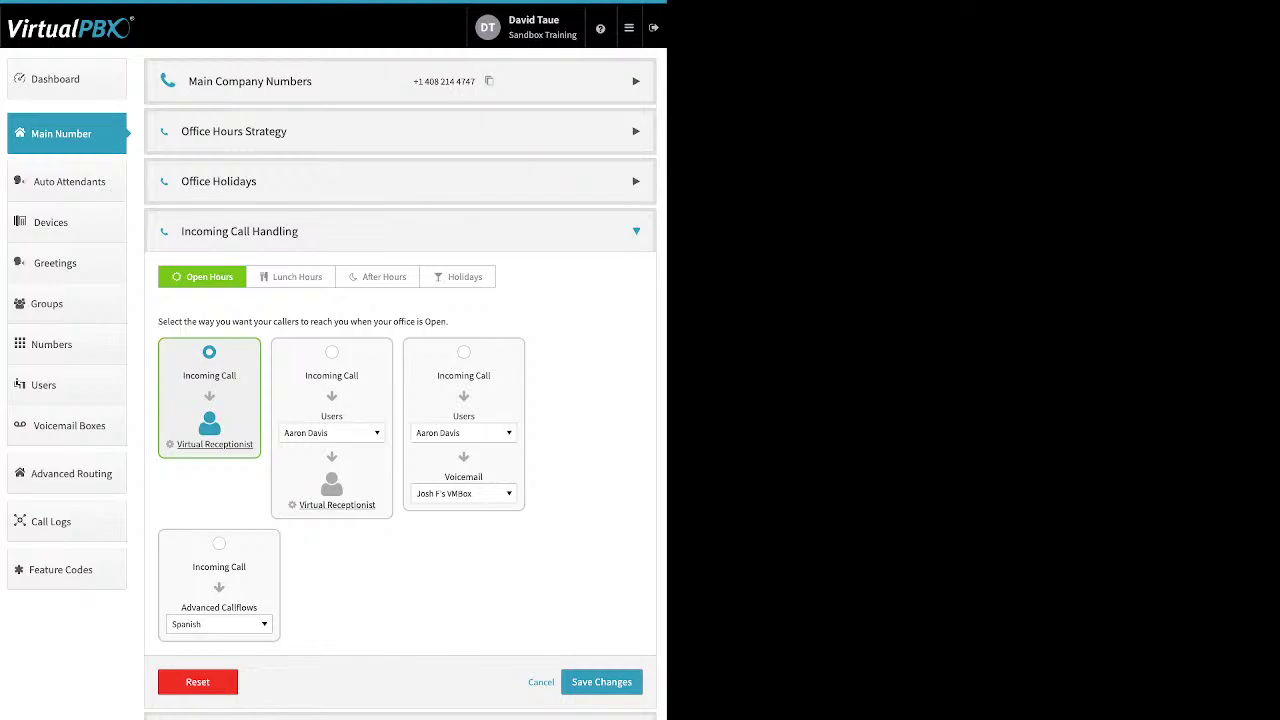
click(291, 276)
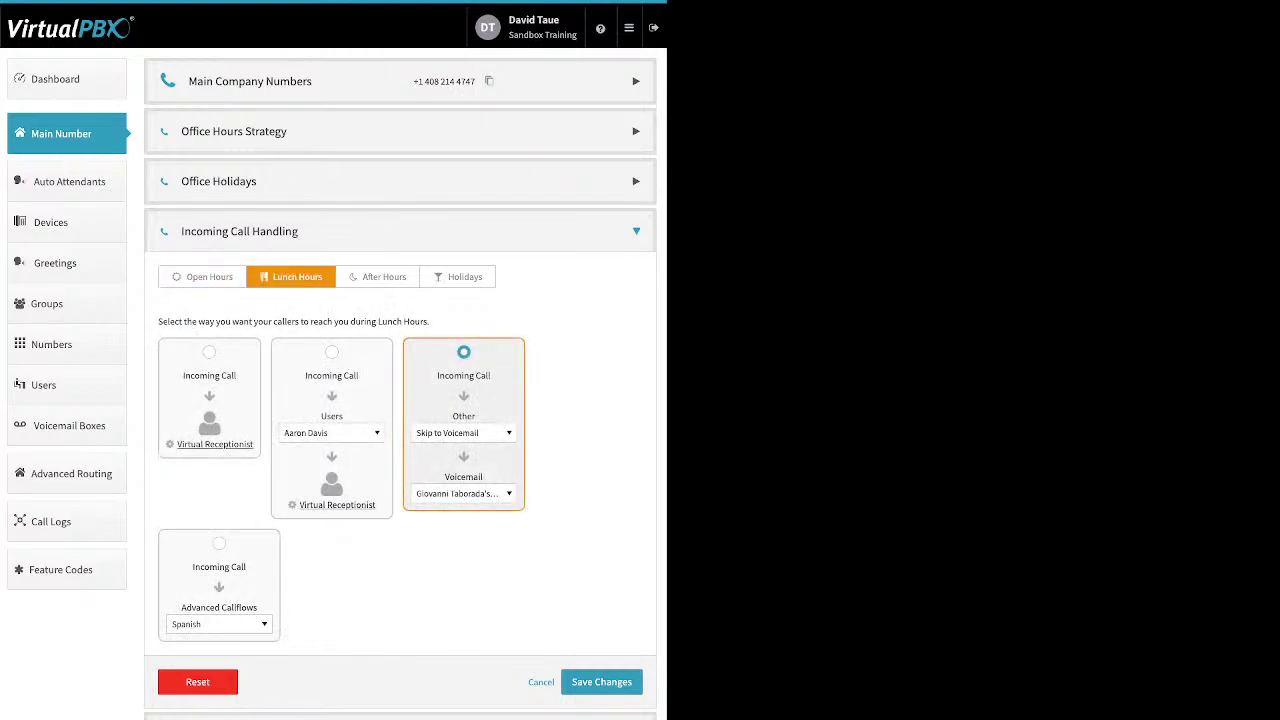
click(378, 276)
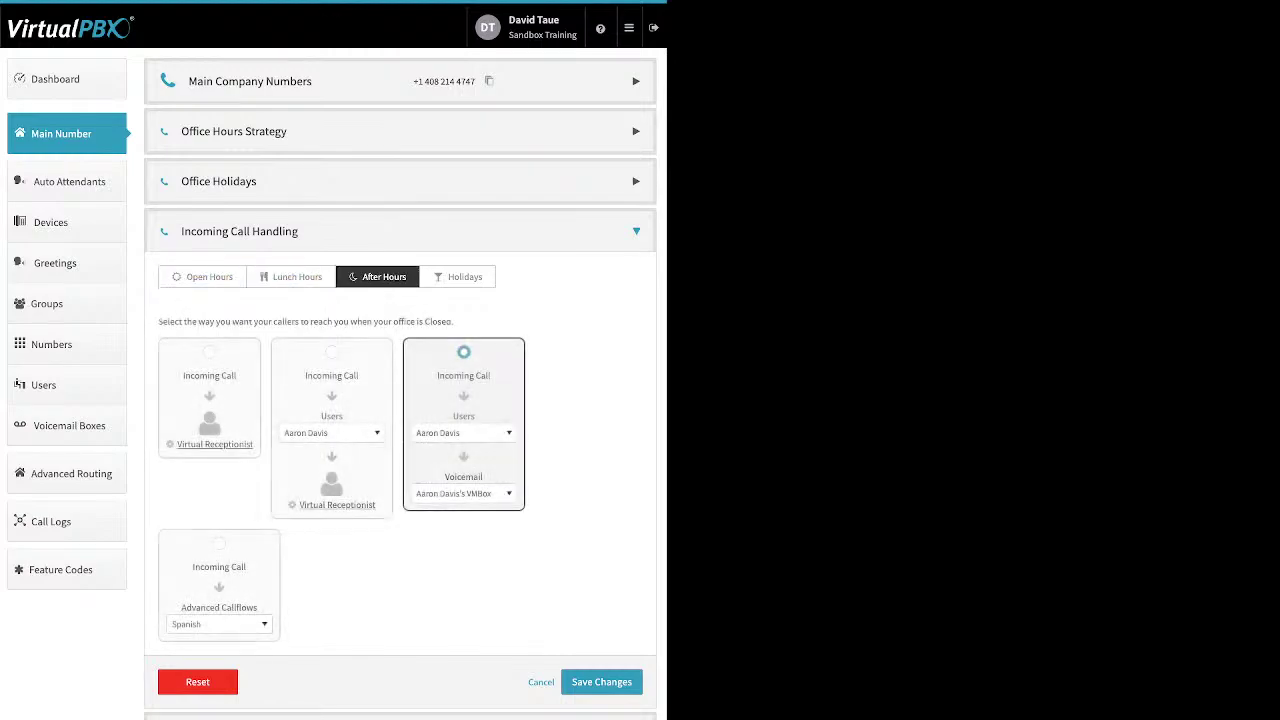
click(457, 276)
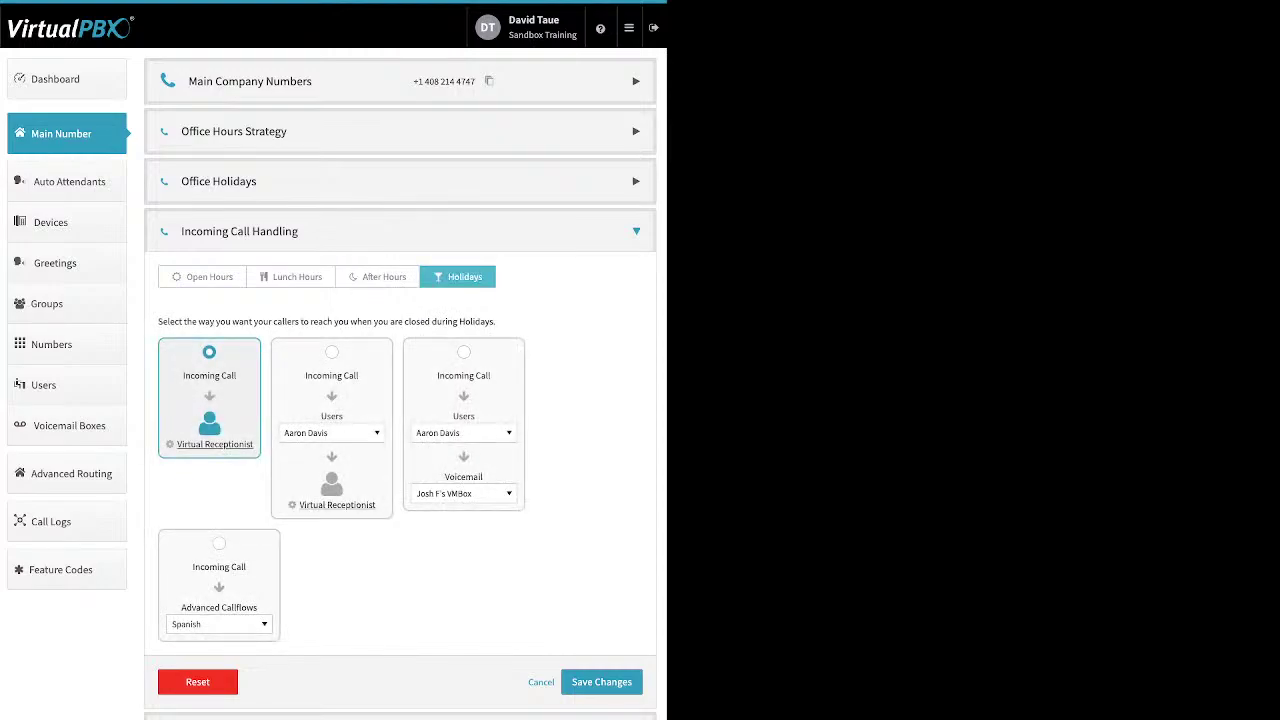
click(203, 276)
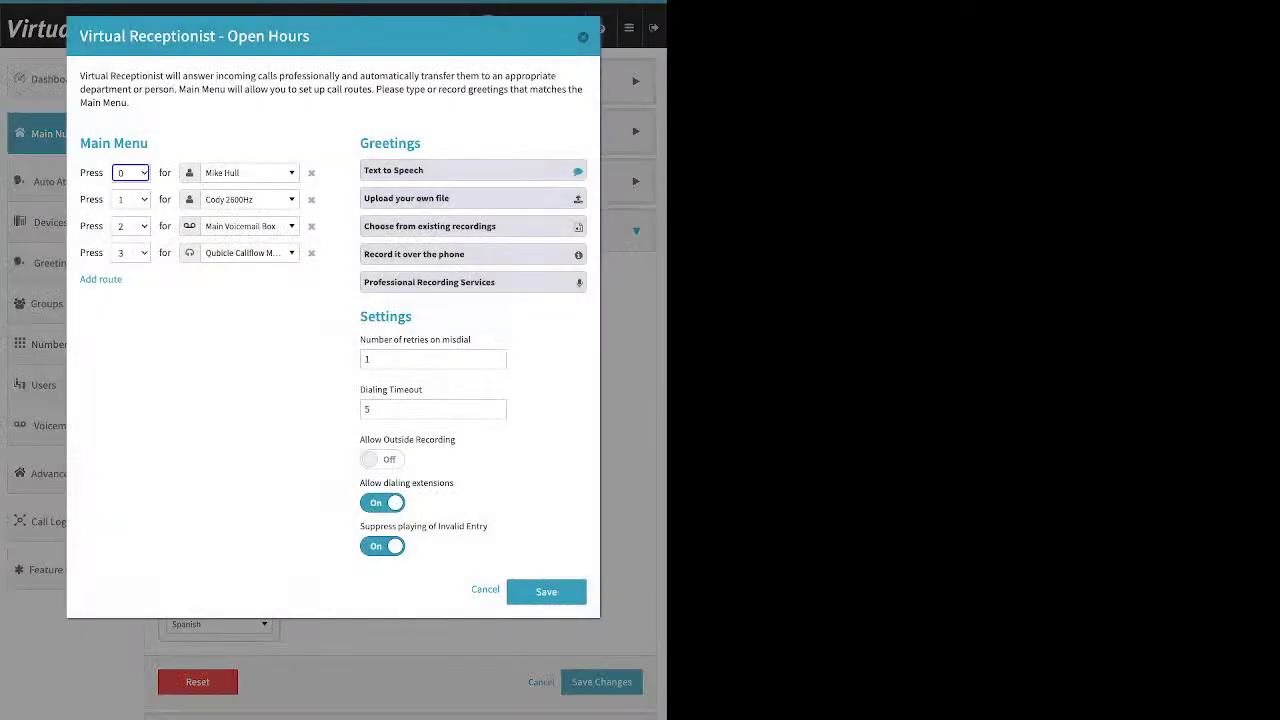
Step: Add a new route to the Main Menu of the Open Hours Virtual Receptionist
drag(150, 143, 80, 143)
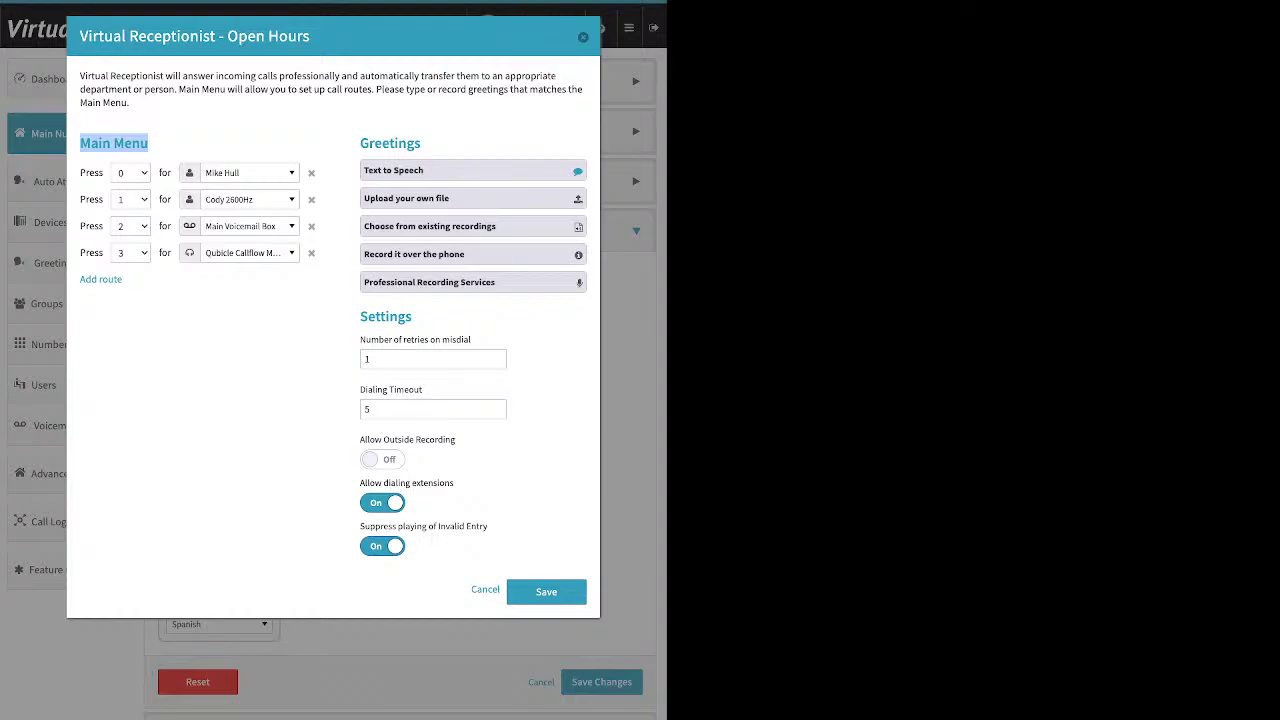
drag(124, 280, 80, 280)
click(100, 279)
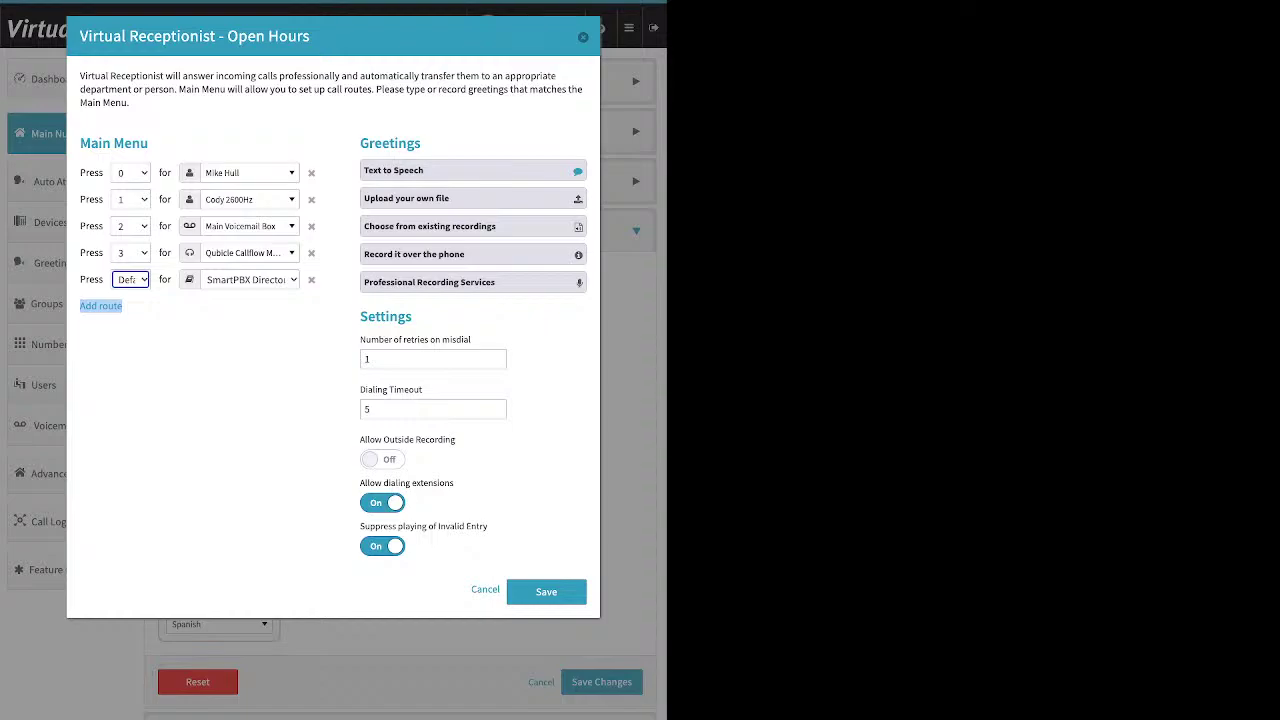
Step: Examine the destinations available for the key 0 route, from directory, users and devices through media, groups, advanced callflows and voicemail boxes
click(250, 173)
scroll(266, 214, up, 2)
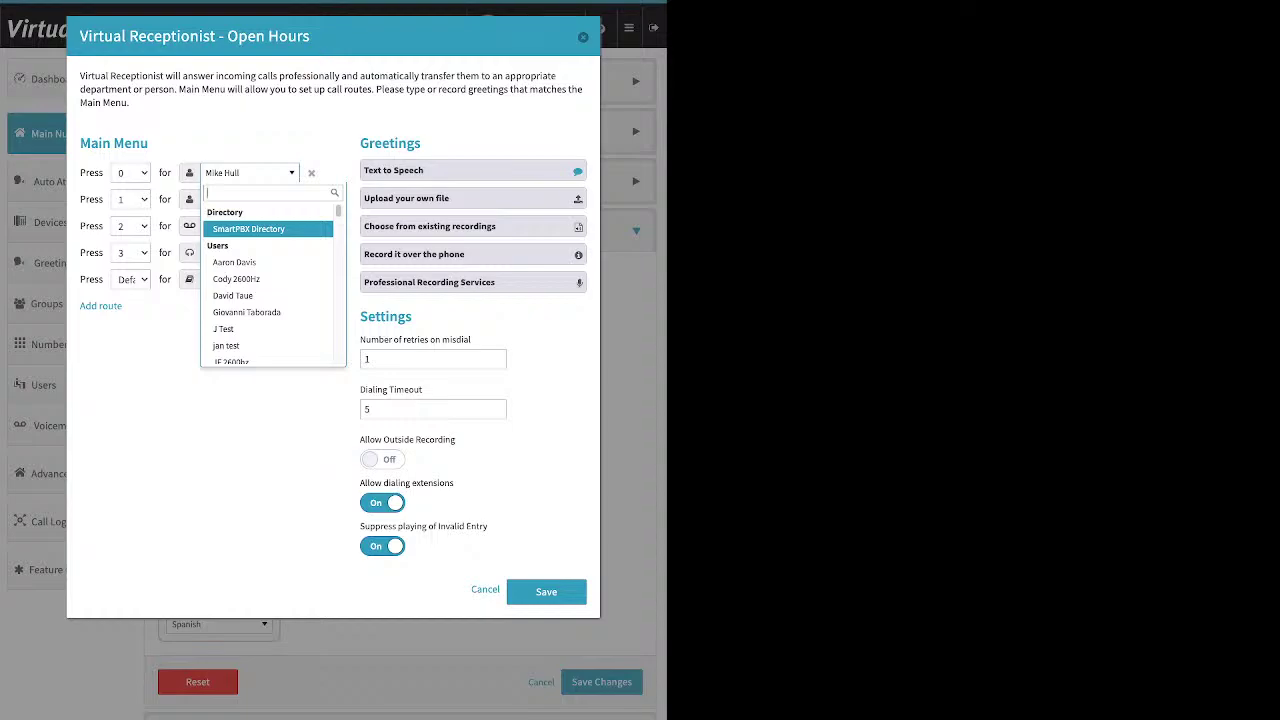
key(Down)
key(Down)
key(Down)
key(Down)
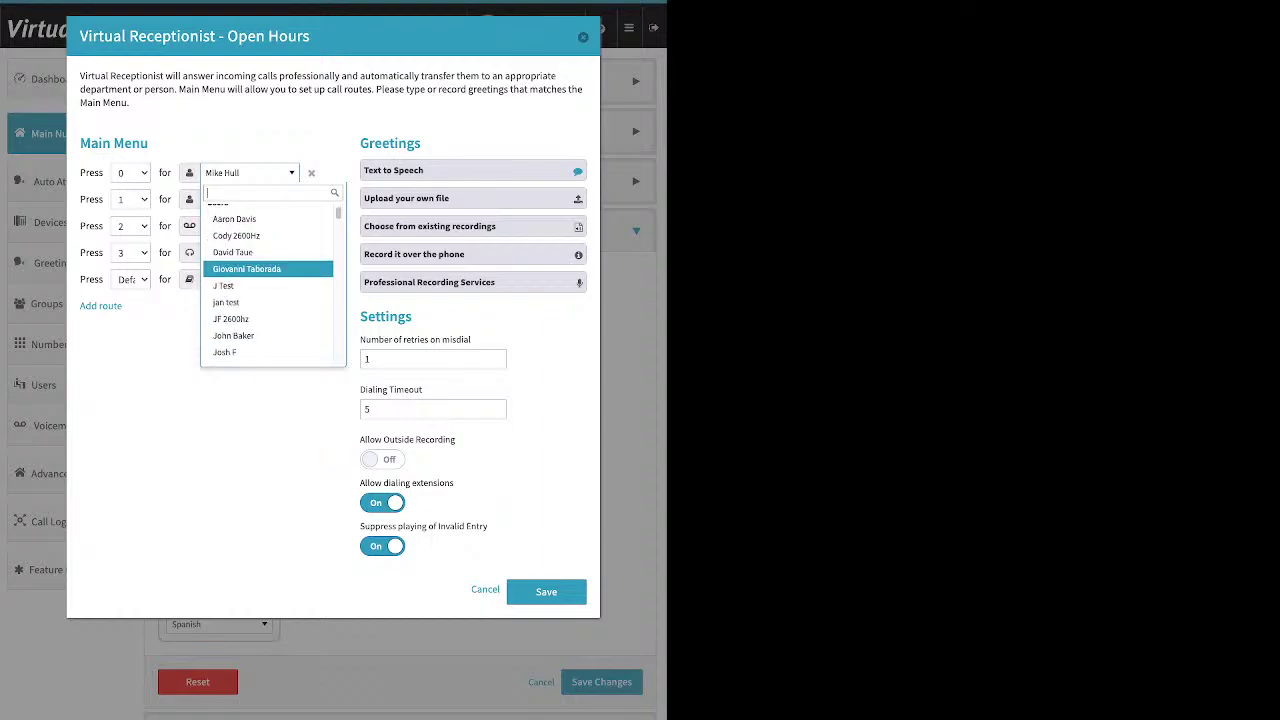
key(Down)
key(Down)
key(Down)
key(Down)
key(Down)
key(Down)
key(Down)
key(Down)
key(Down)
key(Down)
key(Down)
key(Down)
key(Down)
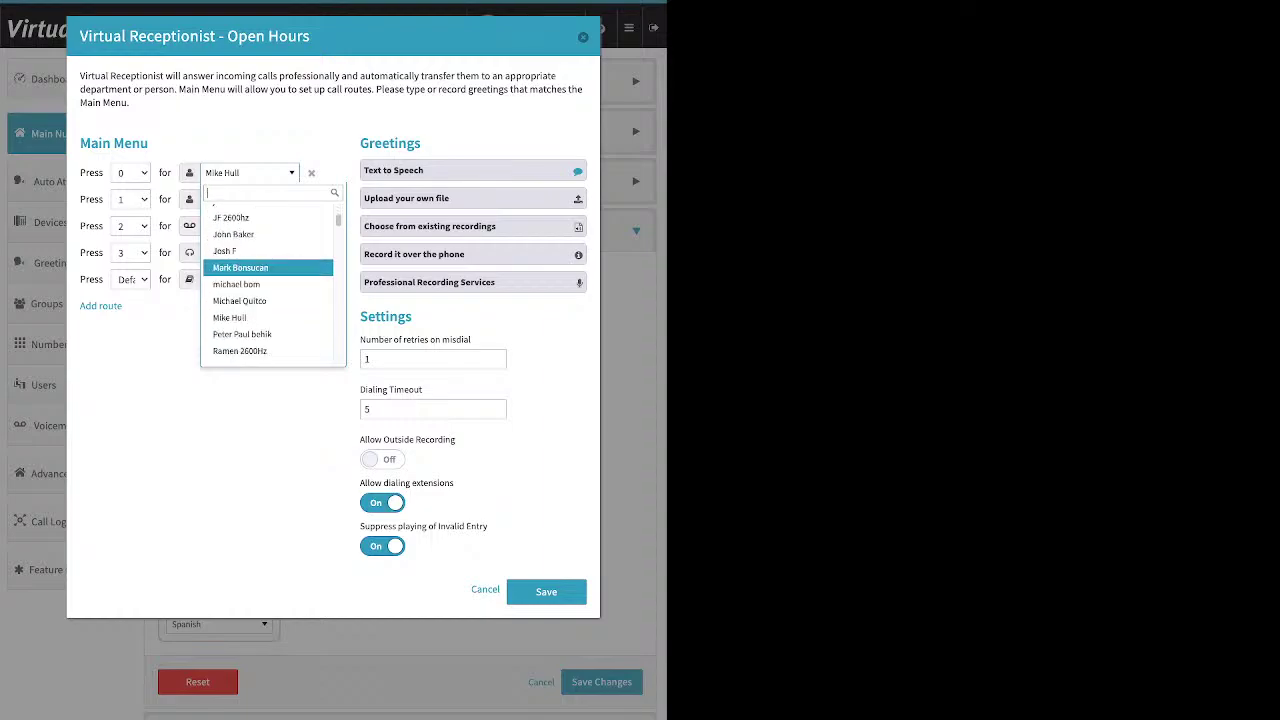
key(Down)
key(Down)
key(Down)
key(Down)
key(Down)
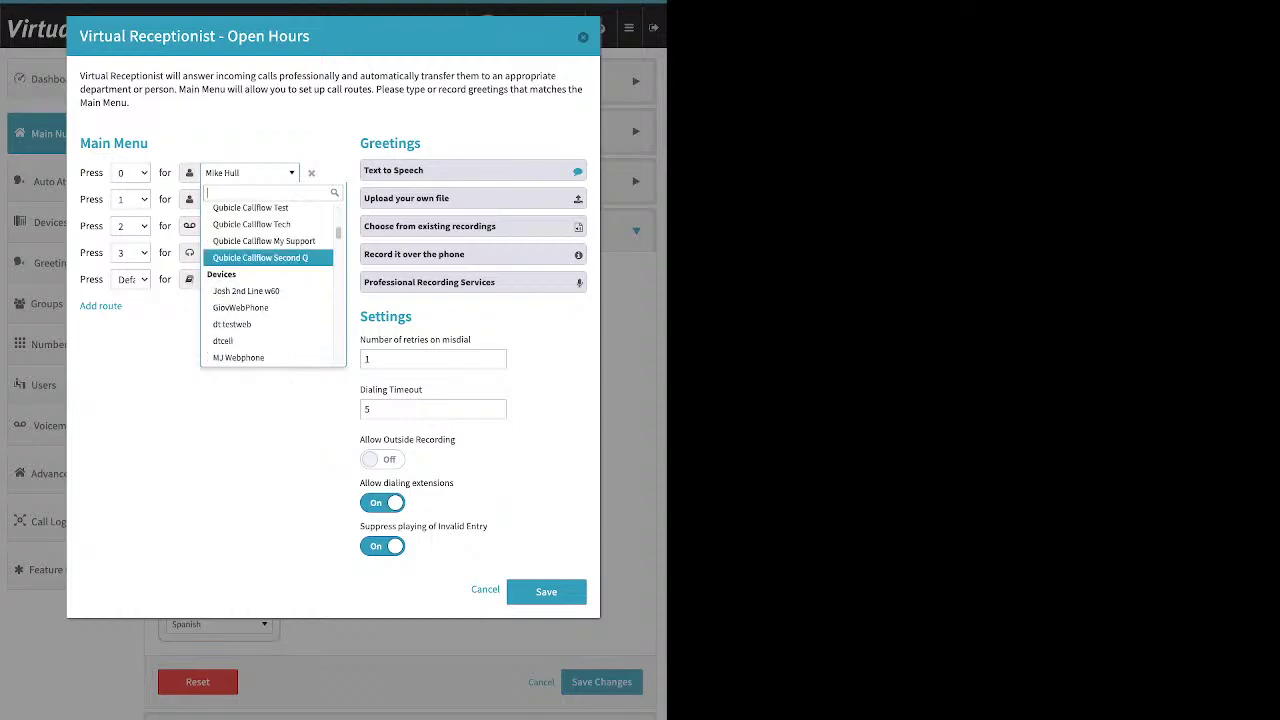
key(Down)
key(Down)
key(Down)
key(Down)
key(Down)
key(Down)
key(Down)
key(Down)
key(Down)
key(Down)
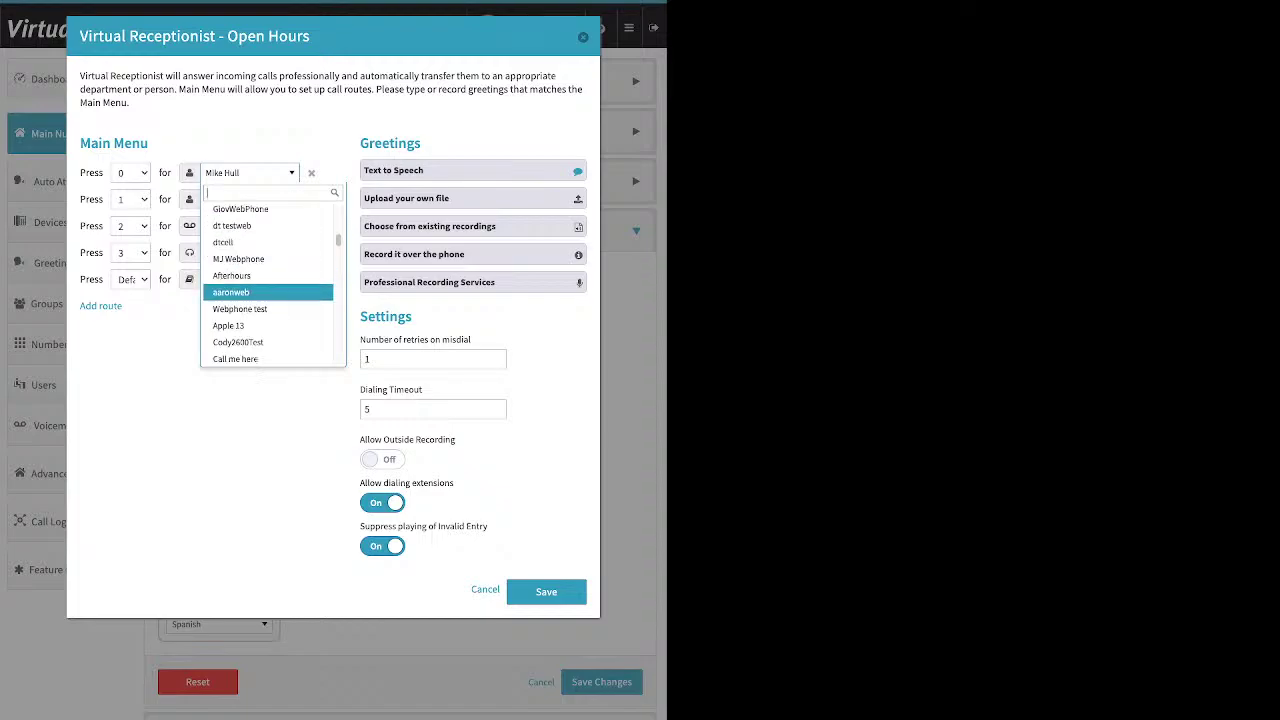
key(Down)
key(Down)
key(Down)
key(Down)
key(Down)
key(Down)
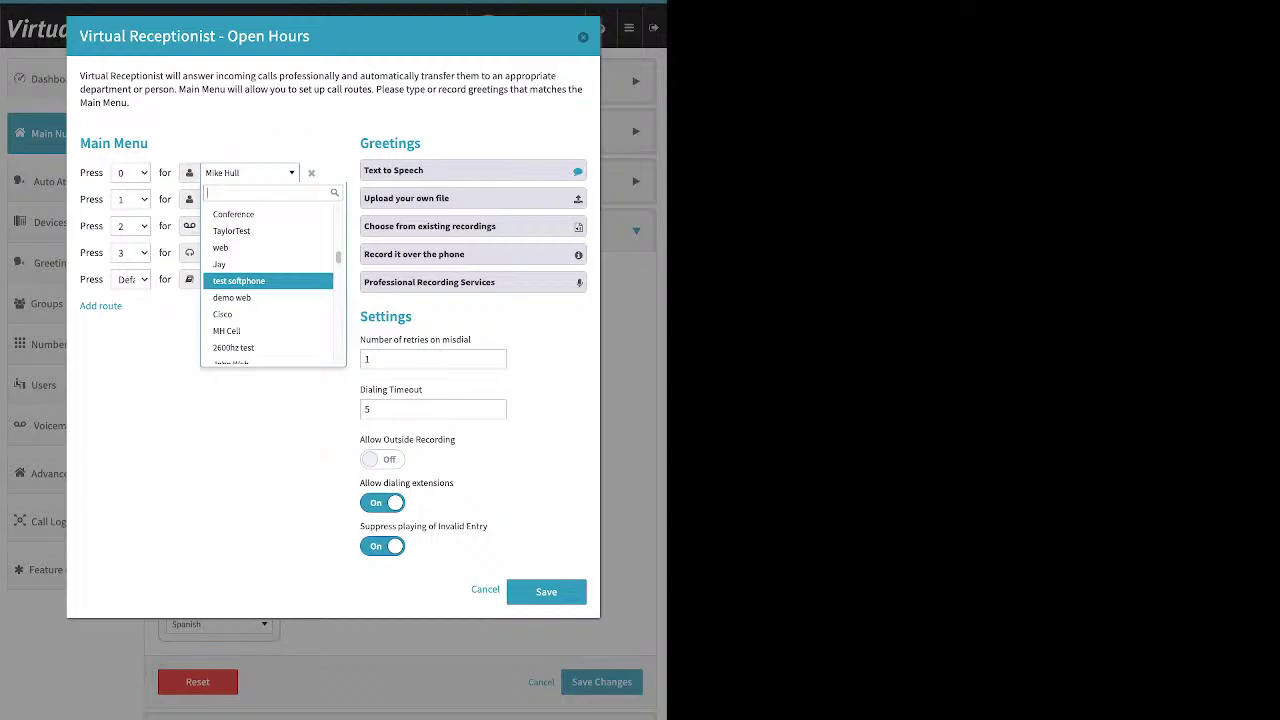
key(Down)
key(Down)
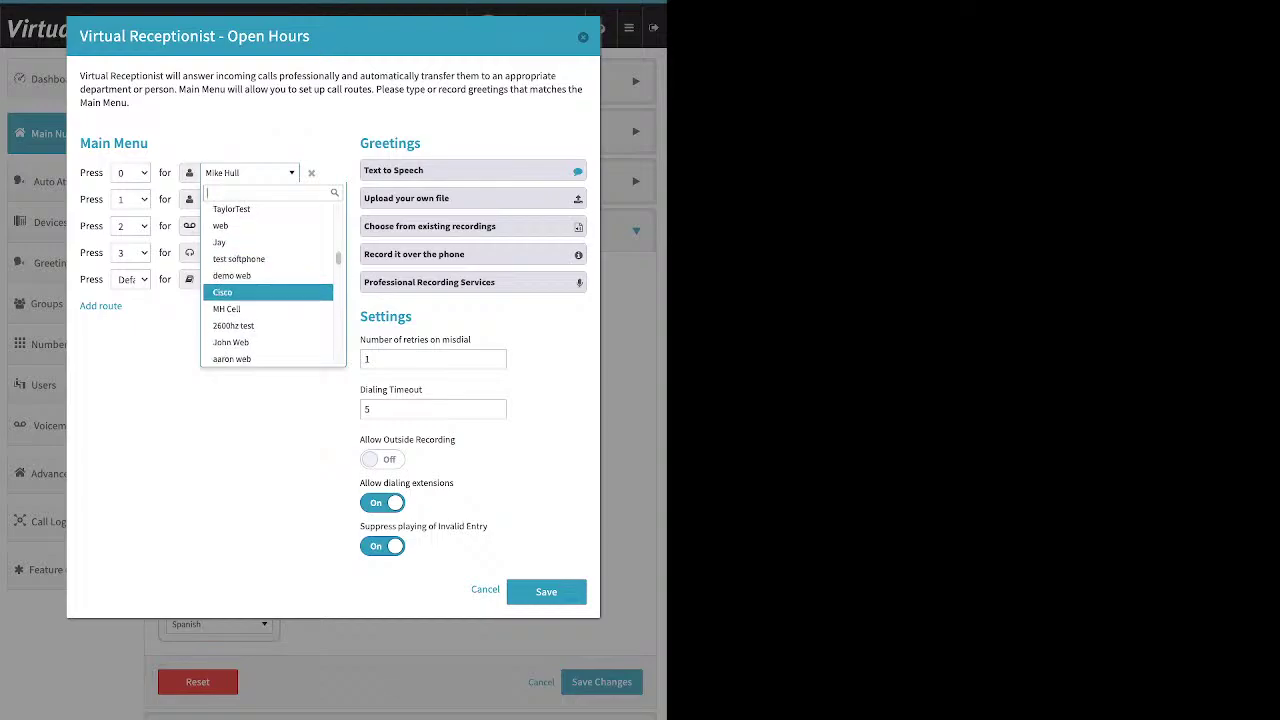
key(Down)
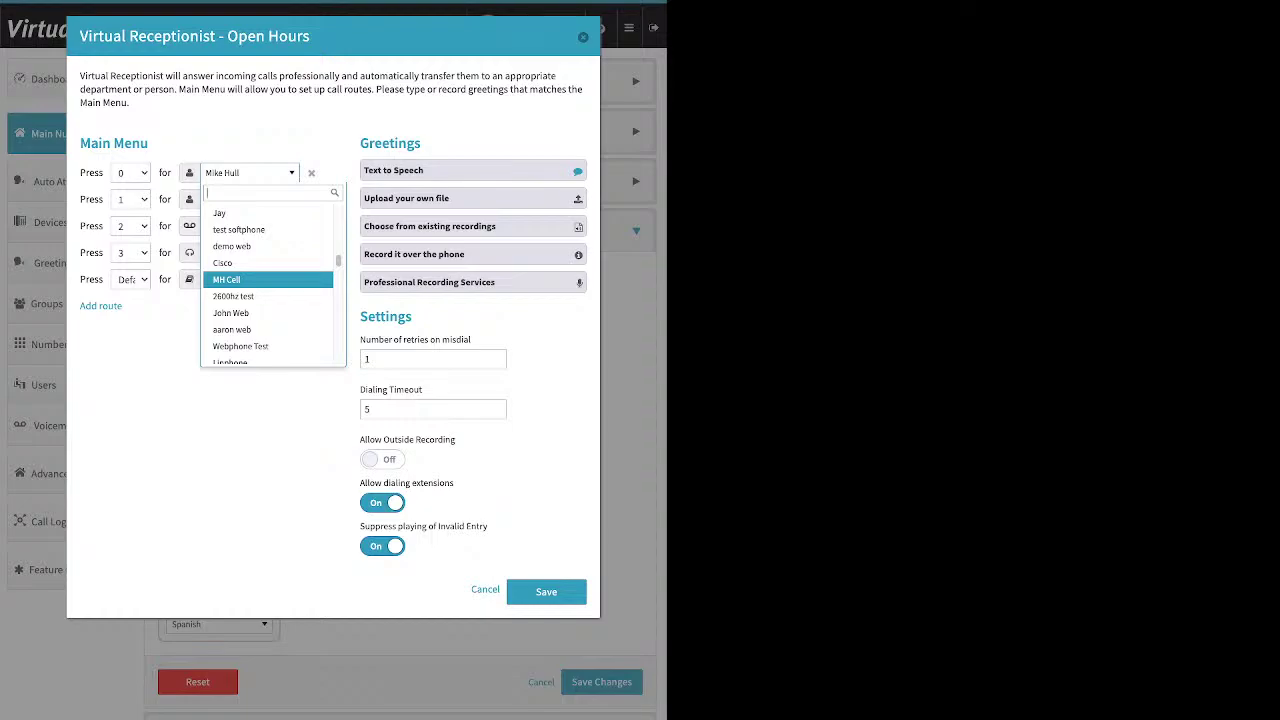
key(Down)
key(Down)
key(Down)
key(Down)
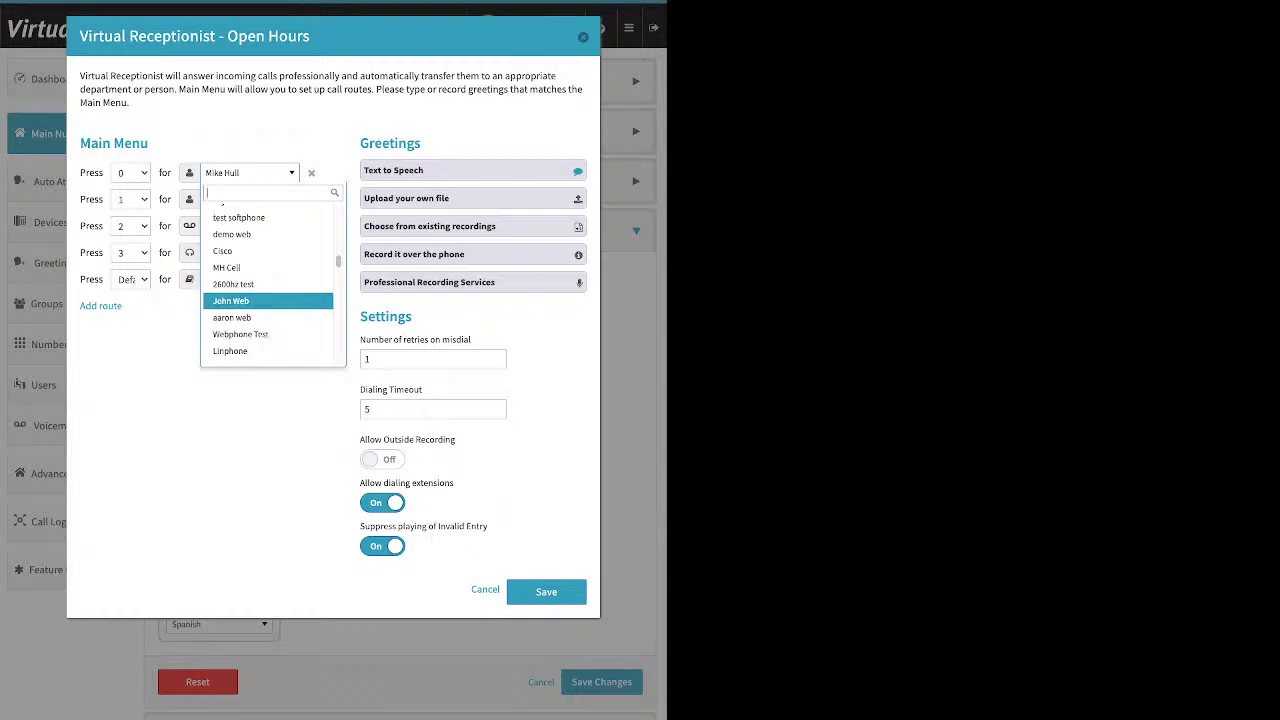
scroll(268, 300, down, 5)
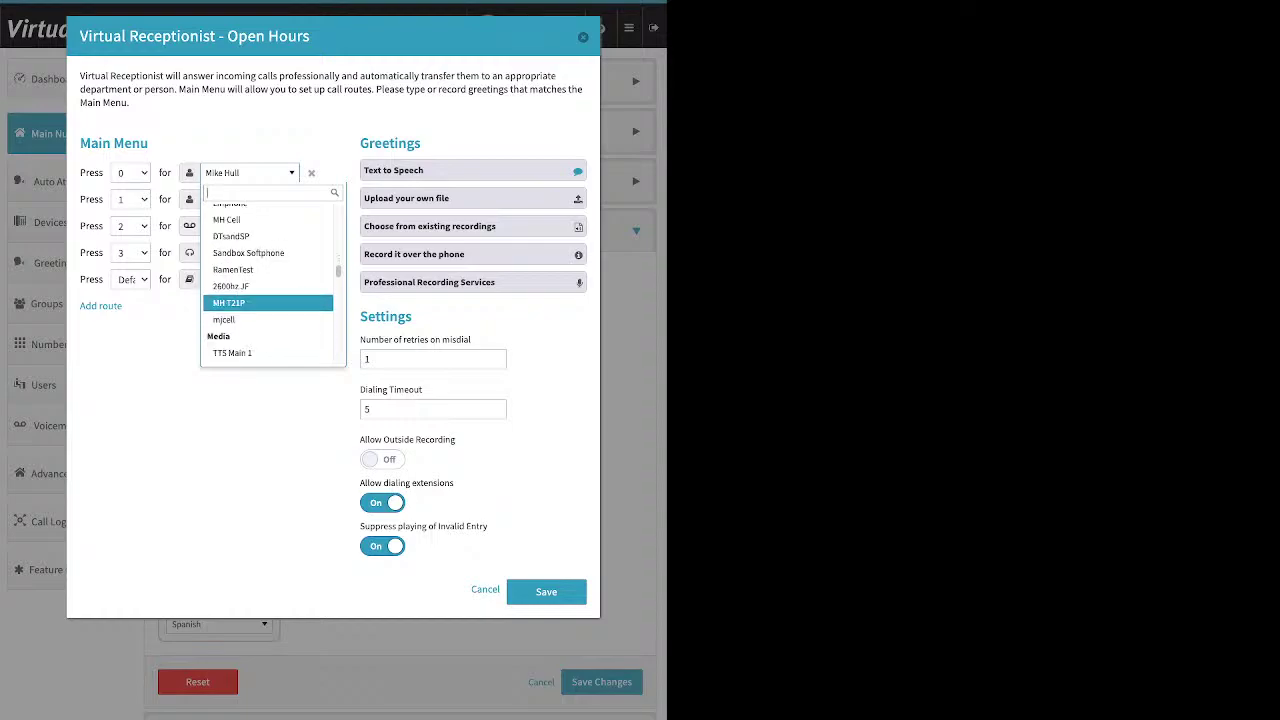
scroll(268, 305, down, 3)
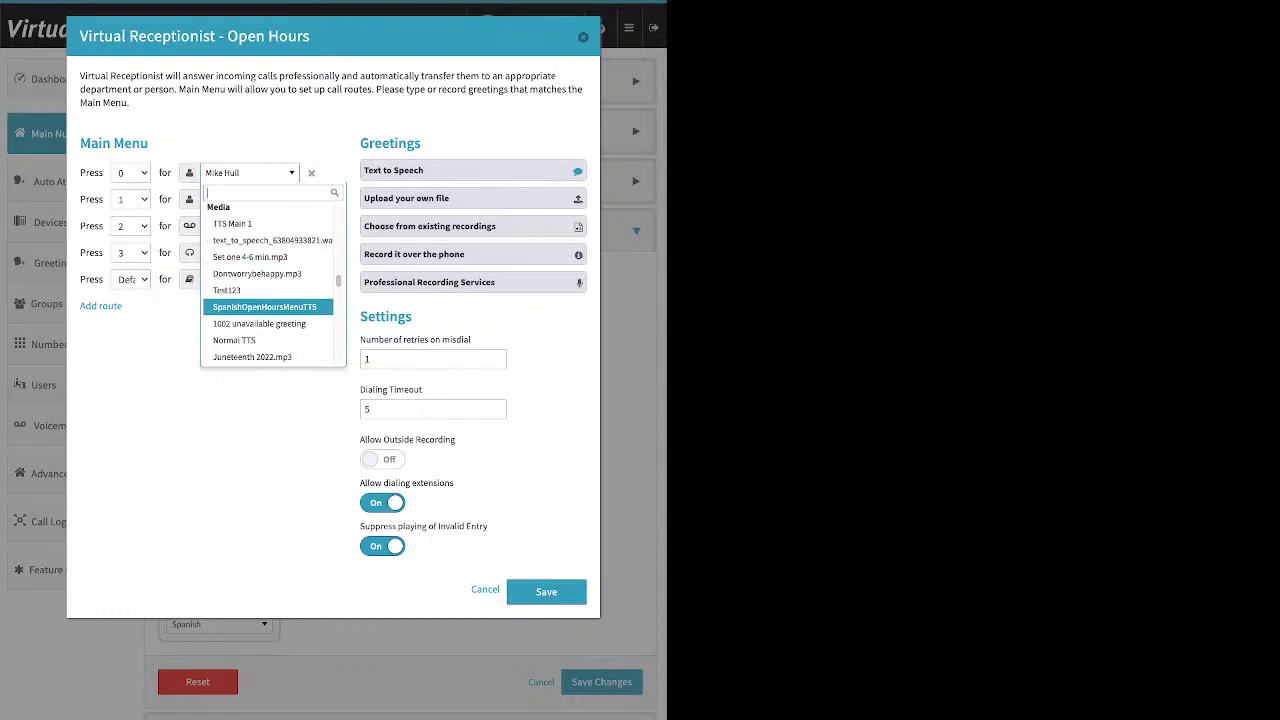
scroll(268, 300, down, 4)
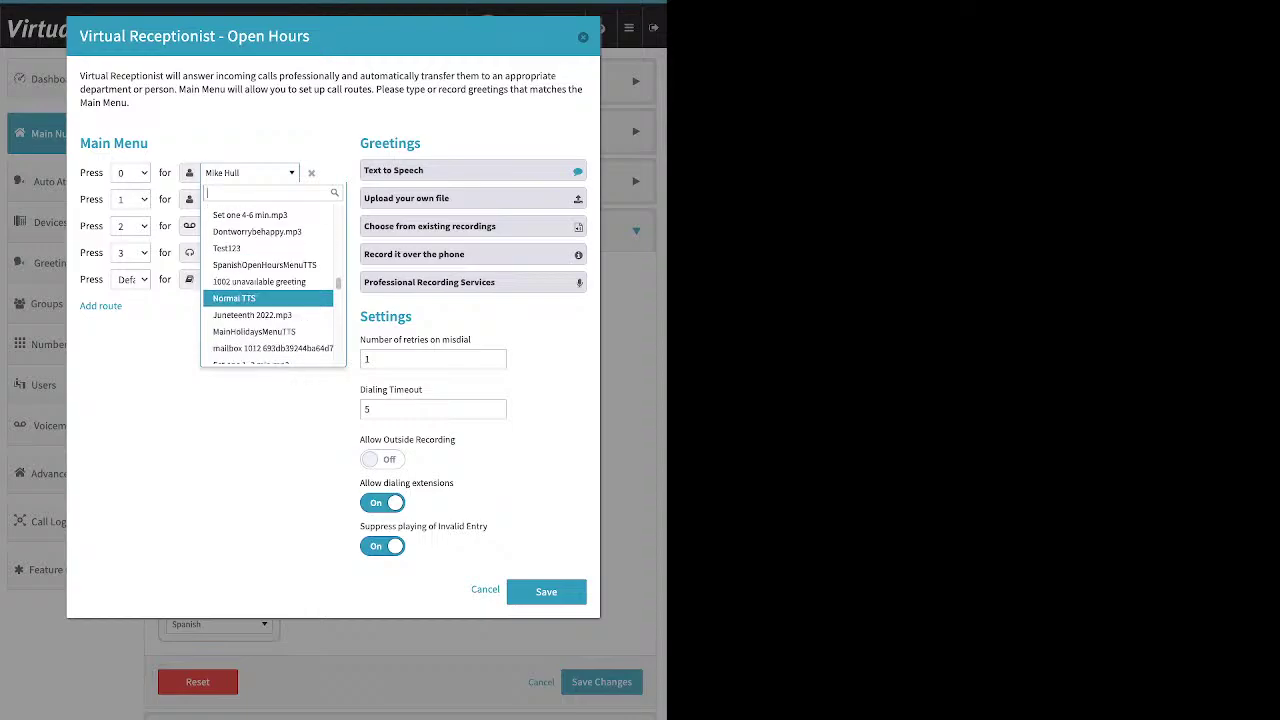
scroll(268, 300, down, 5)
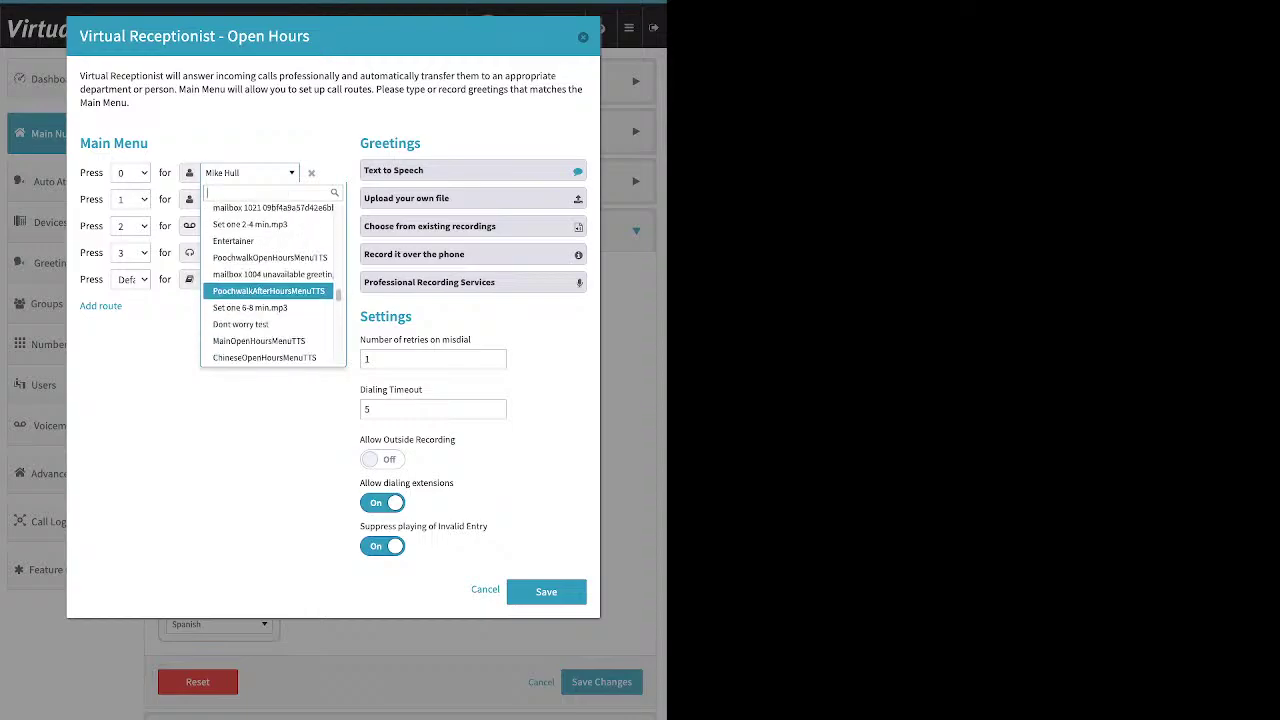
scroll(268, 302, down, 6)
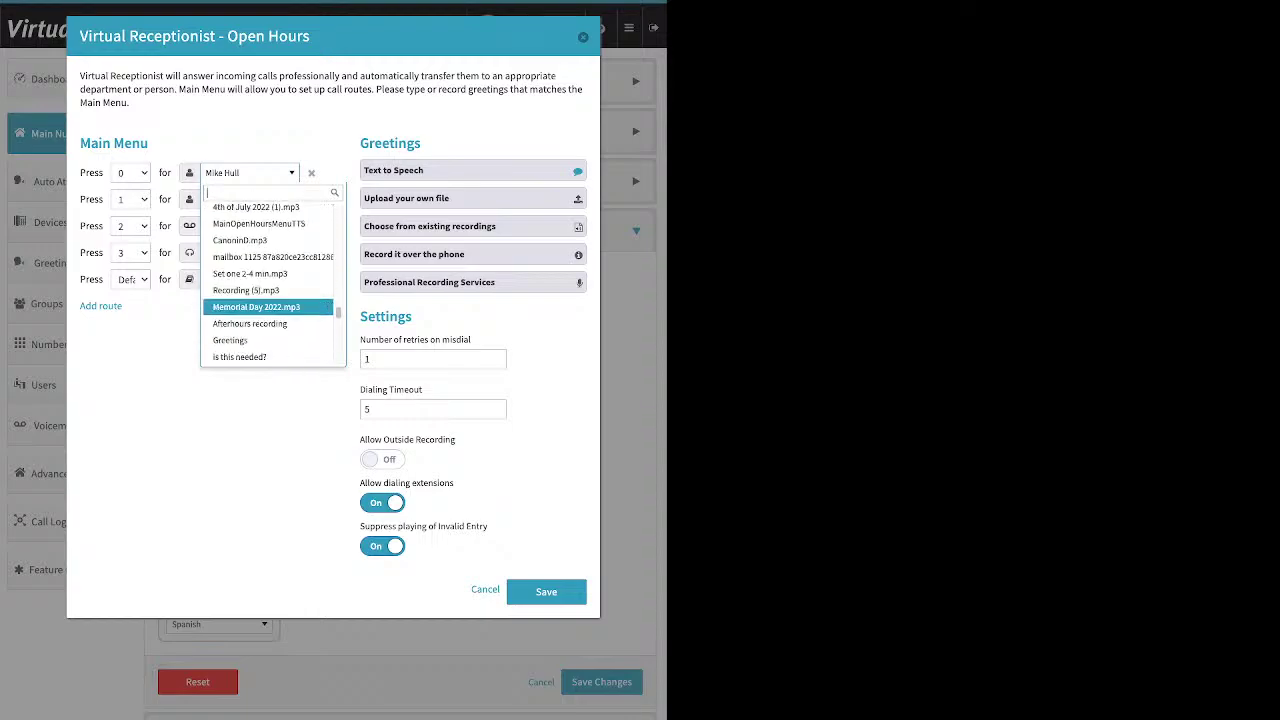
scroll(268, 302, down, 1)
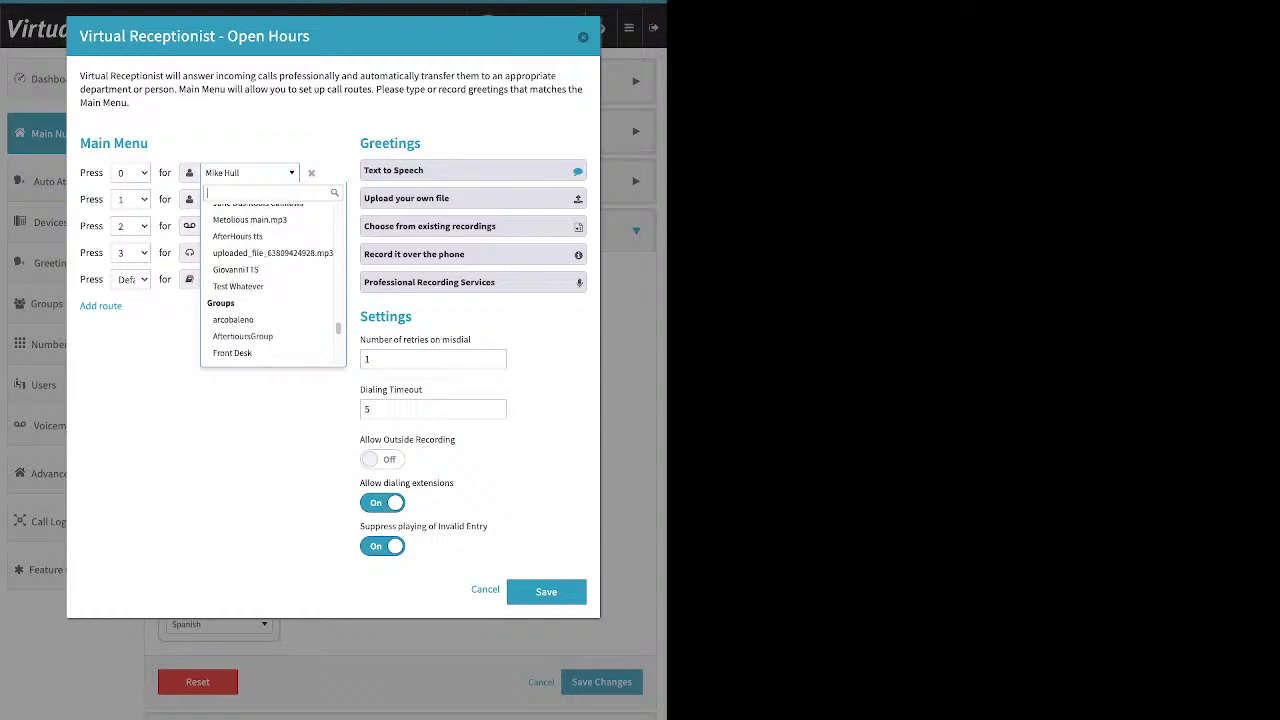
scroll(268, 285, down, 2)
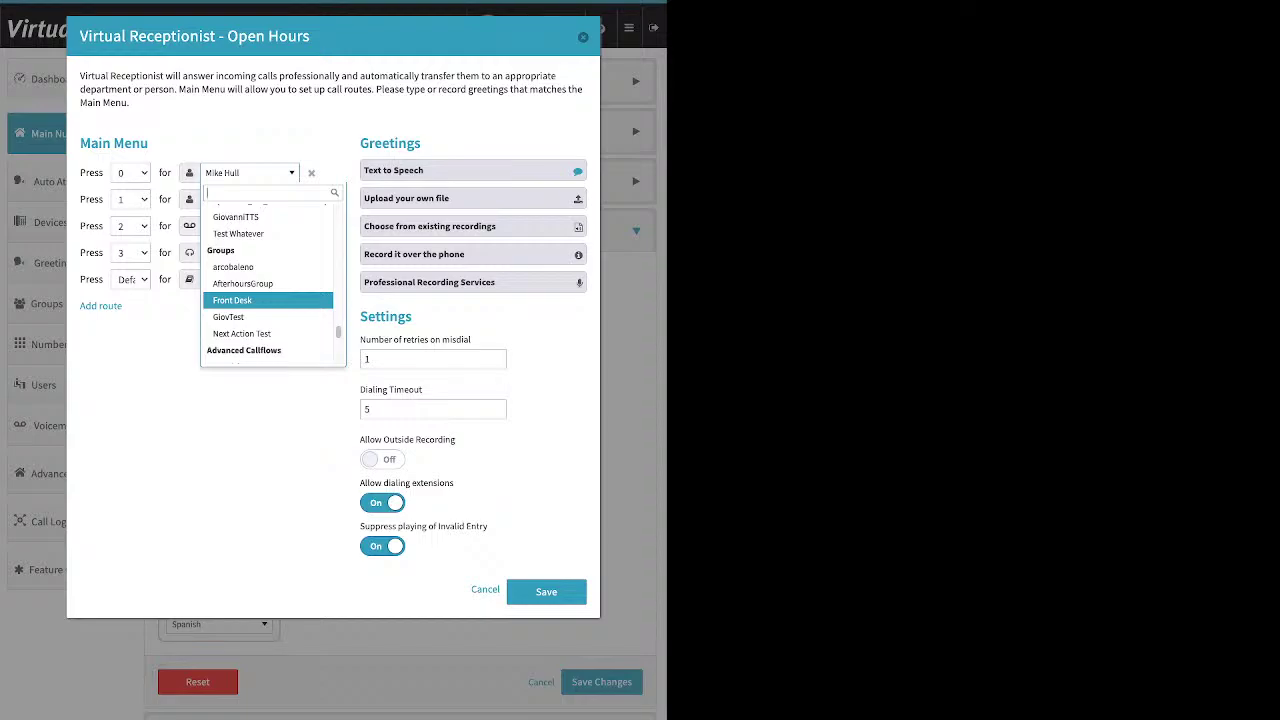
scroll(268, 295, down, 1)
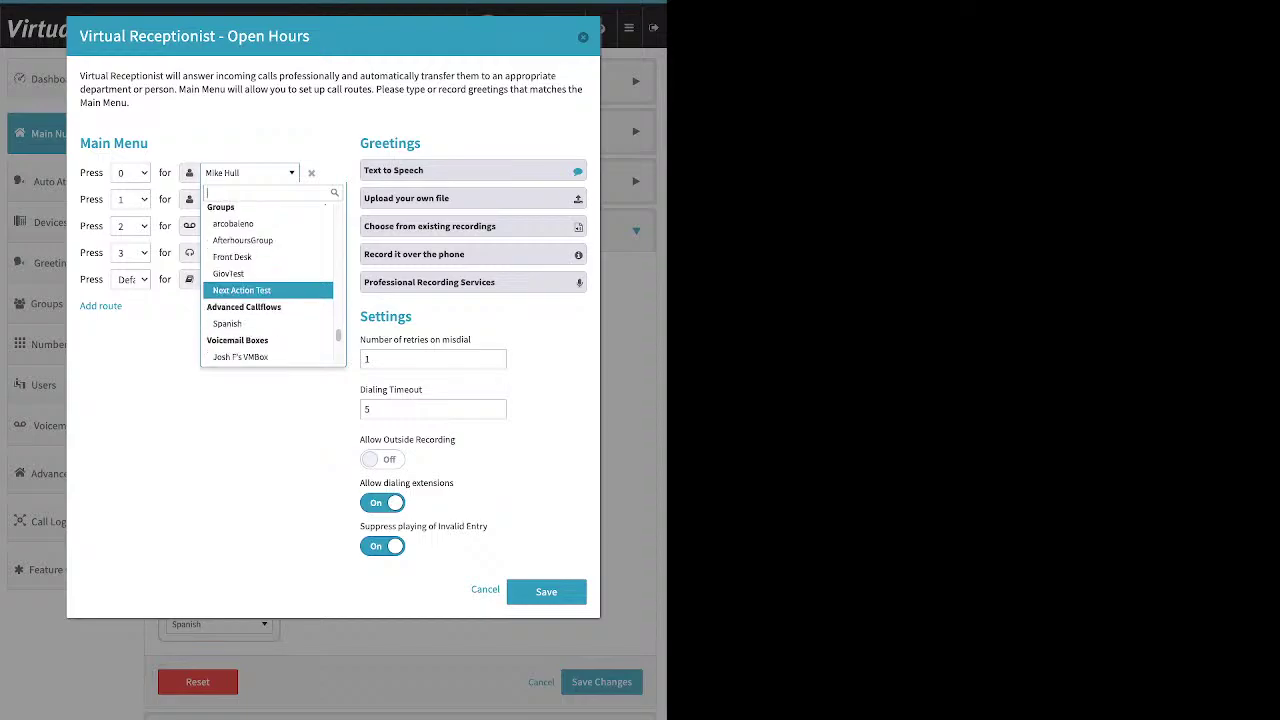
scroll(268, 285, down, 1)
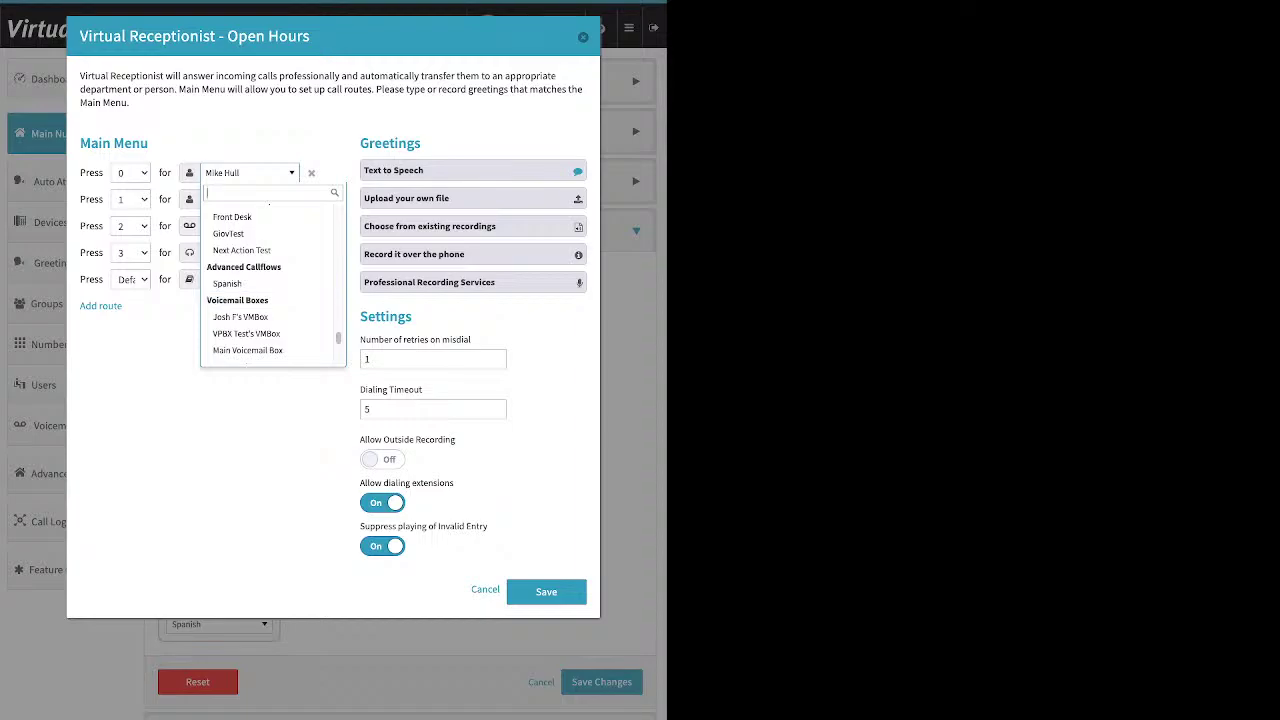
key(Down)
key(Down)
key(Down)
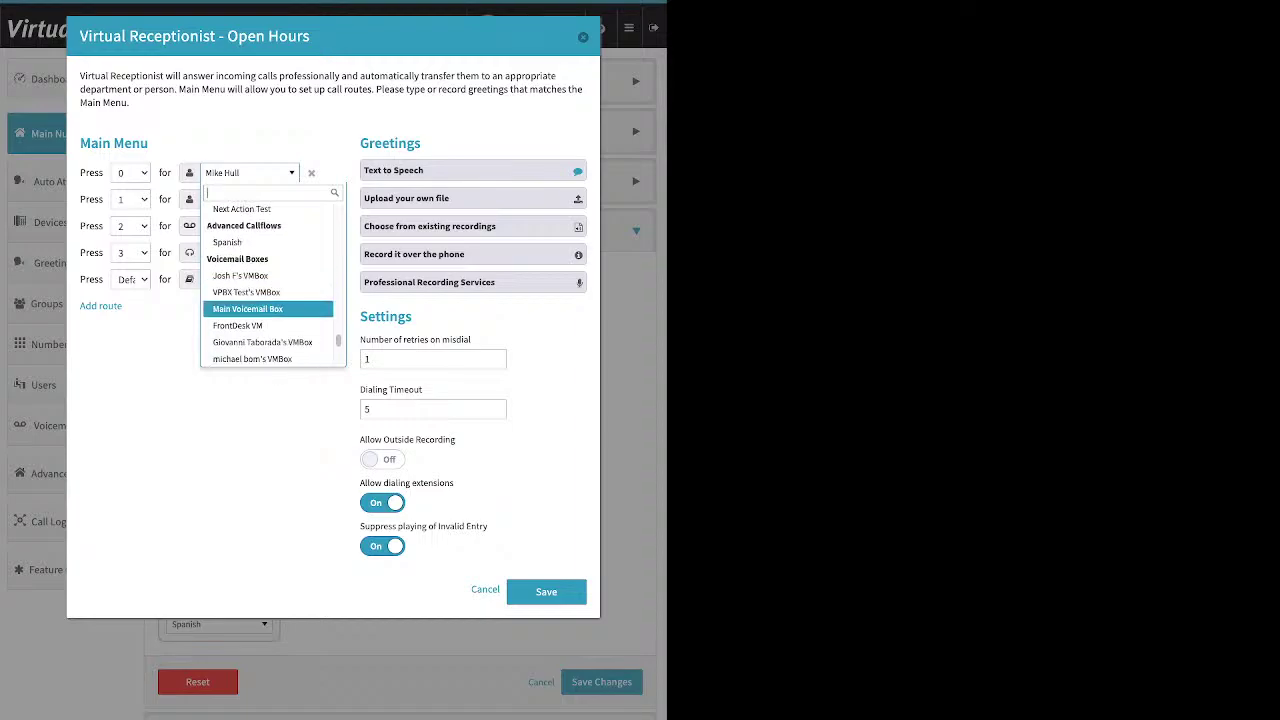
Step: Set the destination of the key 0 route to the Front Desk group
key(Up)
key(Up)
key(Up)
key(Up)
key(Up)
key(Up)
key(Up)
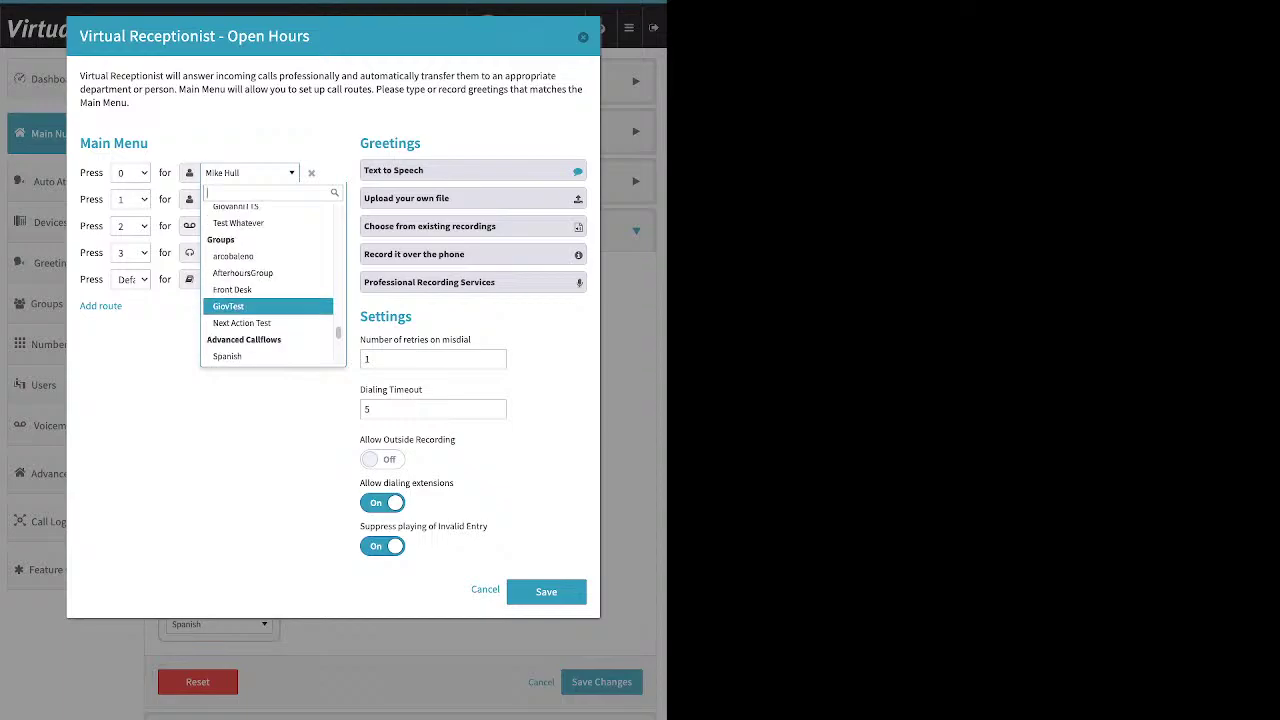
key(Down)
key(Return)
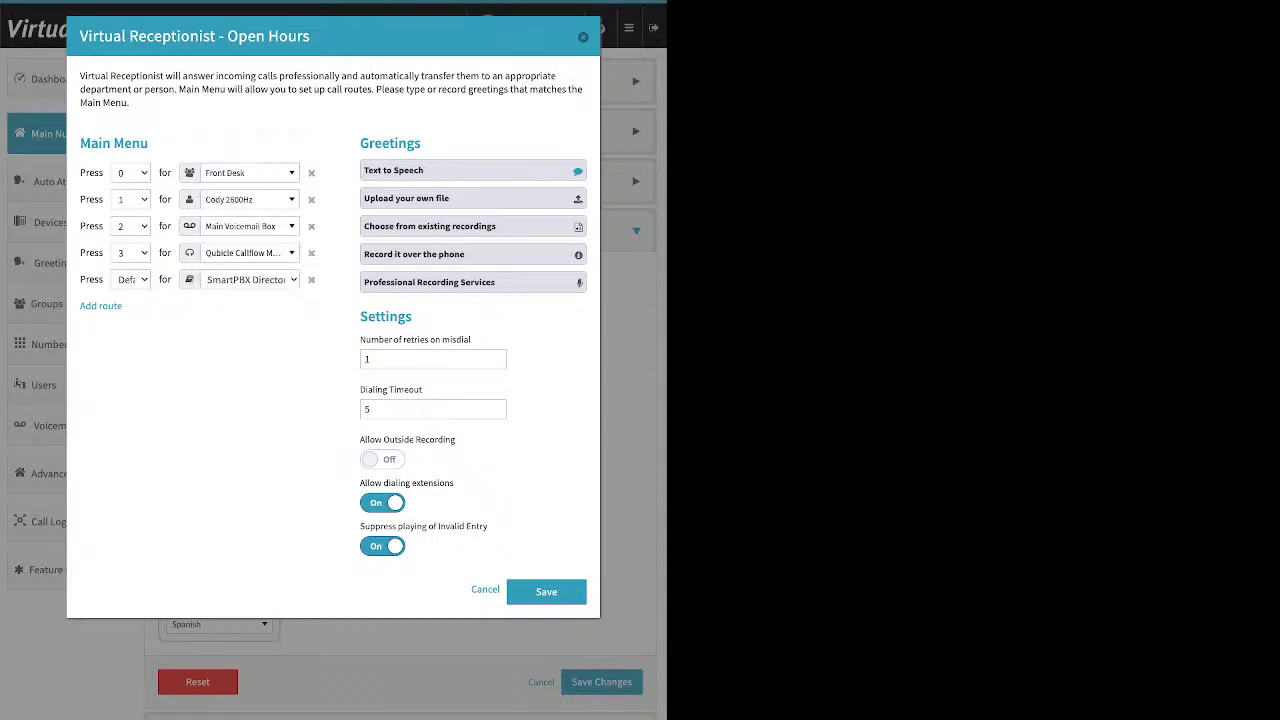
Step: Review the text-to-speech, file upload and existing recording options for the Open Hours greeting
drag(422, 143, 360, 143)
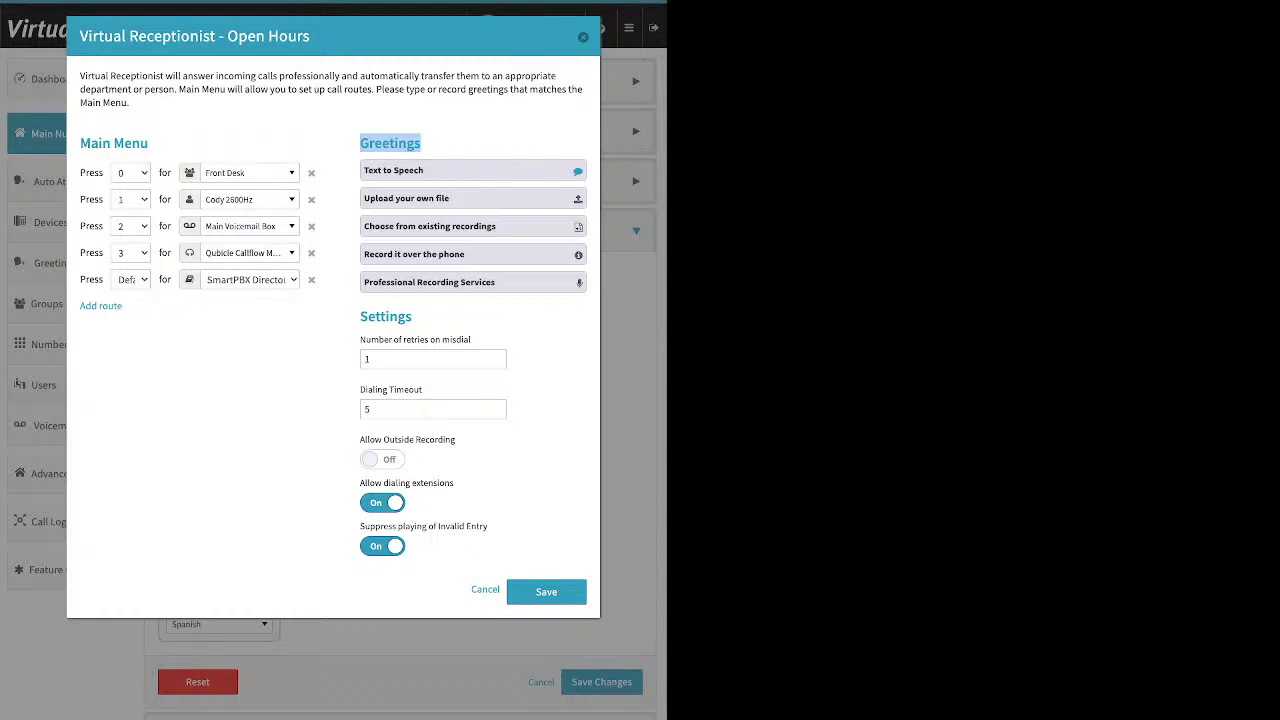
click(473, 170)
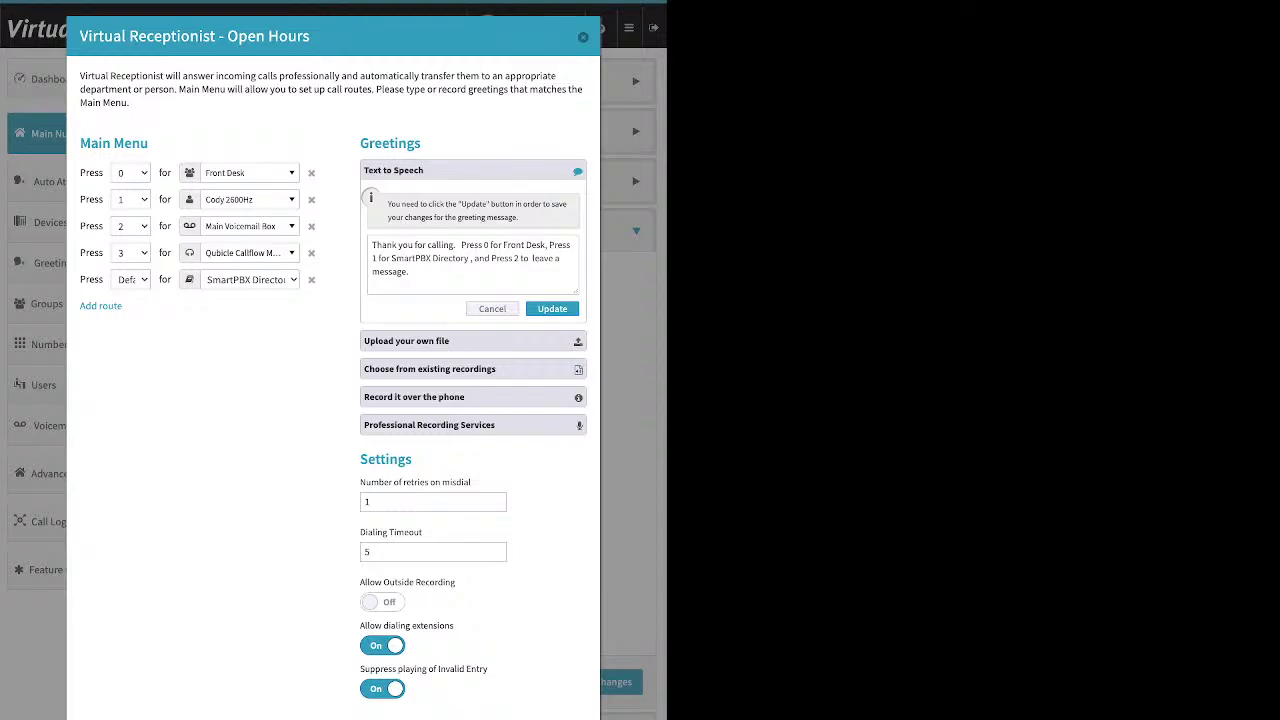
drag(310, 36, 227, 36)
click(406, 340)
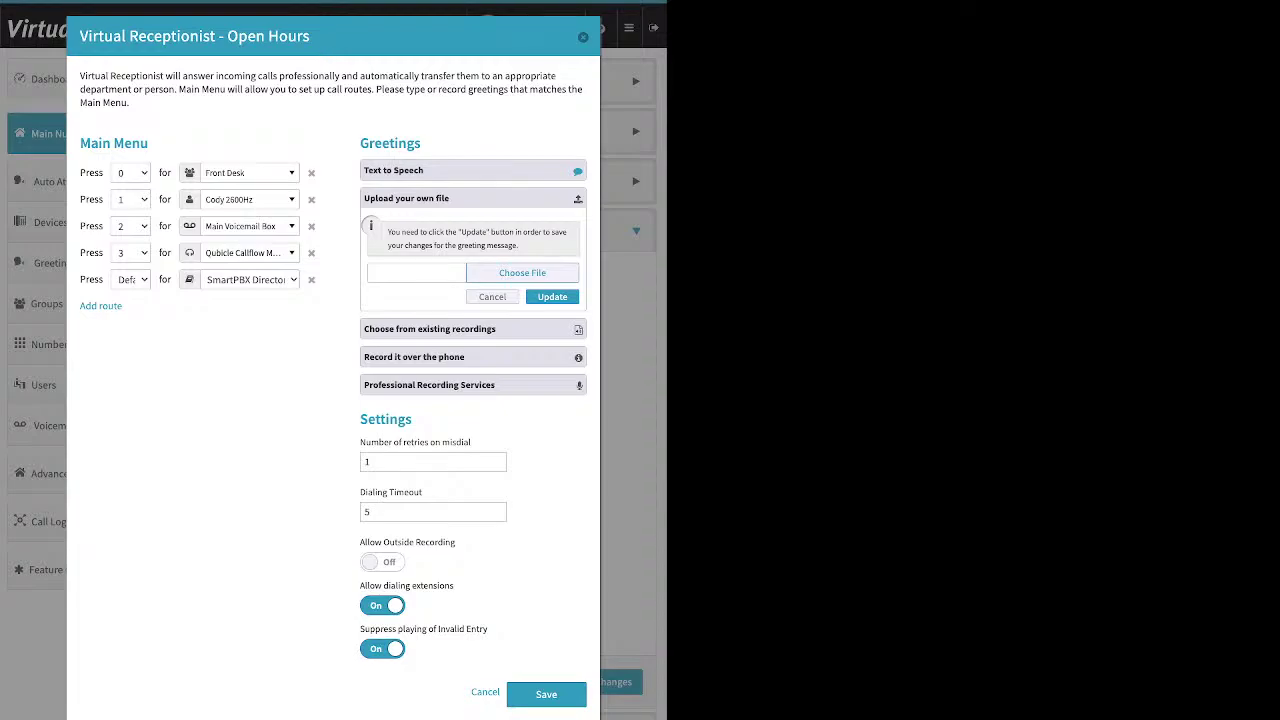
click(429, 329)
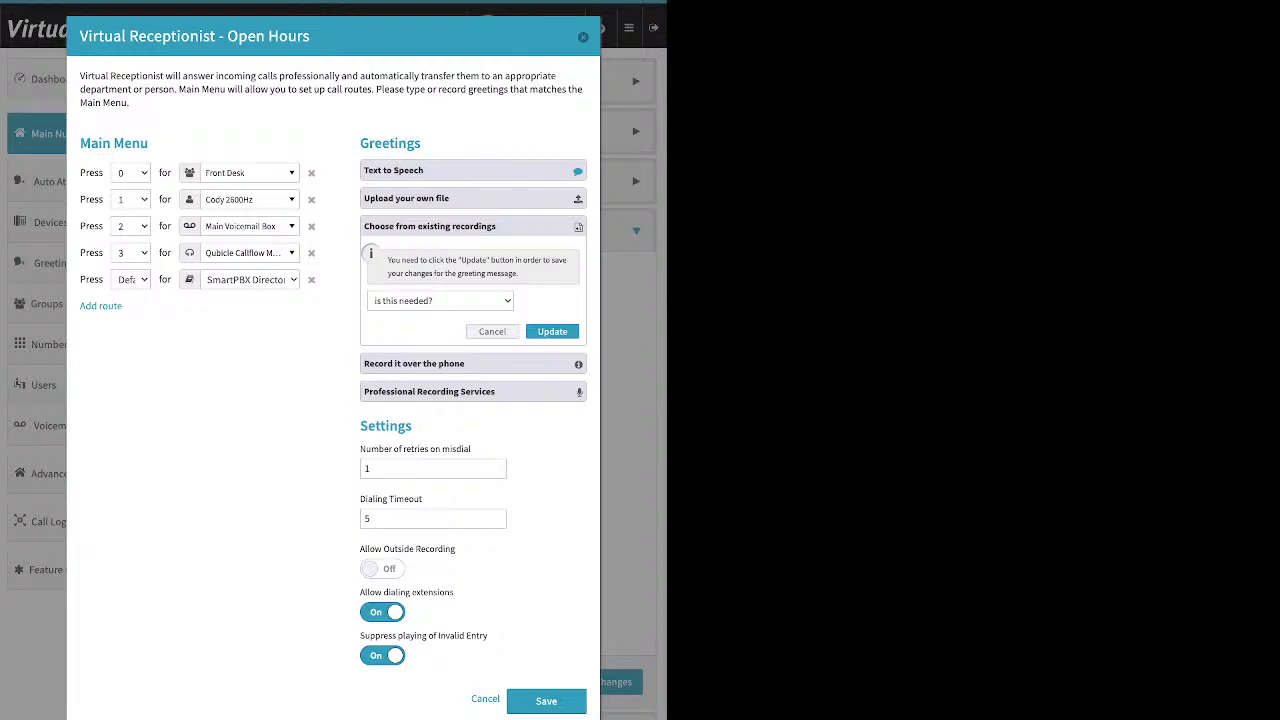
Step: Review the instructions for recording the Open Hours greeting over the phone, including the main number and PIN steps
click(414, 363)
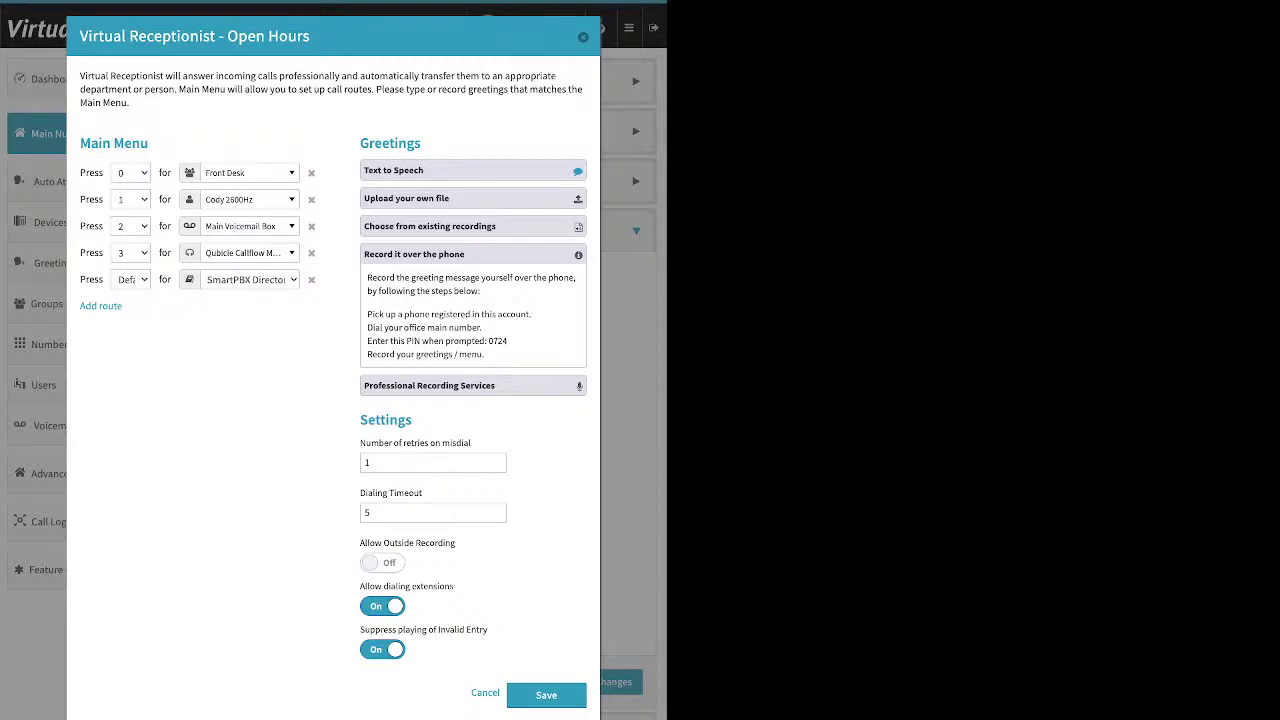
drag(367, 314, 531, 314)
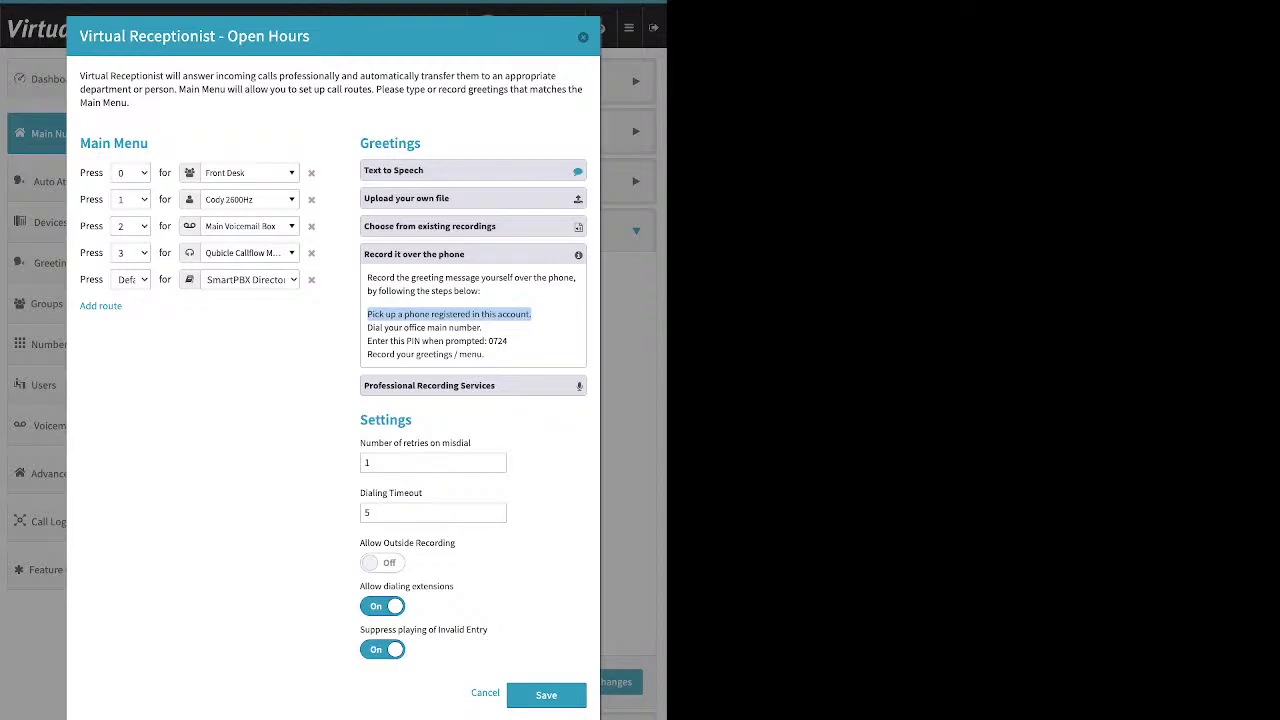
drag(482, 327, 367, 327)
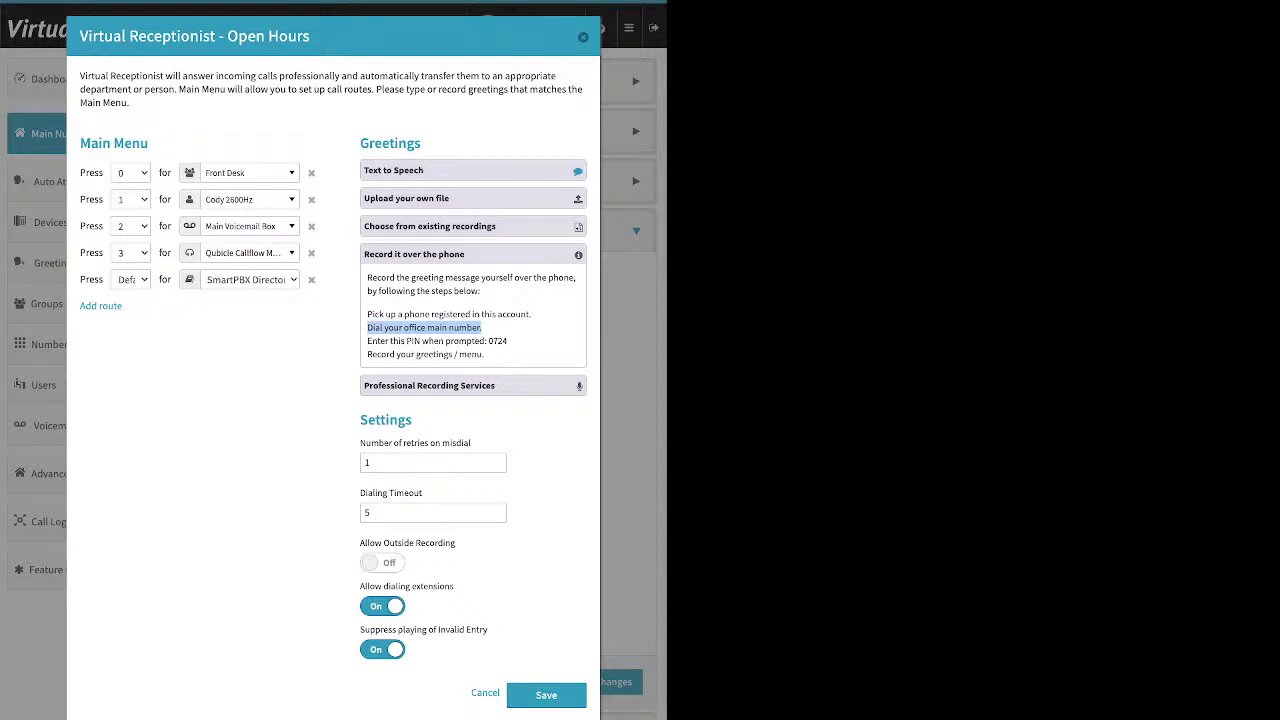
click(367, 327)
mouse_move(484, 354)
mouse_down()
mouse_move(367, 354)
mouse_move(488, 341)
mouse_up()
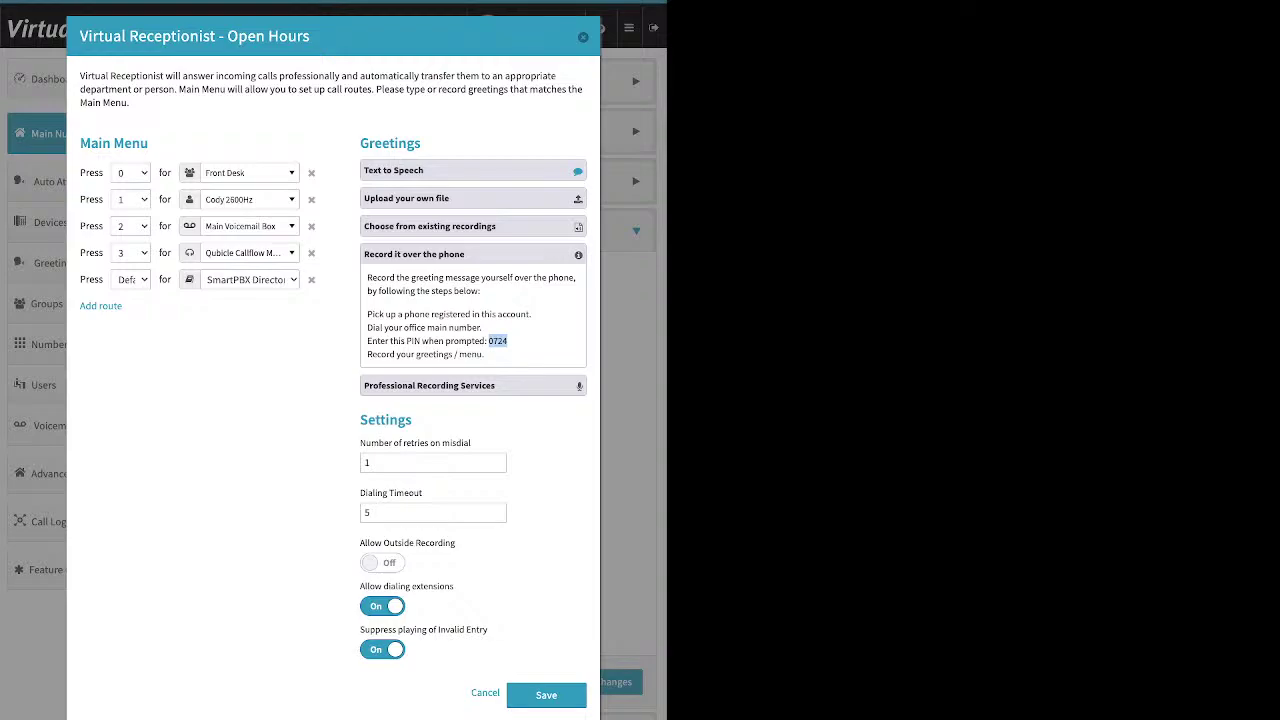
click(505, 341)
Step: In the Virtual Receptionist settings, turn on Allow Outside Recording and turn off Suppress playing of Invalid Entry
drag(359, 420, 398, 420)
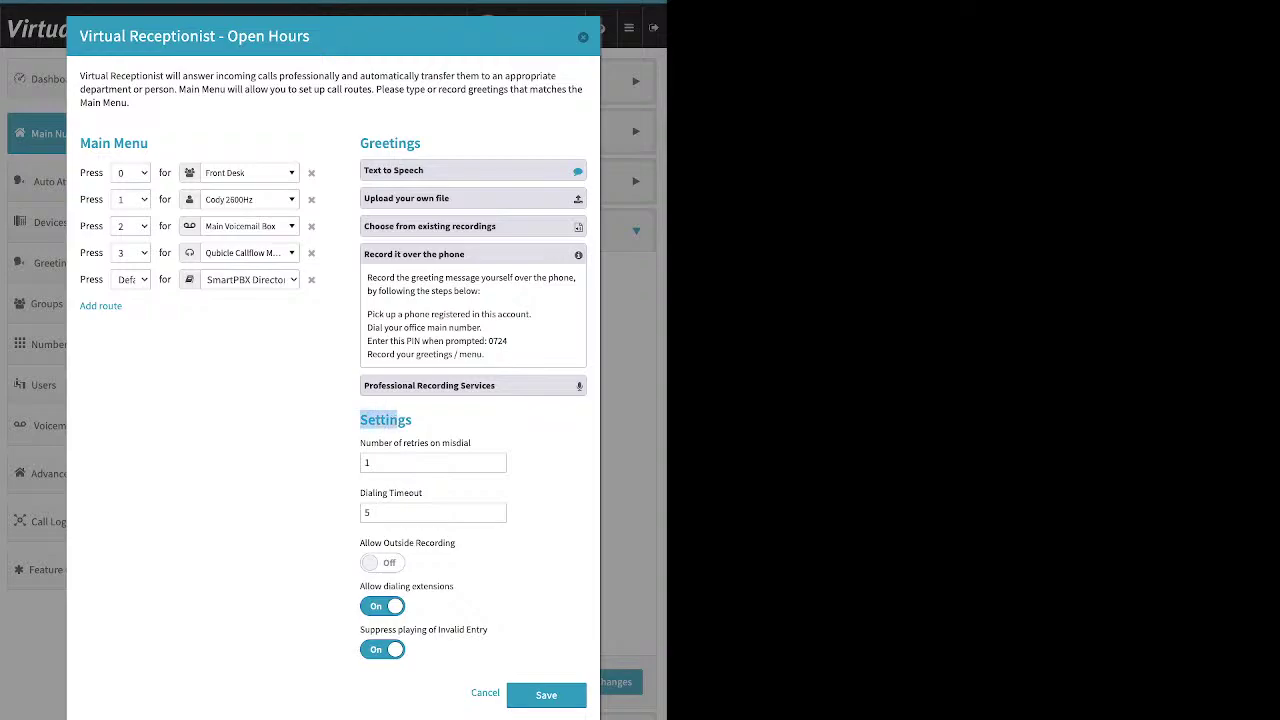
click(398, 420)
drag(456, 543, 360, 543)
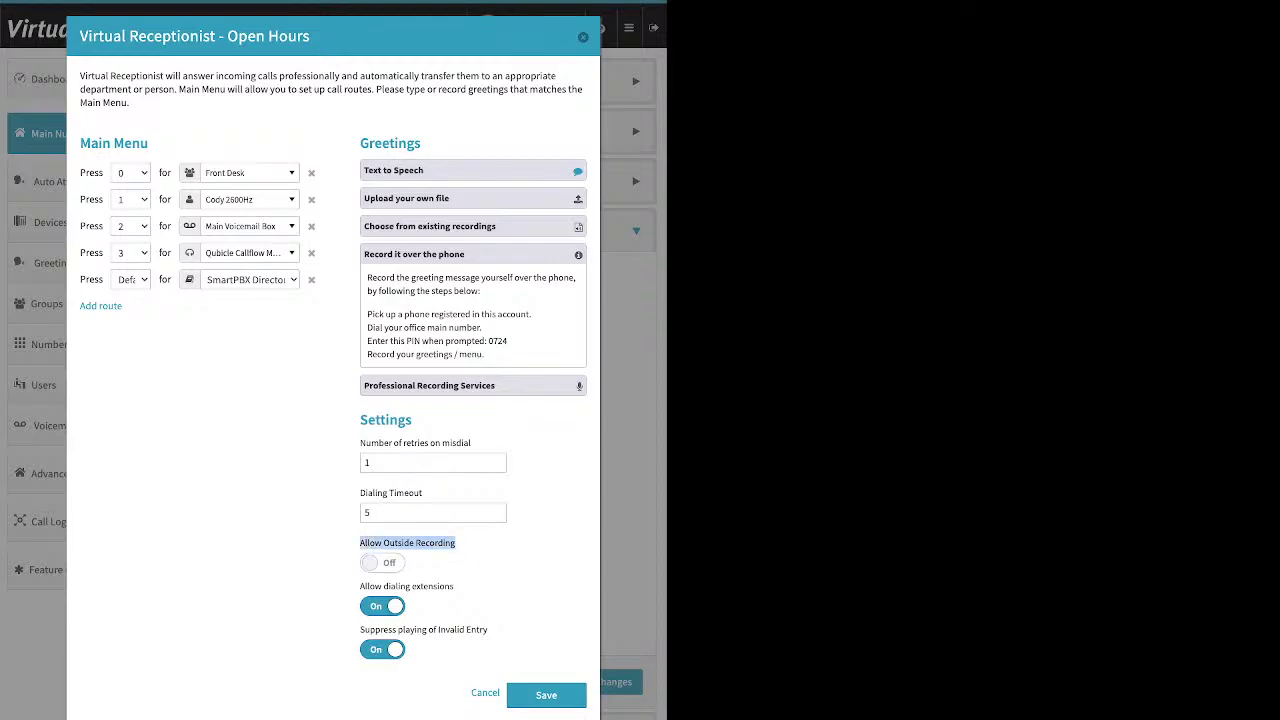
click(382, 562)
click(382, 649)
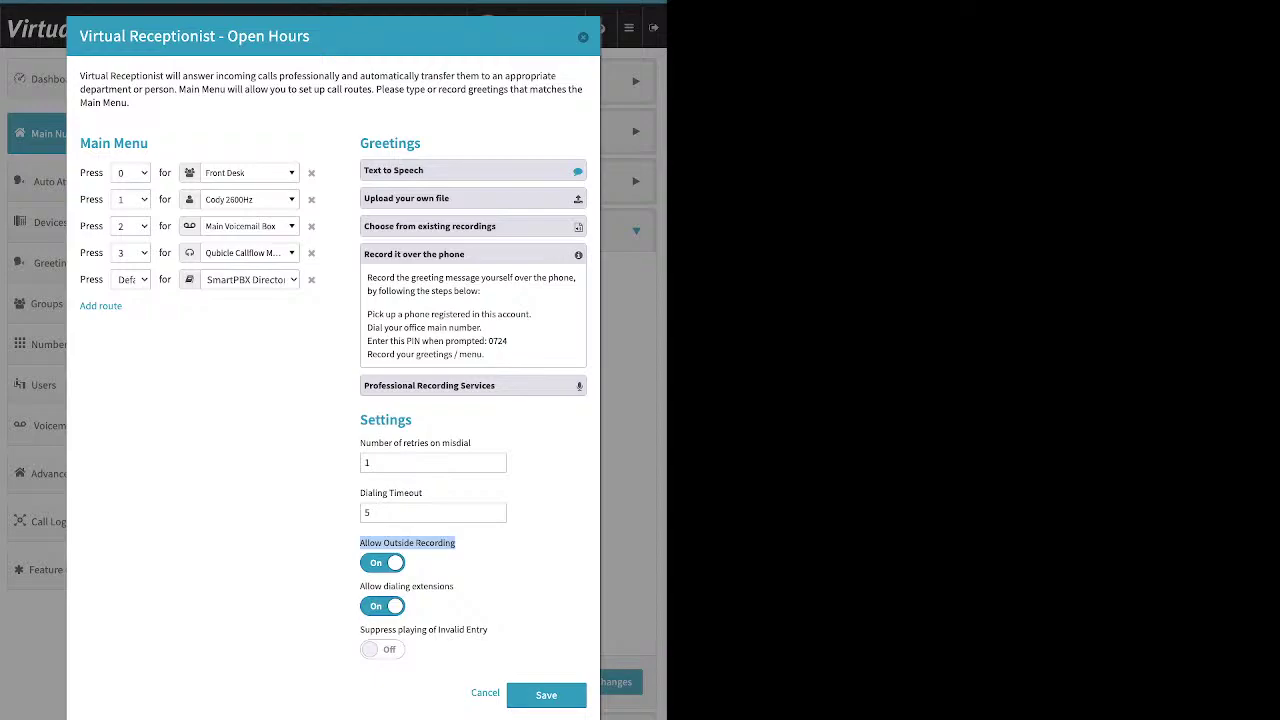
Step: Review the Professional Recording Services and file upload options for the greeting, leaving all greeting sections collapsed
drag(508, 341, 486, 341)
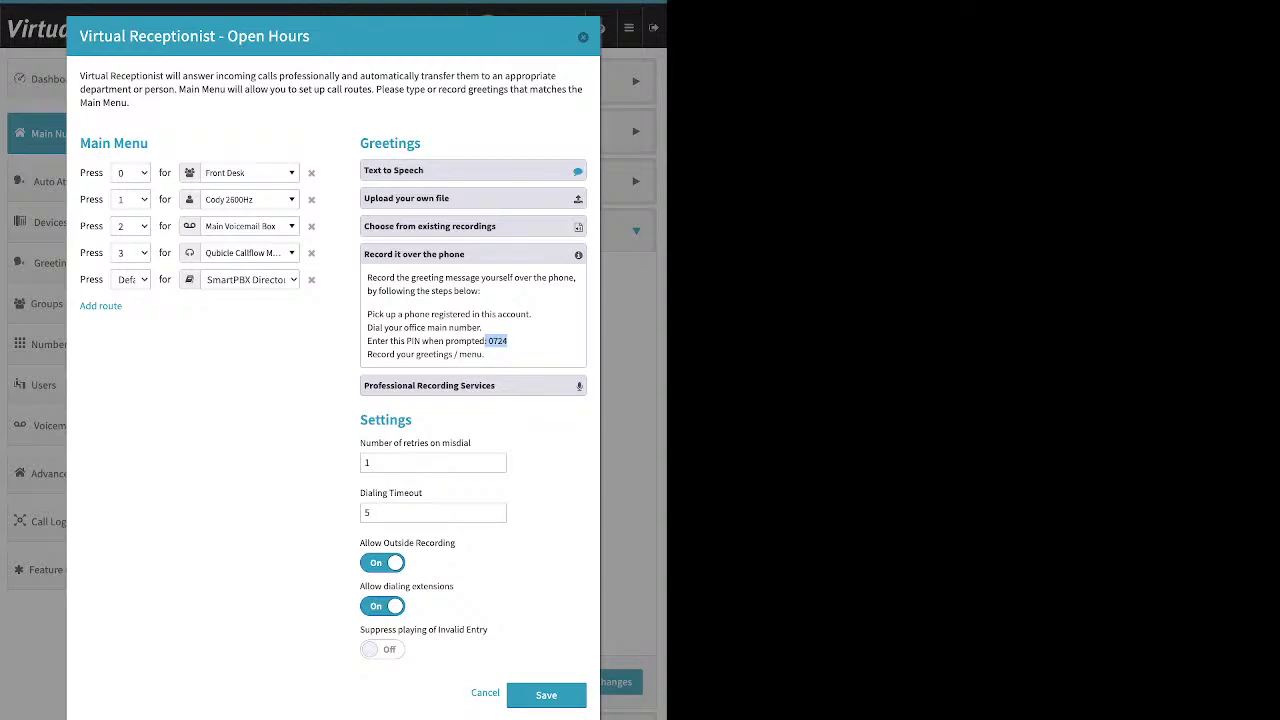
click(414, 254)
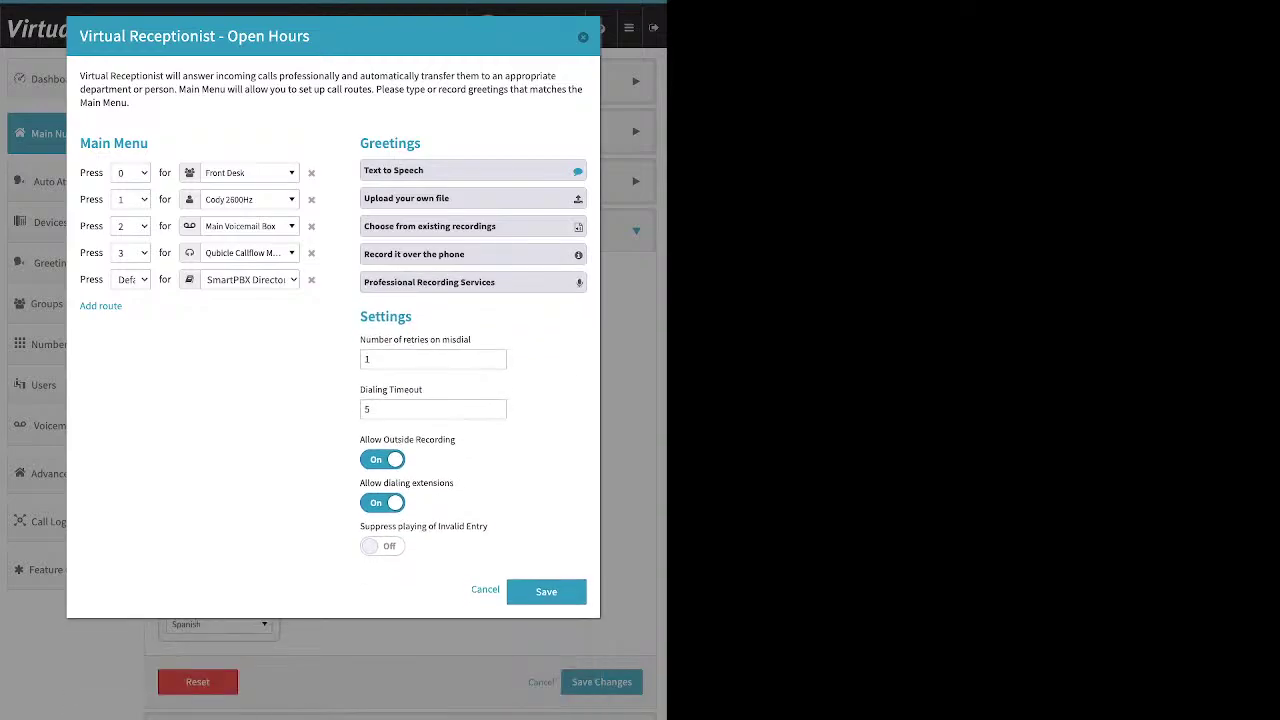
click(429, 282)
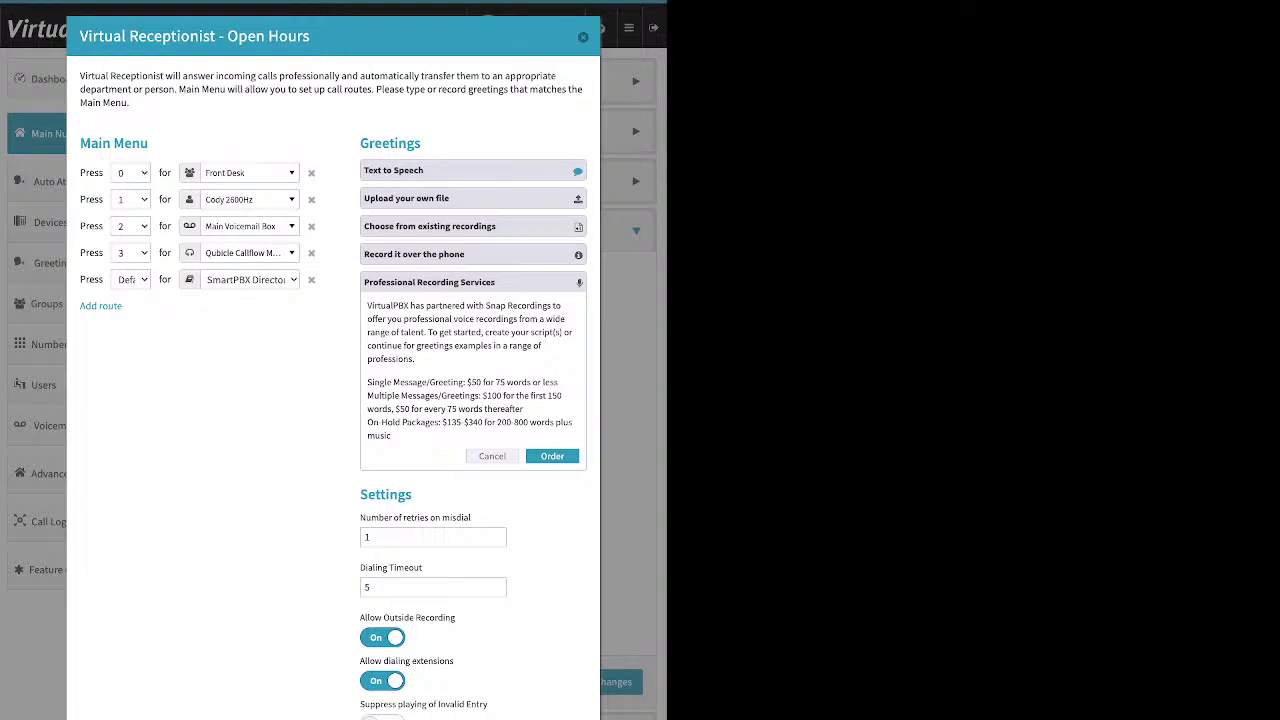
click(406, 198)
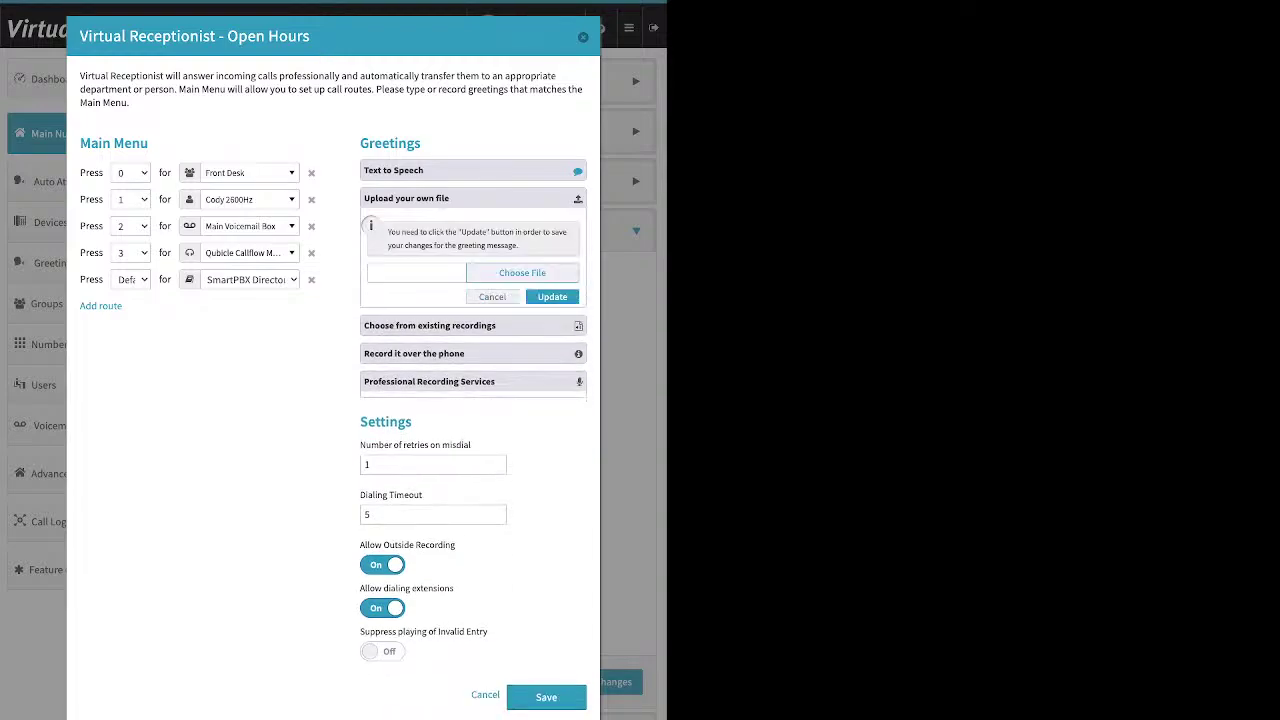
click(492, 297)
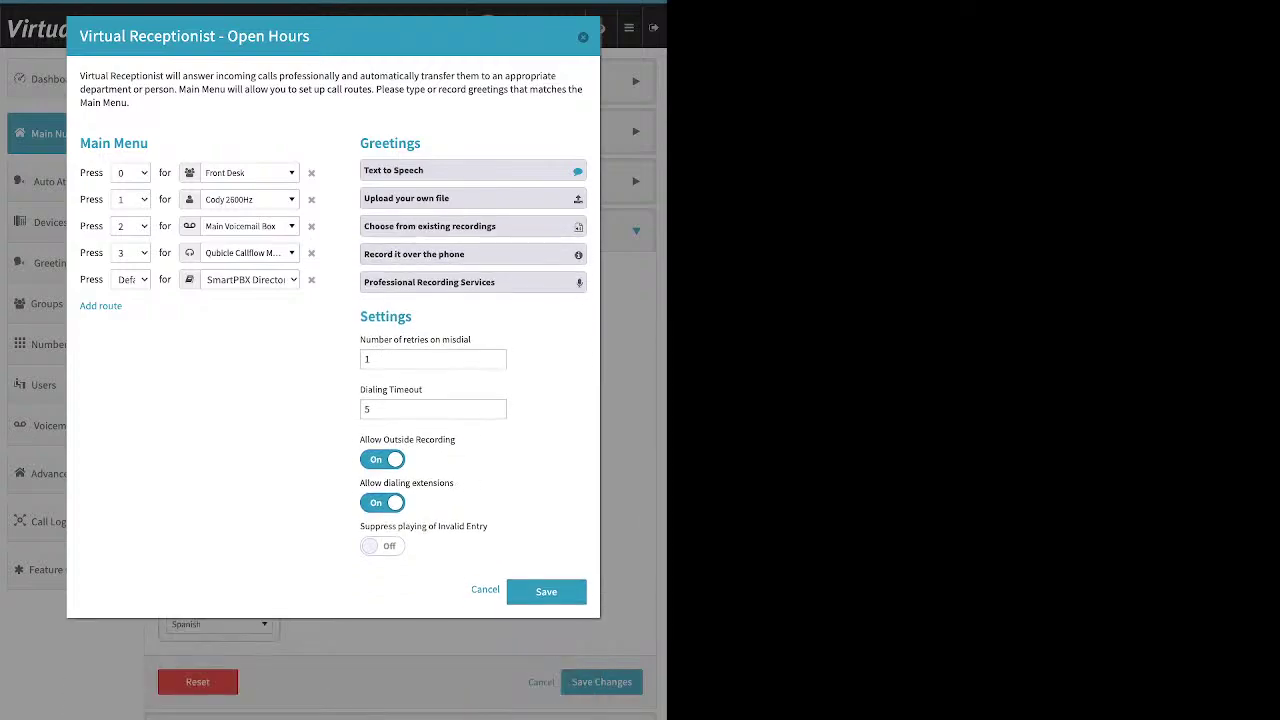
Step: Check the misdial retries and dialing timeout settings, and remove the Default route to the SmartPBX Directory from the Main Menu
drag(360, 339, 422, 390)
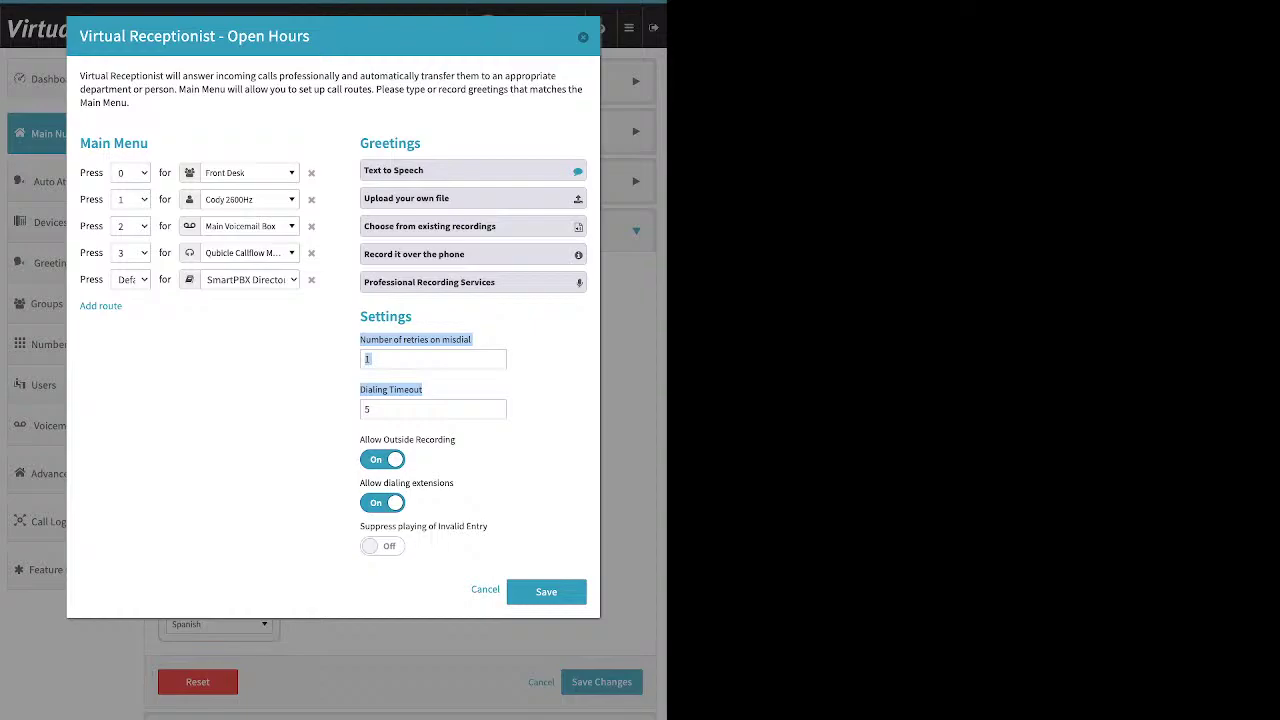
key(Tab)
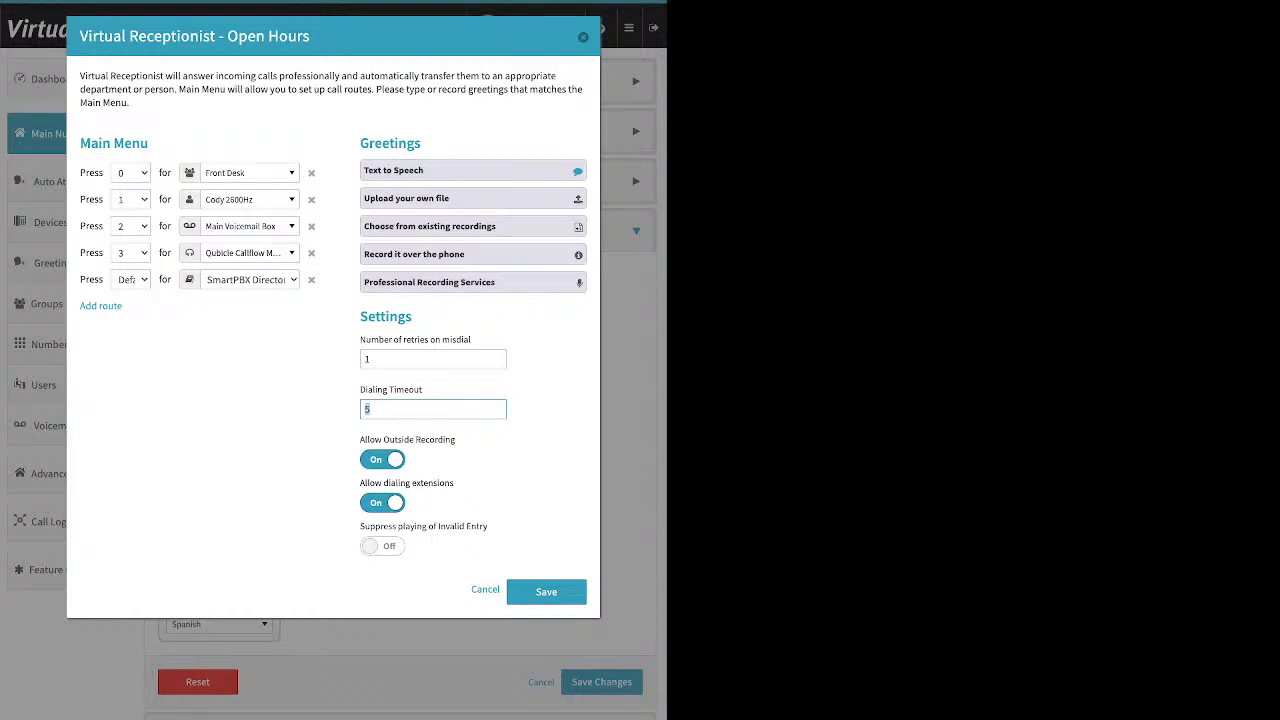
key(shift+Tab)
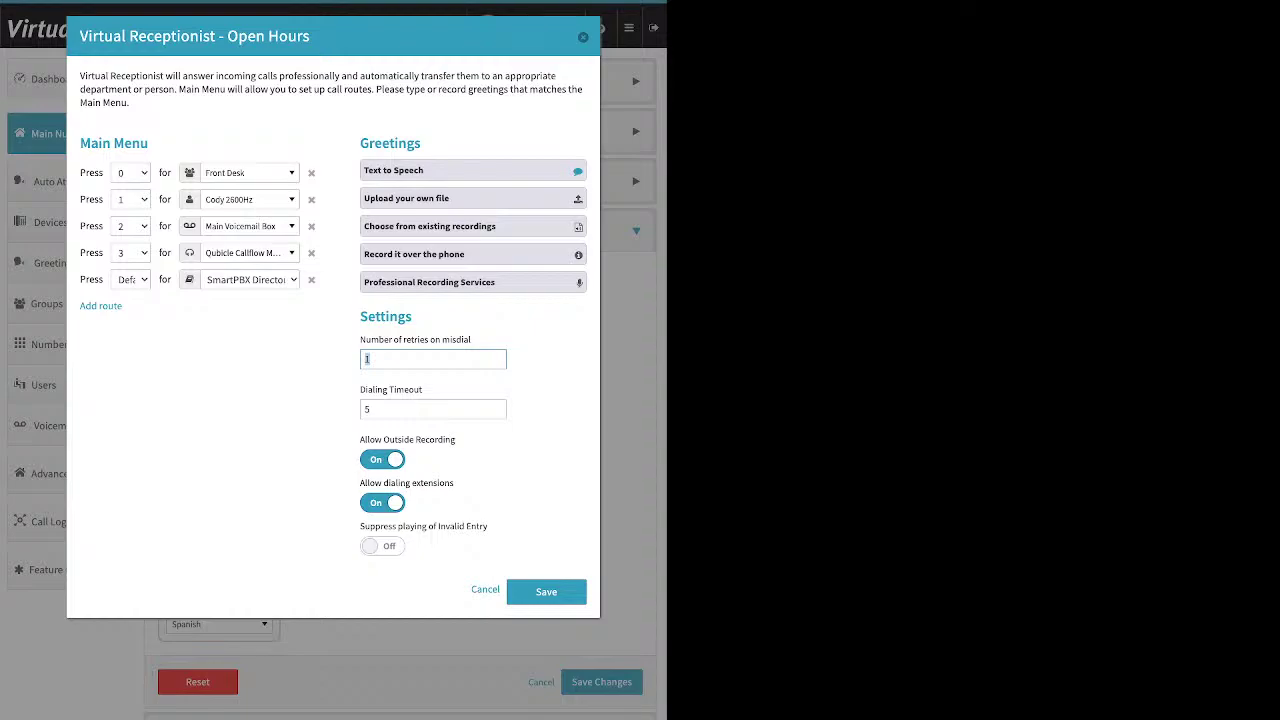
click(311, 279)
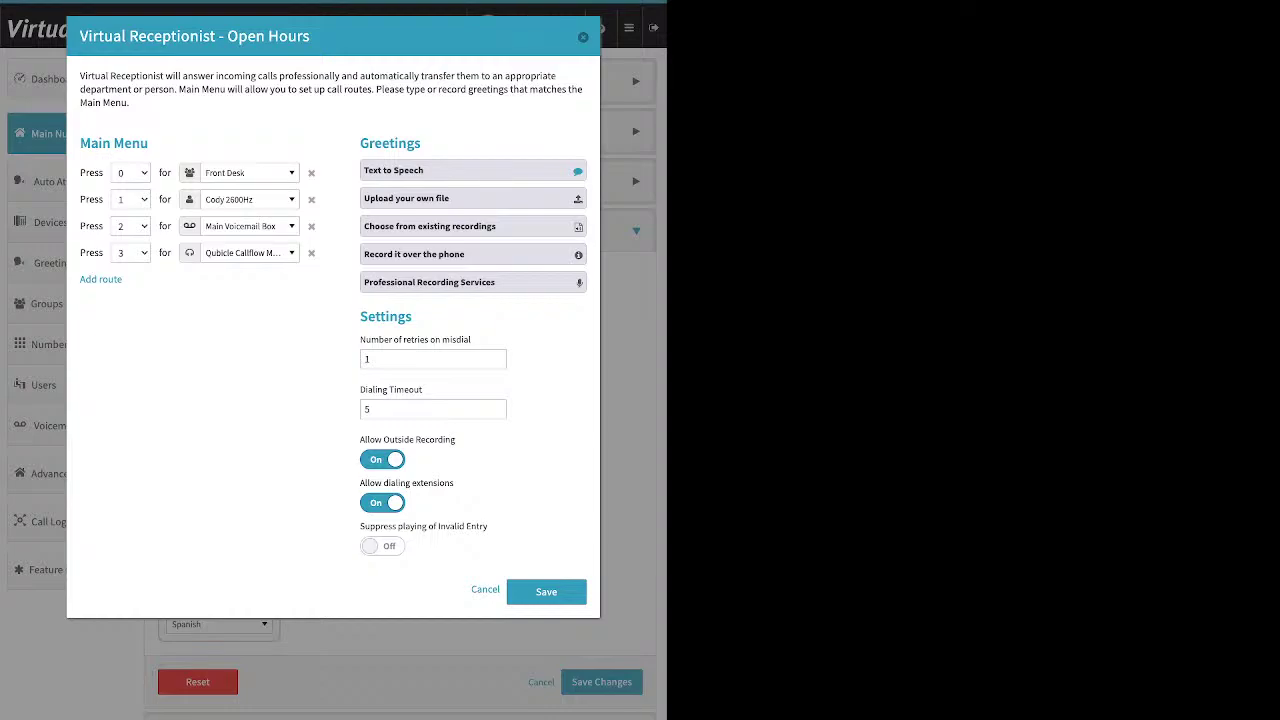
Step: Turn off Allow Outside Recording, turn on Suppress playing of Invalid Entry, and save the Virtual Receptionist and call handling changes
click(382, 459)
drag(454, 483, 360, 483)
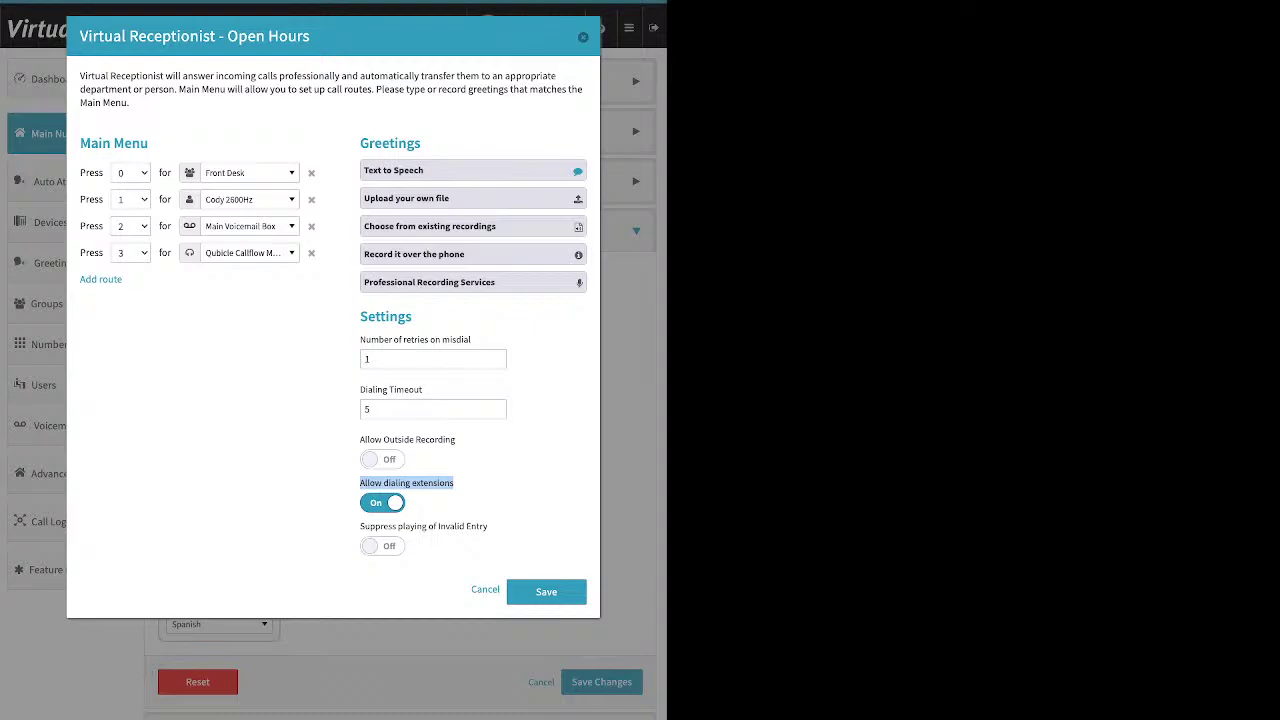
click(383, 503)
click(382, 502)
drag(360, 526, 488, 526)
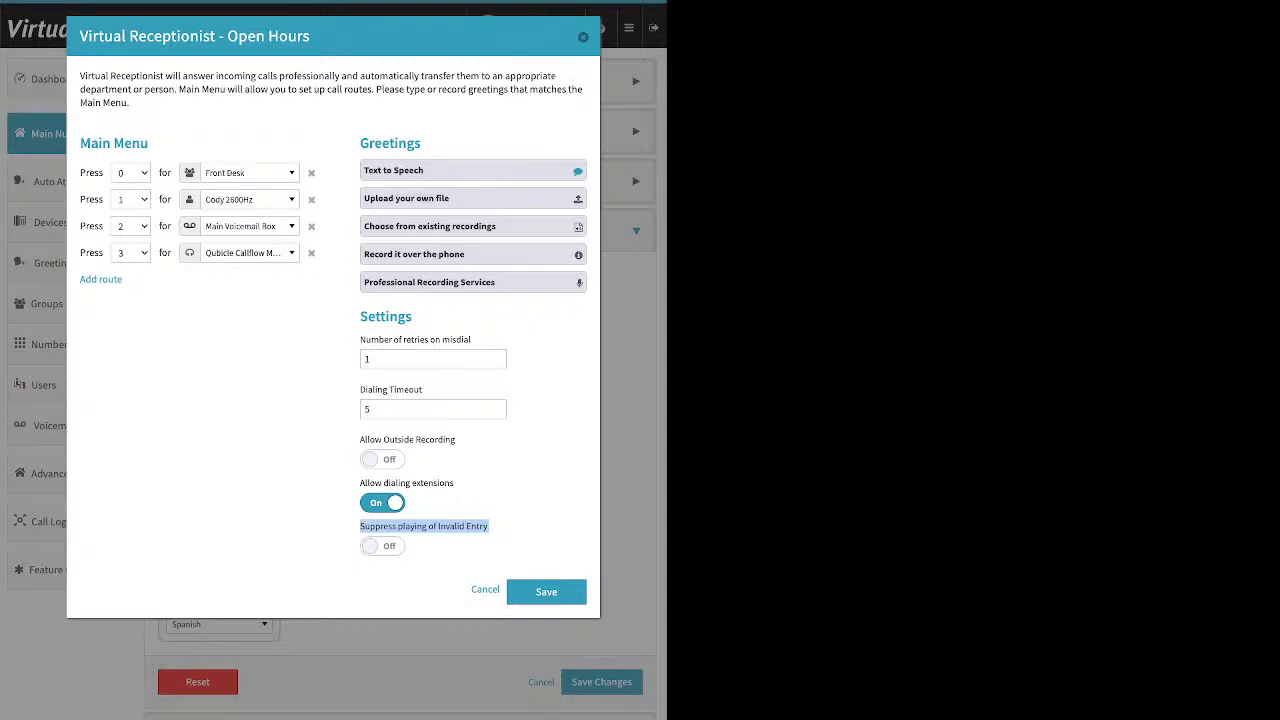
click(382, 546)
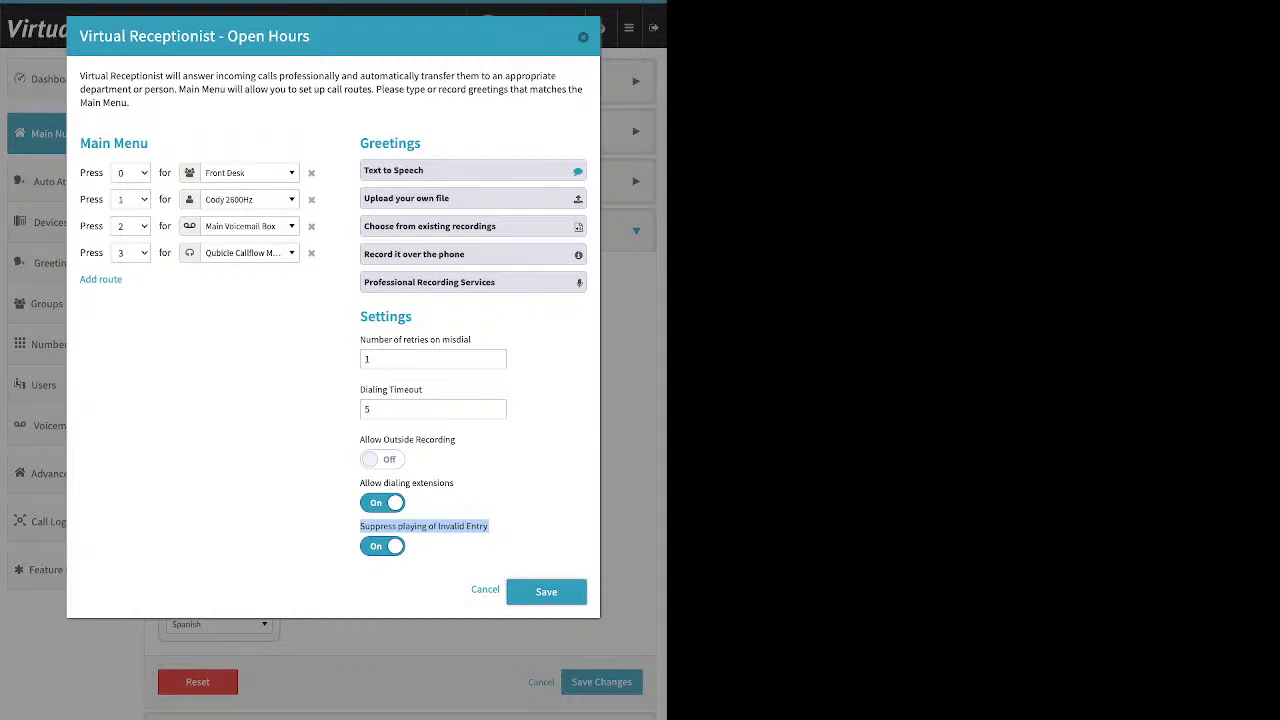
click(546, 592)
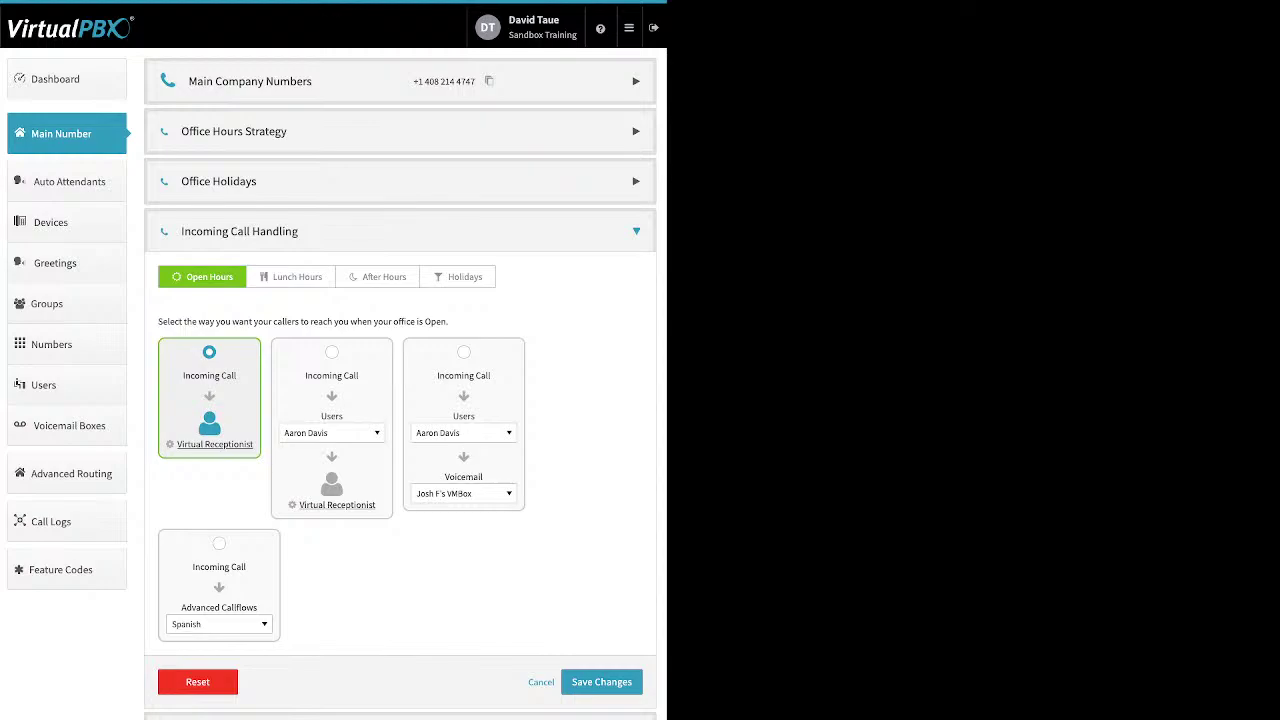
click(601, 681)
Step: Choose the Users then Virtual Receptionist handling for Open Hours and browse its destinations, from users and call queues to groups and advanced callflows
click(331, 352)
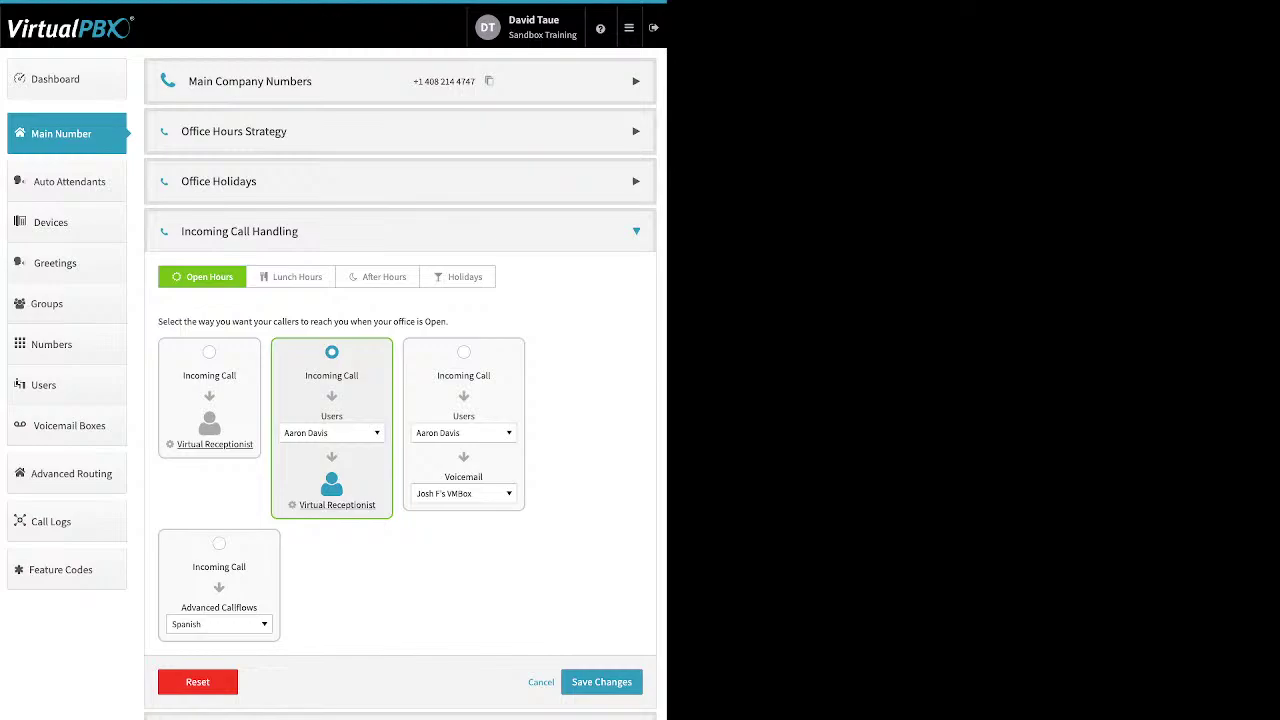
click(332, 433)
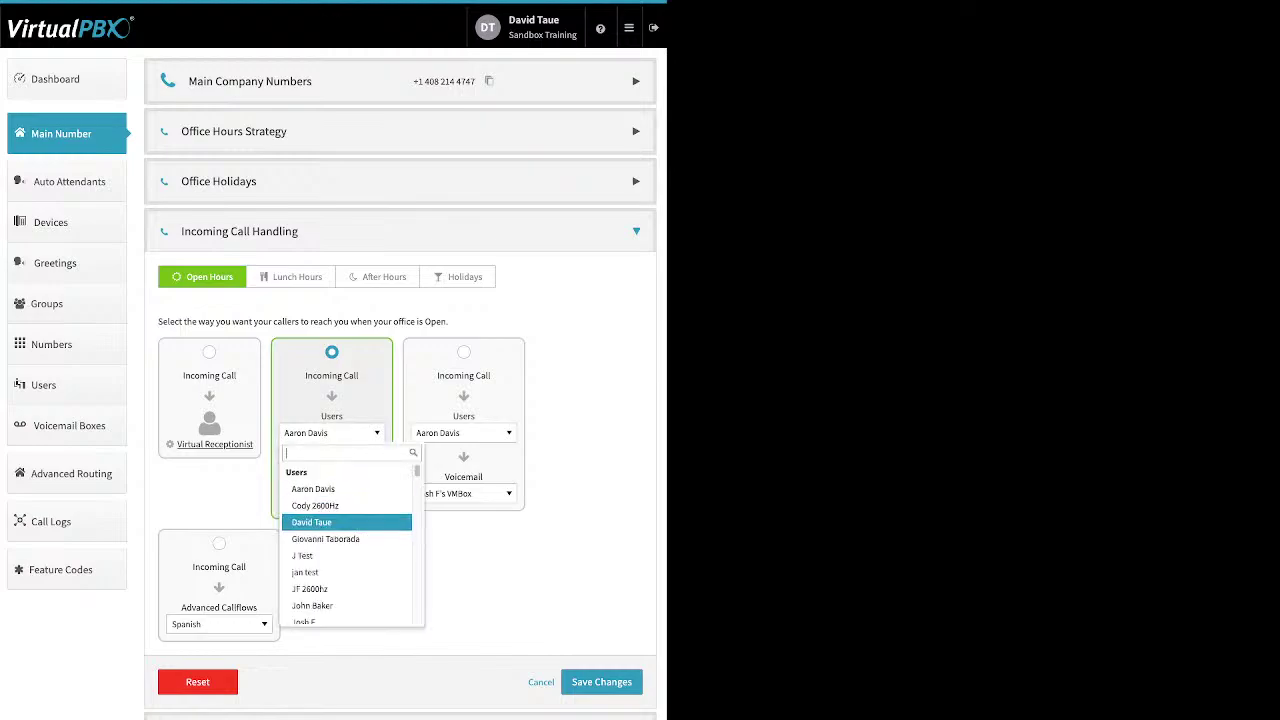
scroll(346, 512, down, 5)
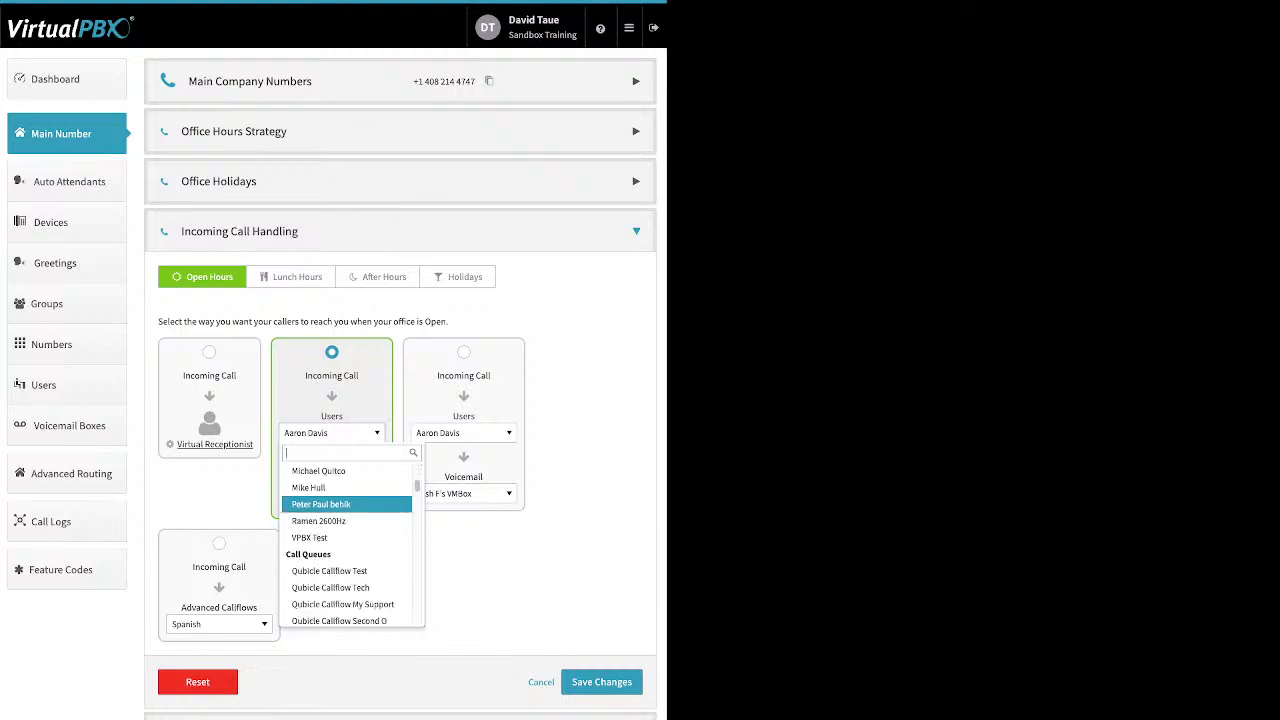
scroll(346, 512, down, 2)
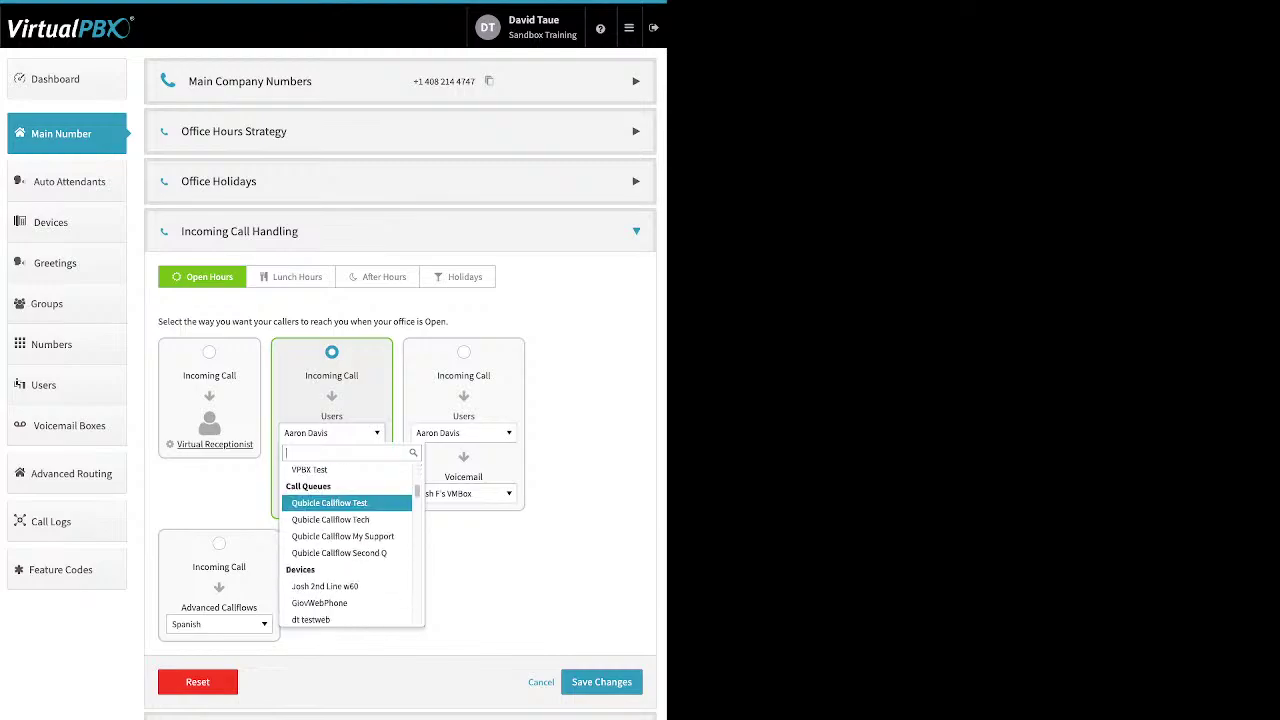
scroll(346, 512, down, 3)
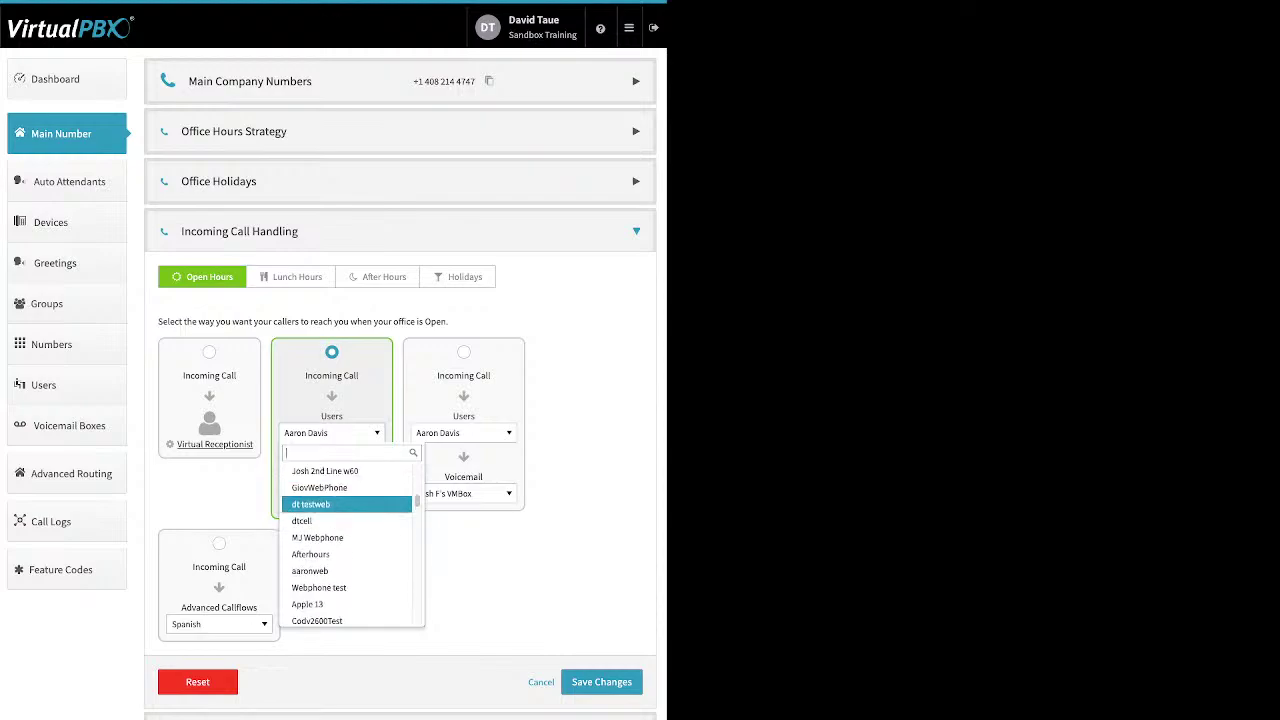
scroll(346, 512, down, 4)
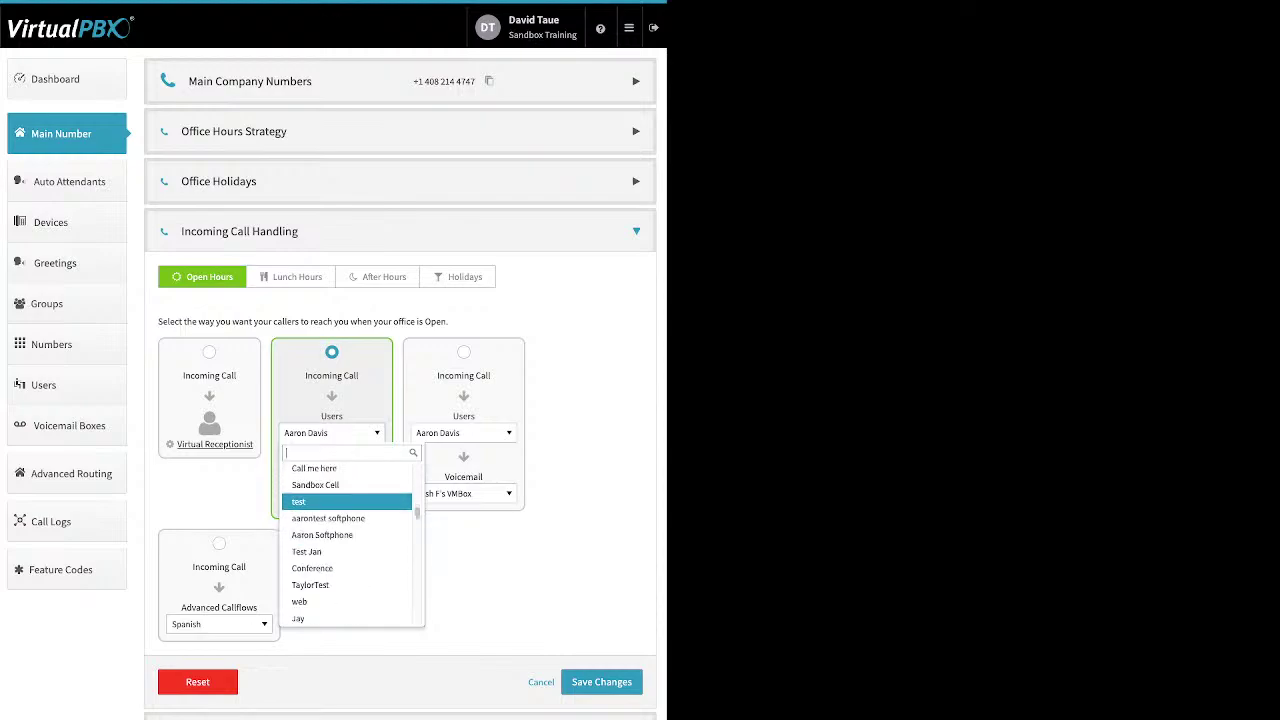
scroll(346, 512, down, 4)
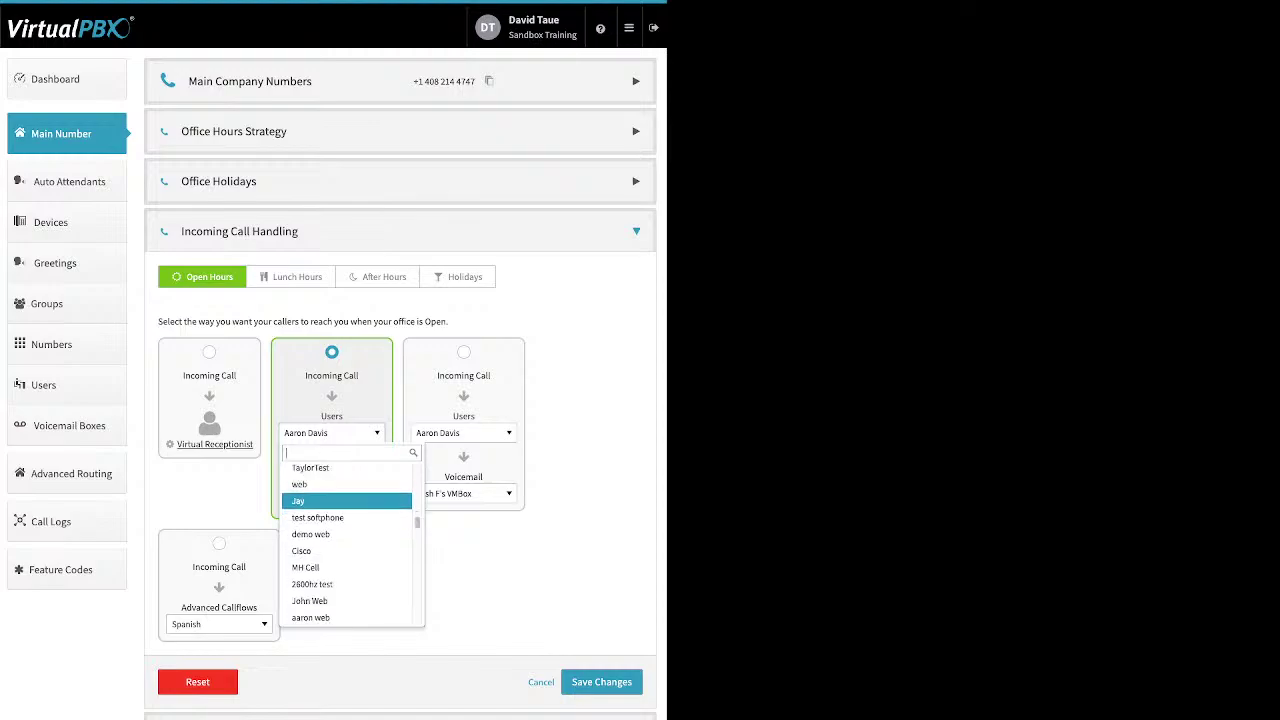
scroll(346, 502, down, 5)
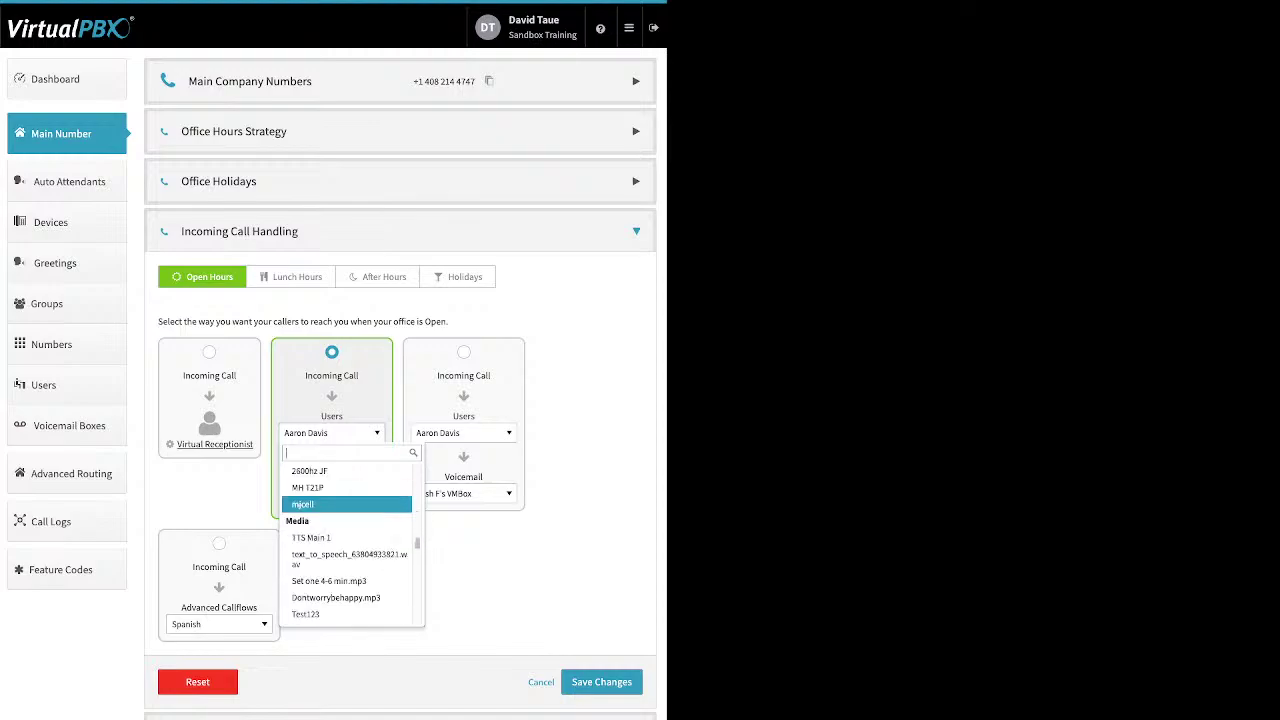
scroll(346, 537, down, 2)
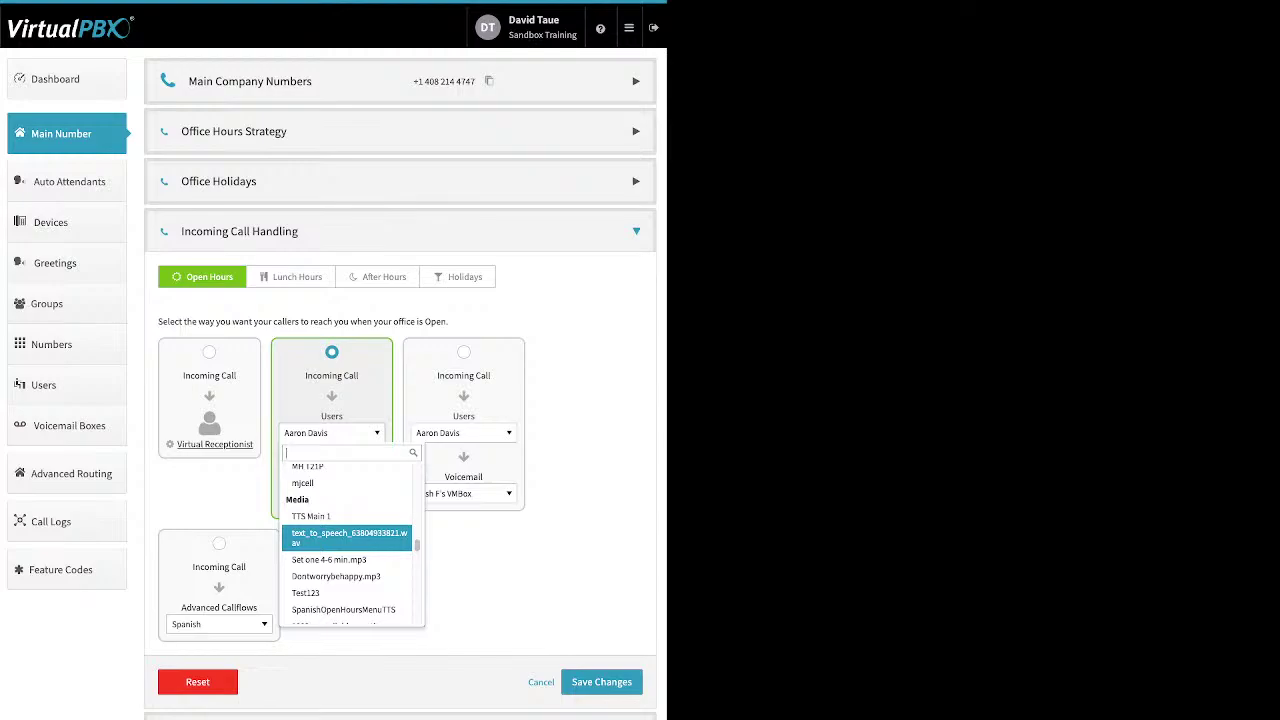
scroll(346, 535, down, 5)
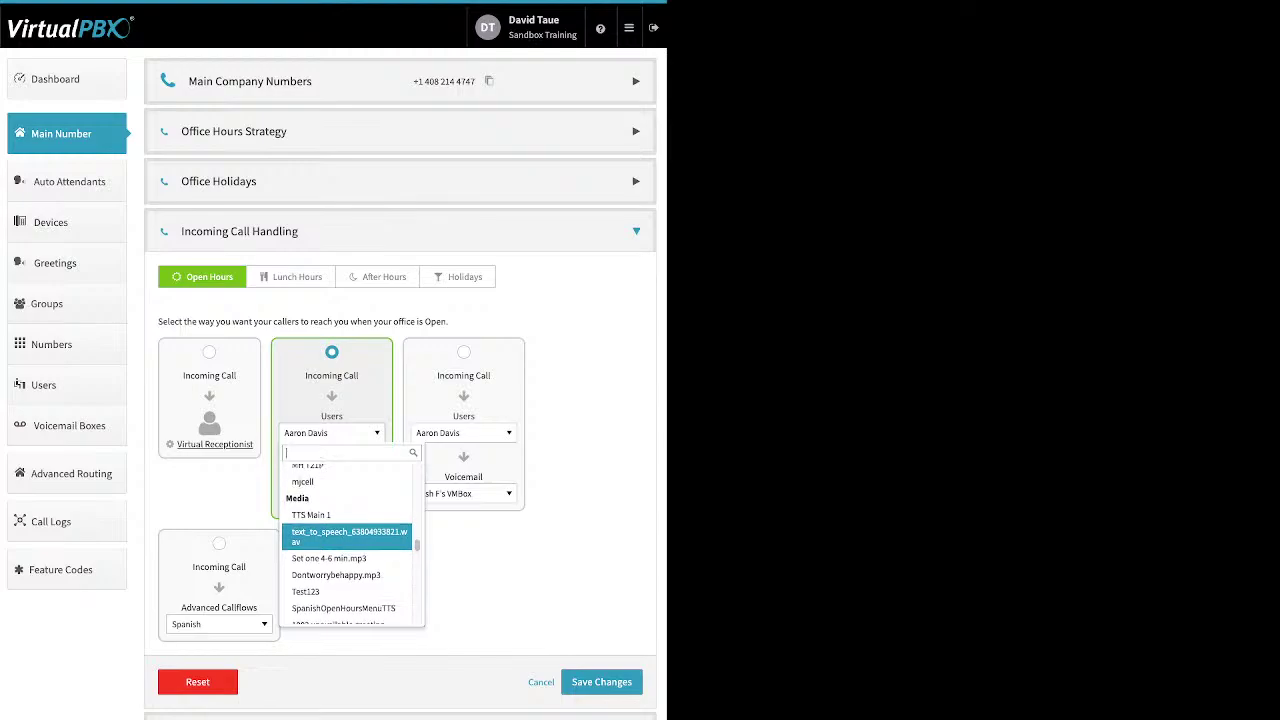
scroll(346, 535, down, 6)
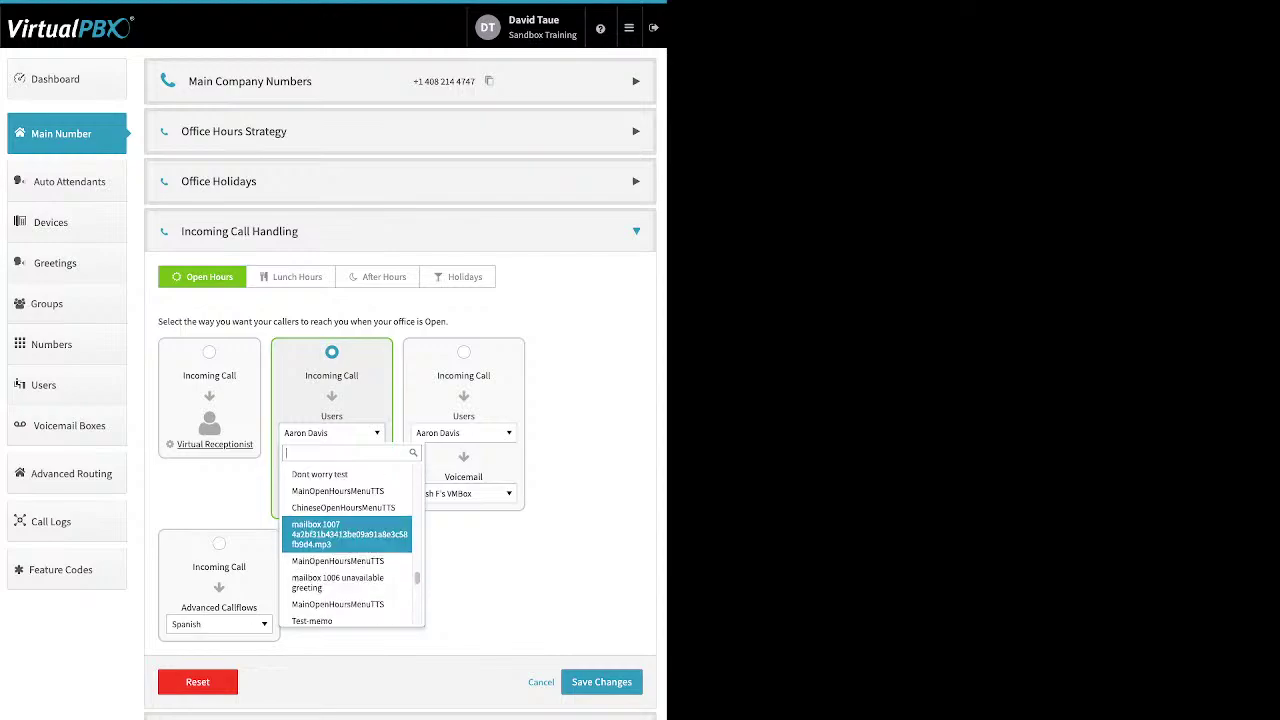
scroll(346, 535, down, 3)
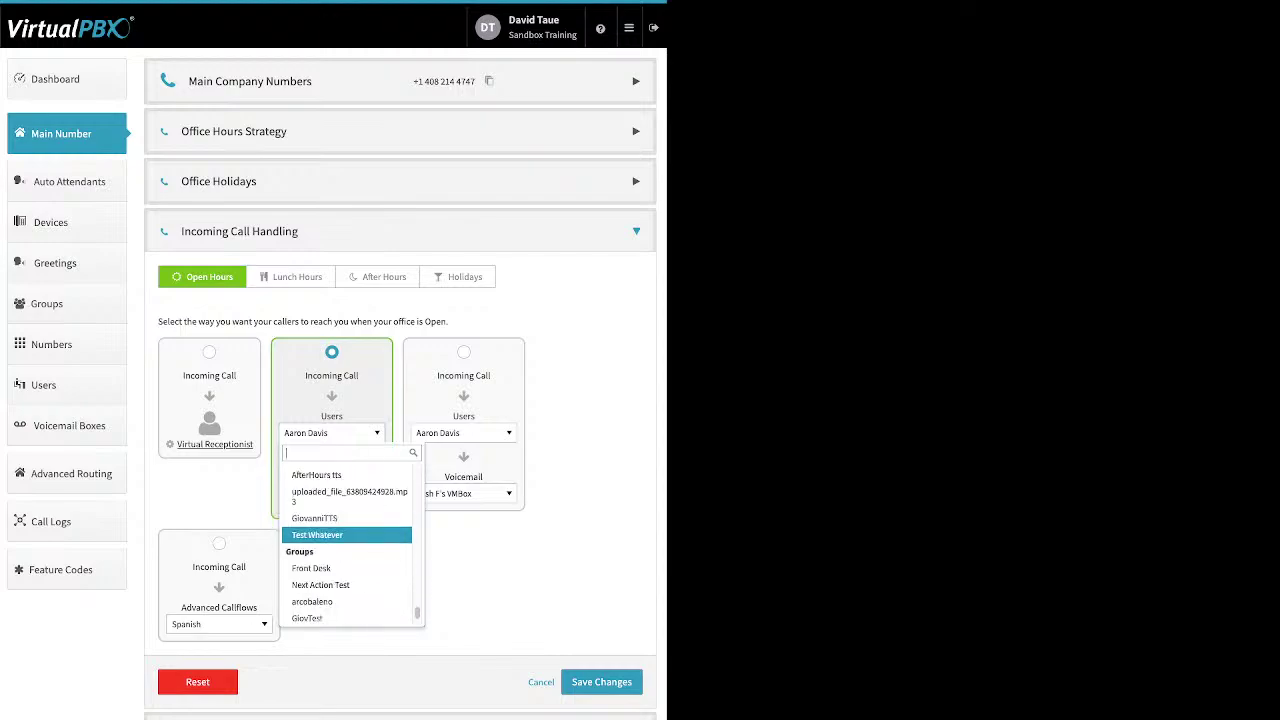
scroll(346, 535, down, 3)
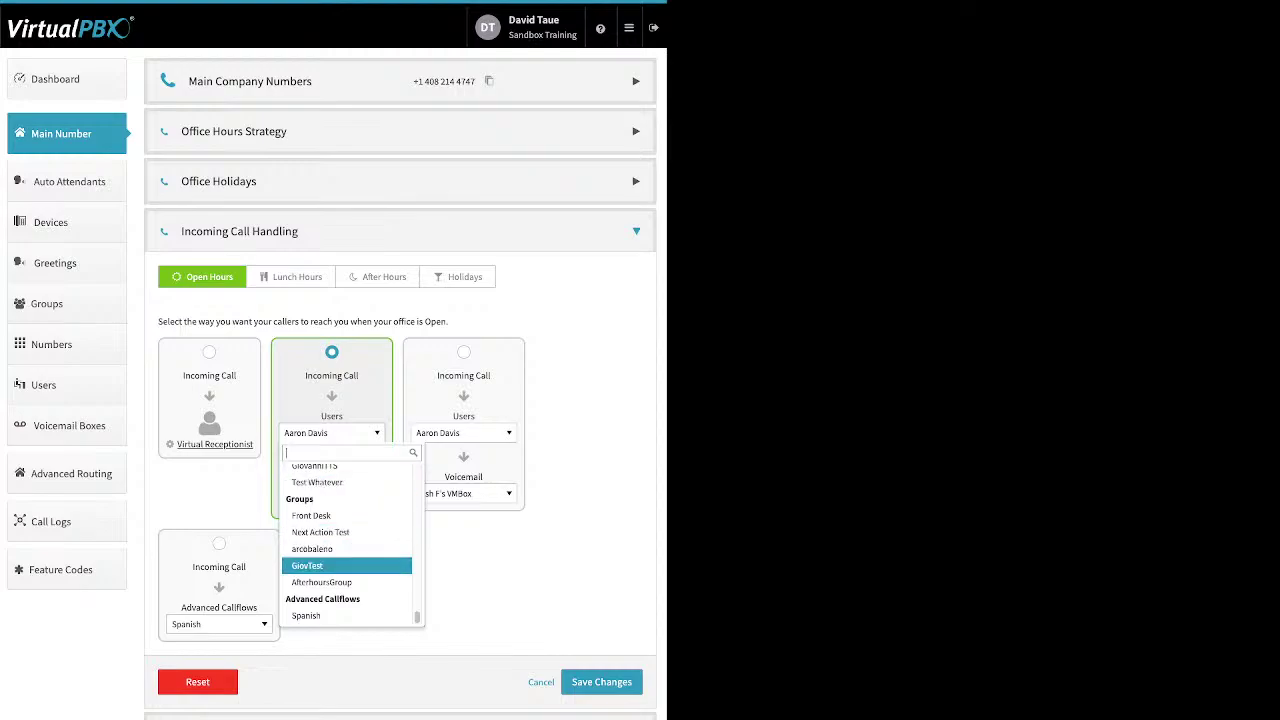
Step: For Lunch Hours, send incoming calls to the Front Desk group ahead of the Virtual Receptionist
click(291, 276)
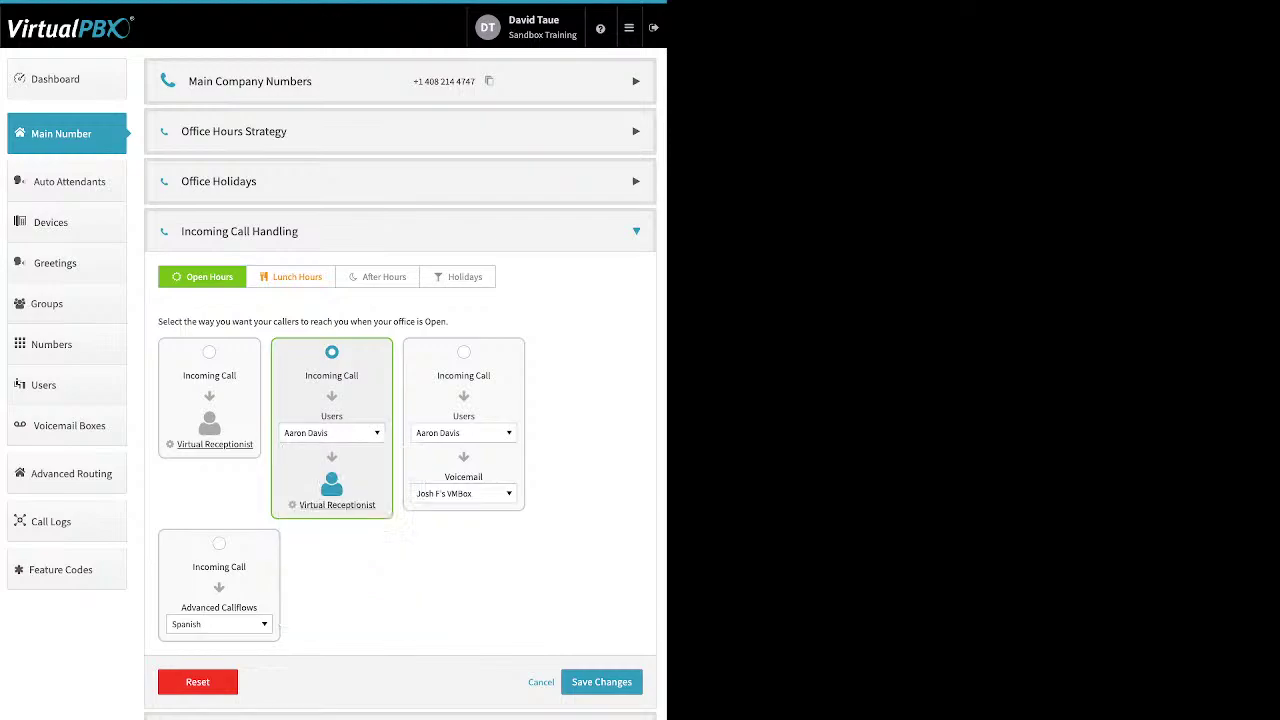
click(332, 432)
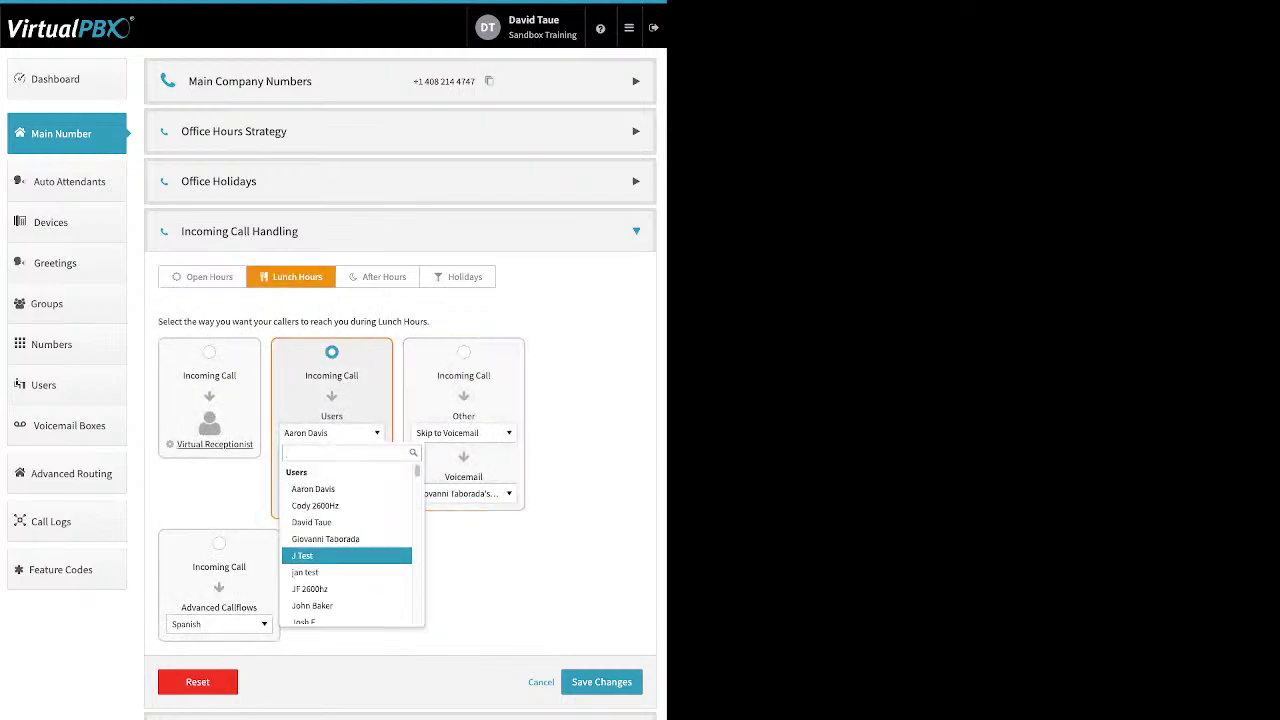
scroll(346, 540, down, 5)
scroll(346, 550, down, 3)
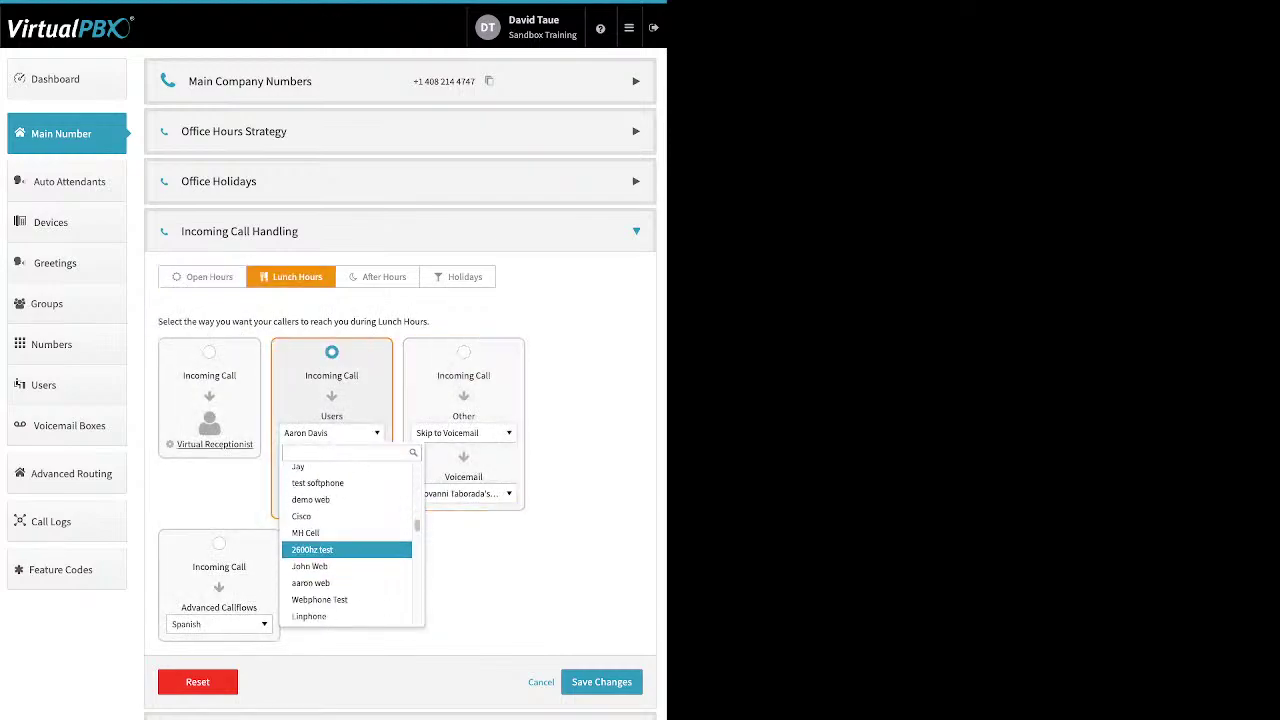
scroll(346, 550, down, 10)
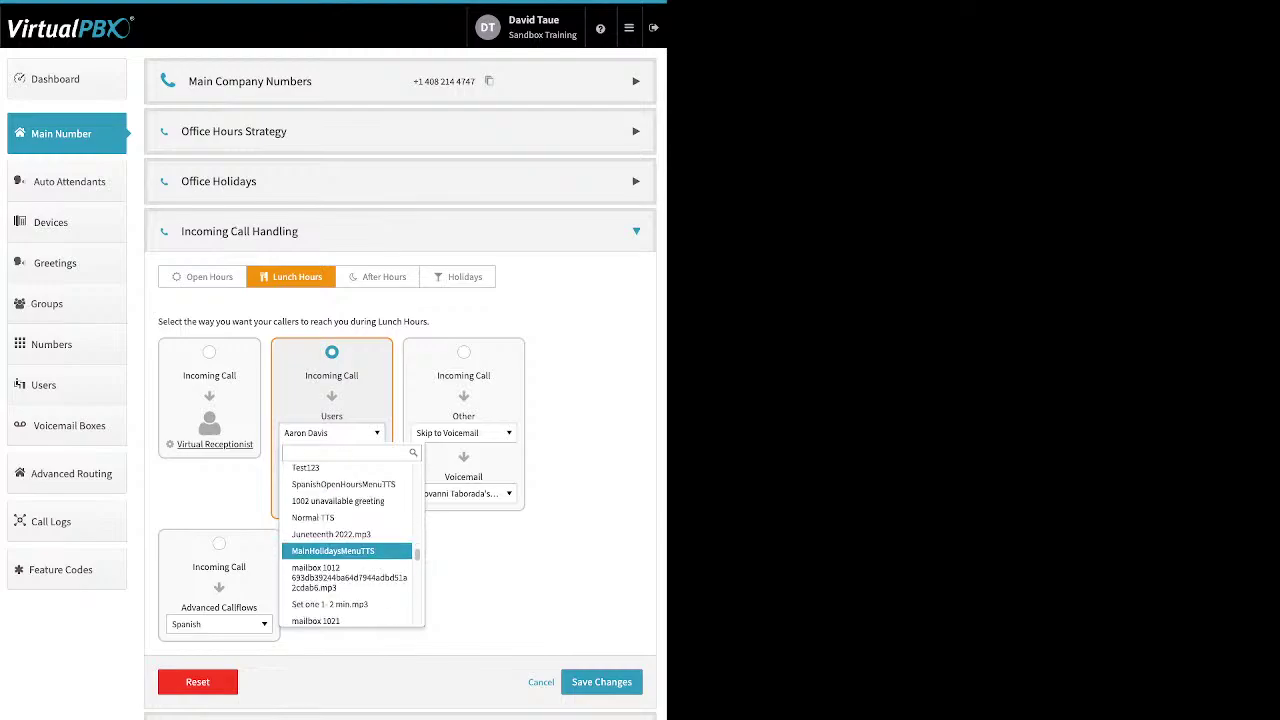
scroll(346, 550, down, 10)
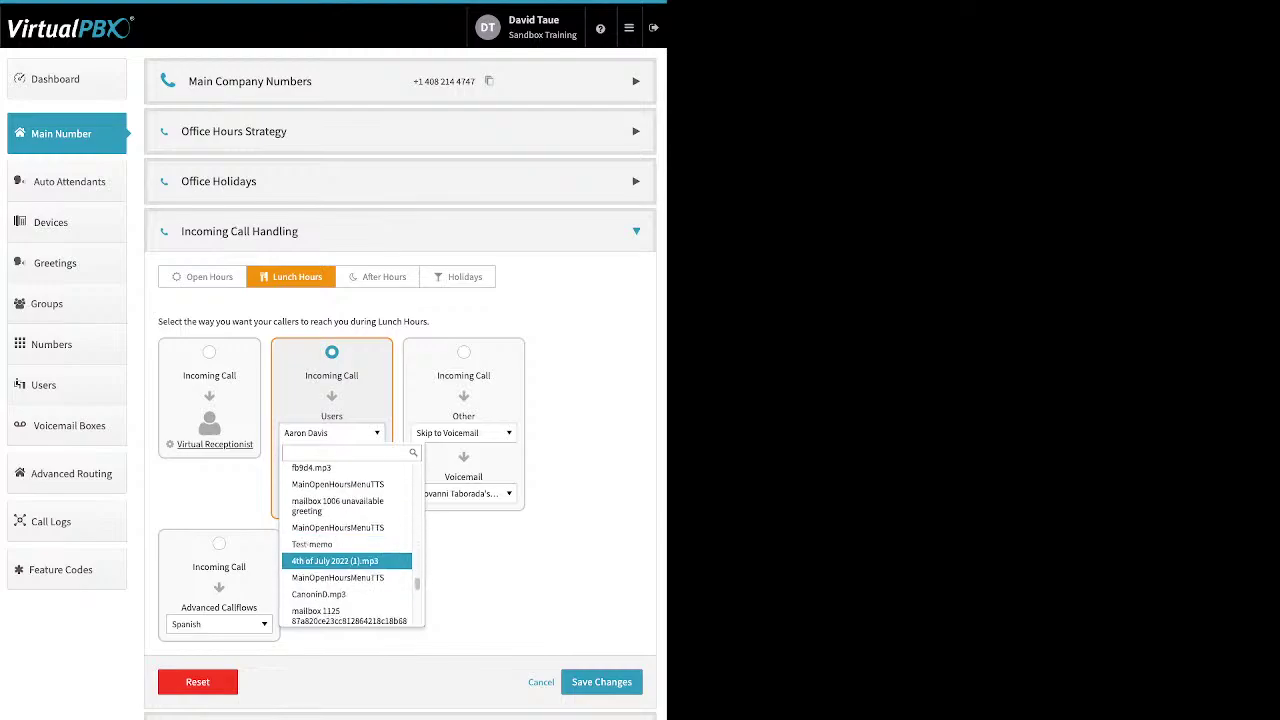
scroll(346, 550, down, 10)
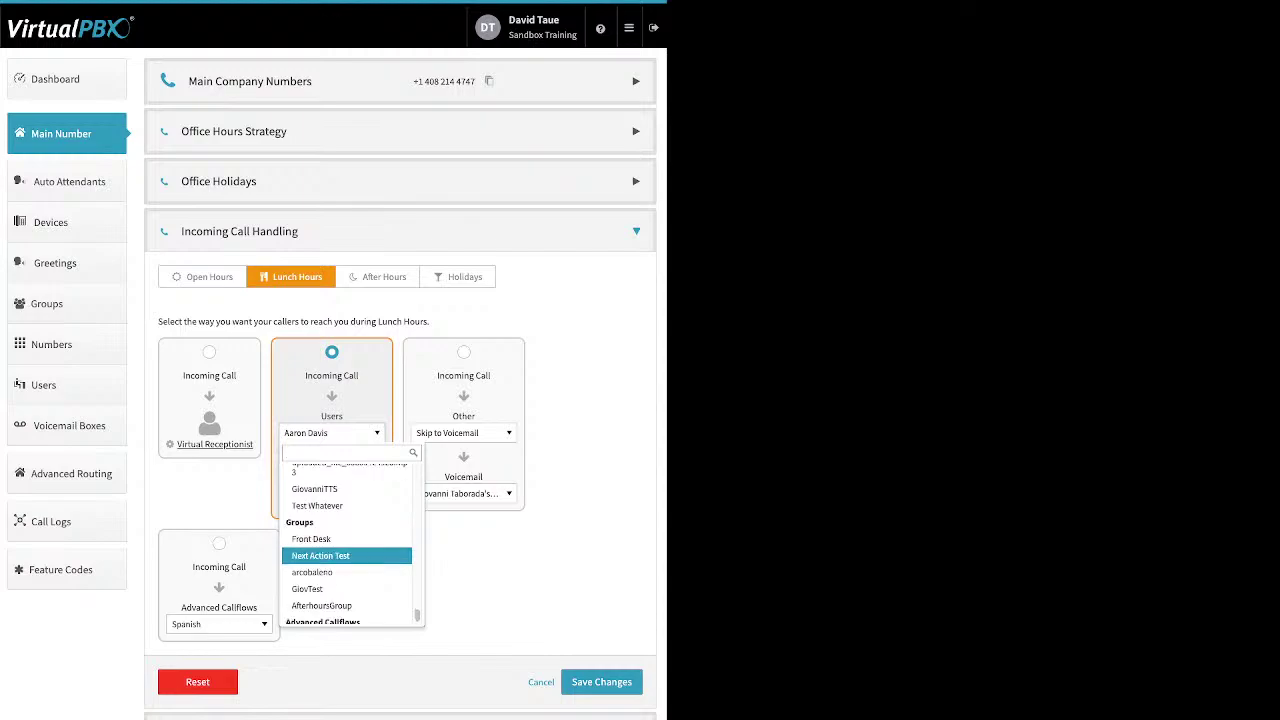
click(320, 539)
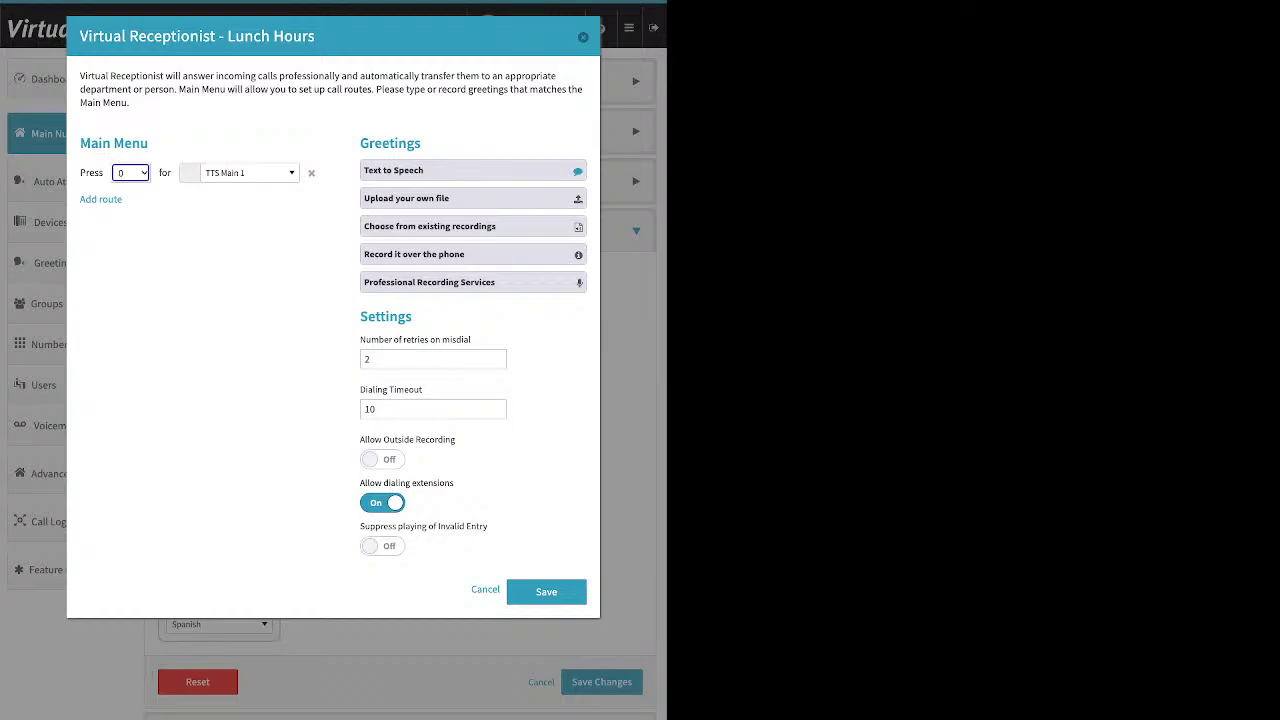
Step: Close the Lunch Hours Virtual Receptionist settings and select the Skip to Voicemail handling for that schedule
key(Escape)
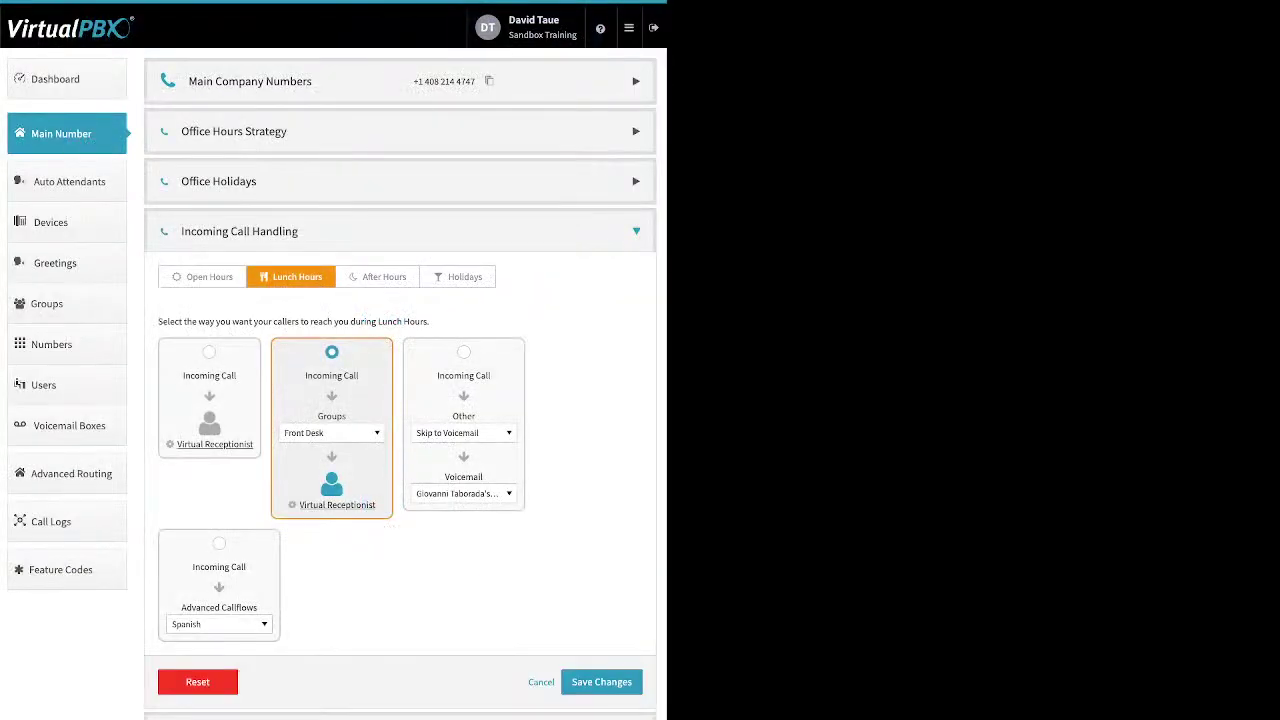
click(463, 352)
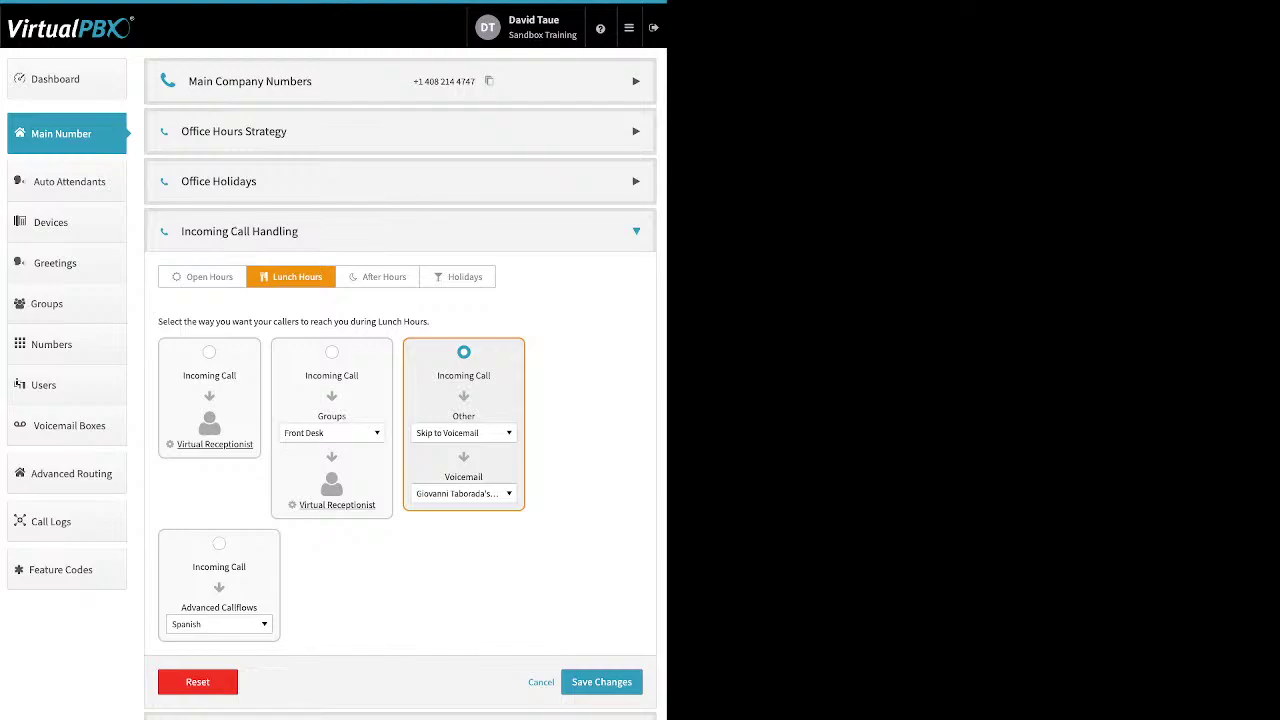
Step: For Holidays, select the handling that ends in Voicemail and set its call destination to Skip to Voicemail
click(457, 277)
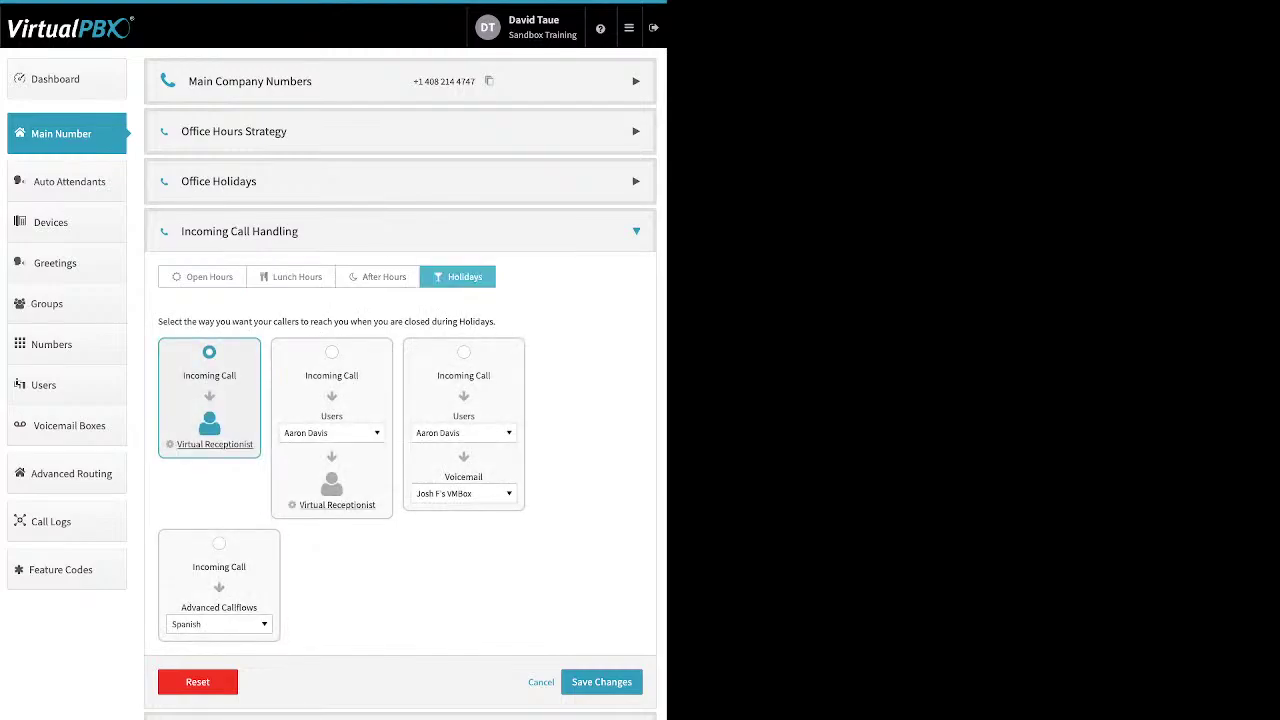
click(463, 352)
click(463, 433)
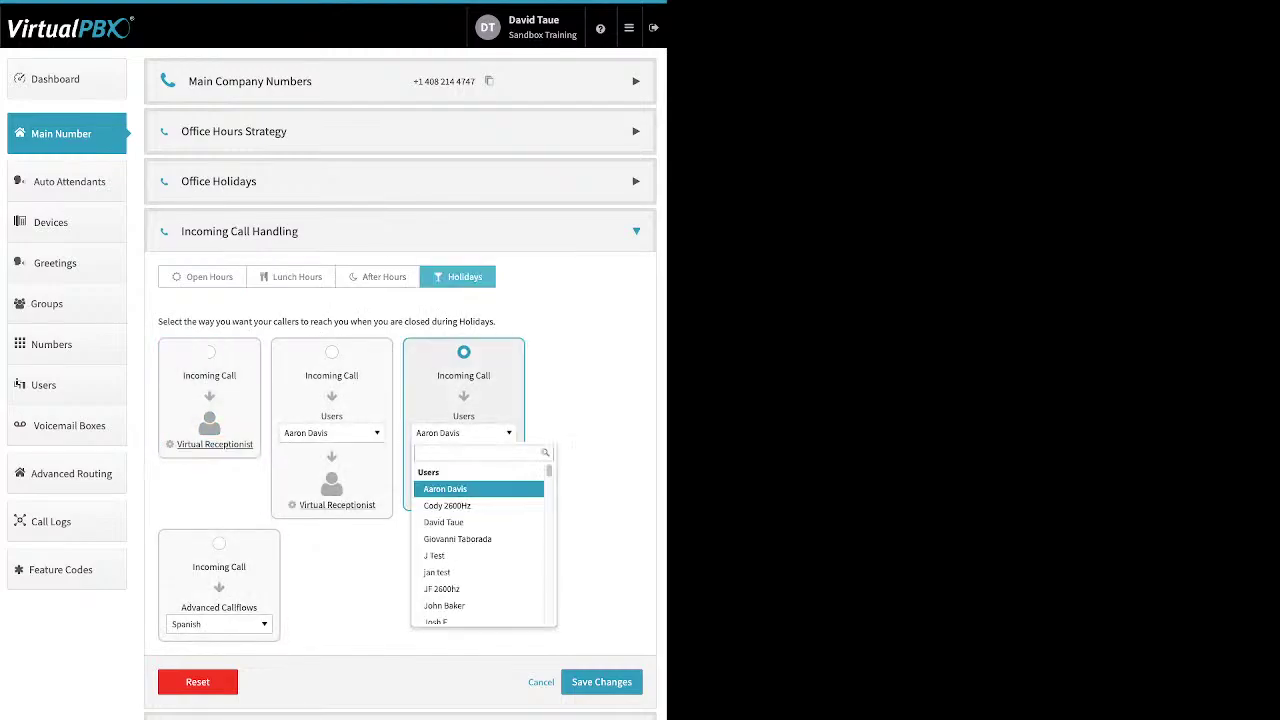
key(Down)
key(Down)
key(Down)
key(Down)
key(Down)
key(Down)
key(Down)
key(Down)
key(Down)
key(Down)
key(Down)
key(Down)
key(Down)
key(Down)
key(Down)
key(Down)
key(Down)
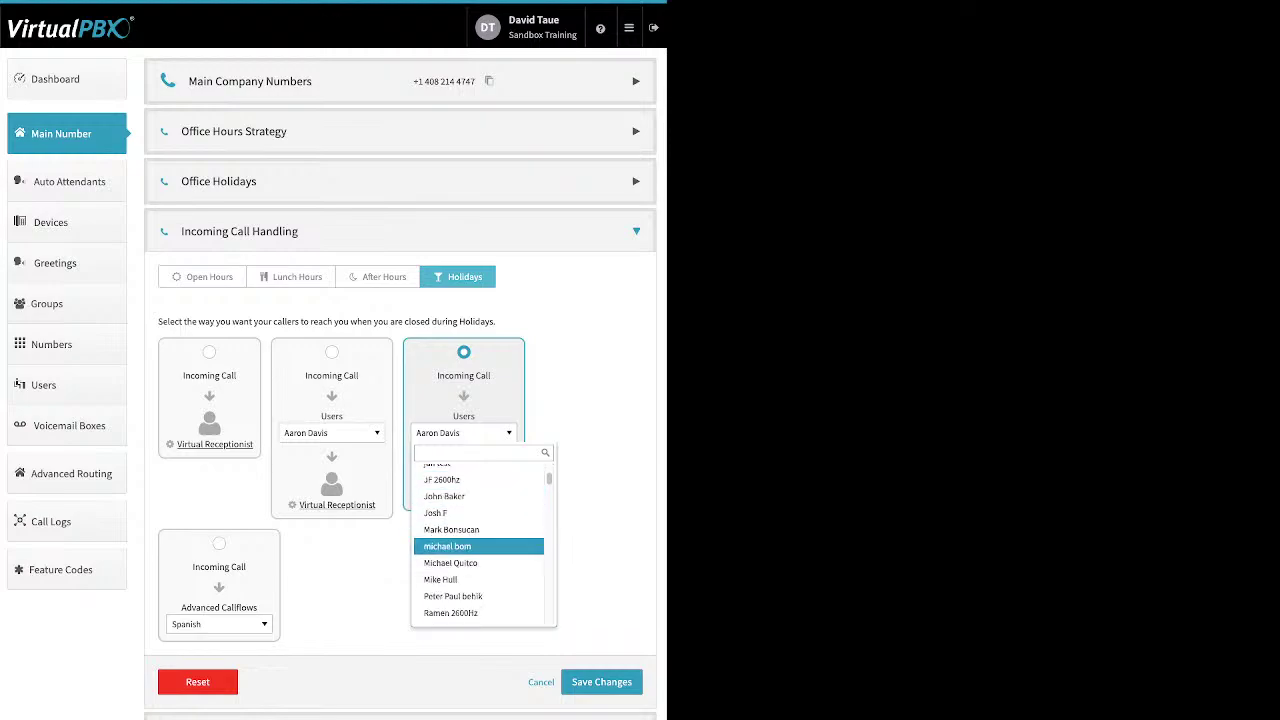
key(Down)
key(Down)
key(Down)
key(Down)
key(Down)
key(Down)
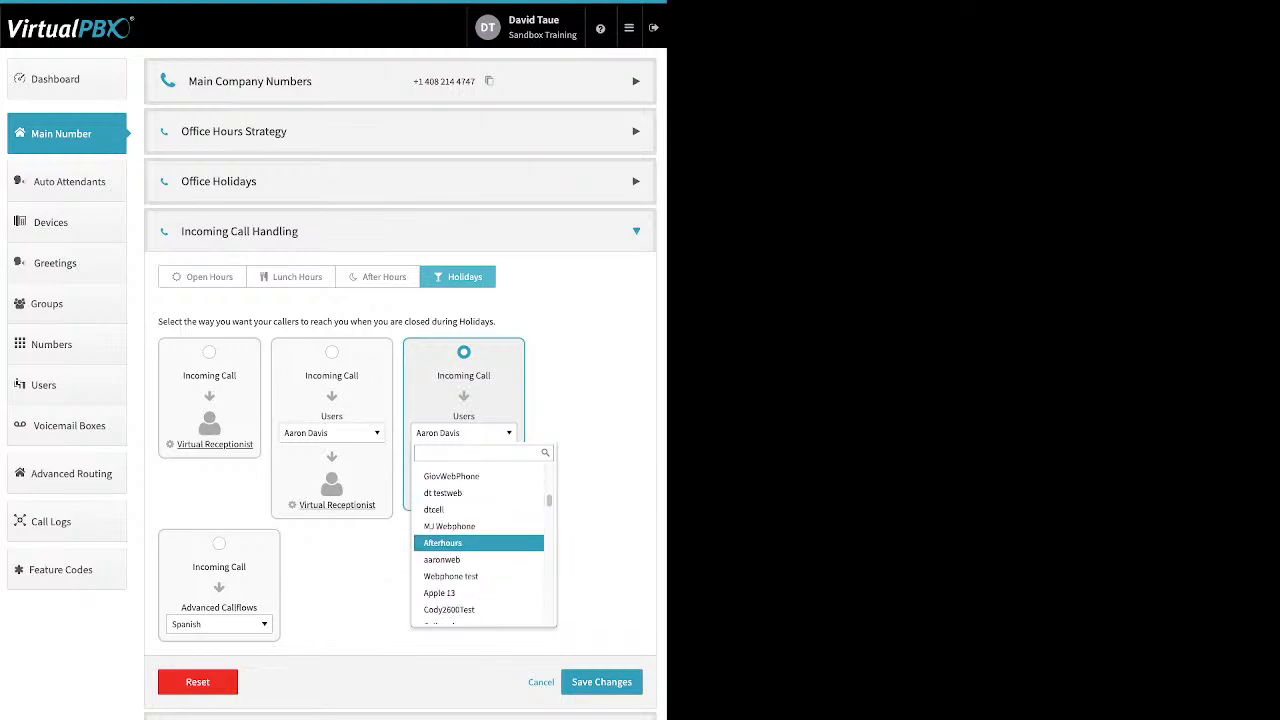
key(Down)
key(Down)
key(Down)
key(Down)
key(Down)
key(Down)
key(Down)
key(Down)
key(Down)
key(Down)
key(Down)
key(Down)
key(Down)
key(Down)
key(Down)
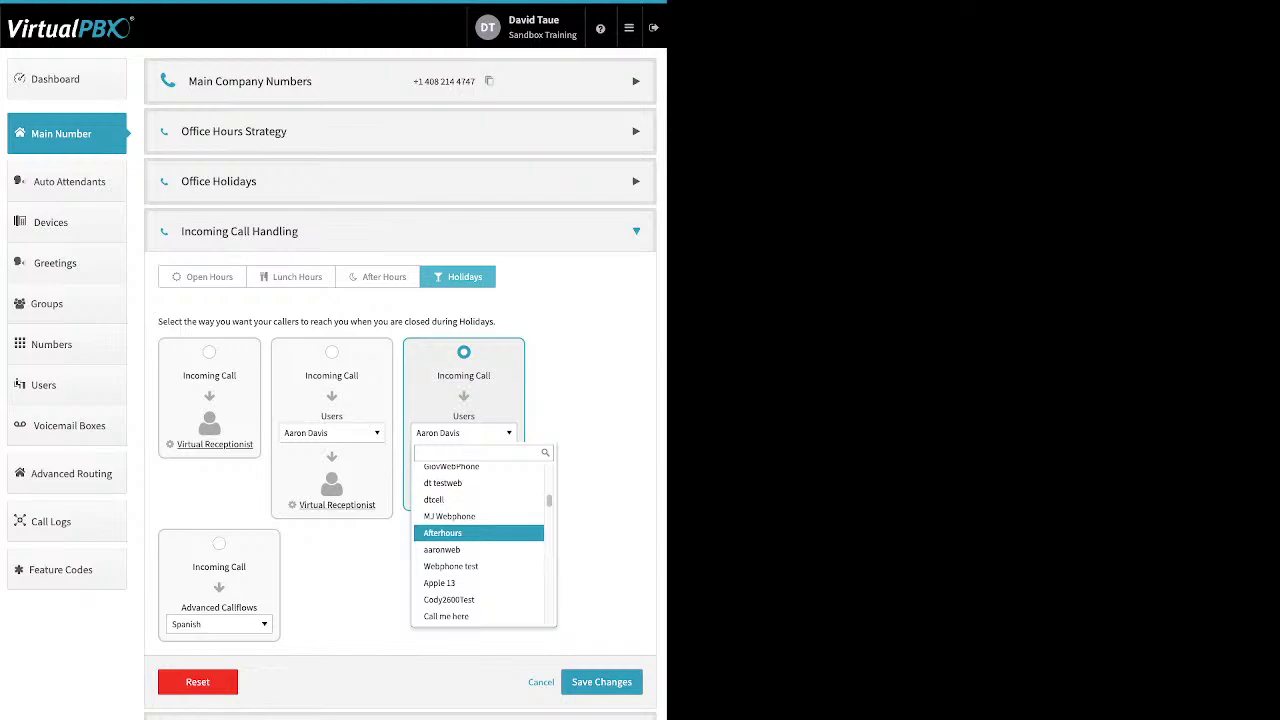
key(Down)
key(Down)
key(Down)
key(Down)
key(Down)
key(Down)
key(Down)
key(Down)
key(Down)
key(Down)
key(Down)
key(Down)
key(Down)
key(Down)
key(Down)
key(Down)
key(Down)
key(Down)
key(Down)
key(Down)
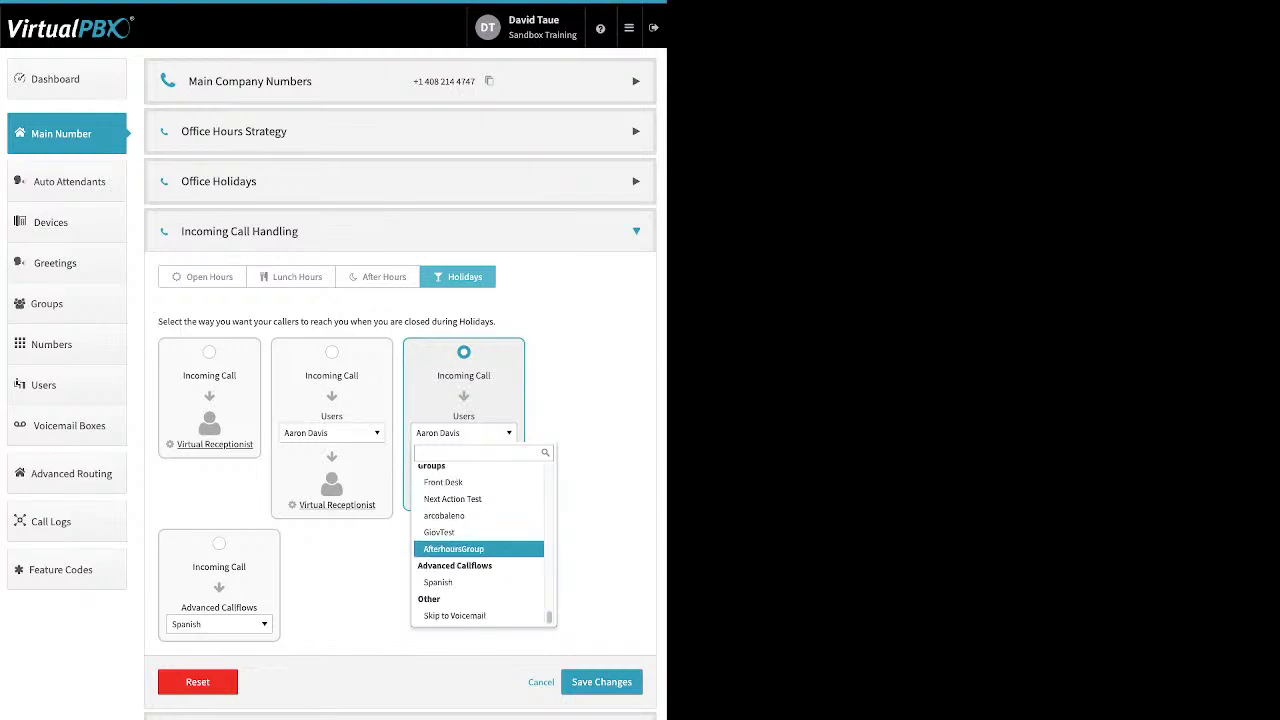
key(Down)
key(Down)
key(Return)
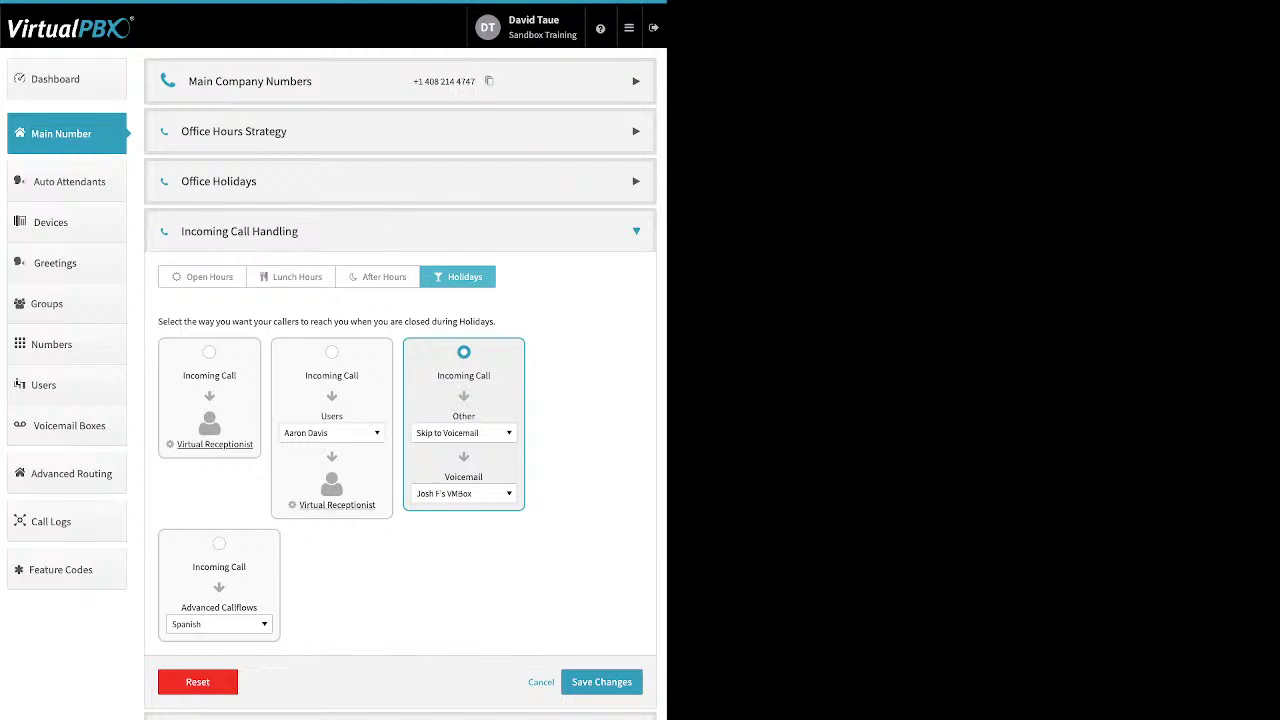
Step: Switch the Holidays handling to Advanced Callflows with the Spanish callflow
click(219, 543)
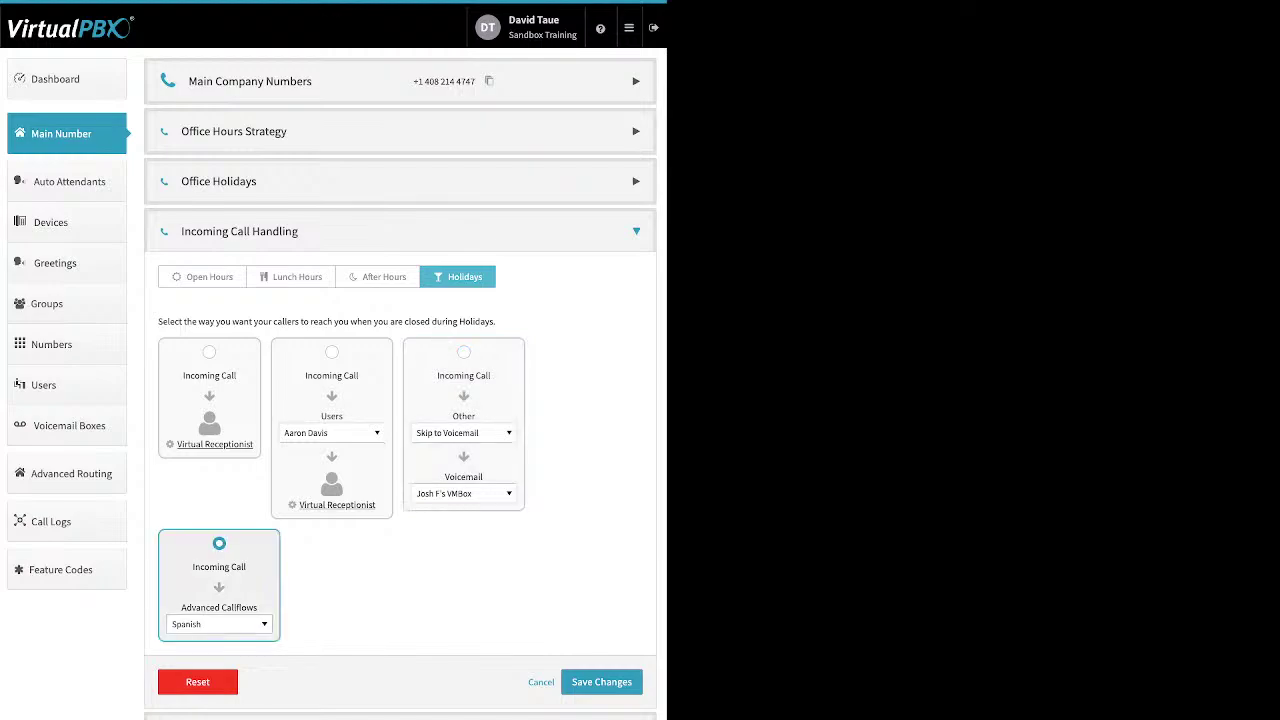
click(219, 624)
key(Return)
Step: Select Virtual Receptionist handling for After Hours, check its menu and settings, and collapse Incoming Call Handling
click(378, 276)
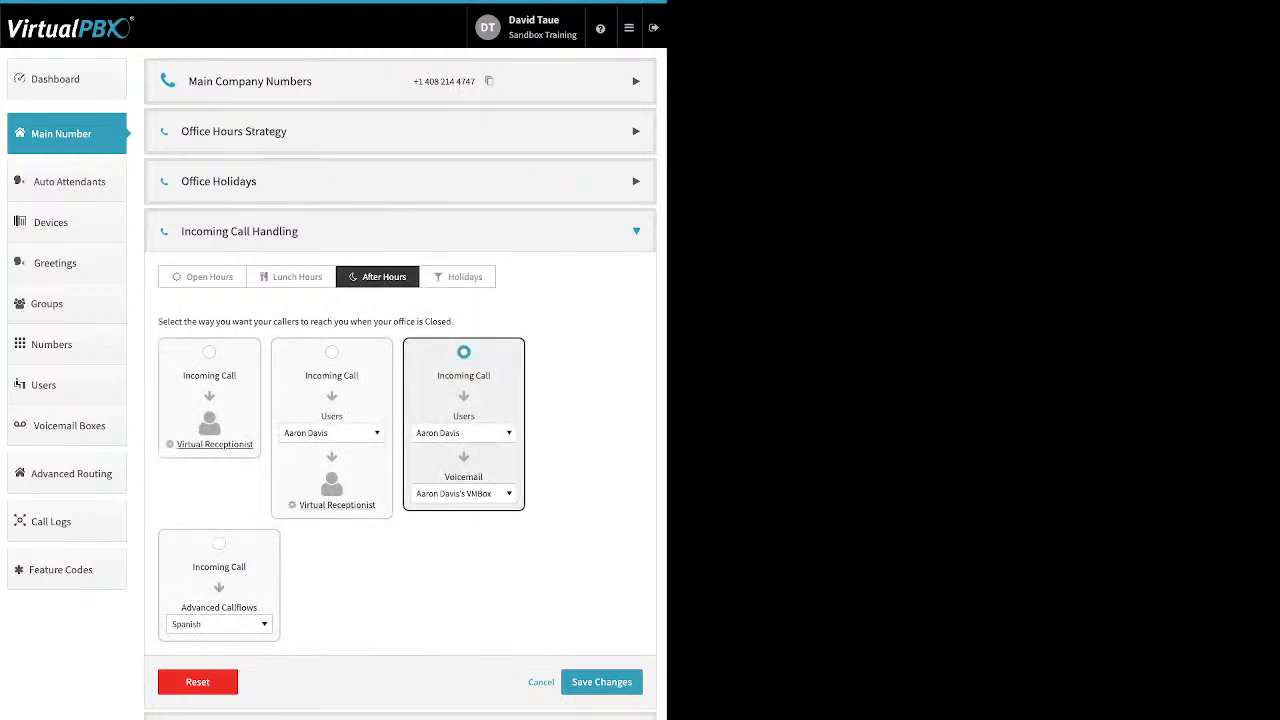
click(209, 352)
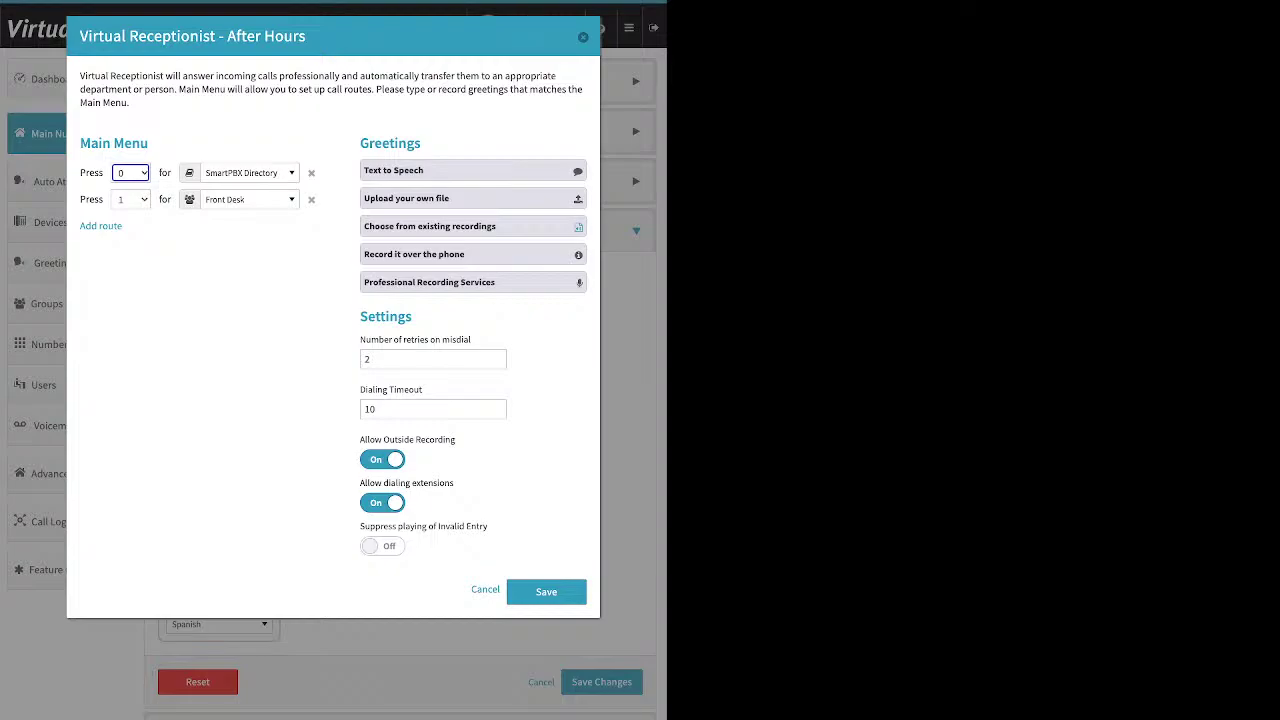
key(Escape)
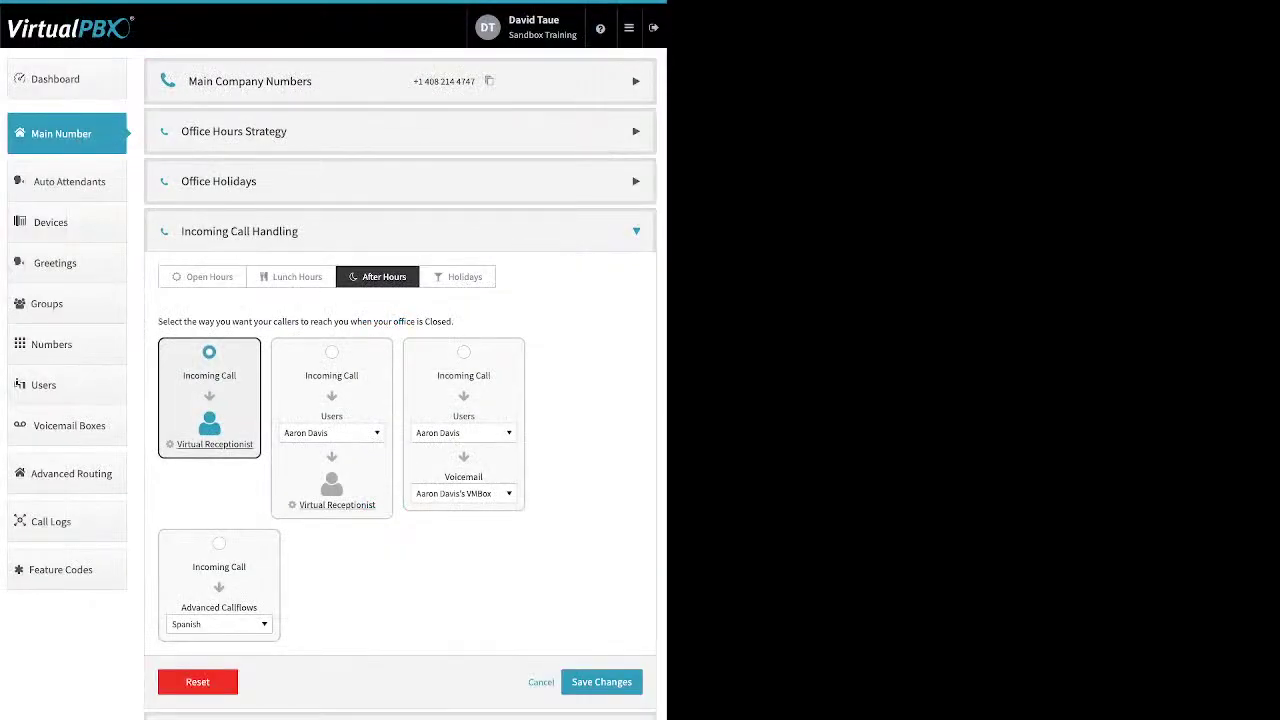
click(636, 231)
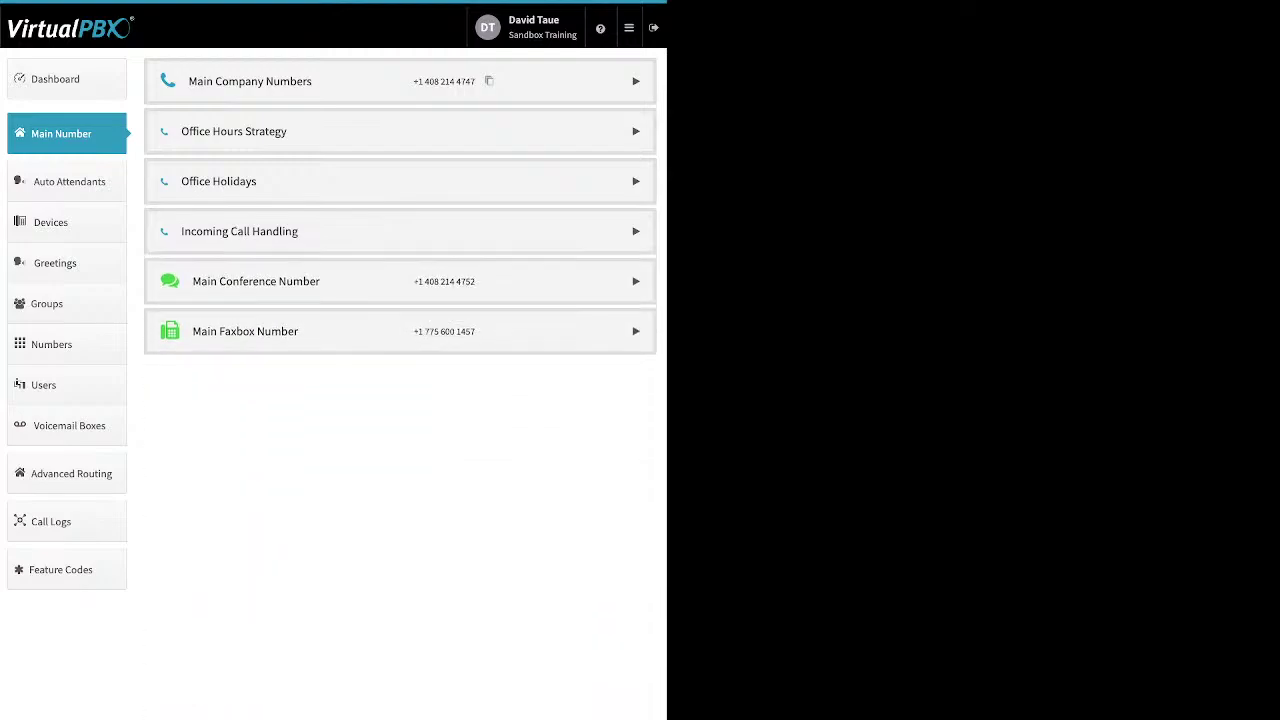
Step: Expand the Main Conference Number section and check the option to add from spare numbers without assigning one
click(636, 281)
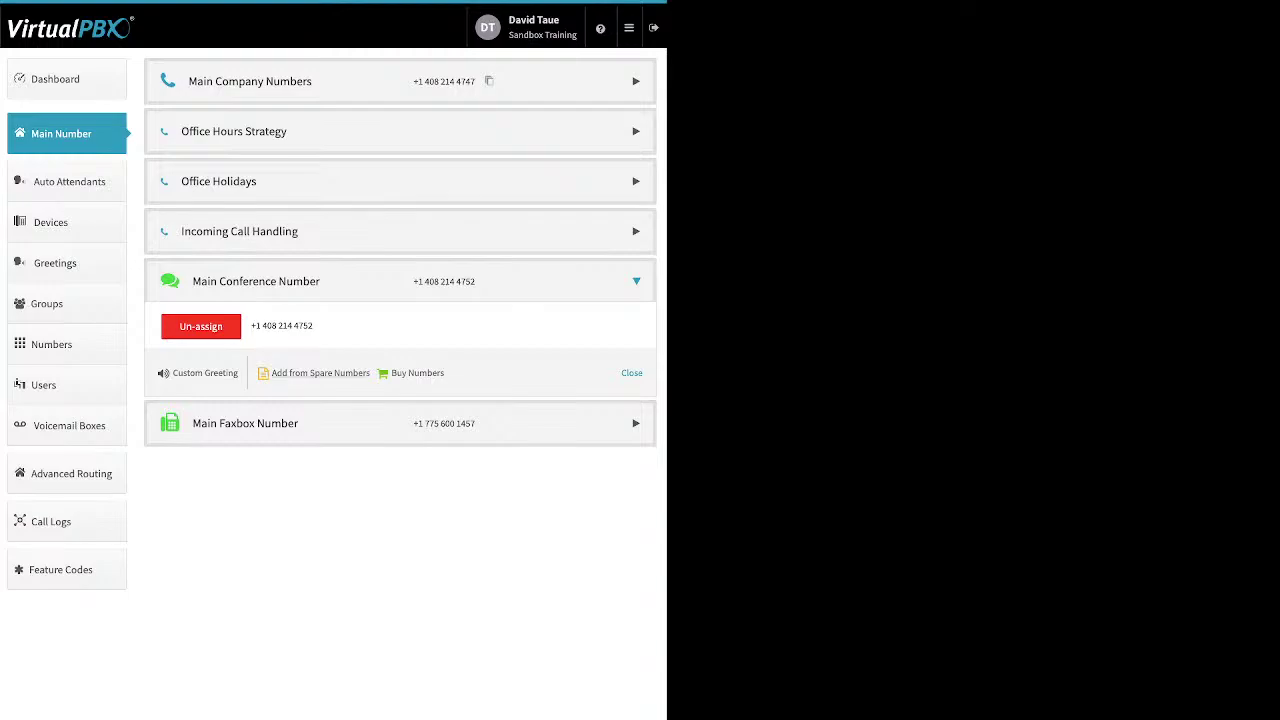
click(320, 373)
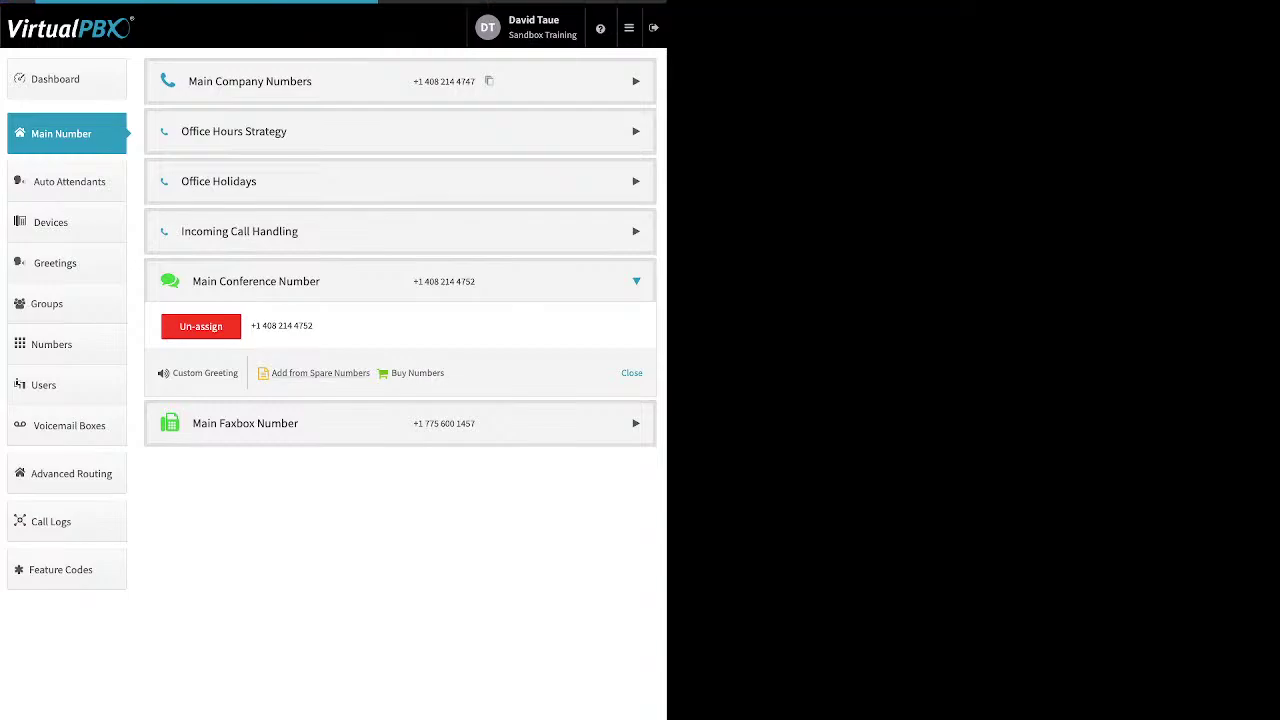
key(Escape)
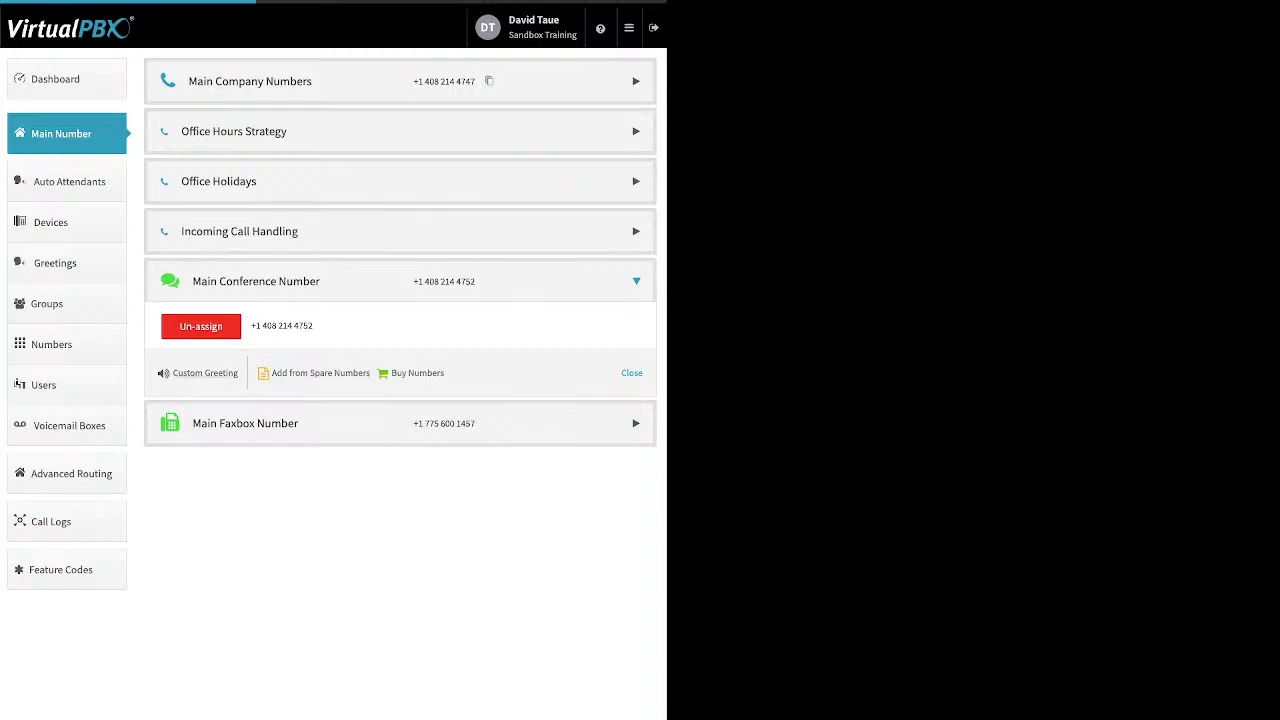
Step: Preview the Text-to-Speech field of the Custom Conference Greeting by enabling it temporarily, and close the dialog without saving
click(205, 373)
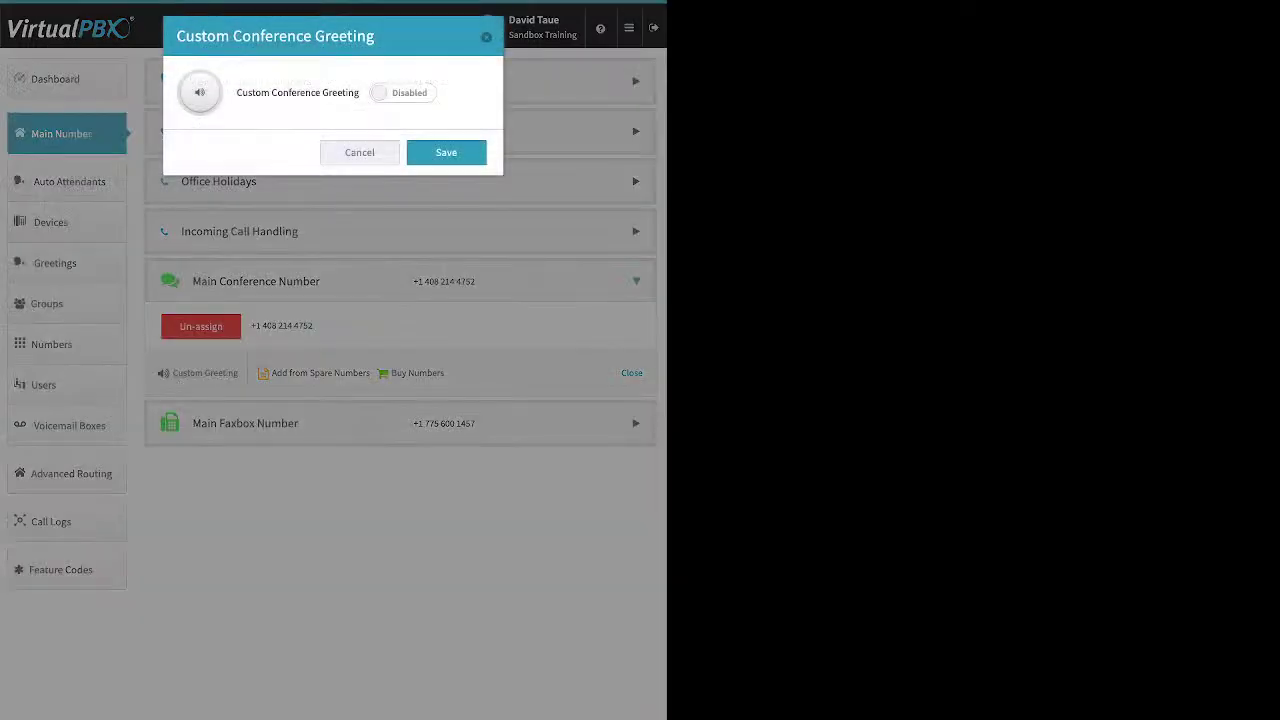
click(403, 92)
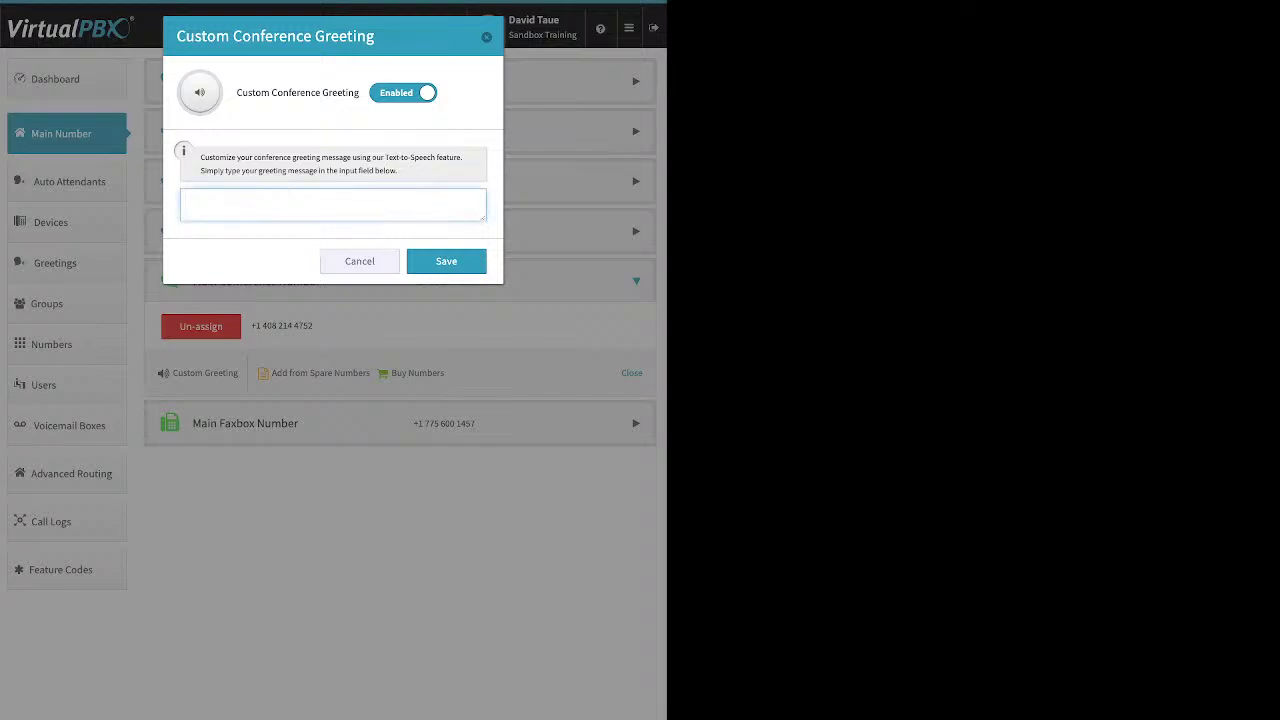
click(403, 92)
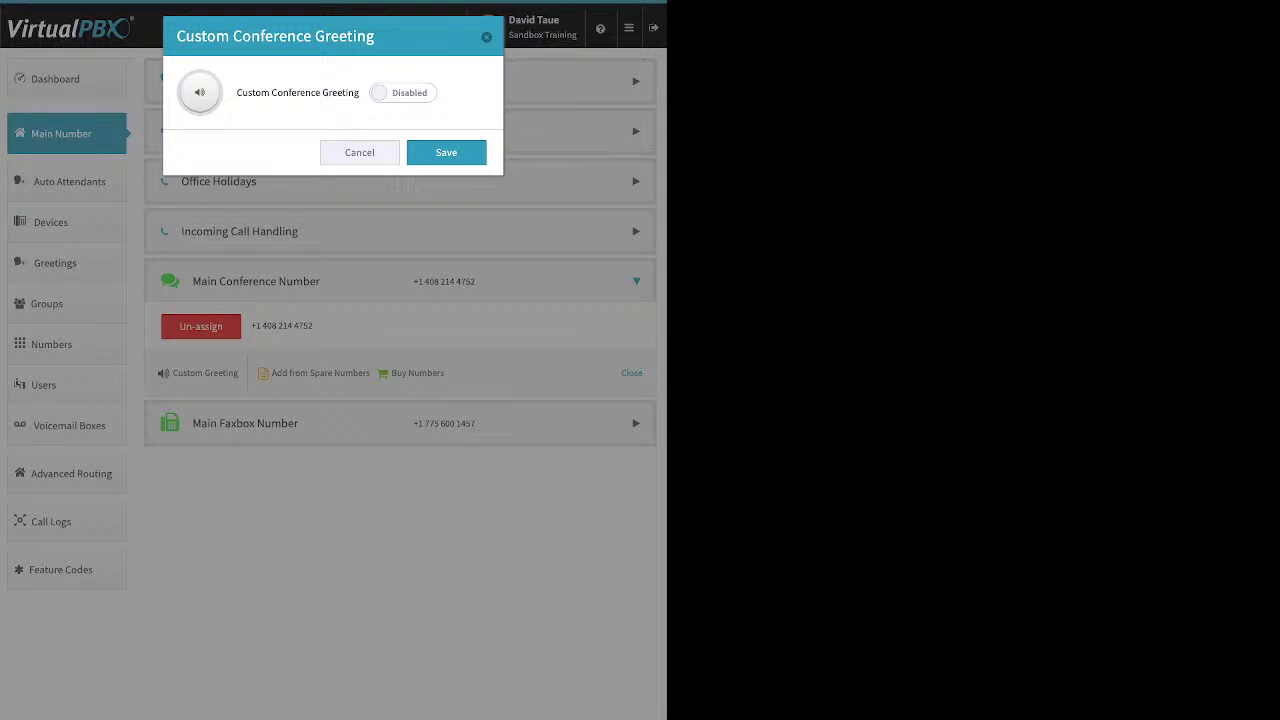
key(Escape)
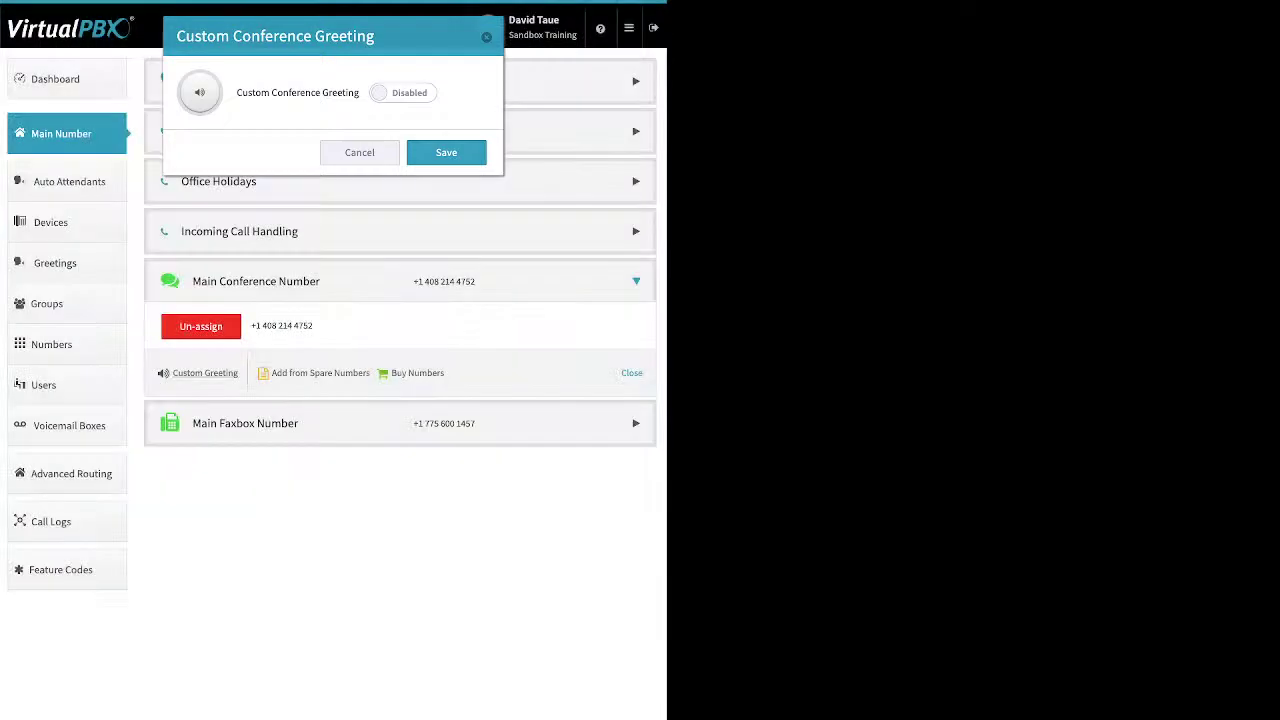
Step: Review the Inbound Notification Email and Email Permissions settings of the Main Faxbox, and leave them without saving
click(400, 359)
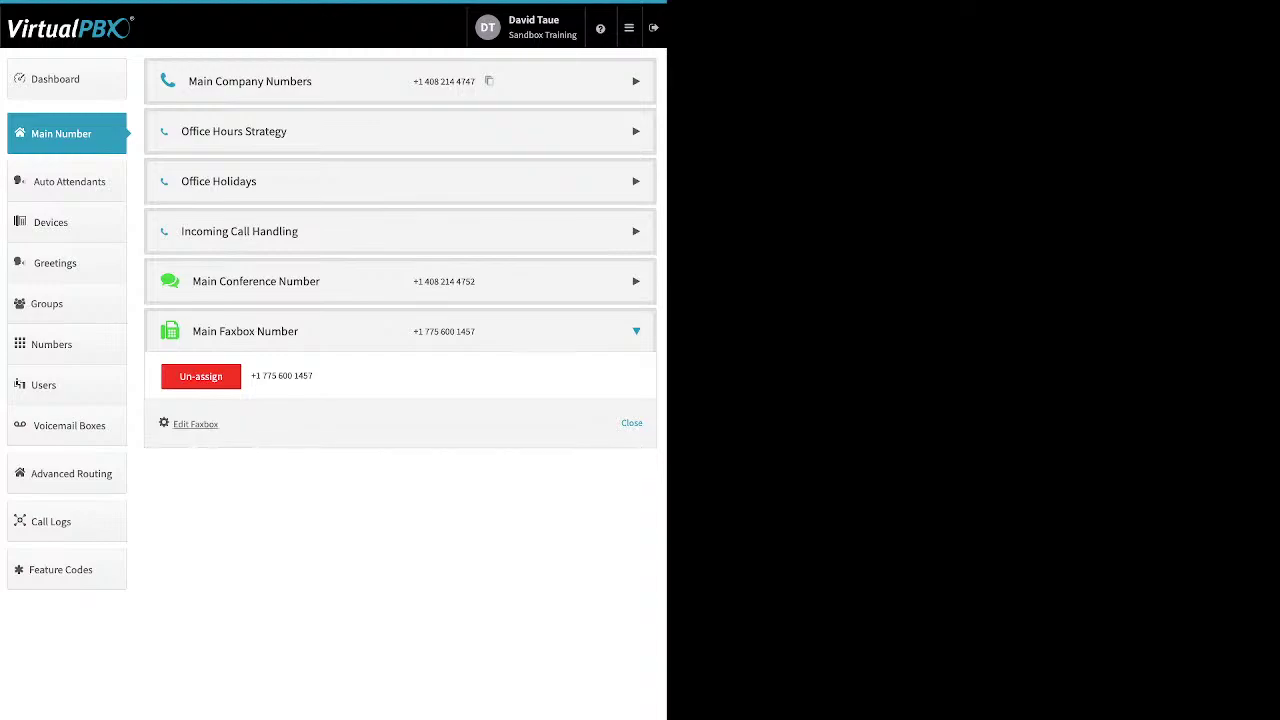
click(195, 424)
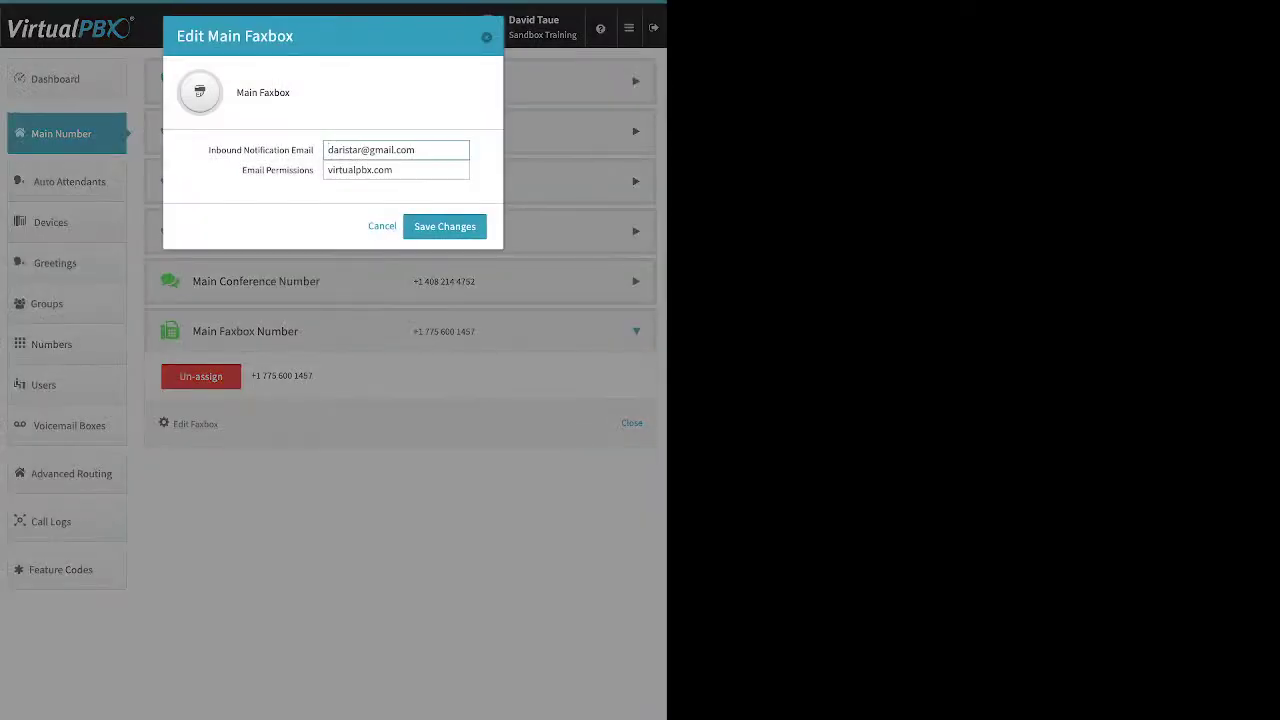
click(328, 150)
drag(208, 150, 313, 150)
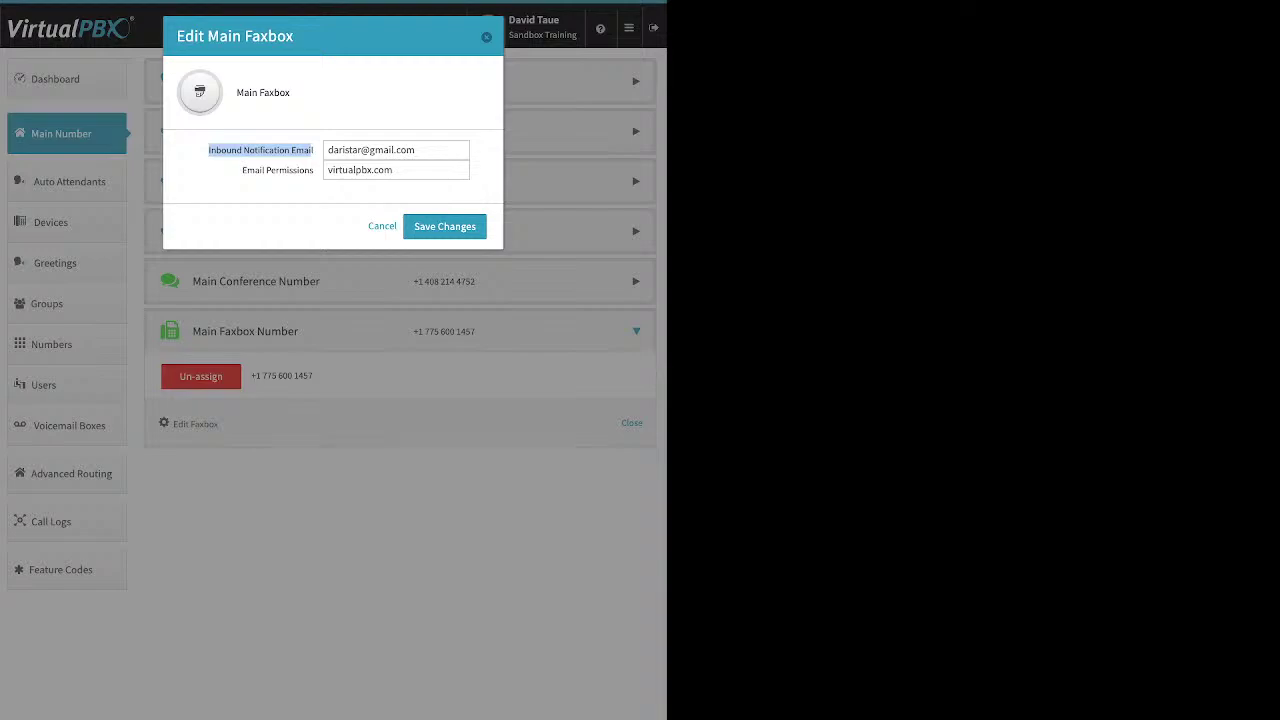
click(308, 151)
drag(242, 170, 313, 170)
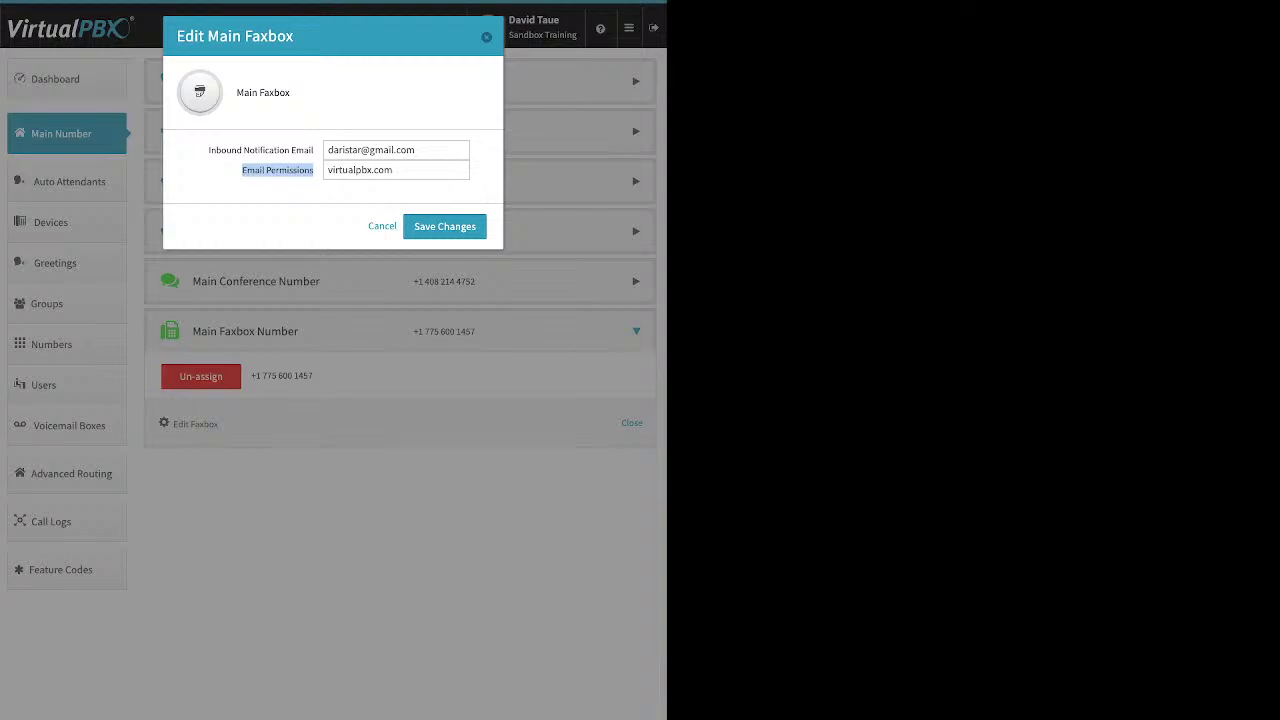
click(382, 226)
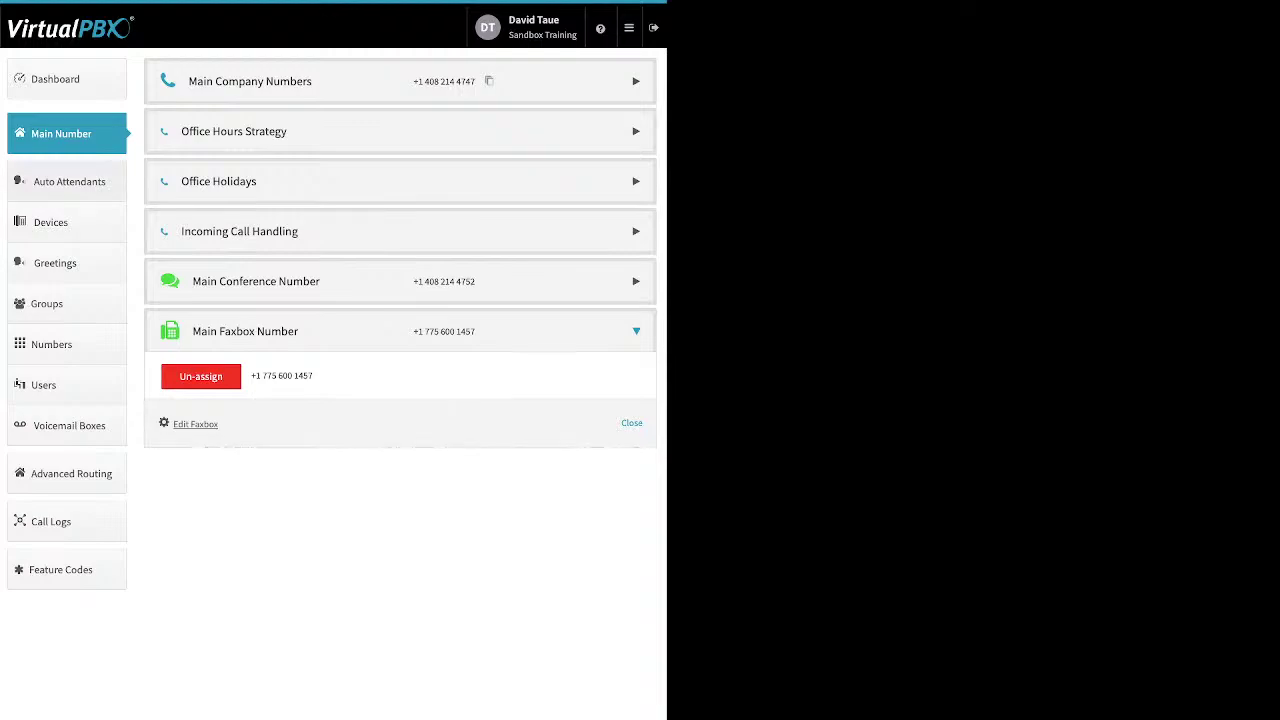
Step: Go to Auto Attendants, view the form for creating an attendant, and close it to return to the attendant list
click(69, 181)
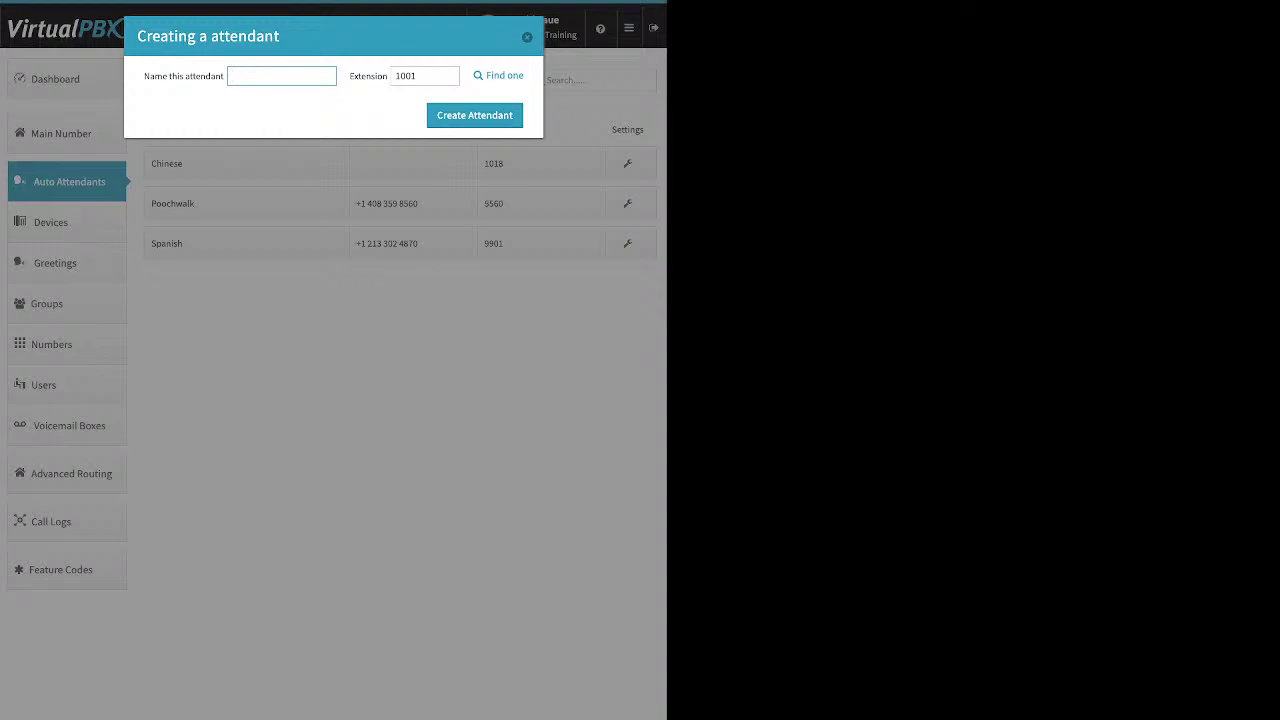
key(Escape)
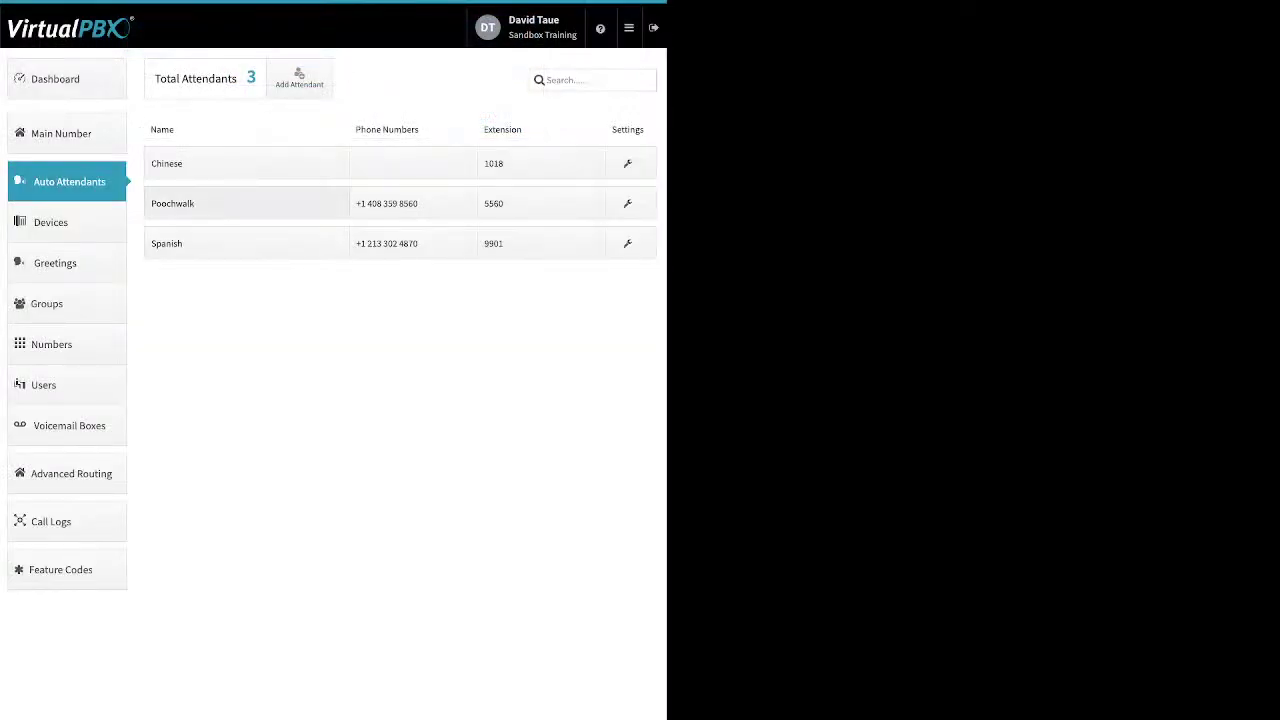
Step: Check the main menu availability settings of the Poochwalk and Spanish attendants, toggling Poochwalk's temporarily without saving
click(200, 203)
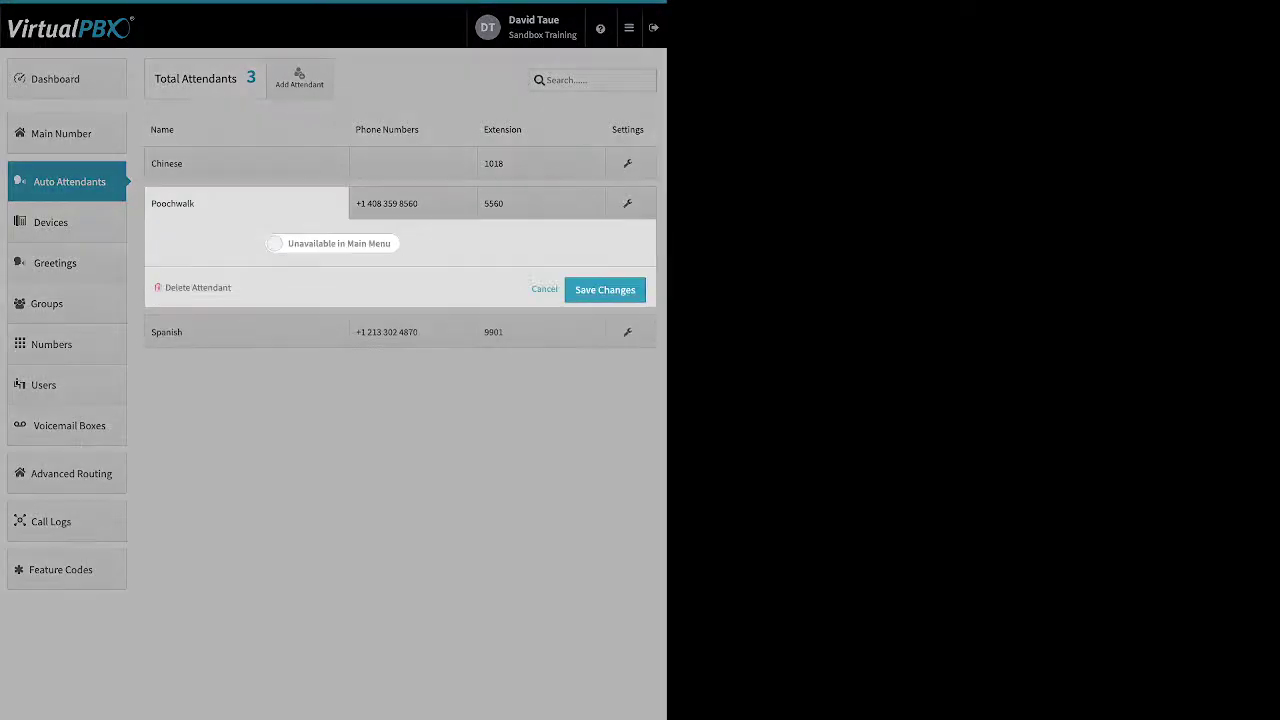
click(333, 243)
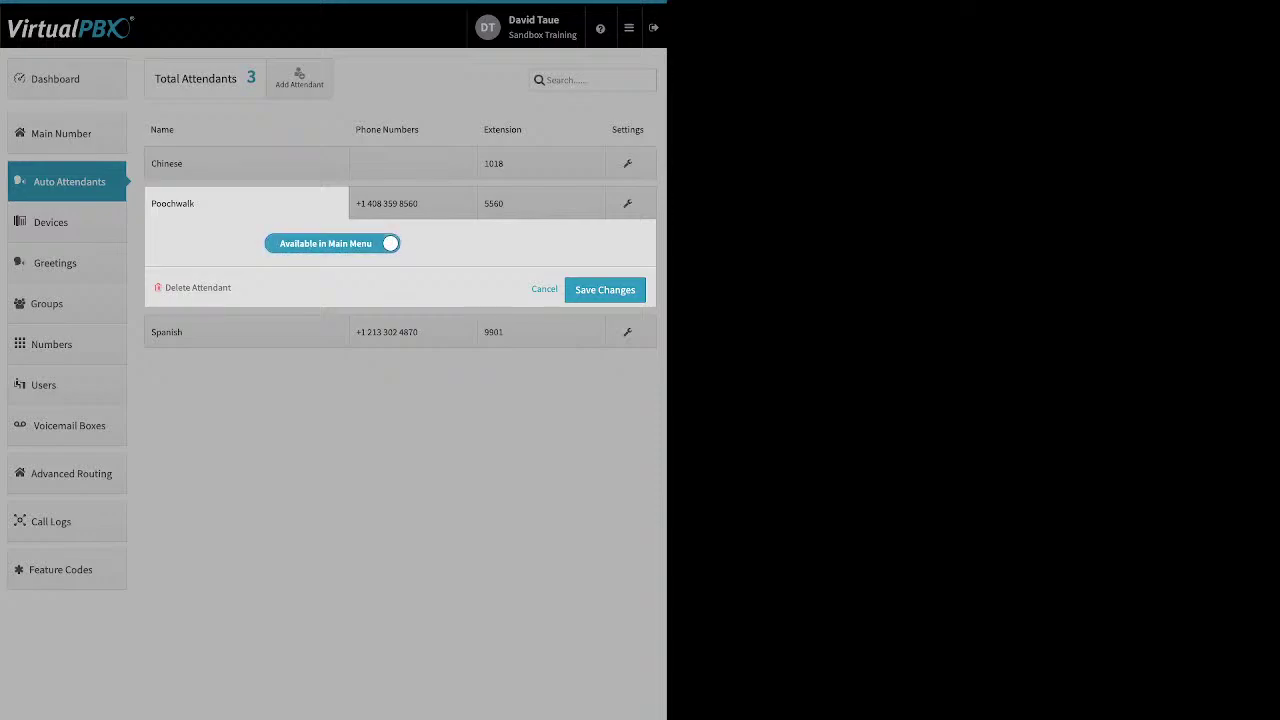
click(333, 243)
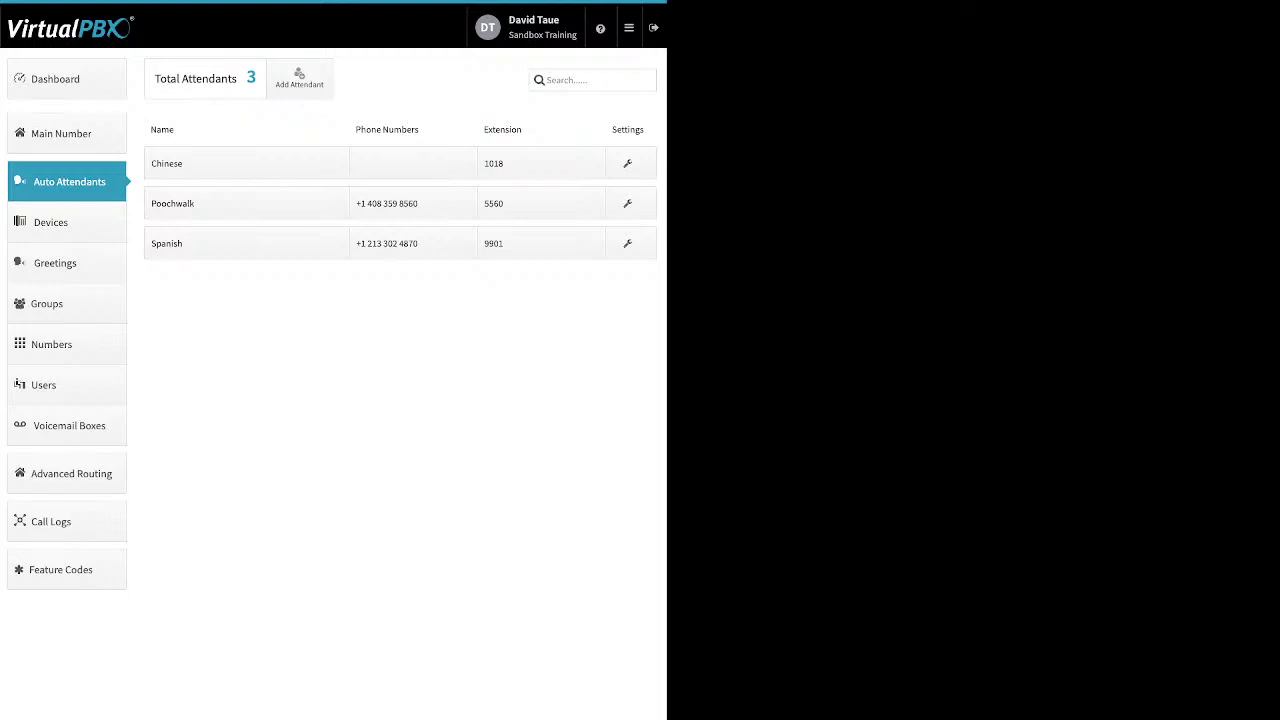
click(200, 243)
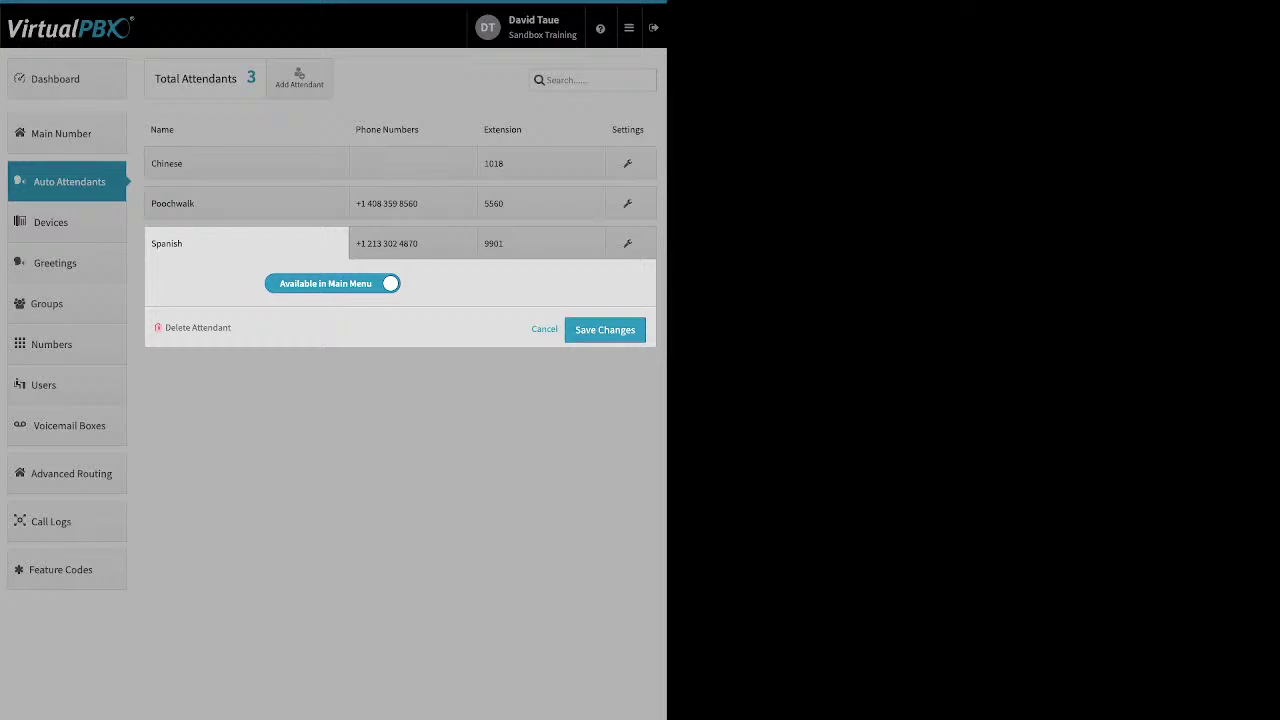
Step: Review the phone number assignment options of the Poochwalk attendant without saving, and view the Spanish attendant's settings
click(413, 204)
click(413, 204)
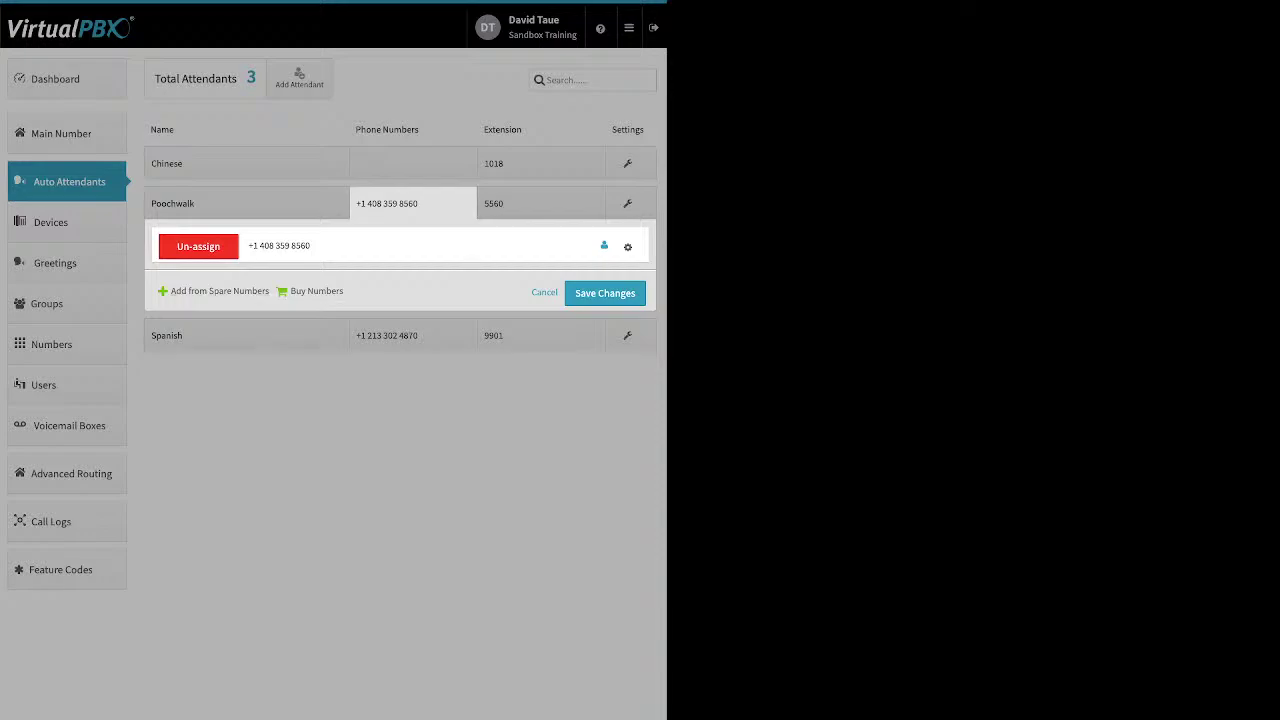
click(545, 293)
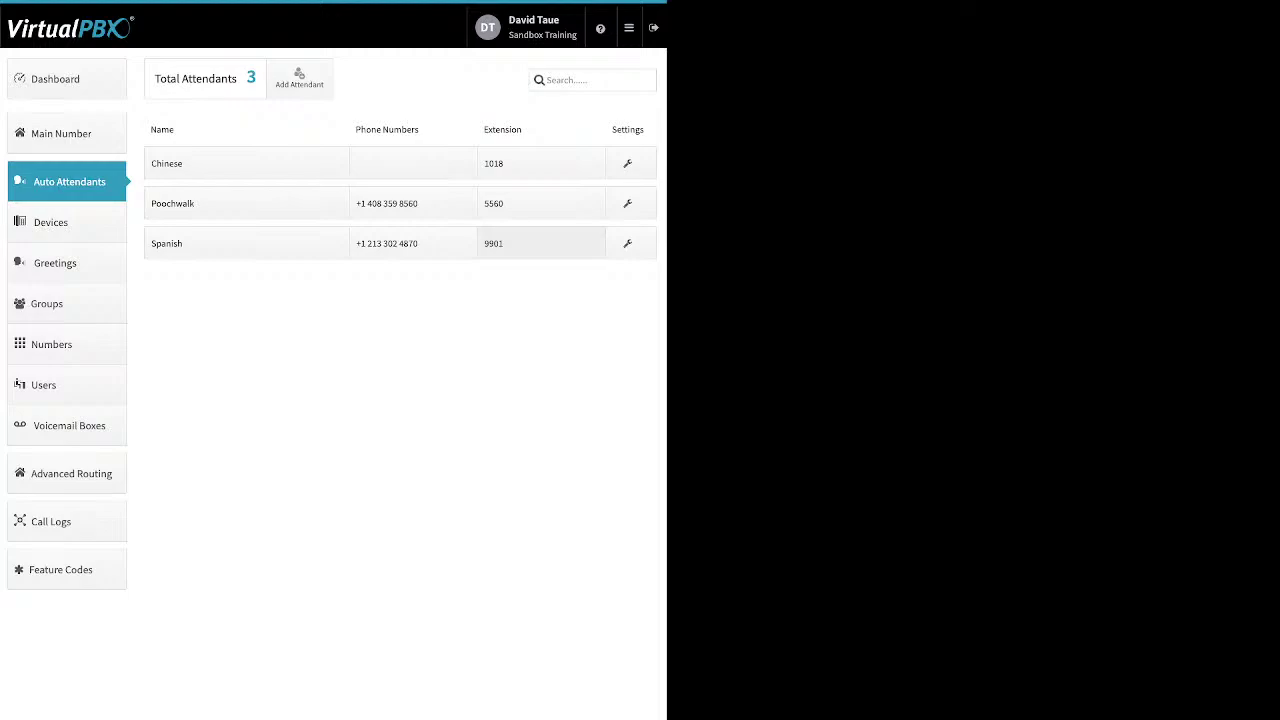
click(628, 243)
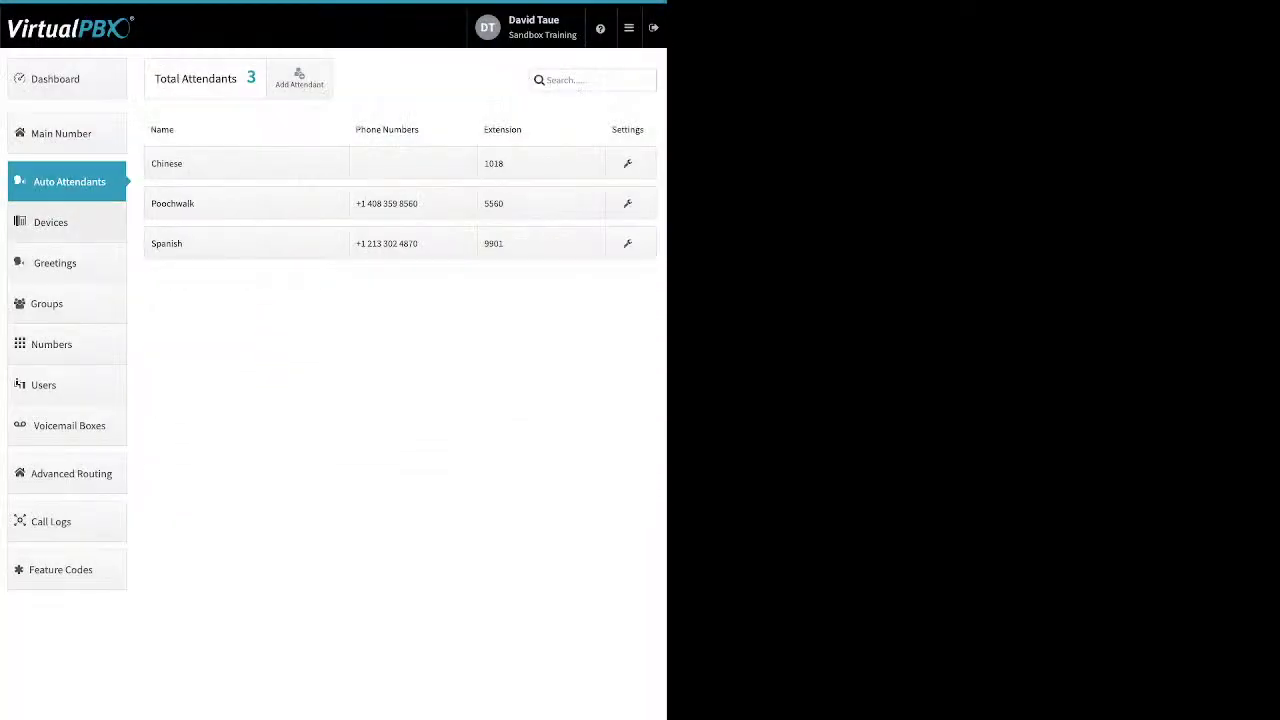
Step: Go to Devices and disable the "Call me here" cell phone
click(51, 222)
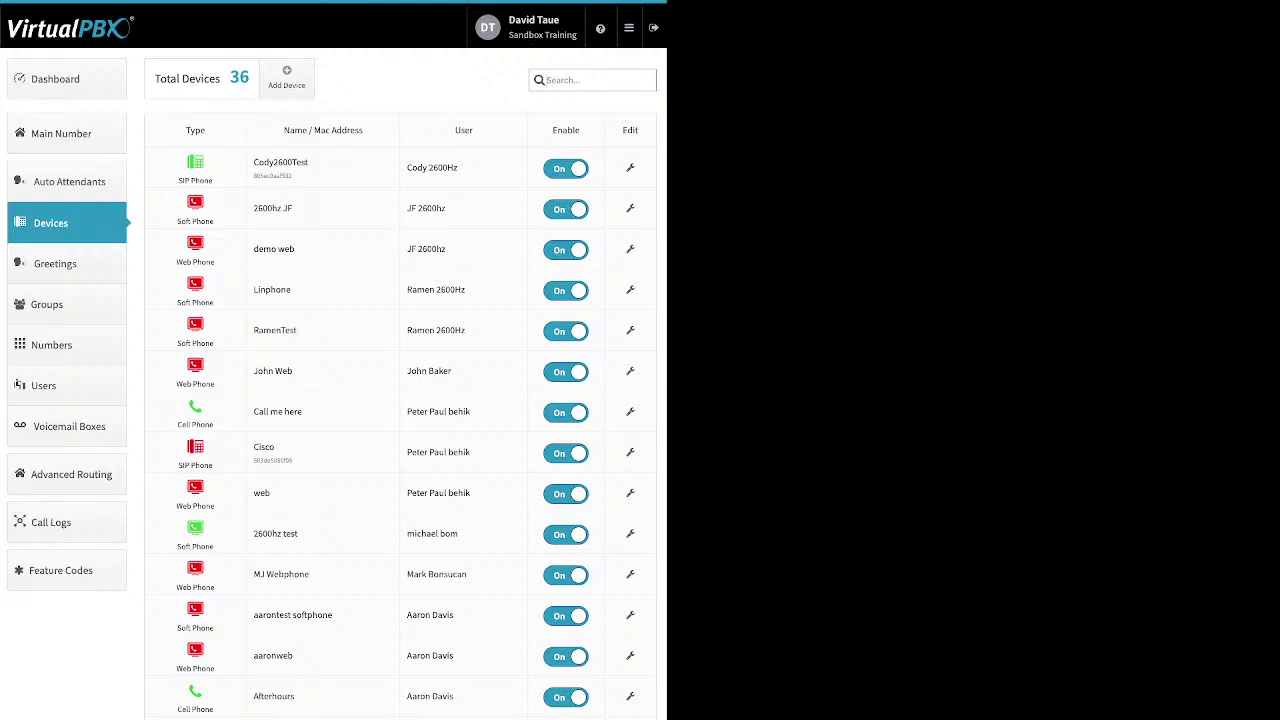
click(566, 412)
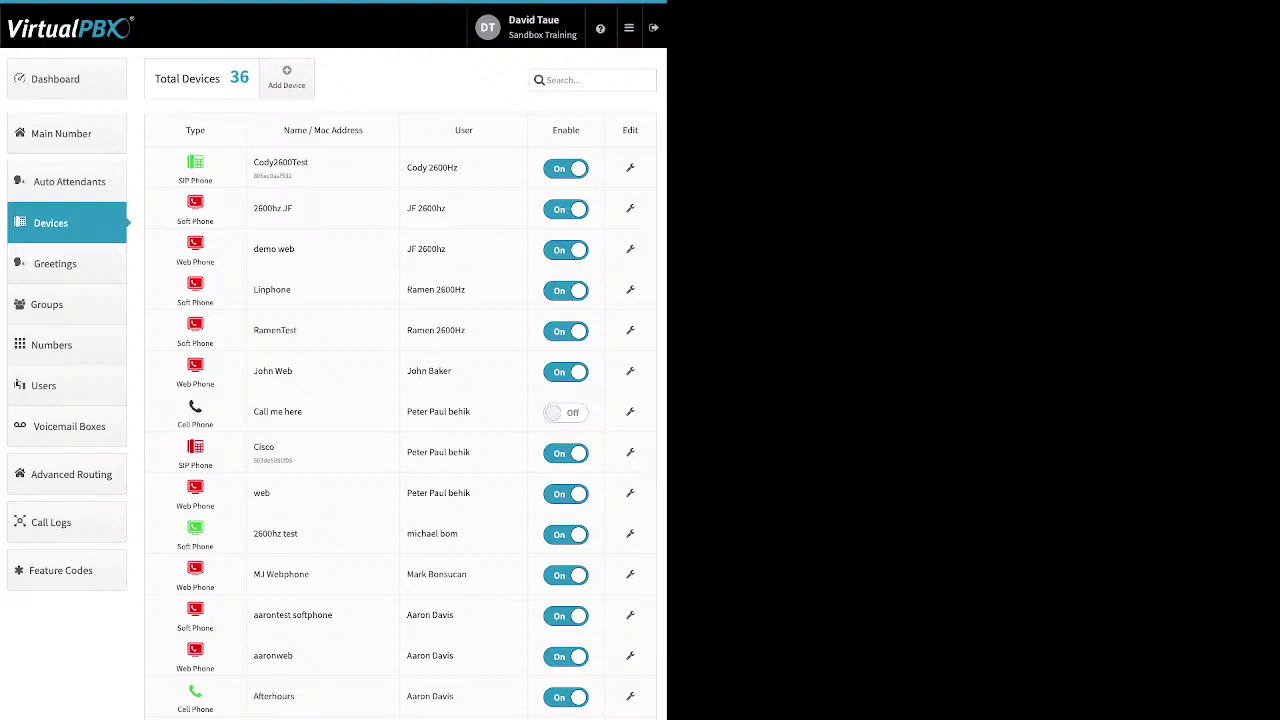
Step: Start adding a SIP phone and browse the device models offered for Yealink, Obihai and Cisco
click(286, 77)
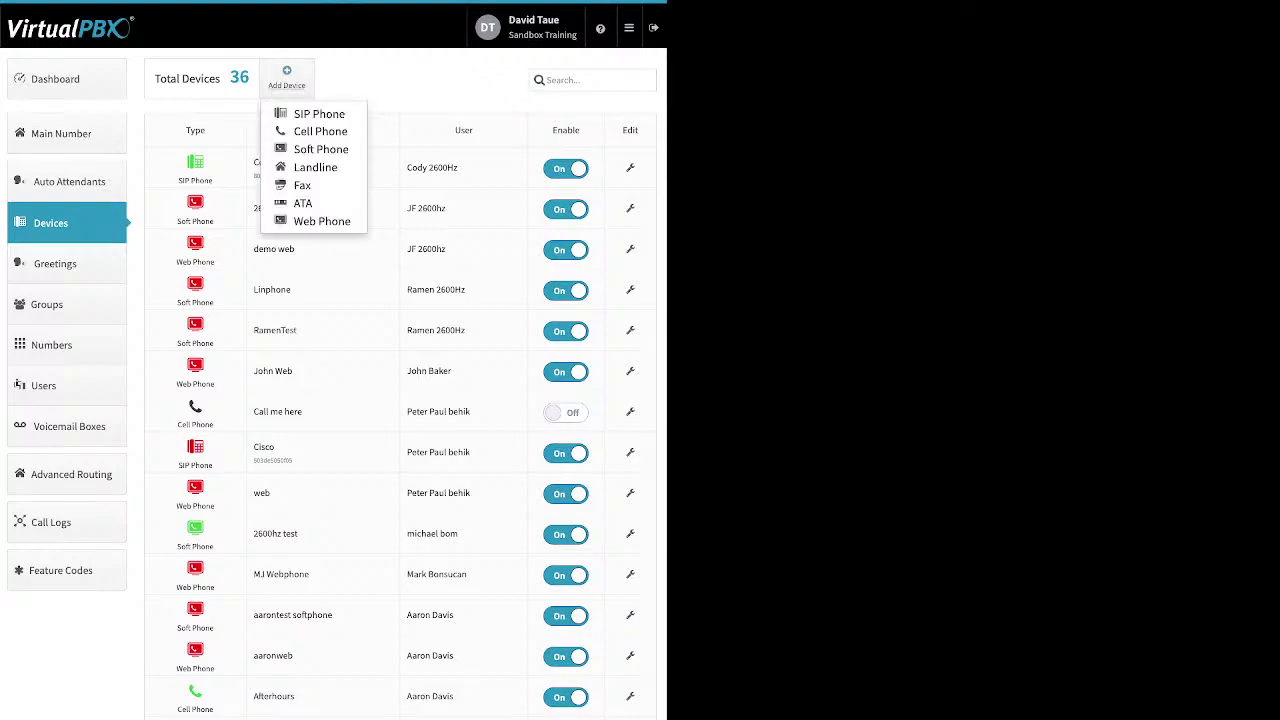
click(318, 113)
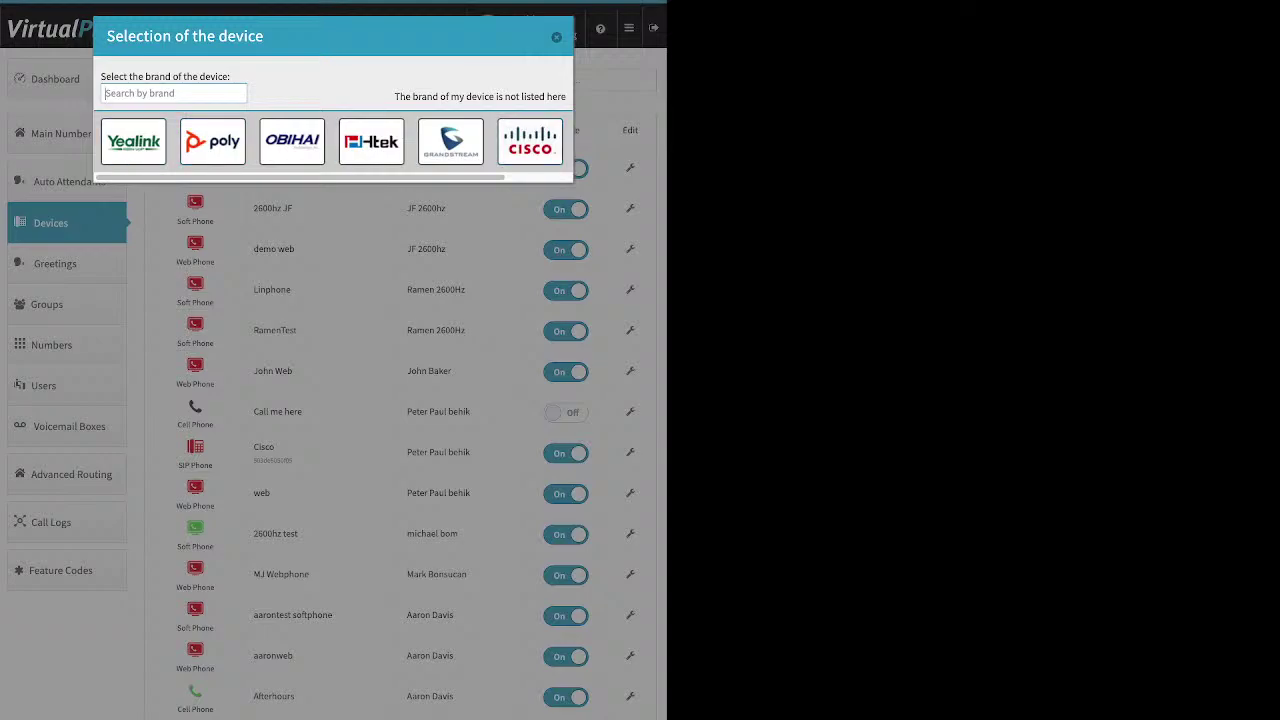
click(133, 141)
scroll(335, 400, down, 5)
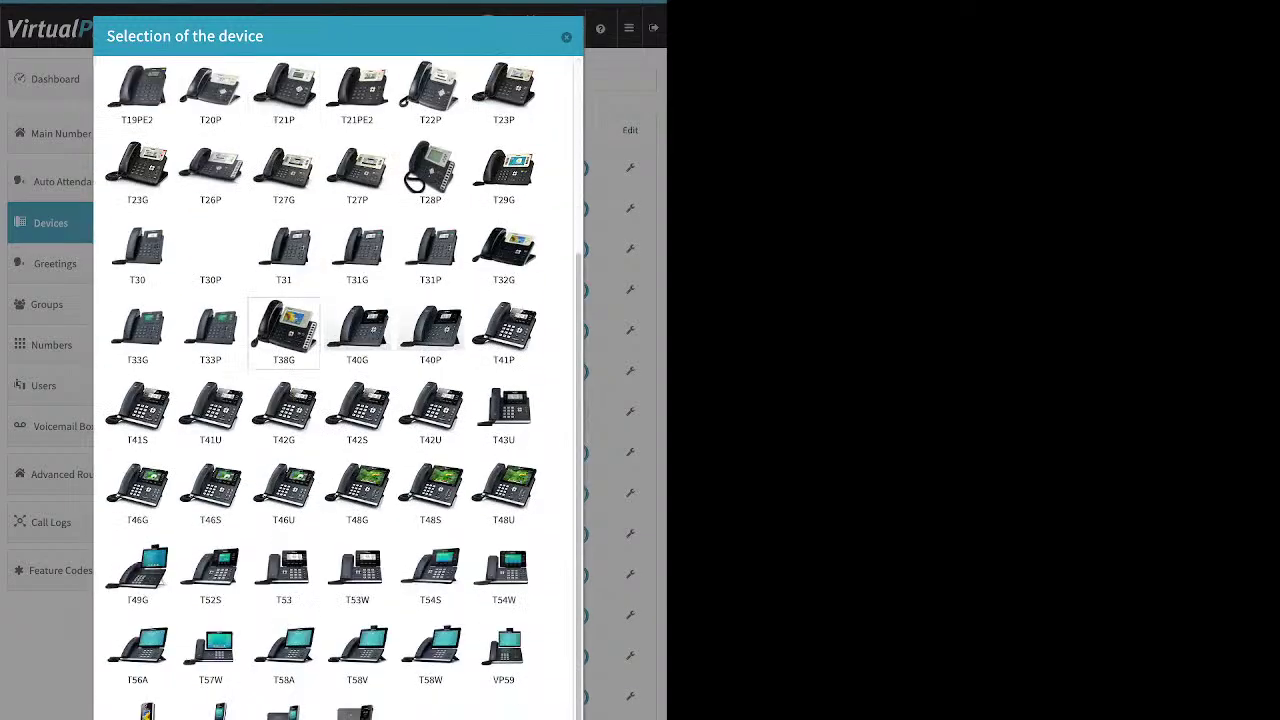
scroll(284, 330, up, 5)
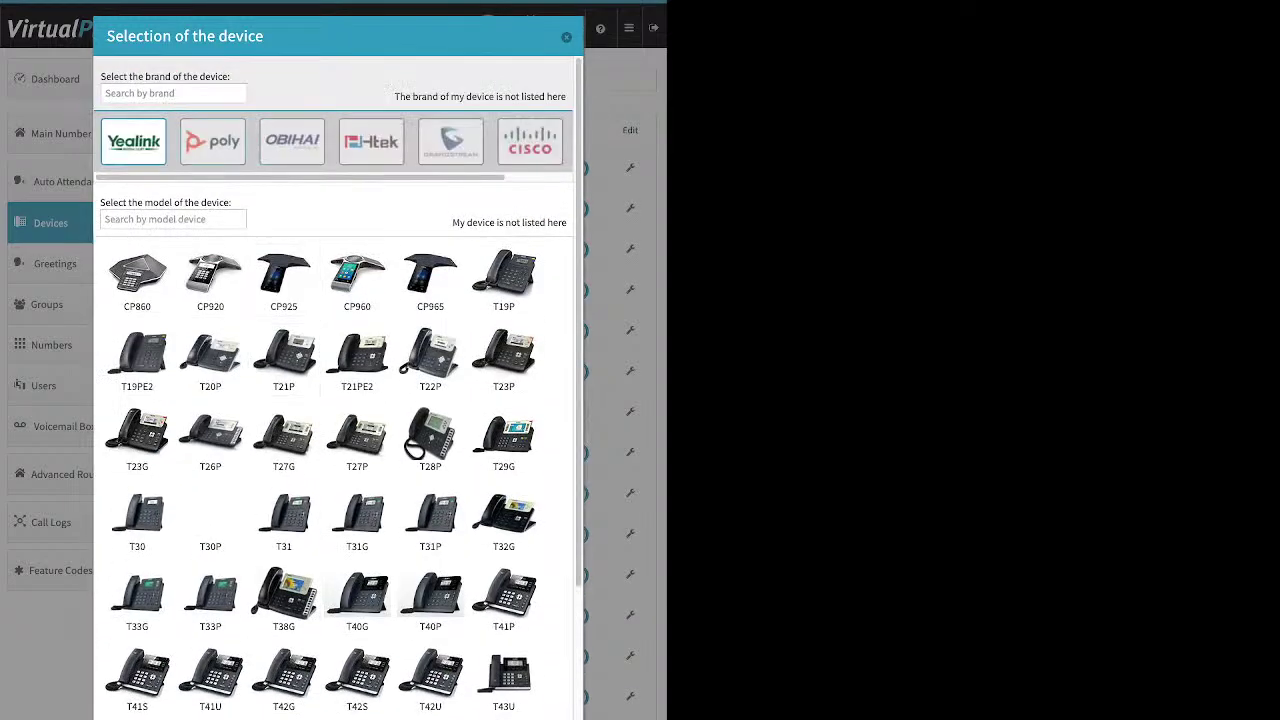
click(292, 141)
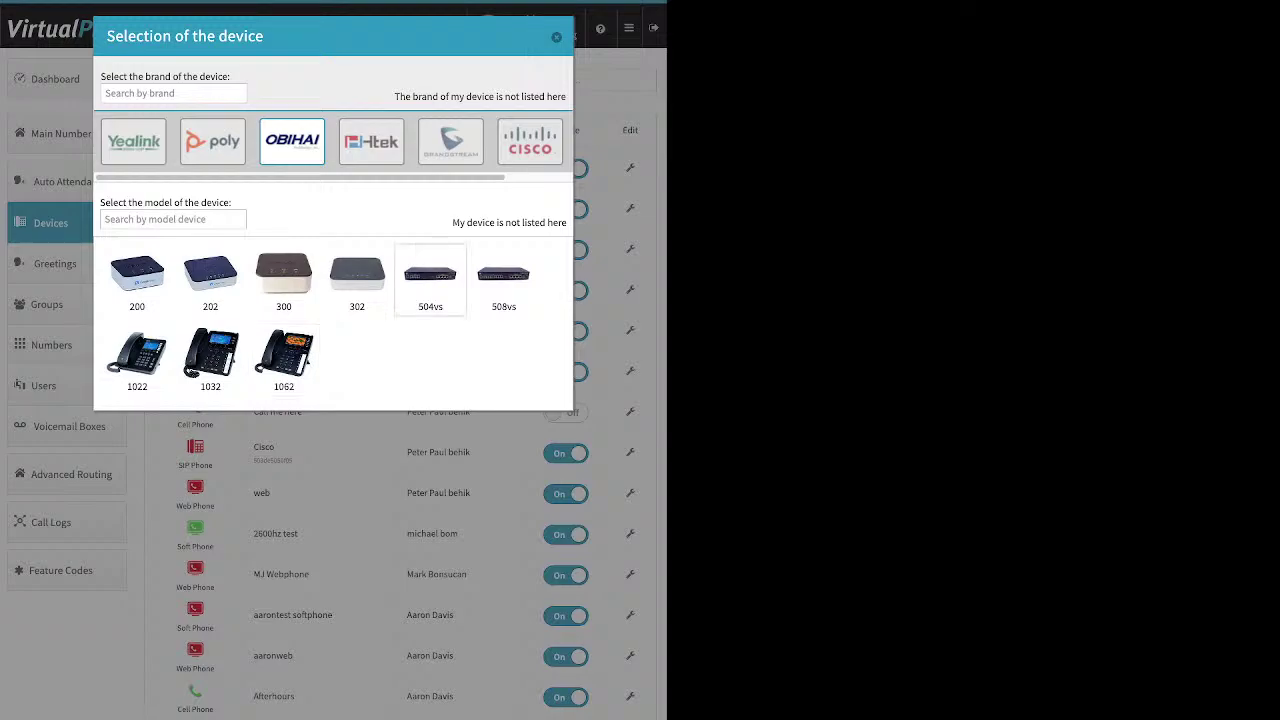
click(530, 141)
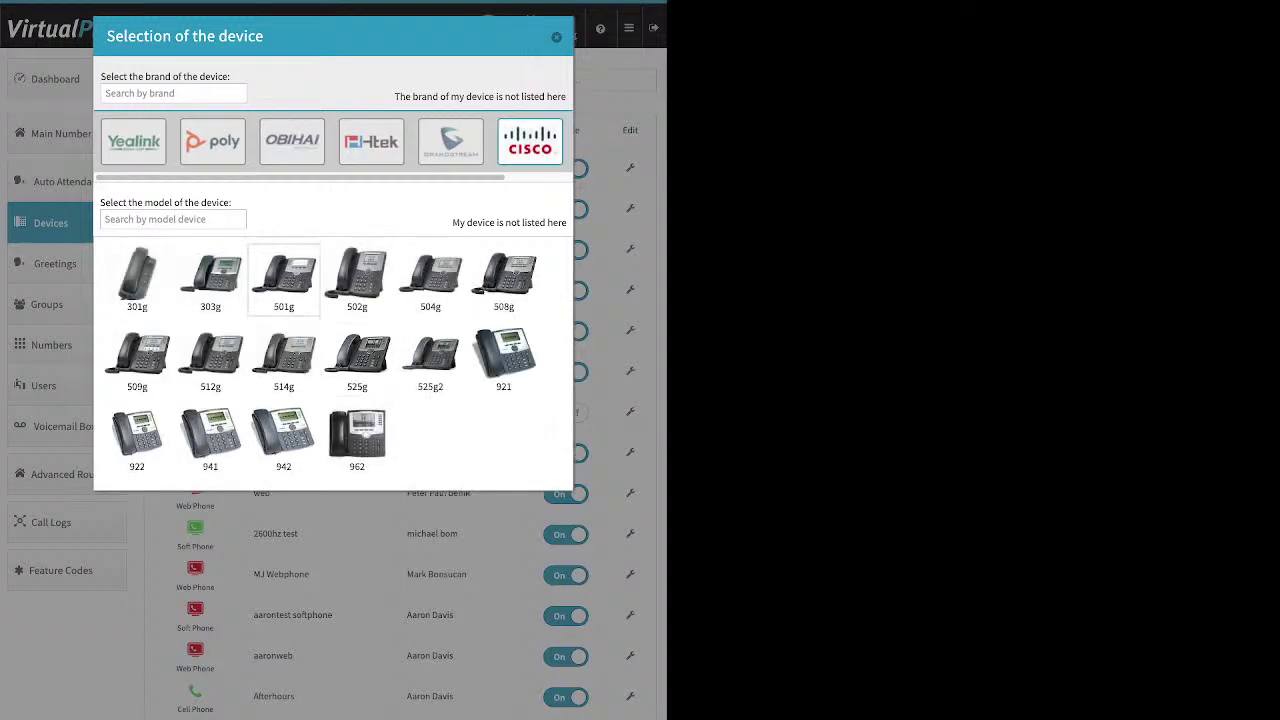
Step: Select the Cisco 525g model to view its Device Name and MAC Address fields, and close without creating the device
click(357, 360)
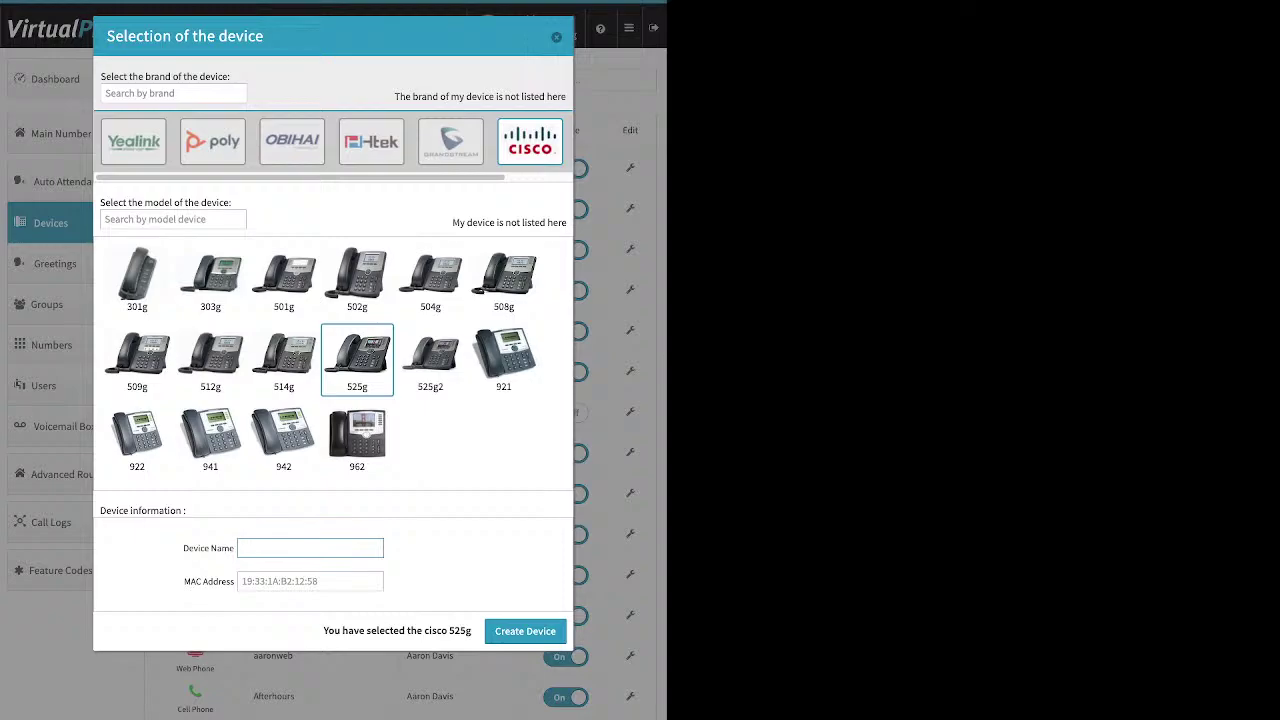
click(310, 581)
drag(235, 582, 184, 582)
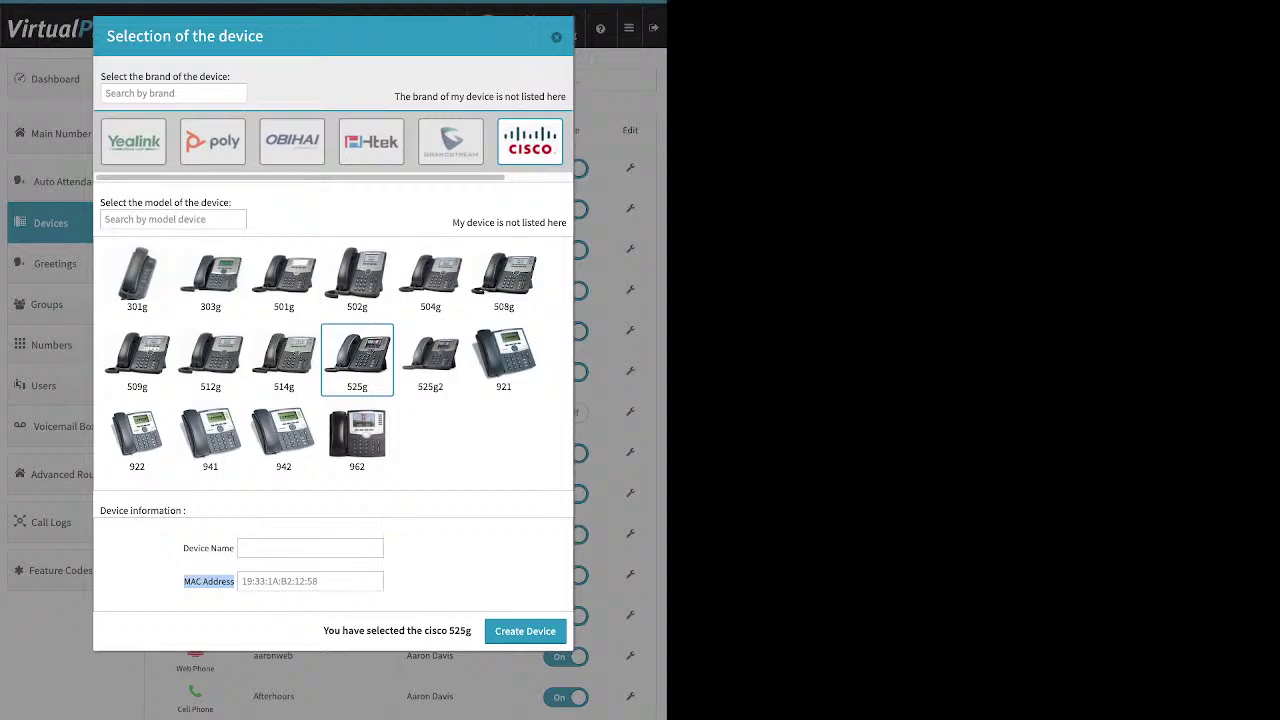
click(556, 37)
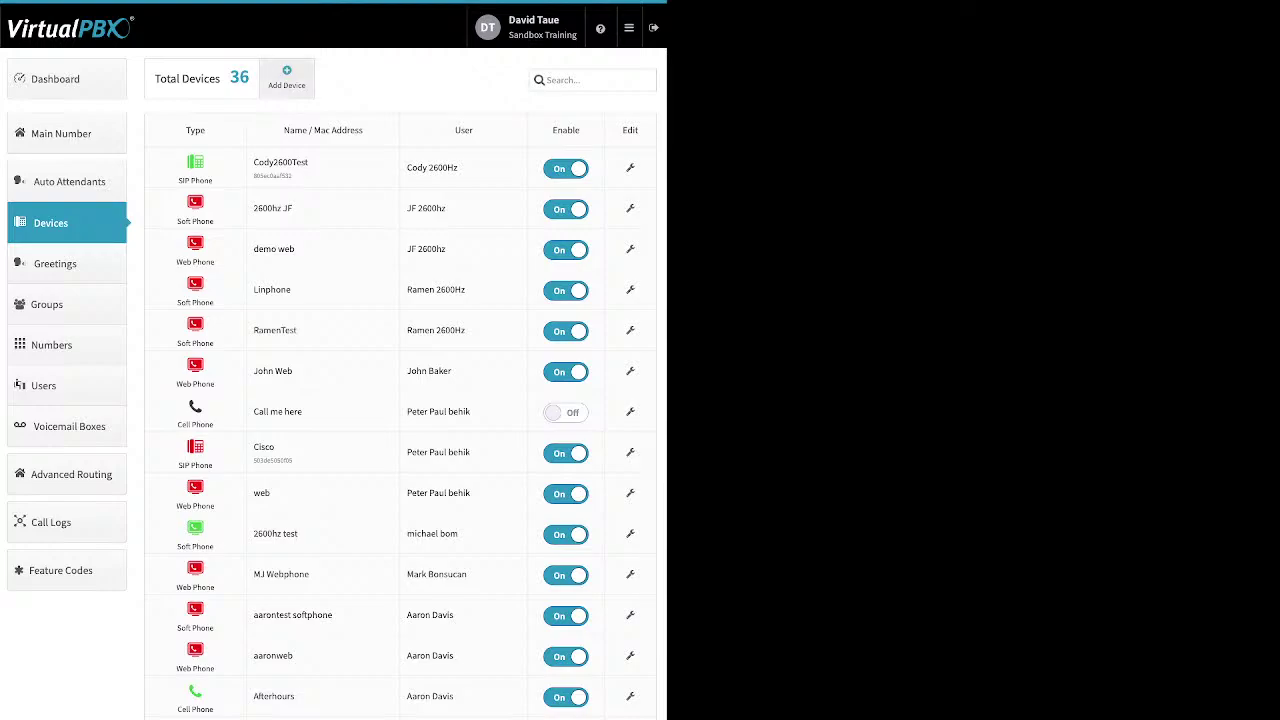
Step: View the SIP phone brand selection and the new cell phone form with its Number field, closing both without creating a device
click(286, 77)
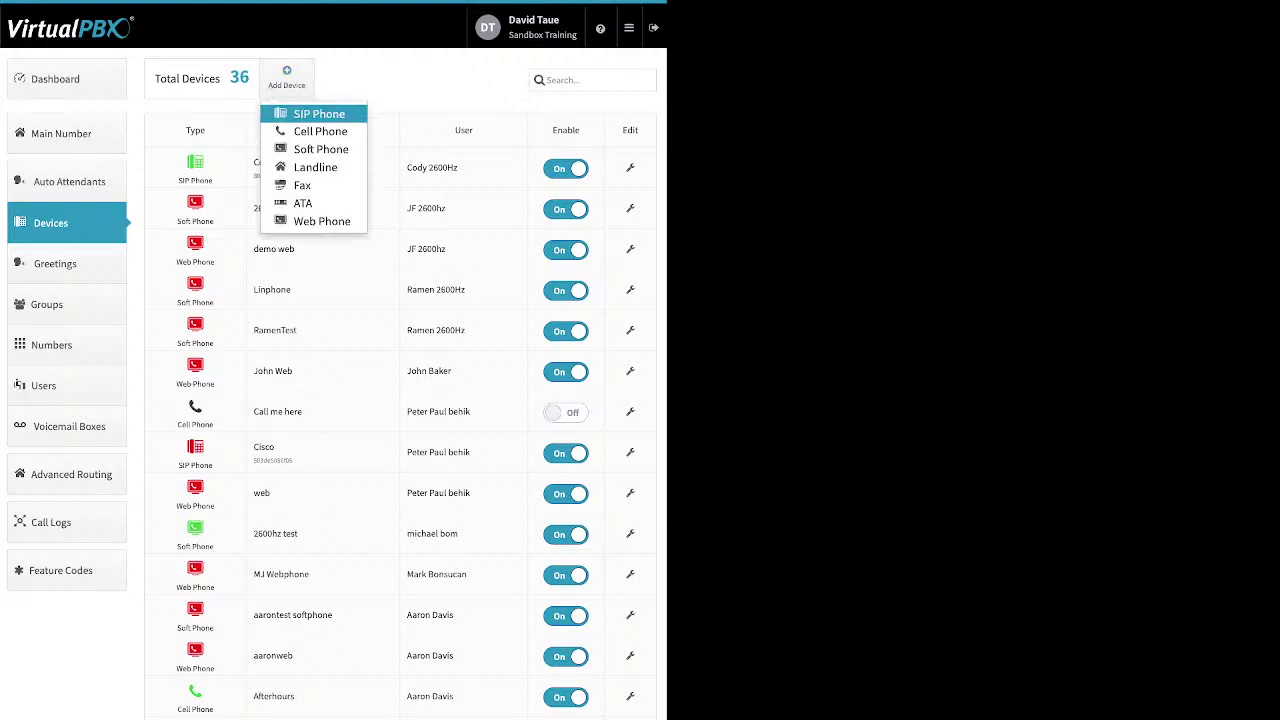
click(300, 111)
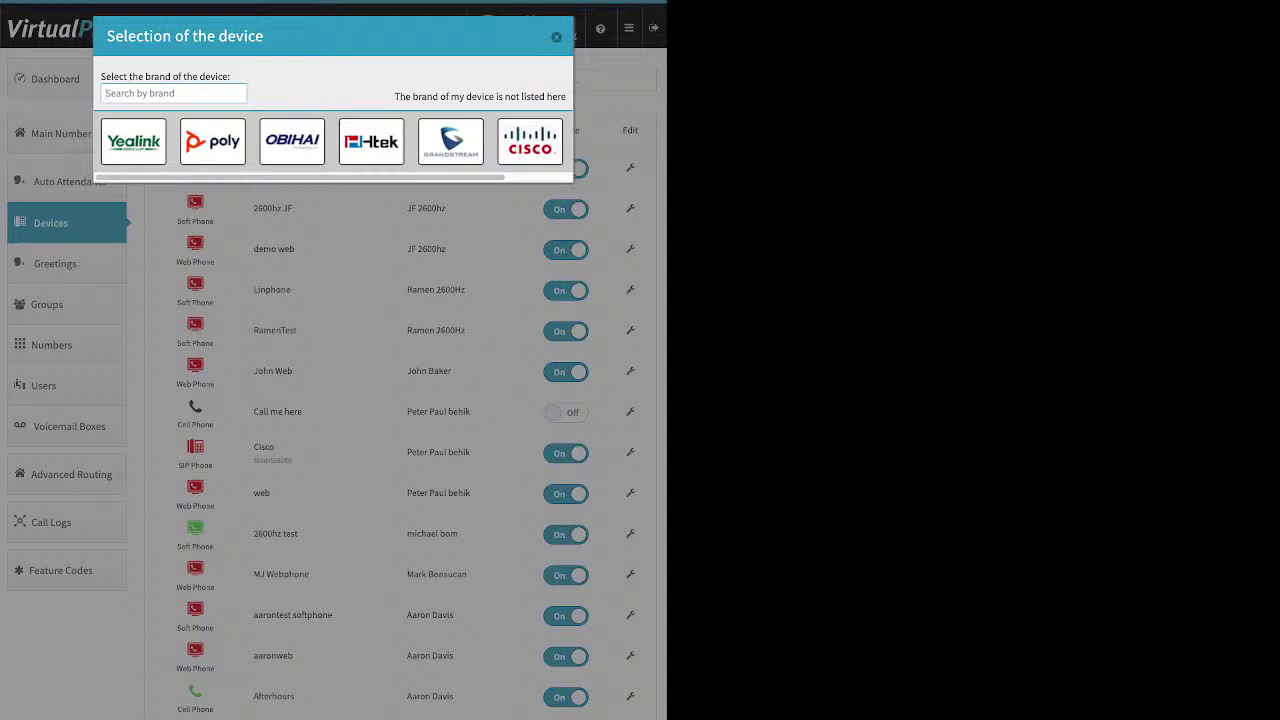
key(Escape)
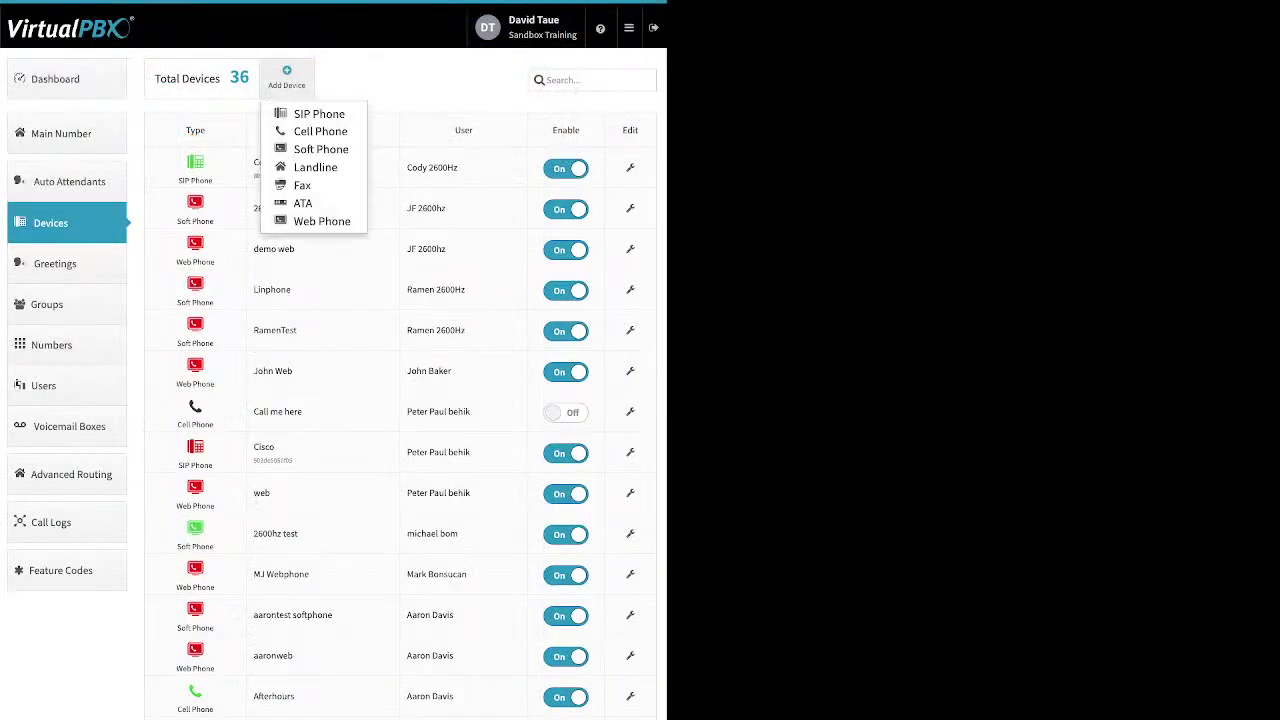
click(320, 131)
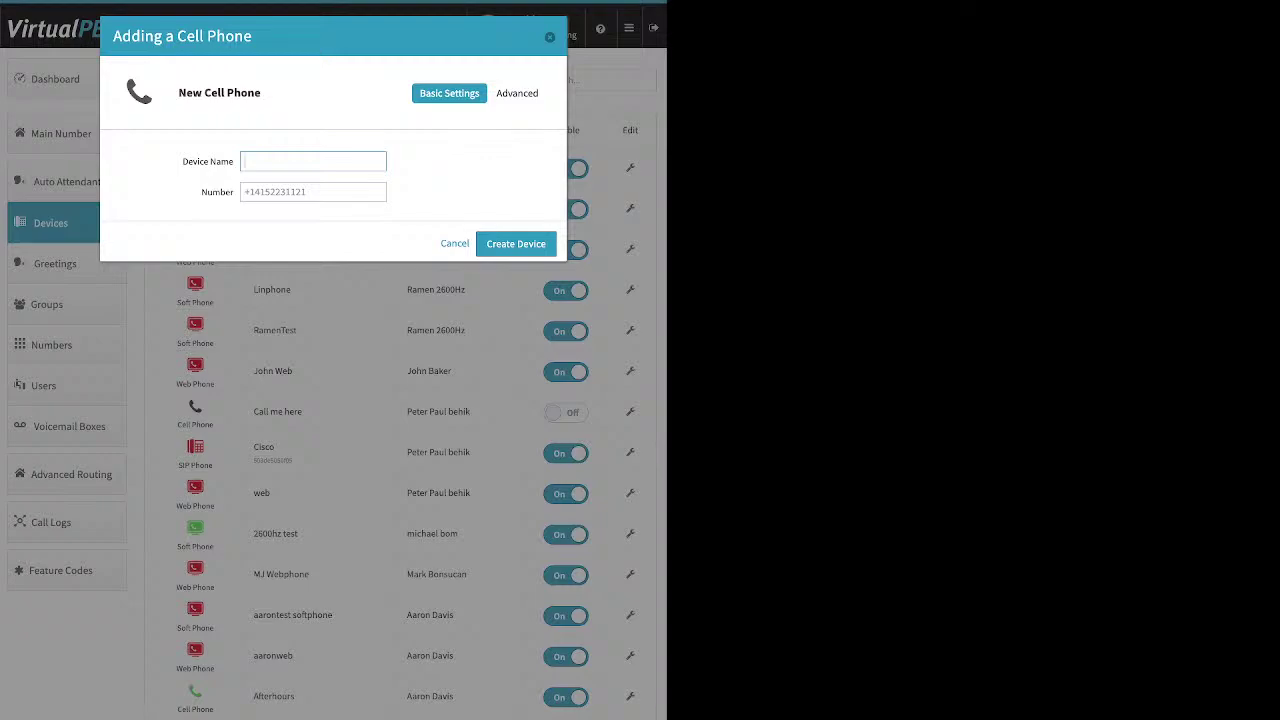
drag(234, 192, 220, 192)
click(244, 192)
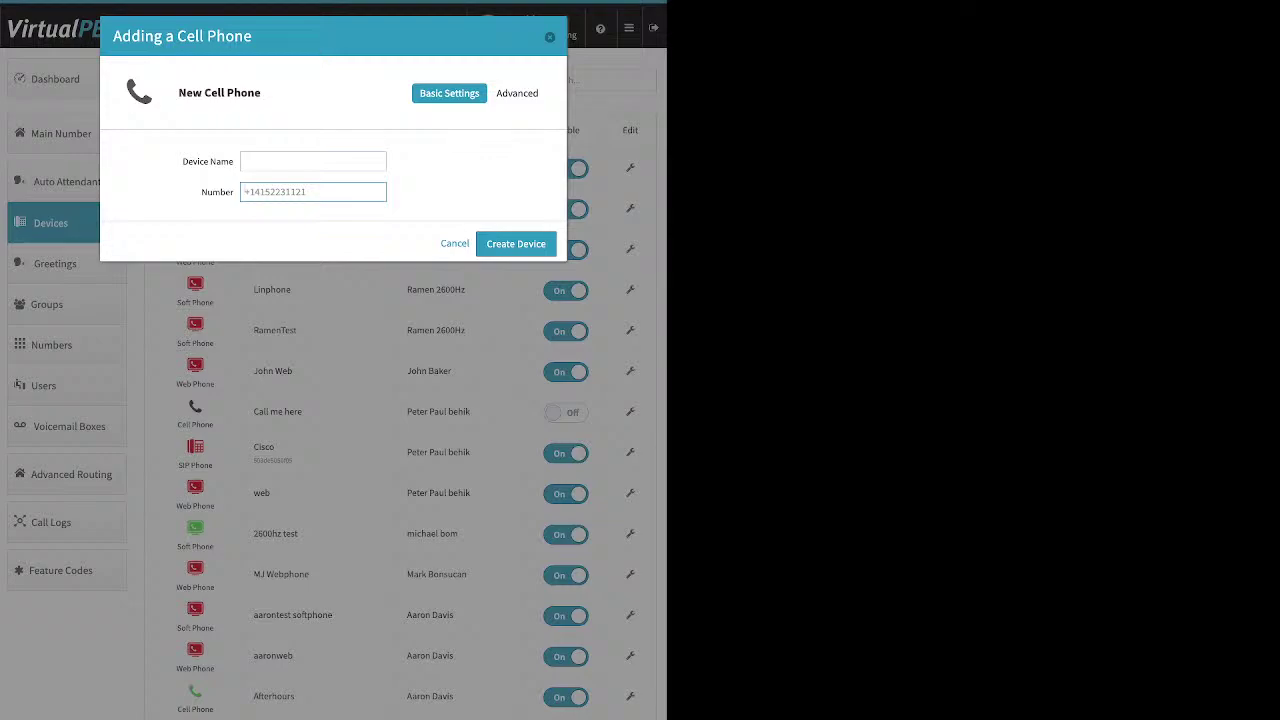
click(550, 37)
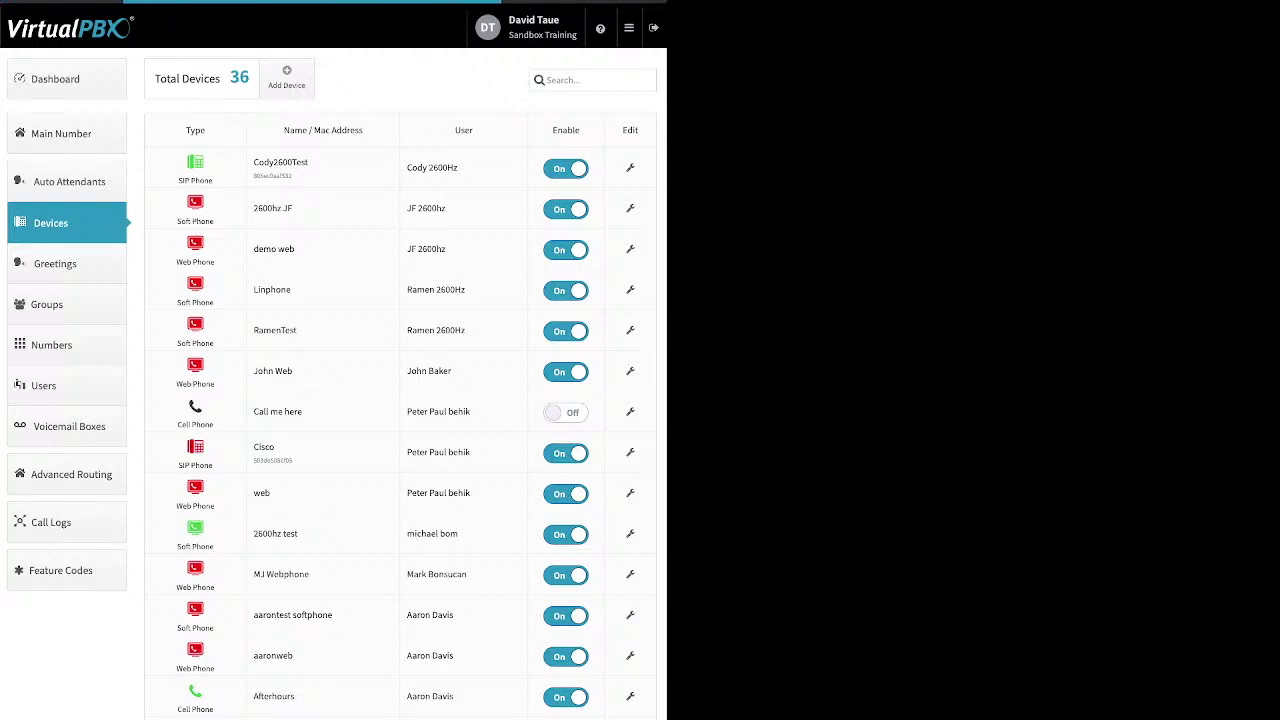
Step: View the advanced options of the Afterhours cell phone, and temporarily enable the use of the cellphone's voicemail
click(630, 696)
click(520, 93)
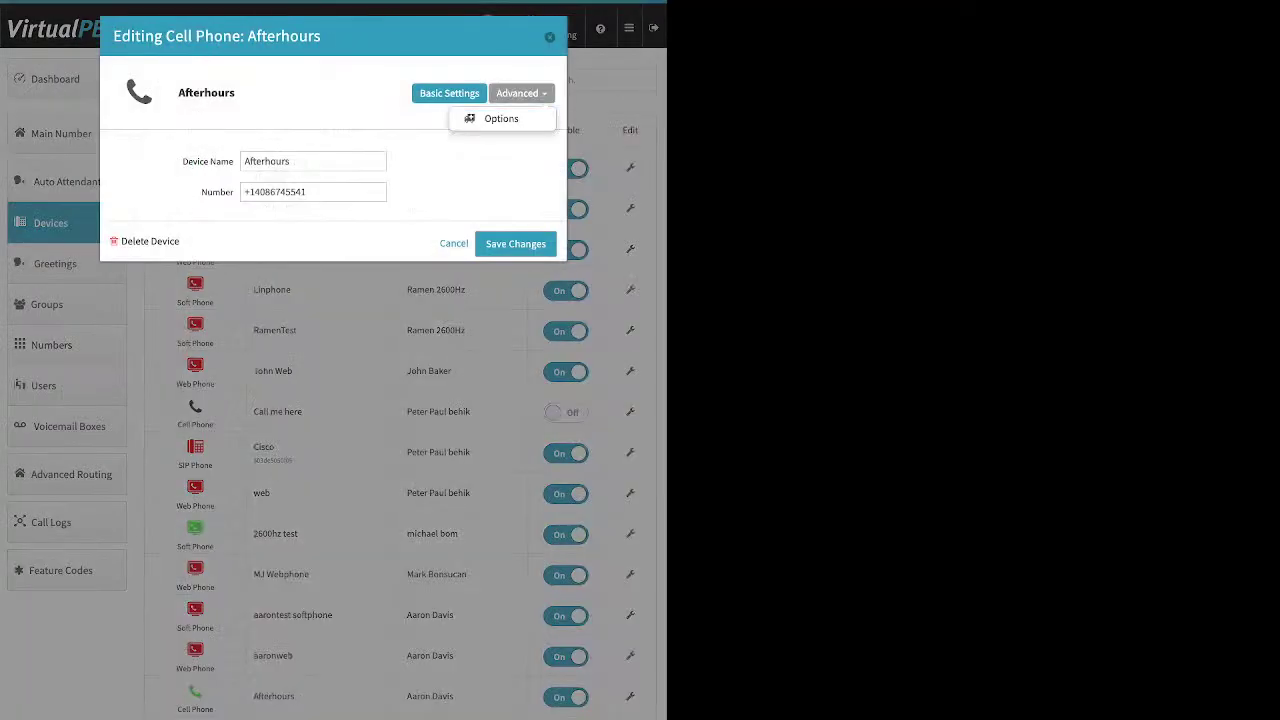
click(501, 118)
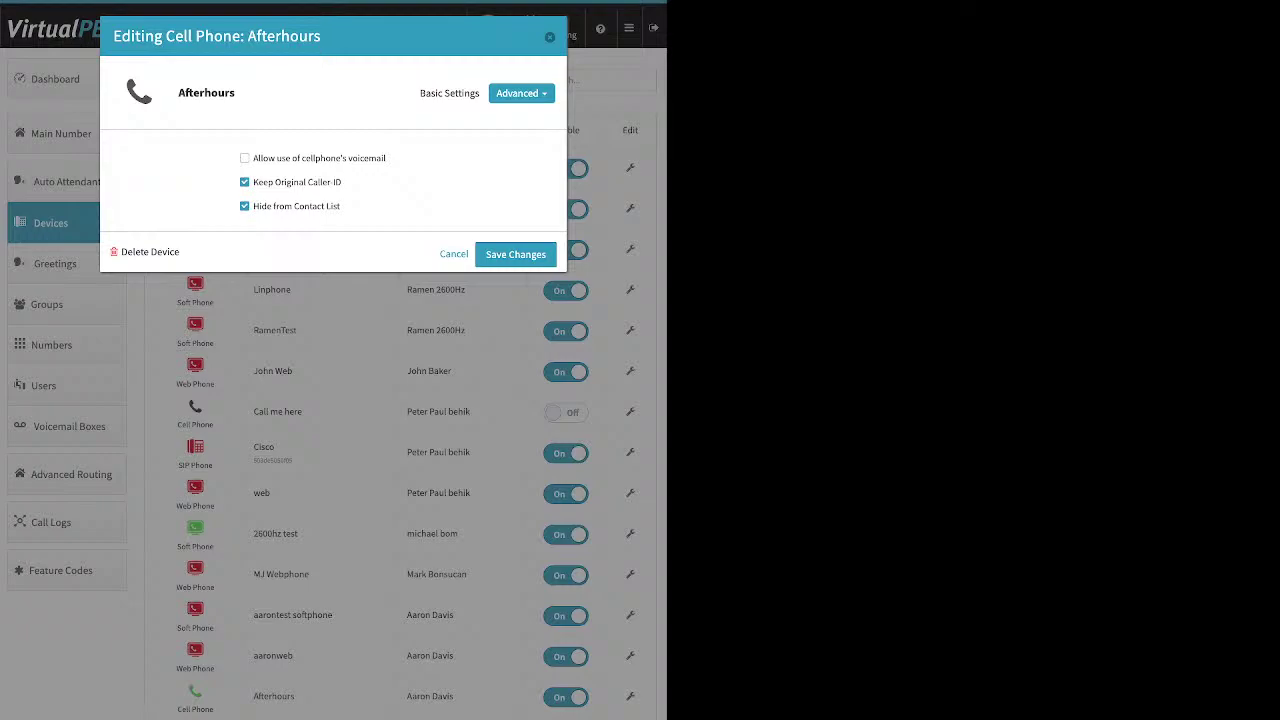
drag(387, 158, 251, 158)
click(386, 158)
click(245, 158)
drag(387, 158, 268, 158)
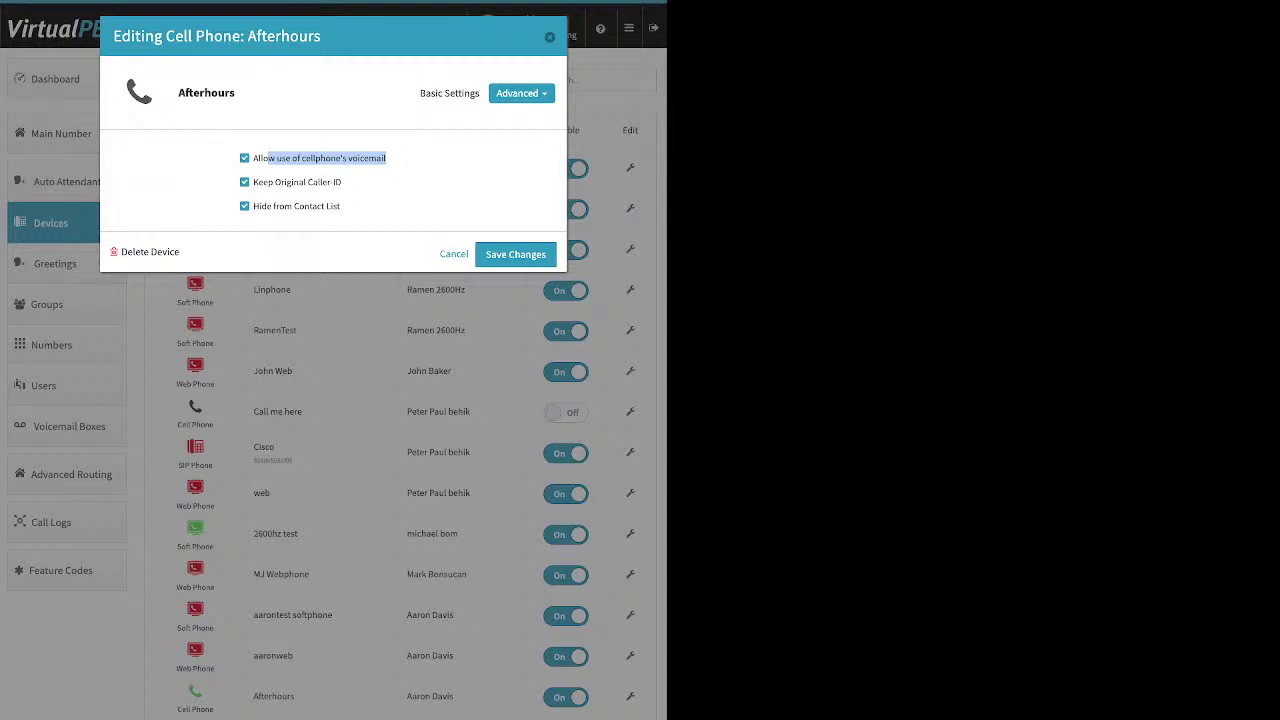
click(386, 158)
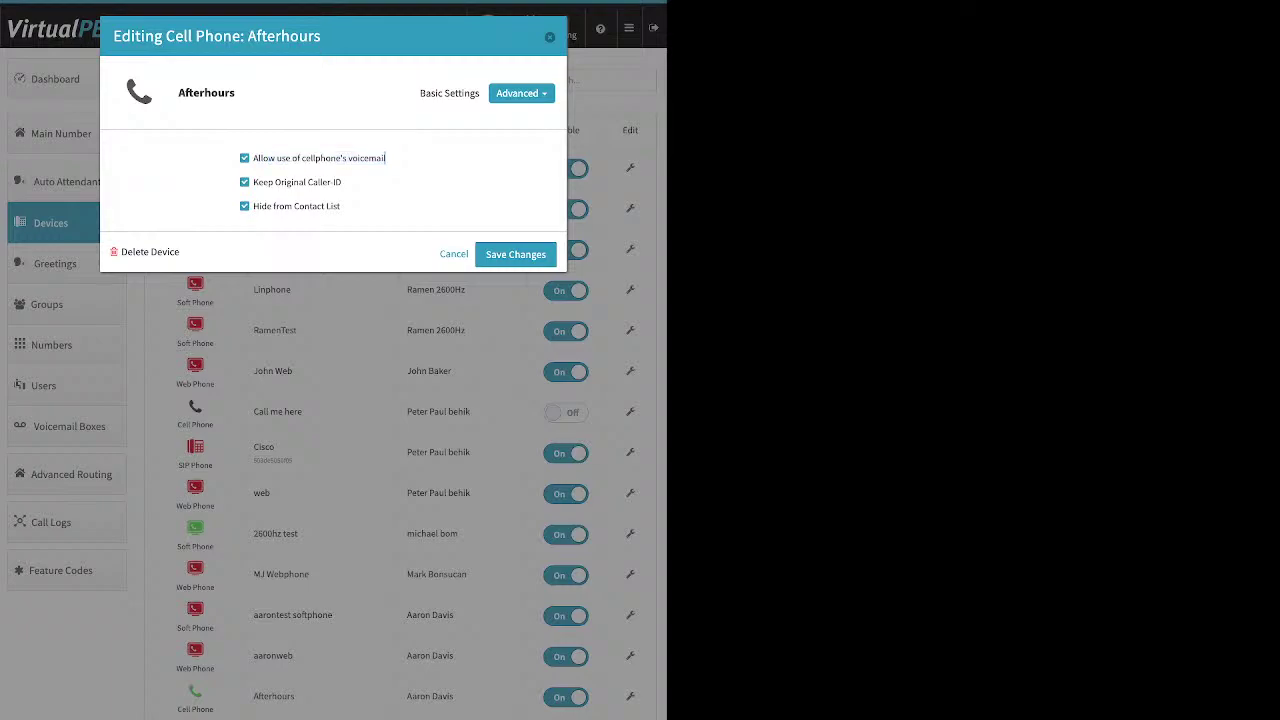
click(385, 158)
Step: Turn off Keep Original Caller-ID for the Afterhours cell phone, and cancel the edit without saving
drag(342, 182, 252, 182)
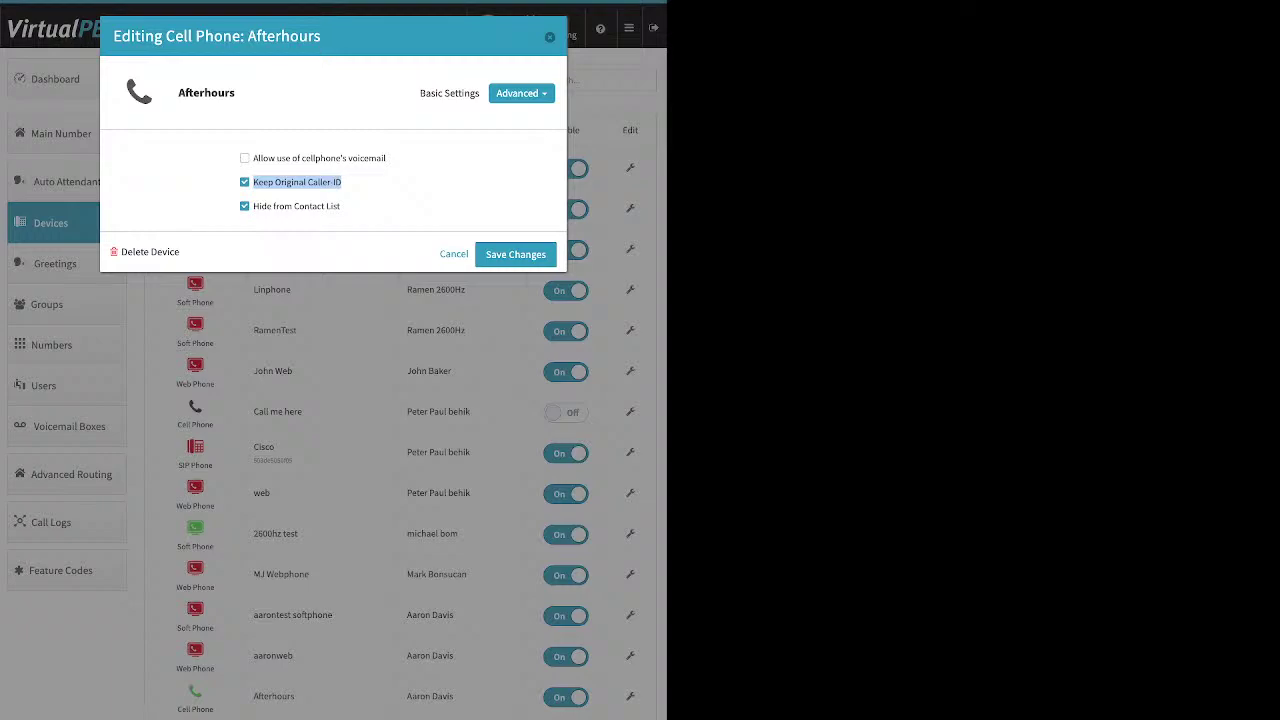
click(400, 186)
click(245, 182)
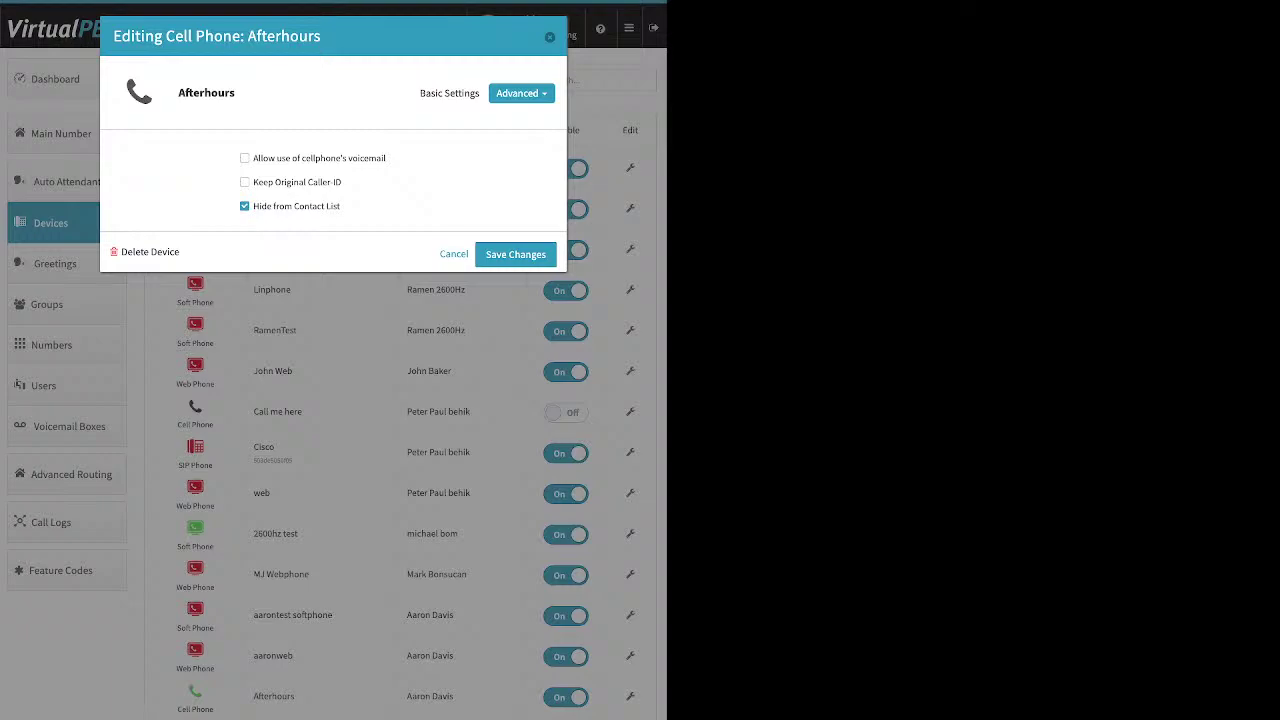
click(454, 254)
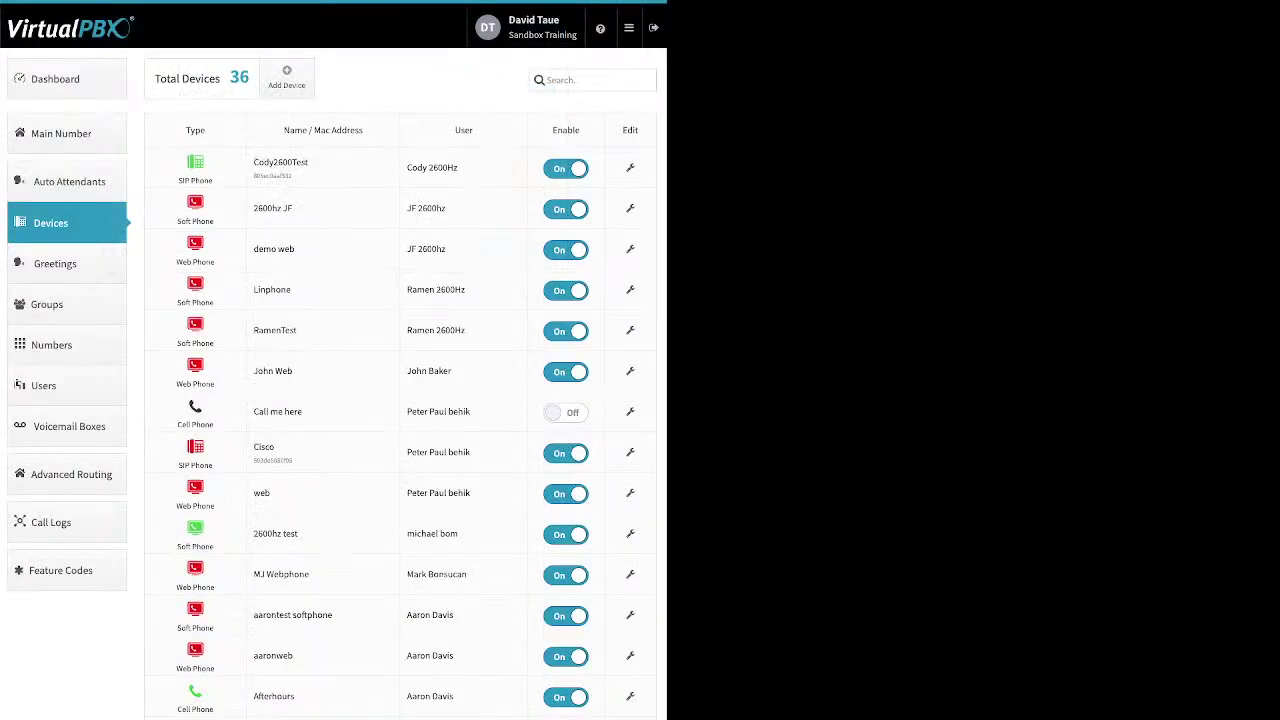
Step: View the Company Caller ID settings from the Dashboard, close them without saving, and return to the device list
click(55, 79)
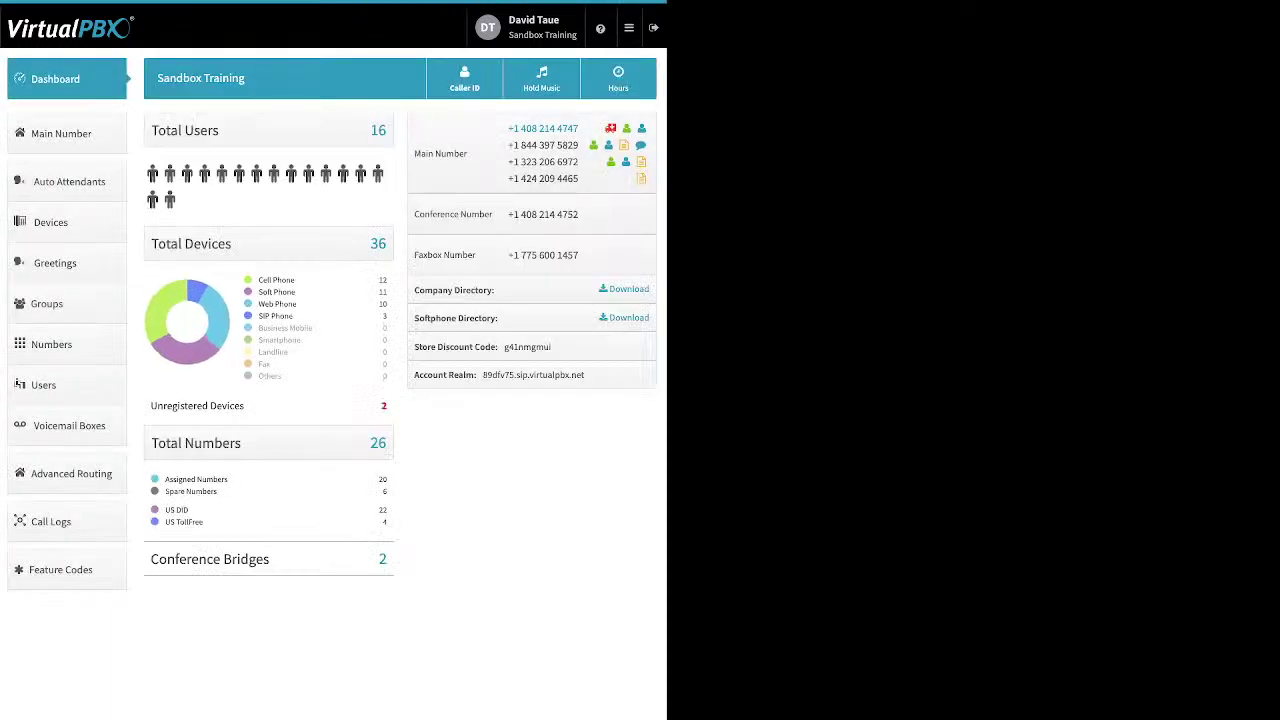
click(464, 78)
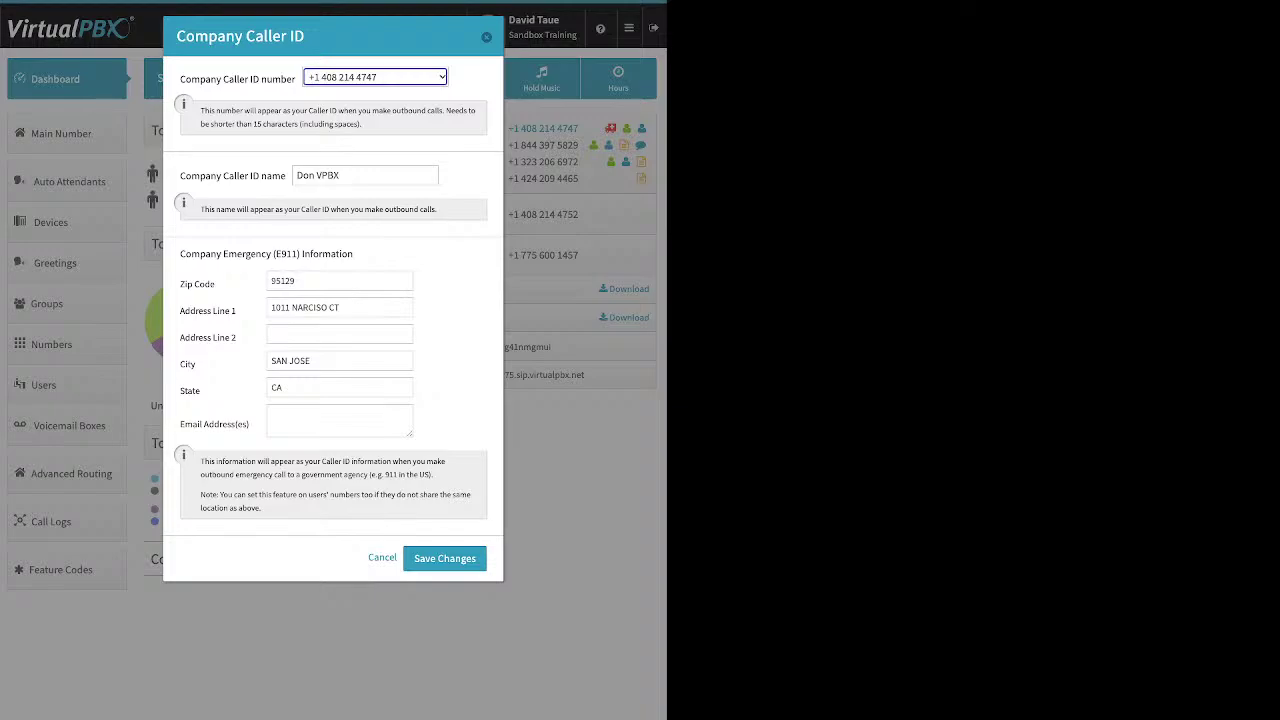
click(486, 37)
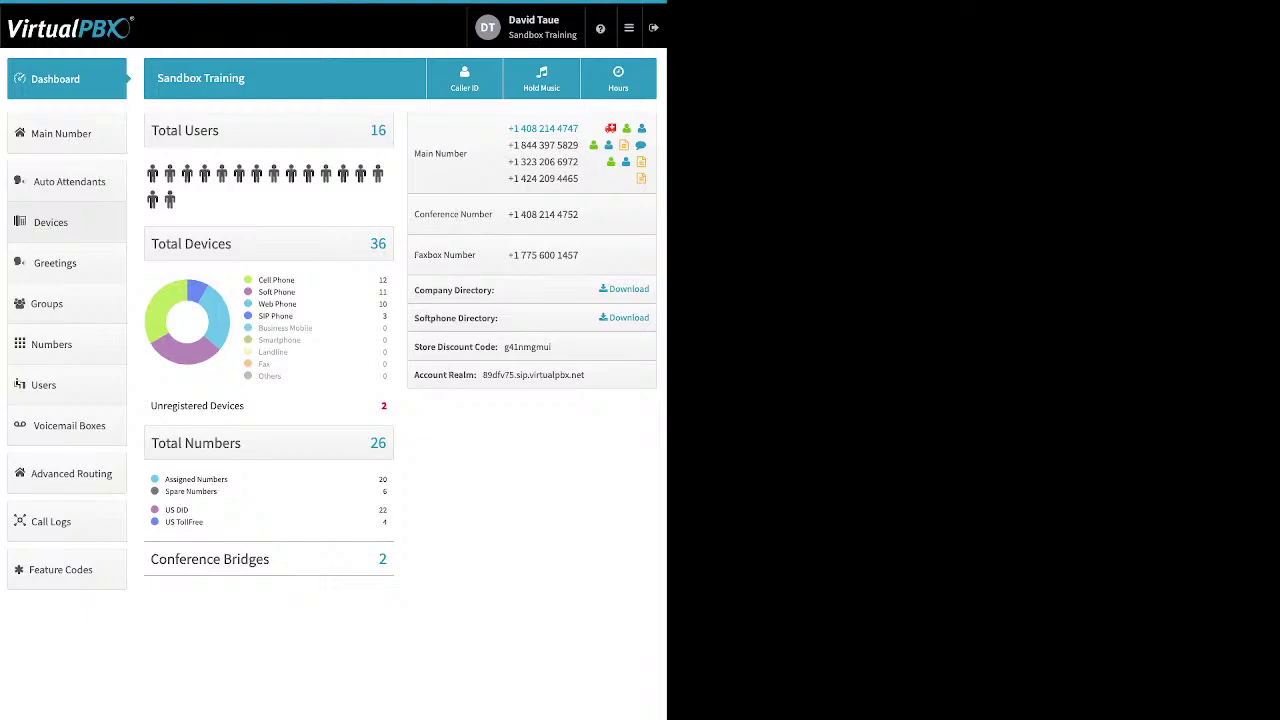
click(55, 222)
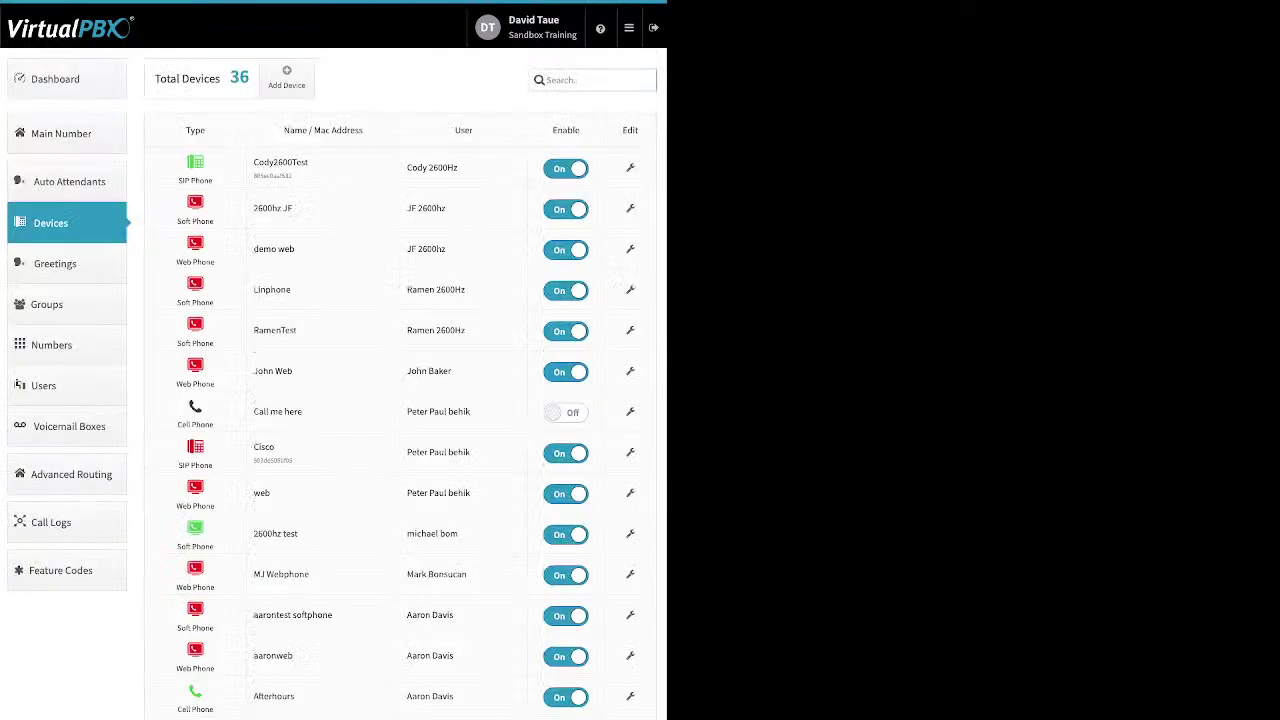
Step: View the new softphone form's emergency notice, SIP username, SIP password and realm, and close the form without creating the device
click(286, 78)
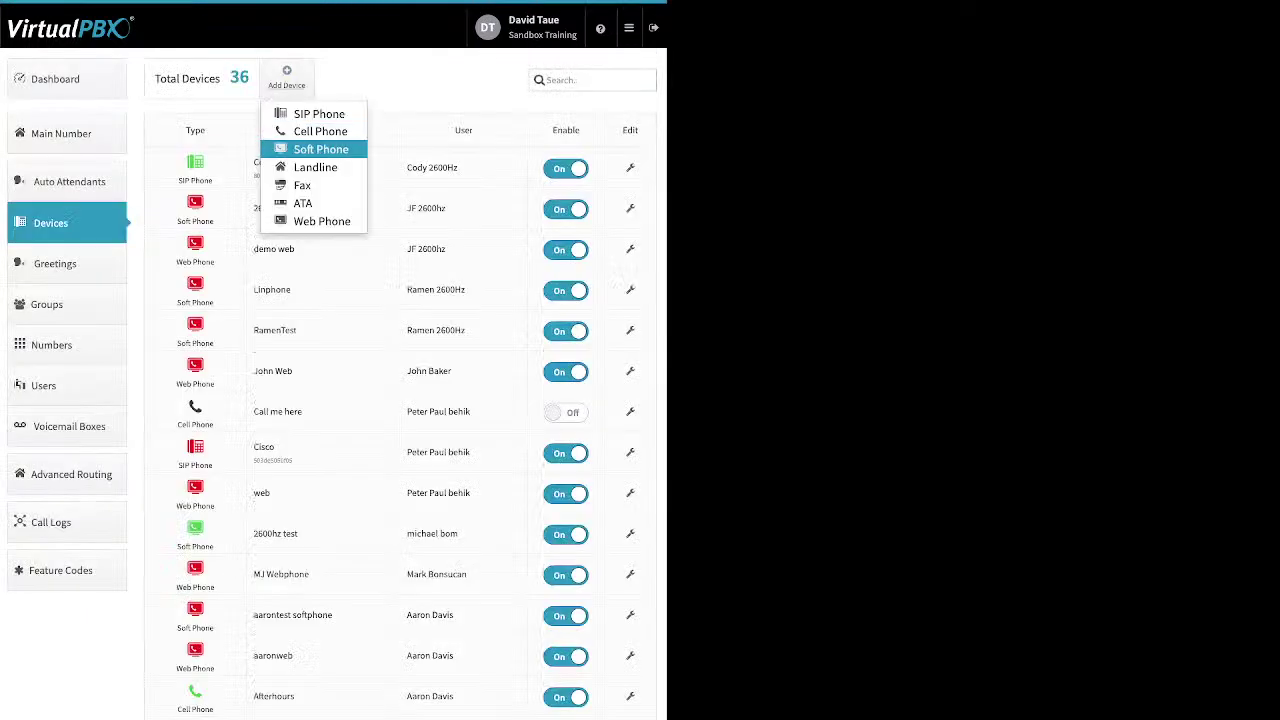
click(320, 149)
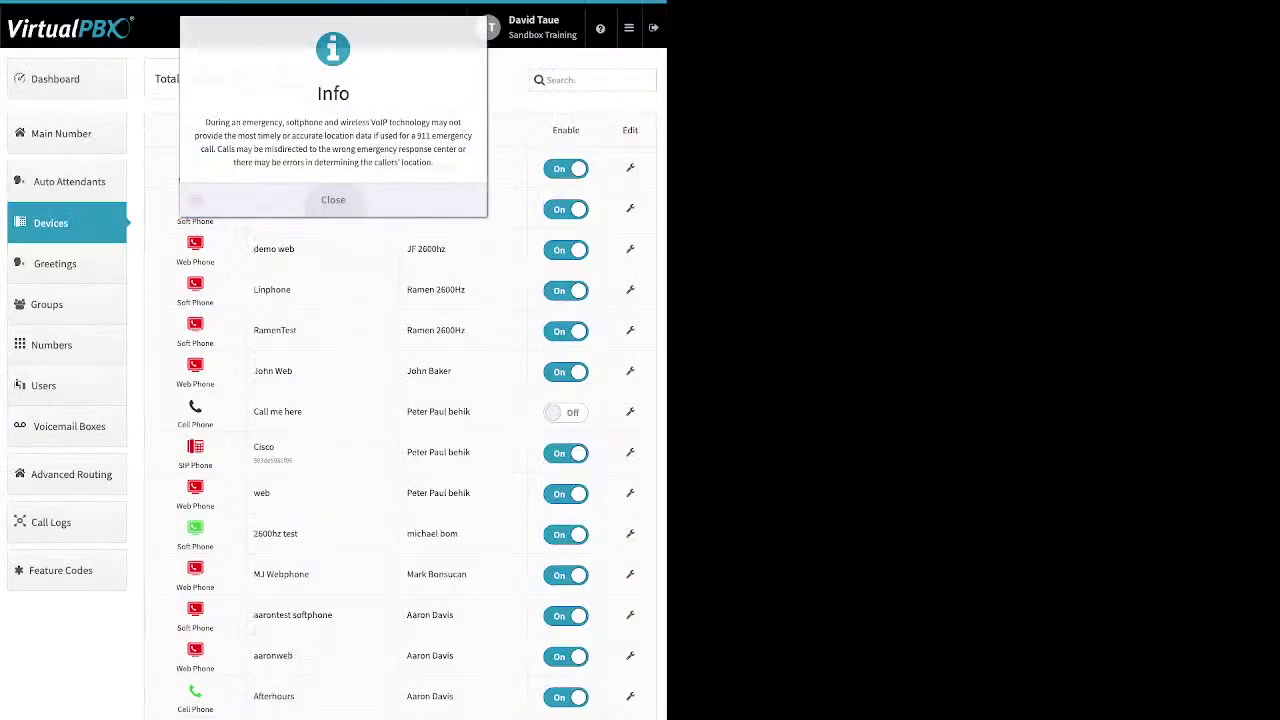
click(333, 199)
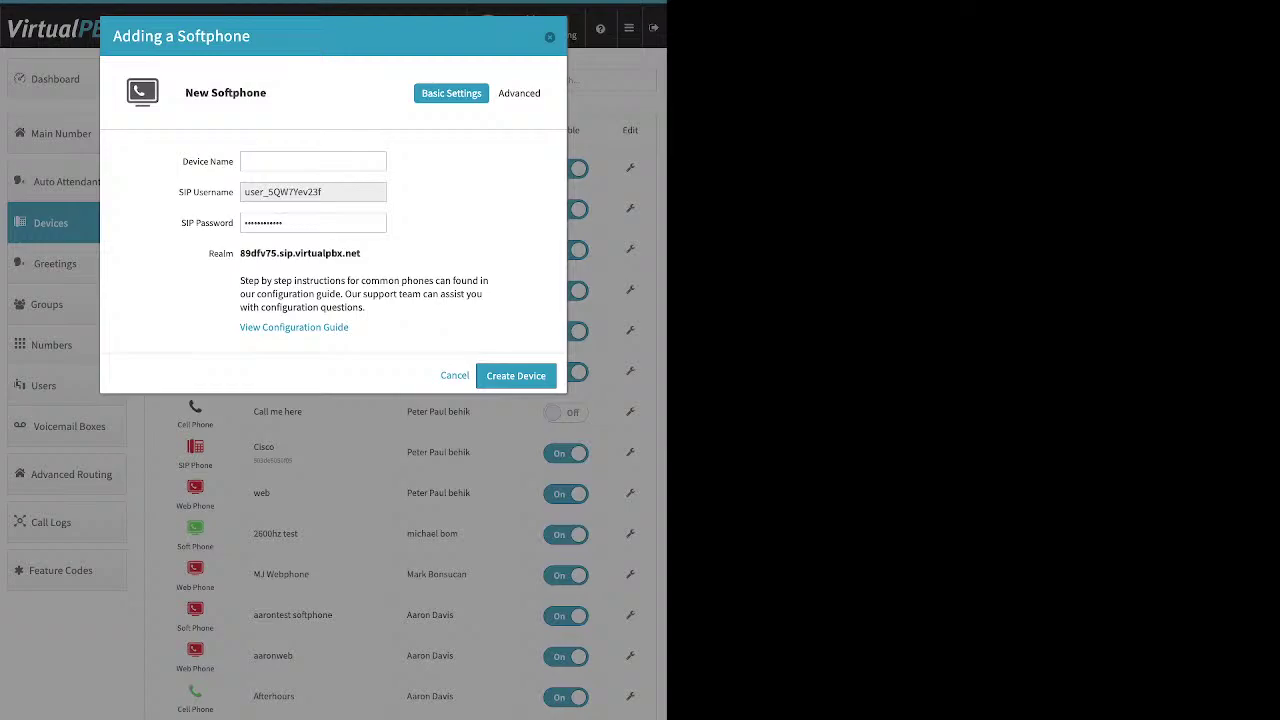
click(312, 161)
drag(321, 191, 244, 191)
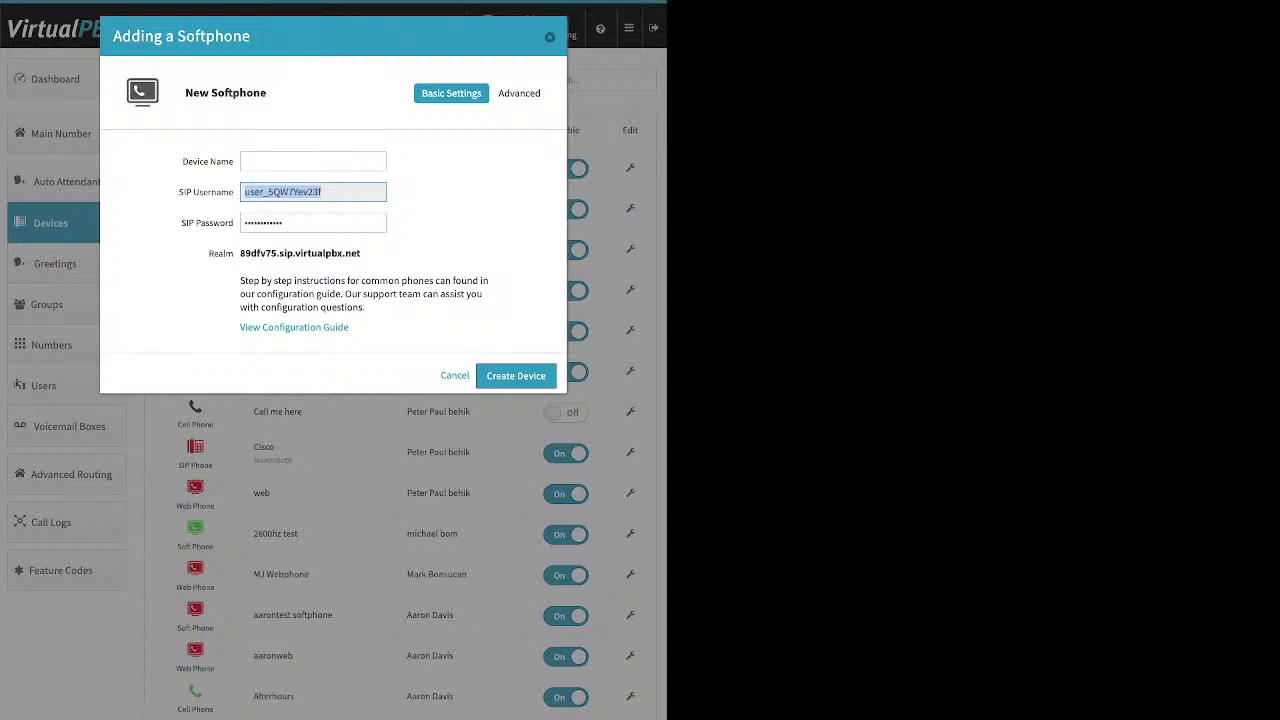
click(314, 222)
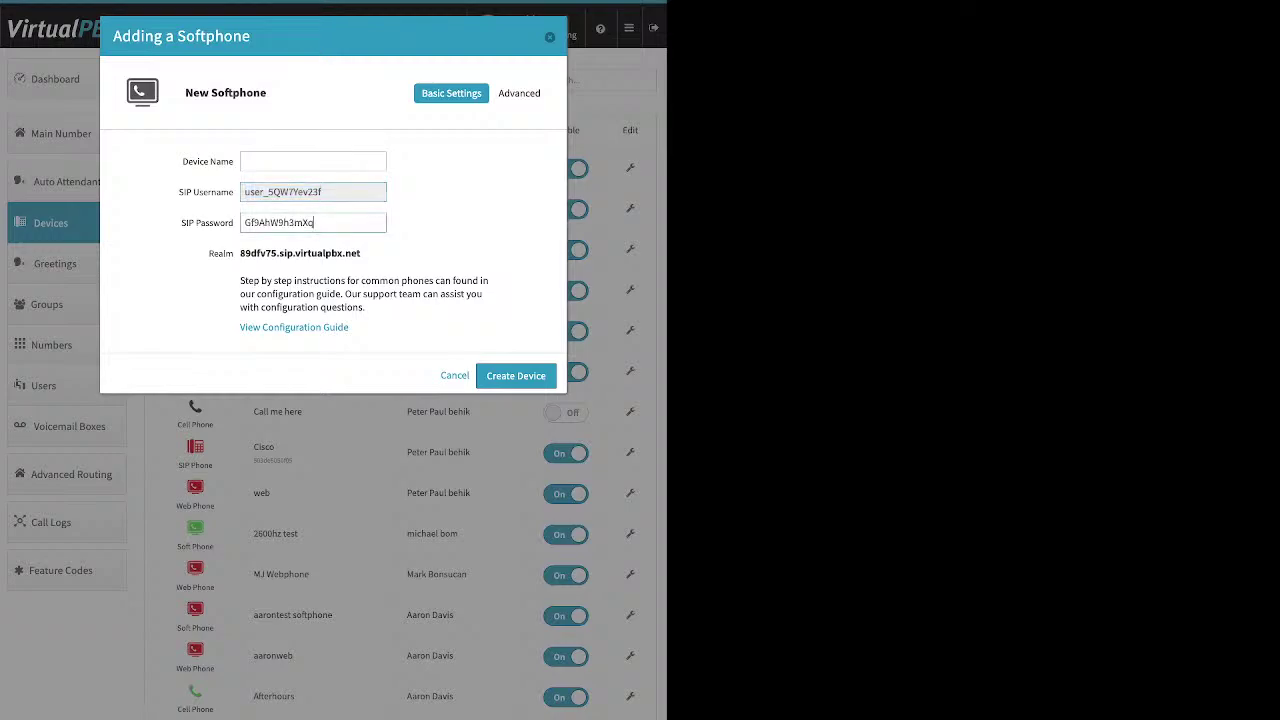
key(ctrl+a)
drag(361, 253, 240, 253)
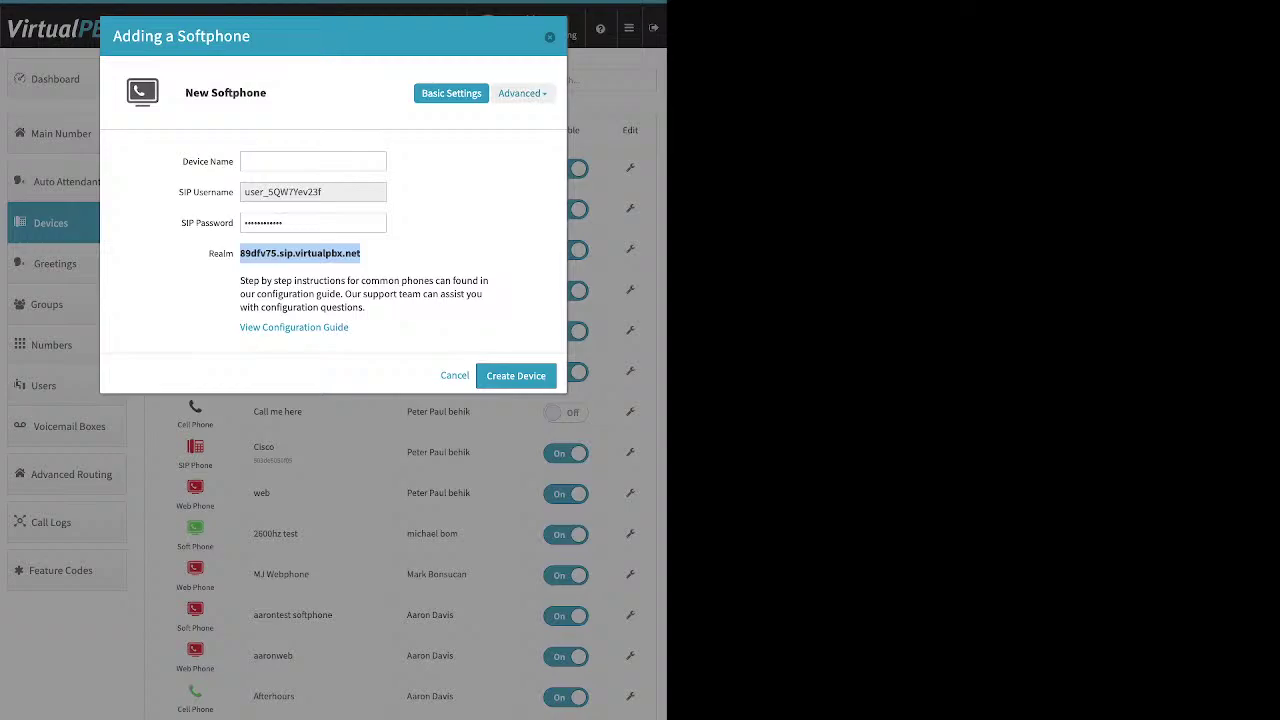
click(549, 37)
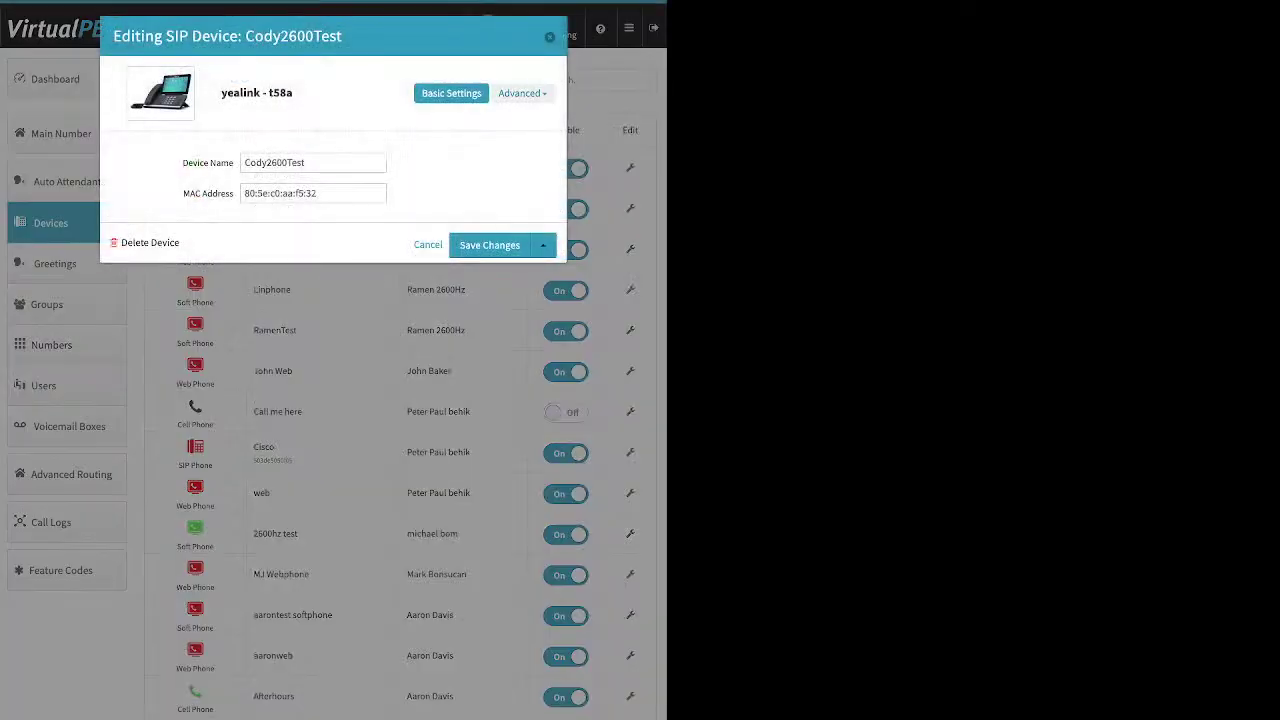
Step: View the audio codec and call restriction settings of the Yealink T58A SIP phone
click(522, 93)
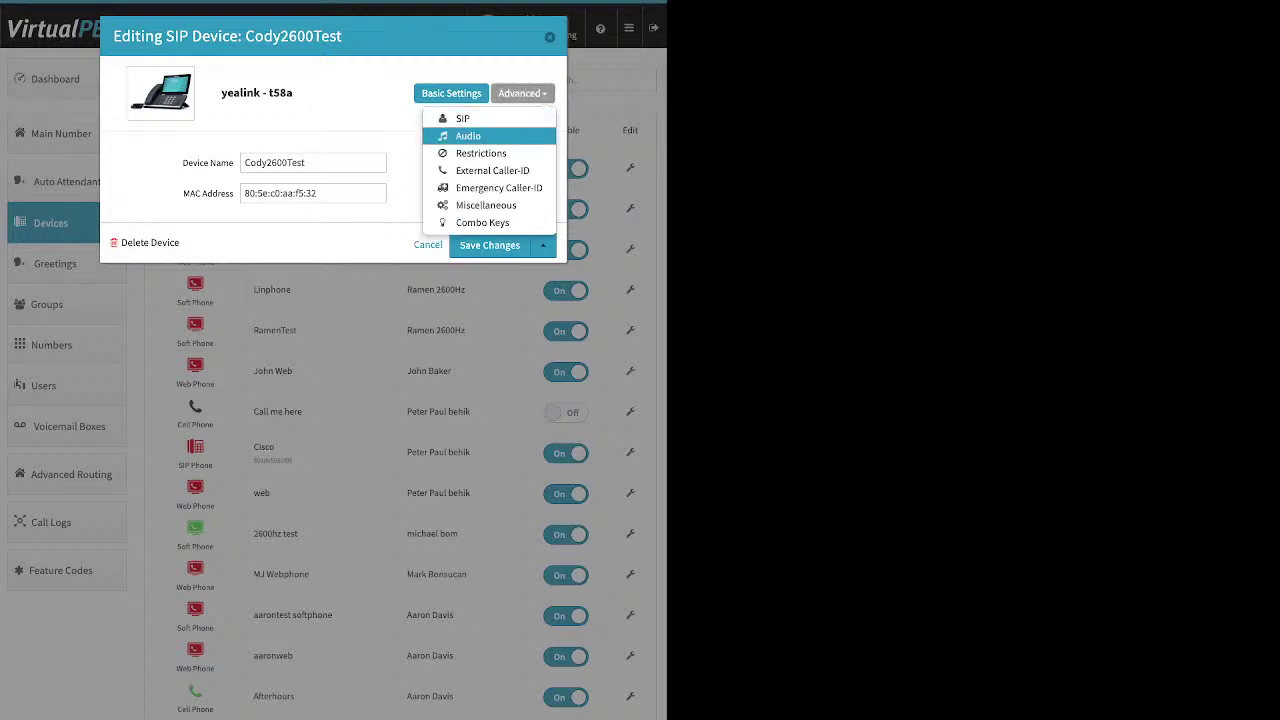
click(468, 136)
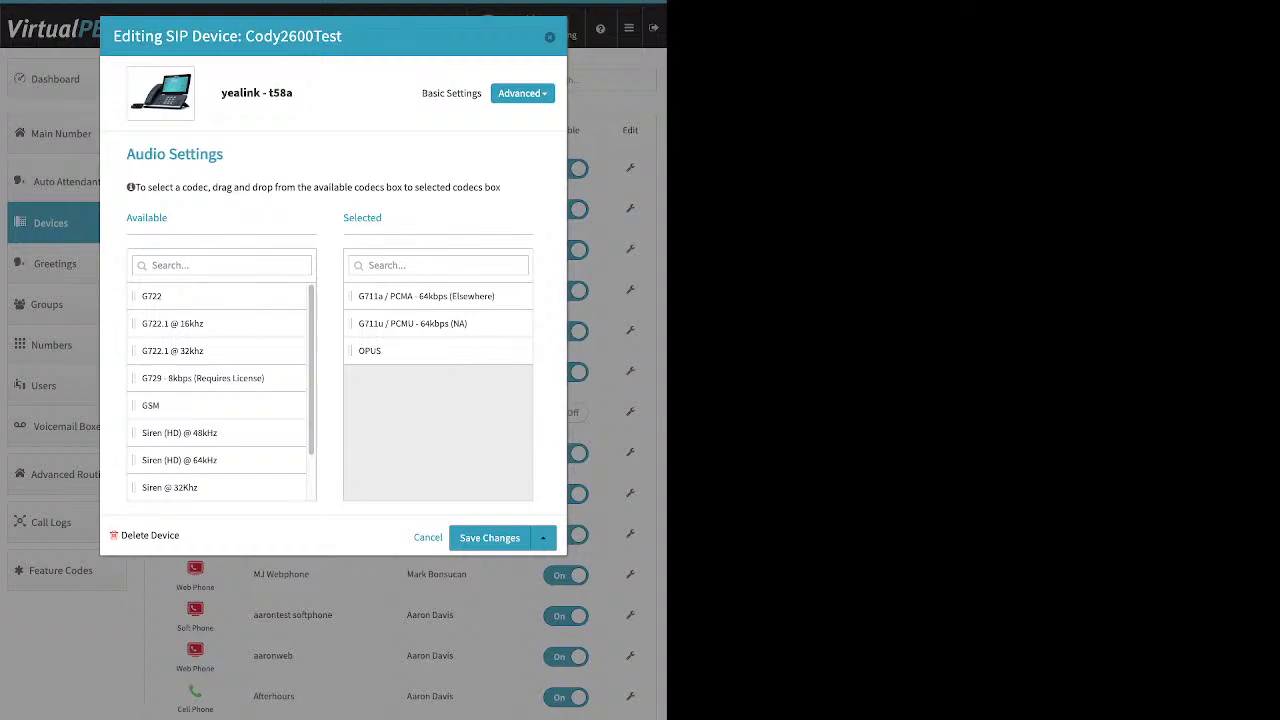
click(522, 93)
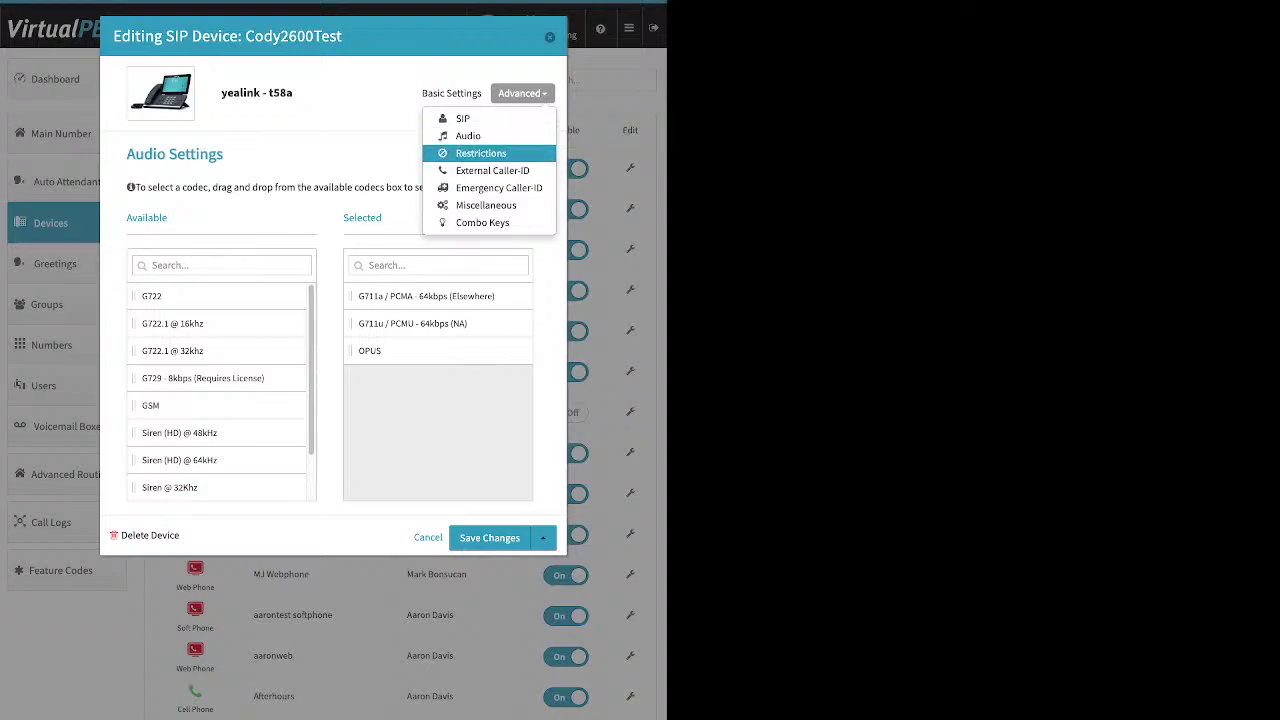
click(481, 153)
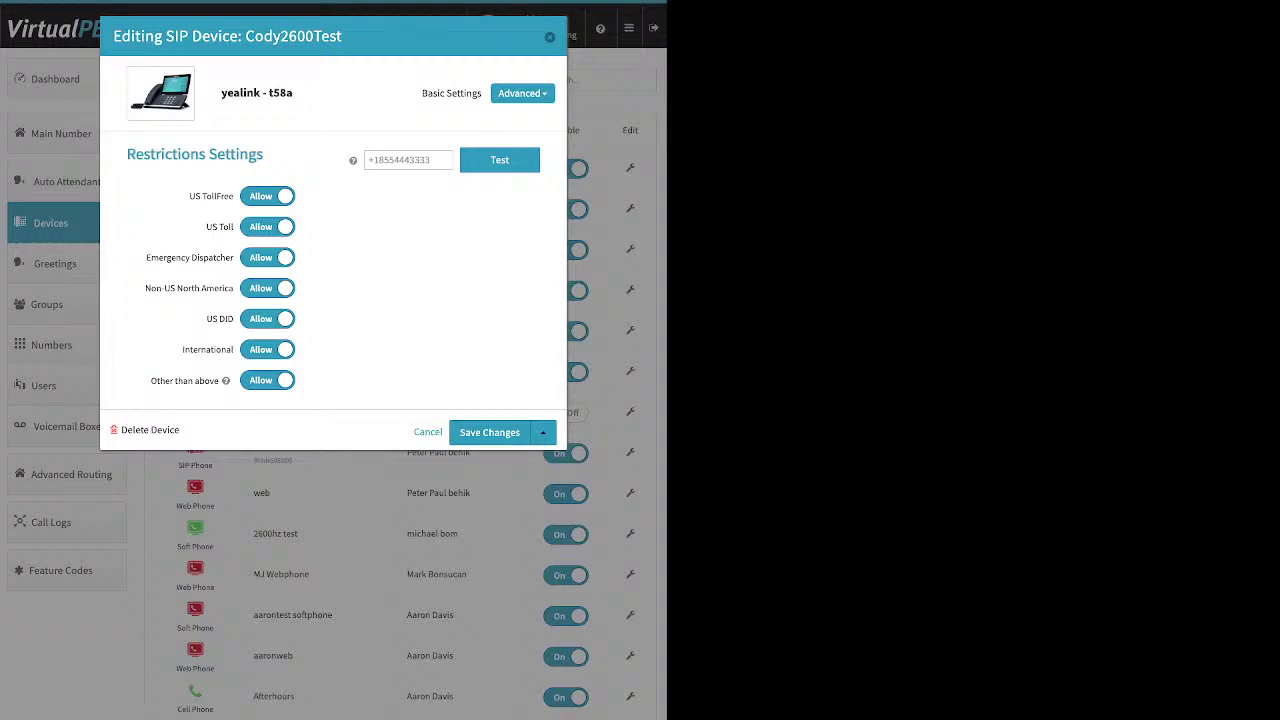
Step: View the External Caller-ID and Emergency Caller-ID number settings of the Yealink T58A SIP phone, and close the editor without saving
click(521, 93)
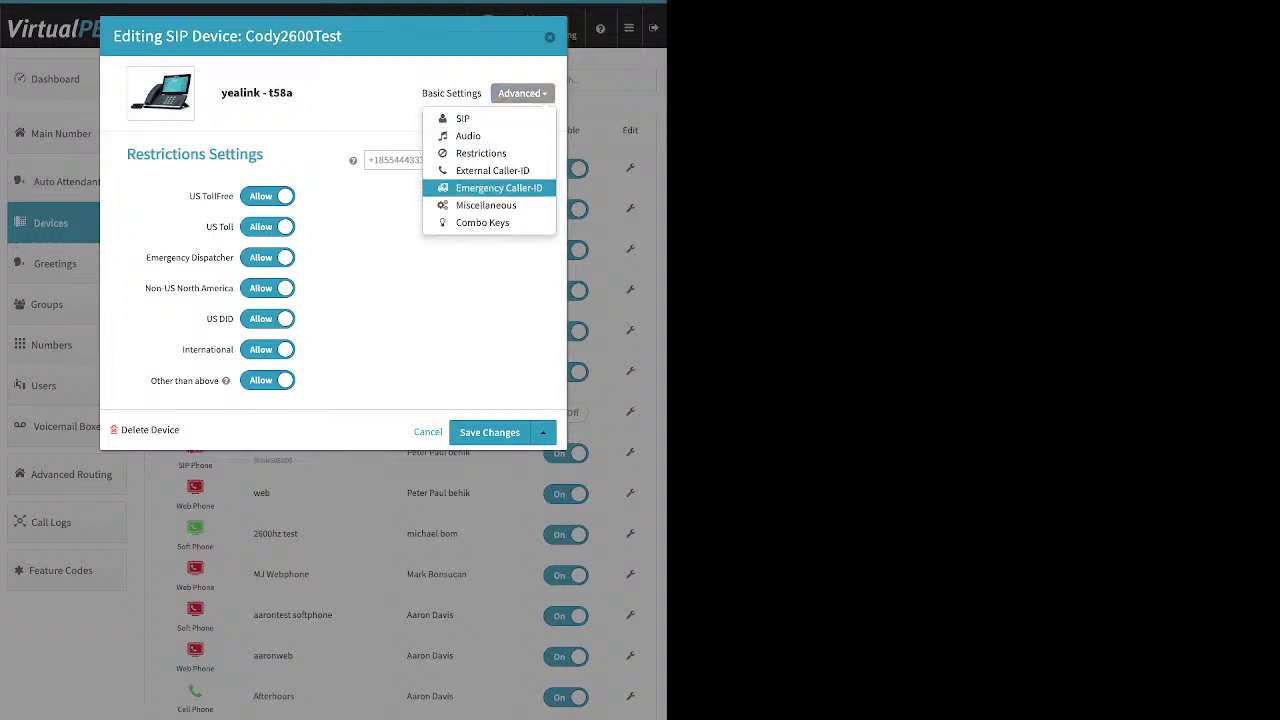
click(492, 170)
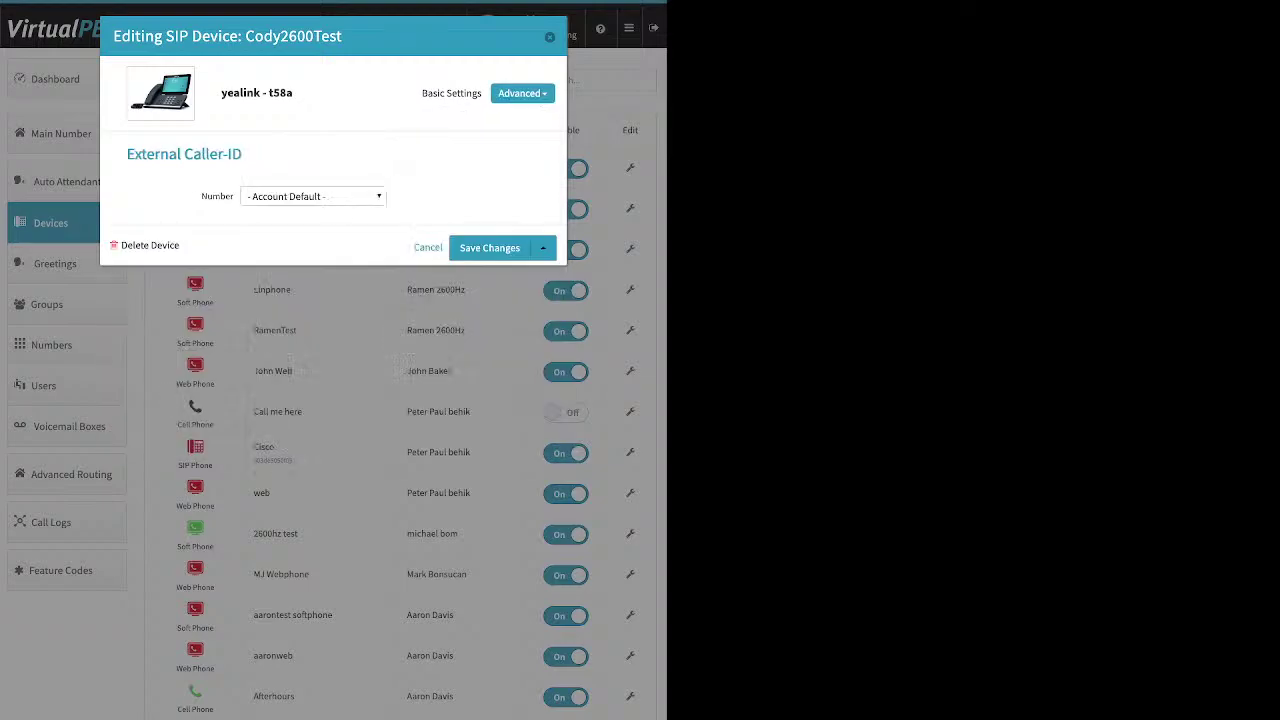
click(313, 197)
click(313, 197)
click(522, 93)
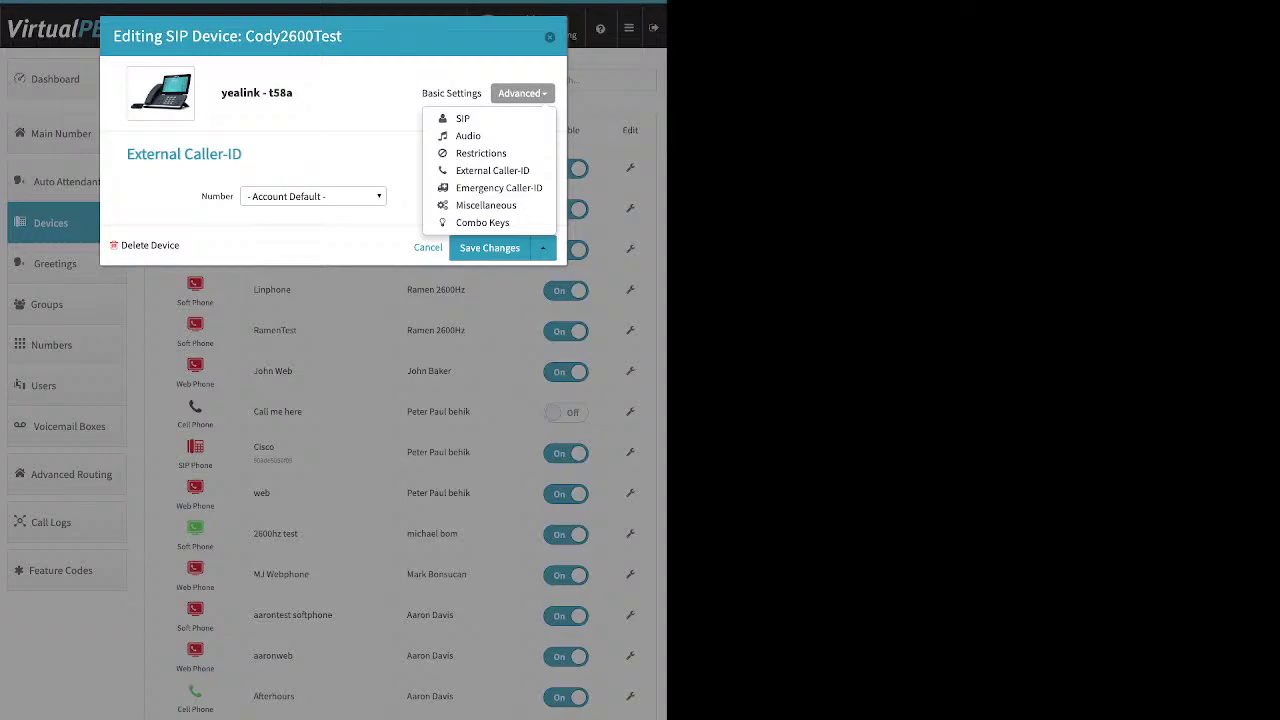
click(498, 187)
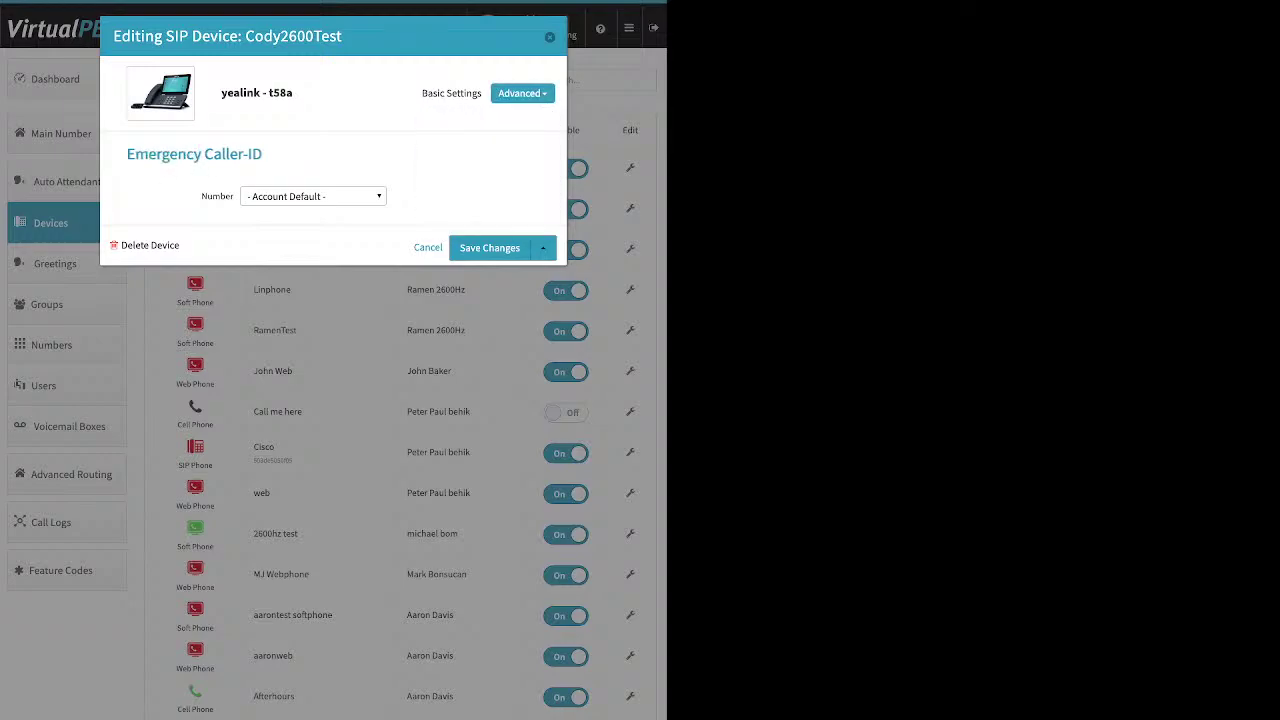
click(549, 37)
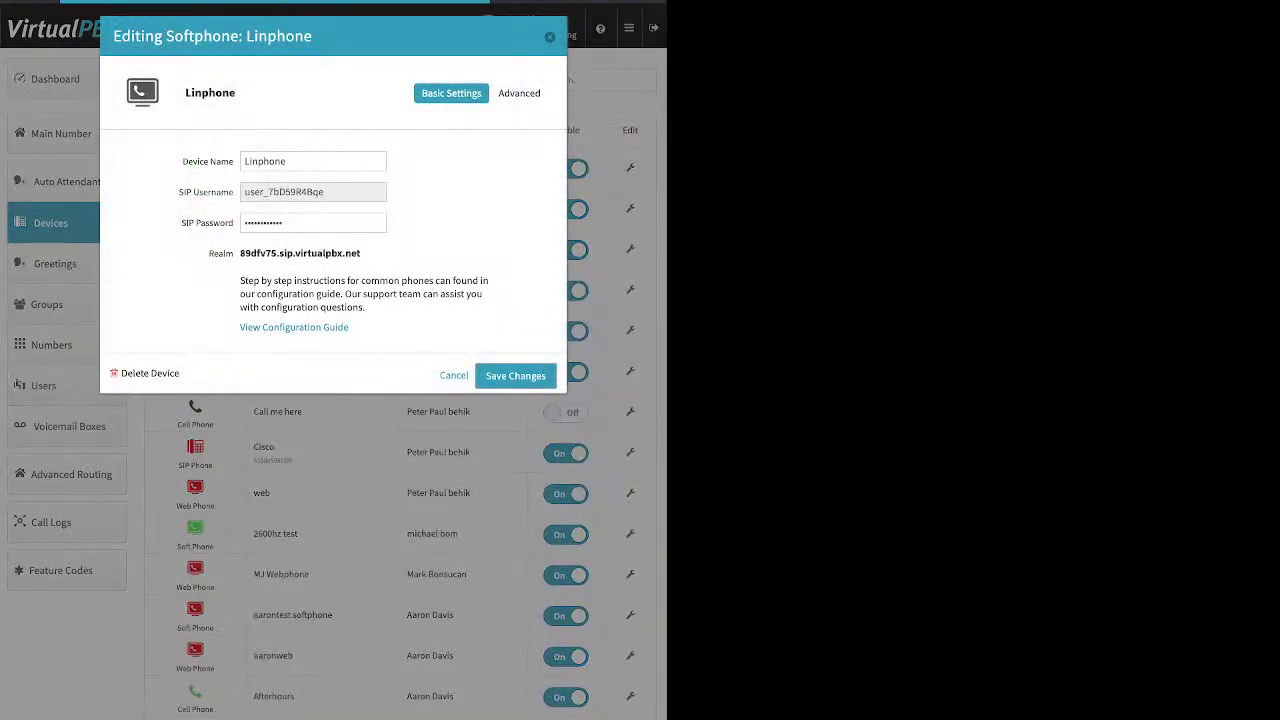
Step: View the Audio, External Caller-ID and Emergency Caller-ID settings of the Linphone softphone
click(520, 93)
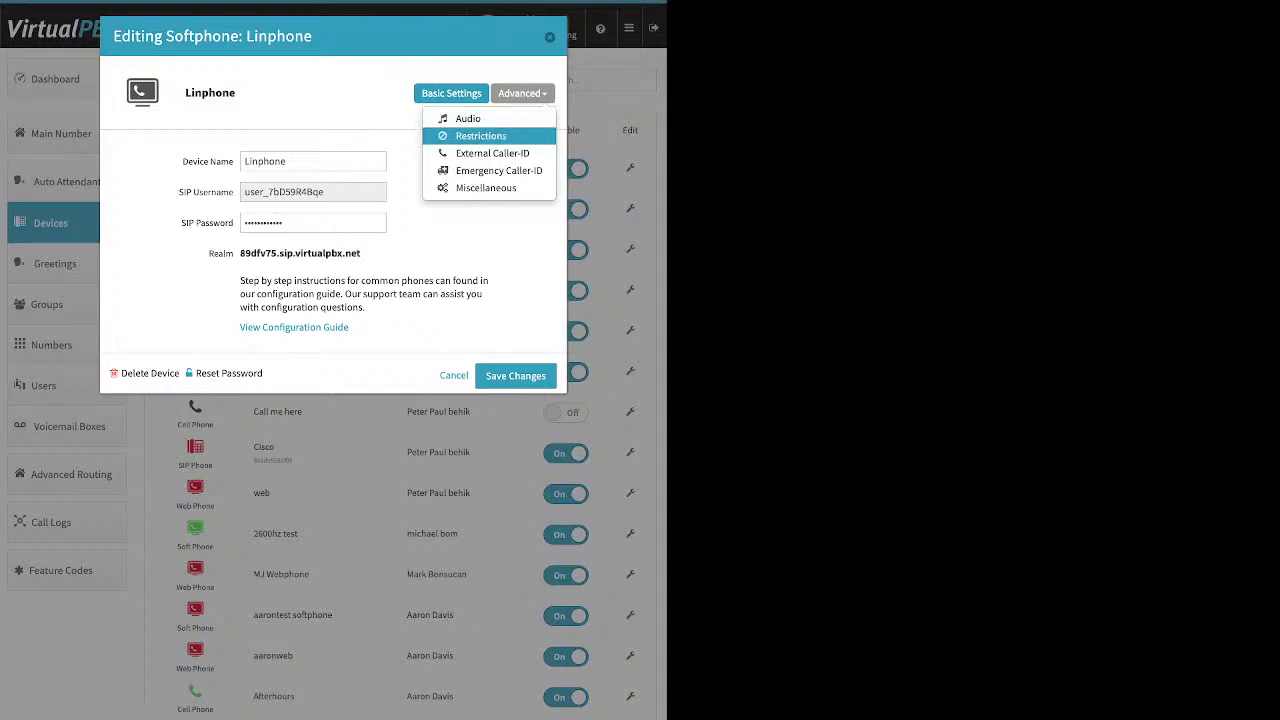
click(468, 118)
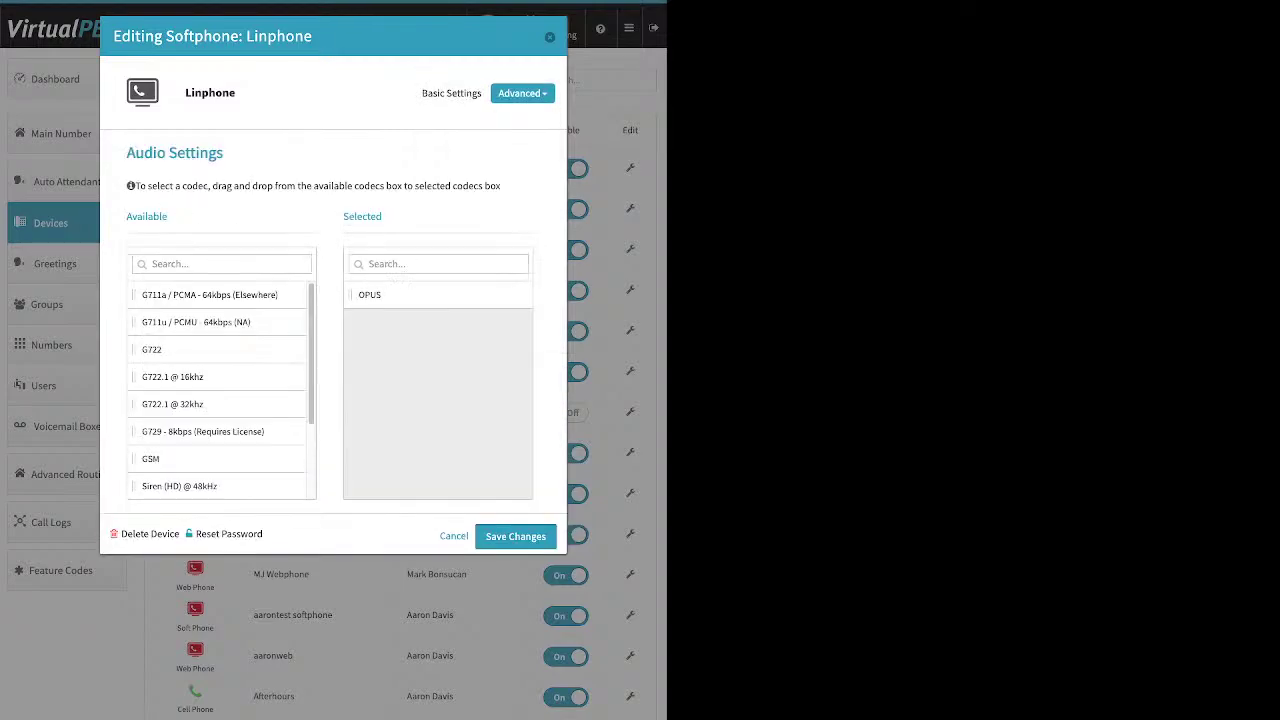
click(520, 93)
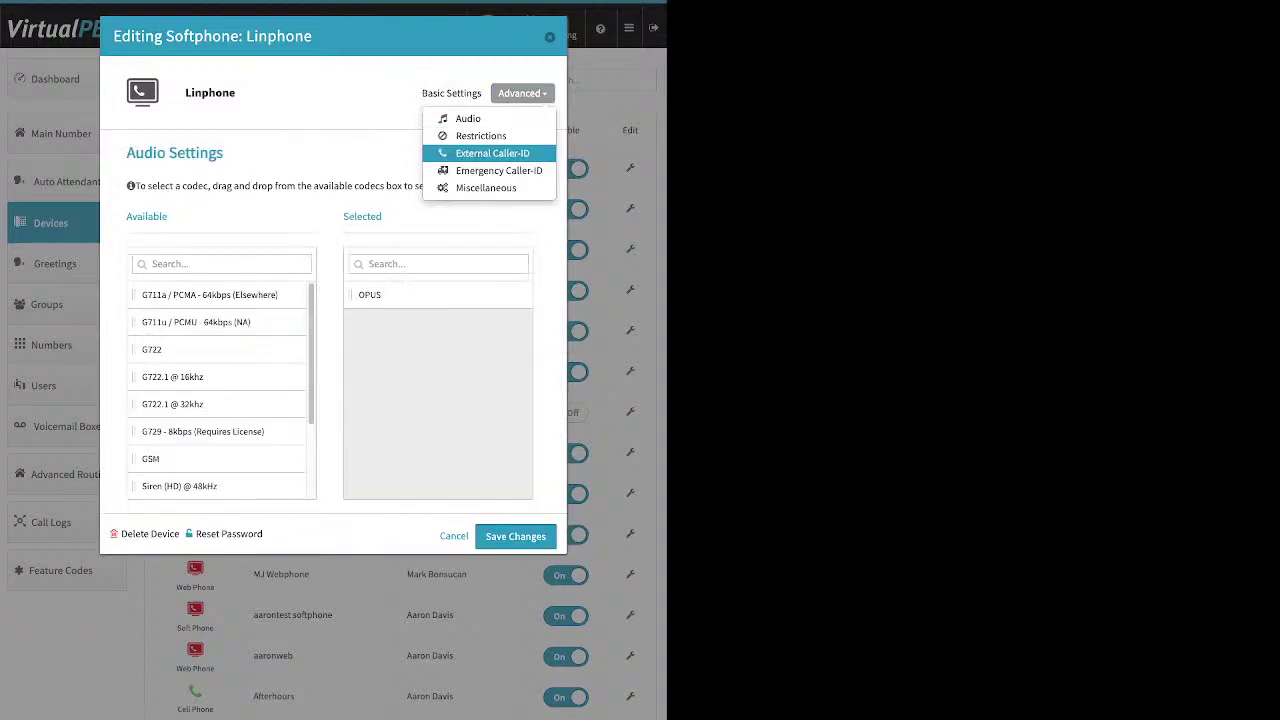
click(492, 153)
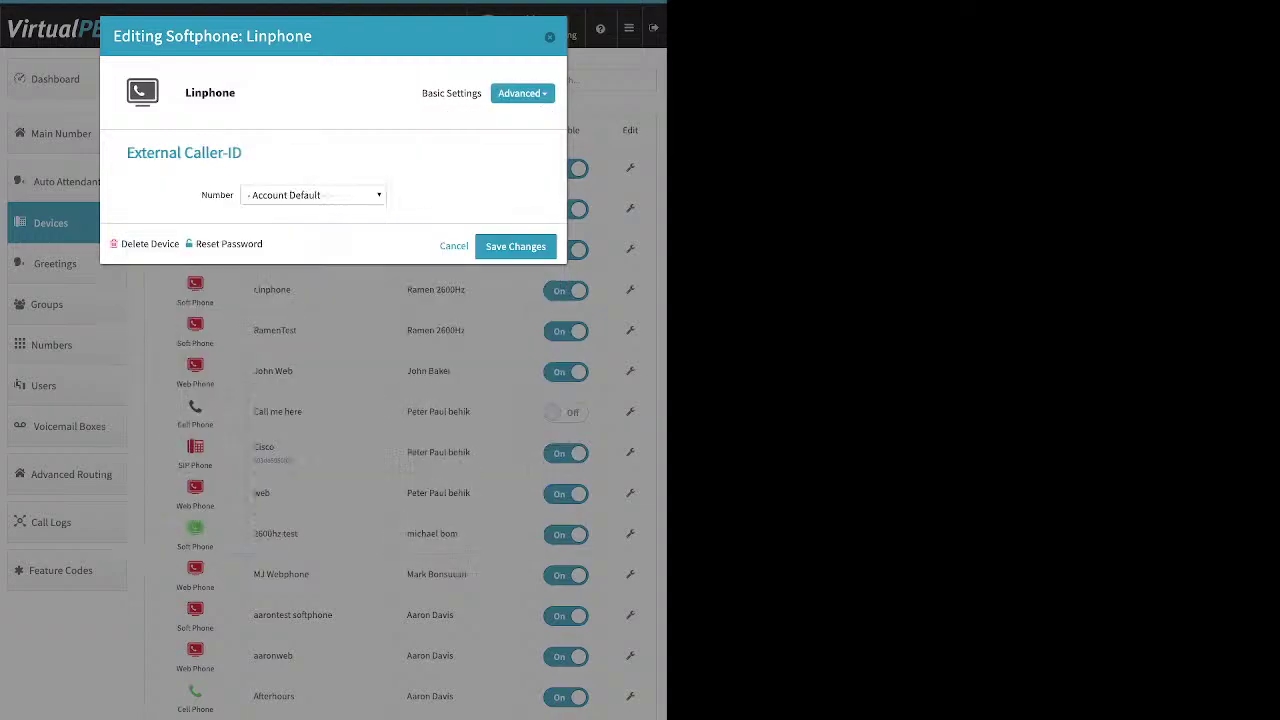
click(520, 93)
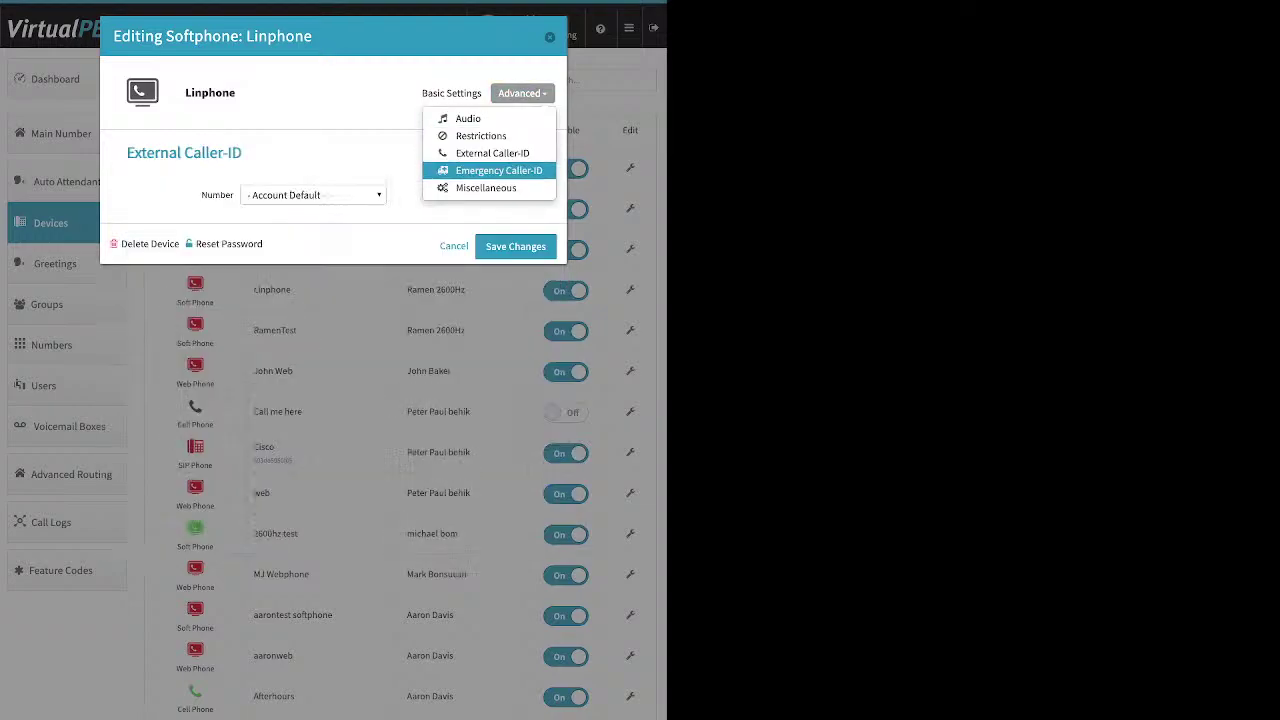
click(498, 170)
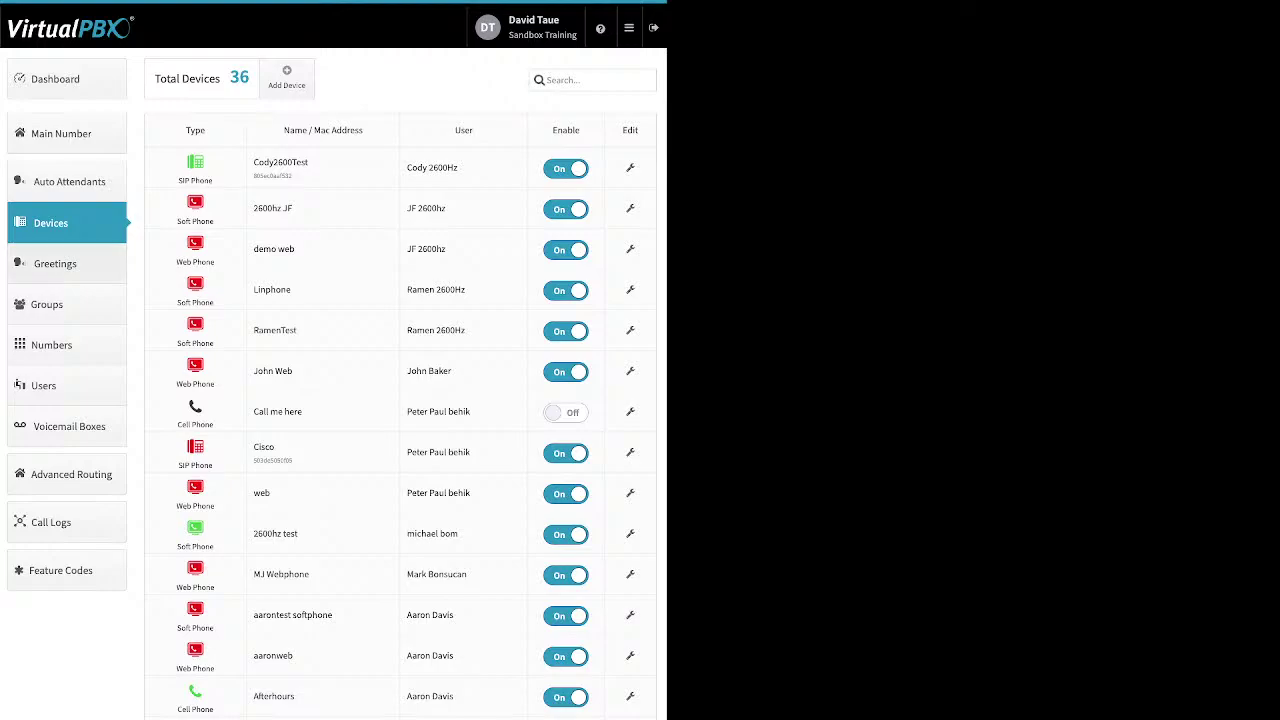
Step: Open the Greetings list and examine the Upload, Tts and Recording source types
click(55, 263)
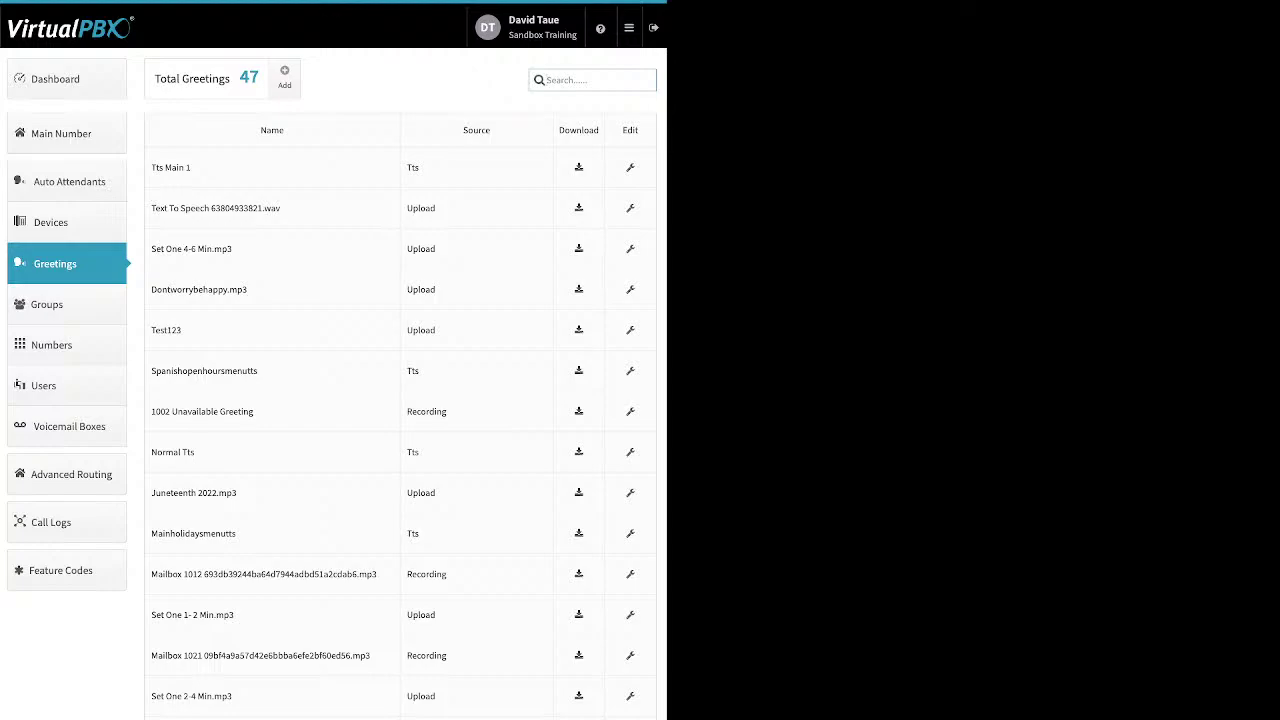
drag(437, 209, 406, 209)
drag(421, 168, 406, 168)
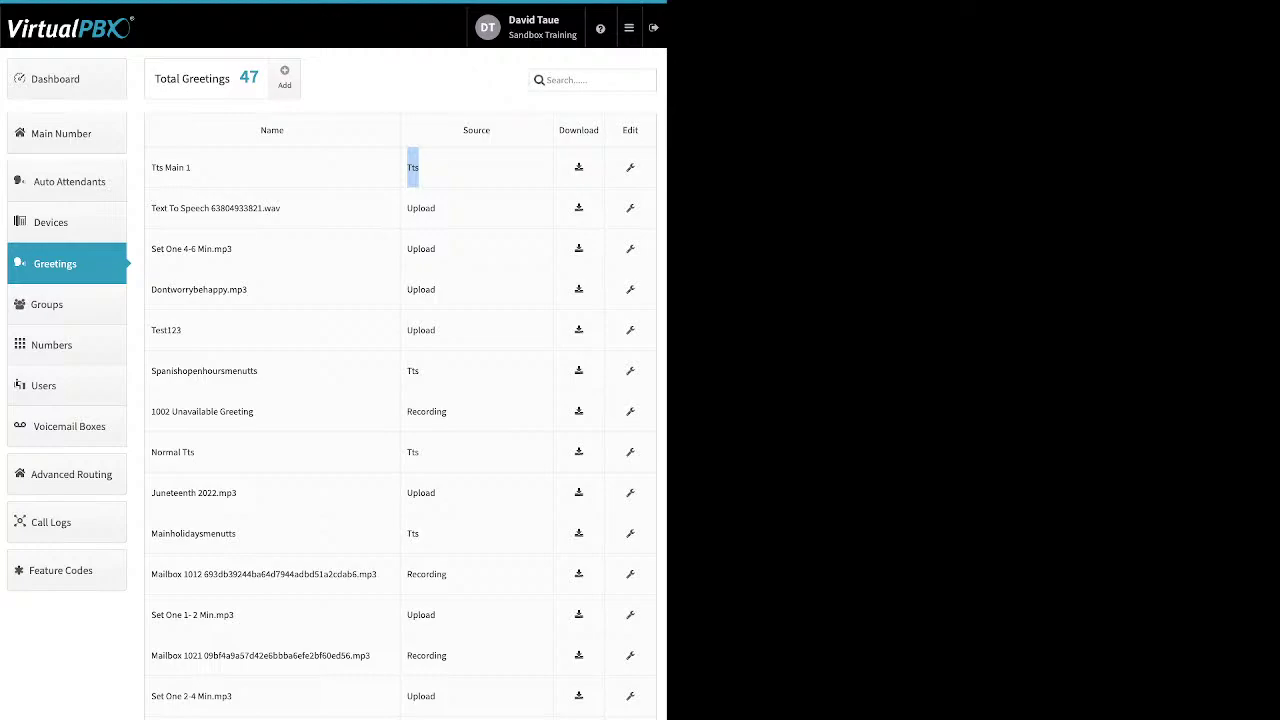
drag(448, 411, 406, 411)
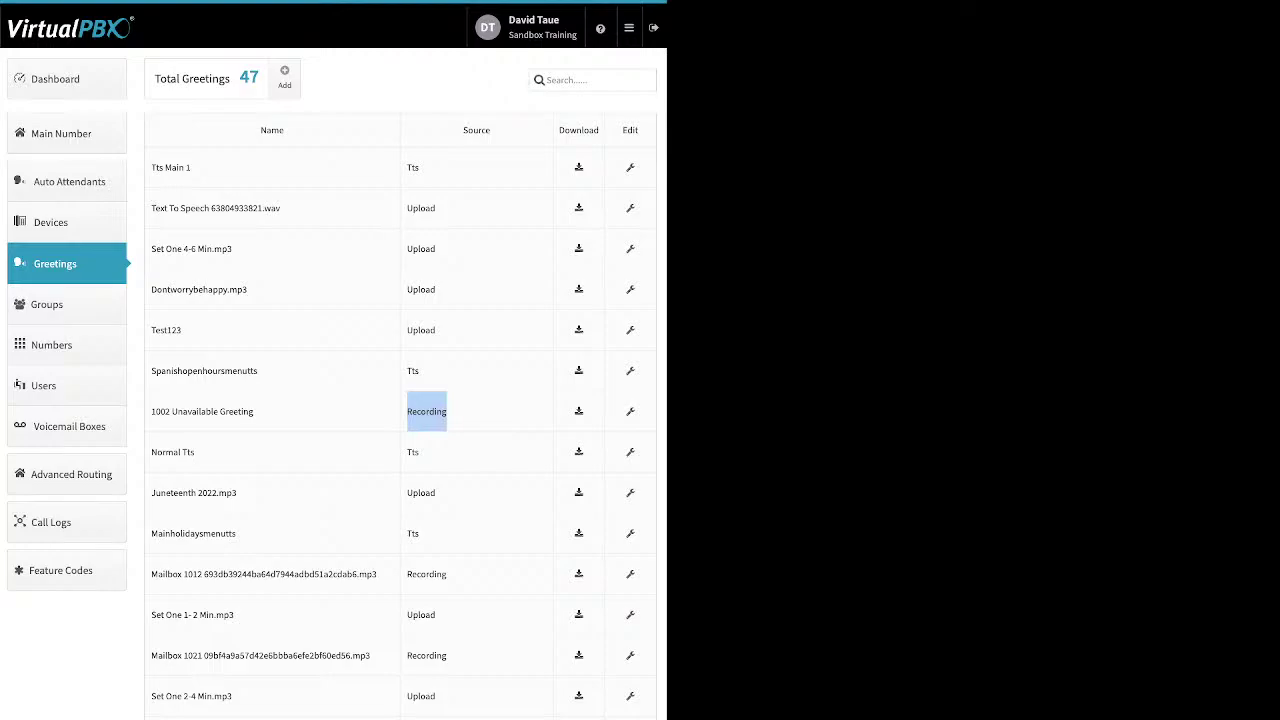
Step: View the name field and delete option of the Test123 greeting, and close its editor without saving
click(630, 330)
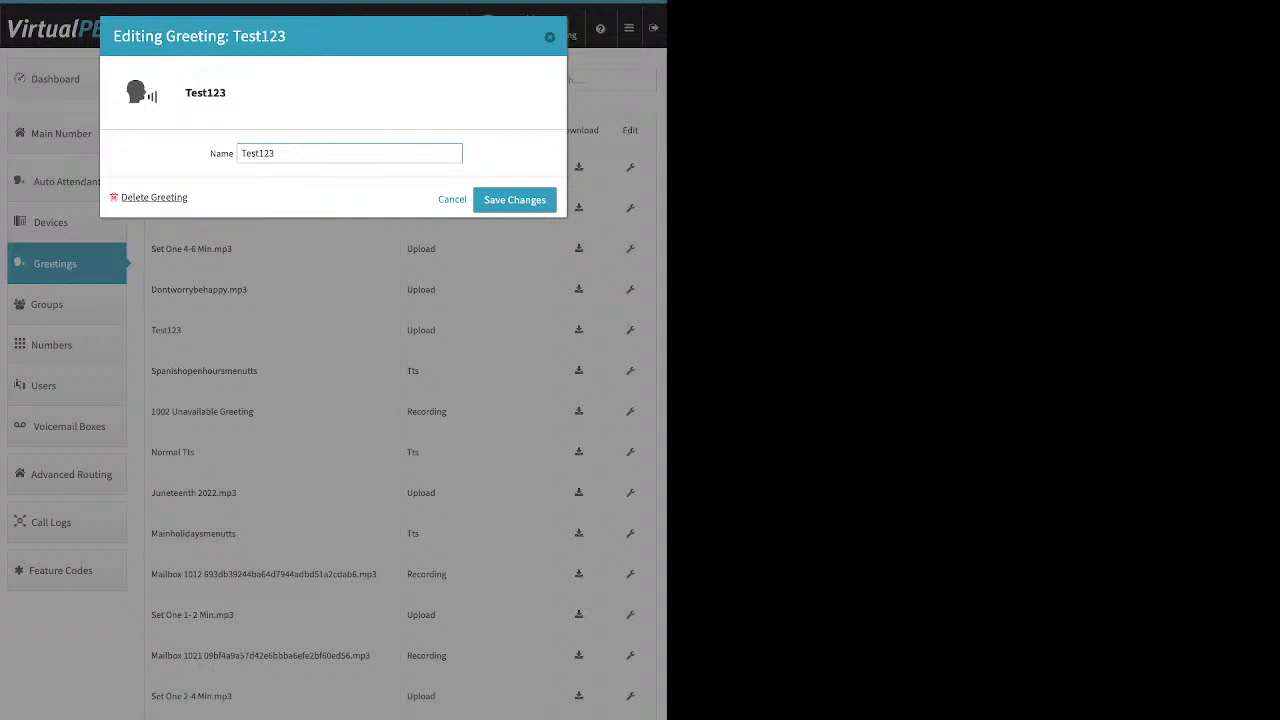
drag(190, 198, 135, 198)
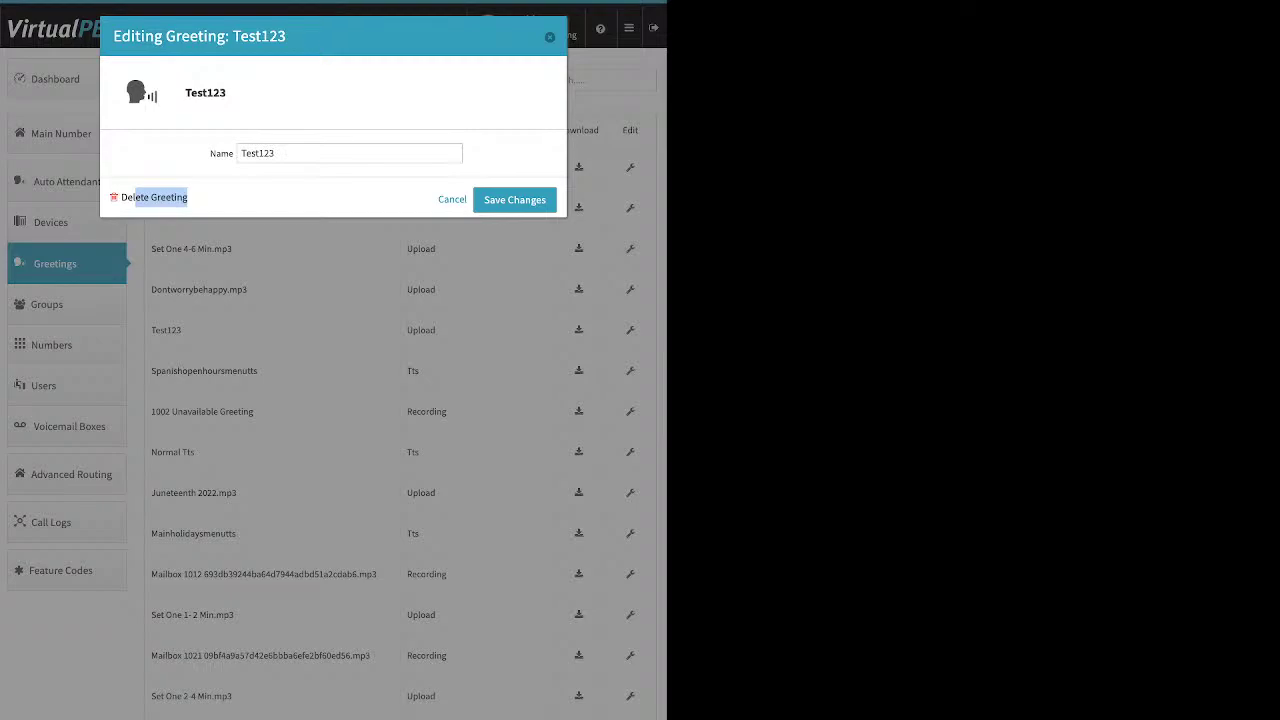
drag(280, 154, 238, 154)
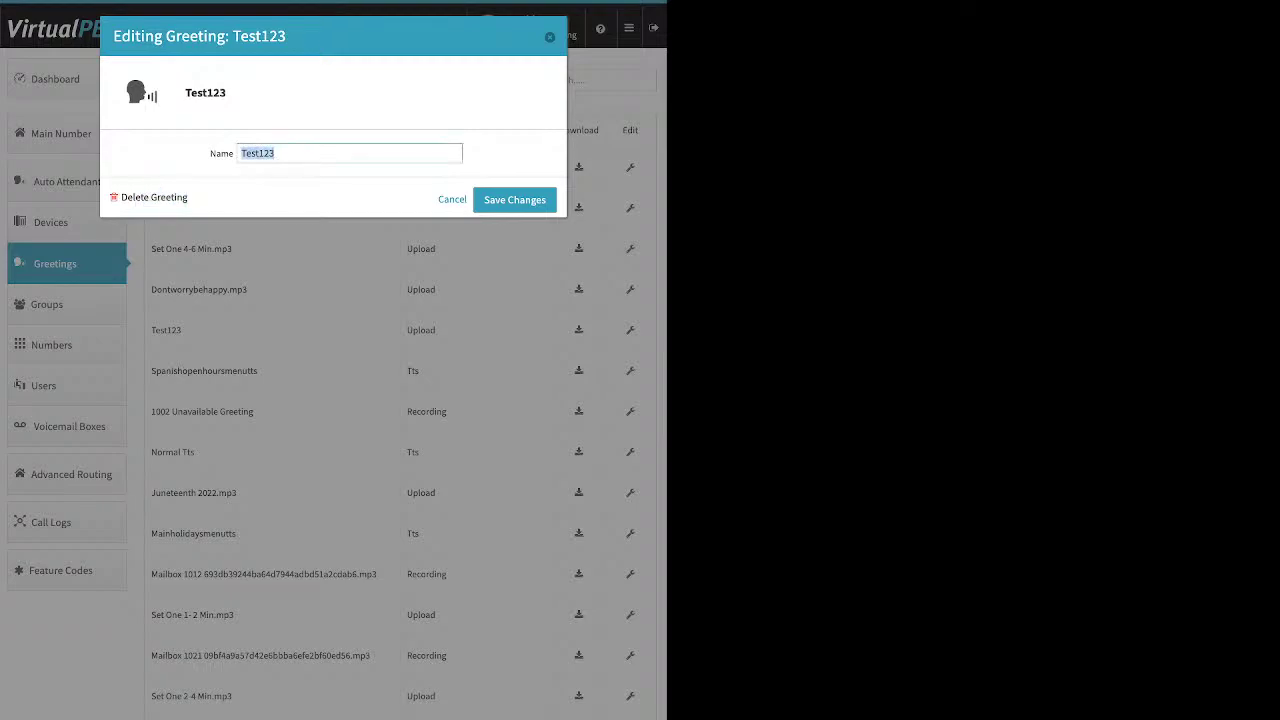
key(Escape)
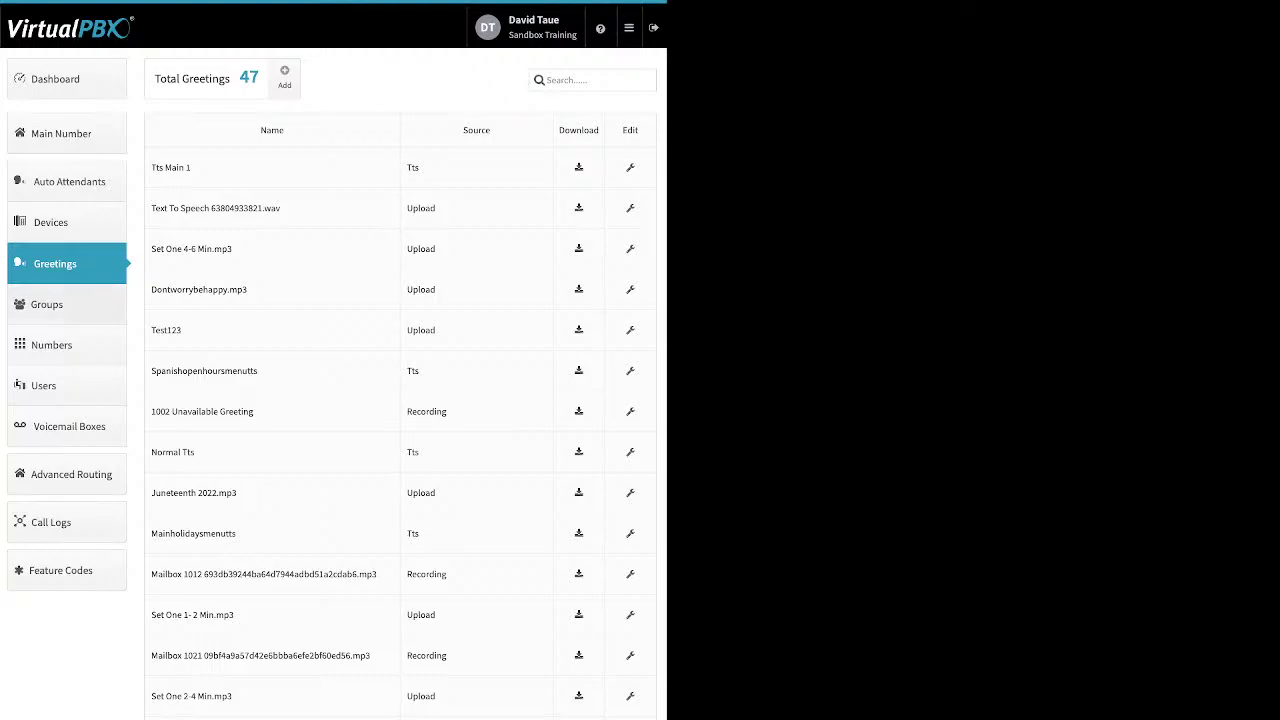
Step: Start a new group in Groups, move five available users into its selected users, and close the form without creating the group
click(66, 304)
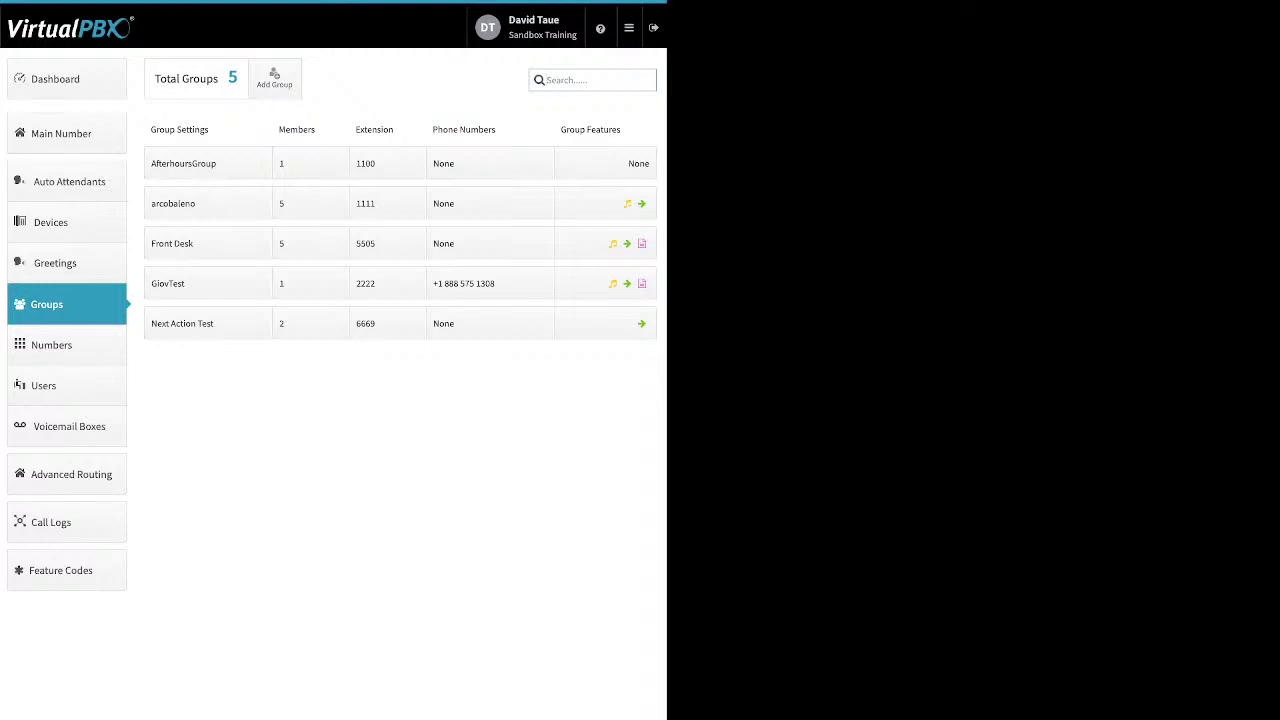
click(274, 78)
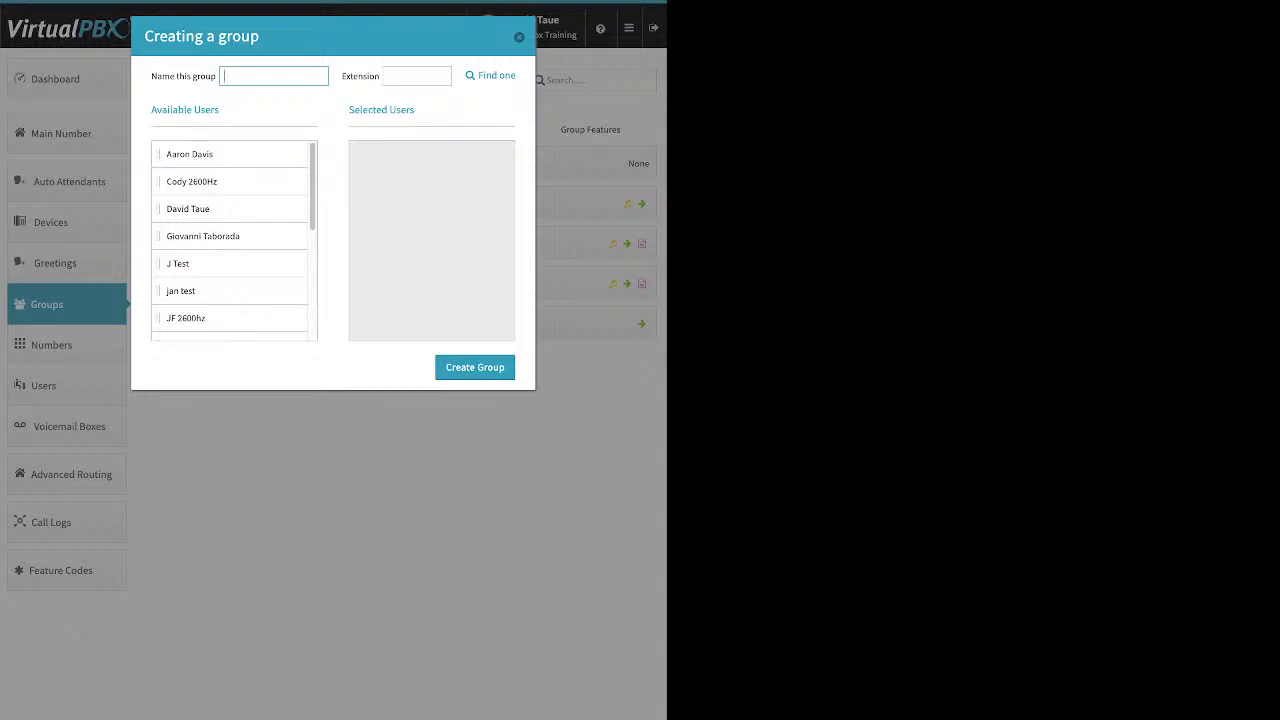
drag(220, 154, 400, 180)
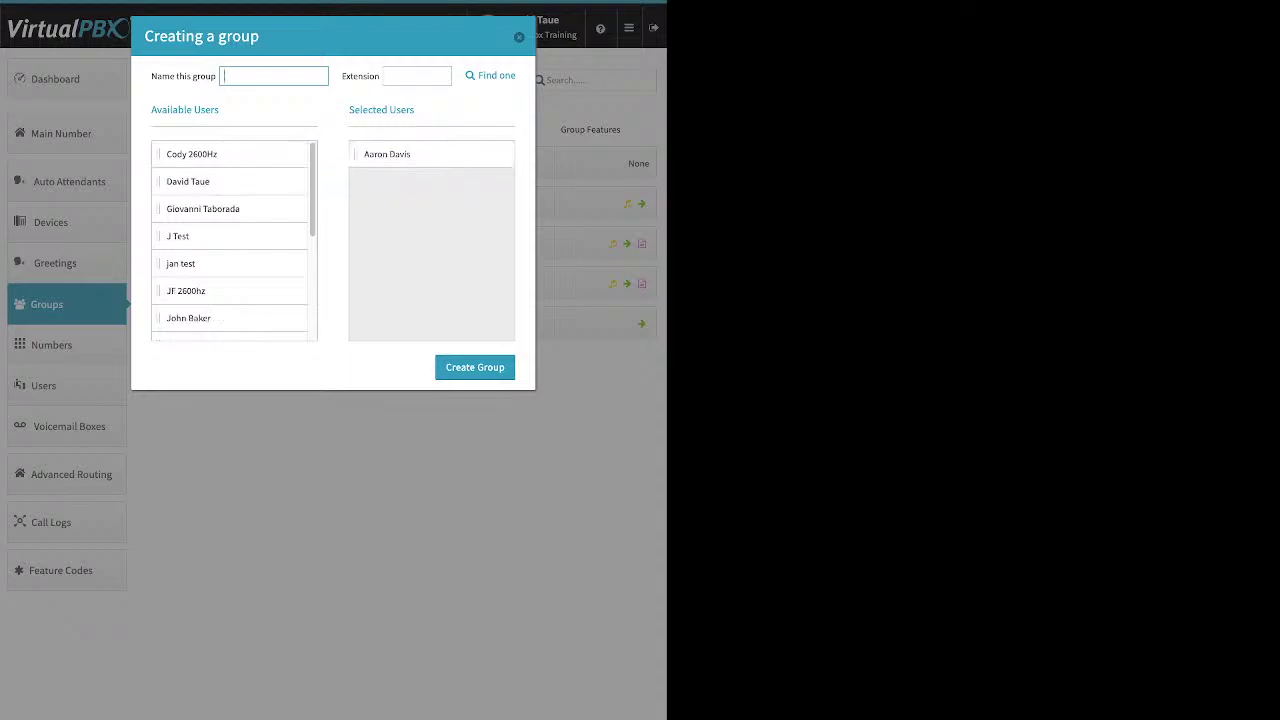
drag(220, 181, 405, 211)
drag(220, 263, 404, 291)
drag(220, 291, 404, 280)
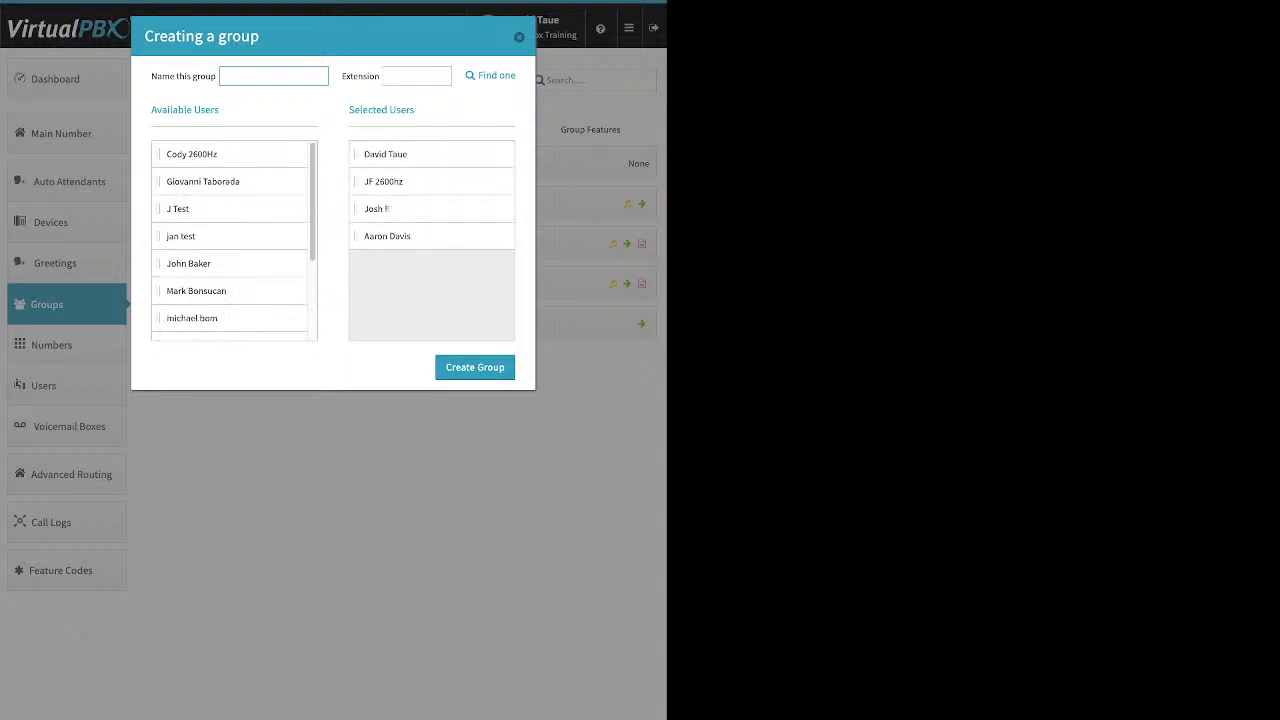
drag(220, 291, 406, 288)
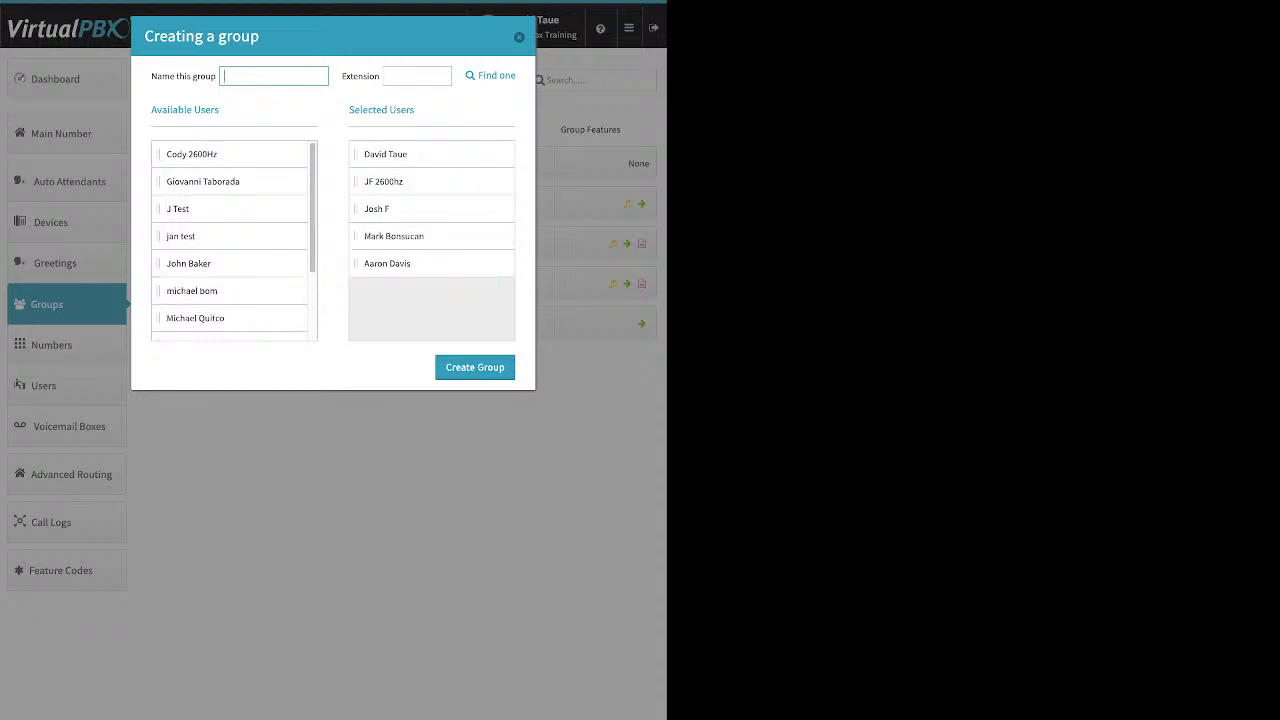
click(519, 37)
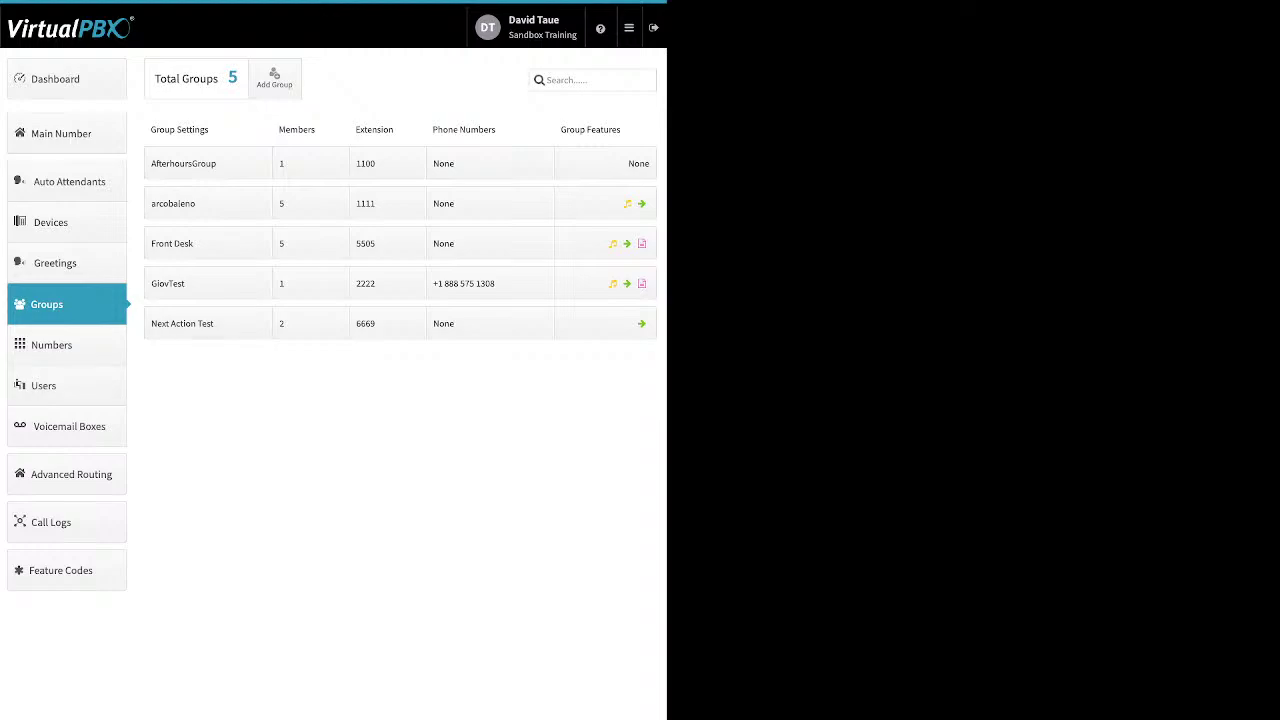
Step: Set the Front Desk group's call attempts to 2 and save the group settings
click(200, 243)
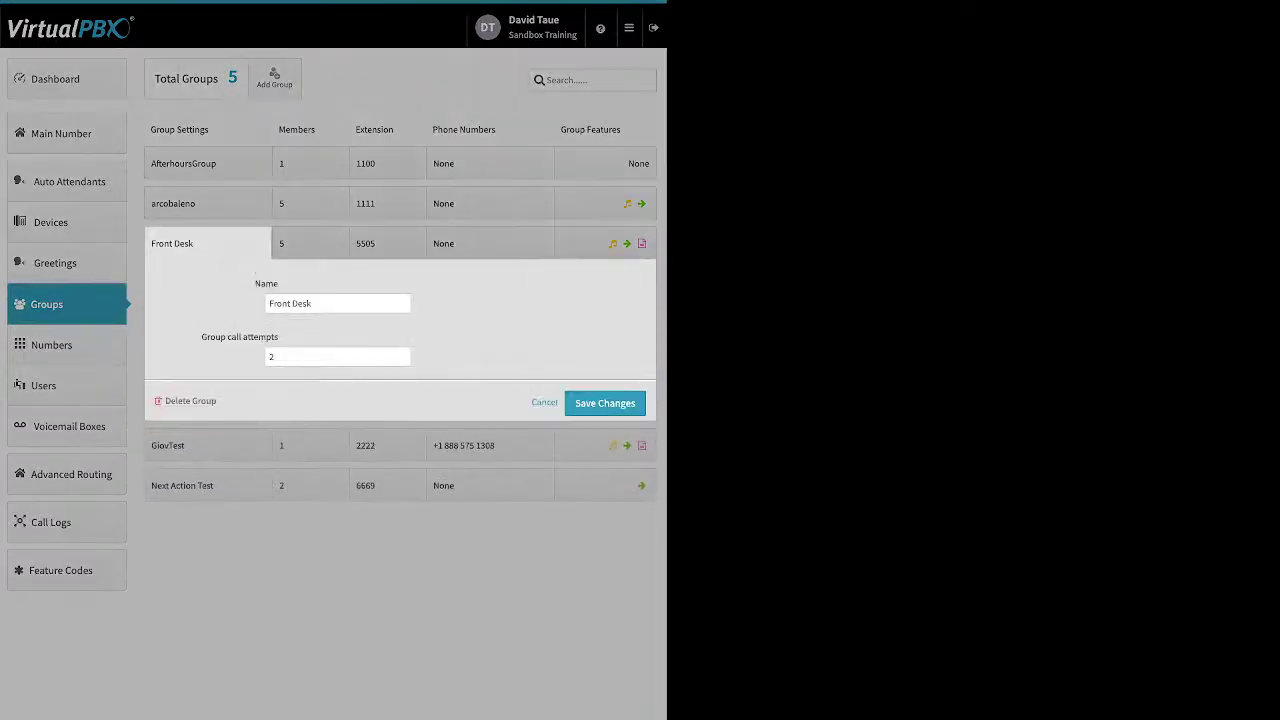
drag(216, 337, 278, 337)
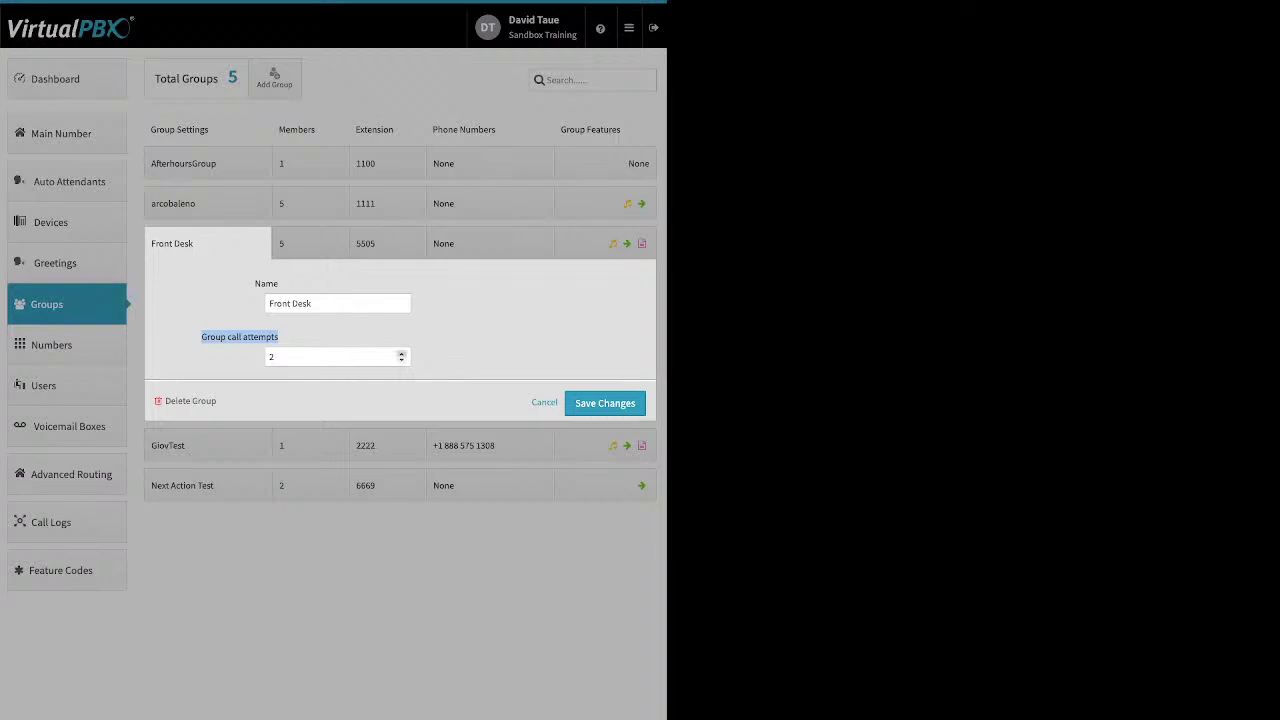
click(401, 359)
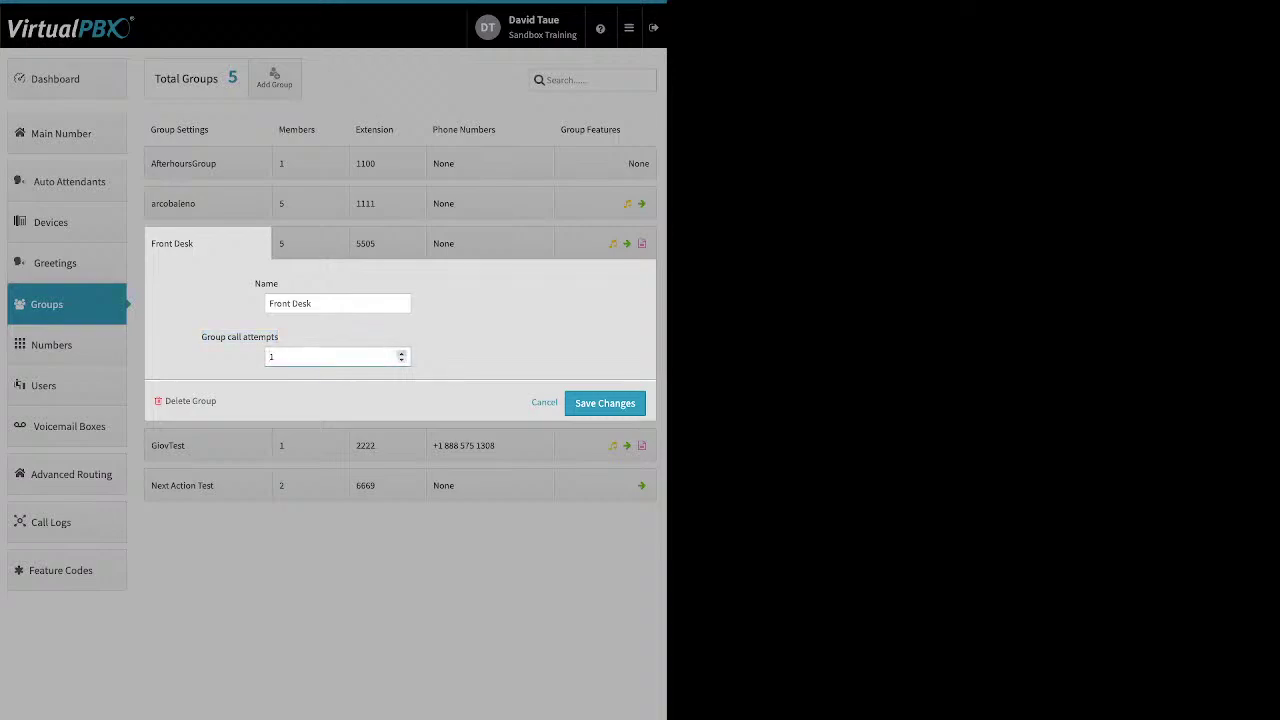
key(Up)
key(Up)
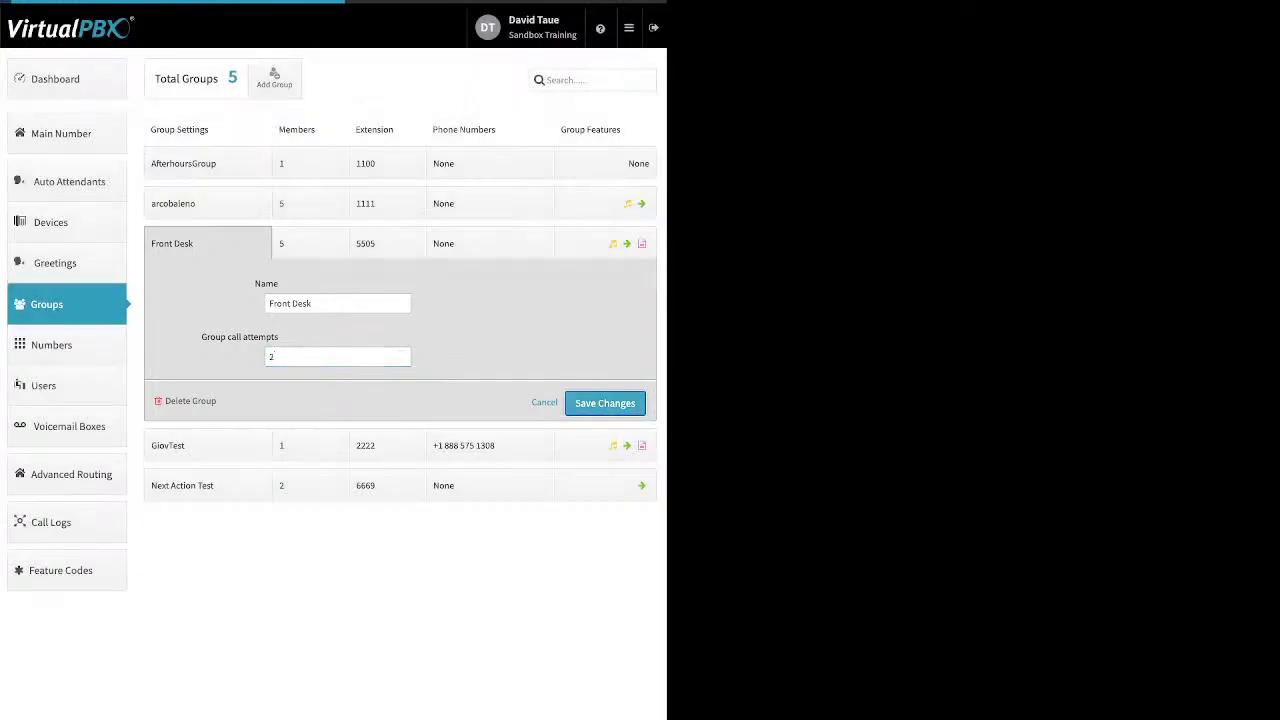
click(605, 403)
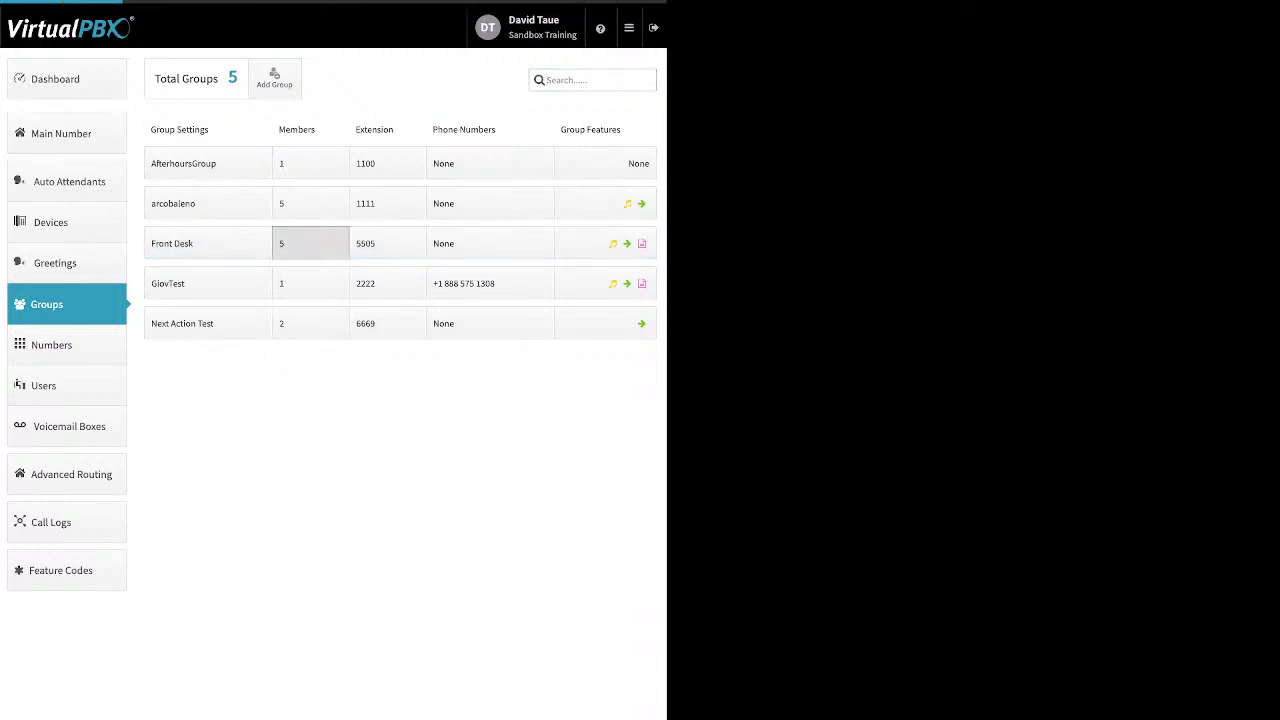
Step: In the Front Desk members' ring schedule, set the maximum time to 120 seconds and distribute the ring times evenly
click(310, 243)
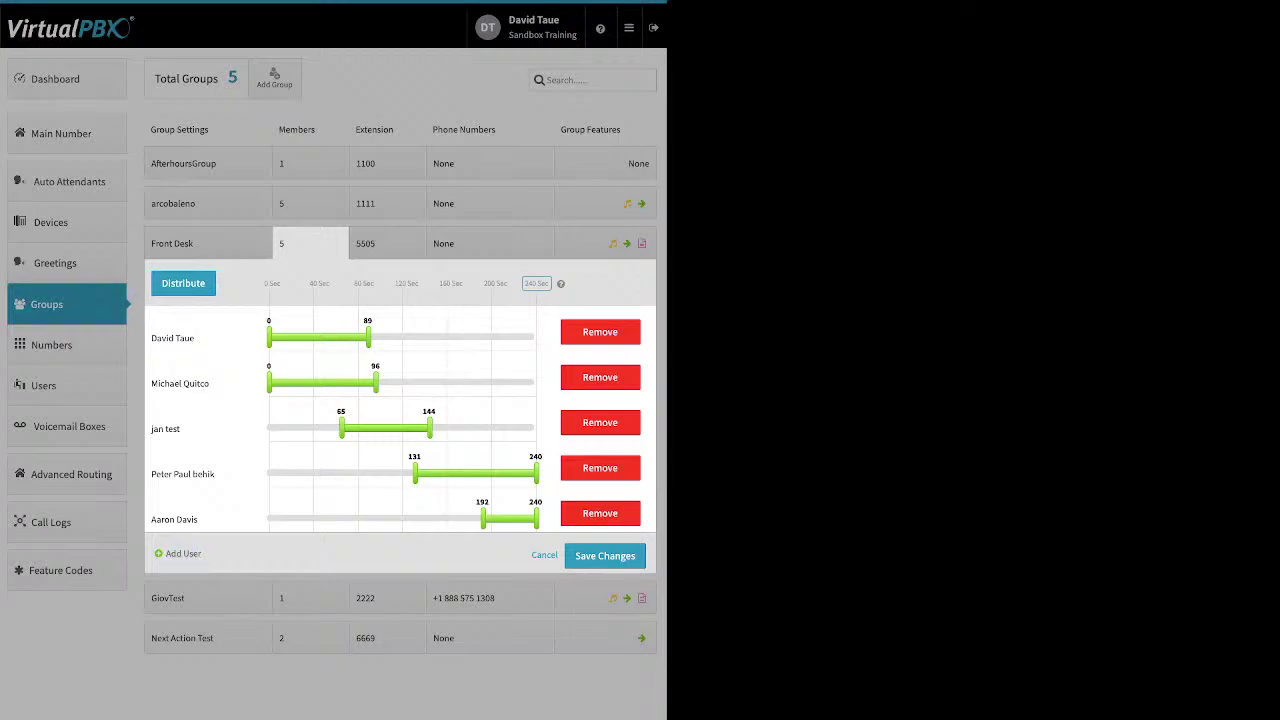
drag(166, 554, 201, 554)
drag(158, 283, 552, 283)
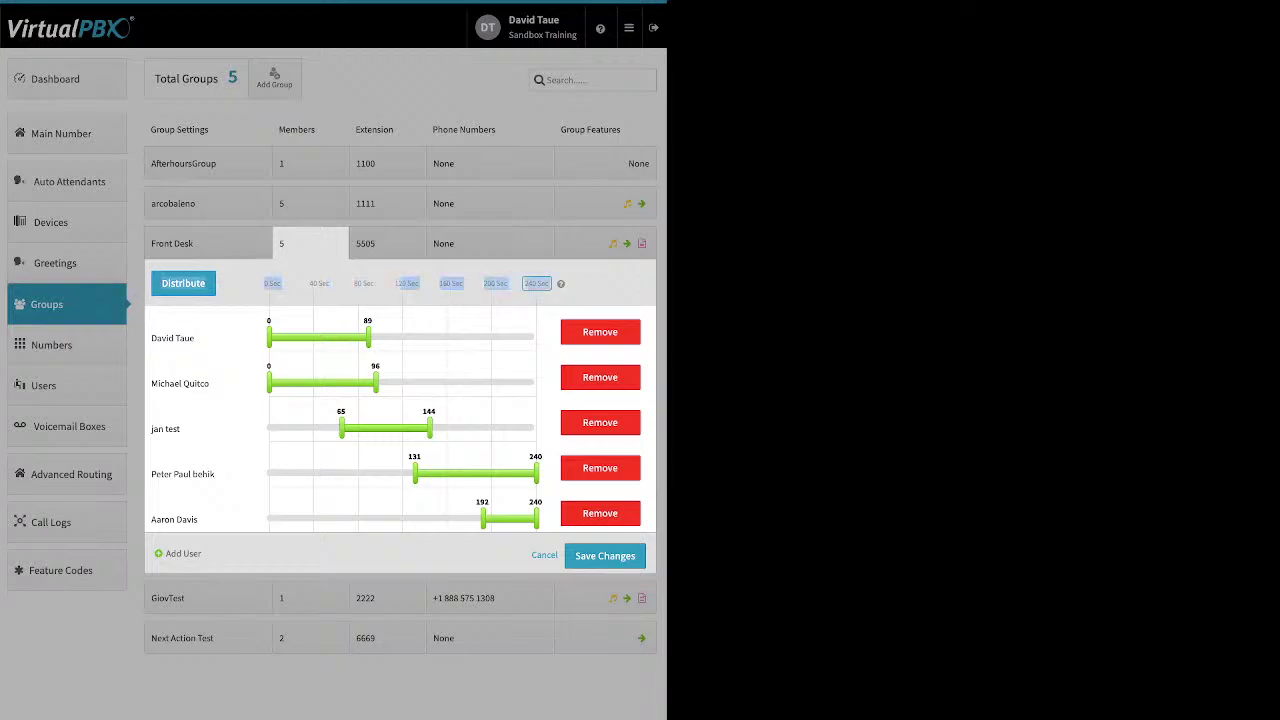
click(536, 283)
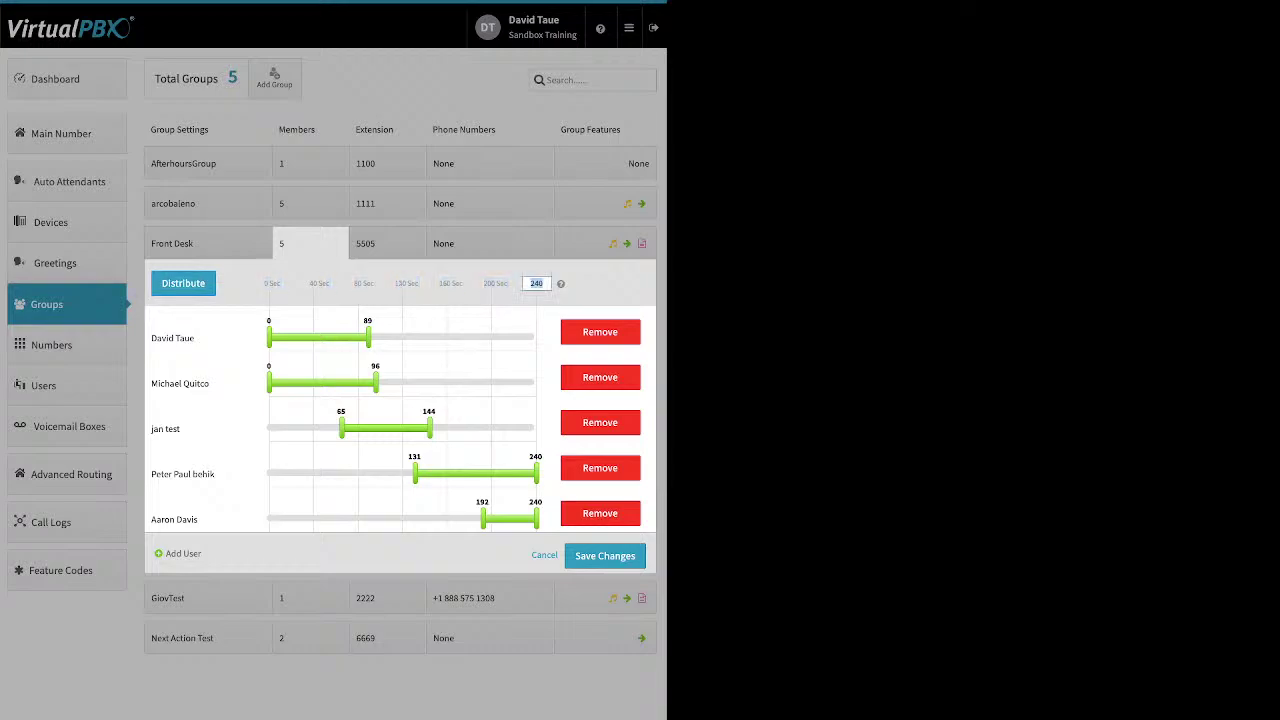
text(120)
key(Return)
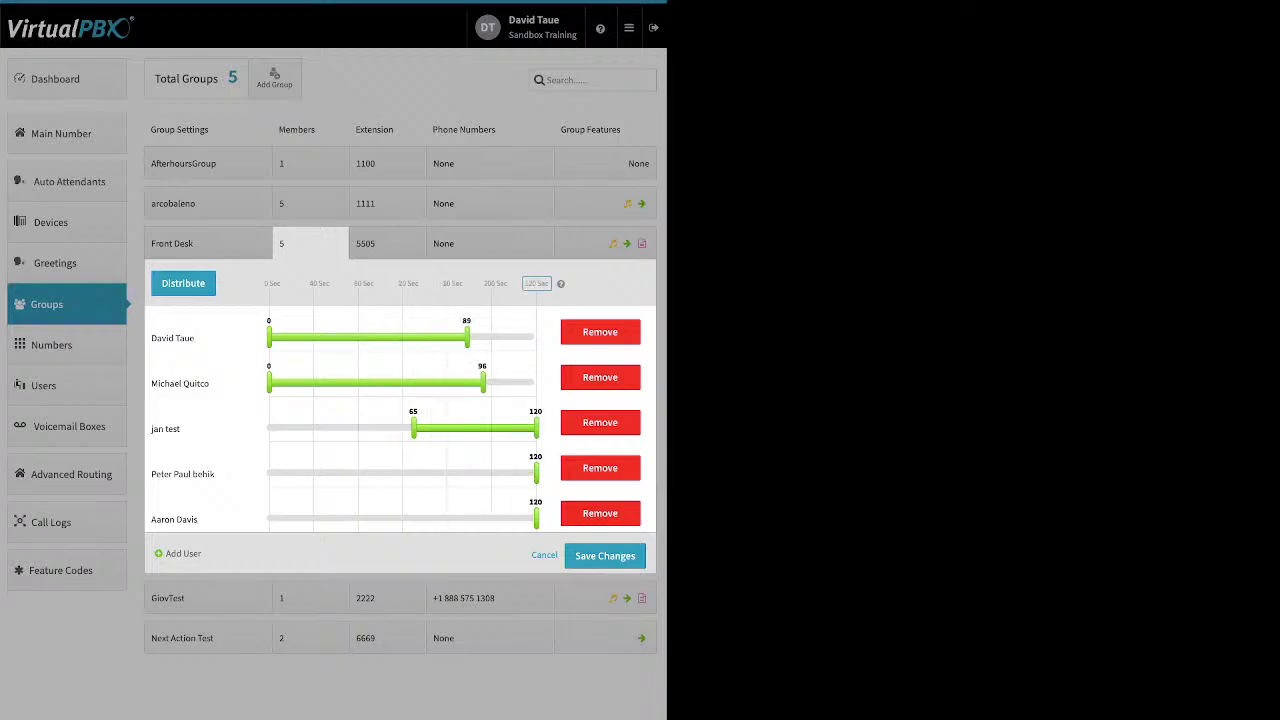
click(183, 283)
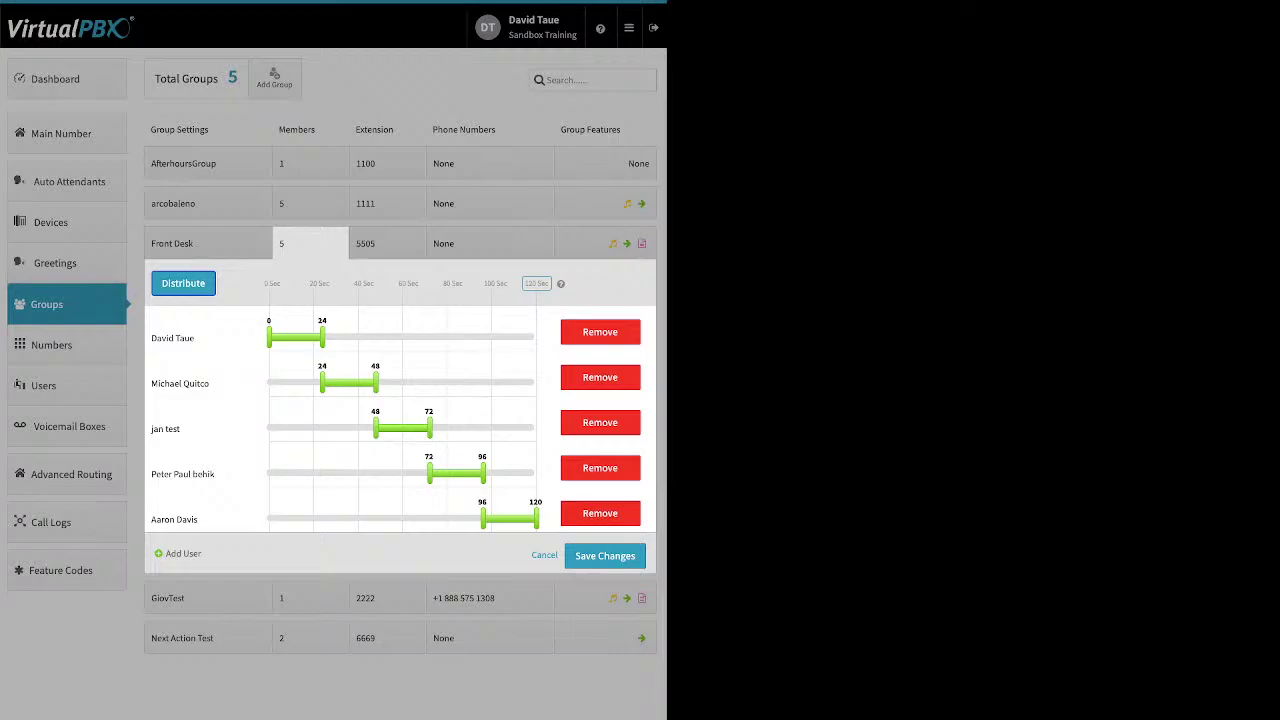
Step: Extend the ring intervals of all five Front Desk members to span 0 to 120 seconds
drag(322, 337, 537, 337)
drag(322, 383, 268, 383)
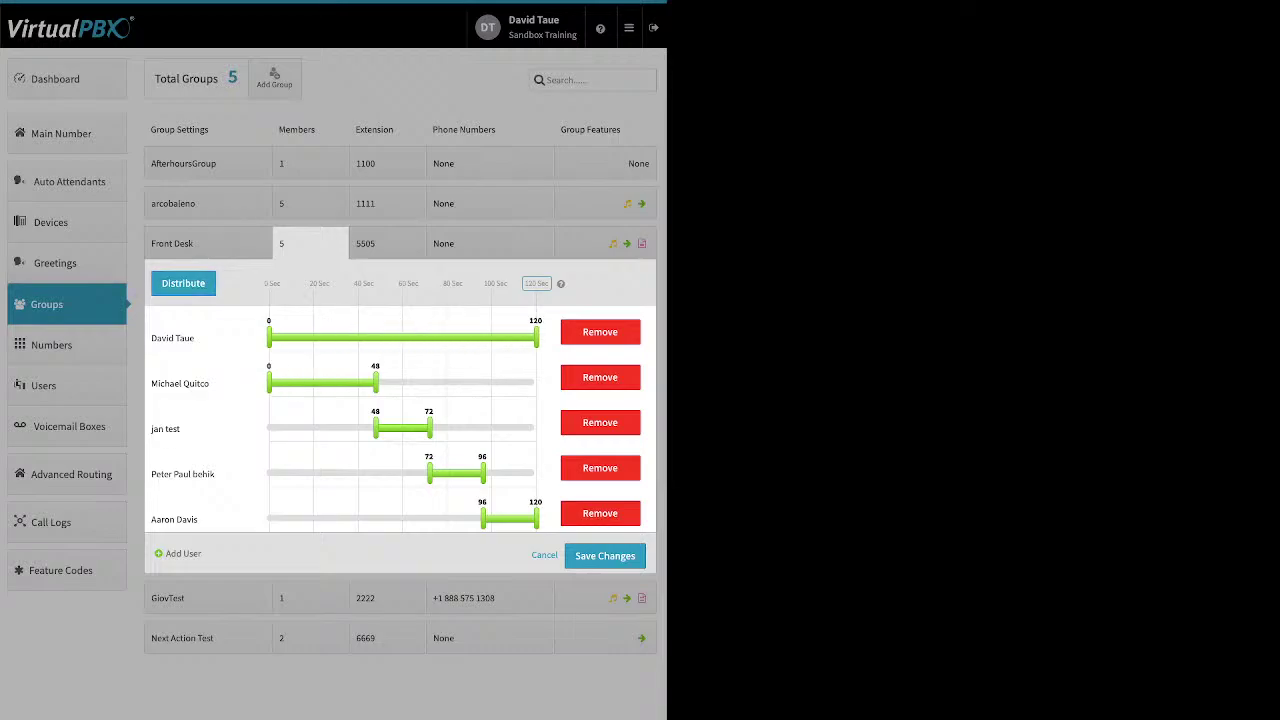
drag(375, 383, 537, 383)
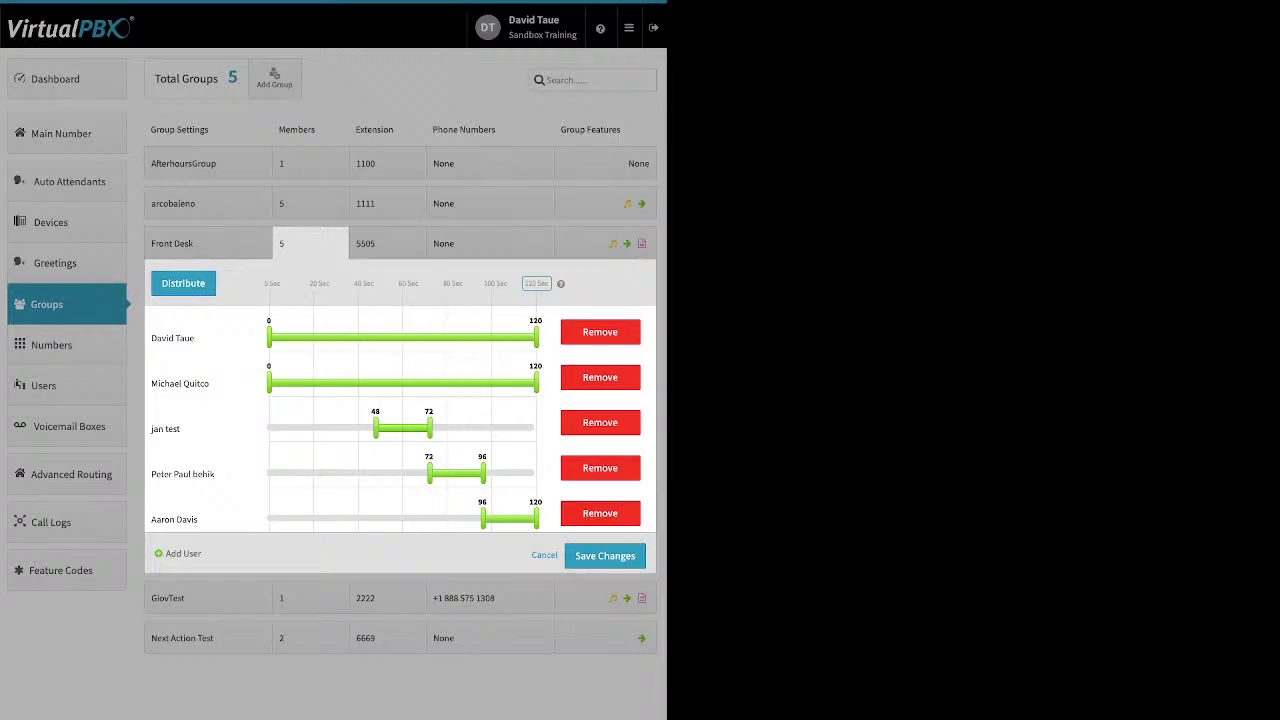
drag(375, 428, 268, 428)
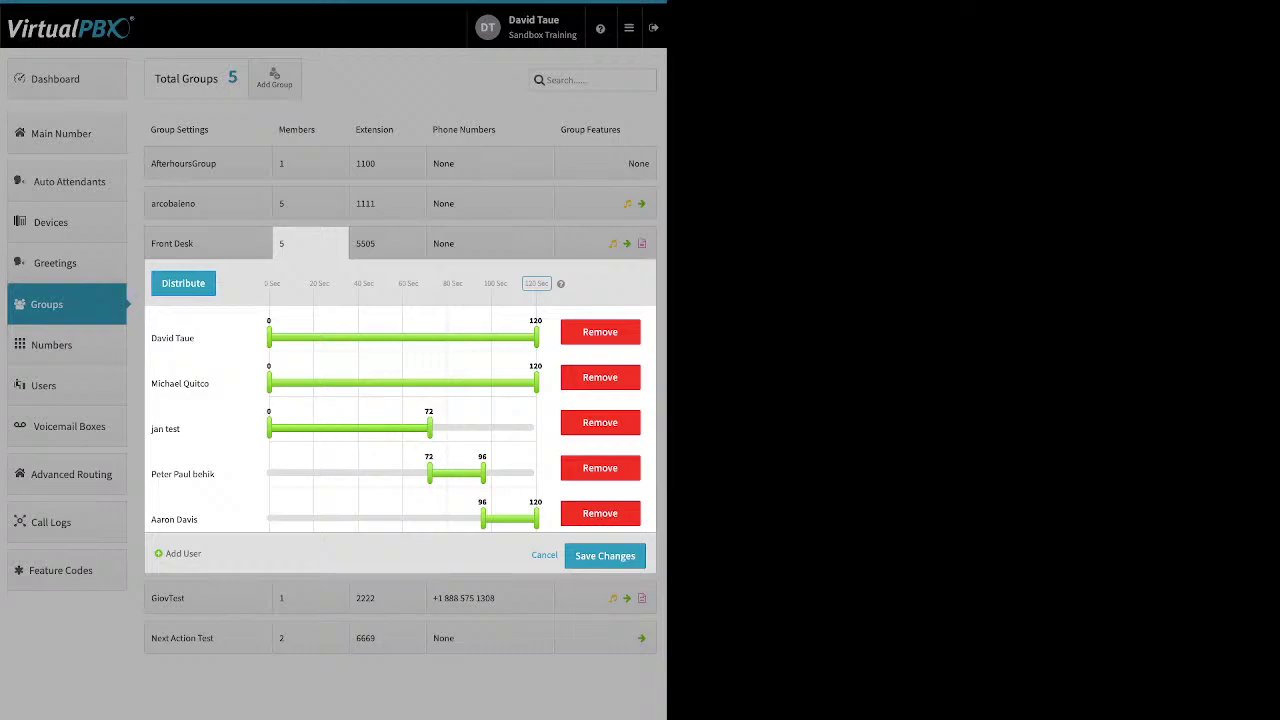
drag(430, 428, 537, 428)
drag(430, 473, 268, 473)
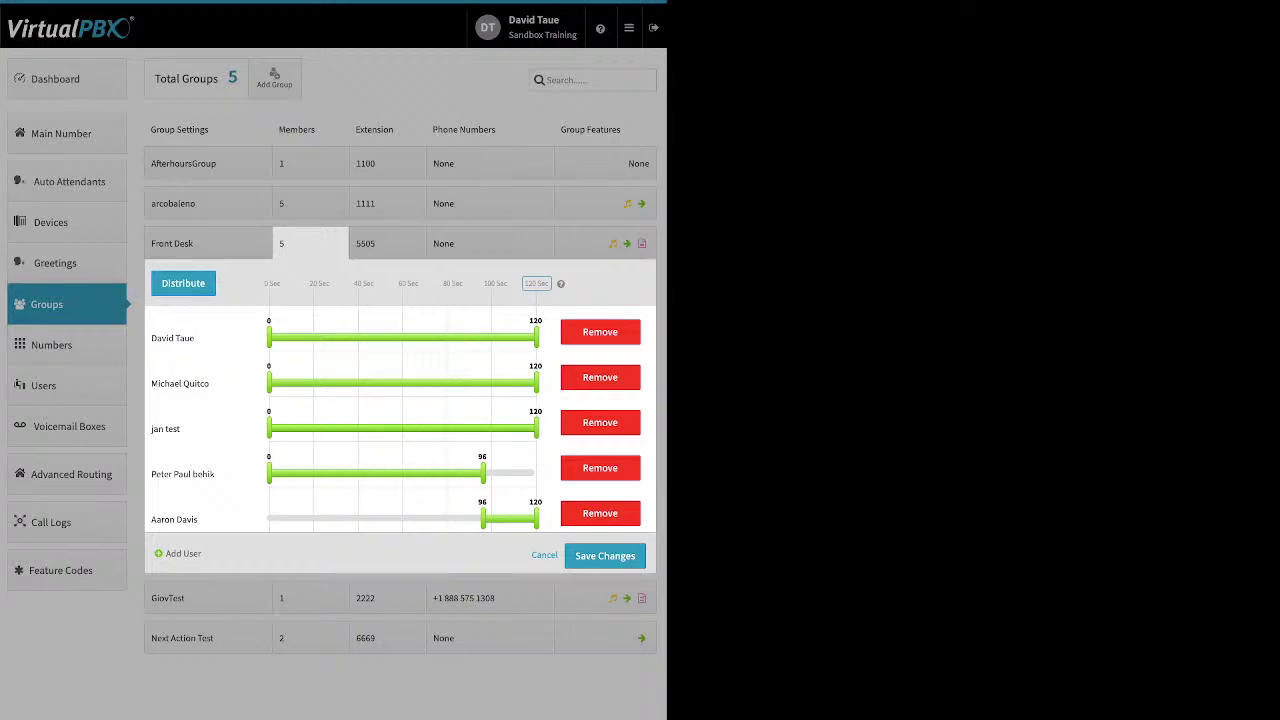
drag(483, 473, 537, 473)
drag(483, 518, 268, 518)
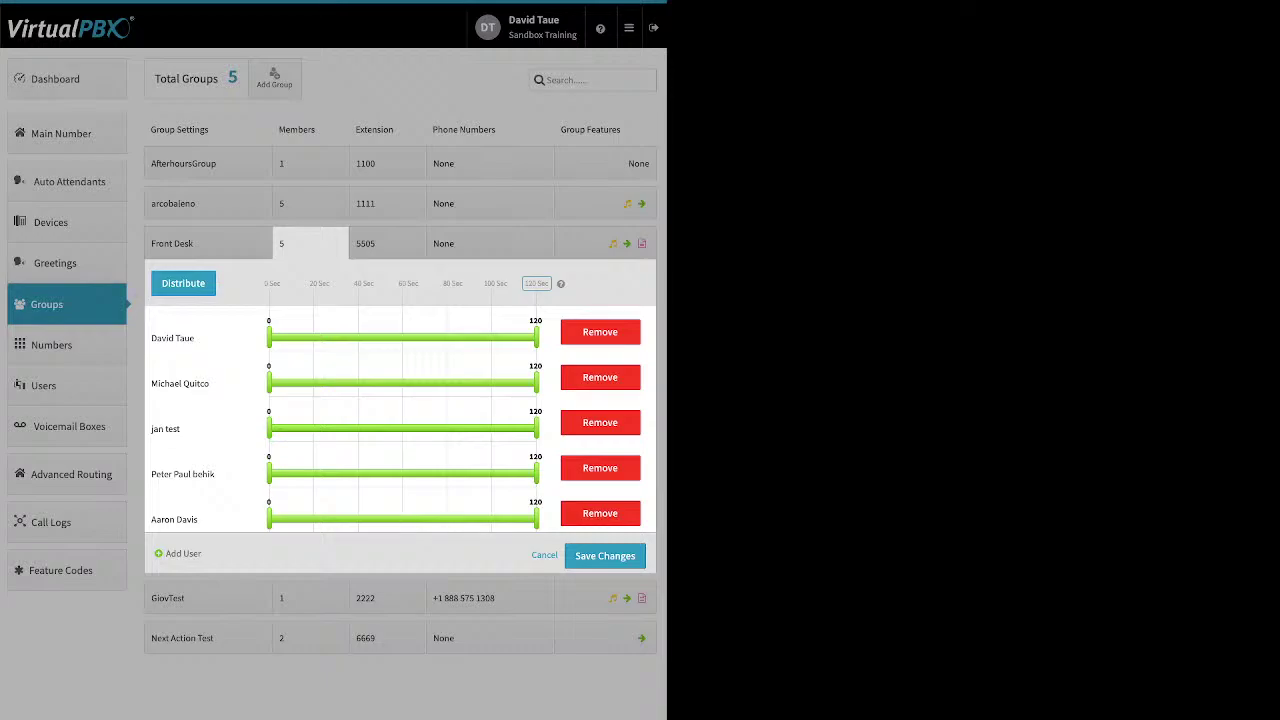
Step: Reorder the Front Desk members so the first goes last and the fourth goes to the top, with evenly distributed ring times
click(183, 283)
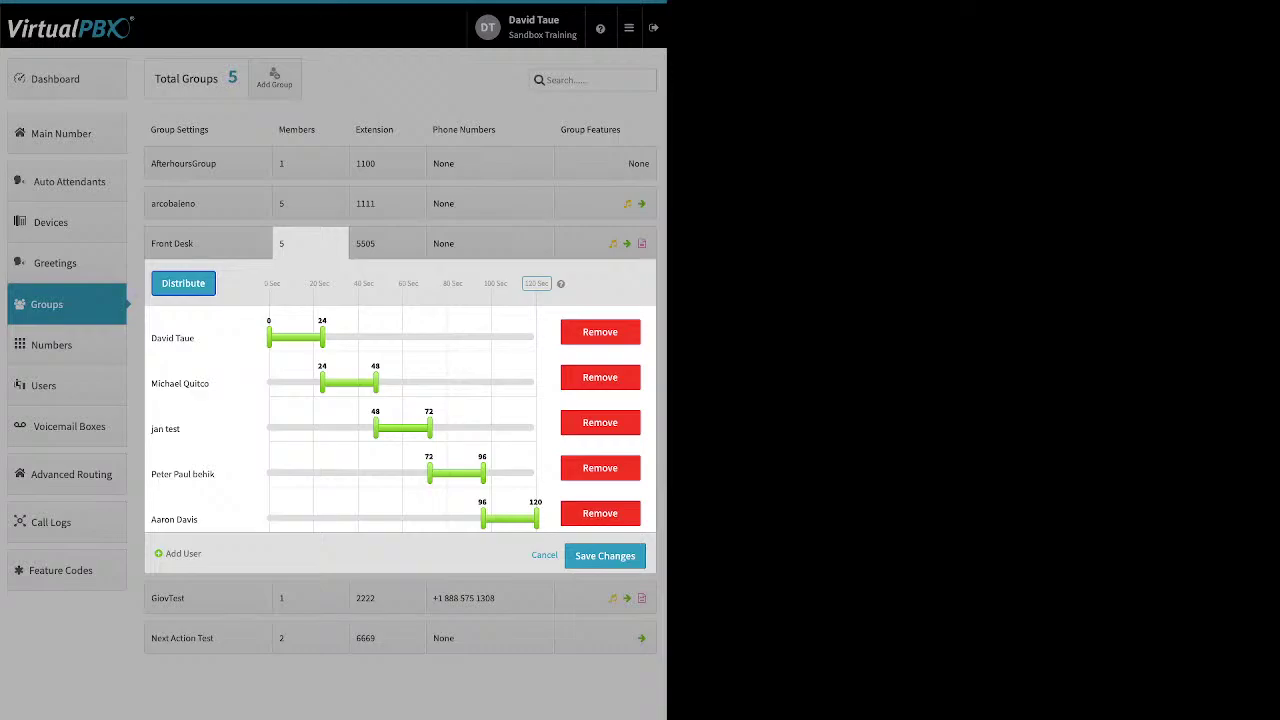
drag(173, 338, 186, 522)
drag(183, 428, 300, 330)
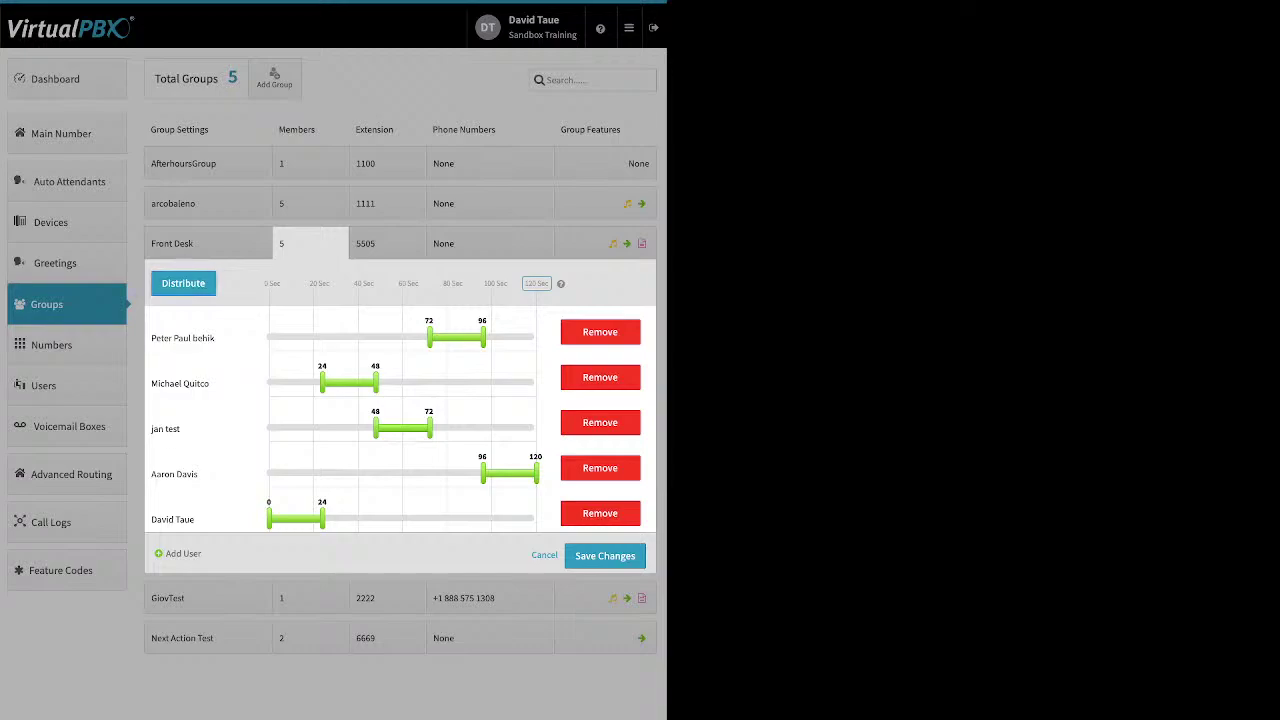
click(183, 283)
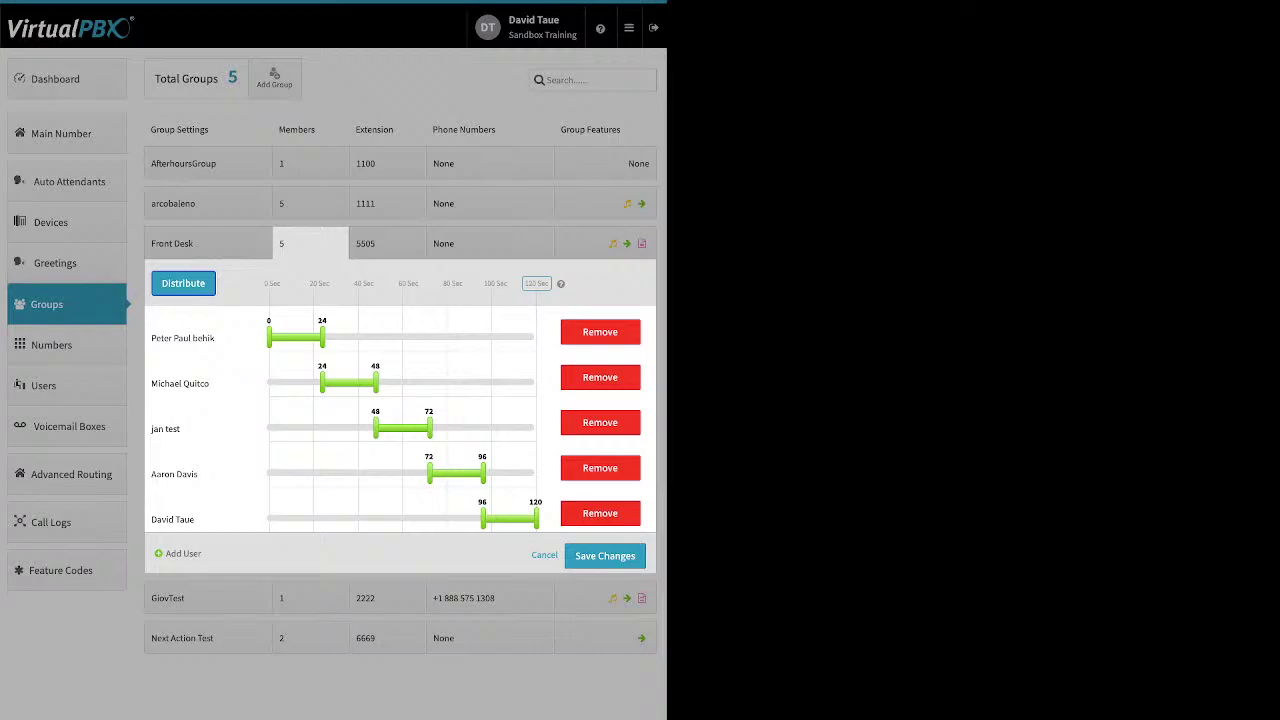
Step: Overlap the Front Desk members' ring intervals, in list order, as 0–35, 0–48, 34–76, 57–96 and 66–120 seconds
drag(322, 337, 347, 337)
drag(322, 383, 300, 383)
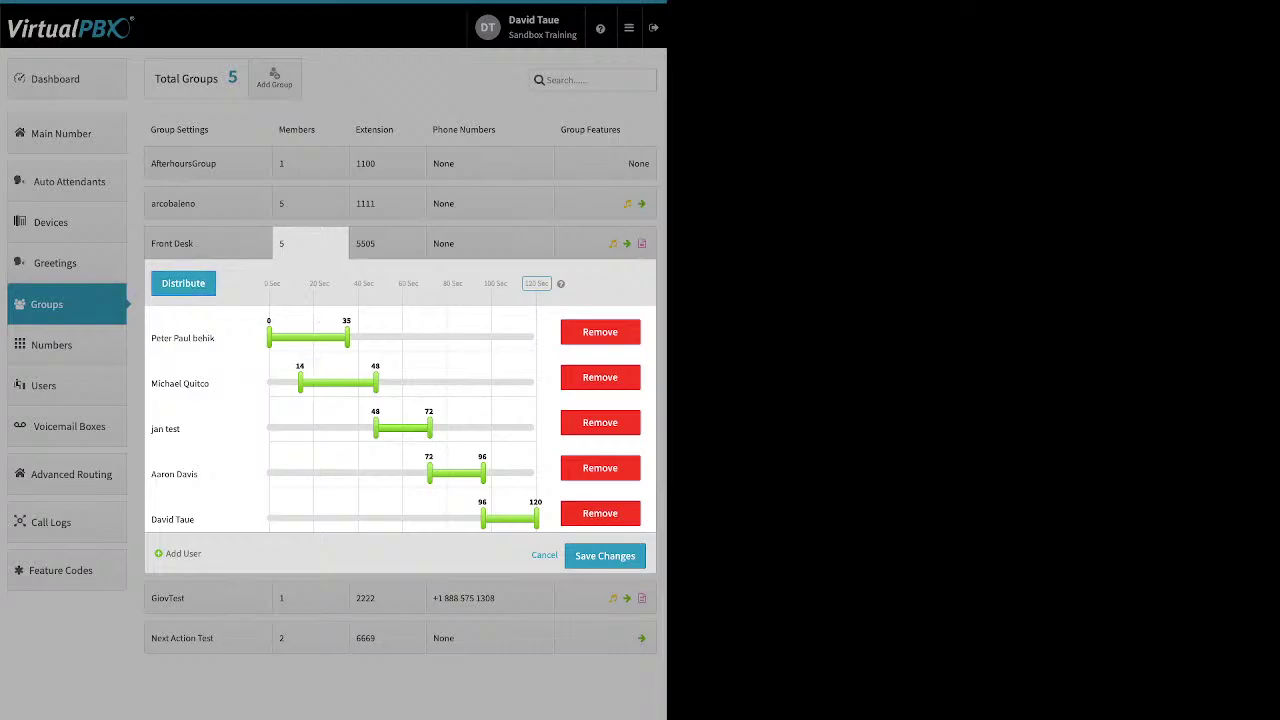
drag(376, 428, 345, 428)
drag(430, 472, 396, 472)
drag(430, 428, 438, 428)
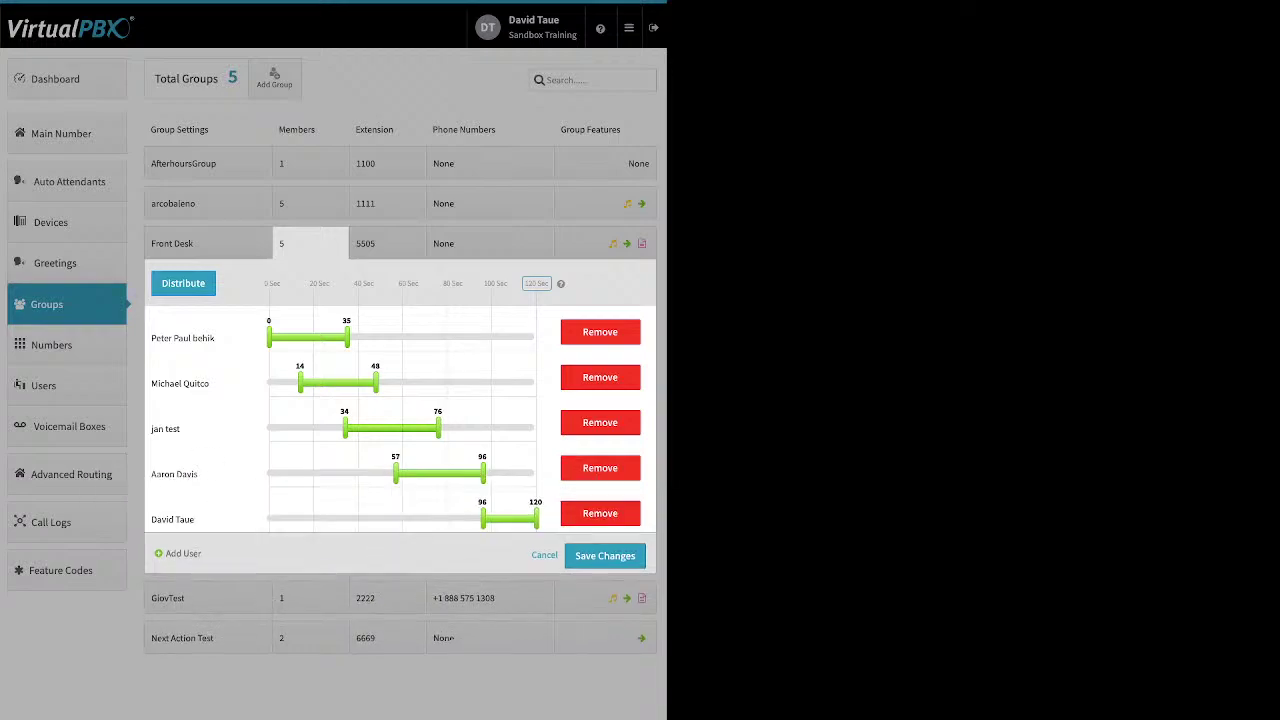
drag(483, 517, 415, 517)
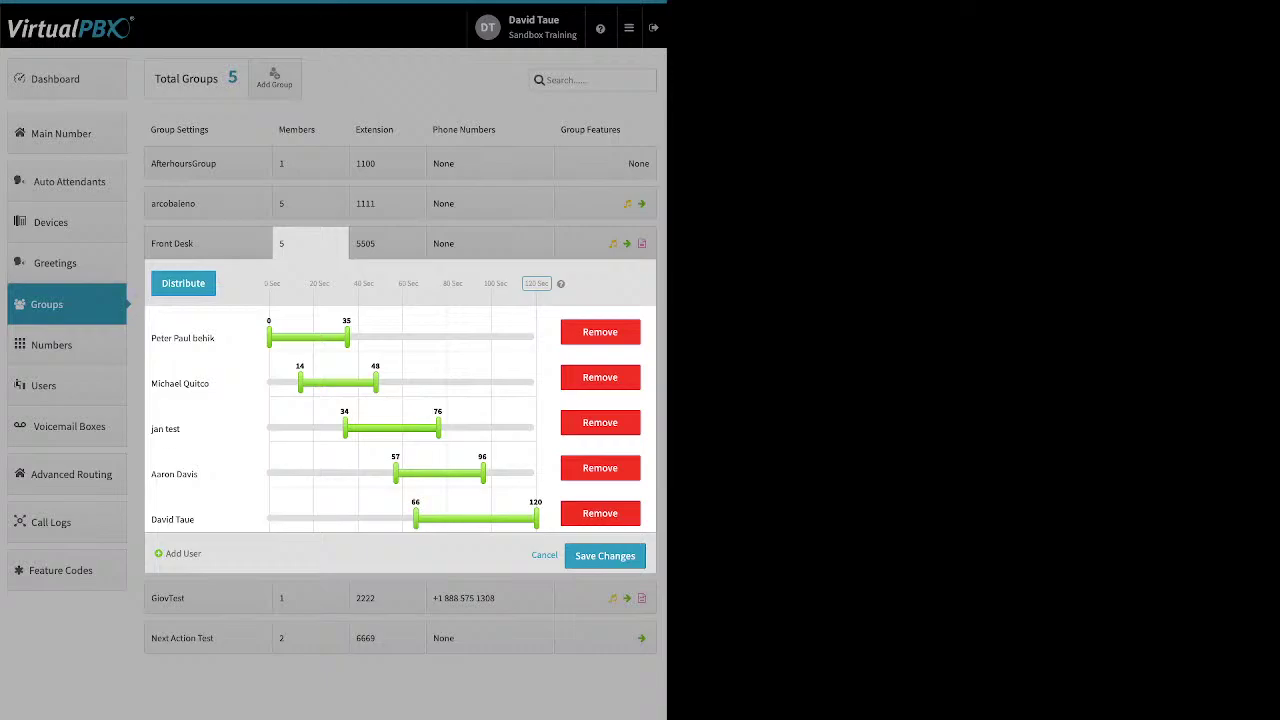
drag(300, 382, 268, 382)
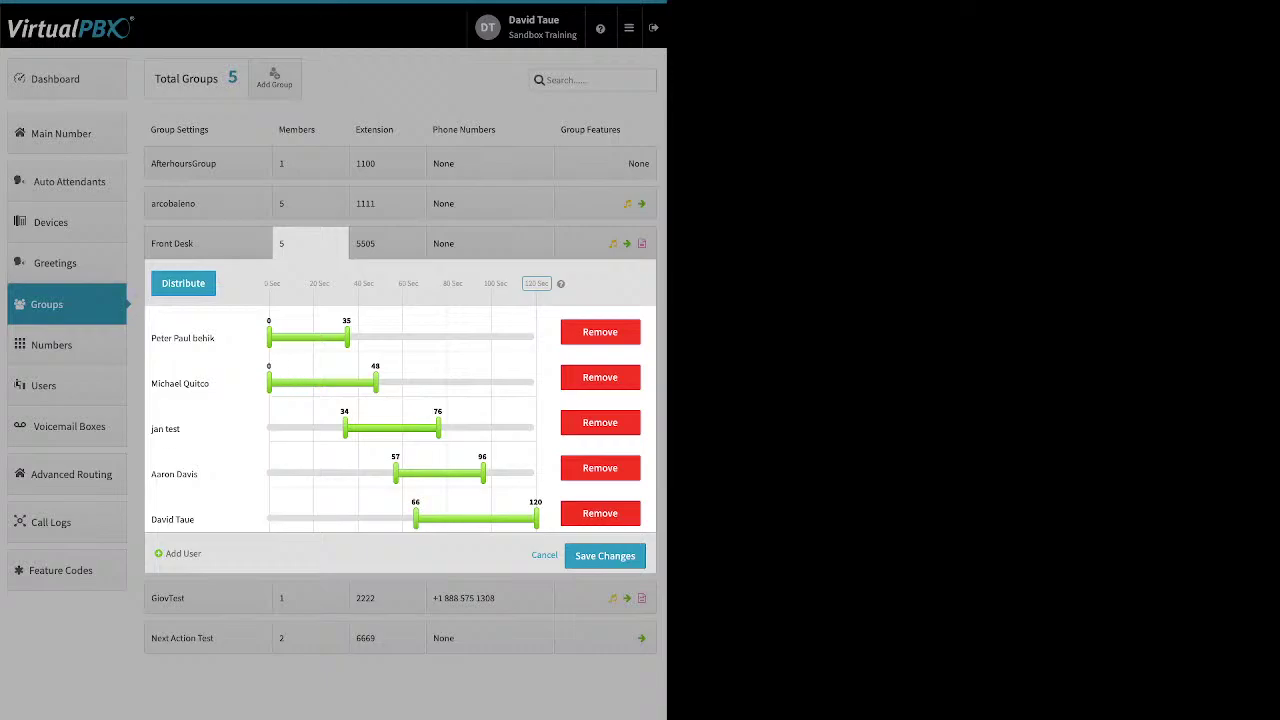
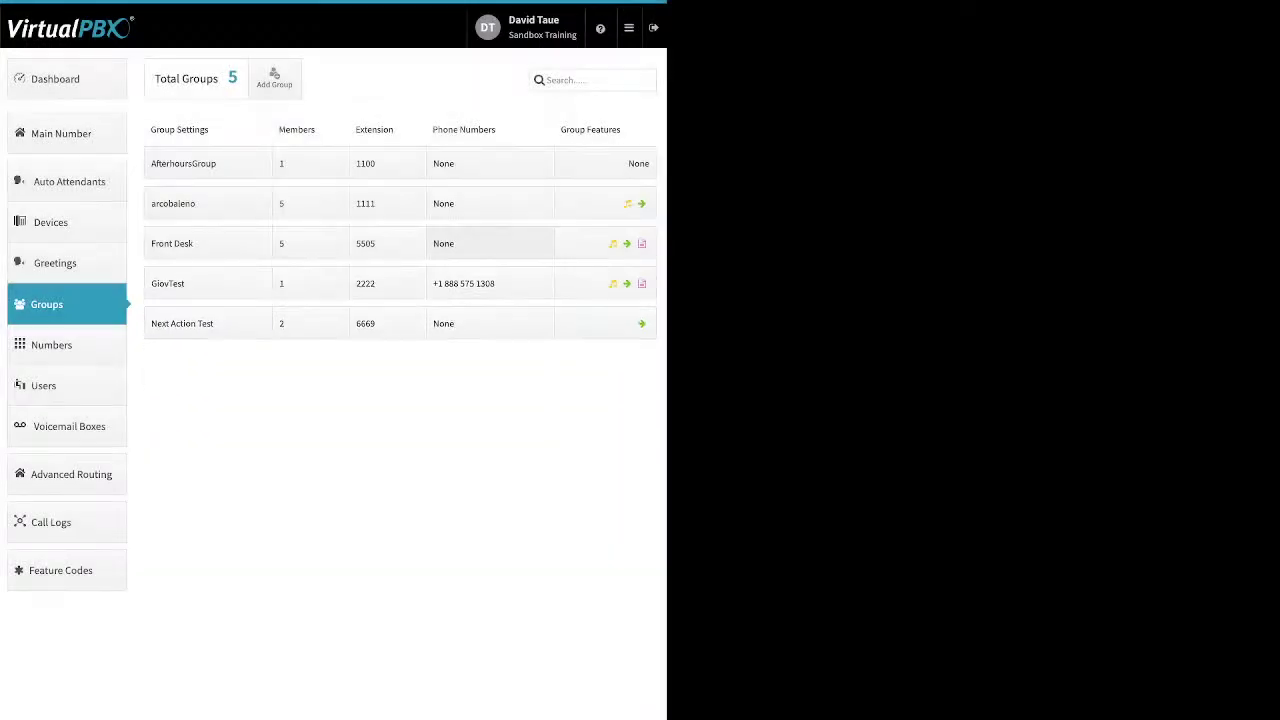
Step: View the GiovTest group's phone number and its member's ring interval, and close the member editor without saving
drag(496, 283, 432, 283)
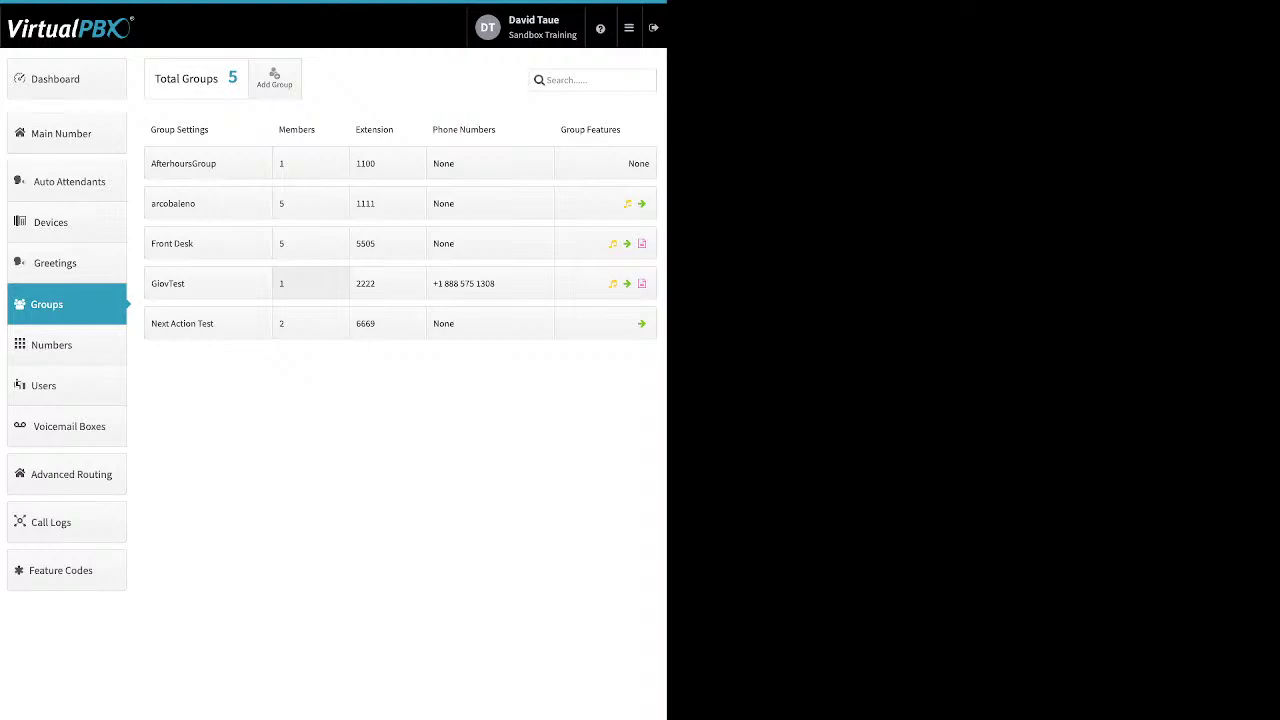
click(310, 283)
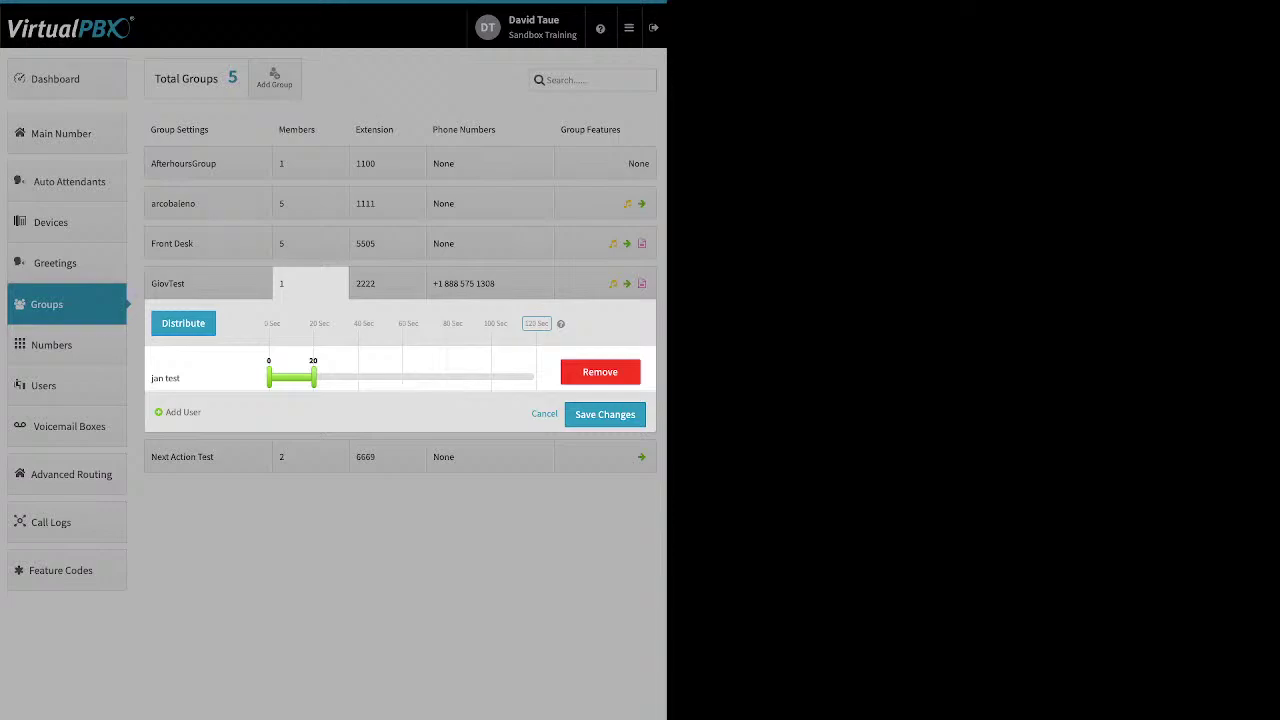
key(Escape)
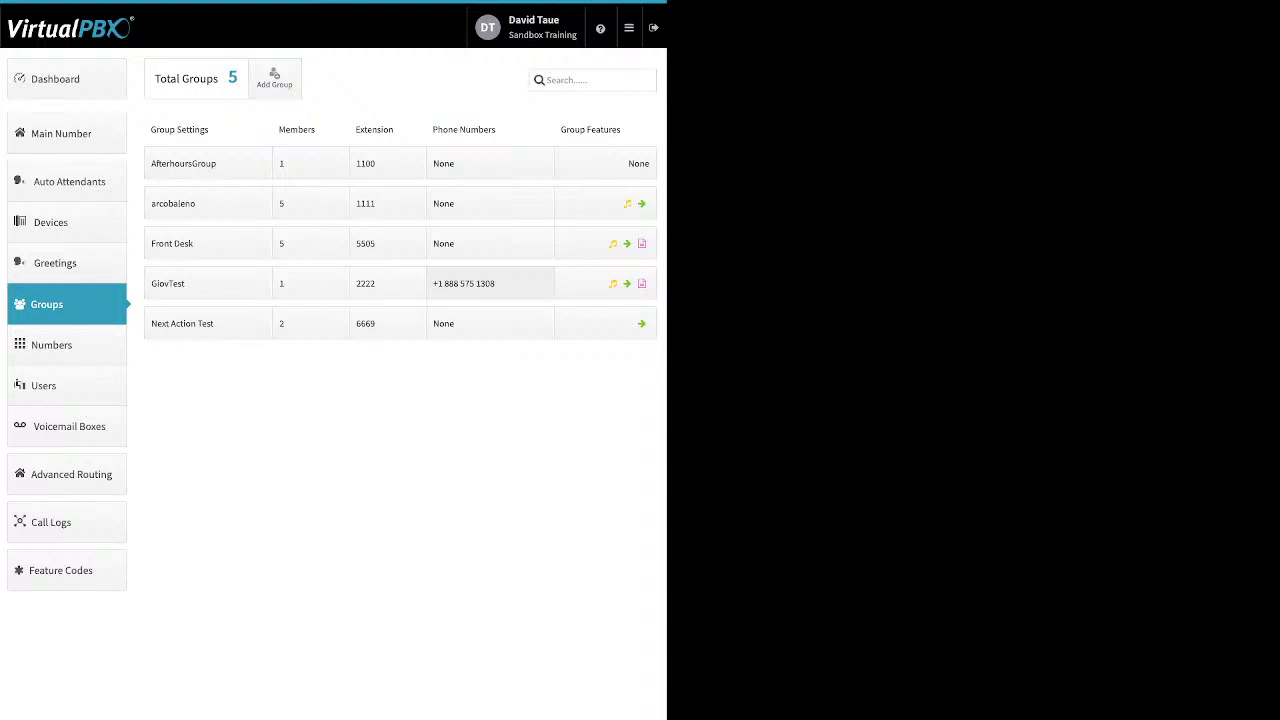
Step: Open the Front Desk group's features, view its Ringback settings and close them without saving
click(310, 243)
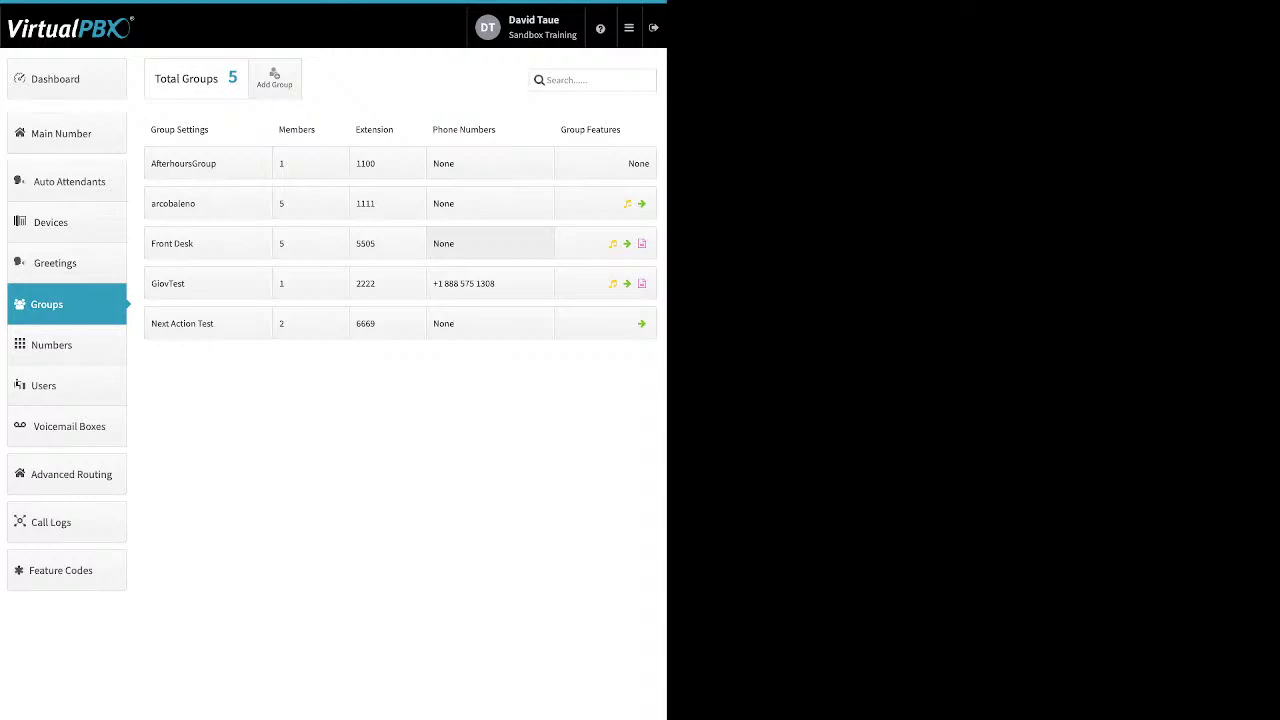
click(606, 243)
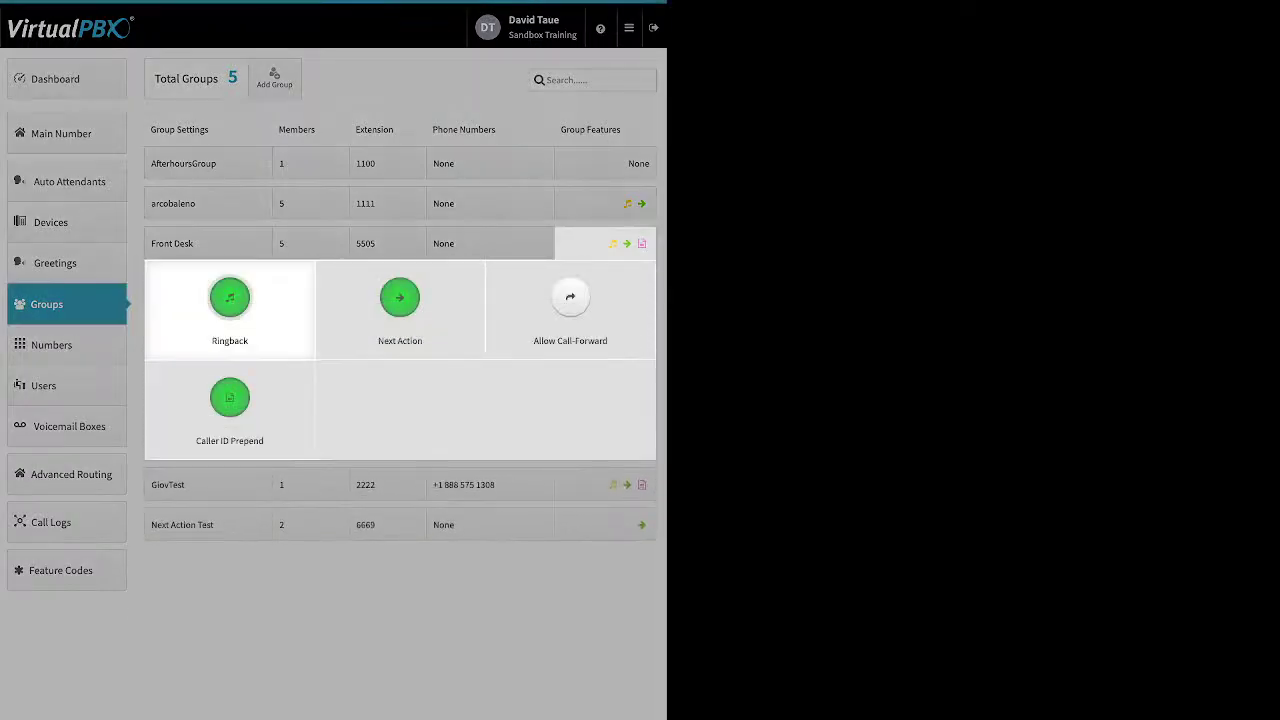
click(229, 297)
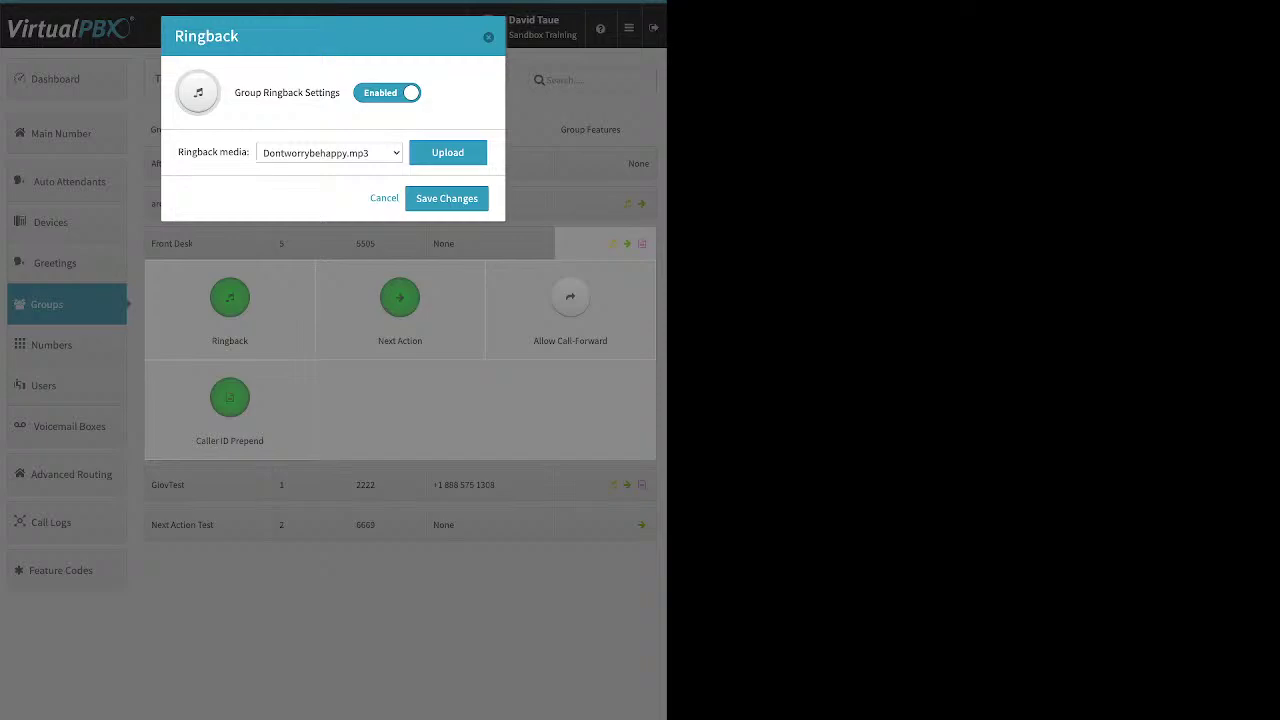
drag(238, 92, 326, 92)
click(326, 92)
key(Escape)
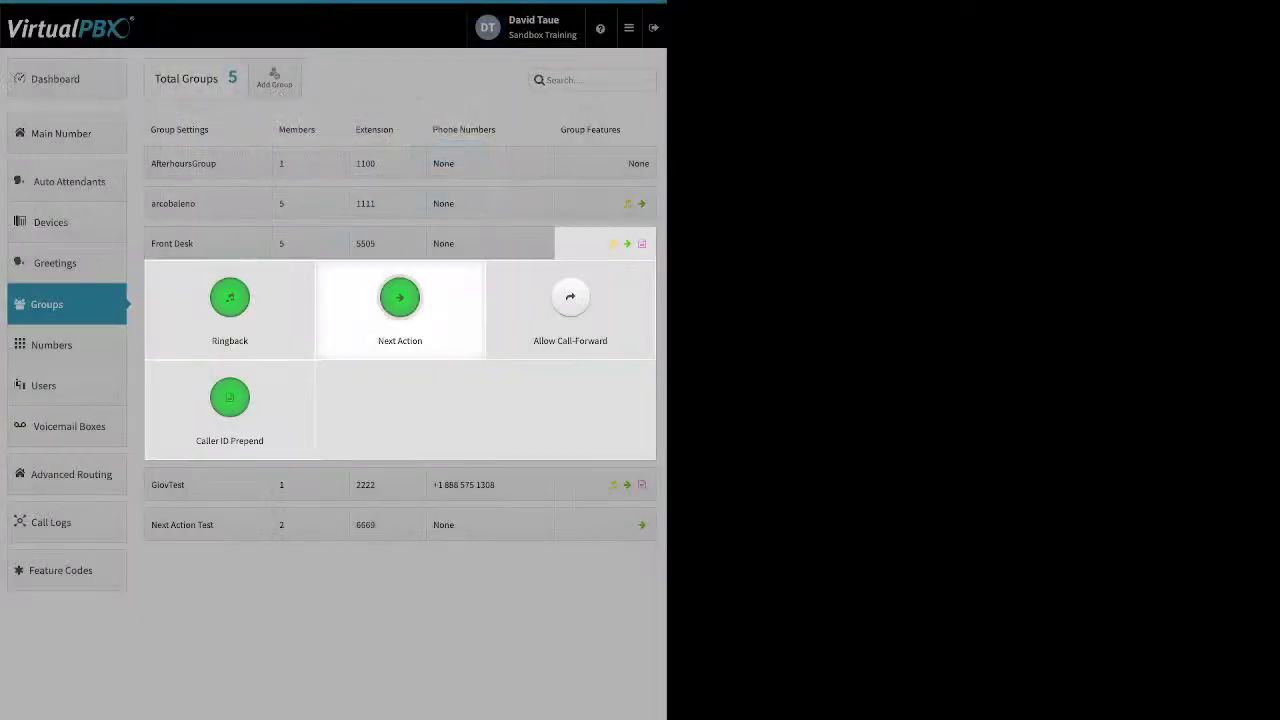
Step: Browse the Next Action destinations for the Front Desk group's unanswered calls, select FrontDesk VM and save the setting
click(400, 300)
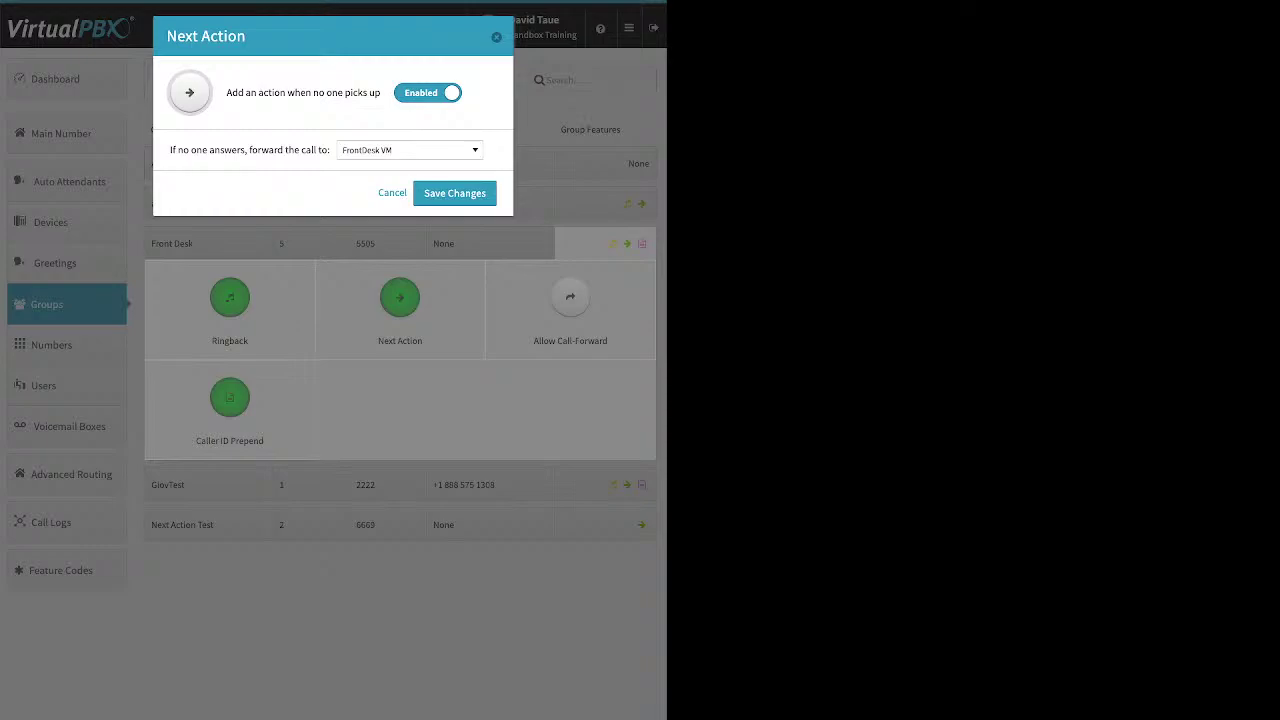
drag(170, 149, 330, 149)
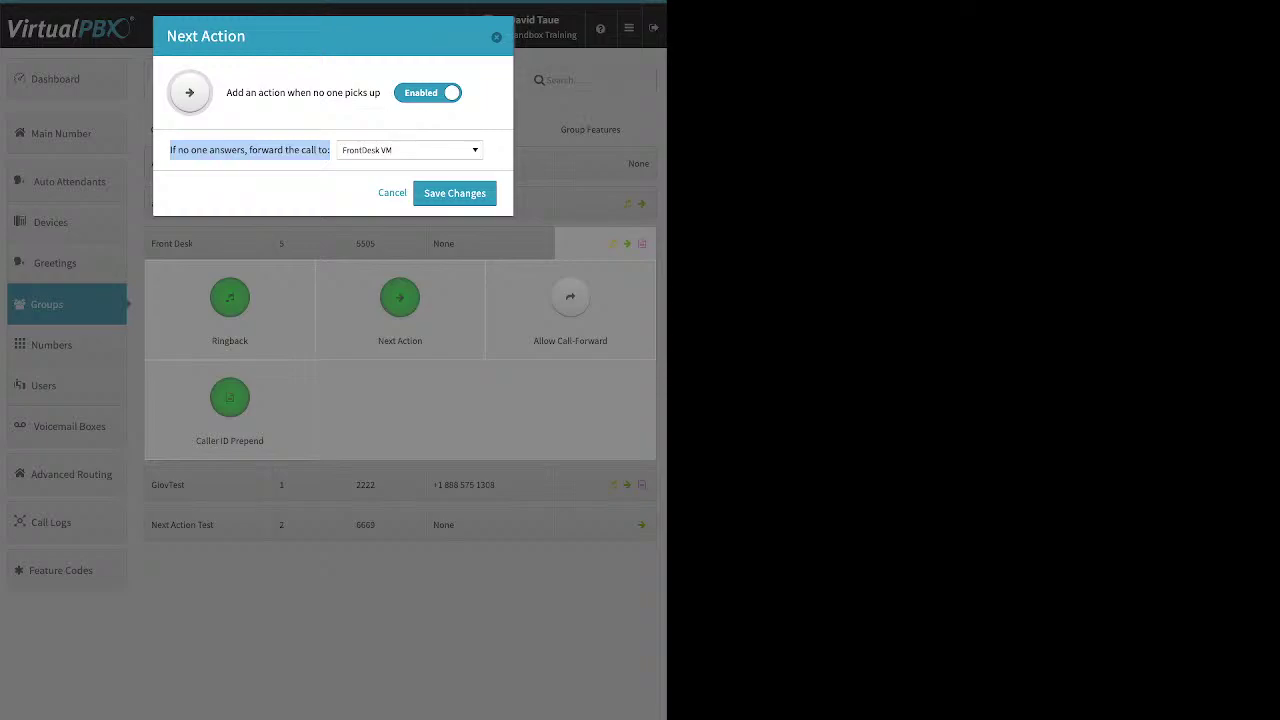
click(410, 150)
scroll(405, 273, up, 10)
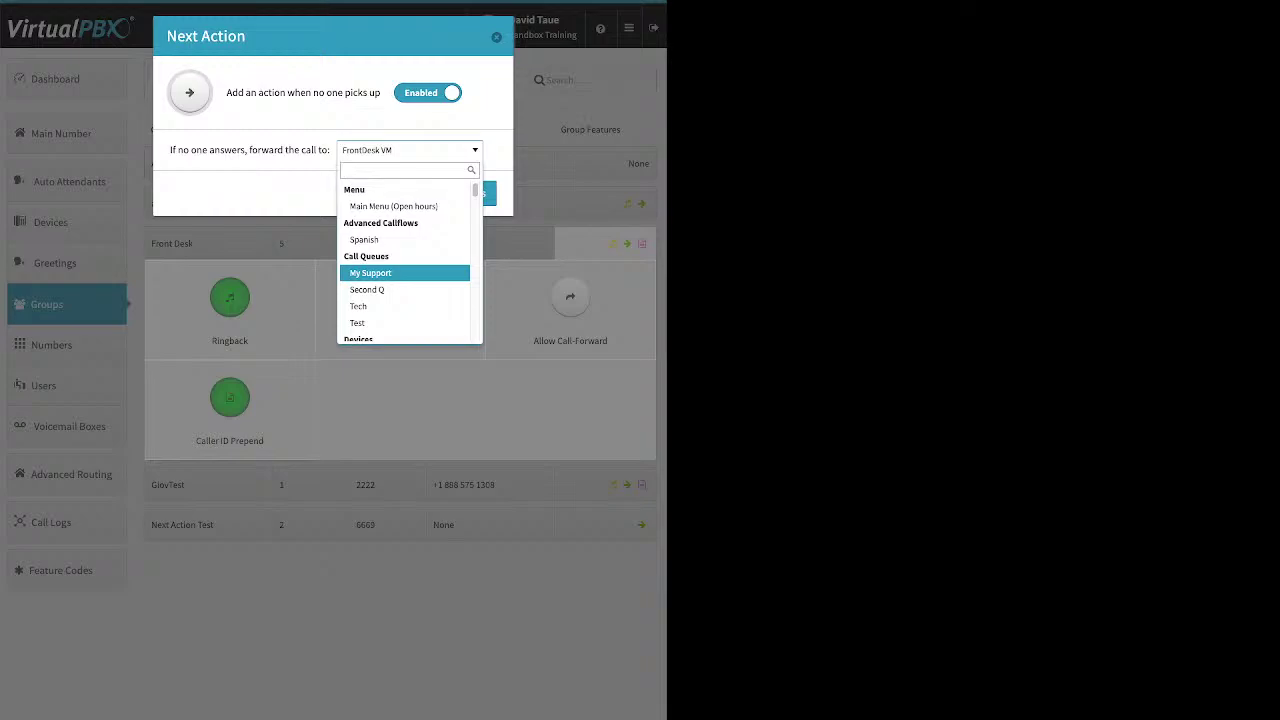
scroll(405, 263, down, 3)
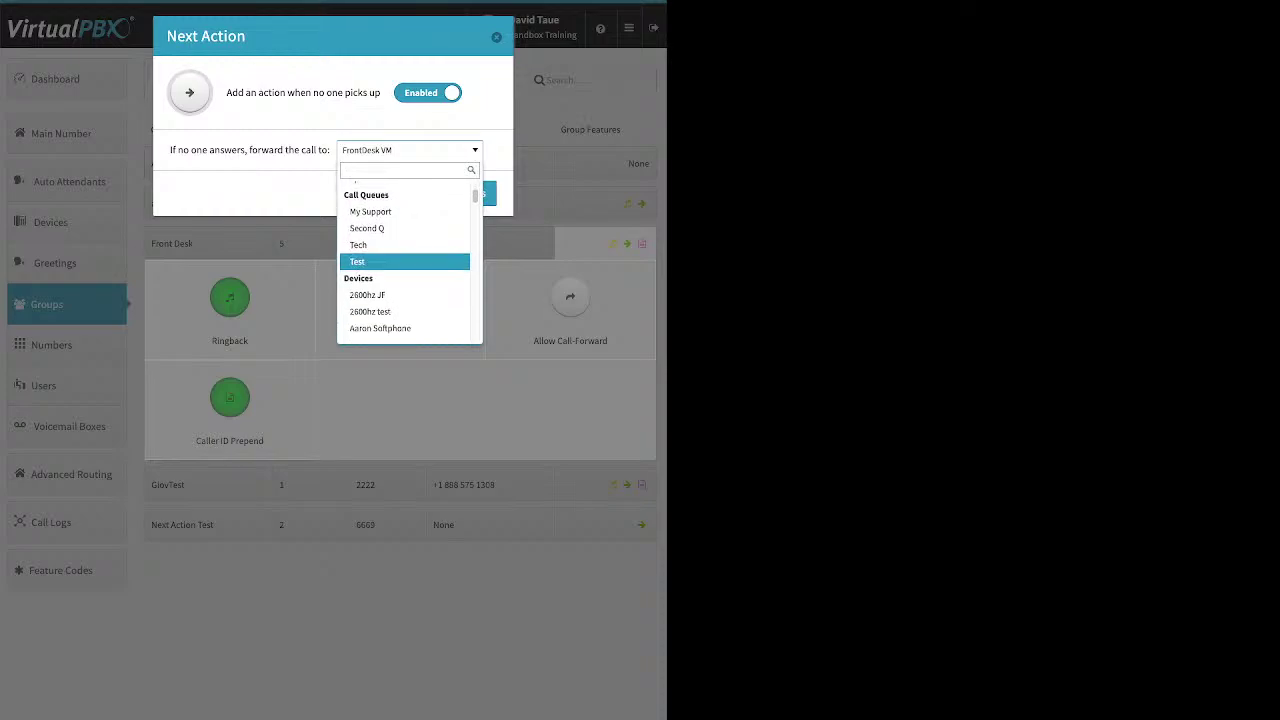
scroll(405, 266, down, 5)
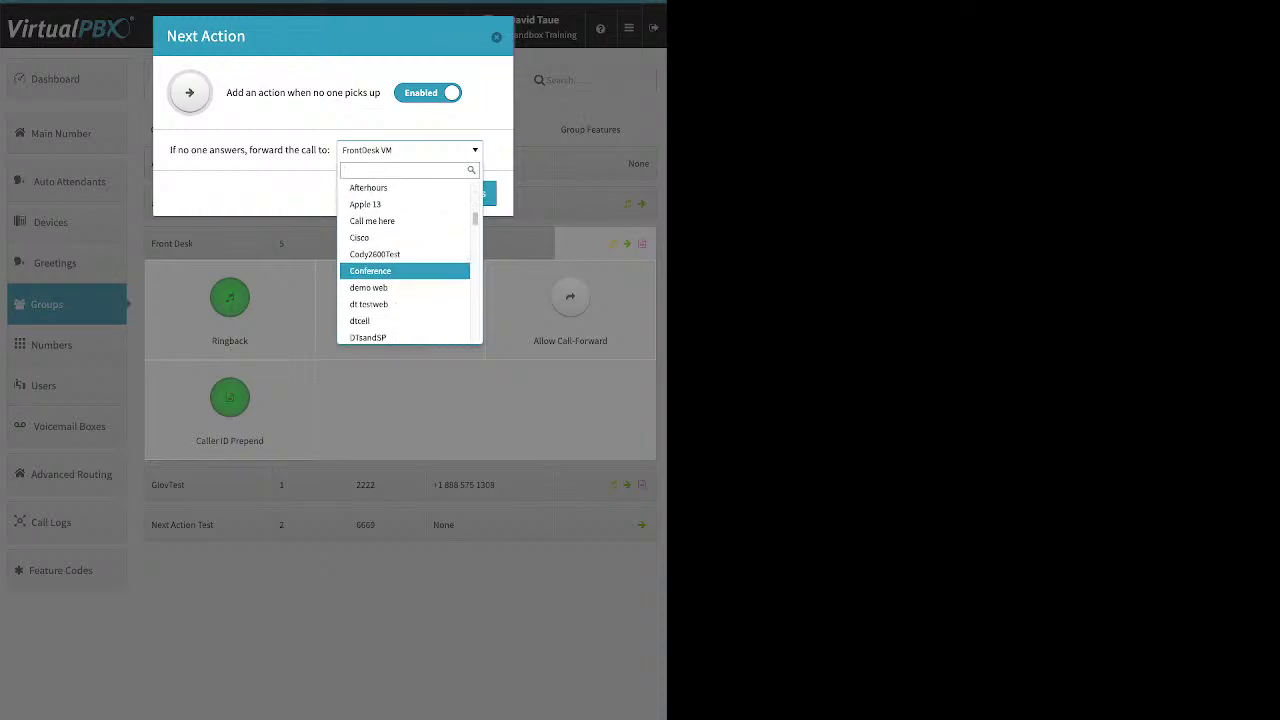
scroll(405, 266, down, 10)
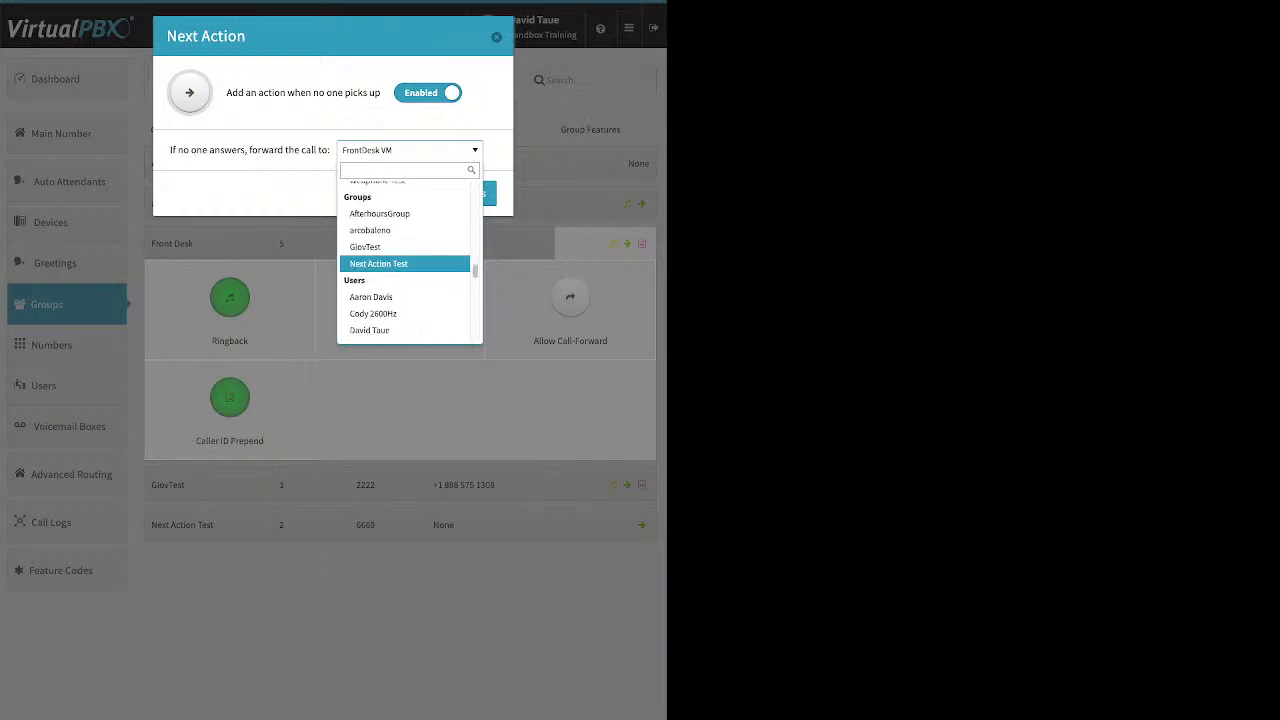
scroll(405, 266, down, 3)
scroll(405, 266, up, 4)
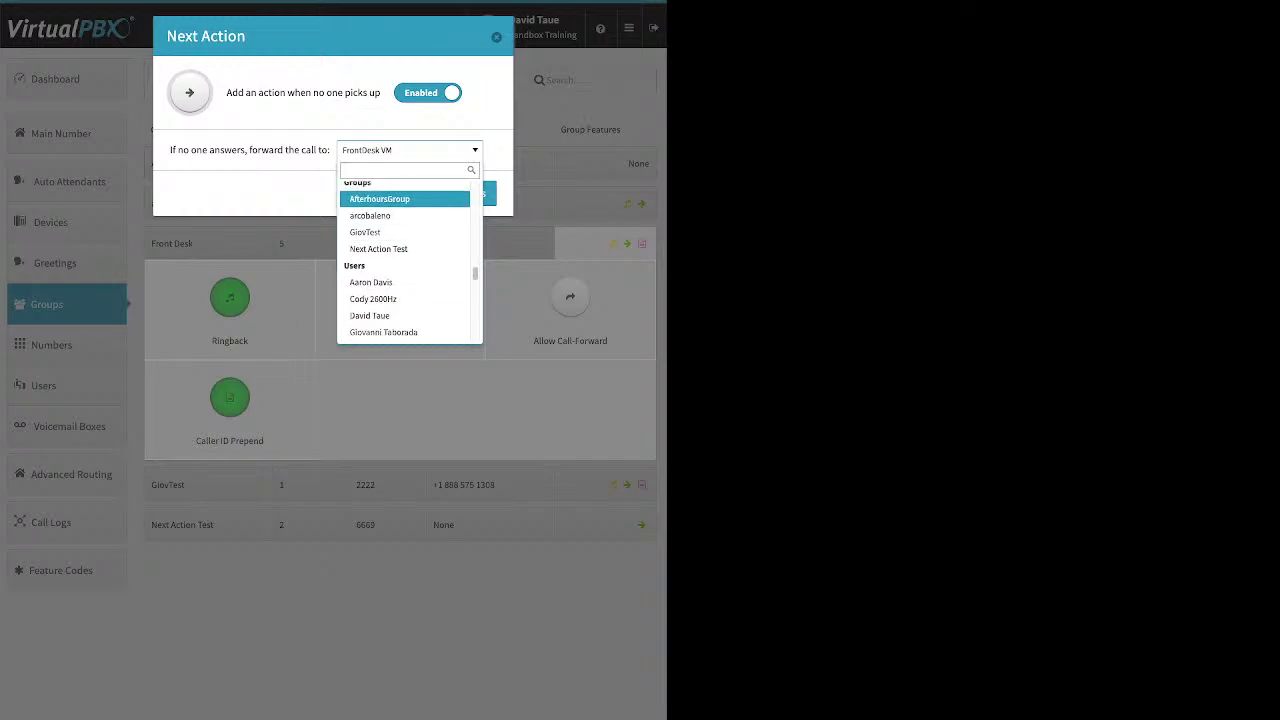
scroll(405, 261, down, 5)
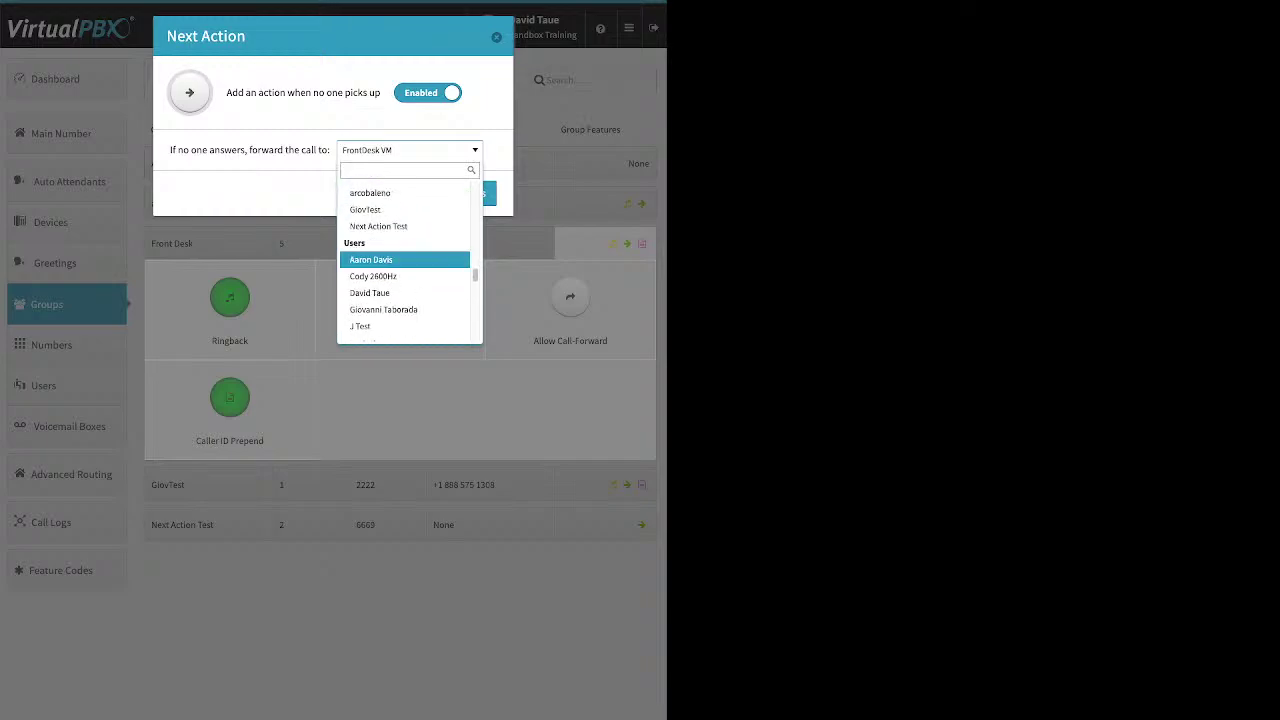
scroll(405, 266, down, 3)
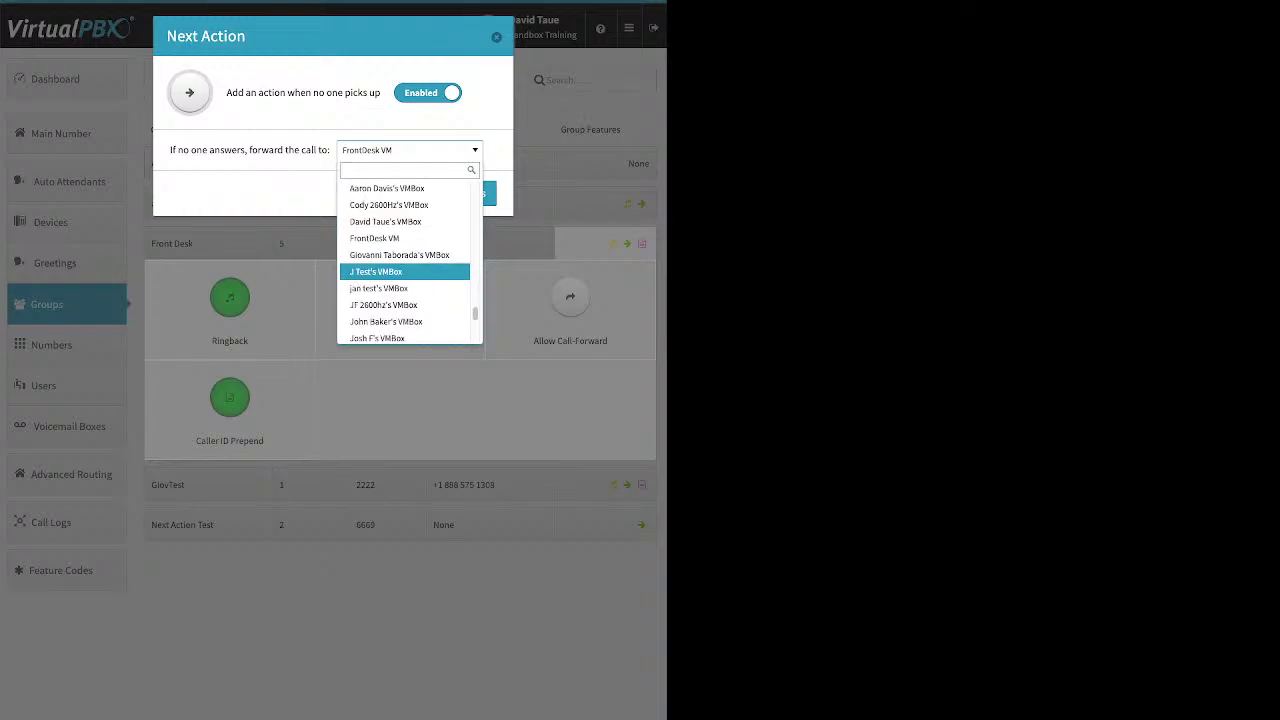
click(375, 238)
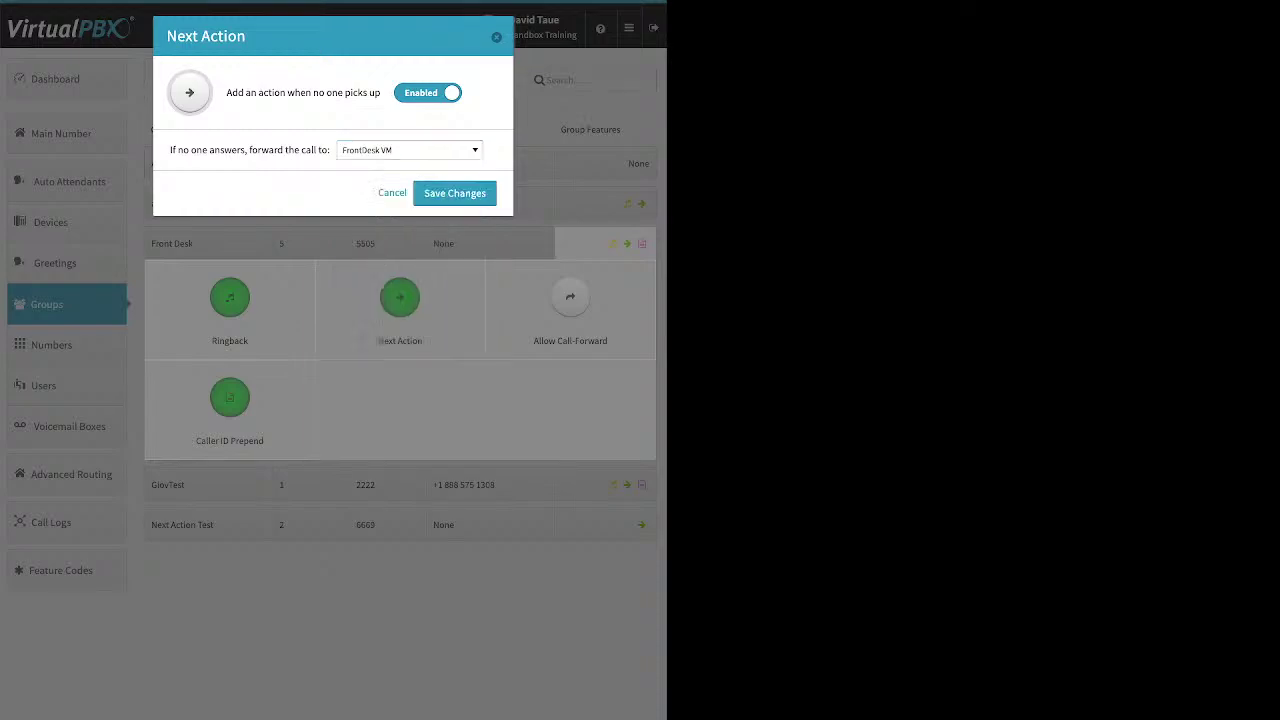
click(455, 193)
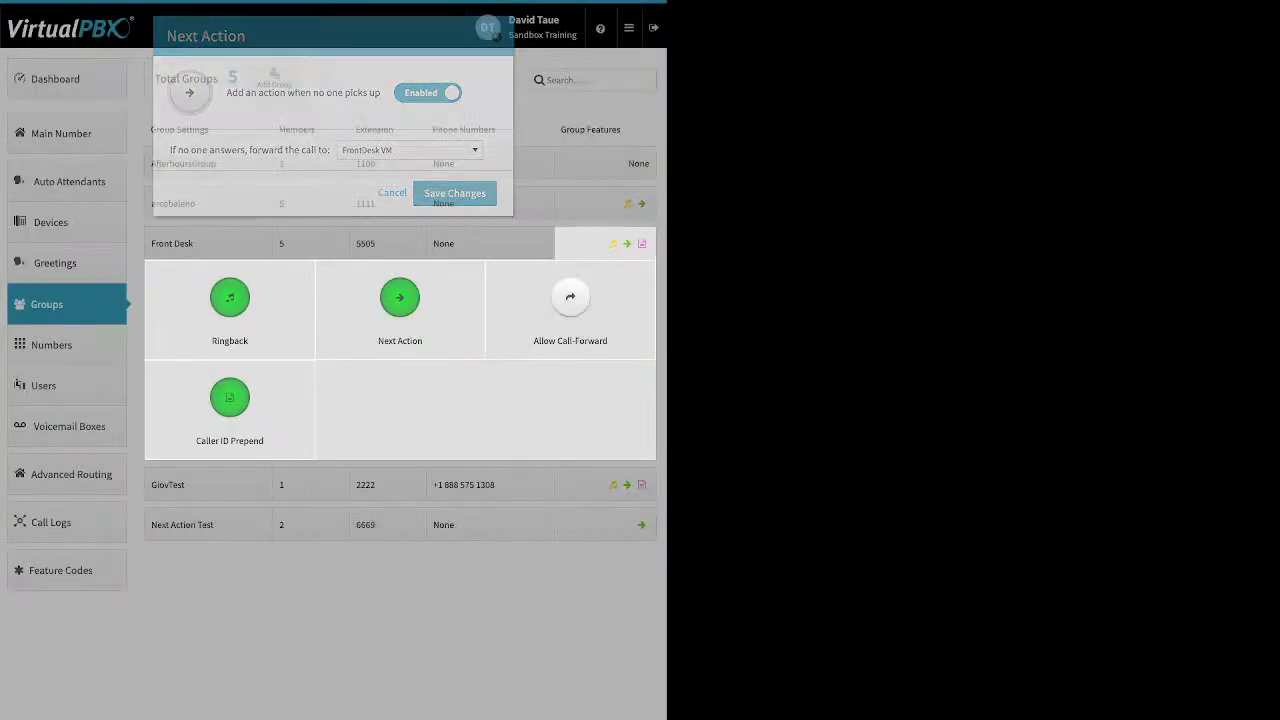
Step: Try to enable Allow Call-Forward for the Front Desk group
click(570, 300)
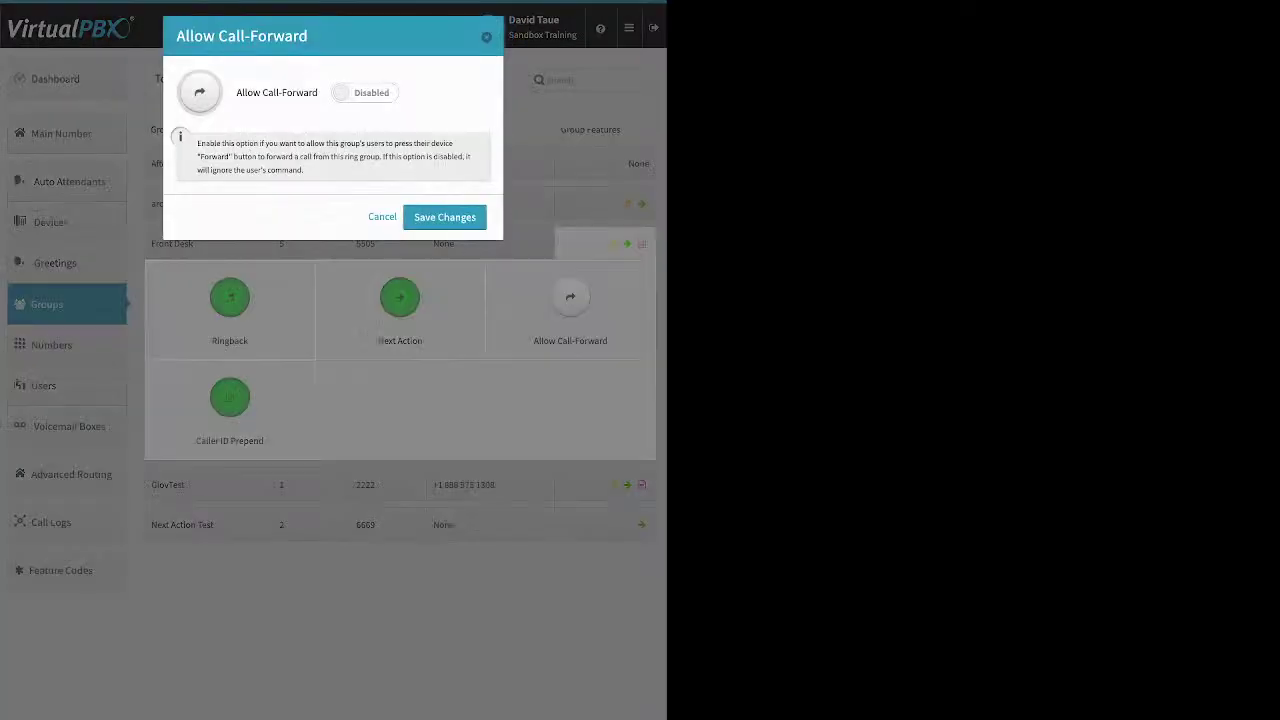
click(365, 92)
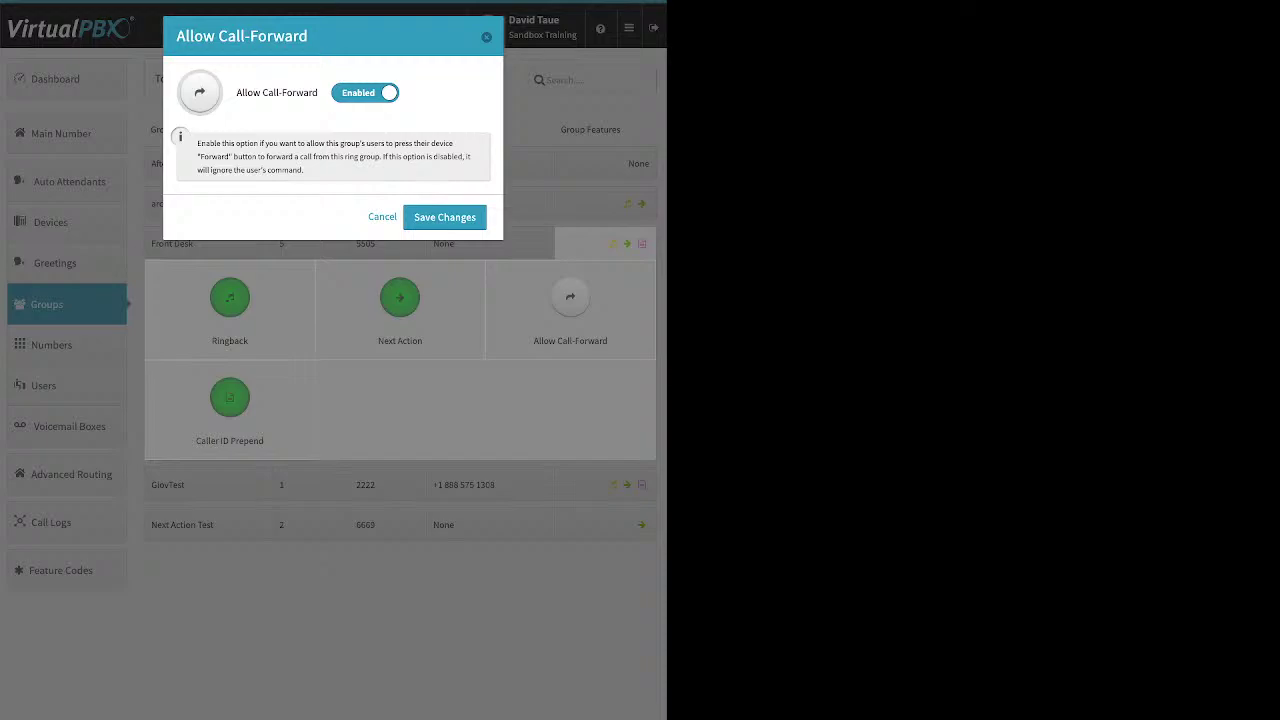
click(445, 217)
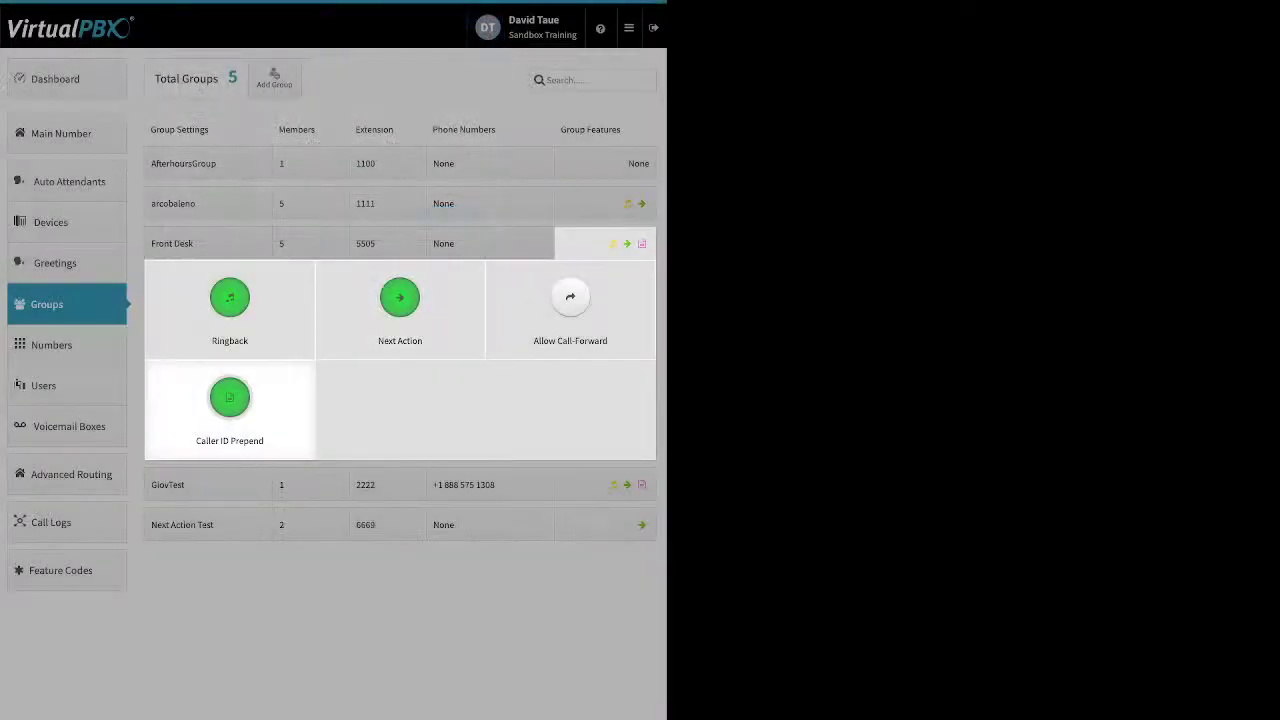
Step: Examine the Front Desk group's Caller ID Prepend settings for the name and number prefixes, and close them without saving
click(230, 398)
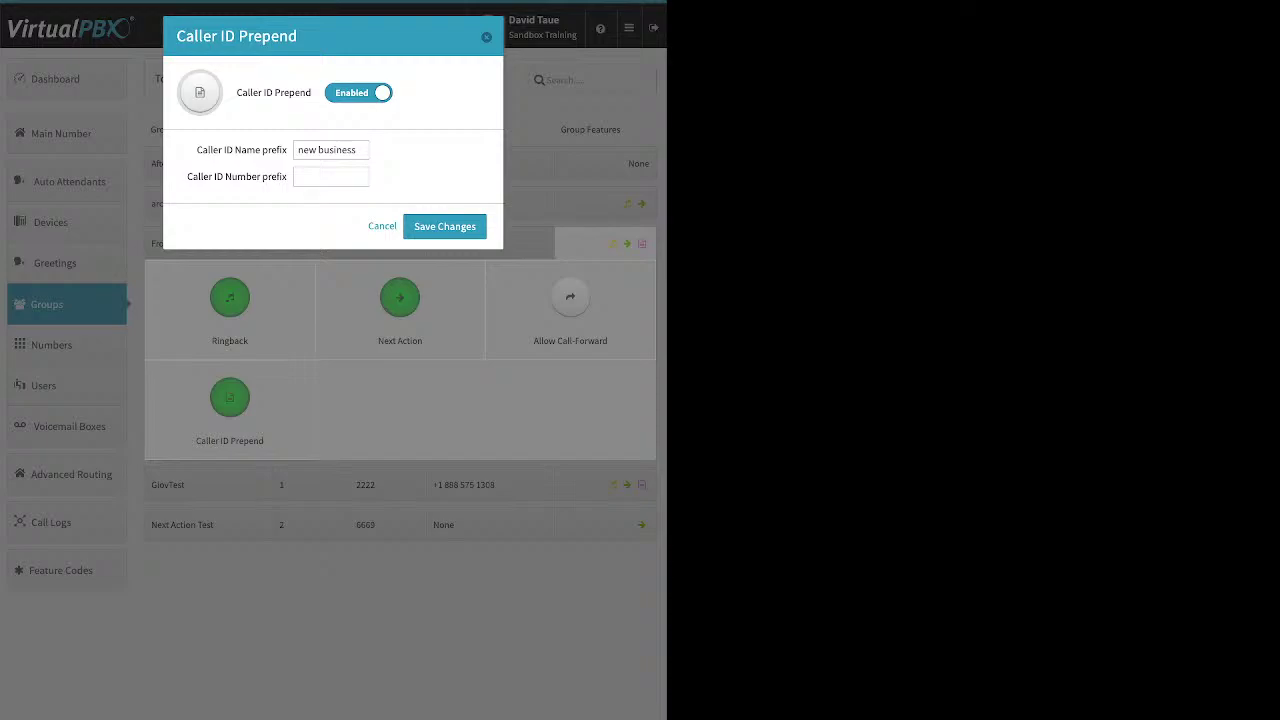
drag(196, 150, 272, 150)
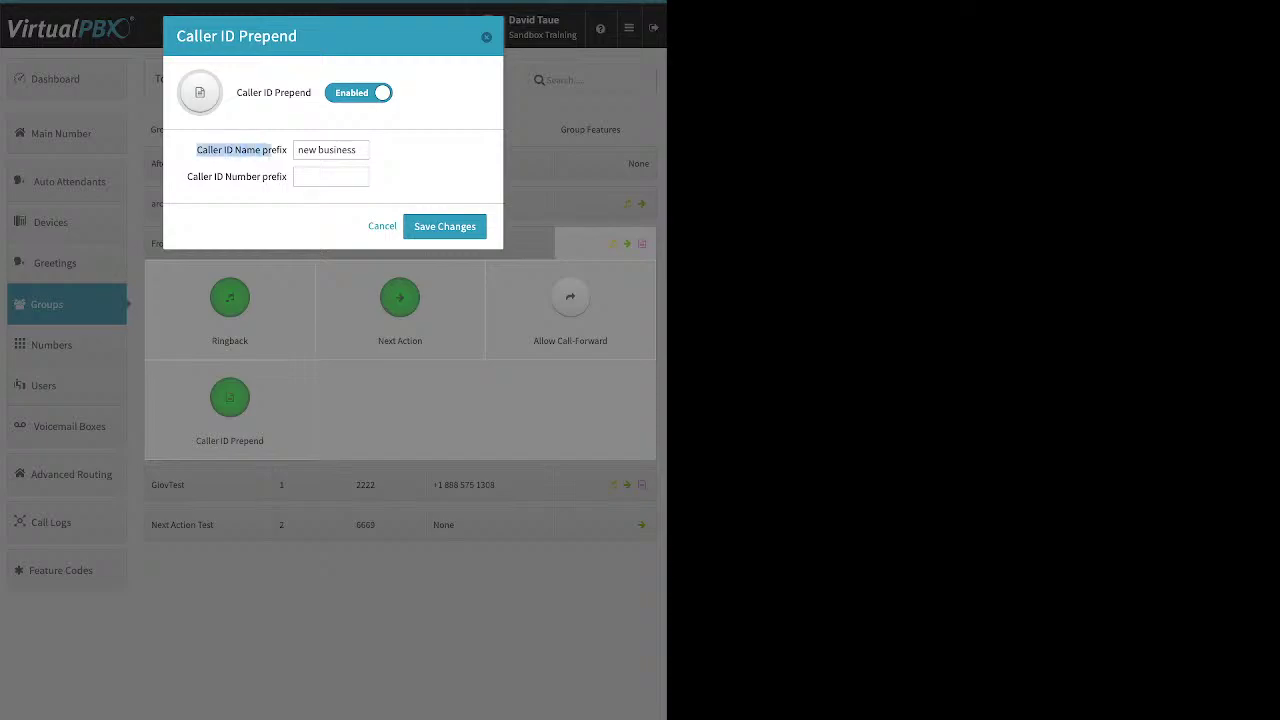
drag(187, 177, 262, 177)
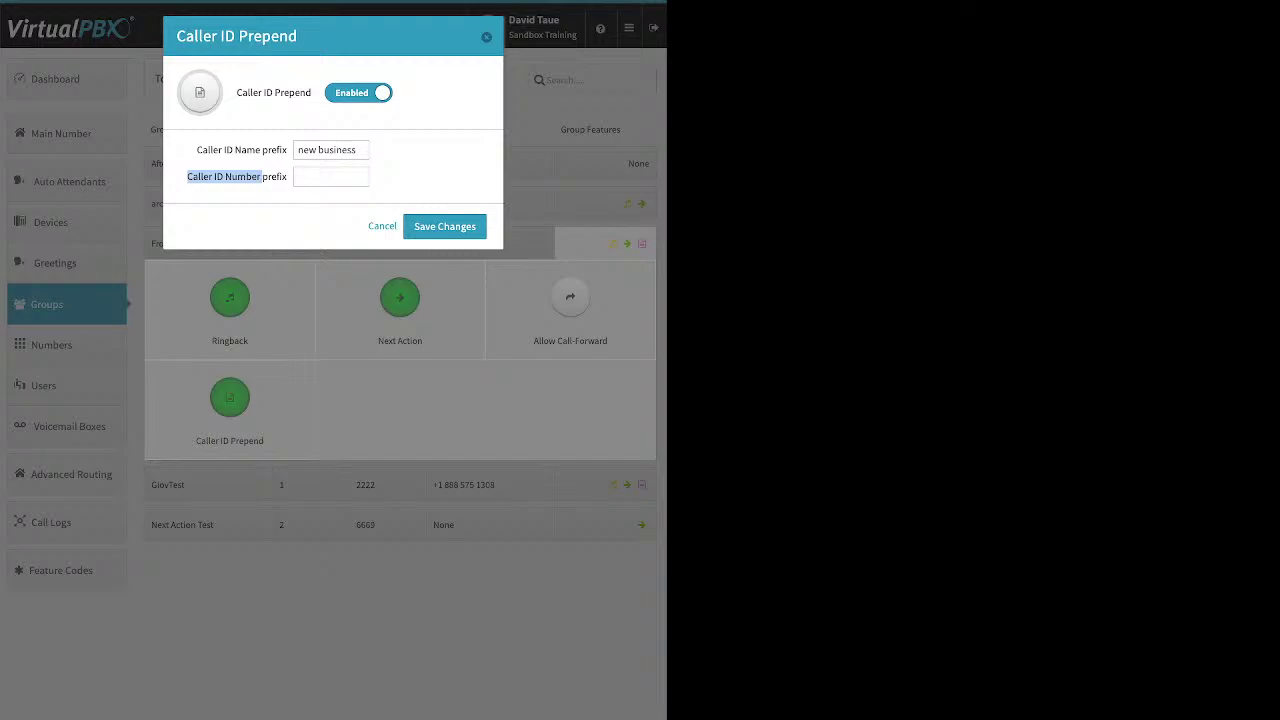
key(Escape)
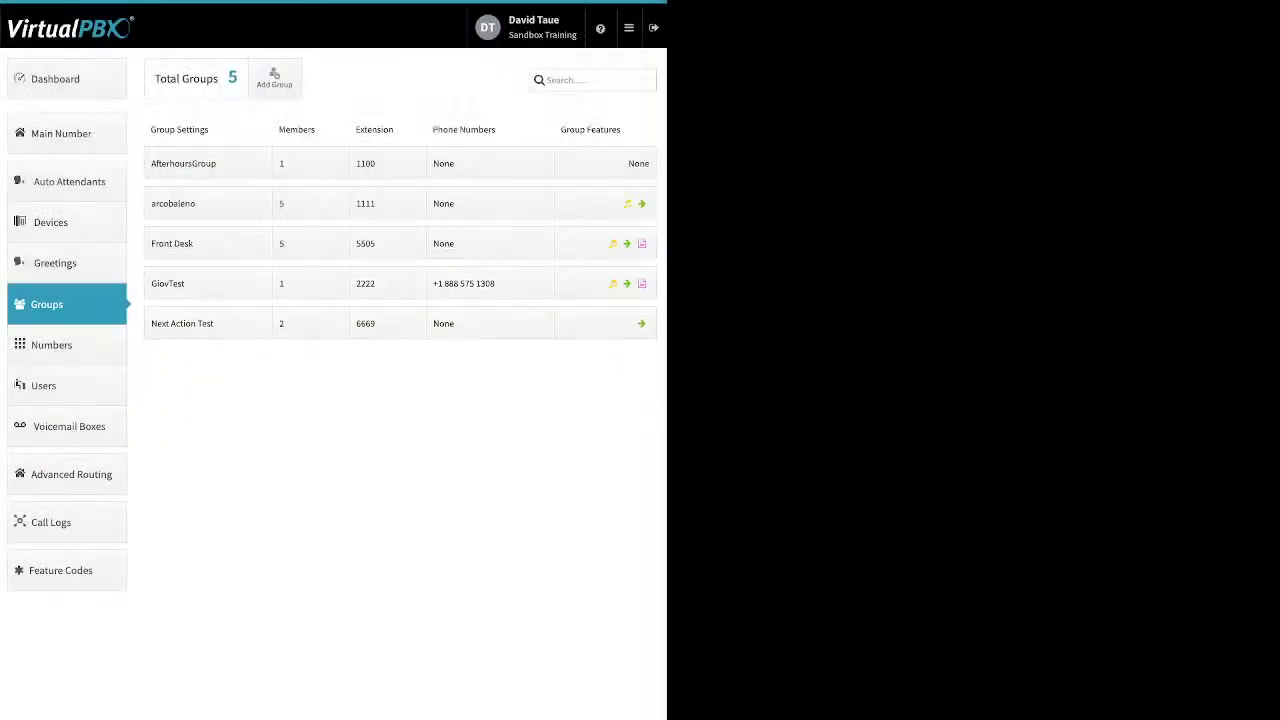
Step: Review the numbers in use and inspect the Caller-ID name options of the first listed number
click(66, 345)
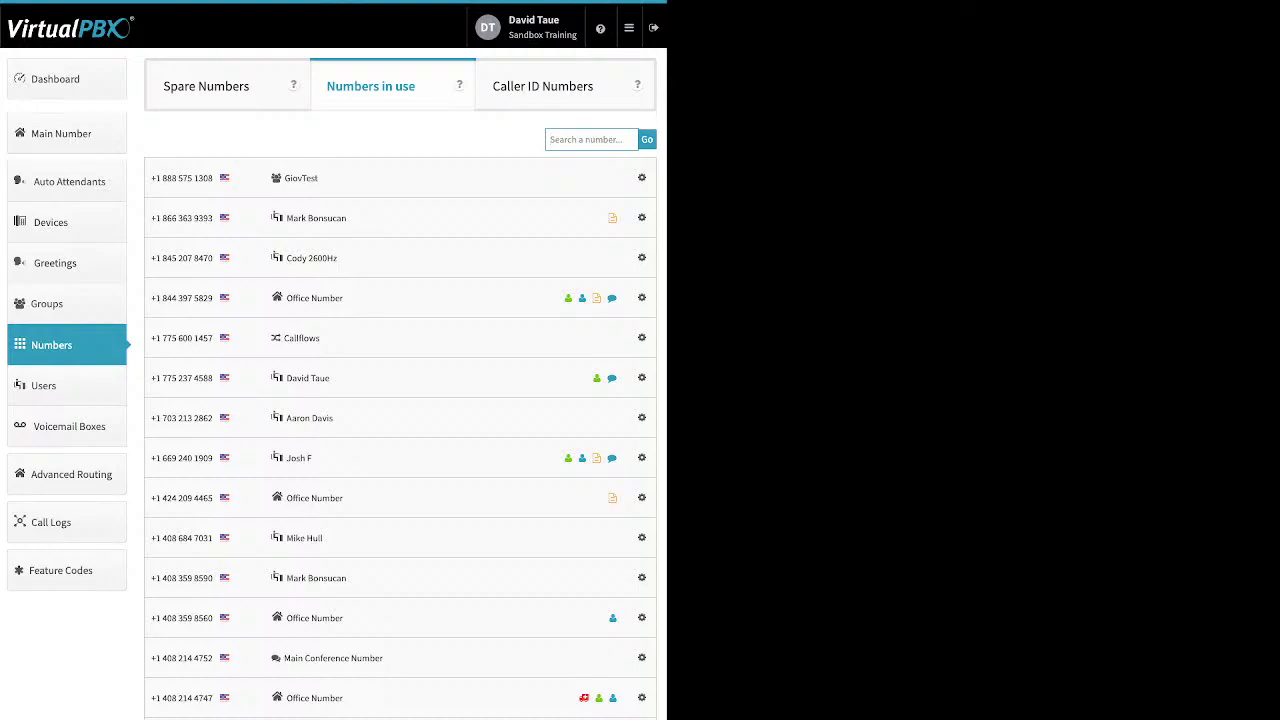
drag(347, 218, 286, 218)
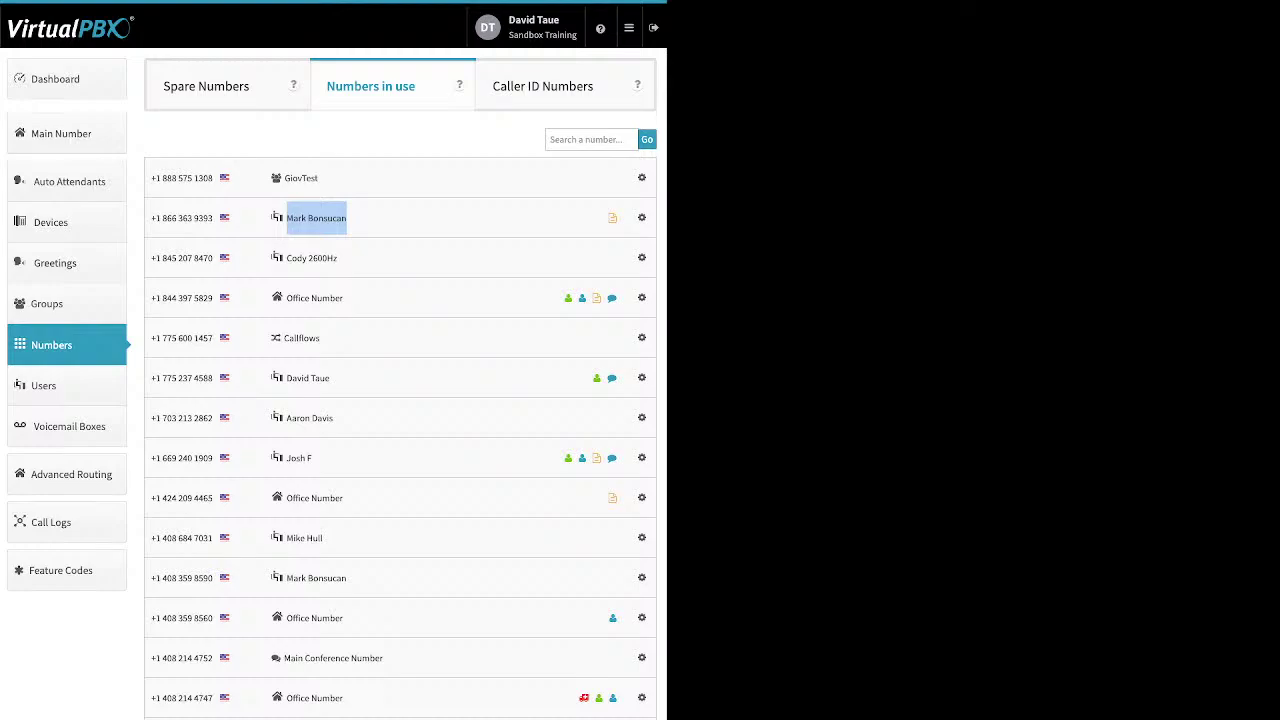
click(642, 178)
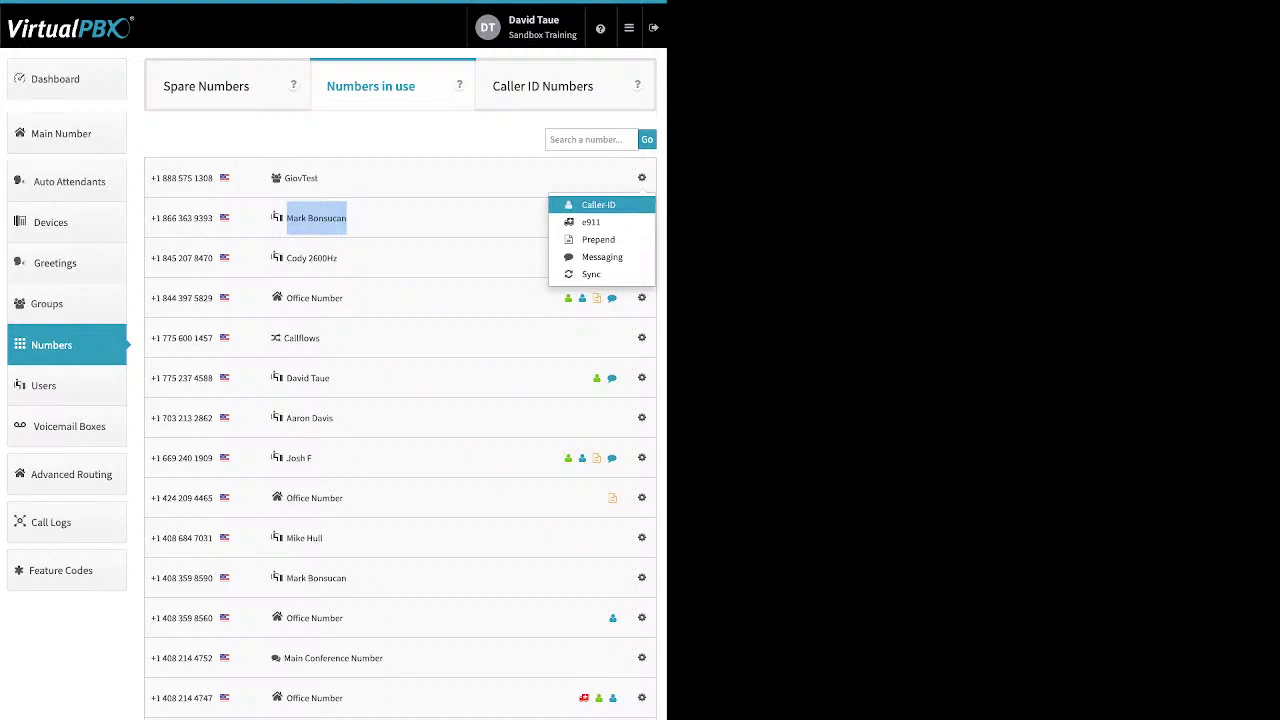
click(600, 205)
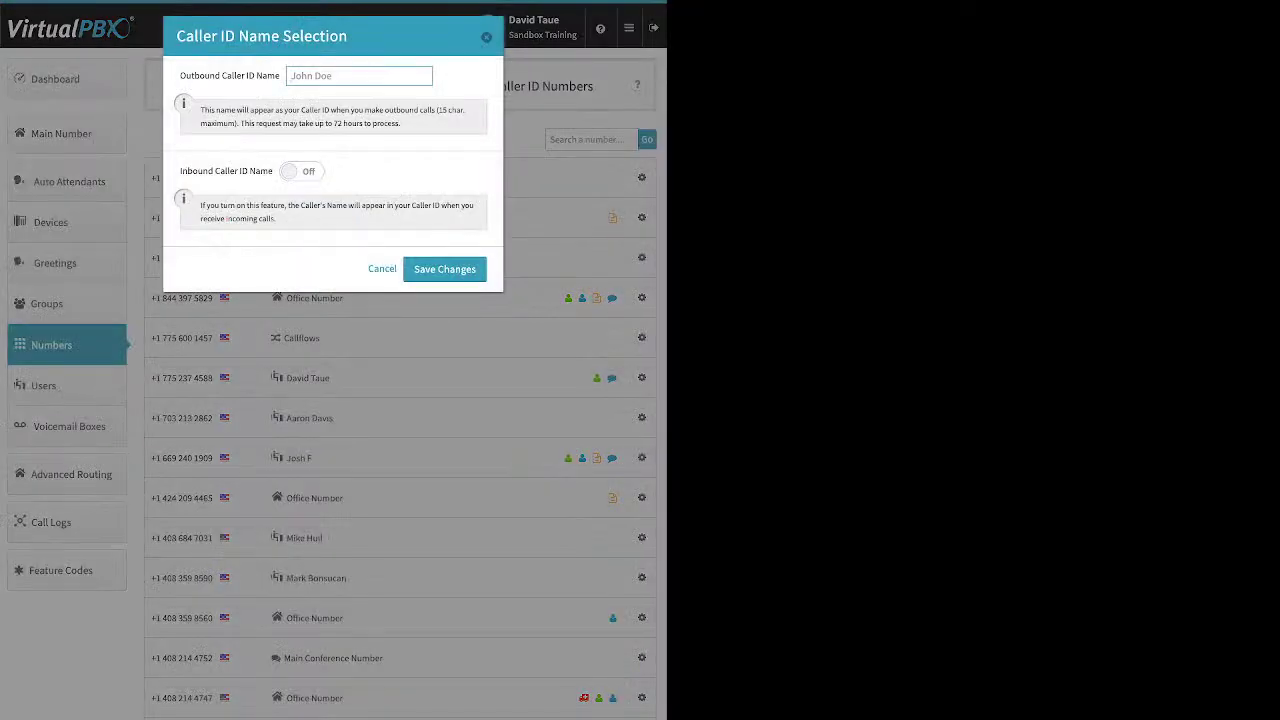
key(Escape)
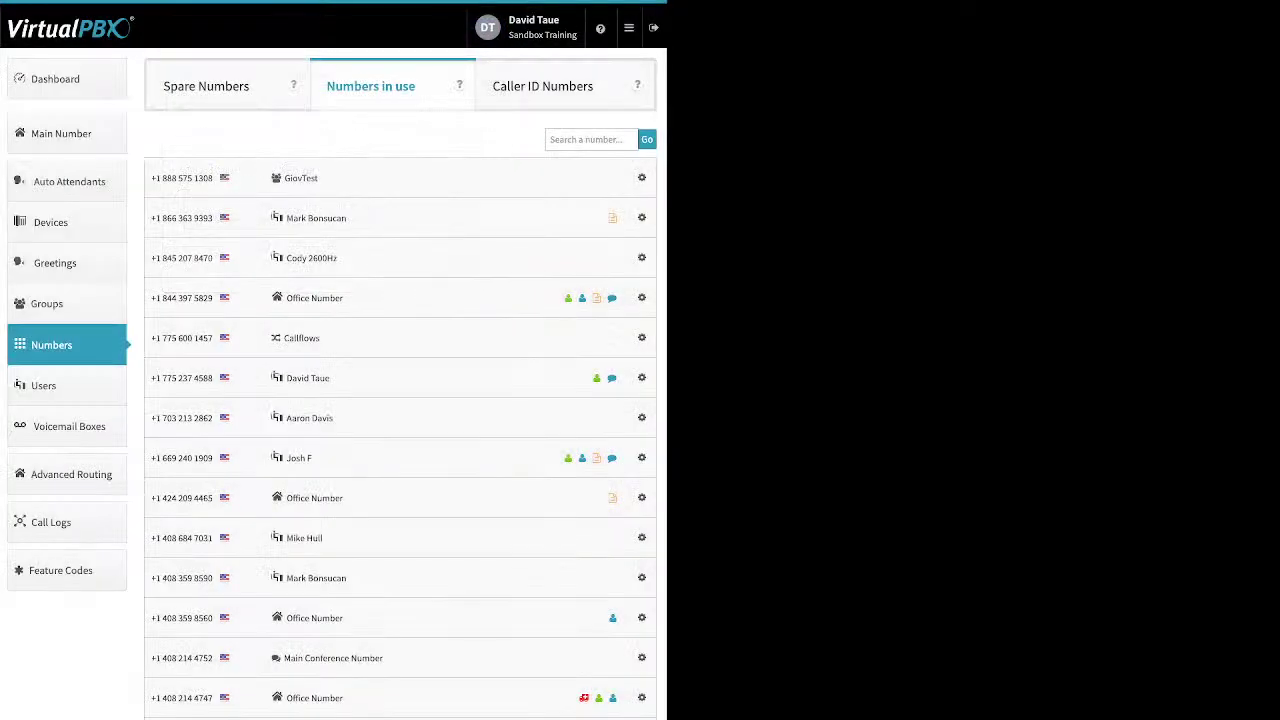
Step: Delete the two spare numbers with the 888 and 424 area codes
click(206, 86)
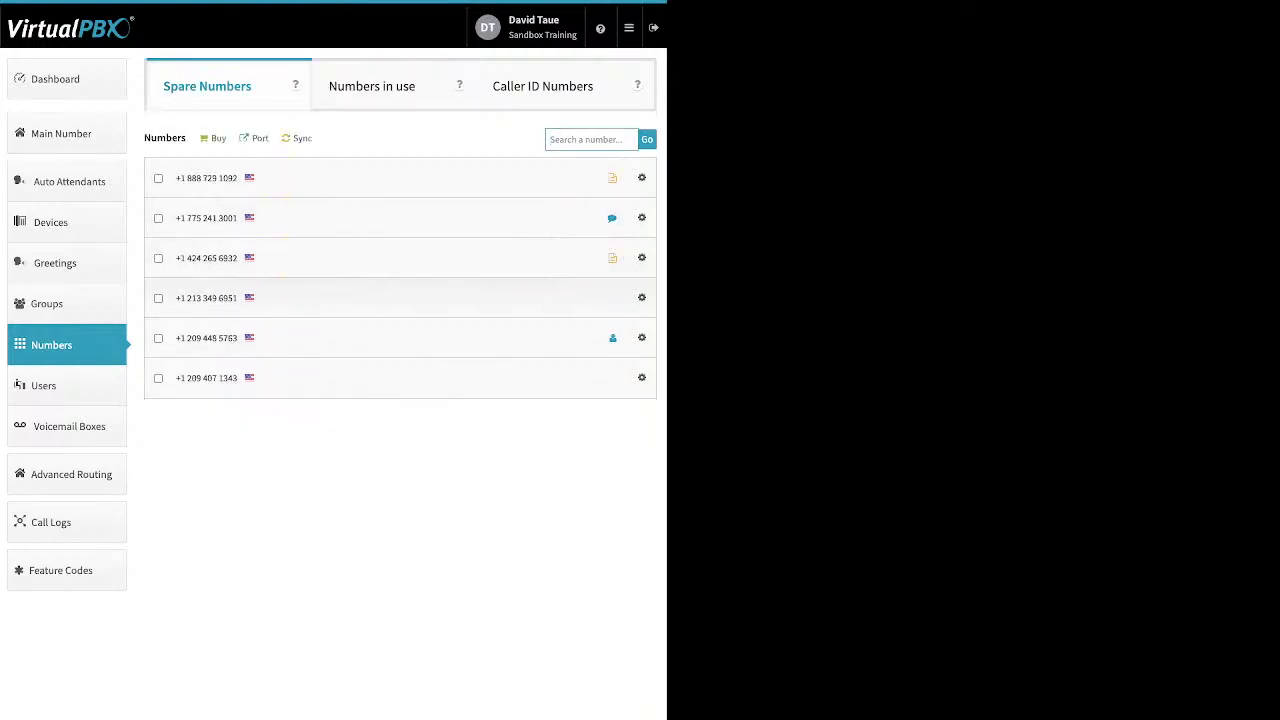
click(590, 139)
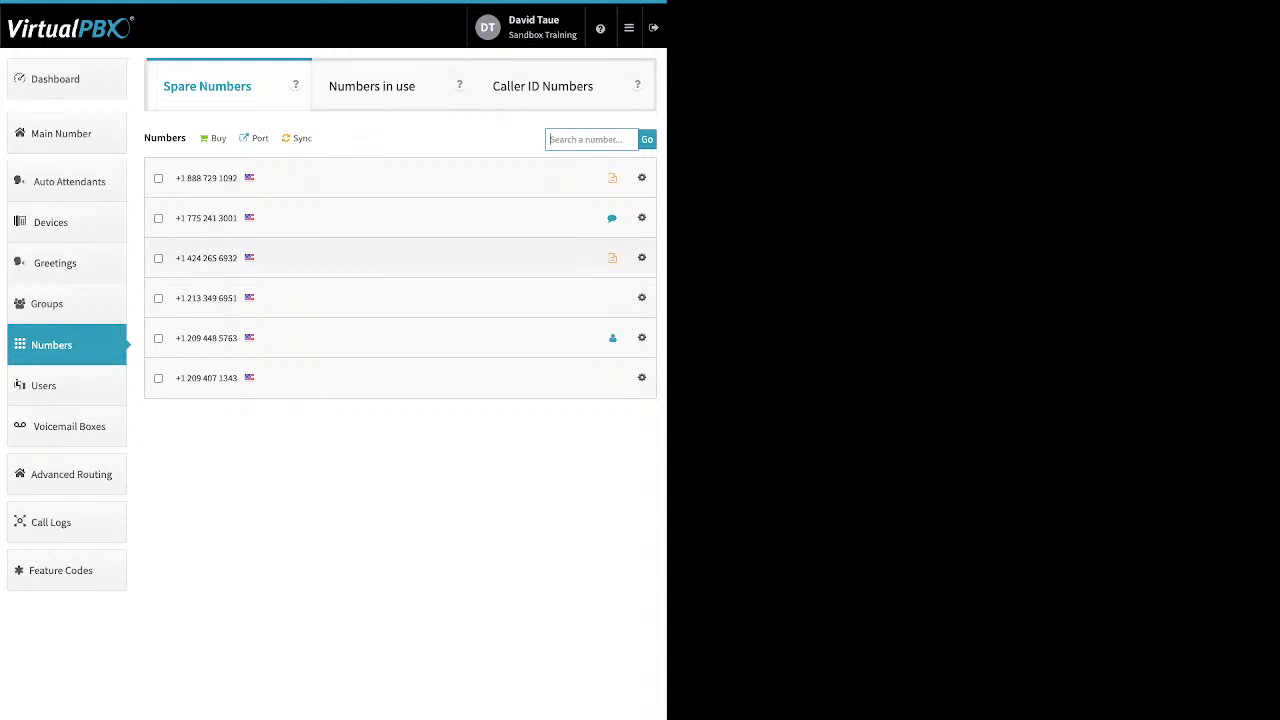
click(590, 139)
click(158, 258)
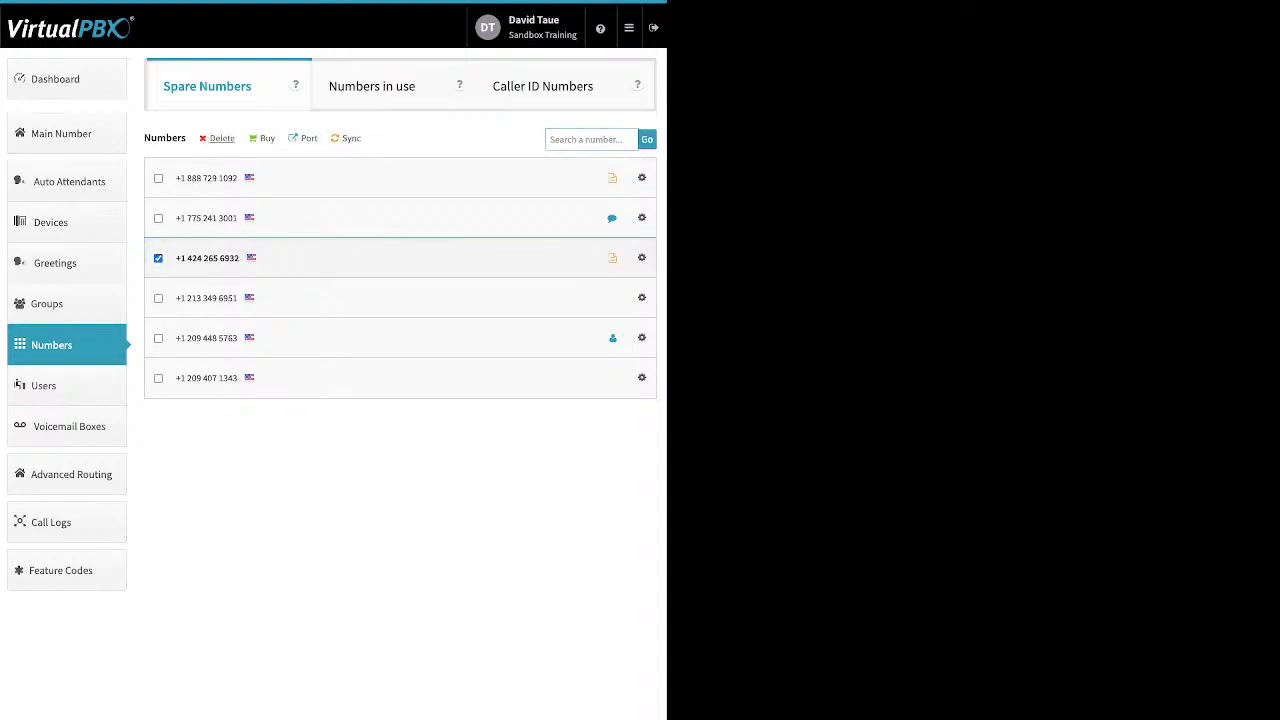
click(158, 178)
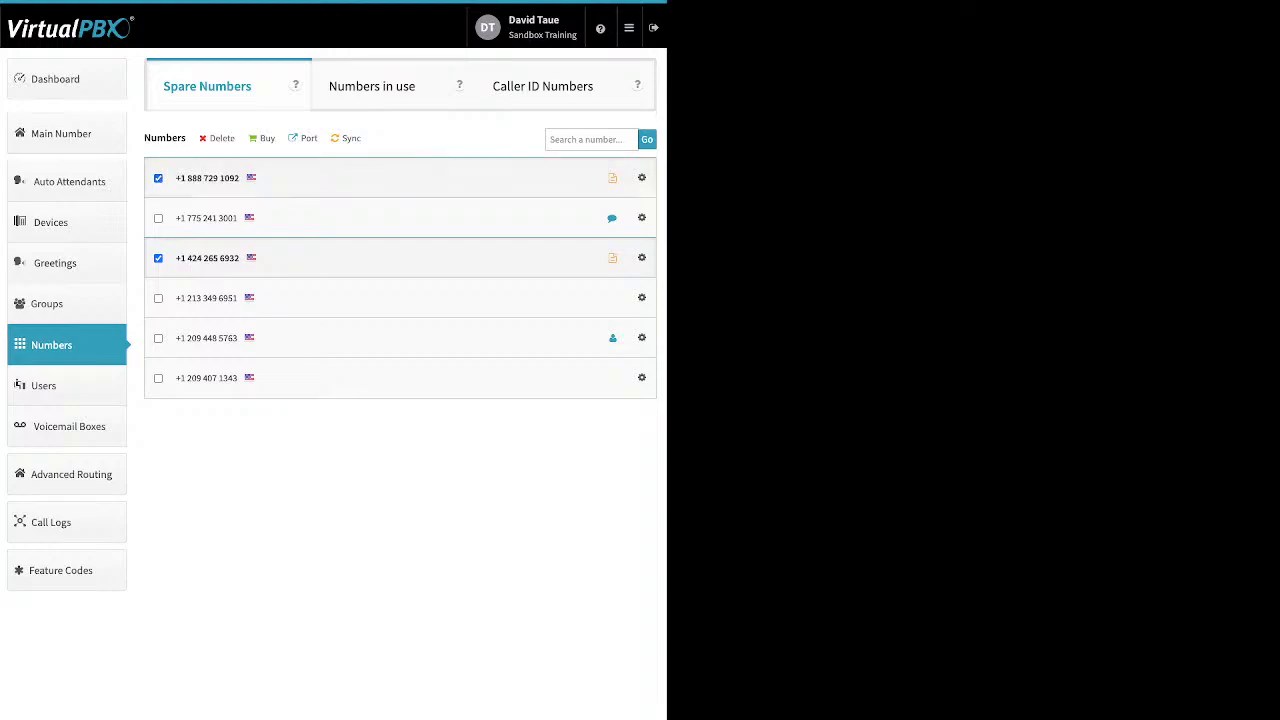
click(222, 138)
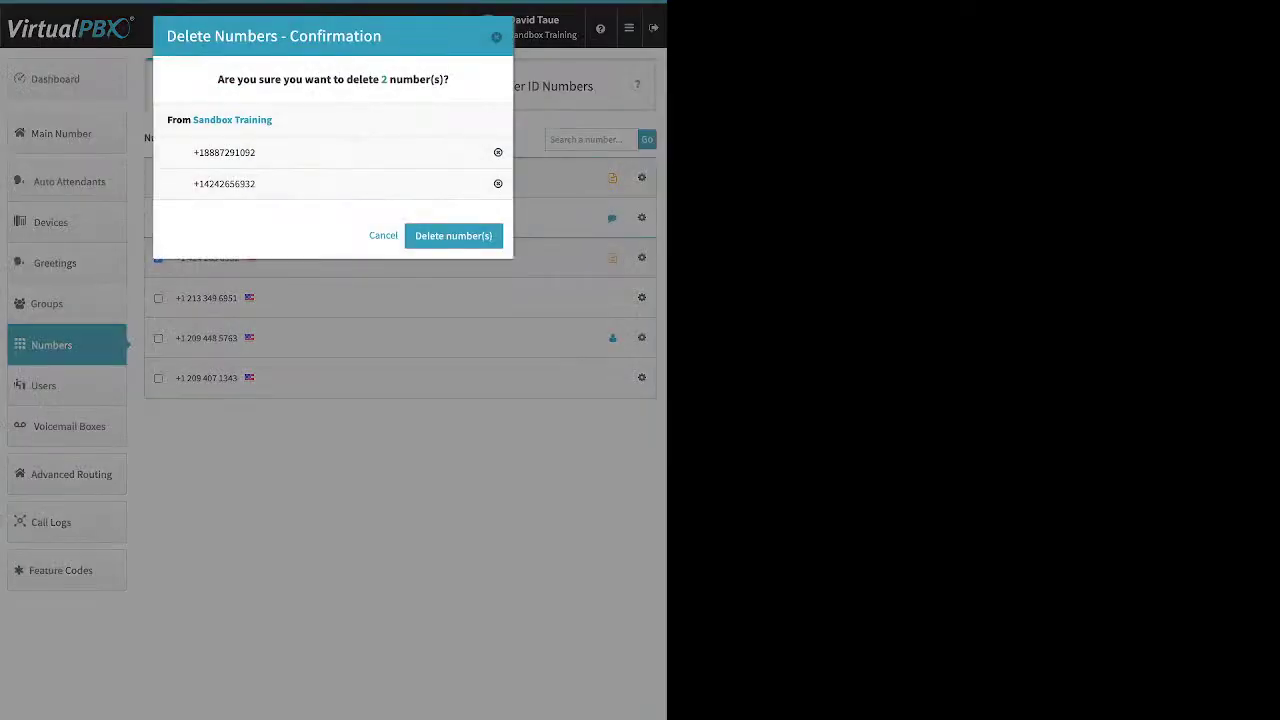
click(453, 235)
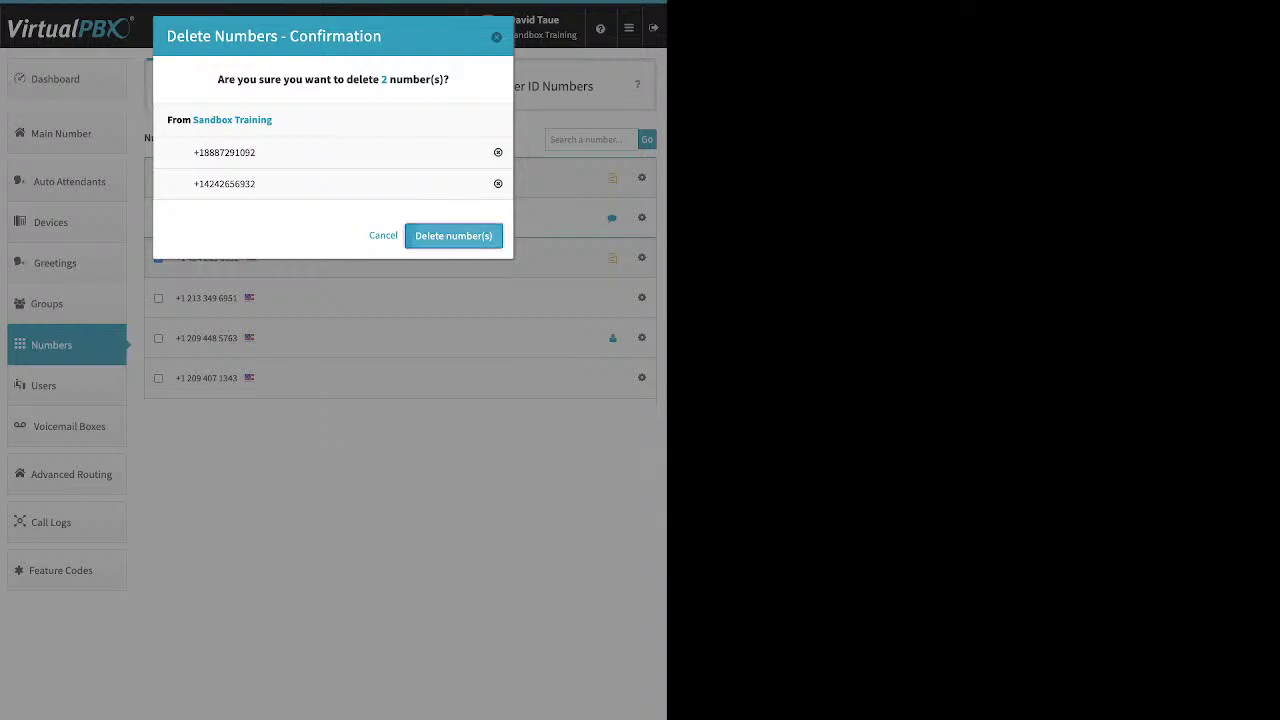
click(333, 384)
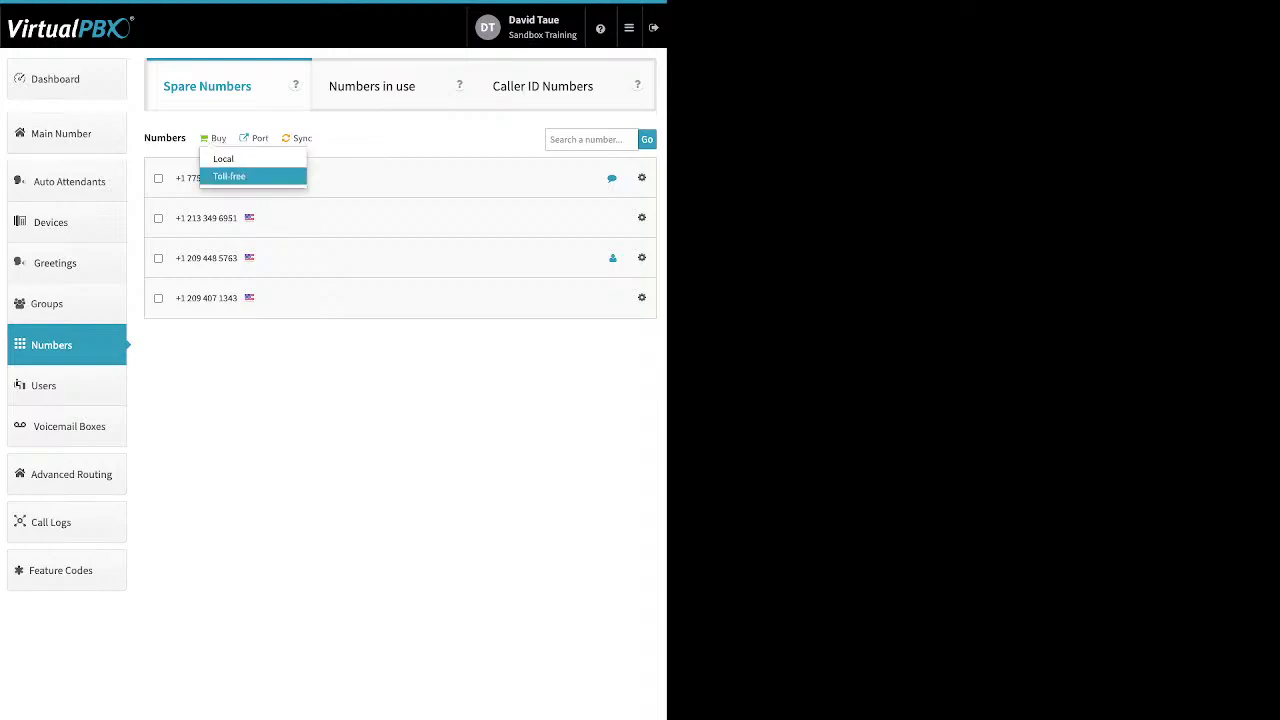
key(Escape)
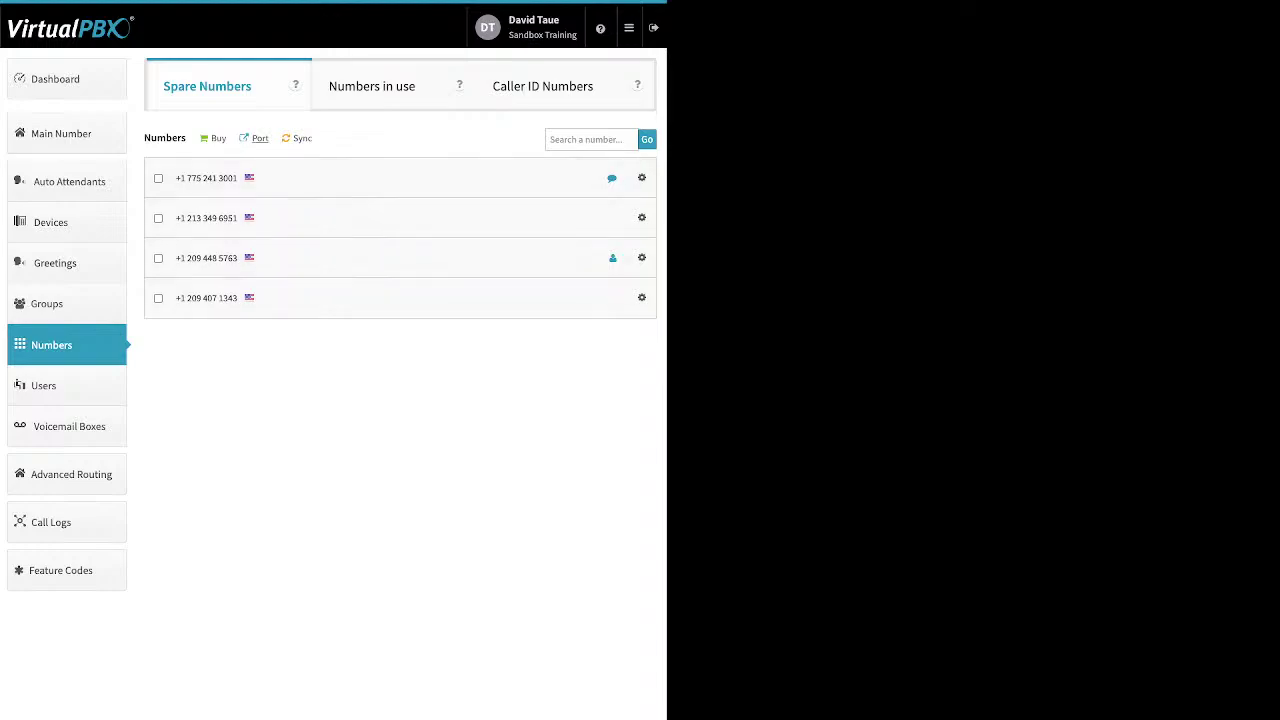
Step: Start a new port request named "test" for U.S. Local Numbers and proceed to the ownership verification
click(259, 138)
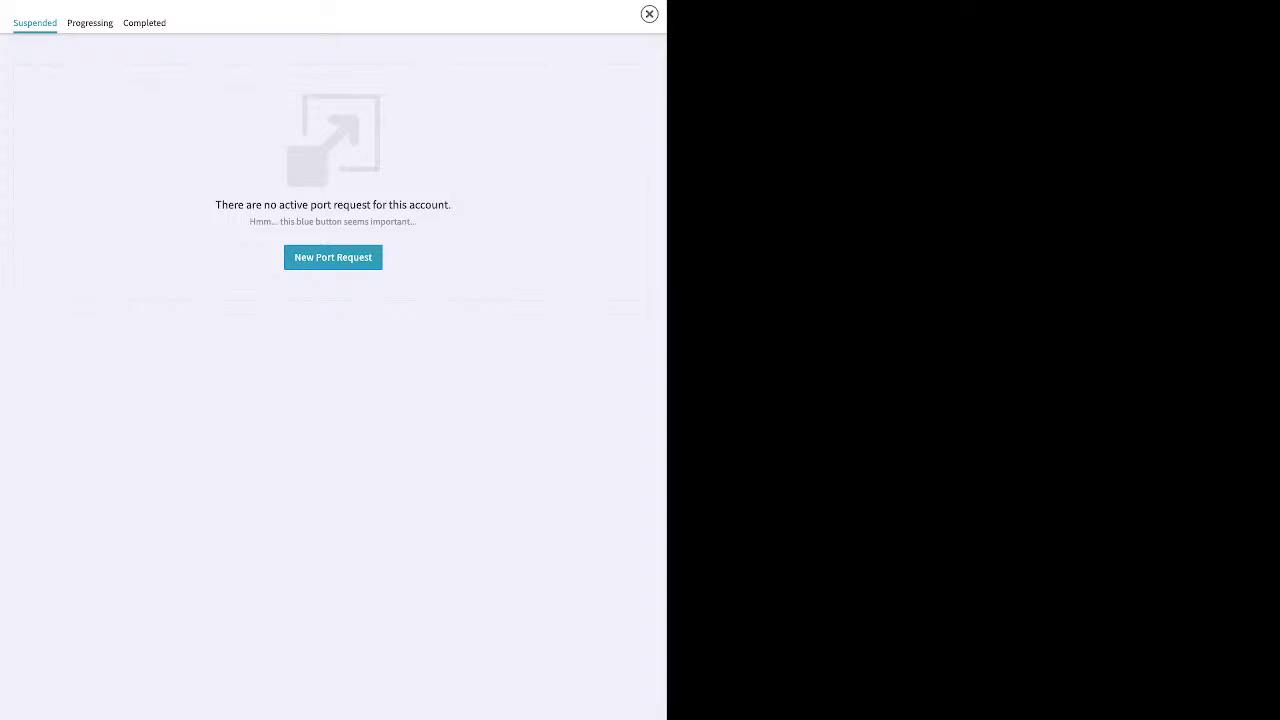
click(333, 257)
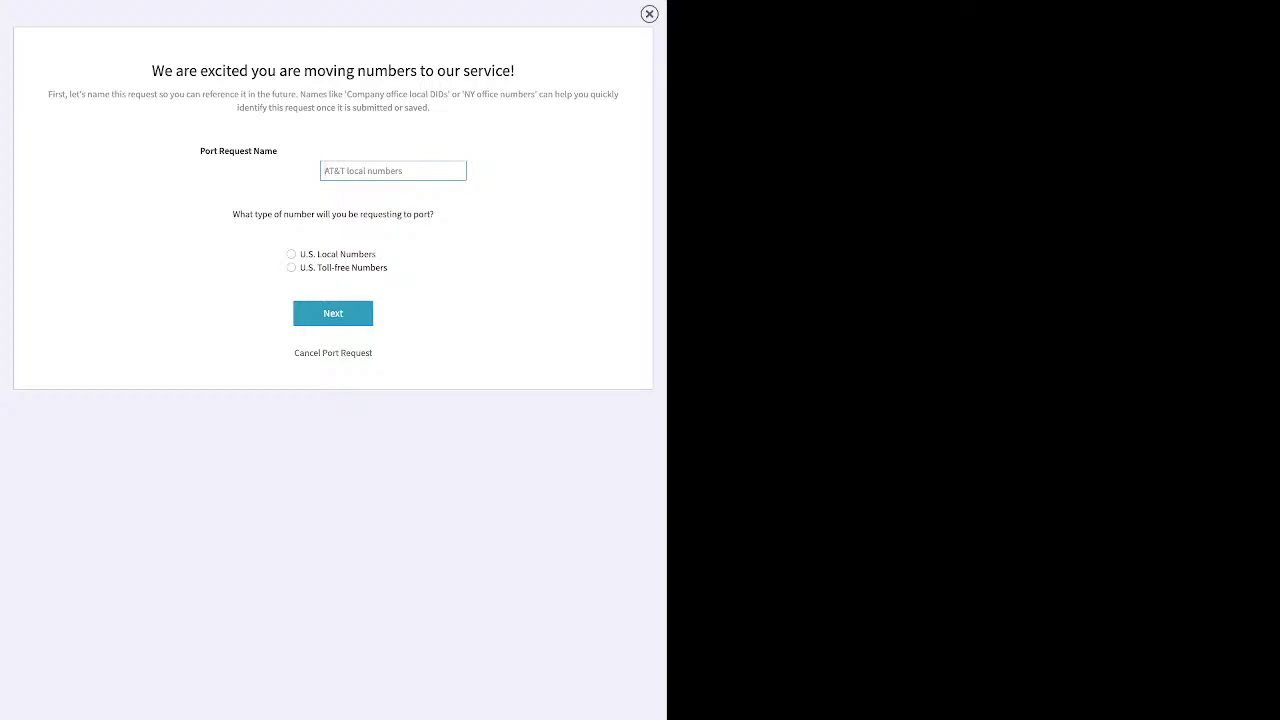
text(test)
click(291, 254)
click(333, 313)
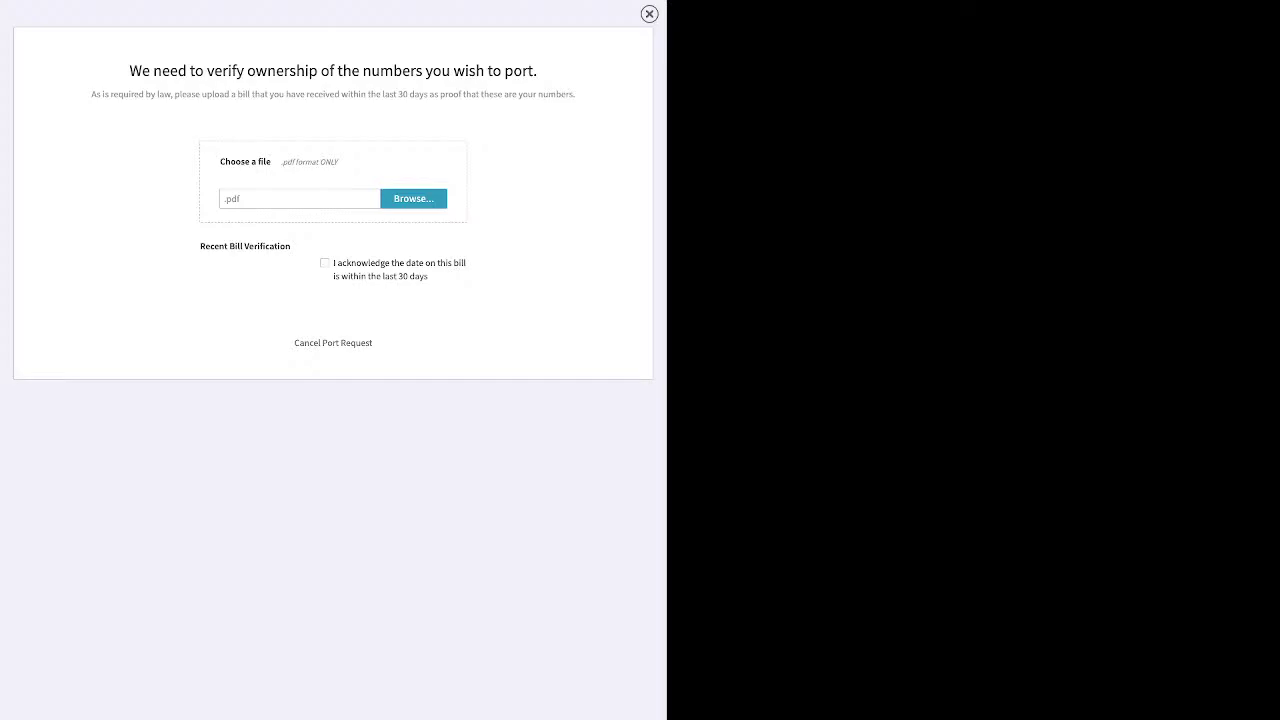
Step: Review the recent bill acknowledgement, cancel the port request and return to the spare numbers
drag(337, 262, 429, 277)
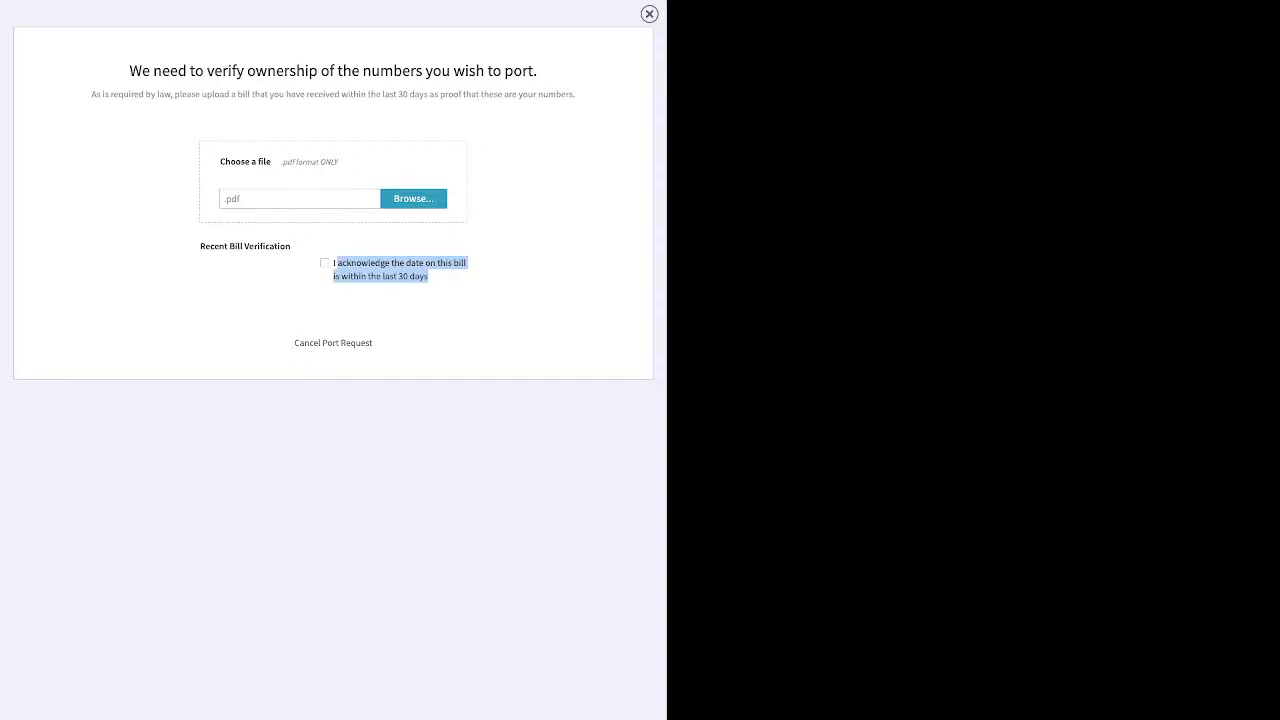
click(333, 343)
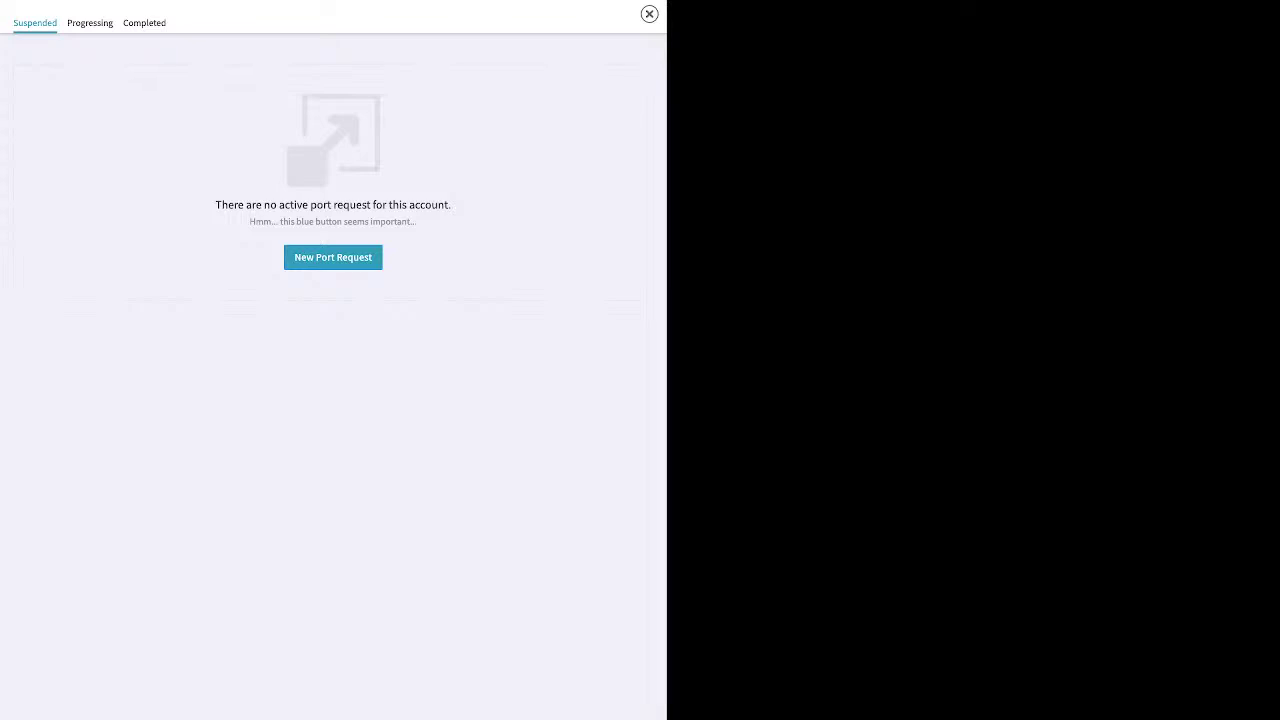
click(649, 14)
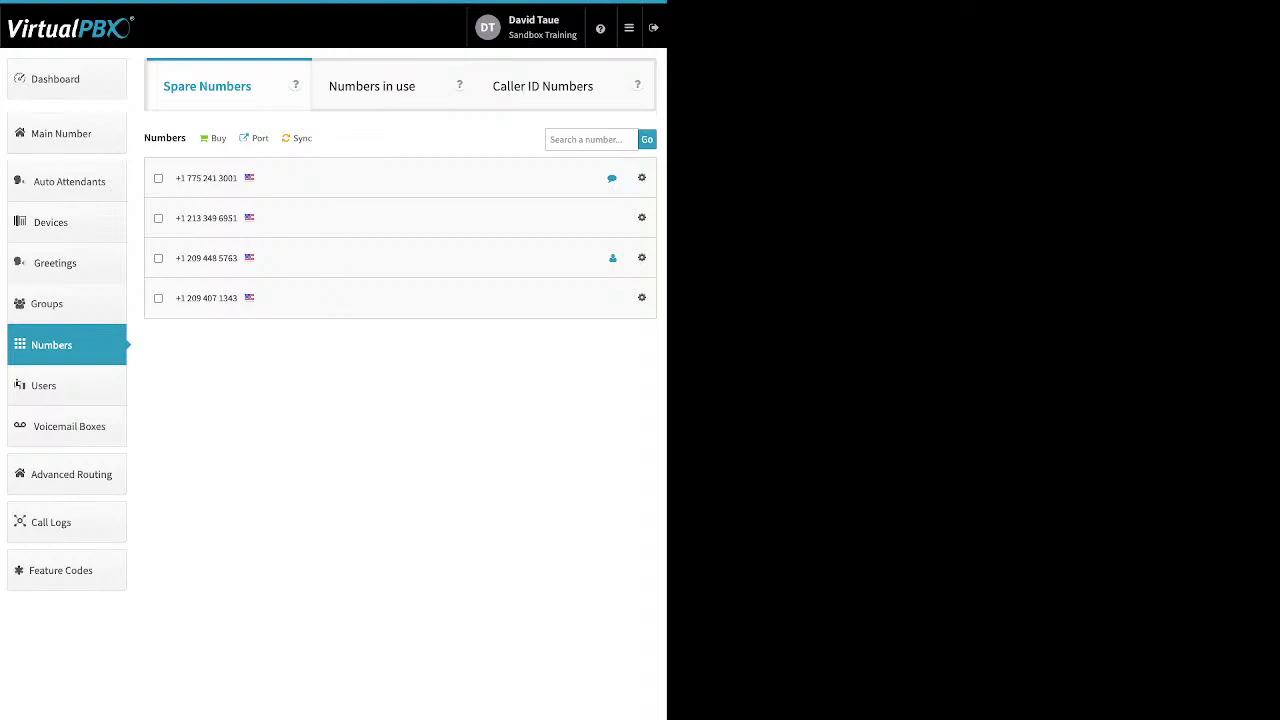
Step: Open a new user form in the Users section and set the main extension number to 3748
click(43, 385)
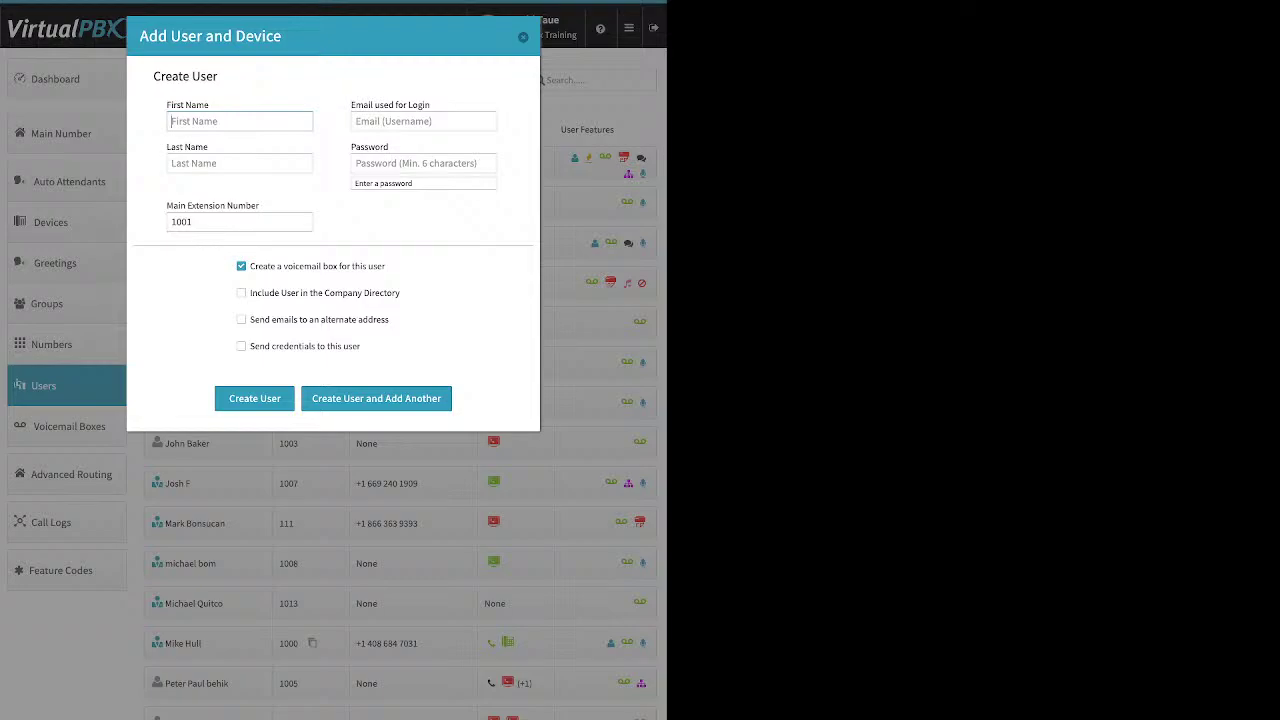
click(393, 121)
drag(418, 105, 369, 105)
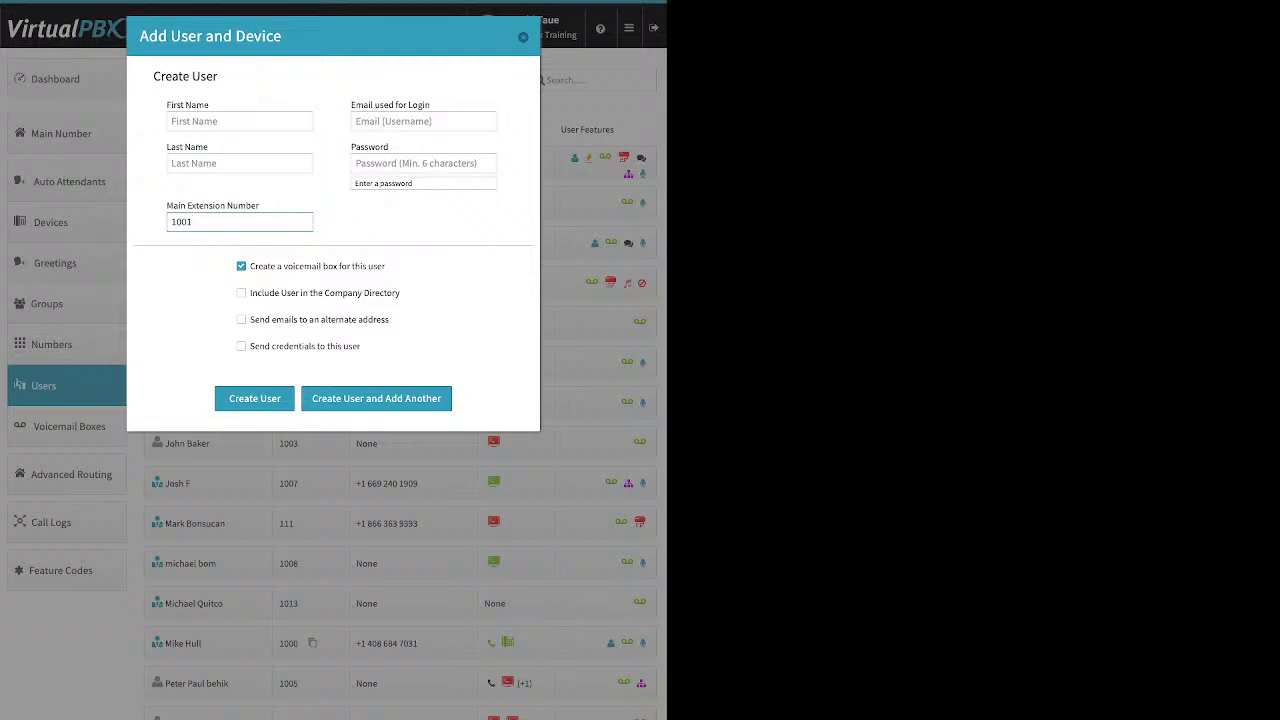
key(ctrl+a)
text(3748)
Step: Review the voicemail box option and include the new user in the Company Directory
drag(386, 266, 250, 266)
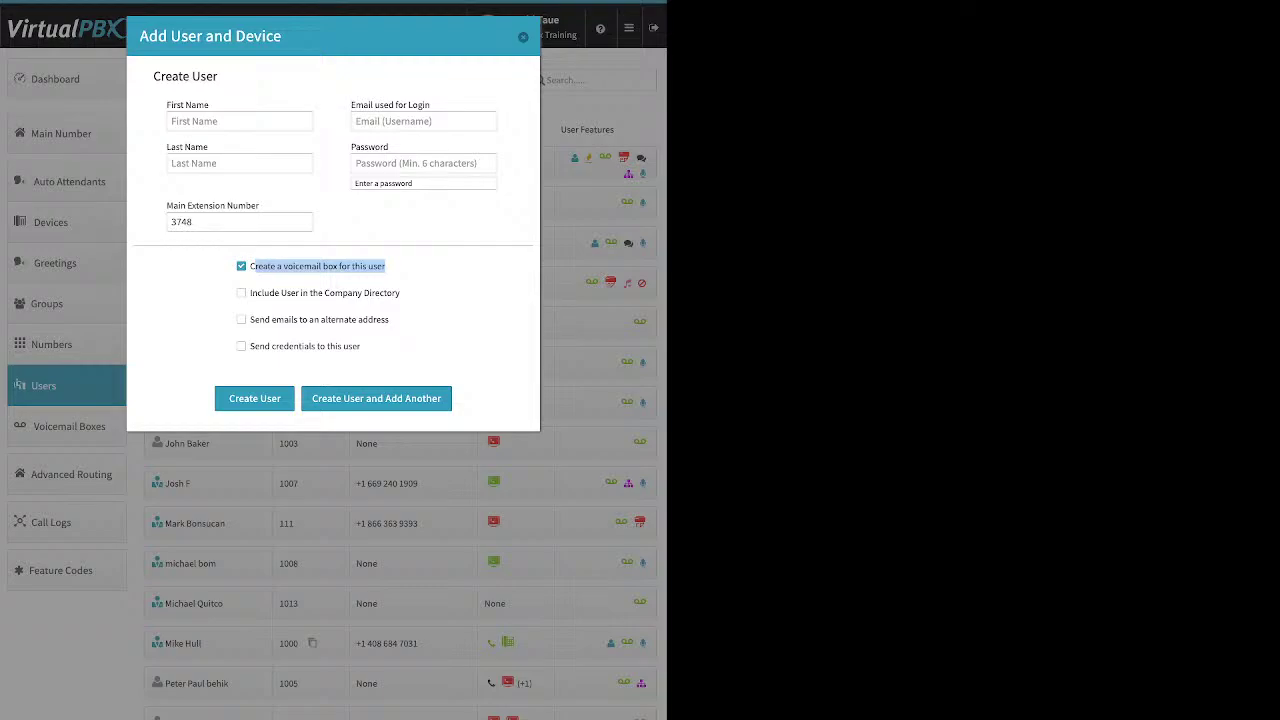
click(241, 292)
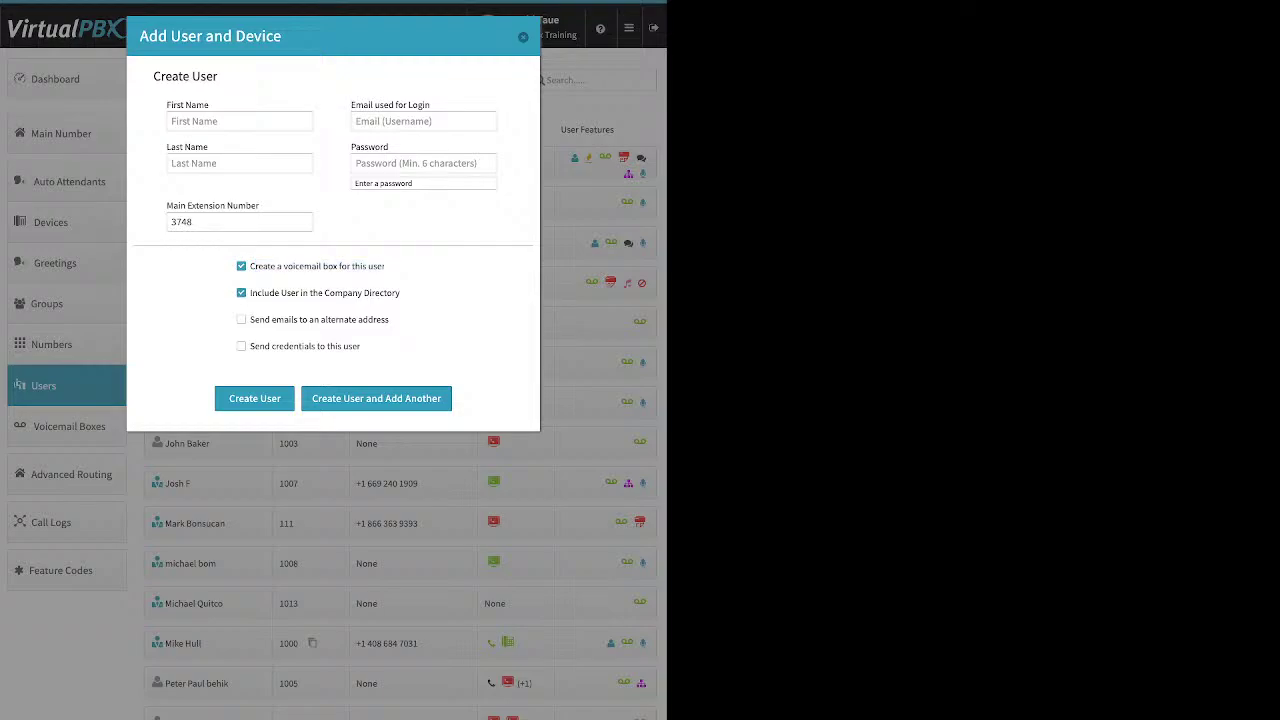
drag(400, 292, 325, 292)
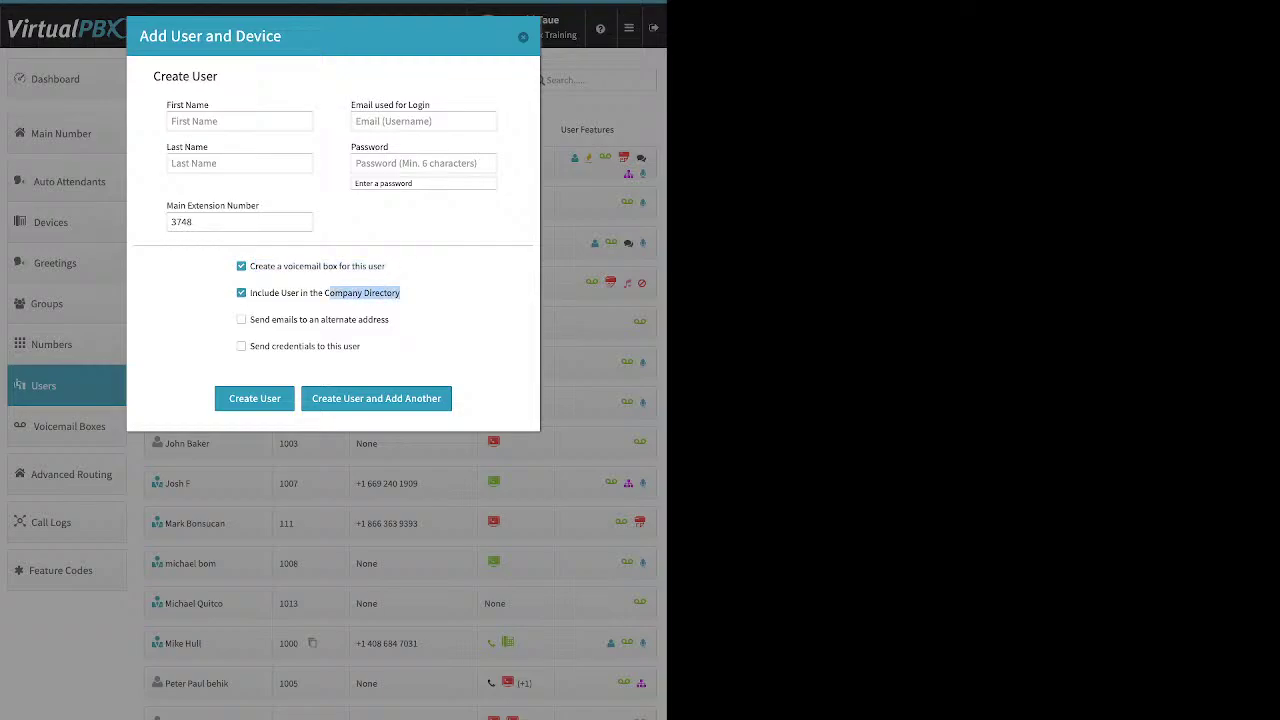
Step: Turn on sending emails to an alternate address to inspect its notification e-mail field, and turn it back off
drag(389, 319, 266, 319)
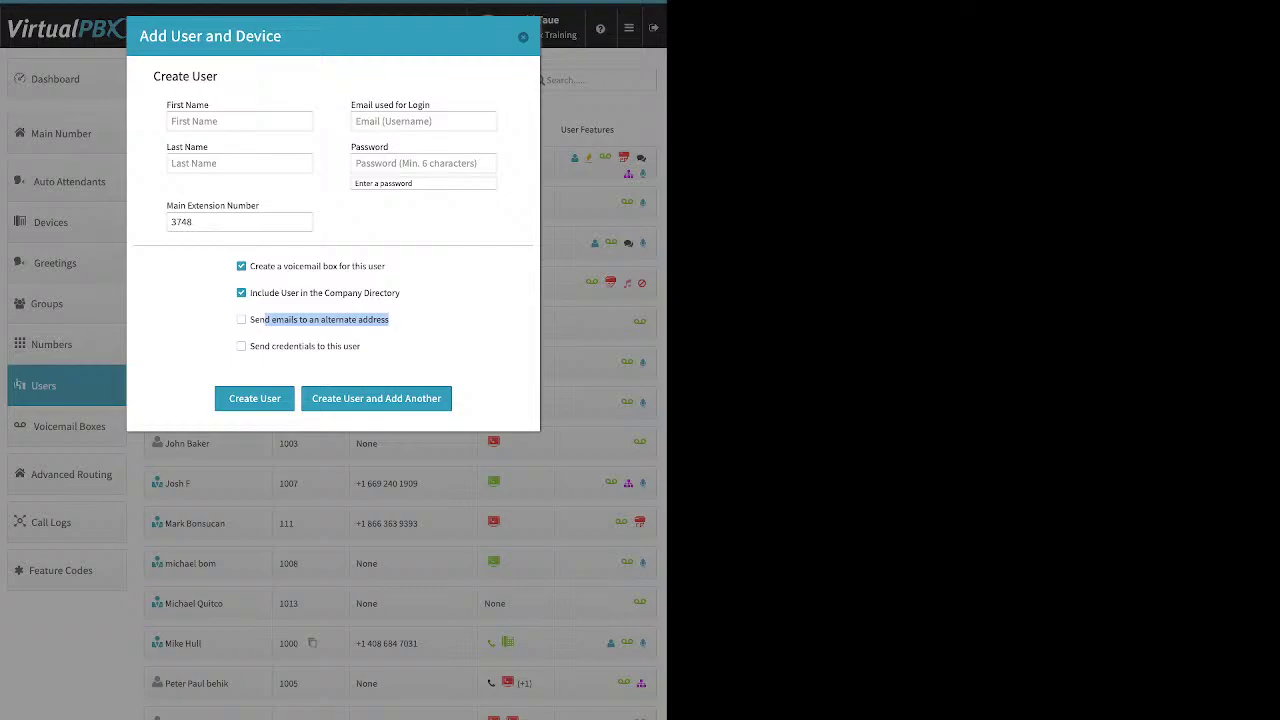
mouse_move(433, 106)
mouse_down()
mouse_move(363, 105)
mouse_move(430, 105)
mouse_up()
click(363, 105)
click(394, 121)
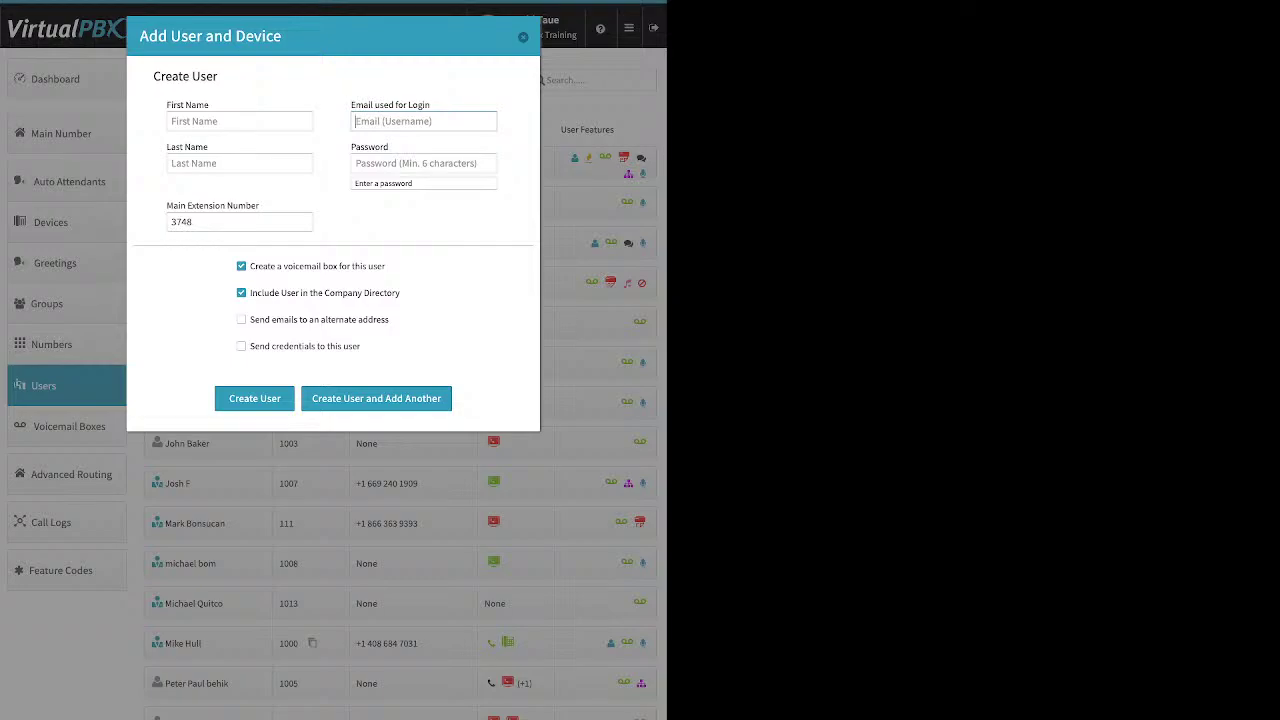
click(241, 319)
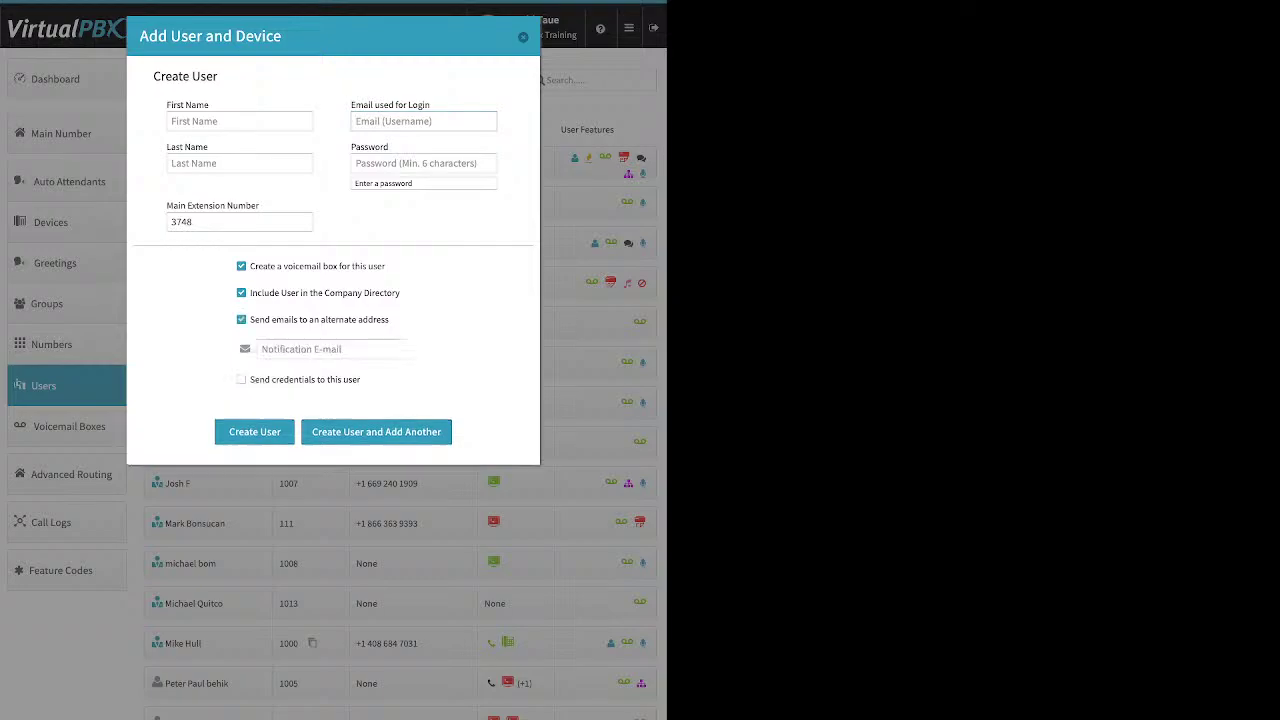
click(283, 349)
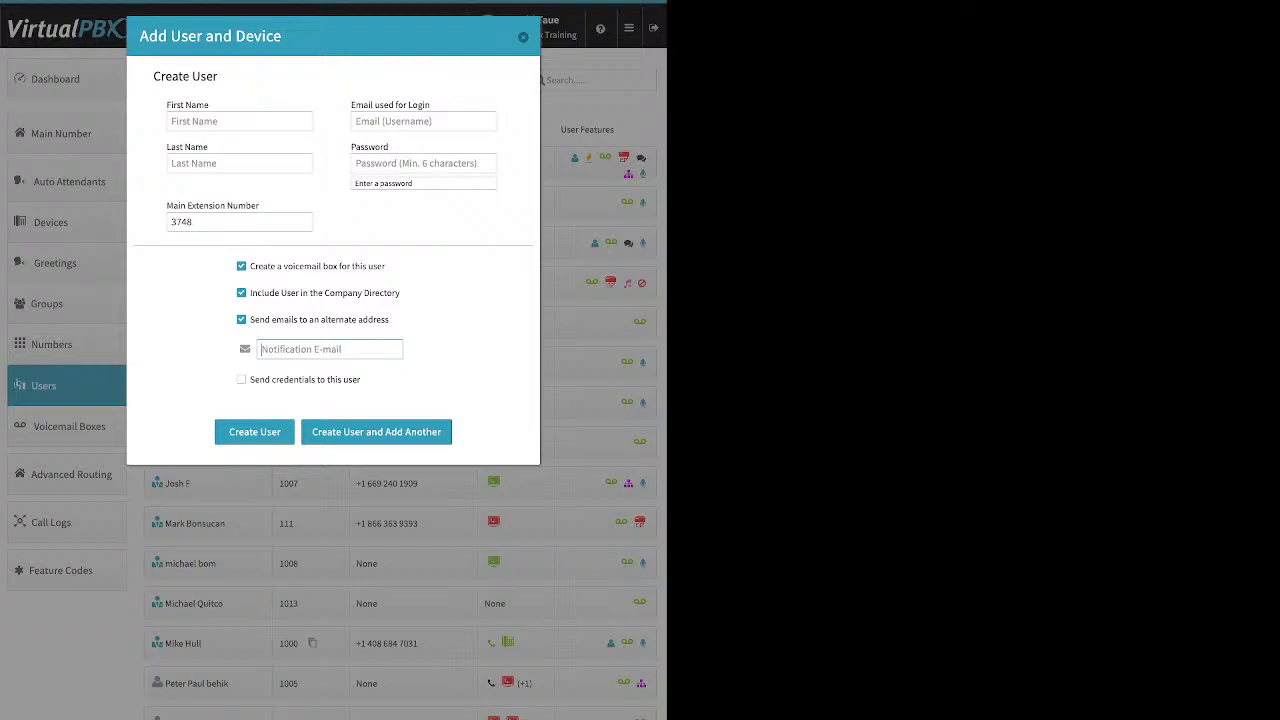
click(241, 319)
Step: Turn on sending credentials to the new user, and discard the form without creating the user
triple_click(305, 346)
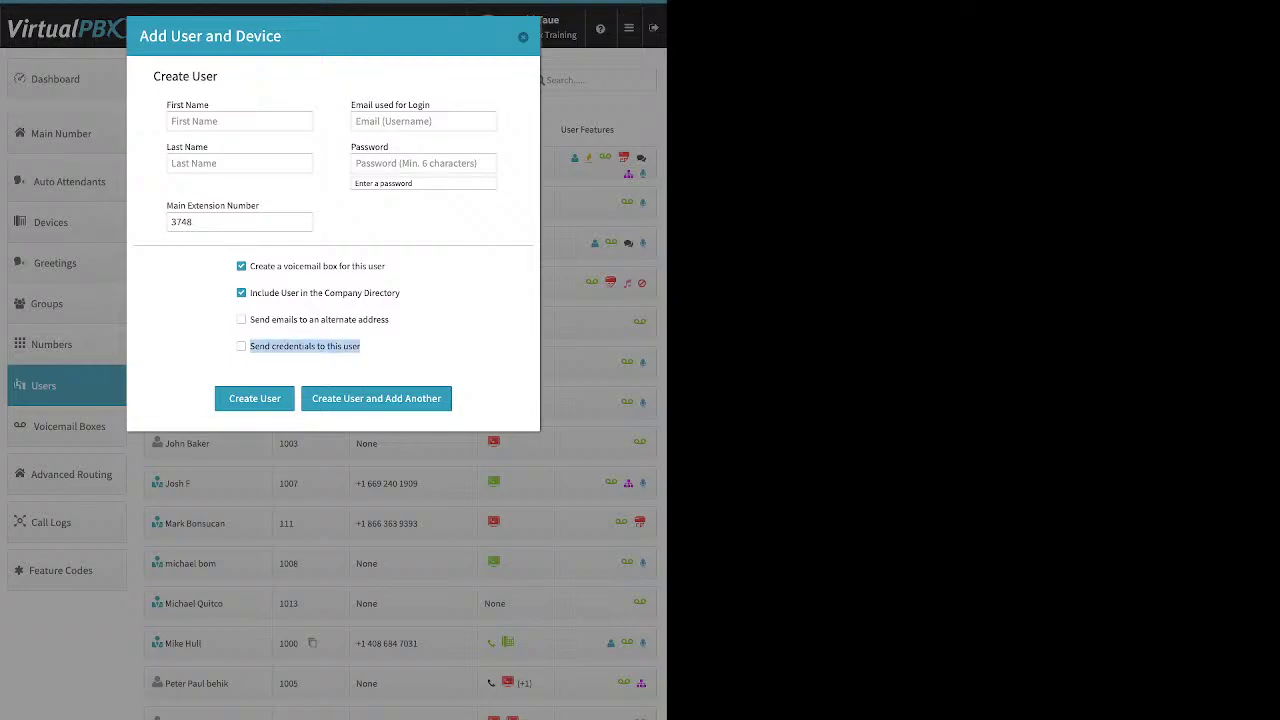
click(305, 346)
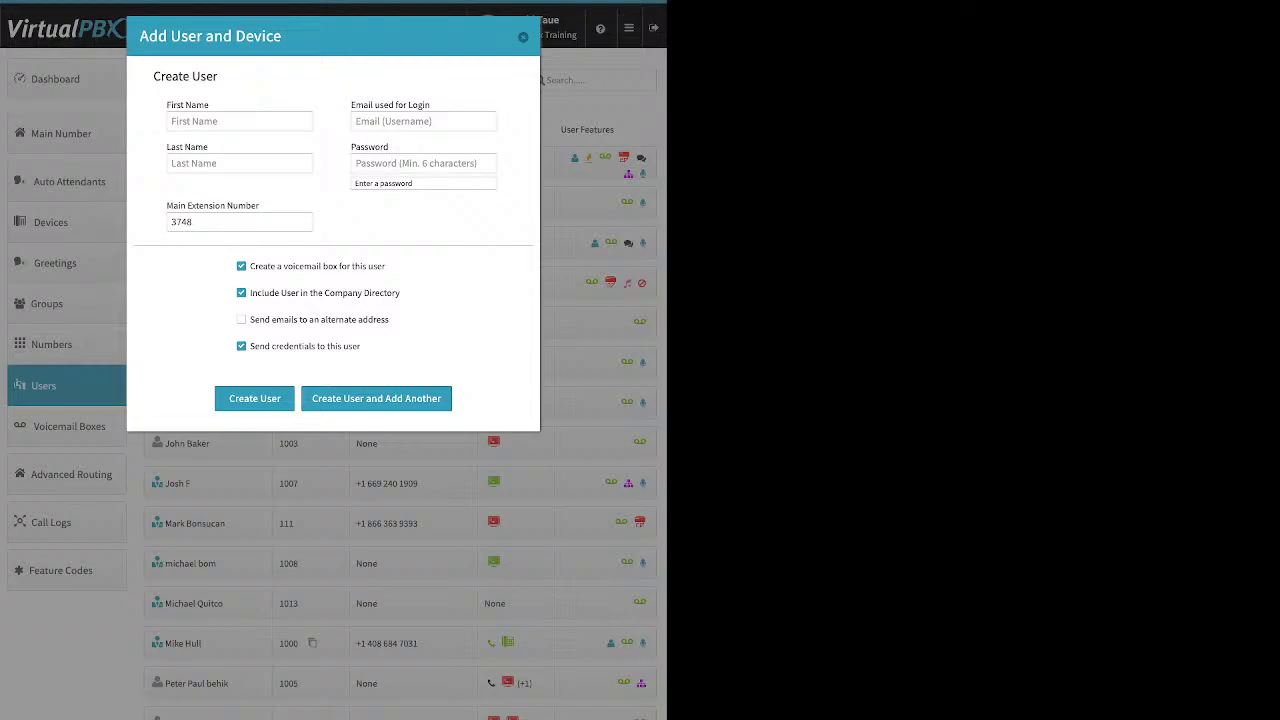
key(Escape)
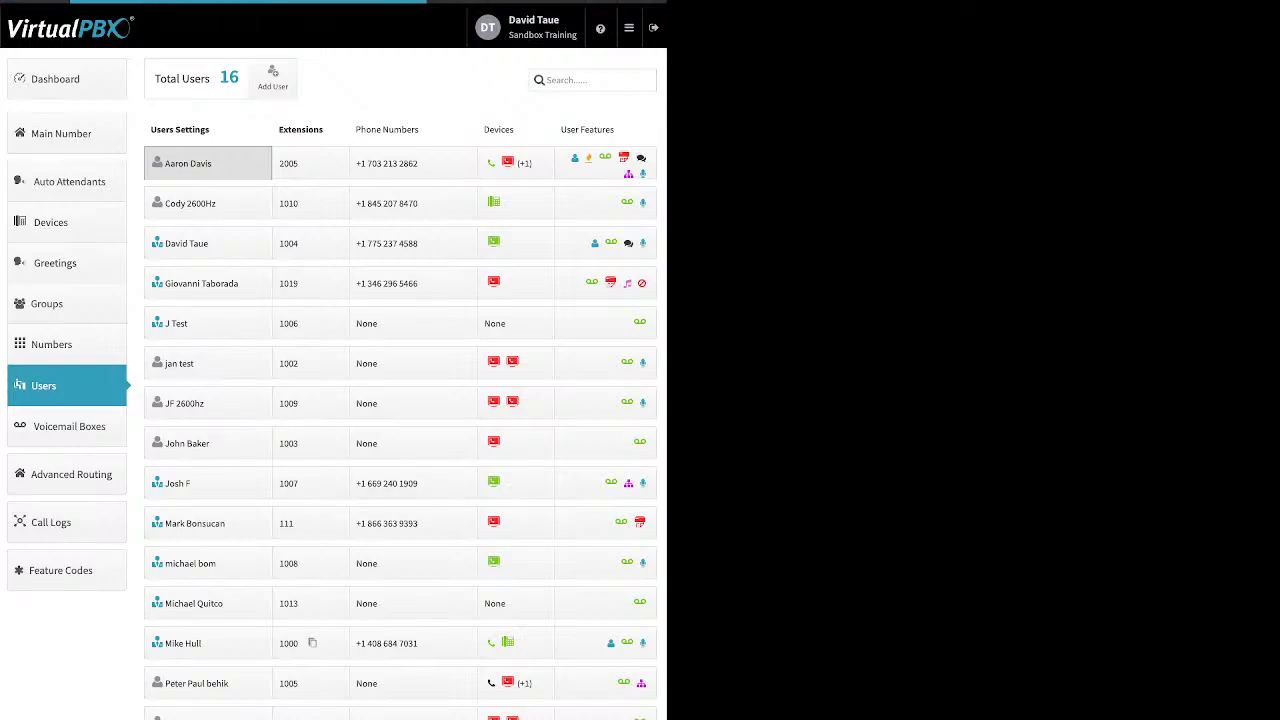
Step: Open the settings of the user at extension 2005 and review the credentials and voicemail PIN update forms without changing them
click(207, 163)
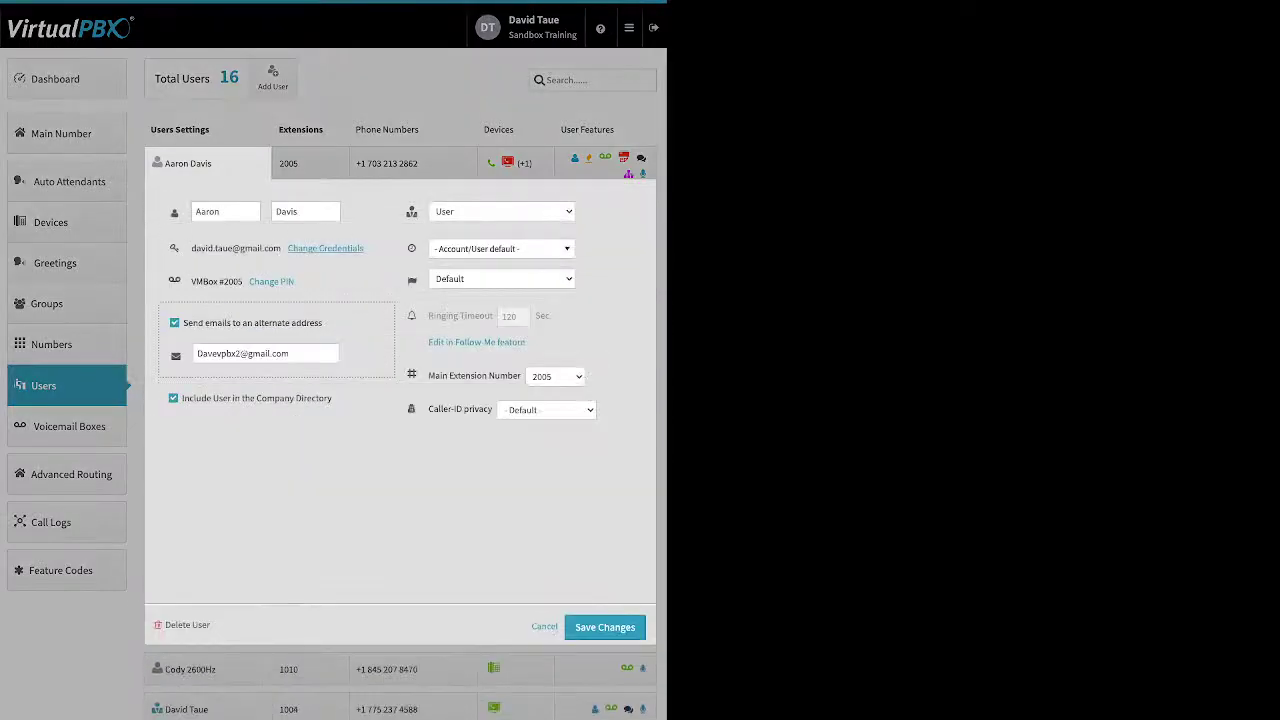
click(325, 248)
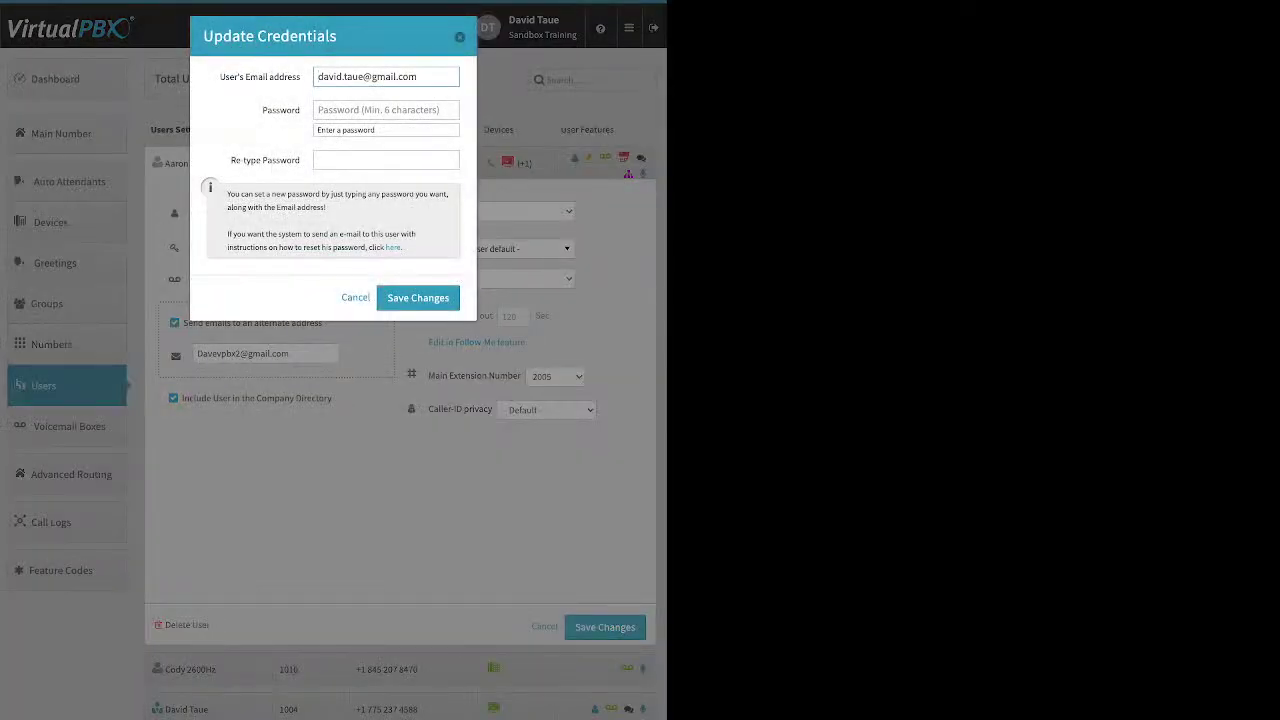
click(392, 247)
key(Escape)
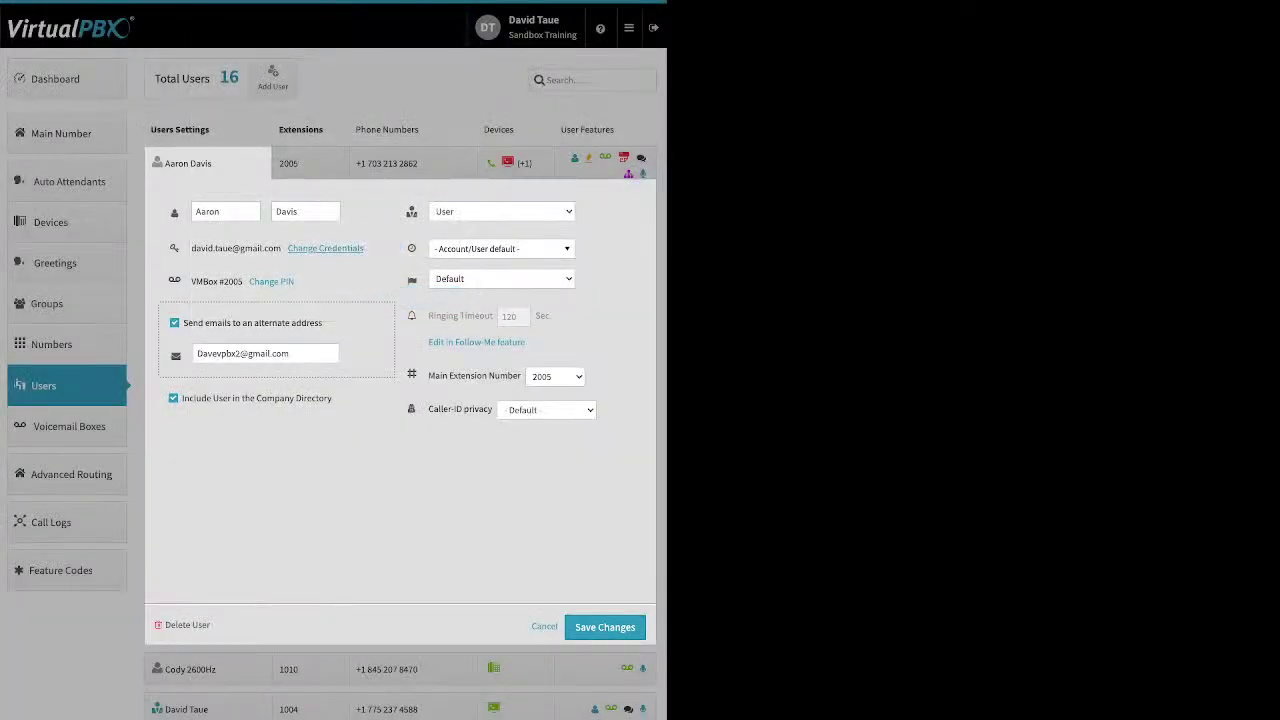
click(278, 282)
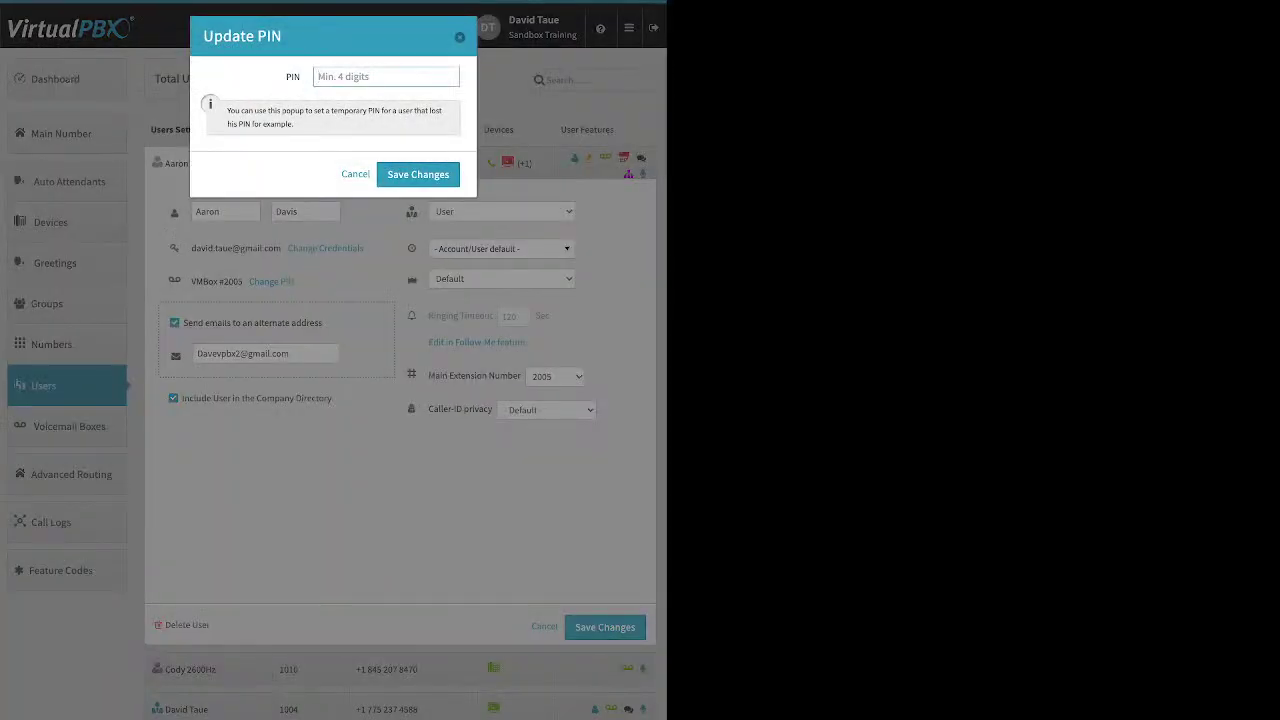
key(Escape)
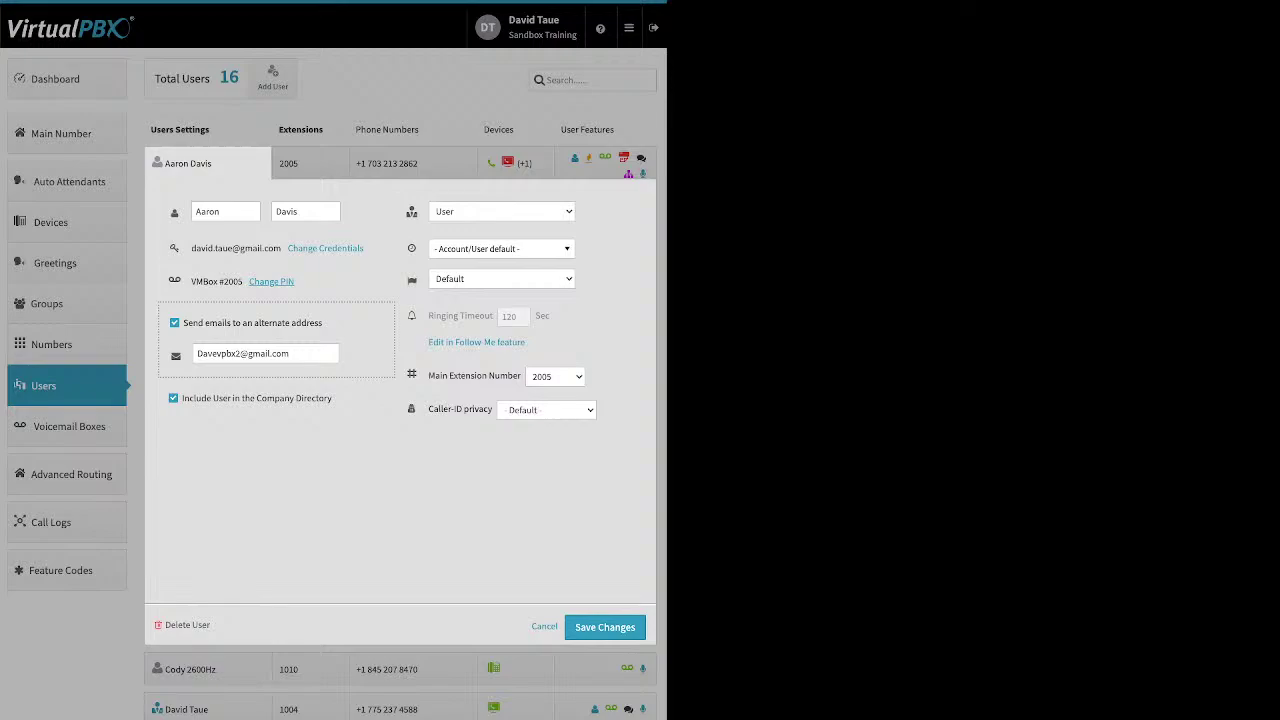
Step: Review the user's Company Directory, time zone, language and ringing timeout options, and close the settings without changes
drag(332, 398, 257, 398)
click(500, 248)
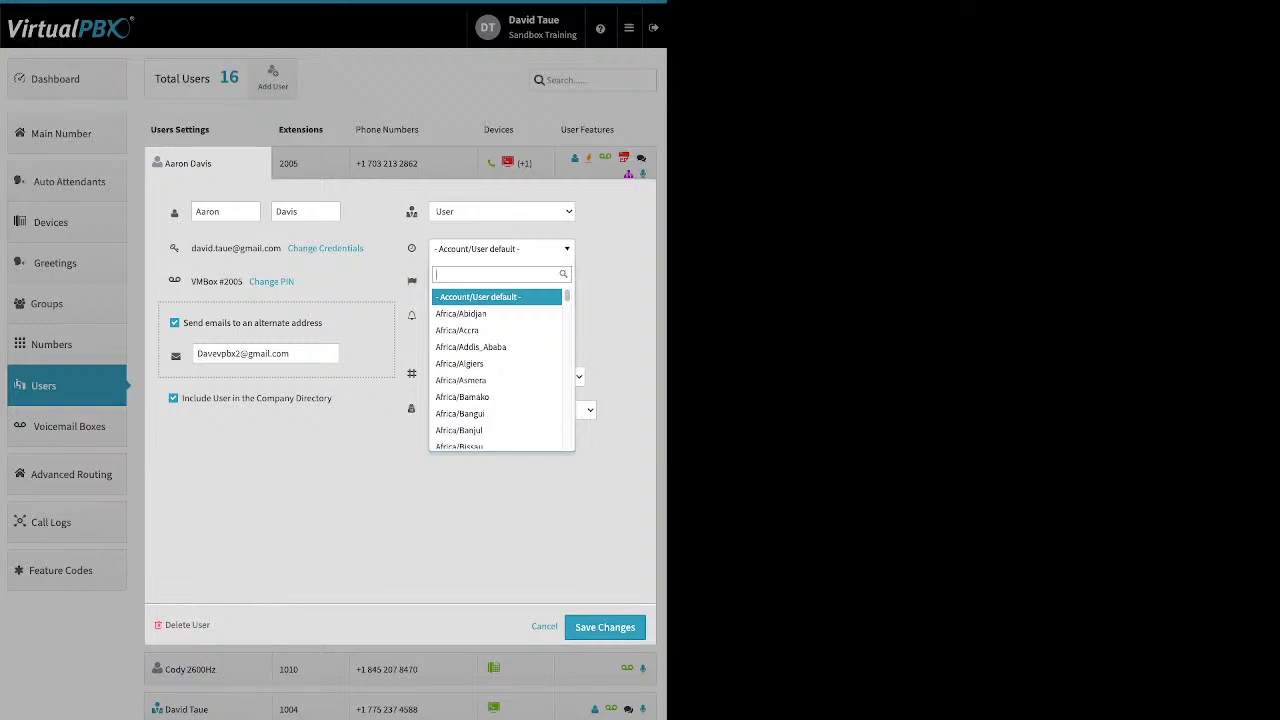
key(Escape)
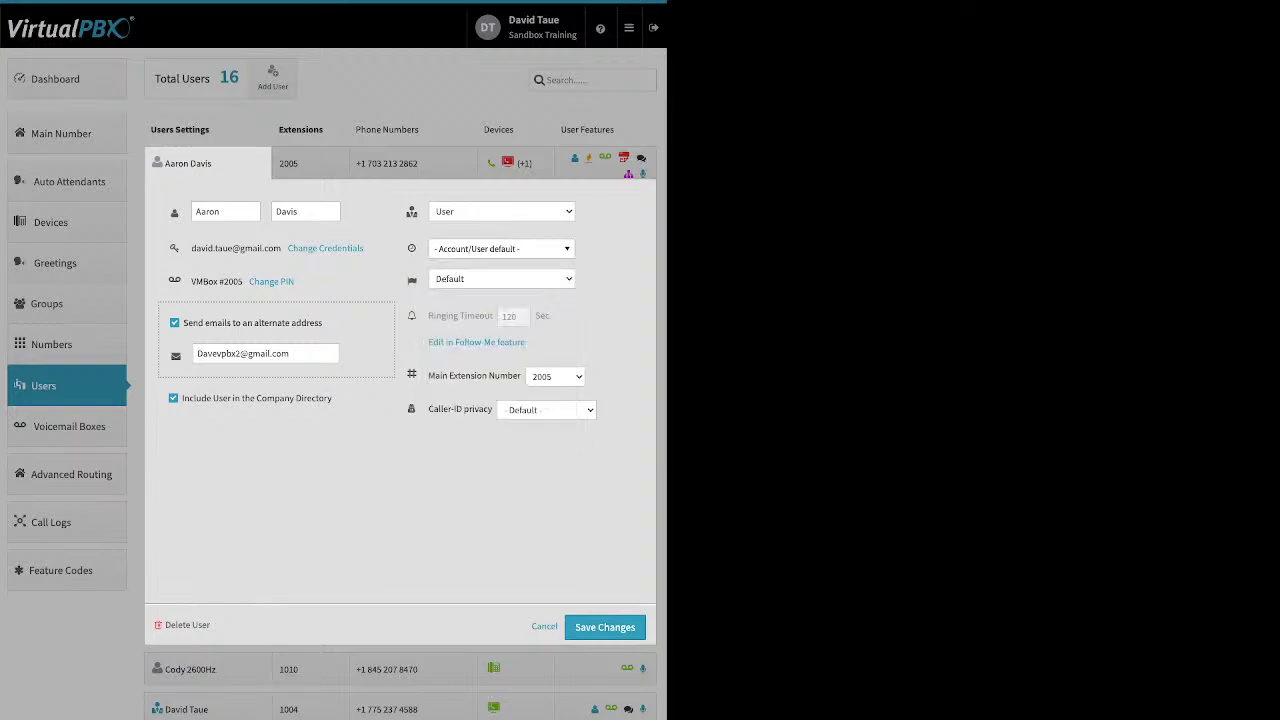
mouse_move(411, 280)
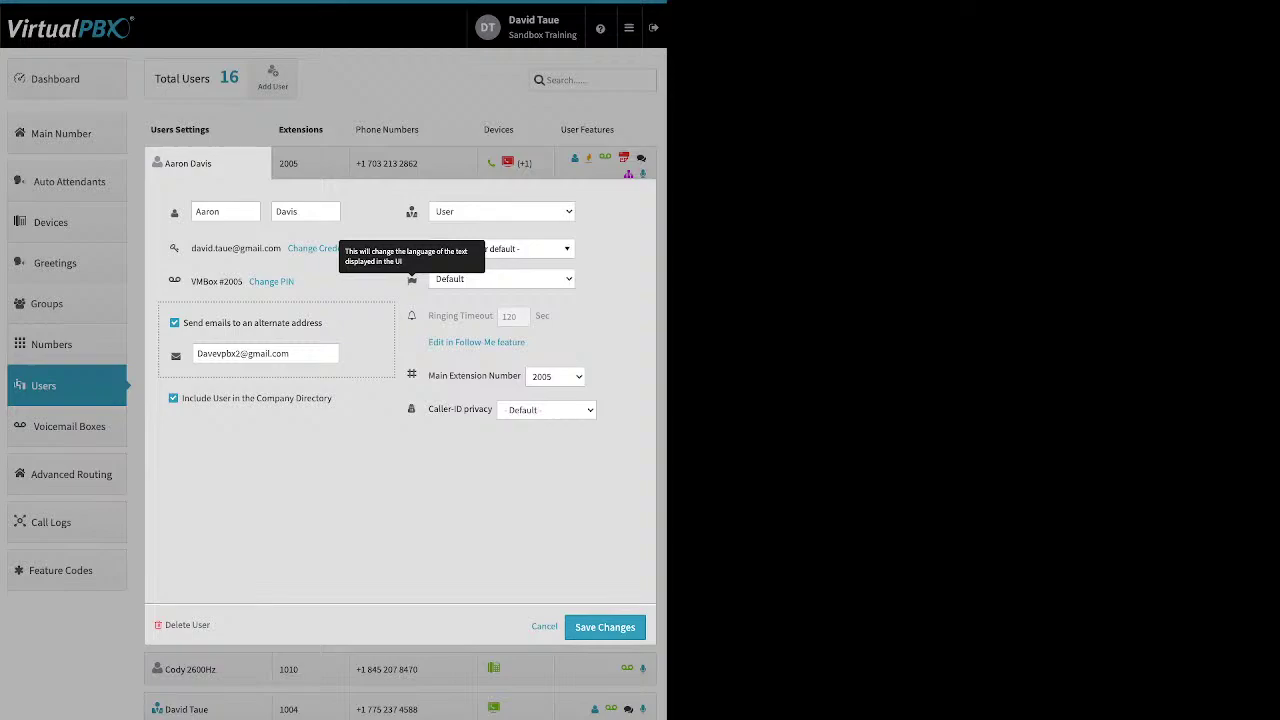
mouse_move(489, 316)
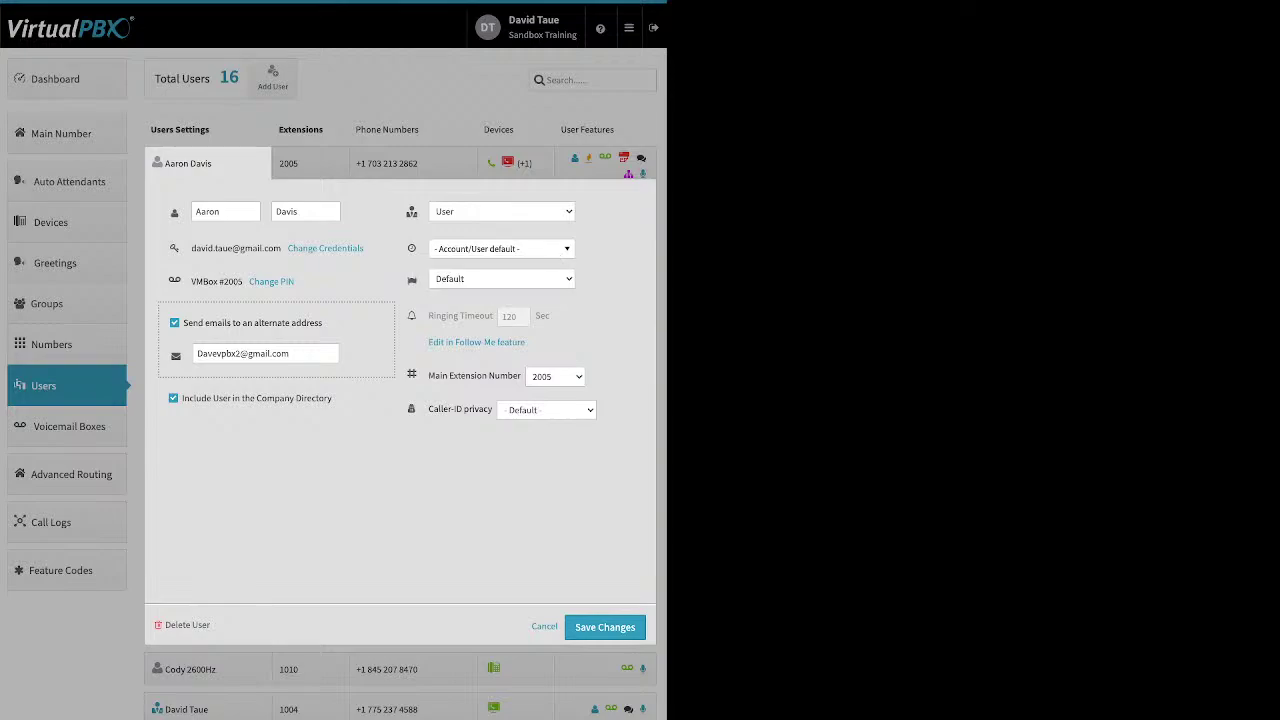
key(Escape)
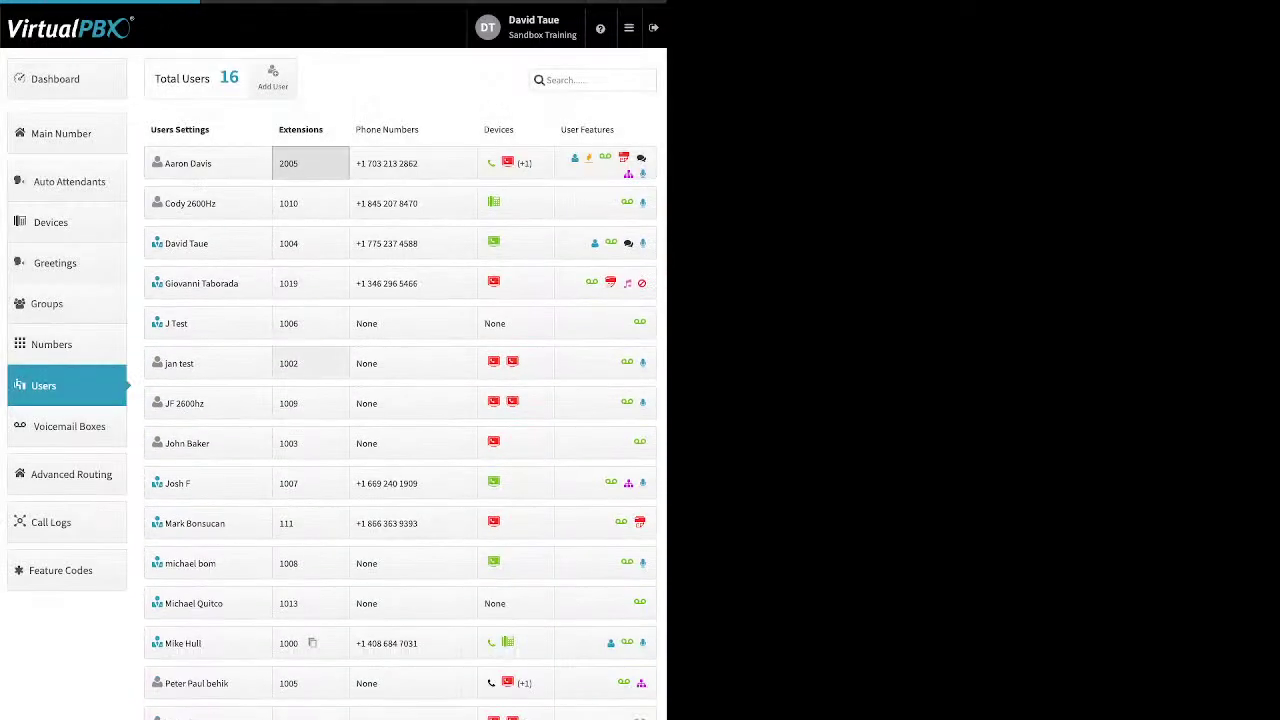
Step: Inspect the extension and phone number assignment options of the user at extension 2005, leaving them unchanged
click(310, 163)
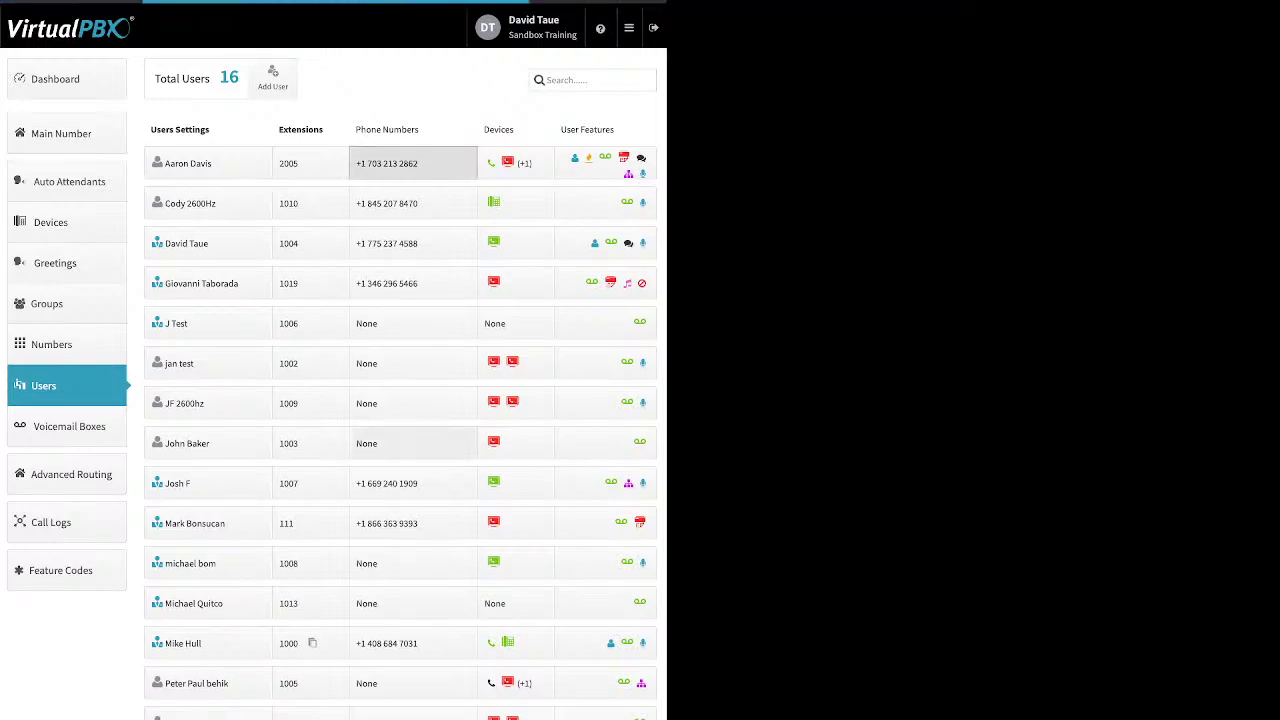
click(413, 163)
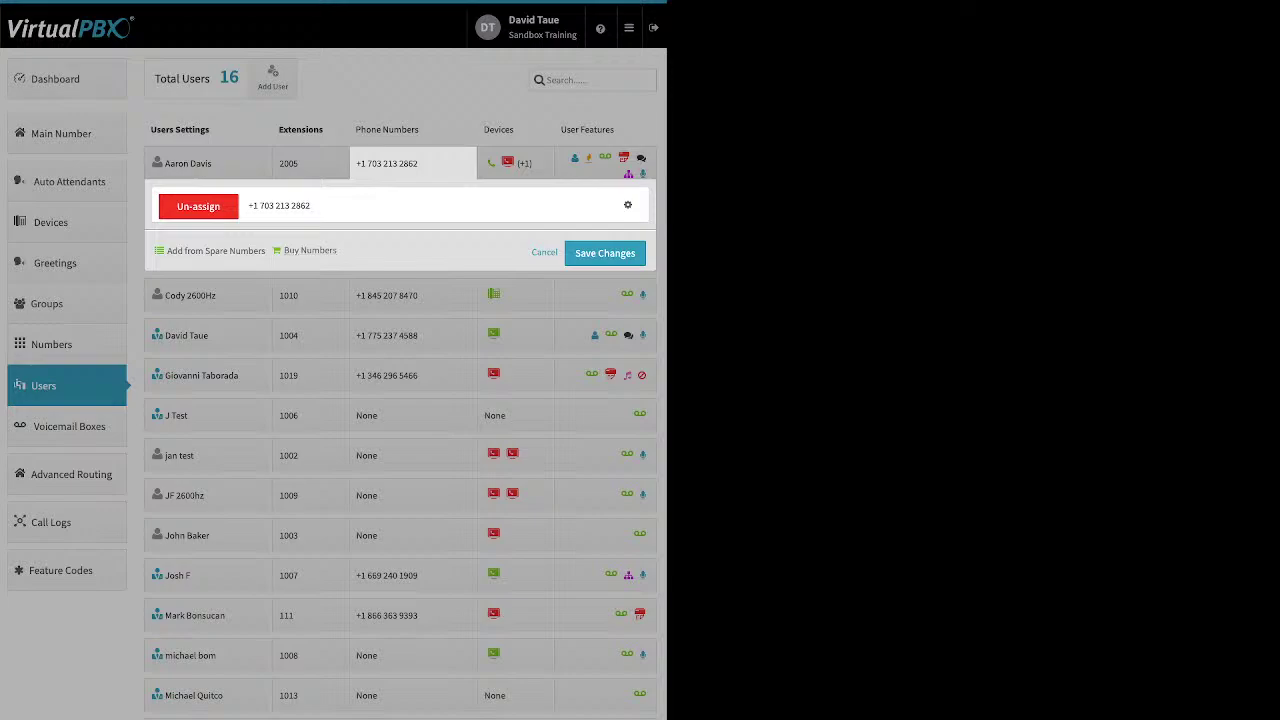
click(544, 252)
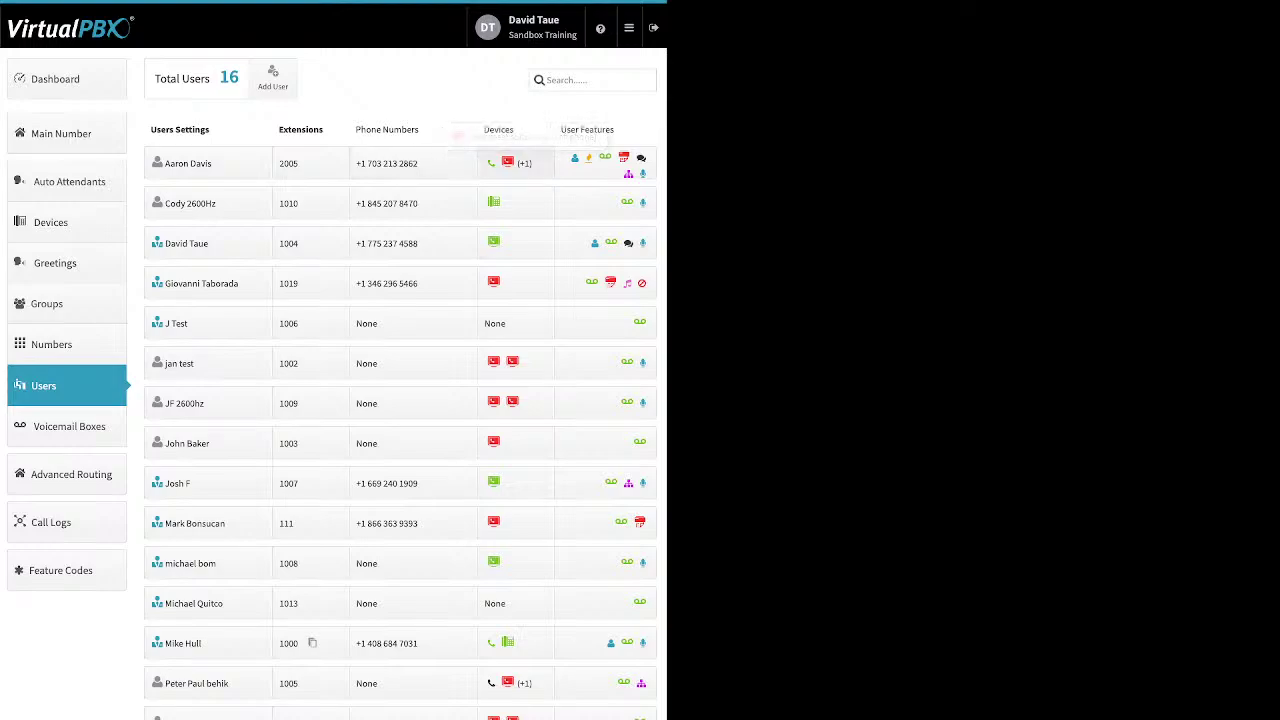
Step: Un-assign the web device from the user at extension 2005 and save the change
click(516, 163)
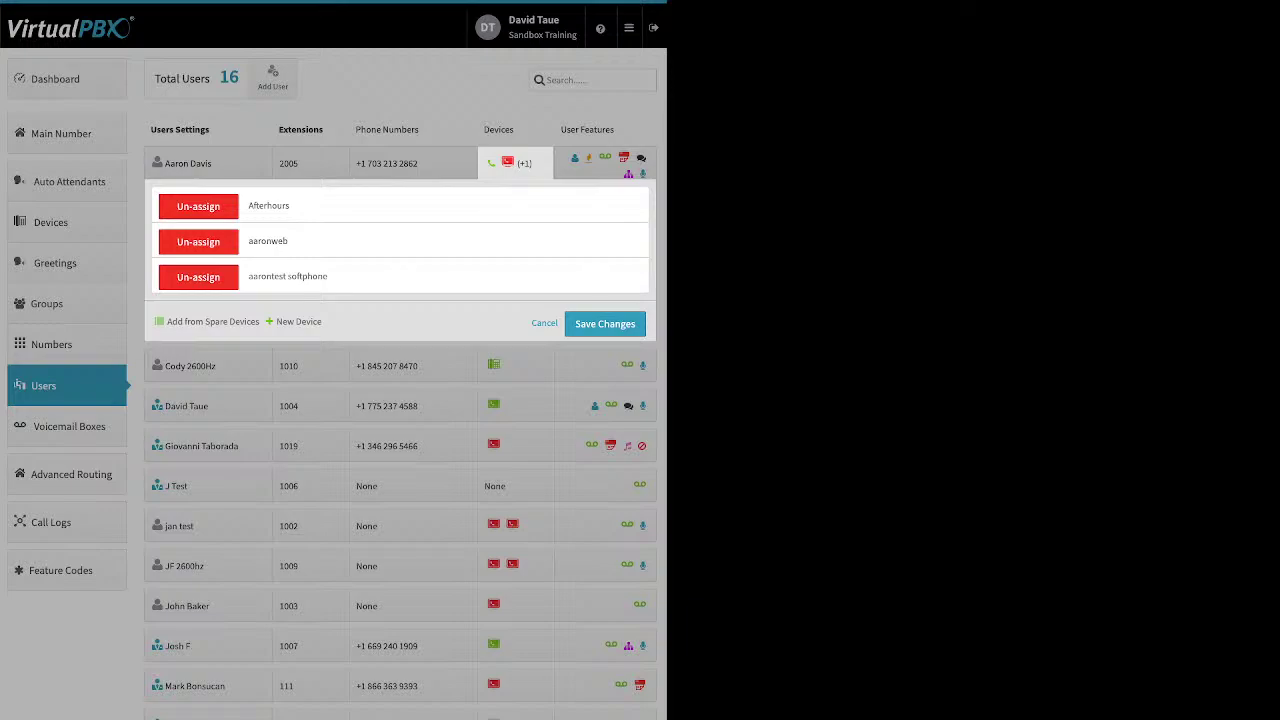
click(198, 242)
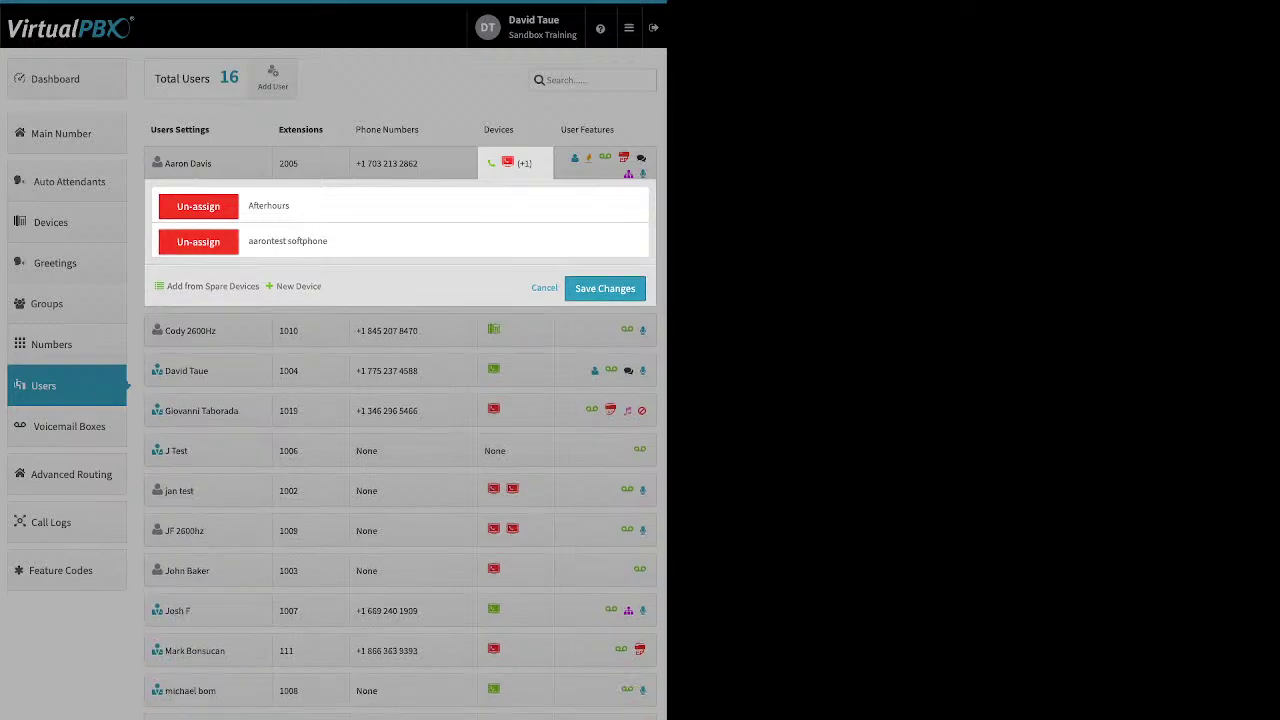
click(605, 288)
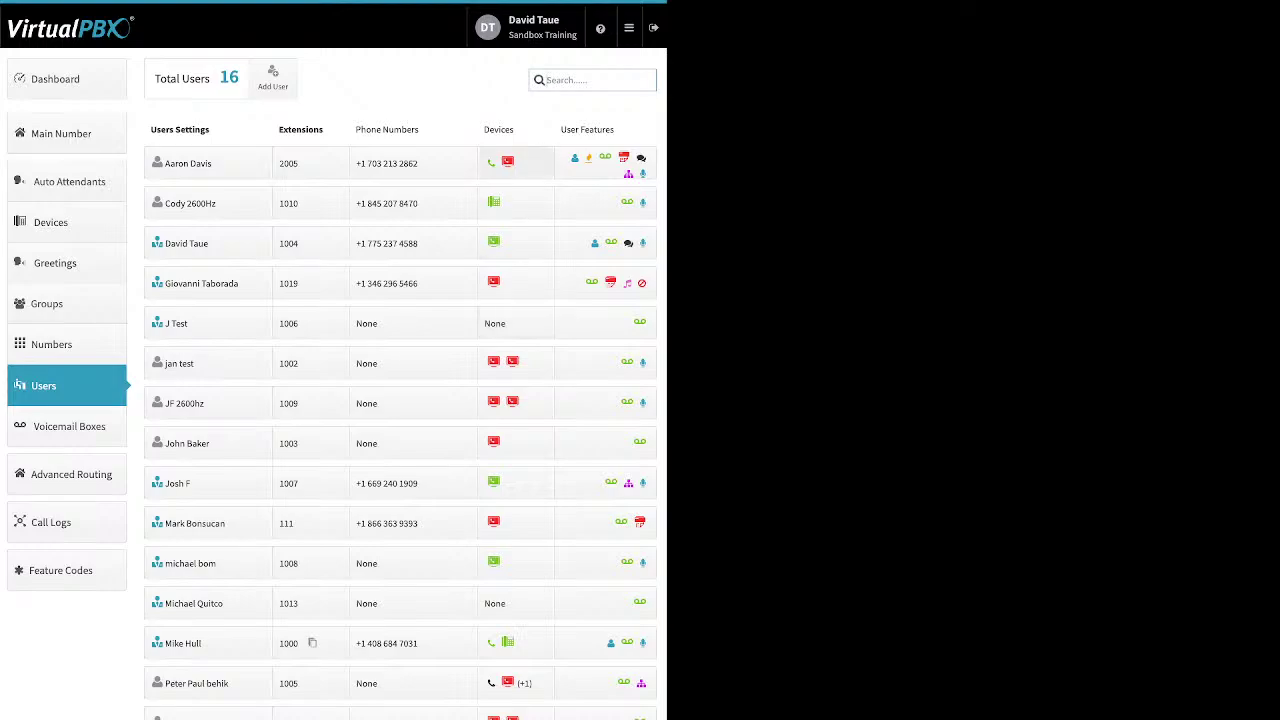
Step: Try to add a new soft phone to the devices of the user at extension 2005
click(515, 163)
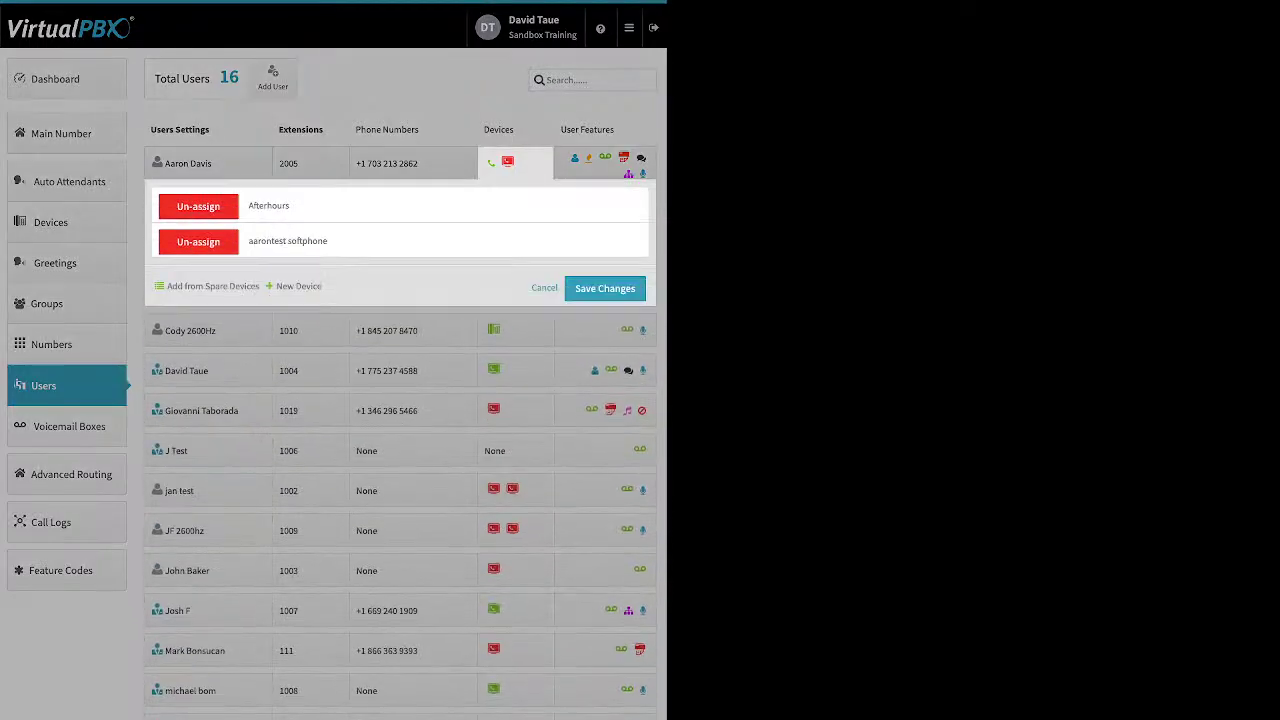
click(298, 286)
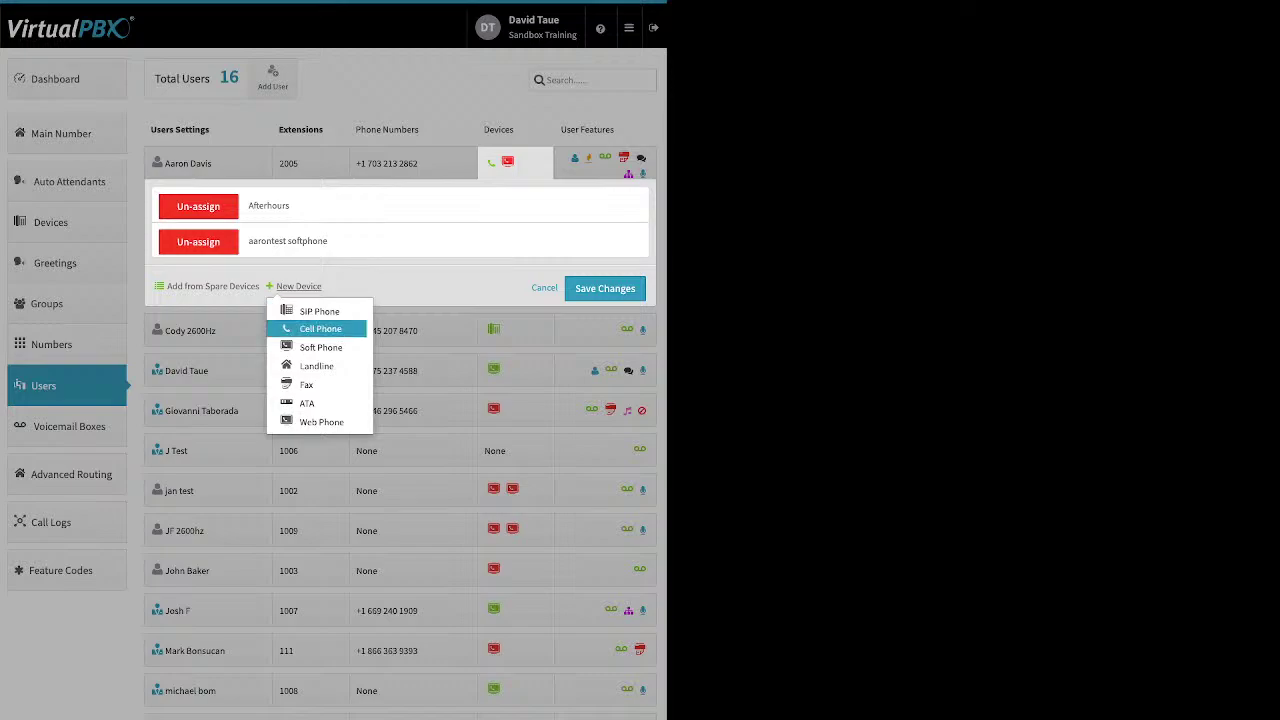
click(320, 347)
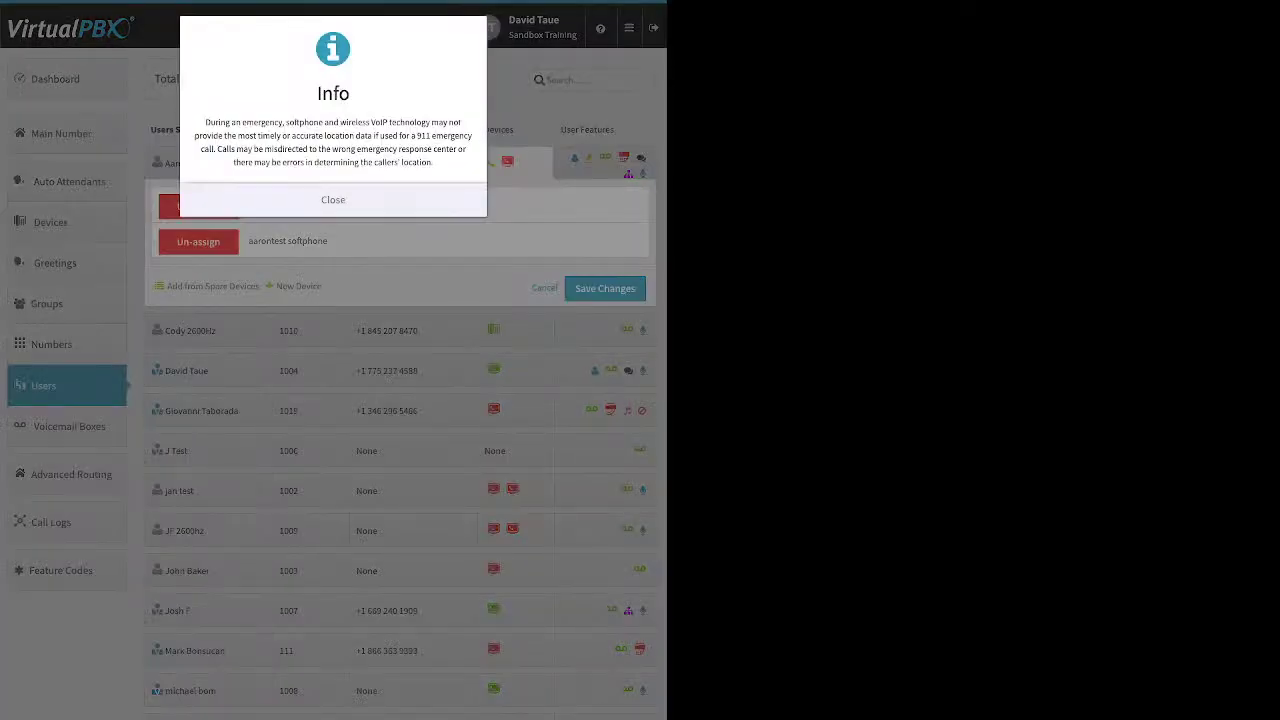
click(333, 200)
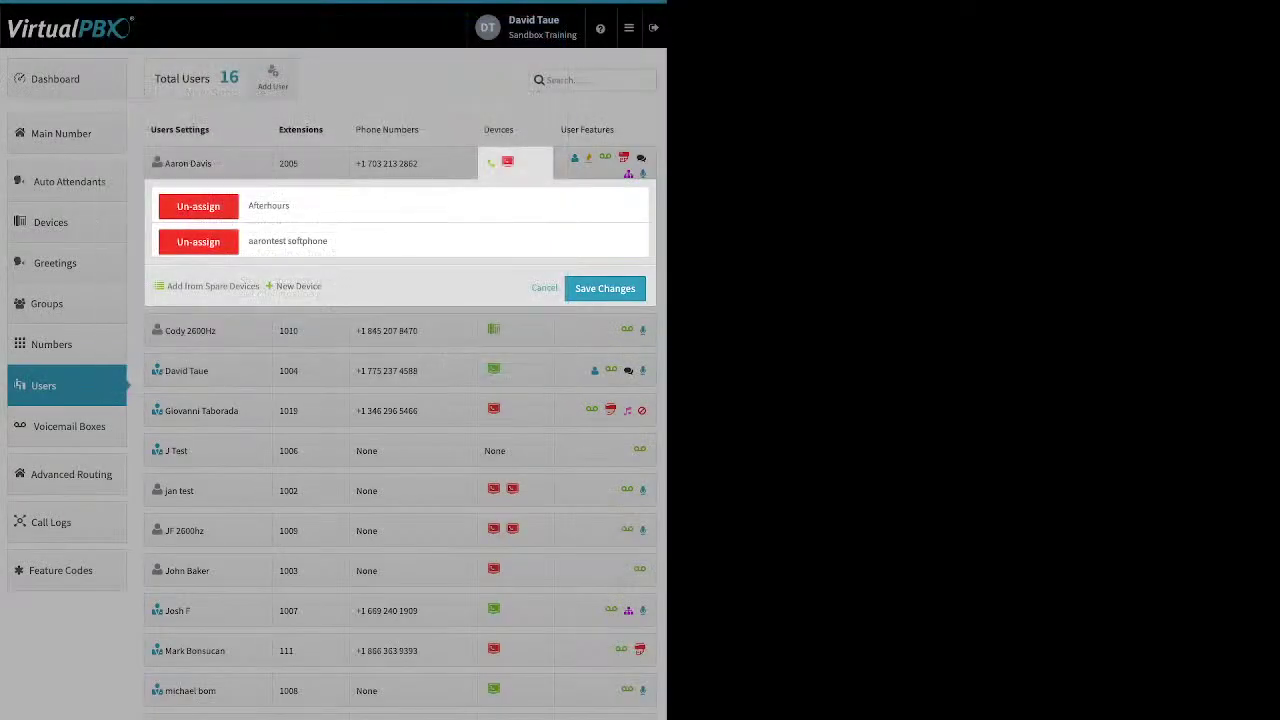
Step: Un-assign the test softphone from the user at extension 2005 and save the change
click(198, 241)
click(604, 253)
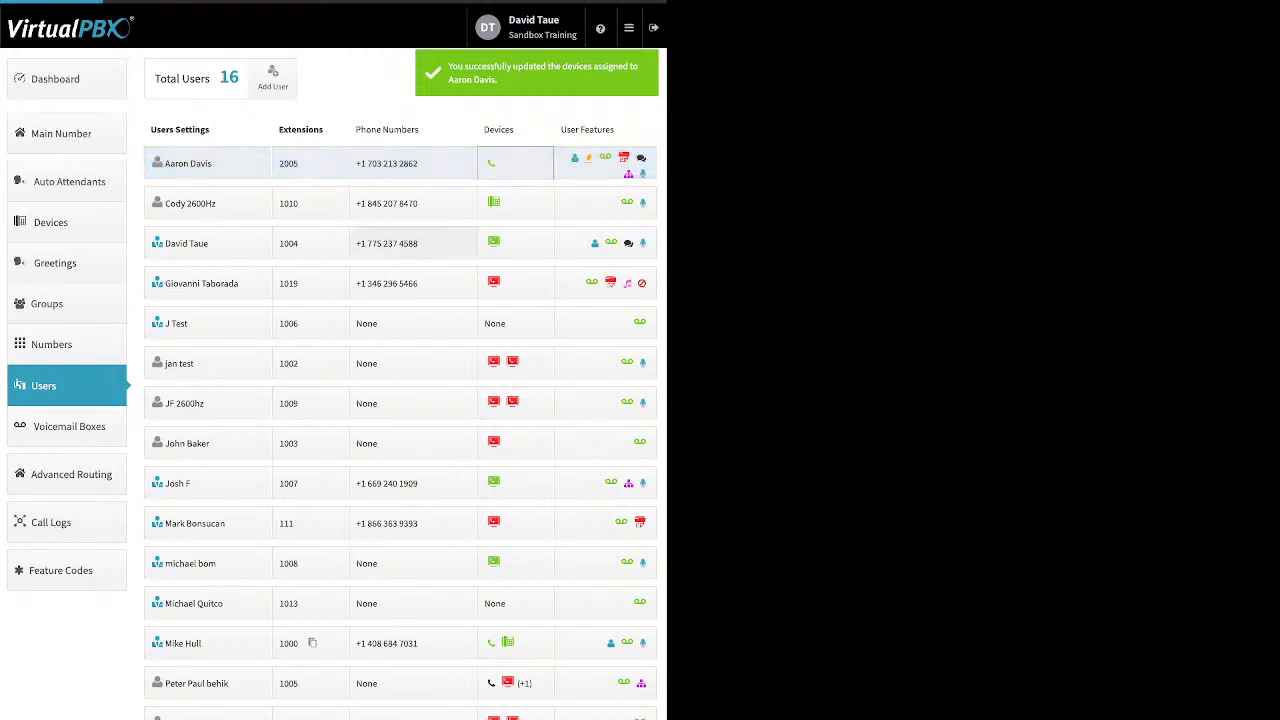
Step: Try to set up a new softphone with the VirtualPBX application for the user at extension 2005, and cancel the device changes
click(515, 163)
click(298, 251)
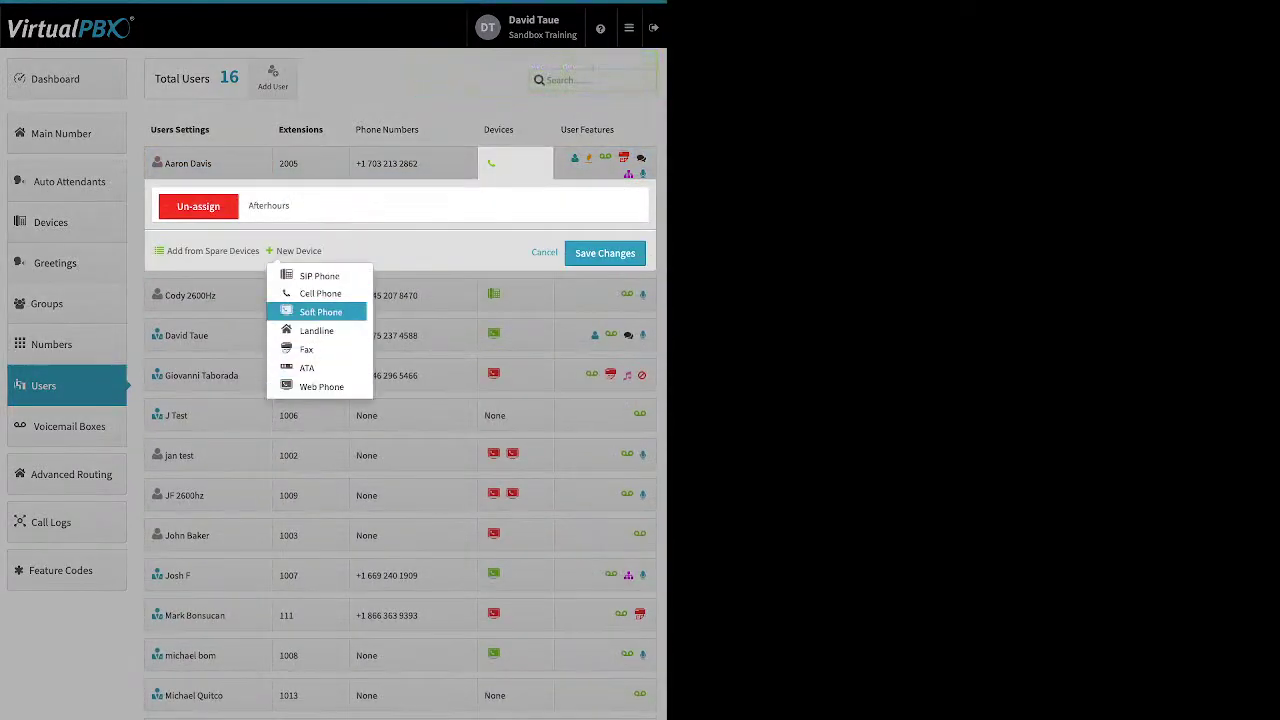
click(320, 312)
key(Return)
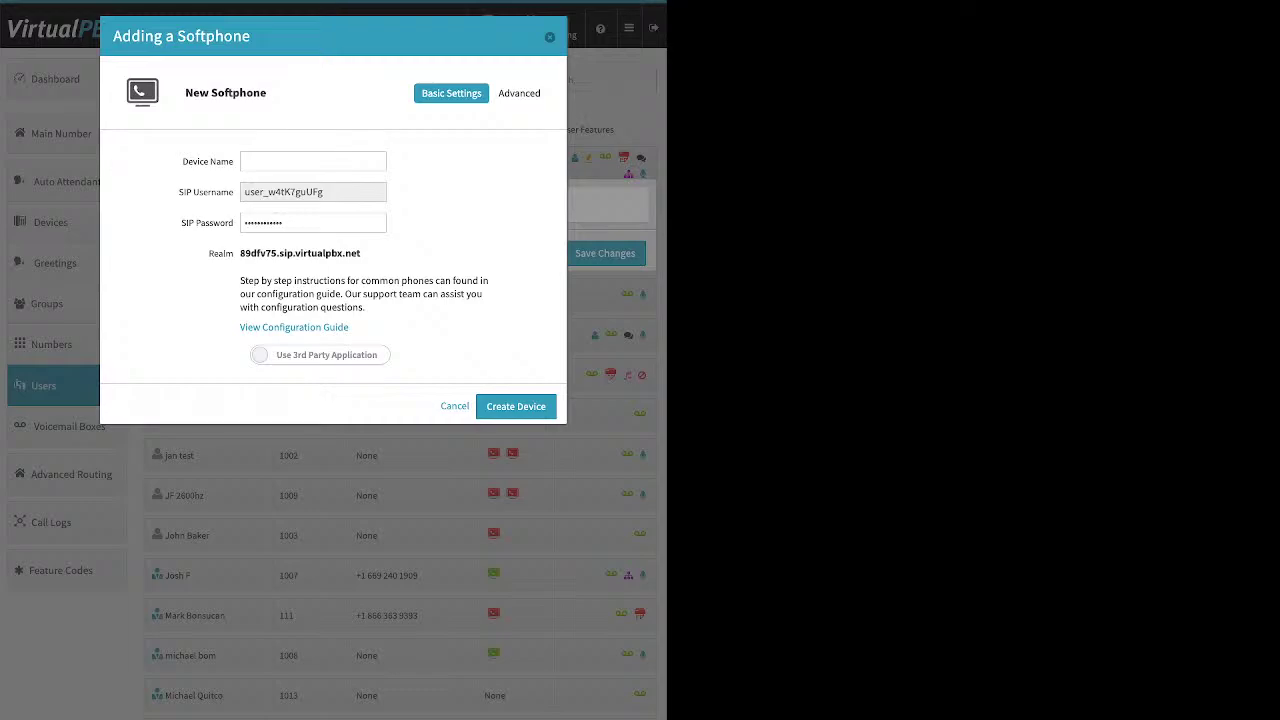
click(260, 355)
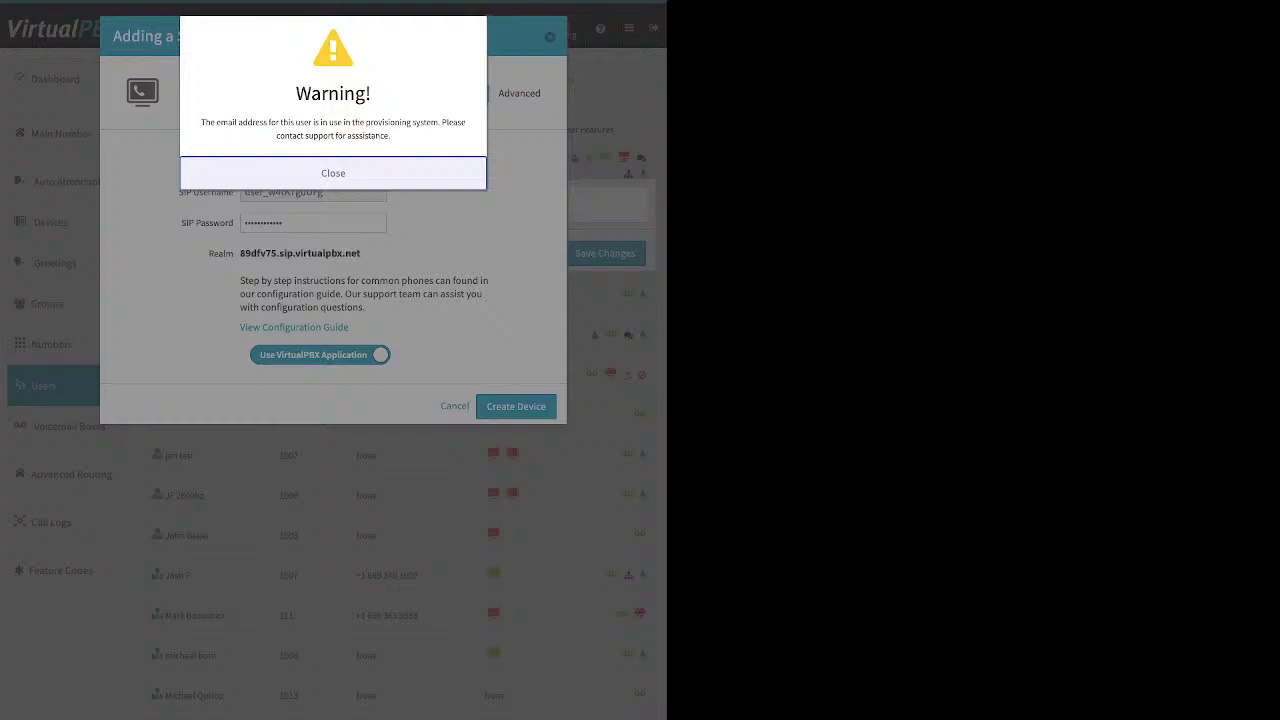
triple_click(333, 128)
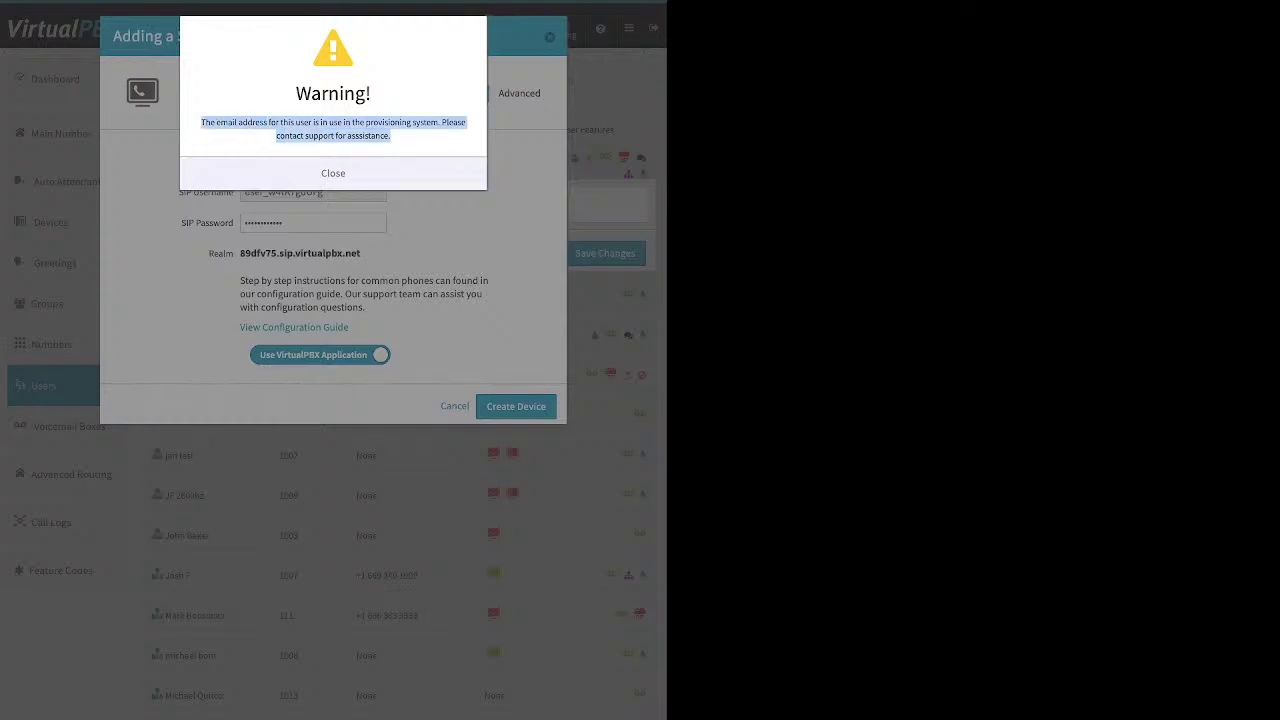
key(Escape)
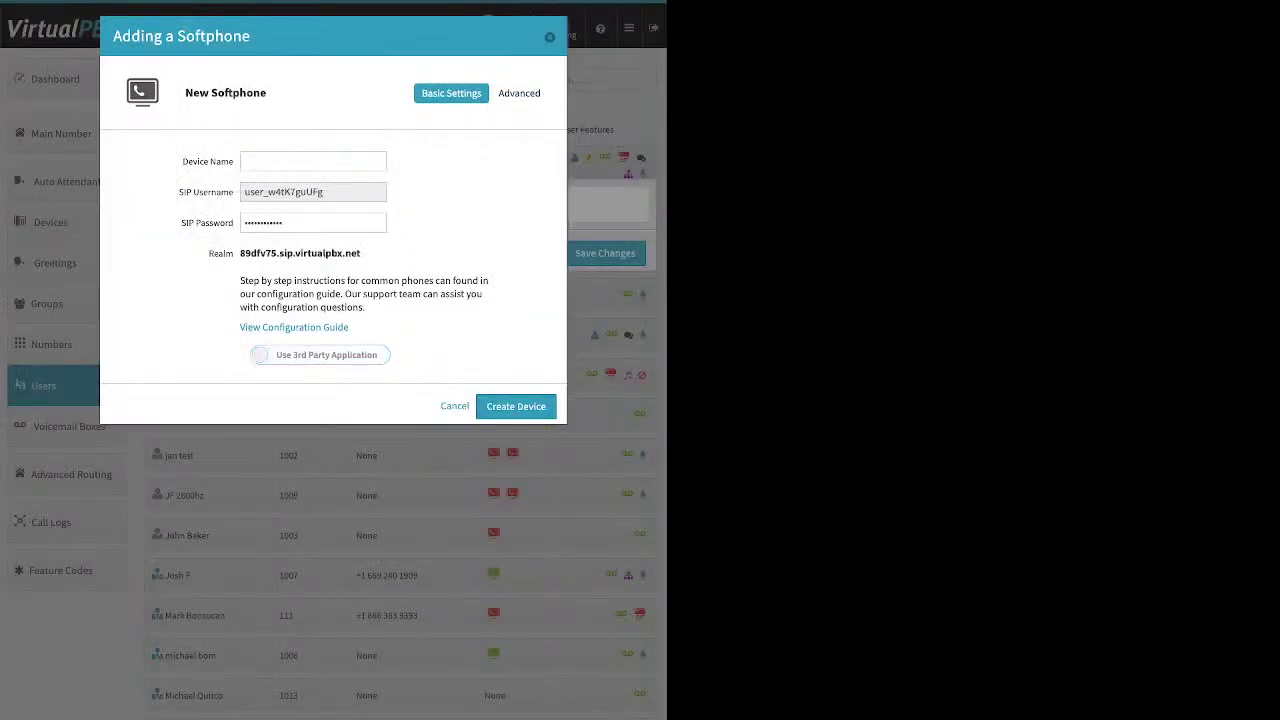
key(Escape)
click(544, 252)
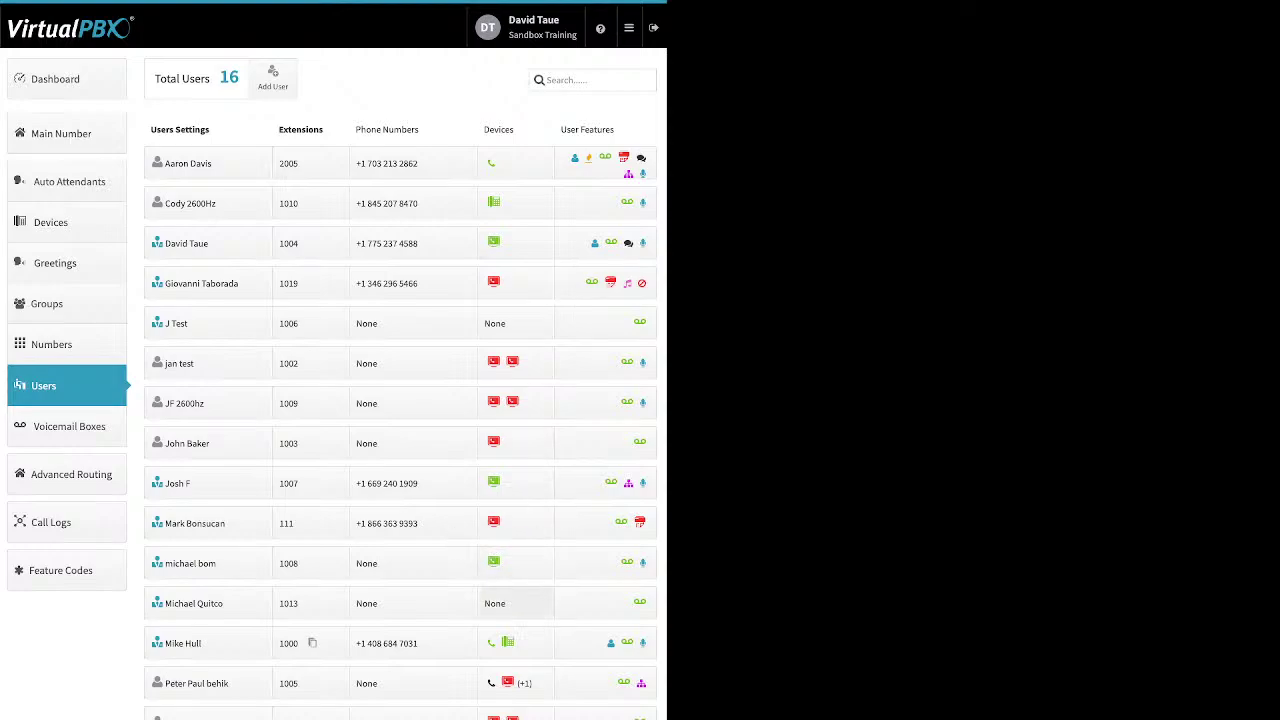
Step: Check the devices of the user at extension 1013, and open a new soft phone form for the user at extension 1003
click(505, 603)
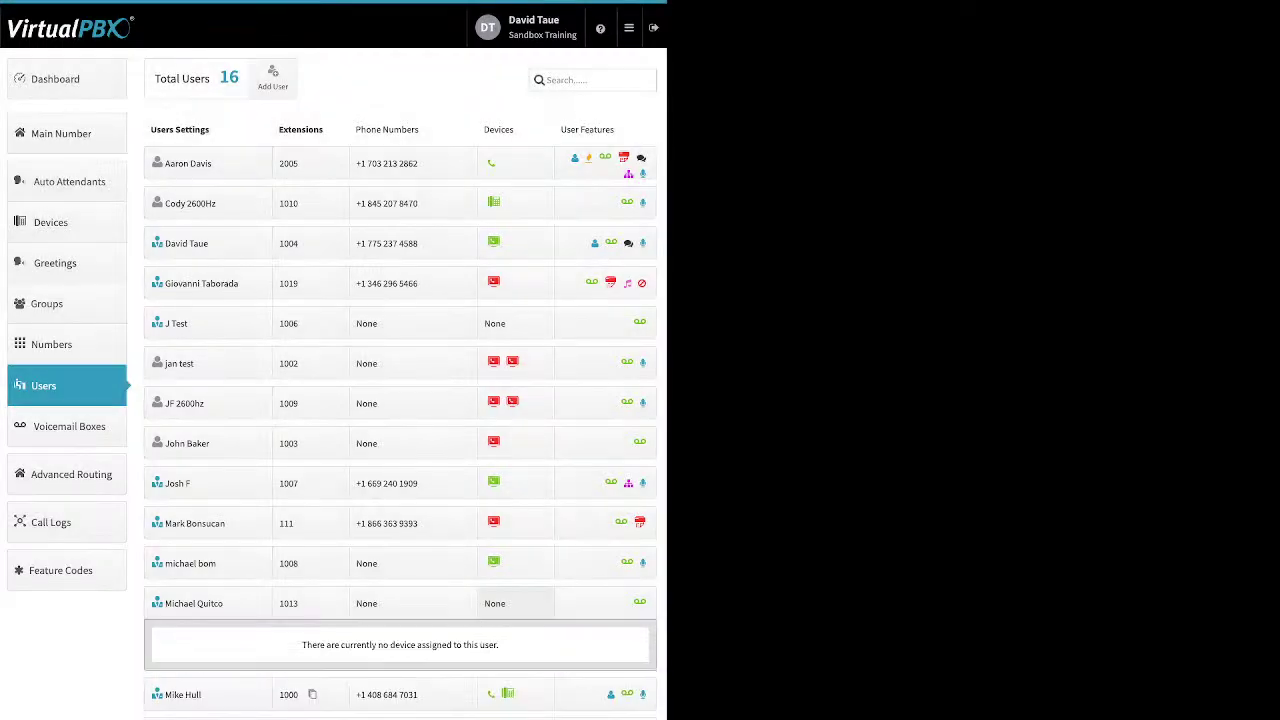
click(505, 603)
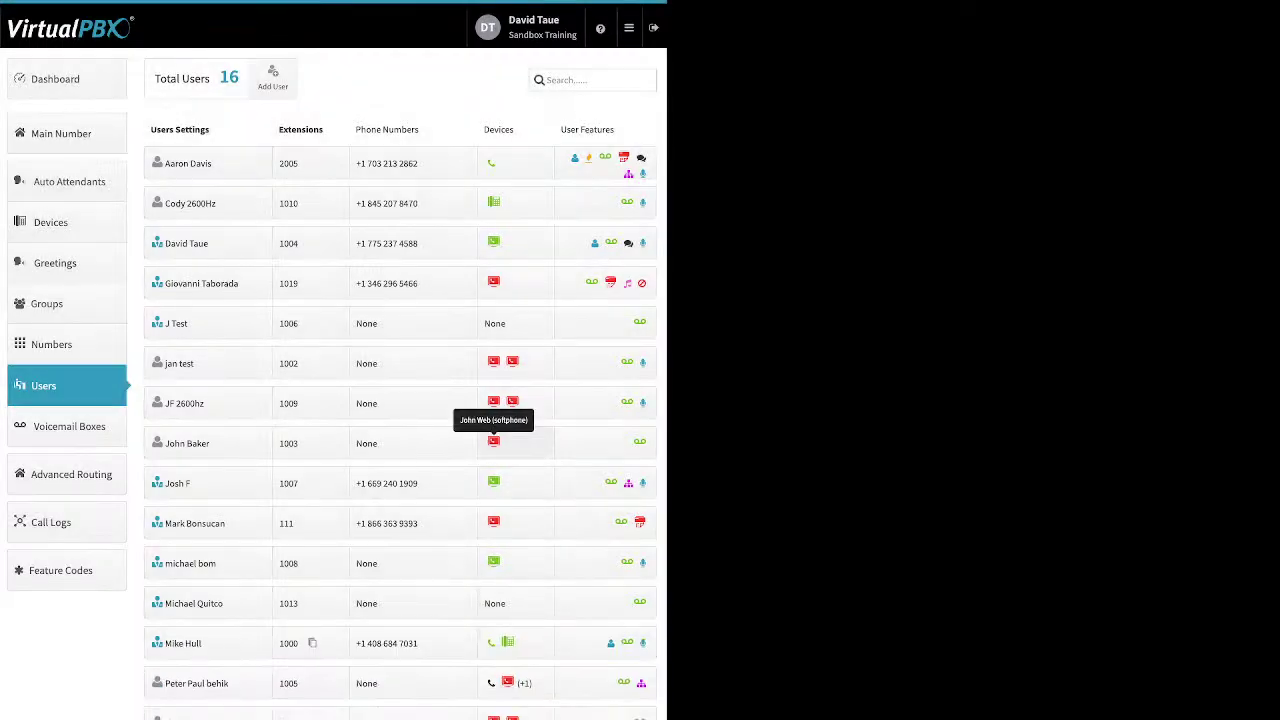
click(493, 441)
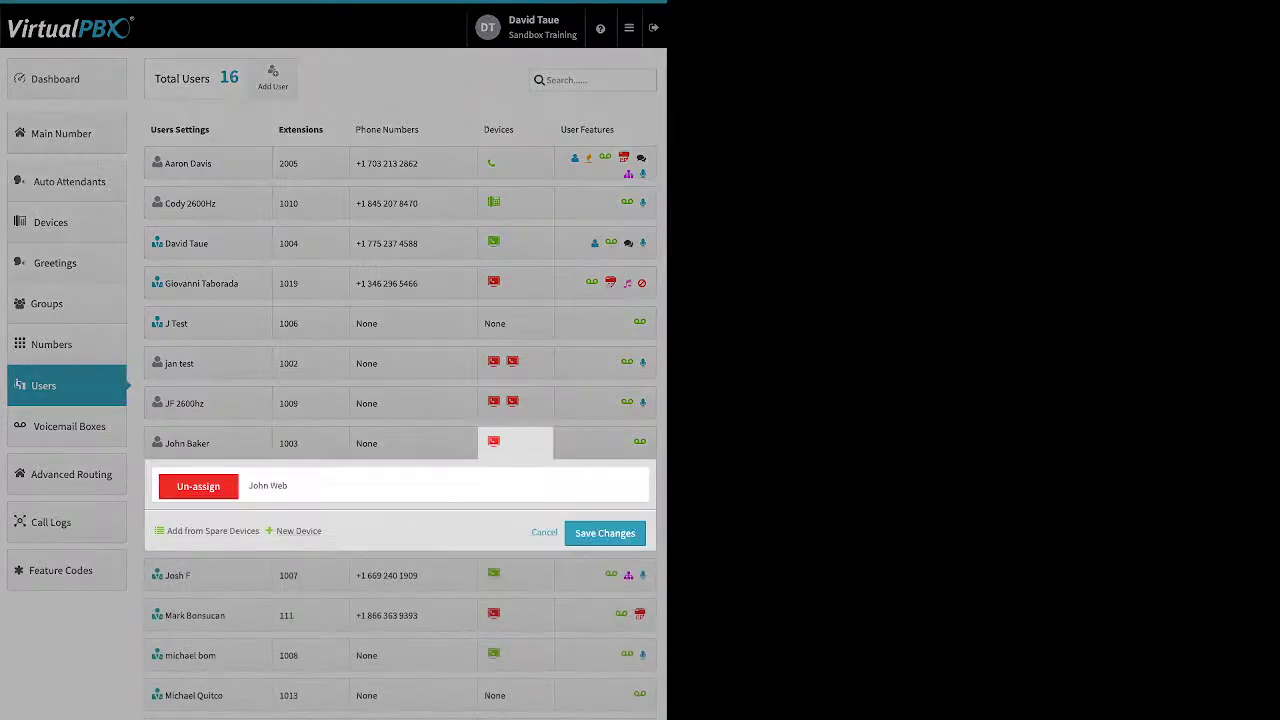
click(297, 531)
click(320, 591)
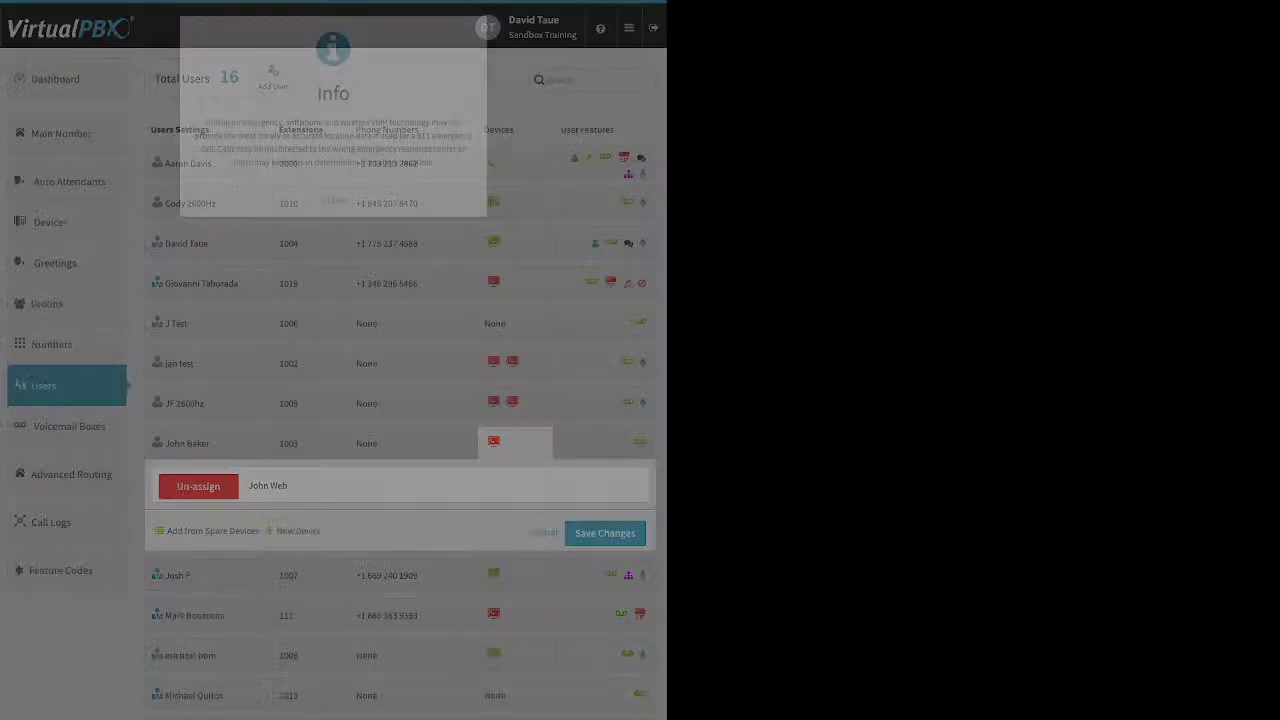
click(331, 197)
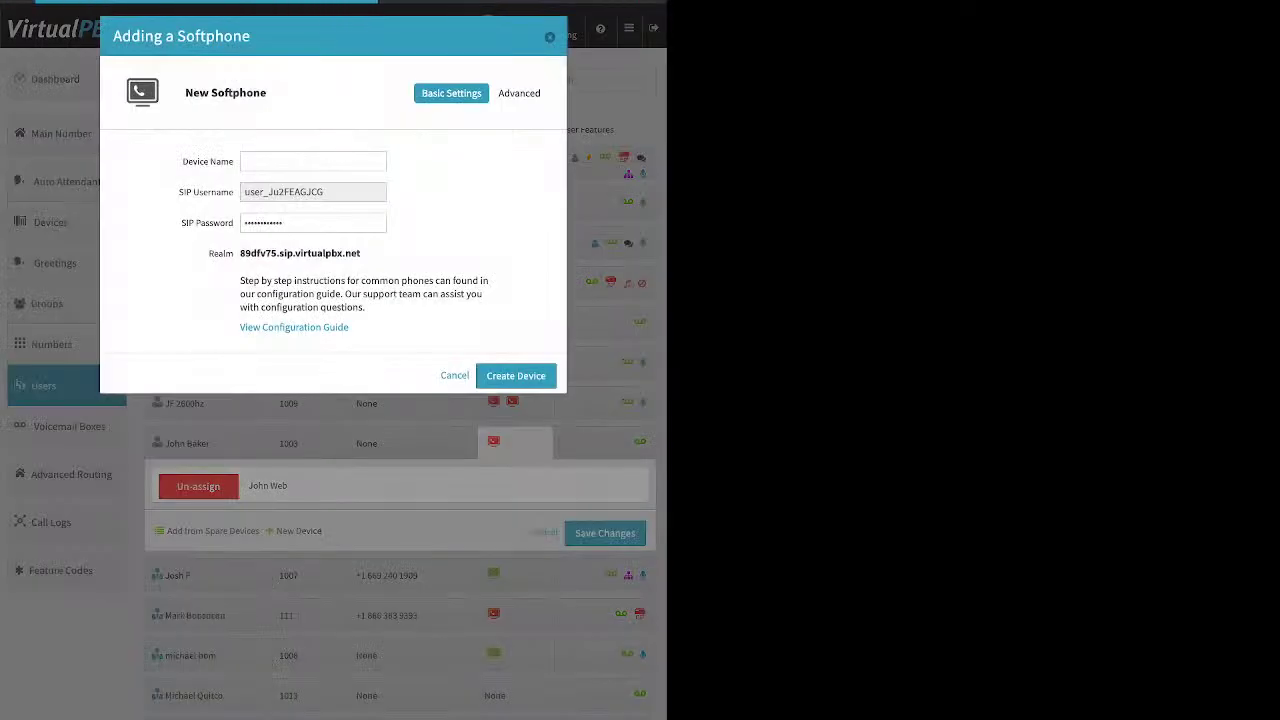
Step: Set the new softphone to use the VirtualPBX application, name it "test soft", and submit the device
click(320, 355)
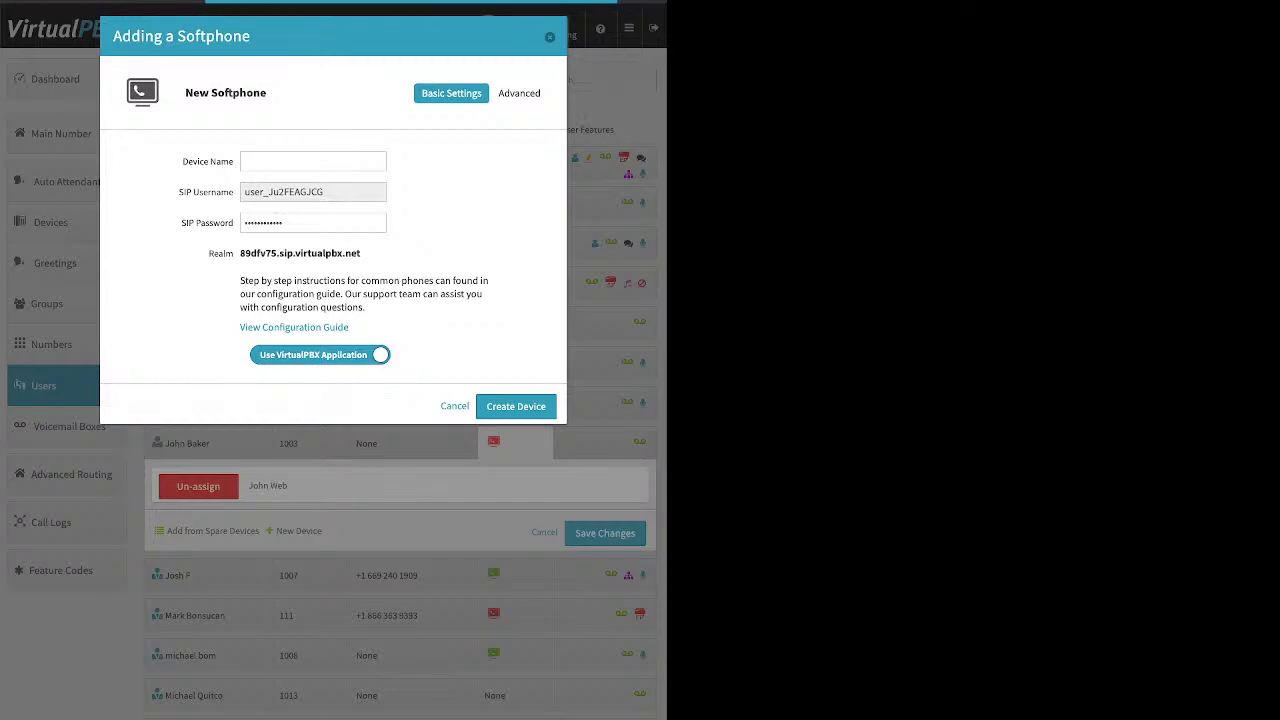
click(313, 161)
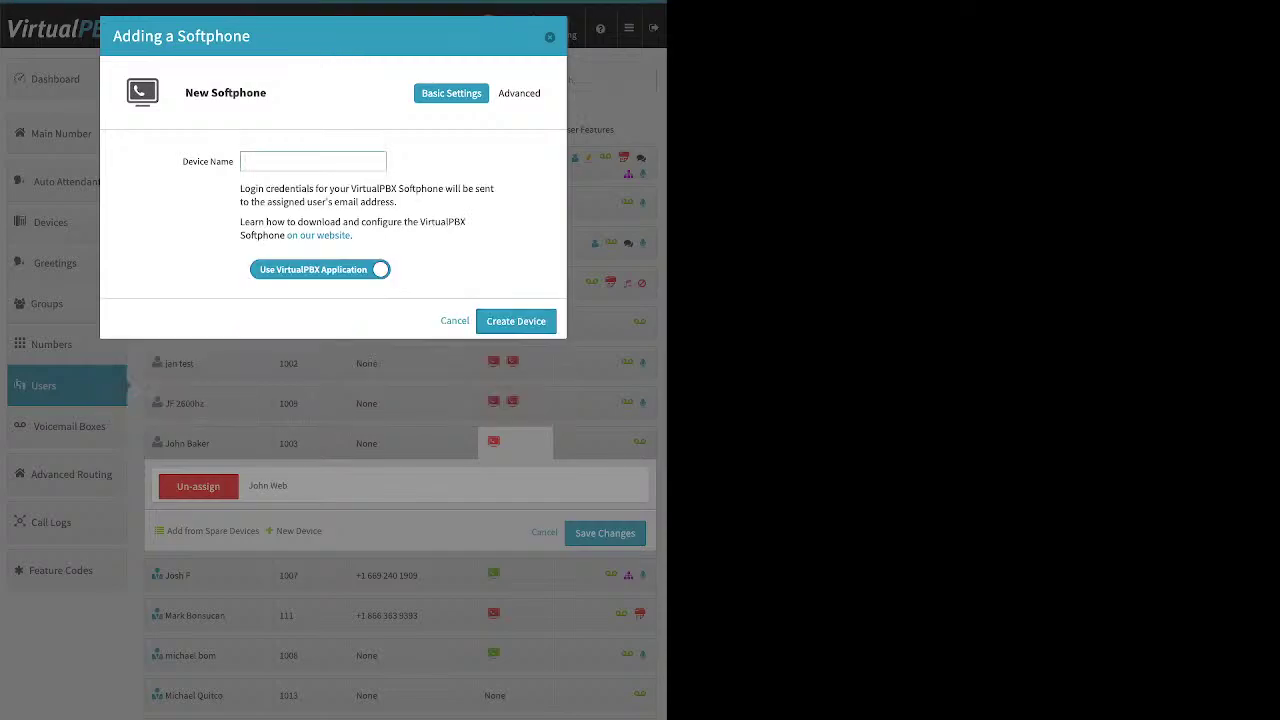
text(test soft)
key(Return)
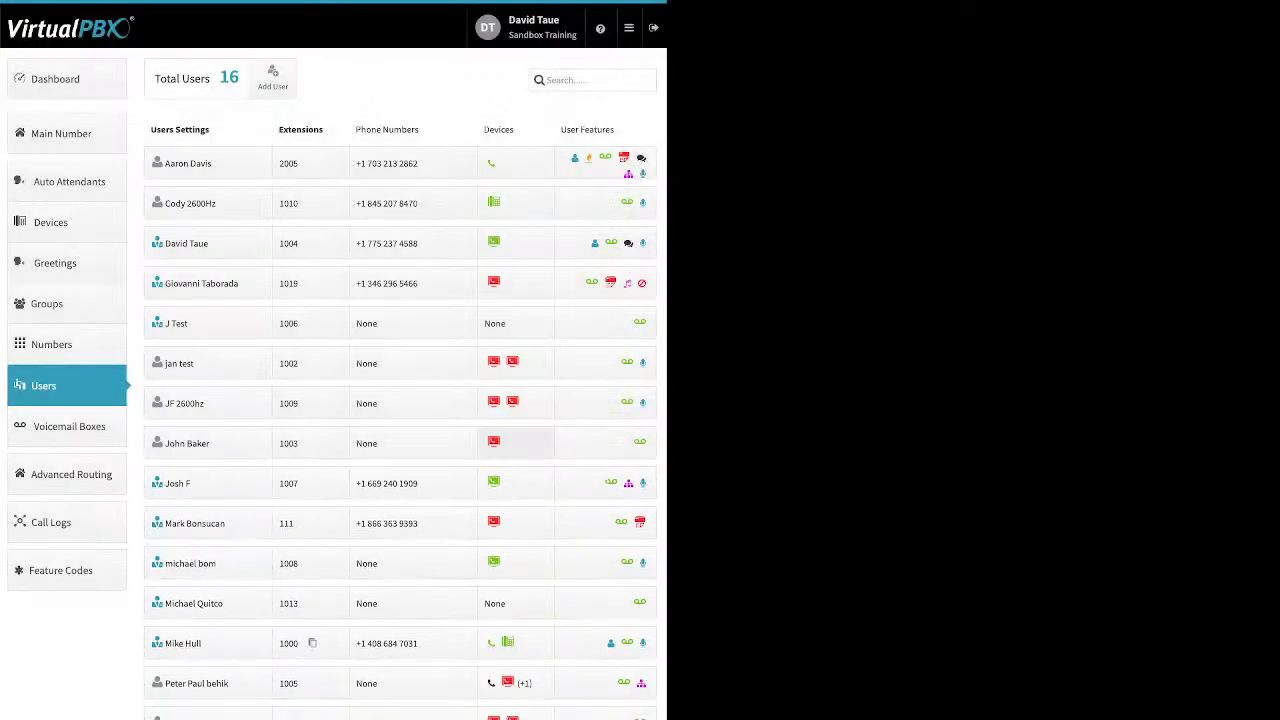
Step: Check the devices of the user at extension 1003, and start a new web phone for the user at extension 1006
click(515, 443)
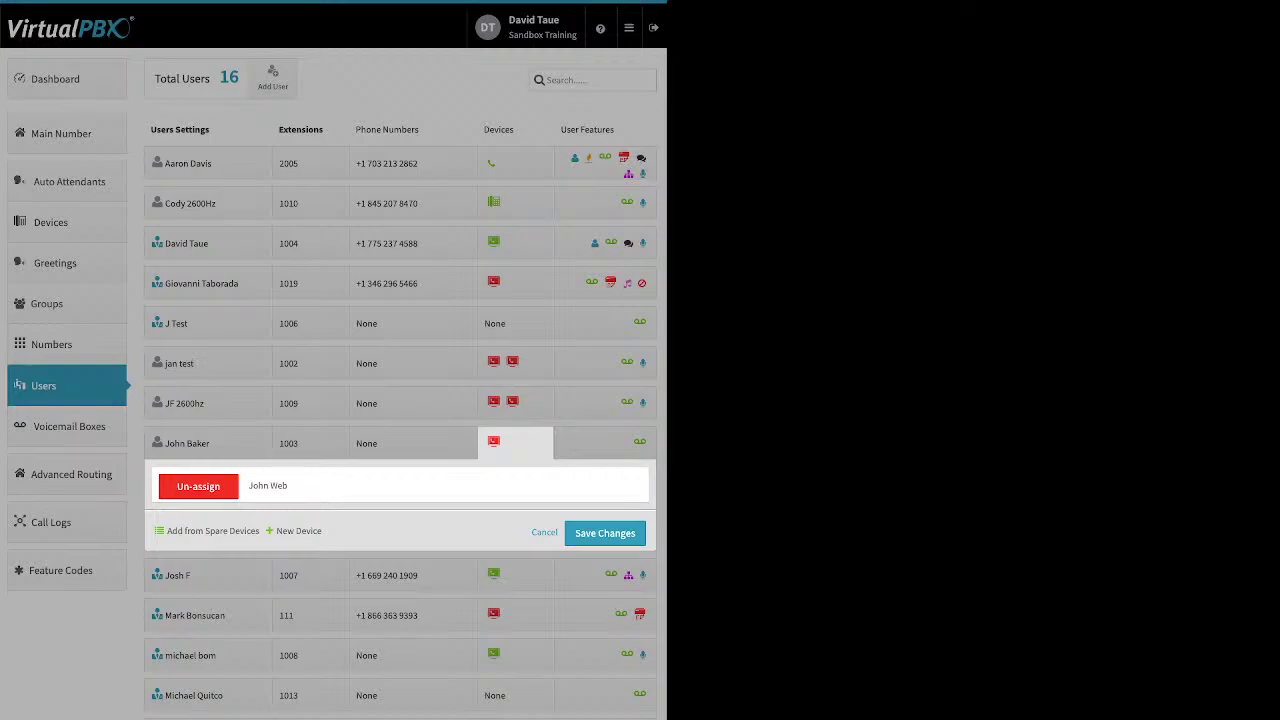
click(544, 532)
click(495, 323)
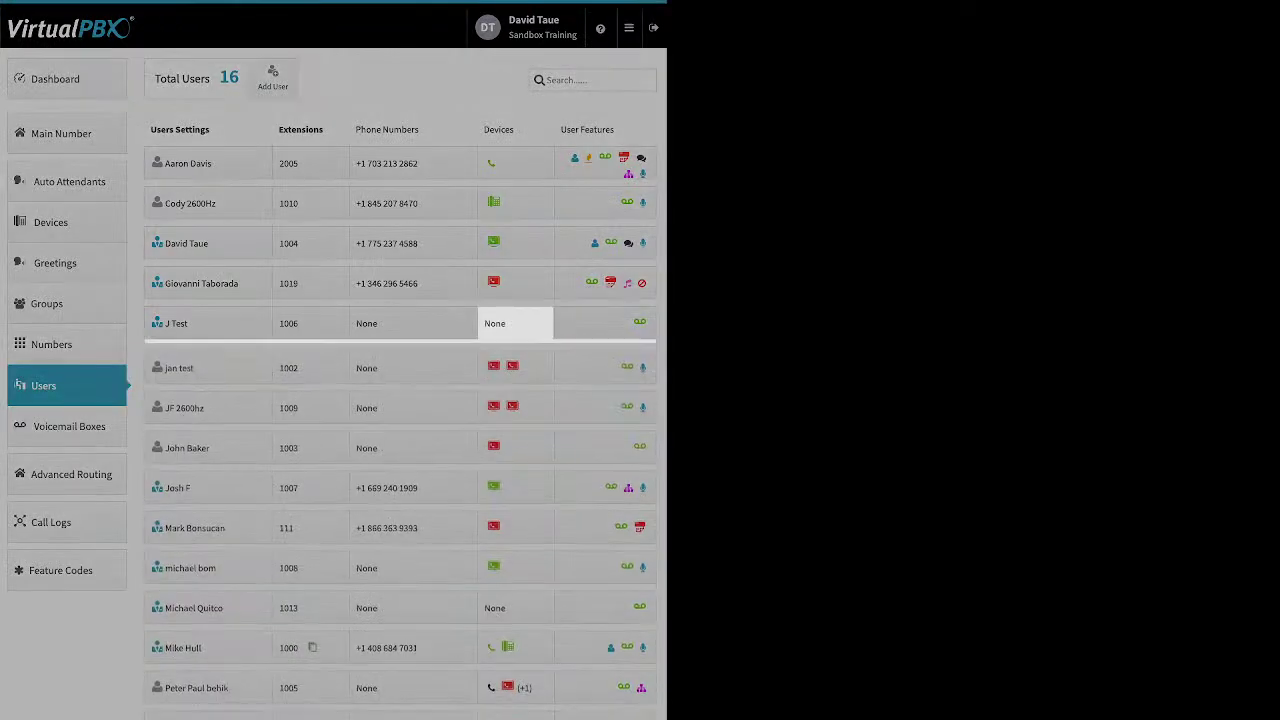
click(298, 410)
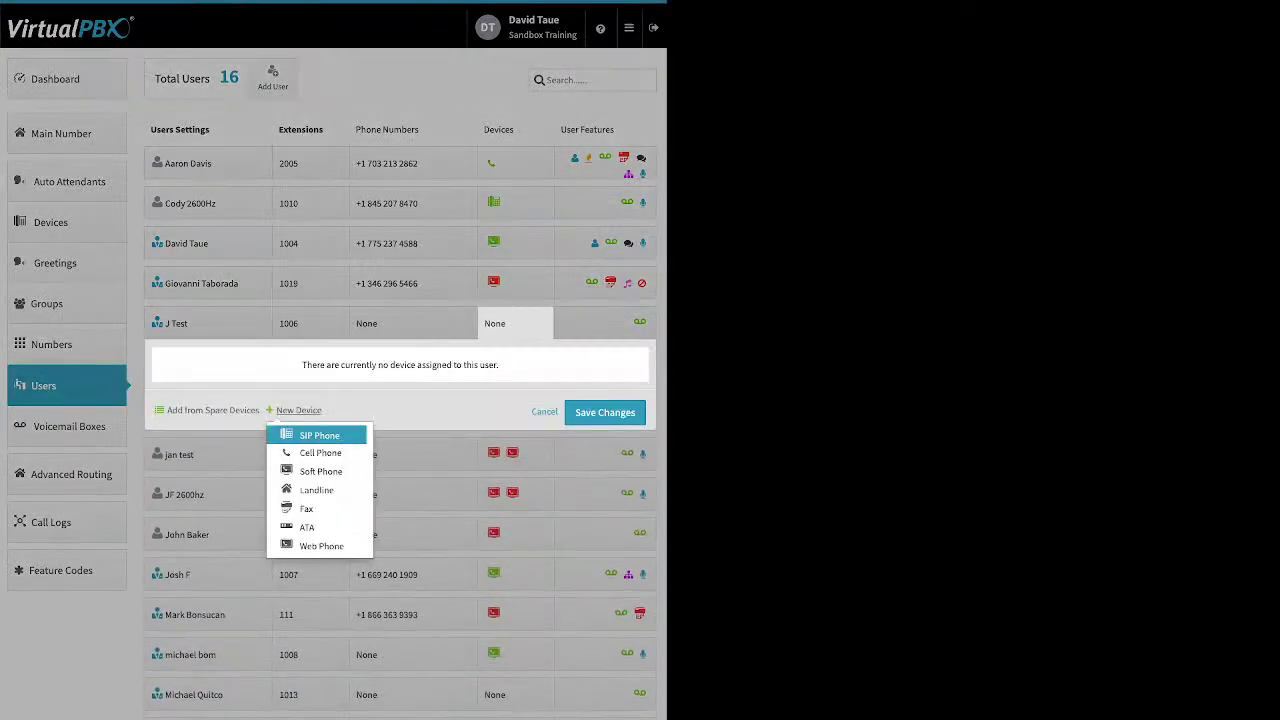
click(320, 546)
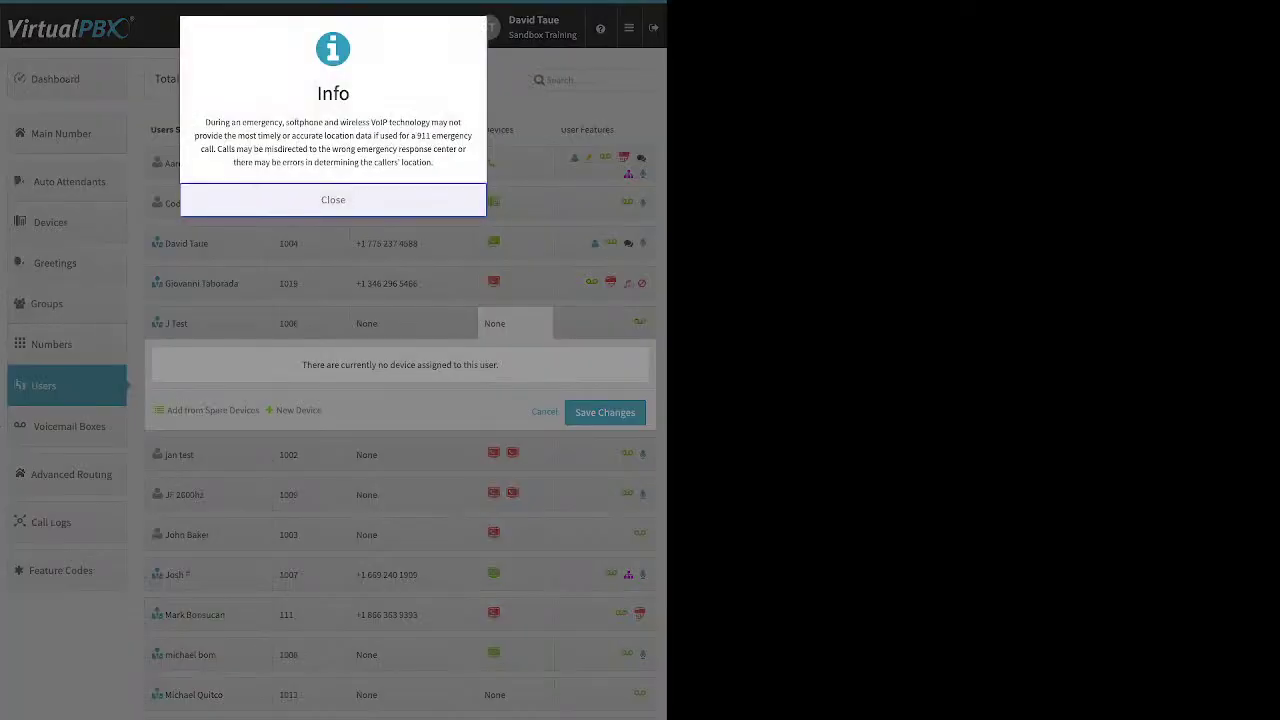
key(Return)
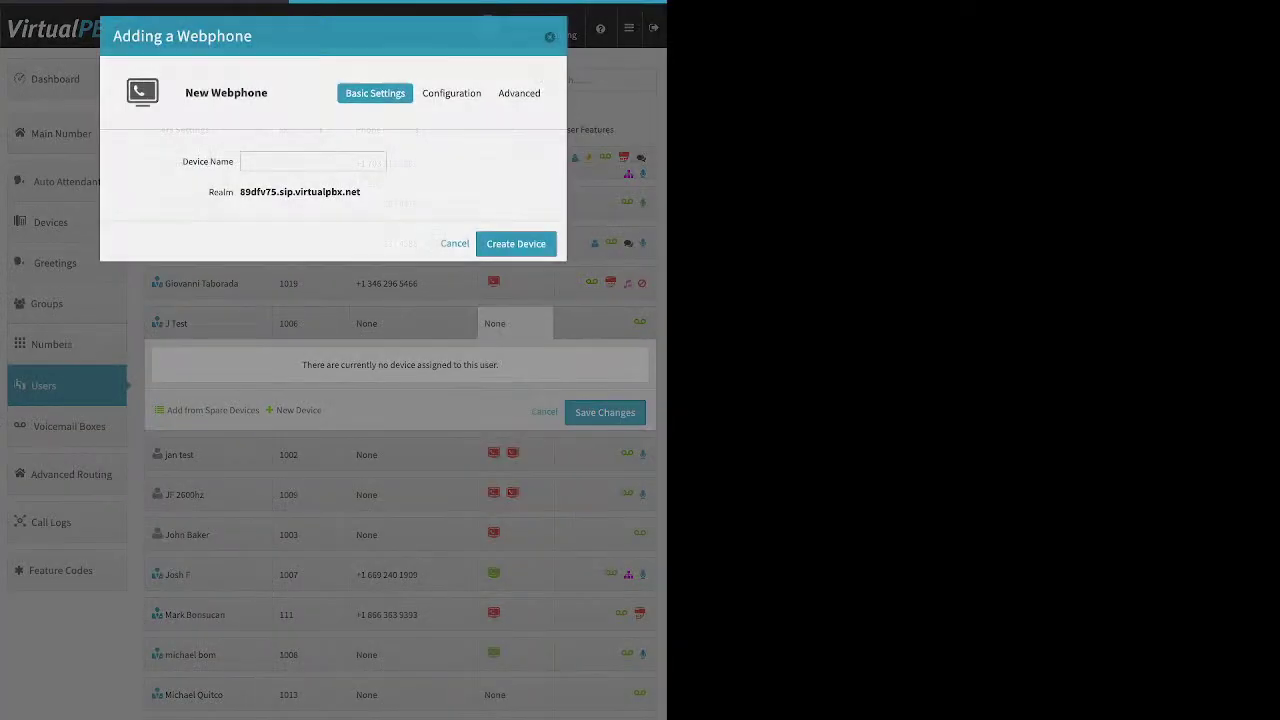
Step: Name the new webphone "J web", create it, and save the device assignment for the user at extension 1006
click(313, 161)
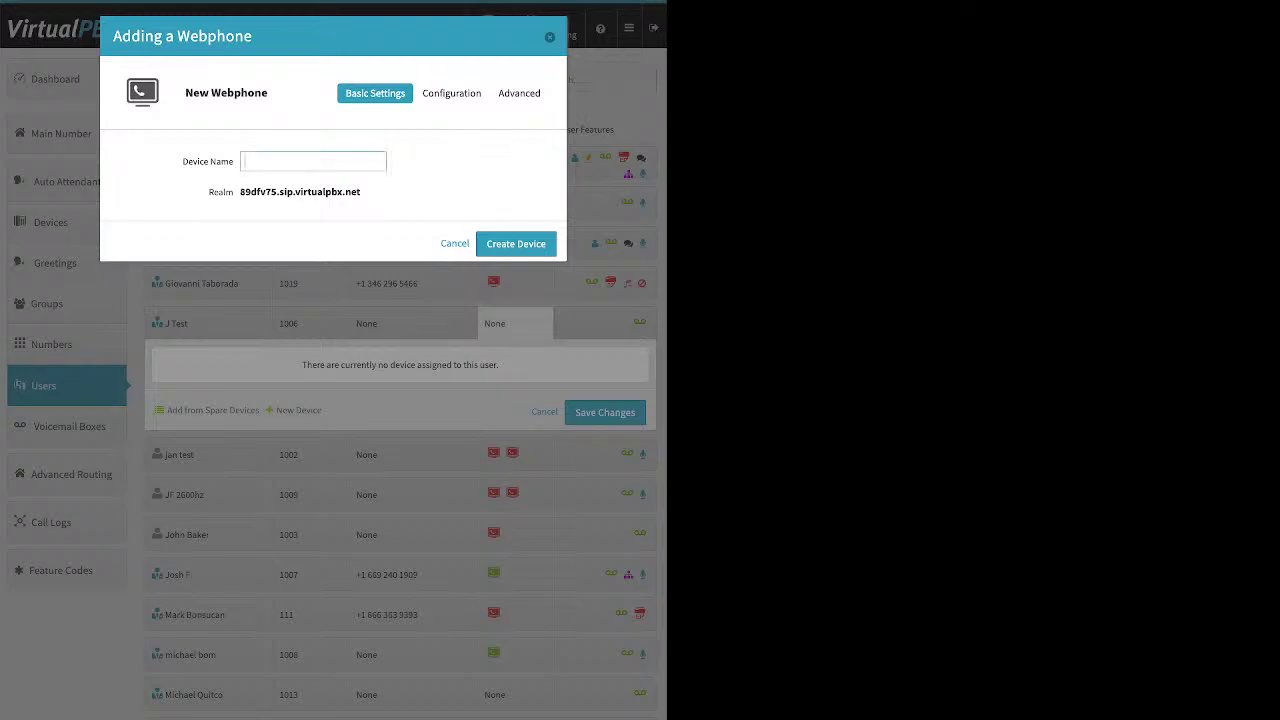
text(J web)
key(Return)
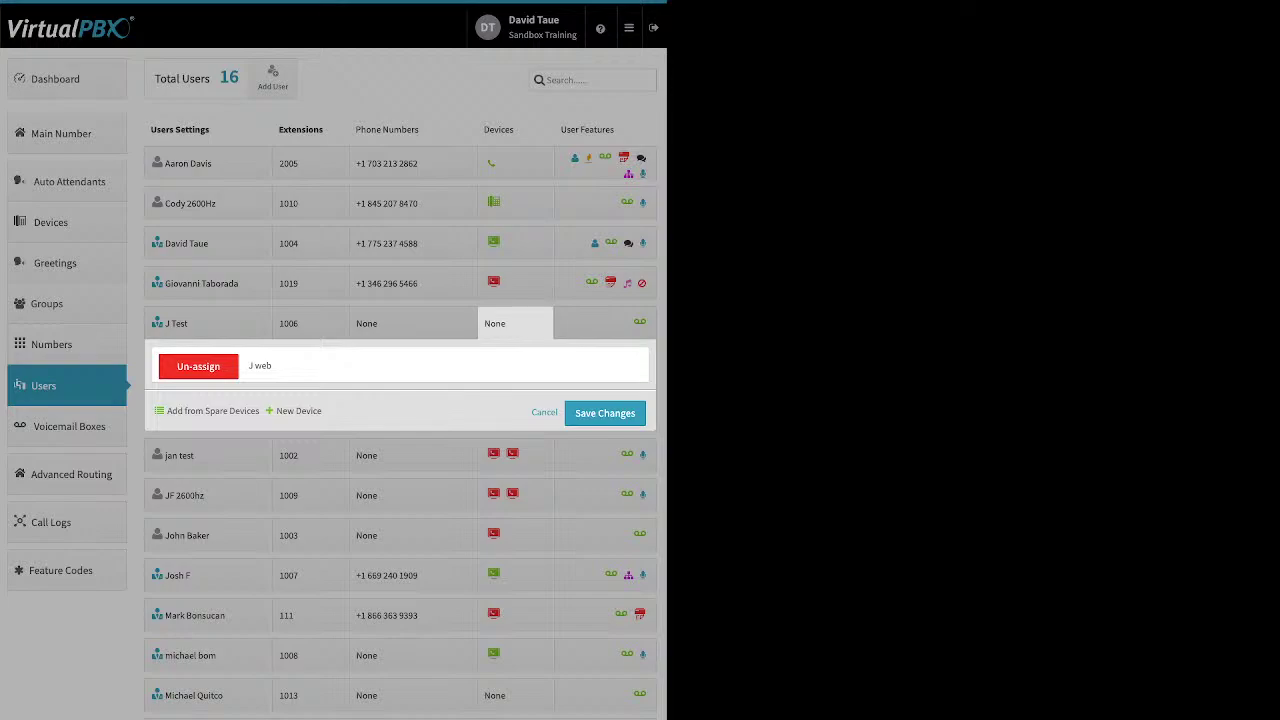
click(605, 413)
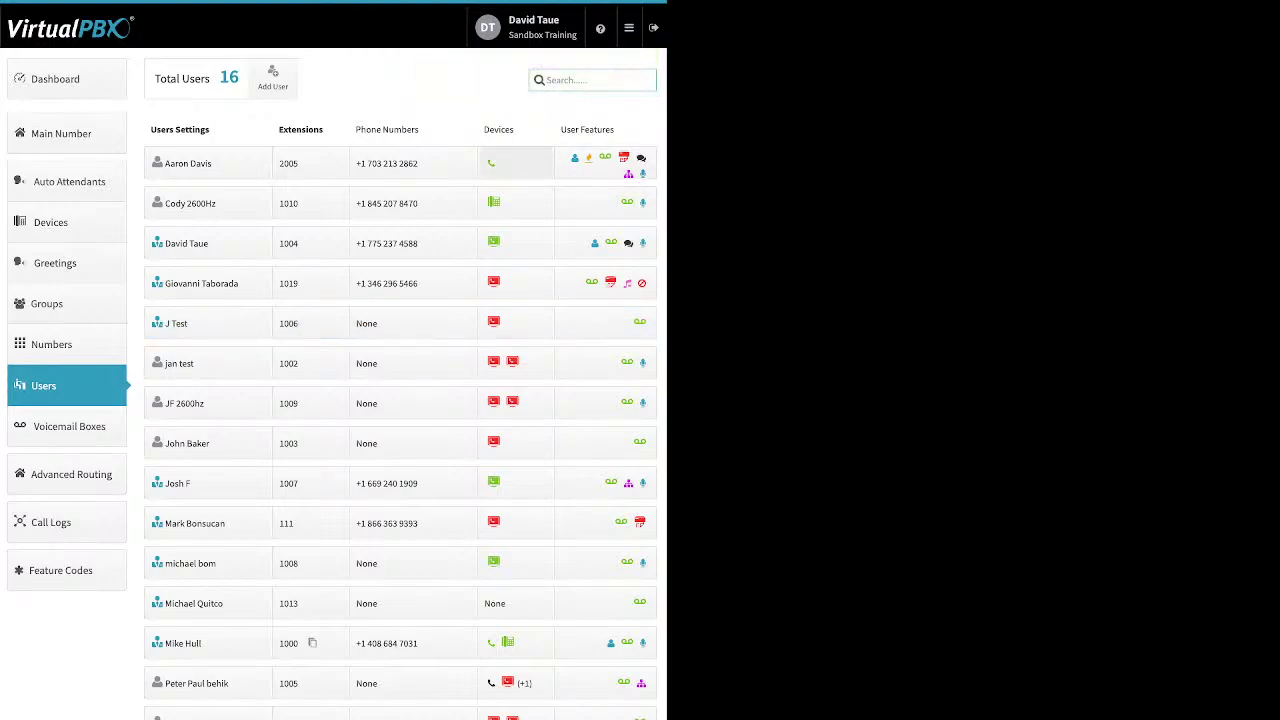
Step: Assign the spare devices "aaronweb" and "aarontest softphone" to the user at extension 2005 and save the changes
click(515, 163)
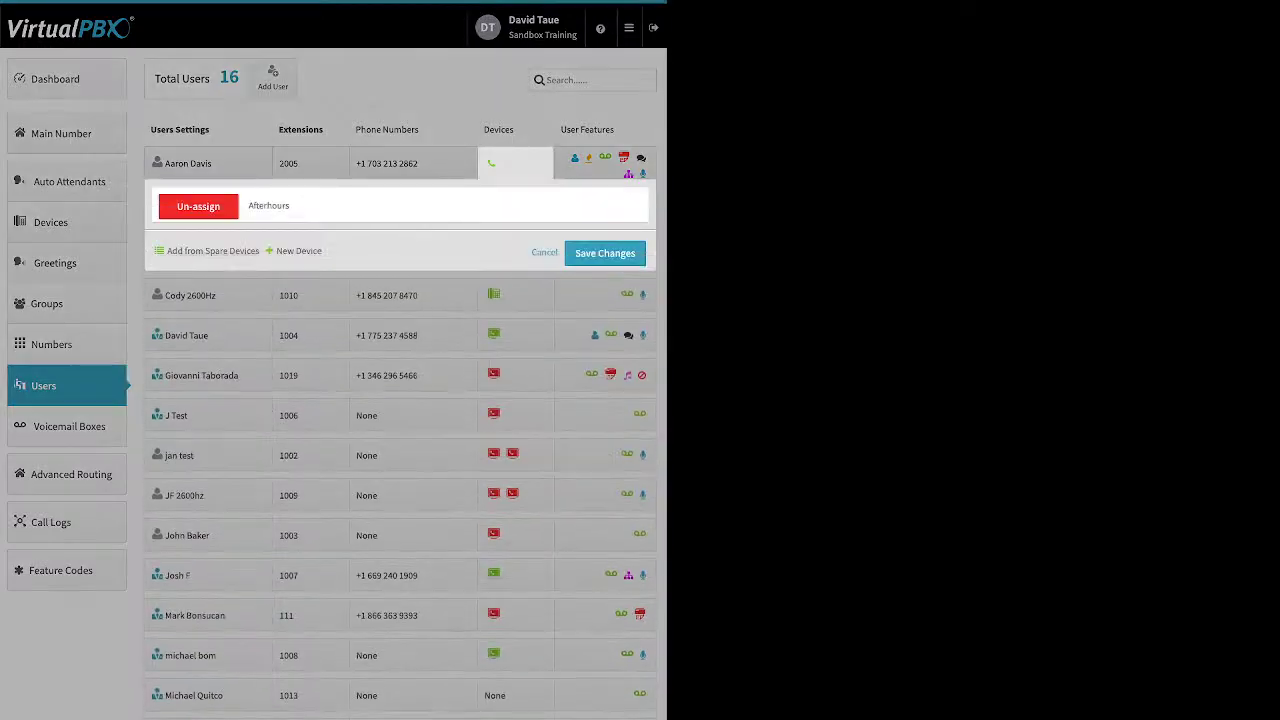
click(212, 251)
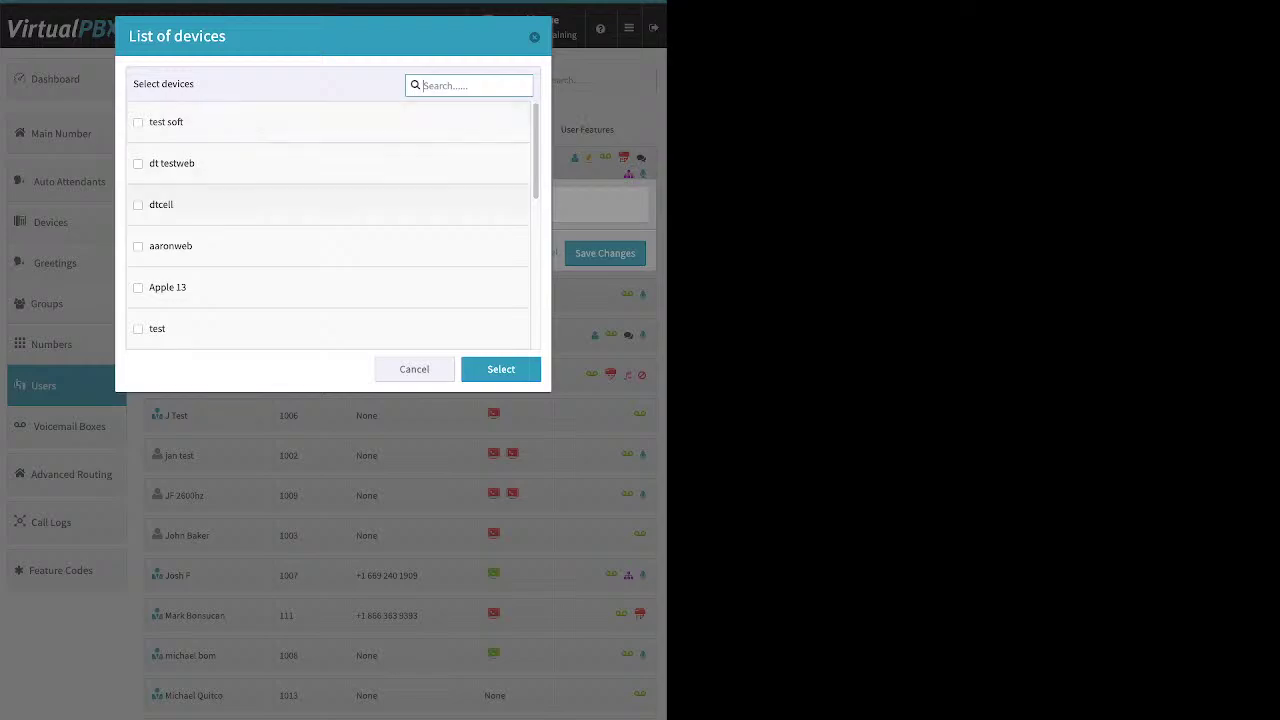
click(138, 246)
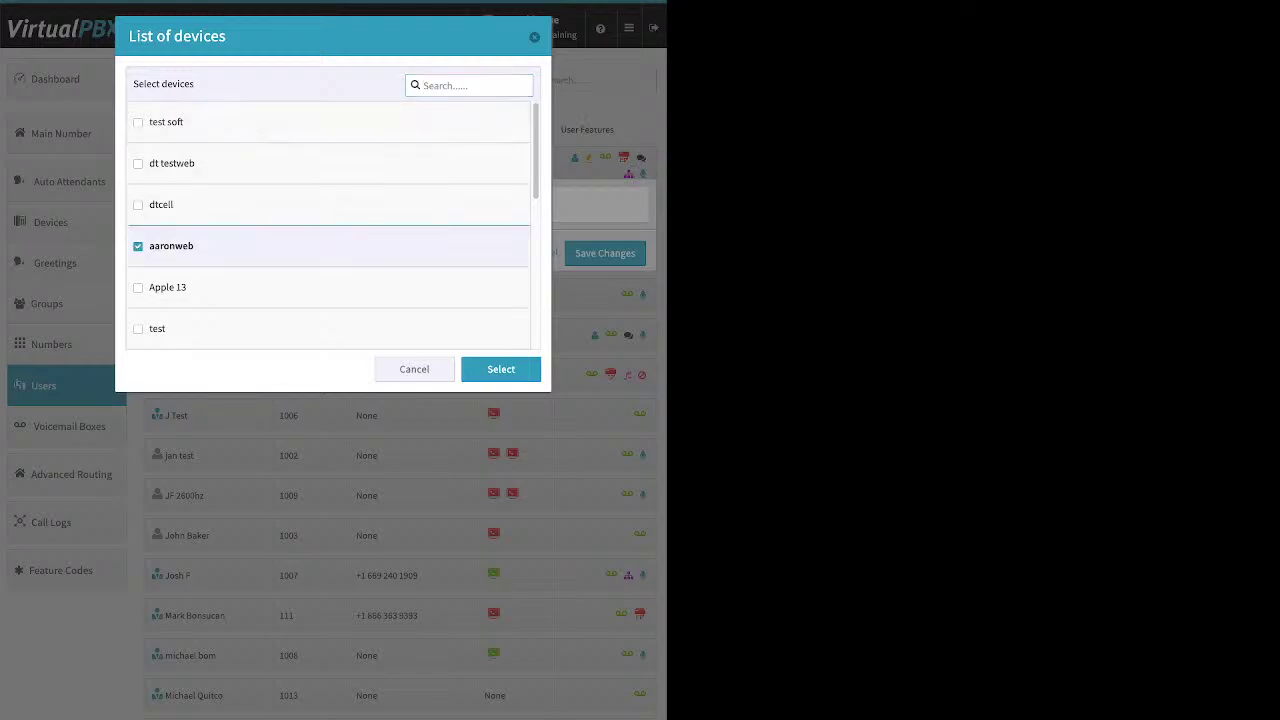
scroll(330, 225, down, 3)
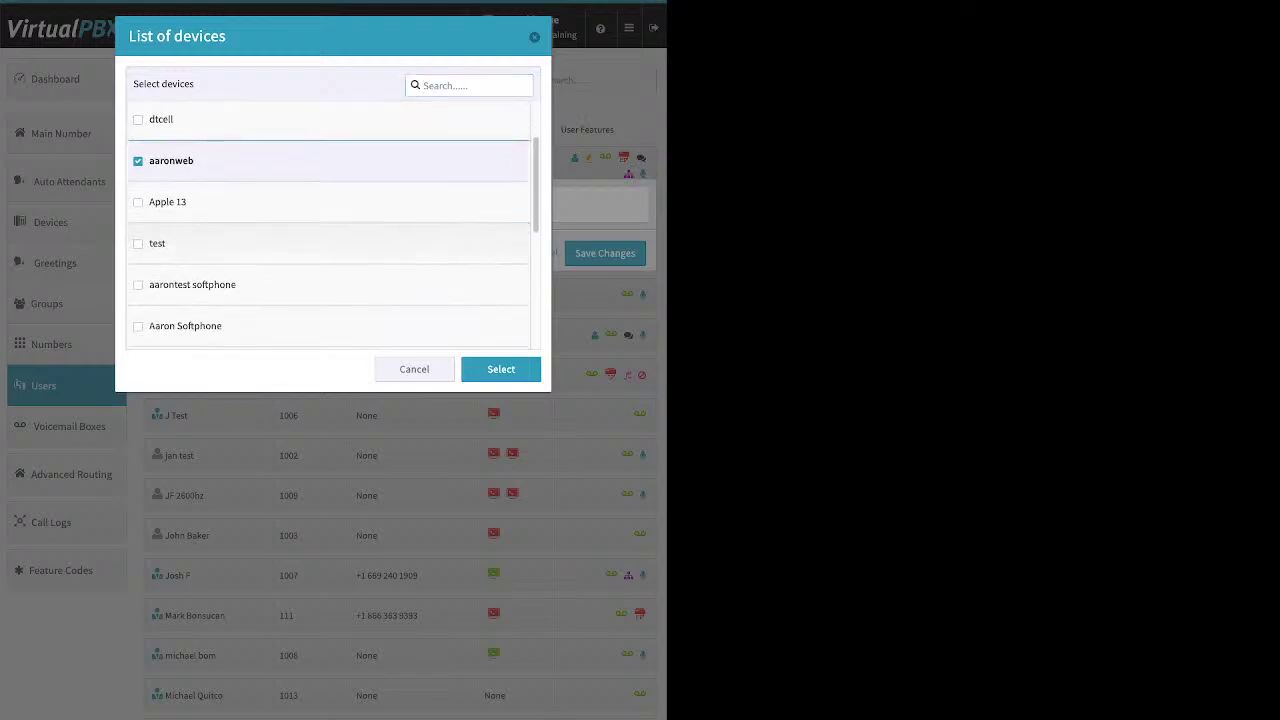
click(138, 285)
click(501, 369)
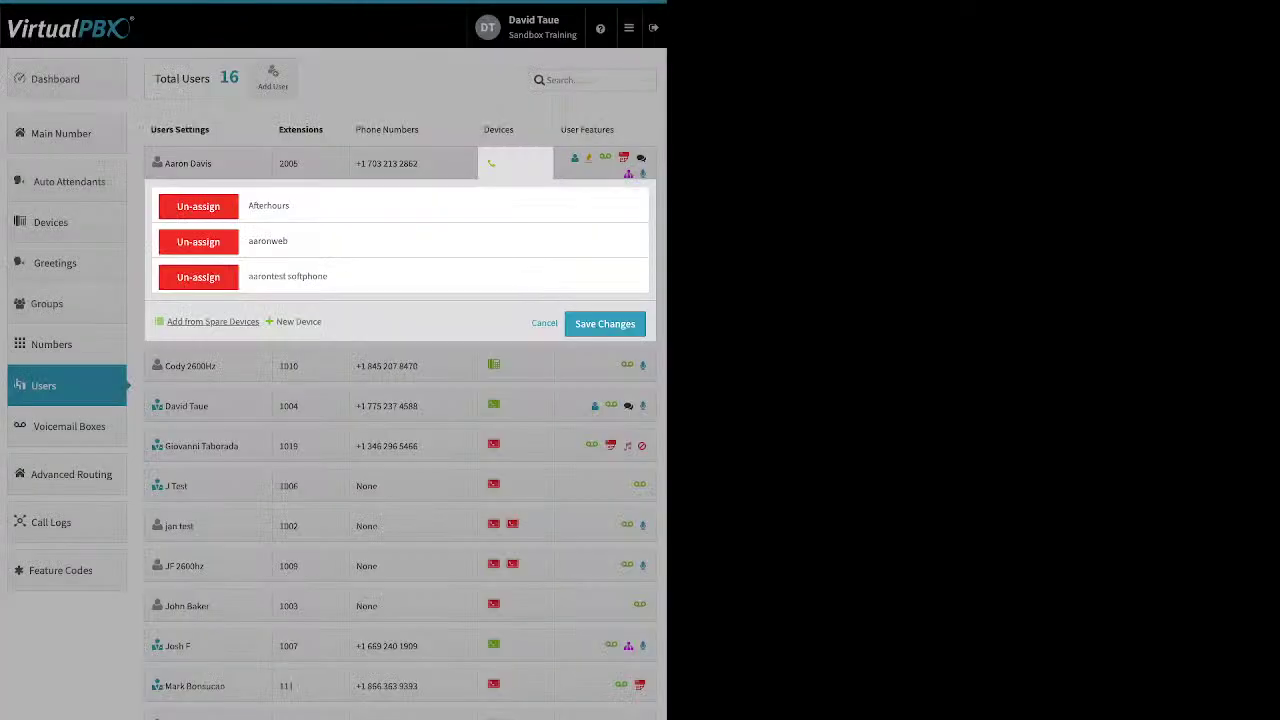
click(604, 323)
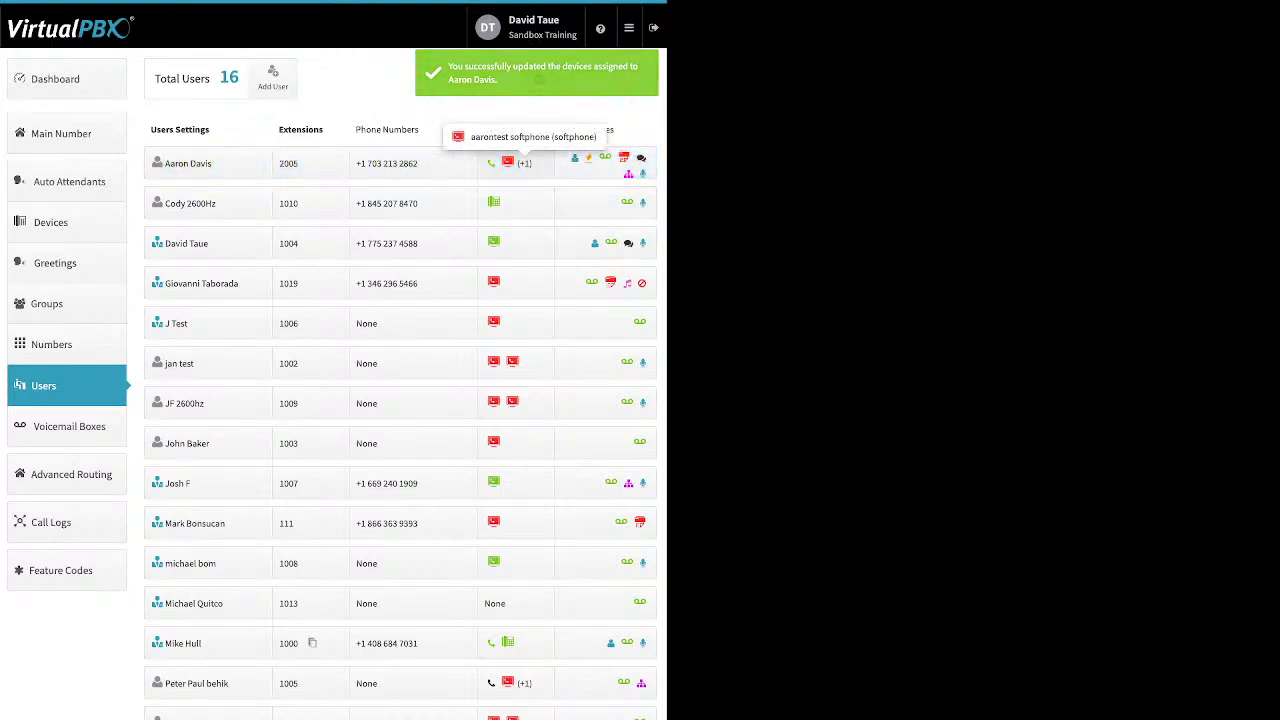
Step: View the basic settings of the "aaronweb" webphone at extension 2005, and close the device views without changes
click(507, 162)
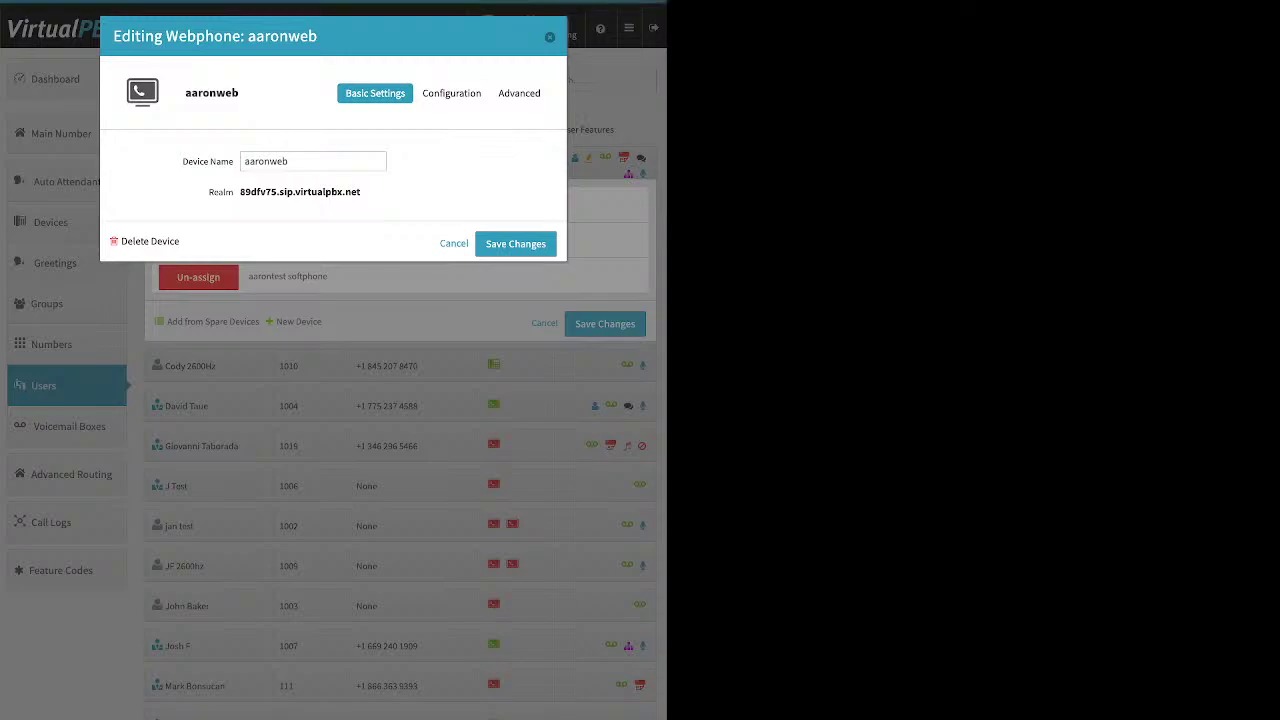
key(Escape)
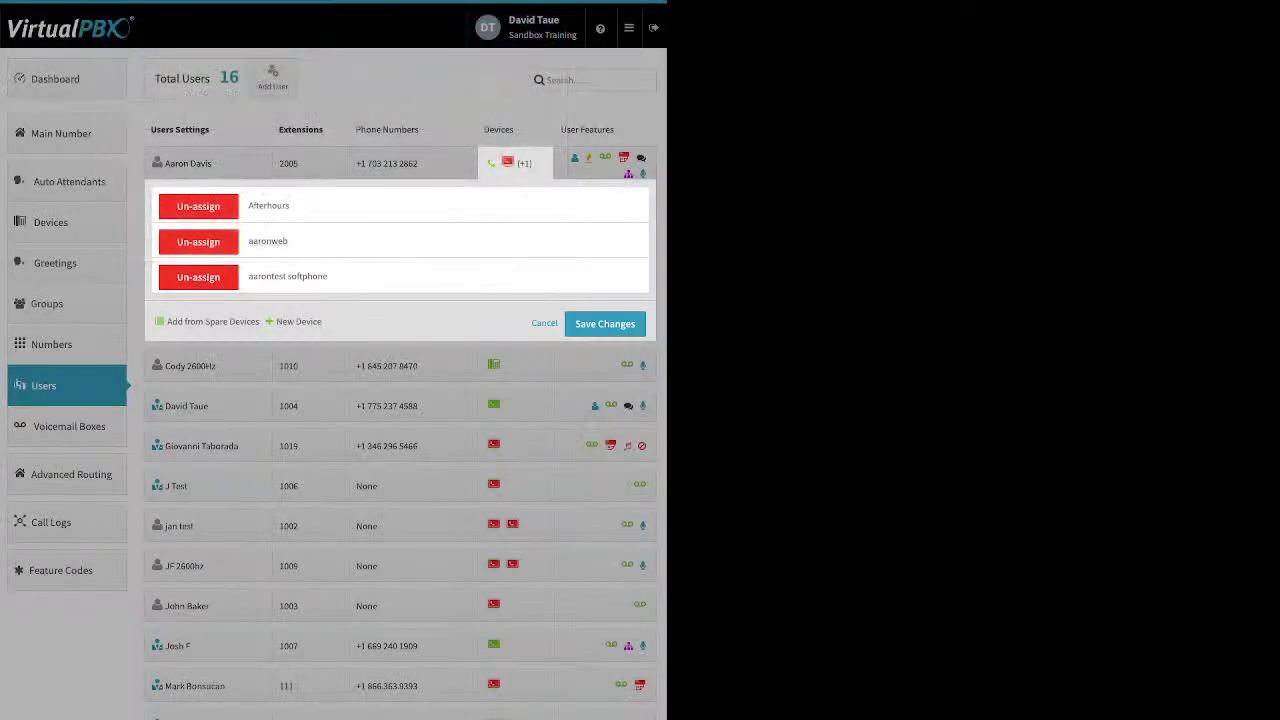
key(Escape)
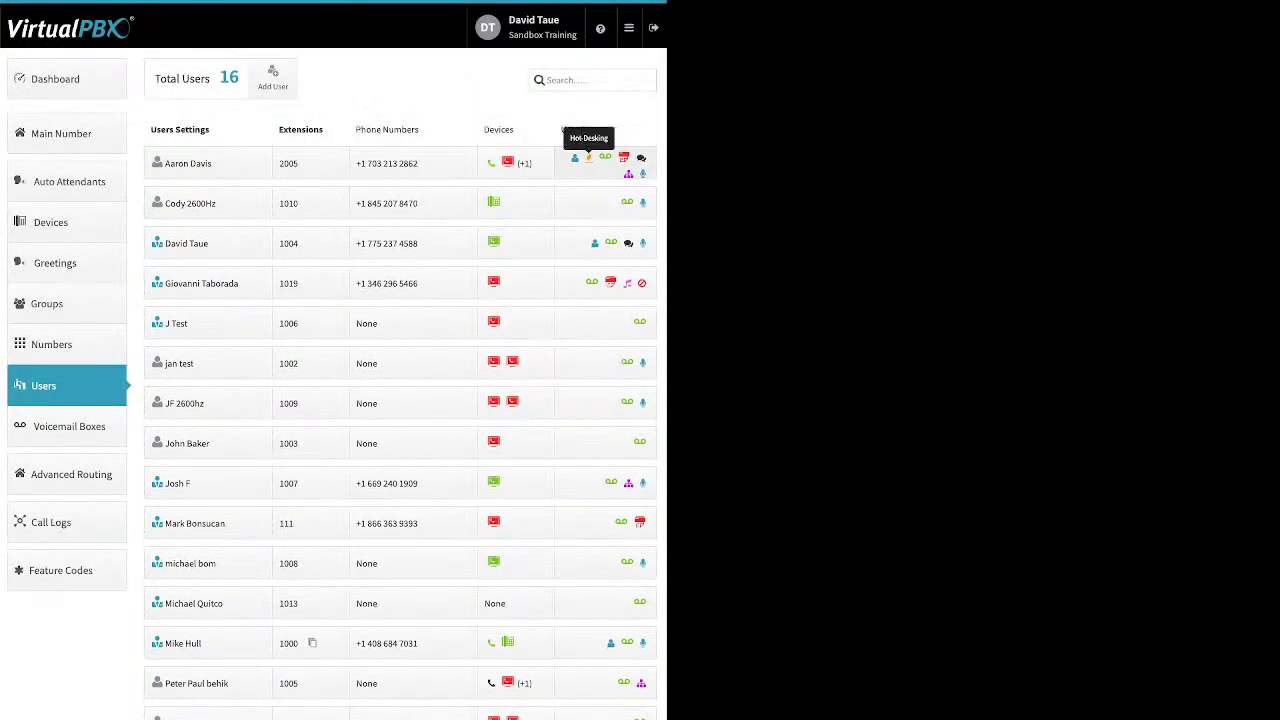
Step: Open the features of the user at extension 2005 and view the Caller-ID Number settings without saving
click(598, 163)
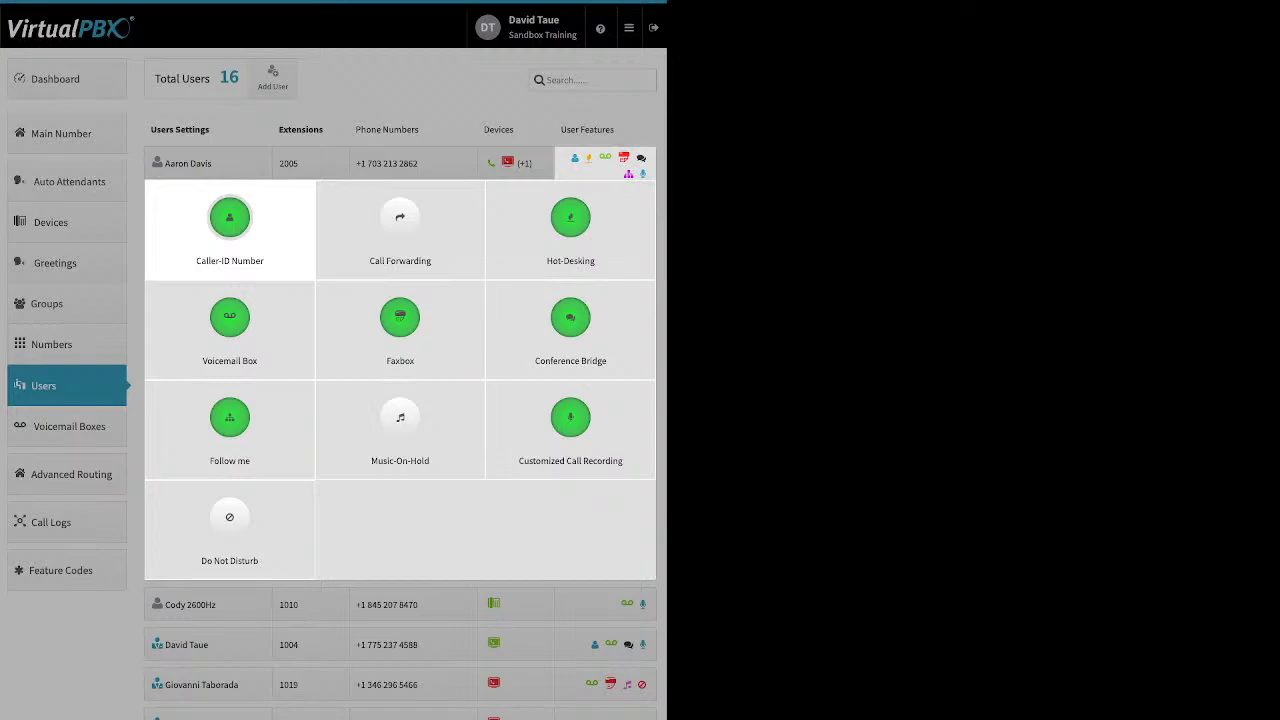
click(229, 222)
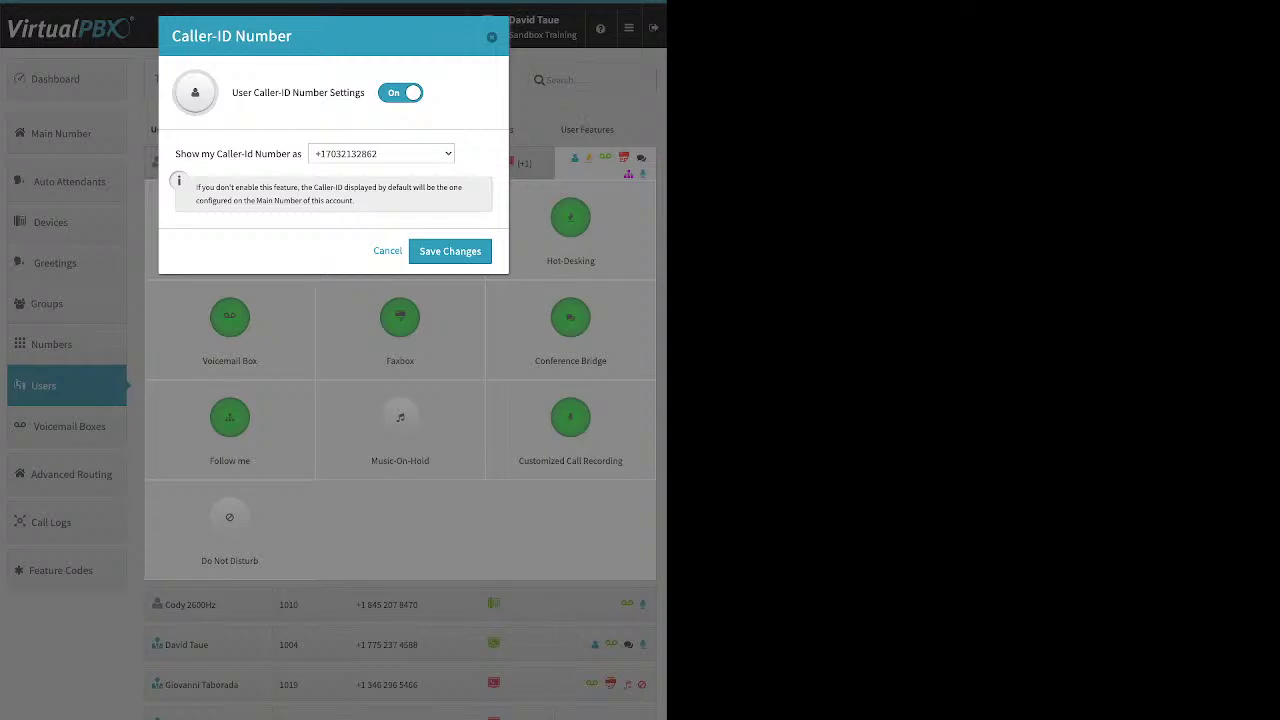
click(388, 251)
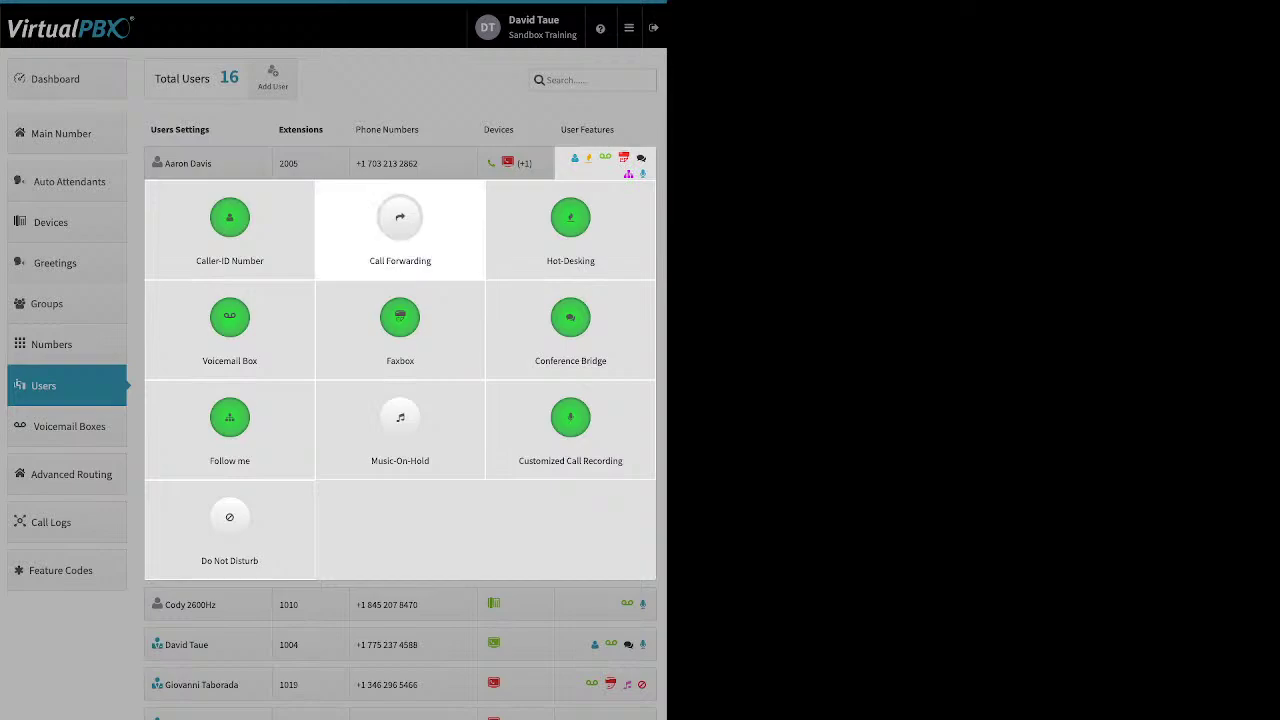
Step: Examine the Call Forwarding options for the On and Failover modes at extension 2005, and close them without saving
click(388, 251)
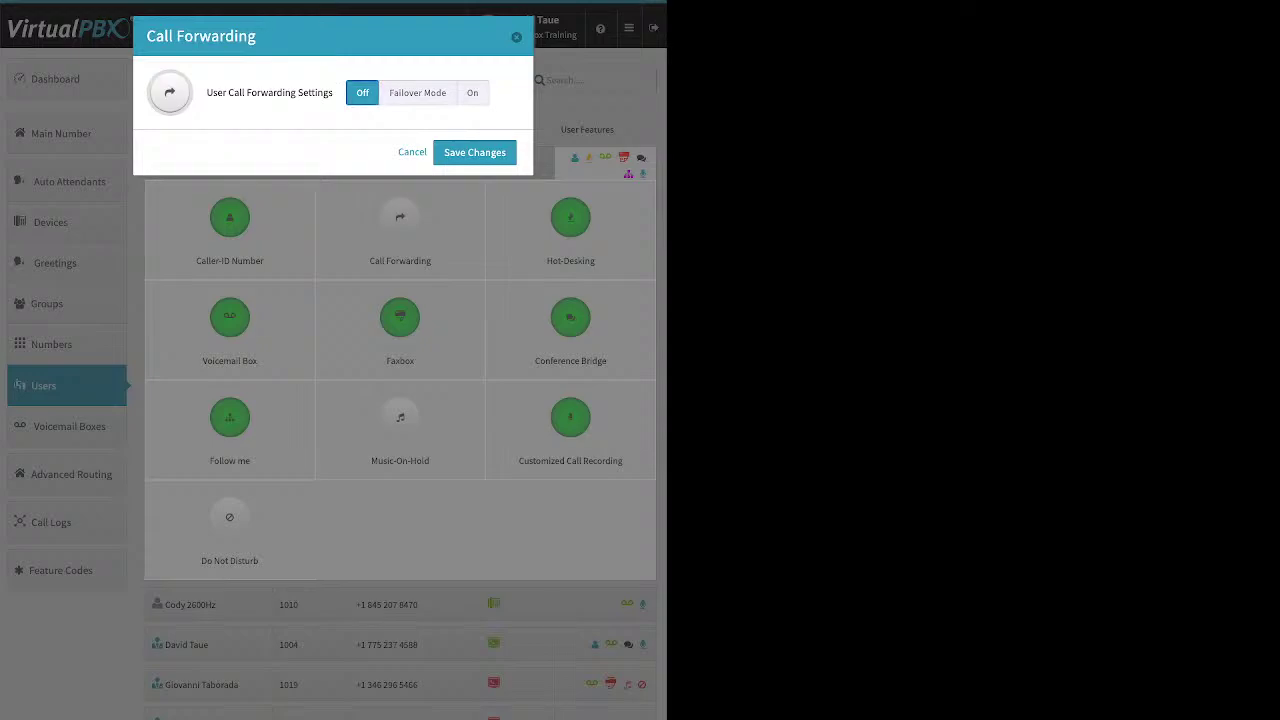
click(472, 92)
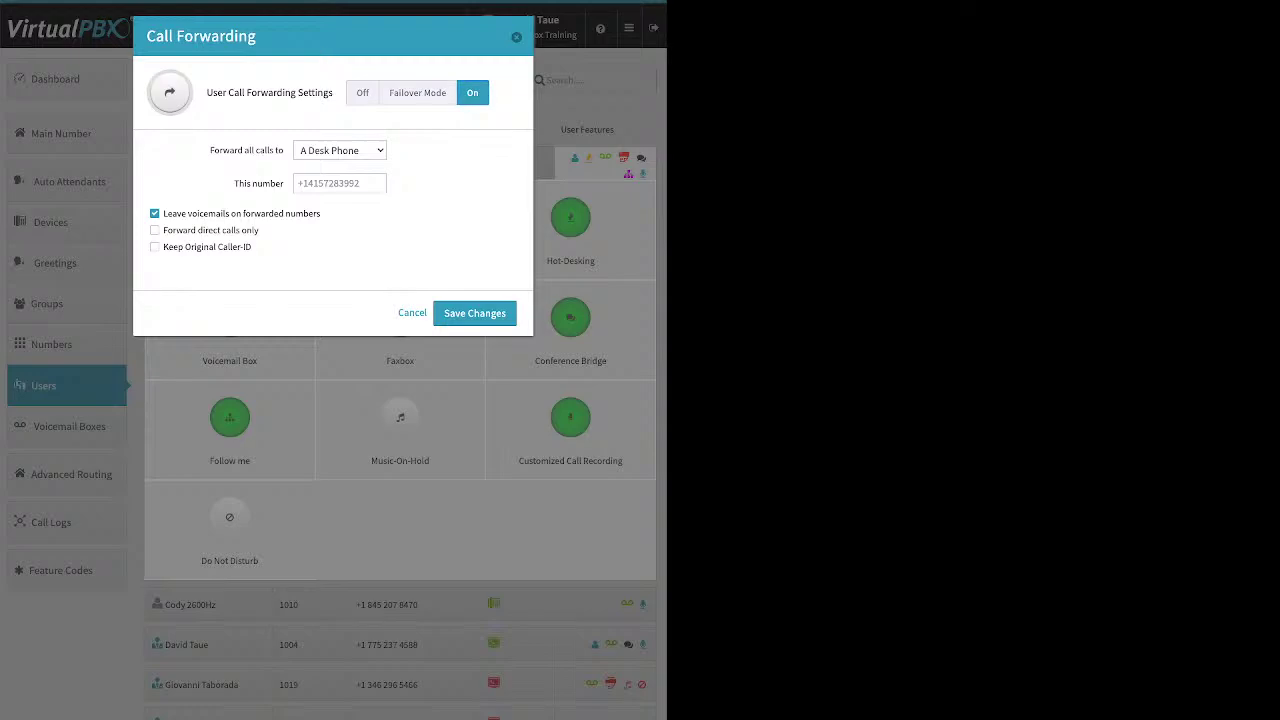
click(417, 92)
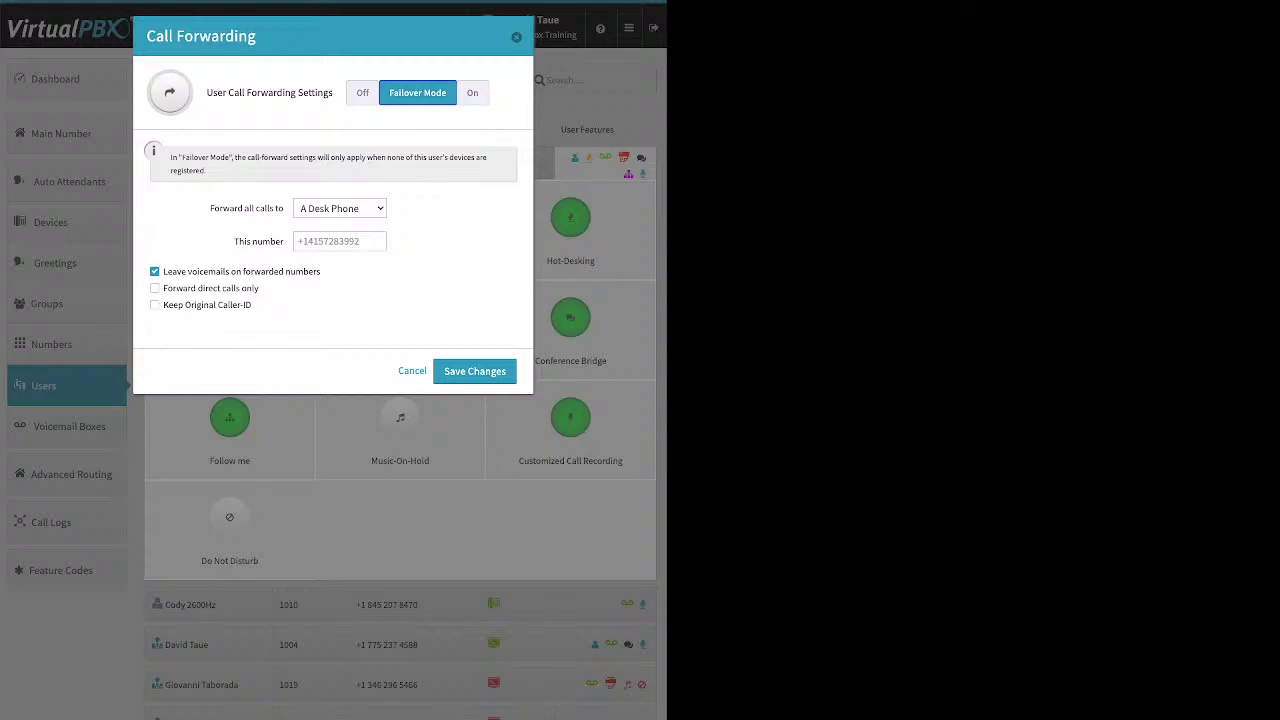
click(339, 241)
key(Escape)
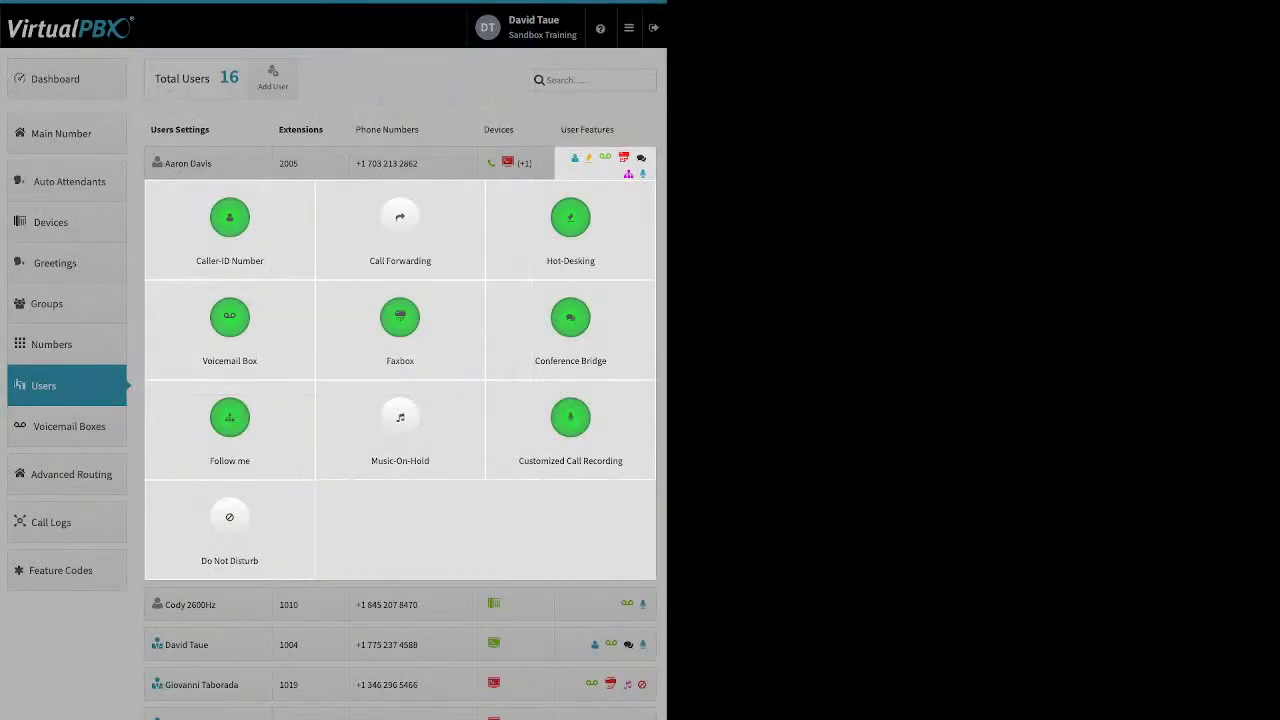
Step: Check the device icons at extension 2005, and review the always-on Call Forwarding options without saving
click(524, 163)
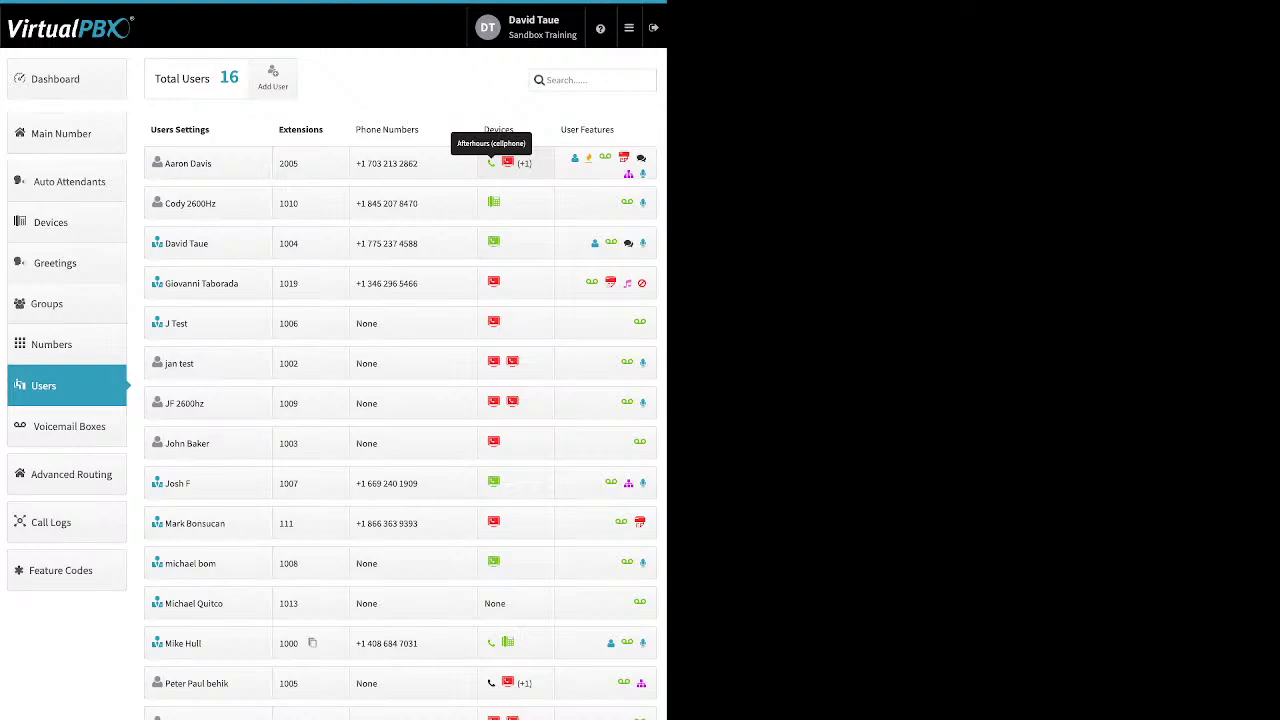
click(605, 165)
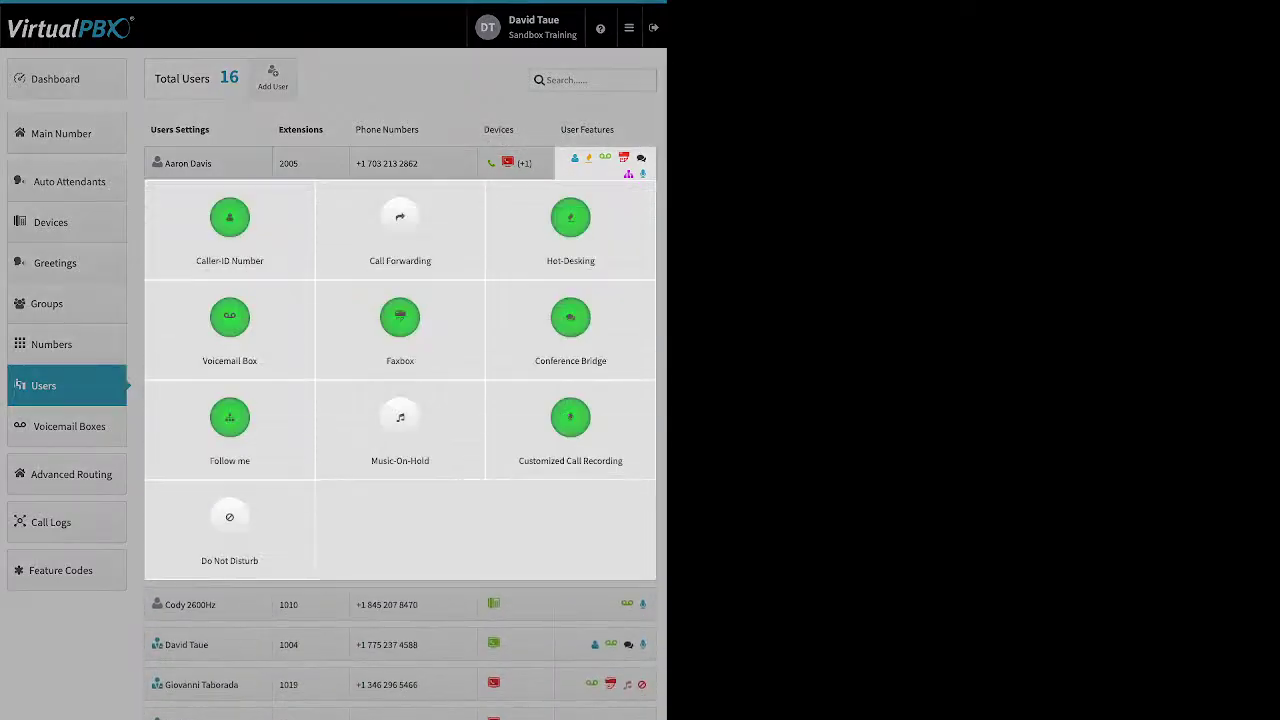
click(400, 225)
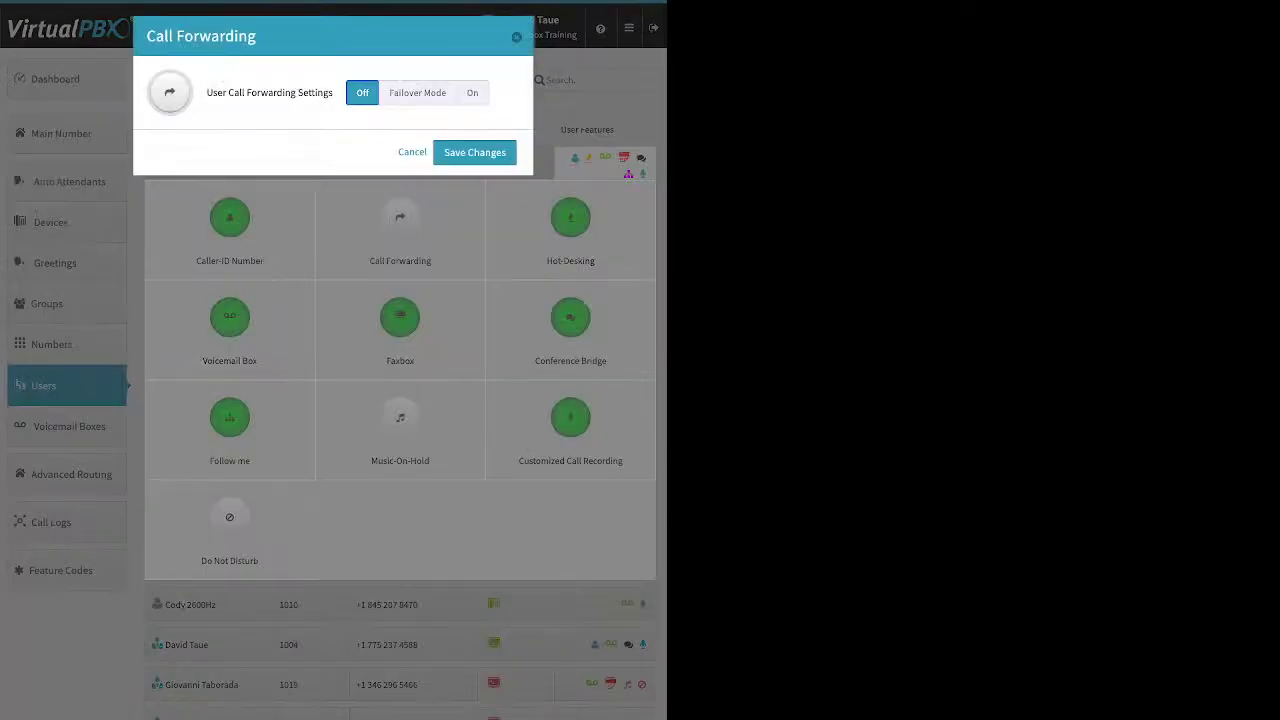
click(472, 92)
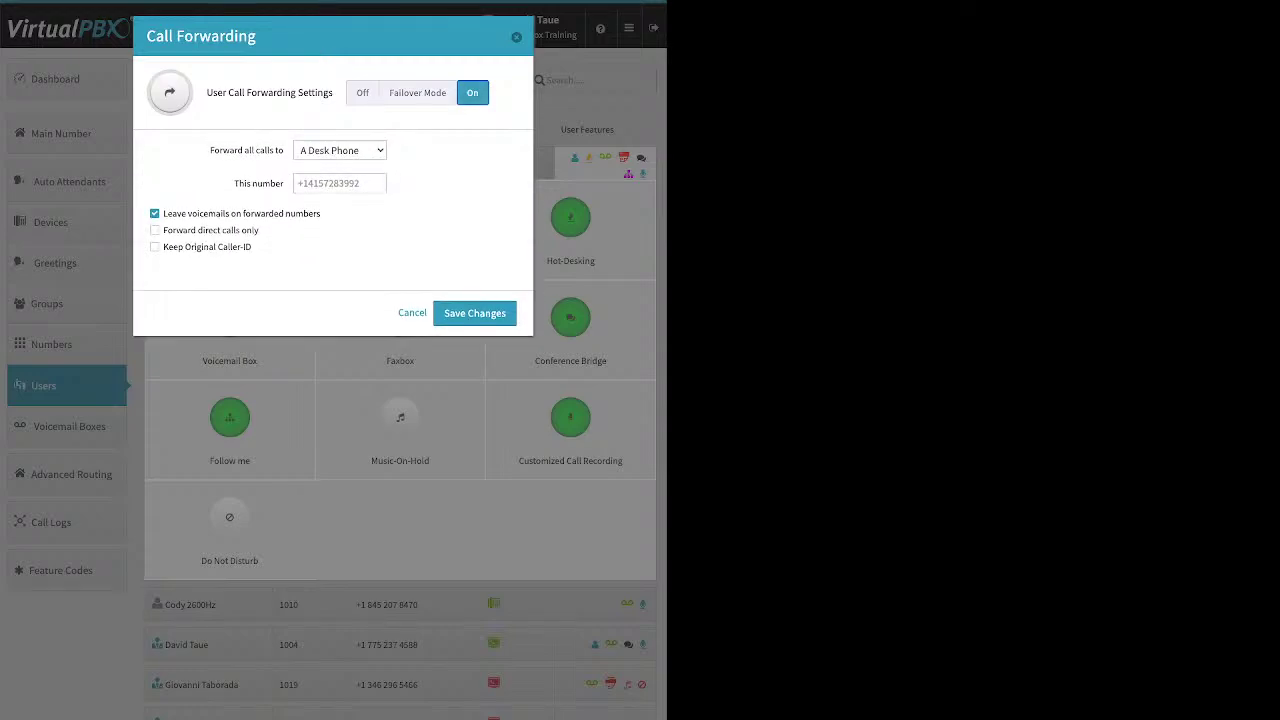
click(340, 183)
key(Escape)
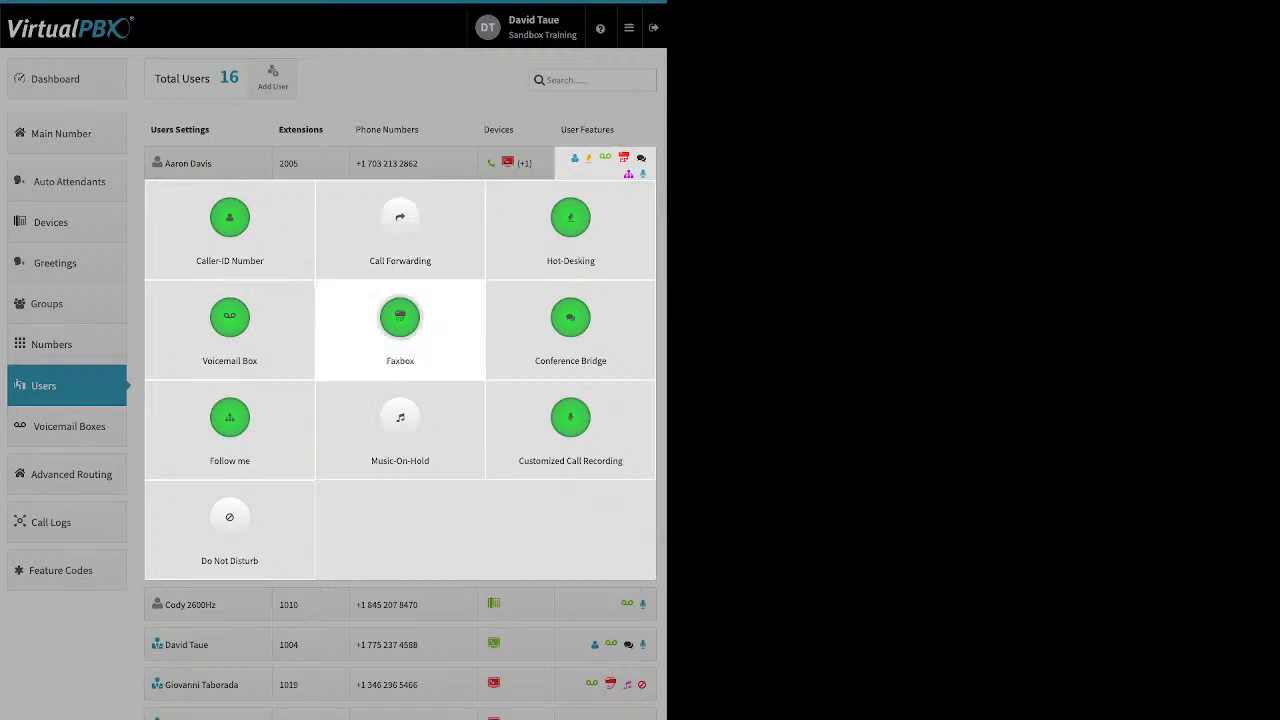
Step: View the Hot-Desking settings of the user at extension 2005, and open the Voicemail Box settings
click(570, 218)
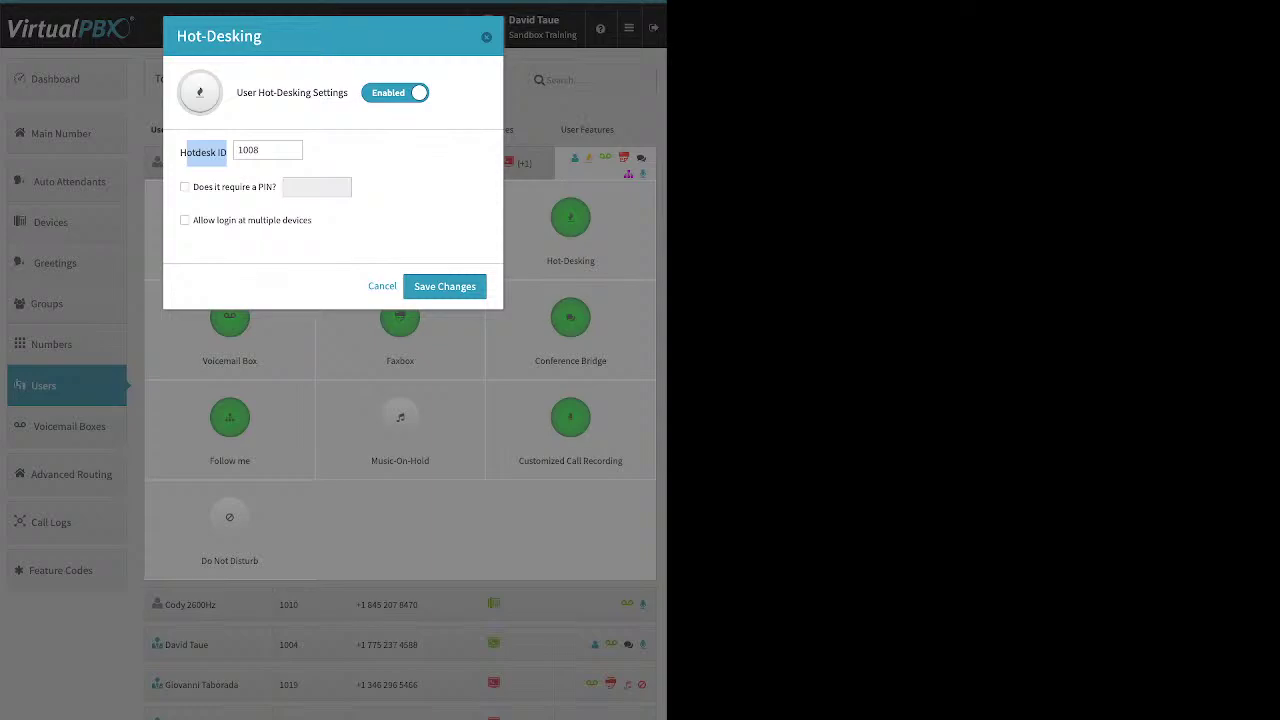
key(Escape)
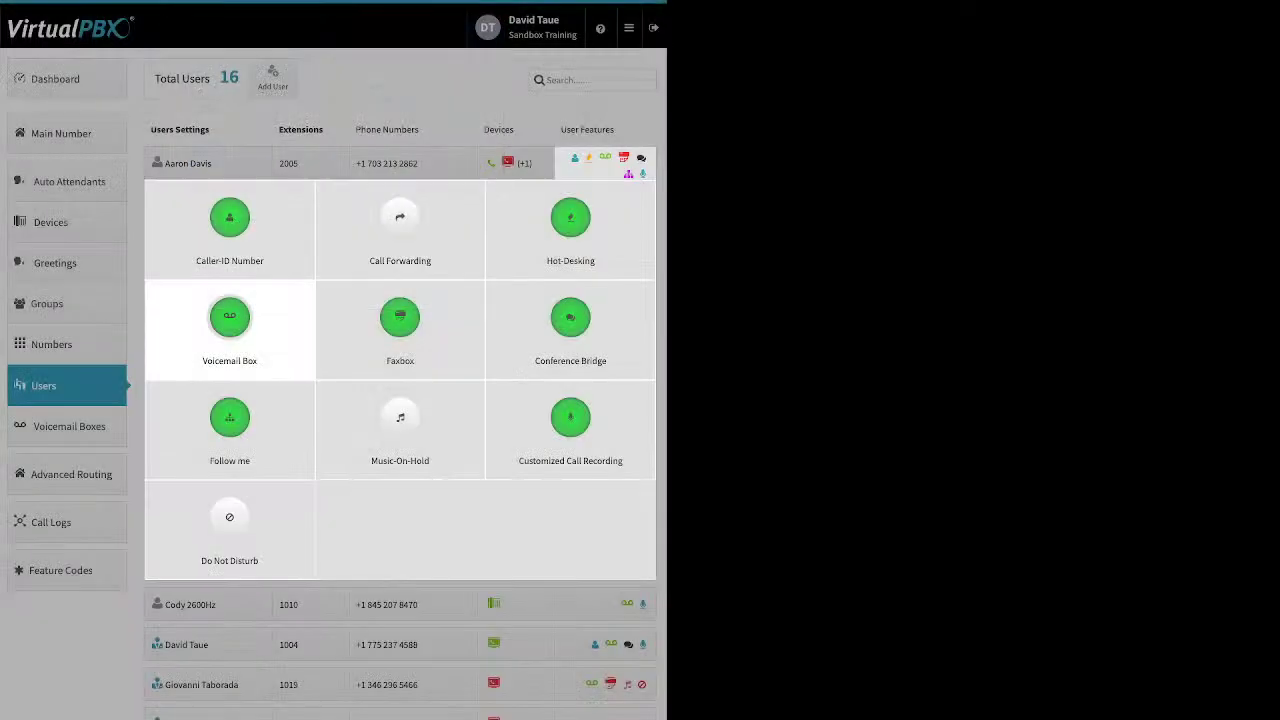
click(229, 317)
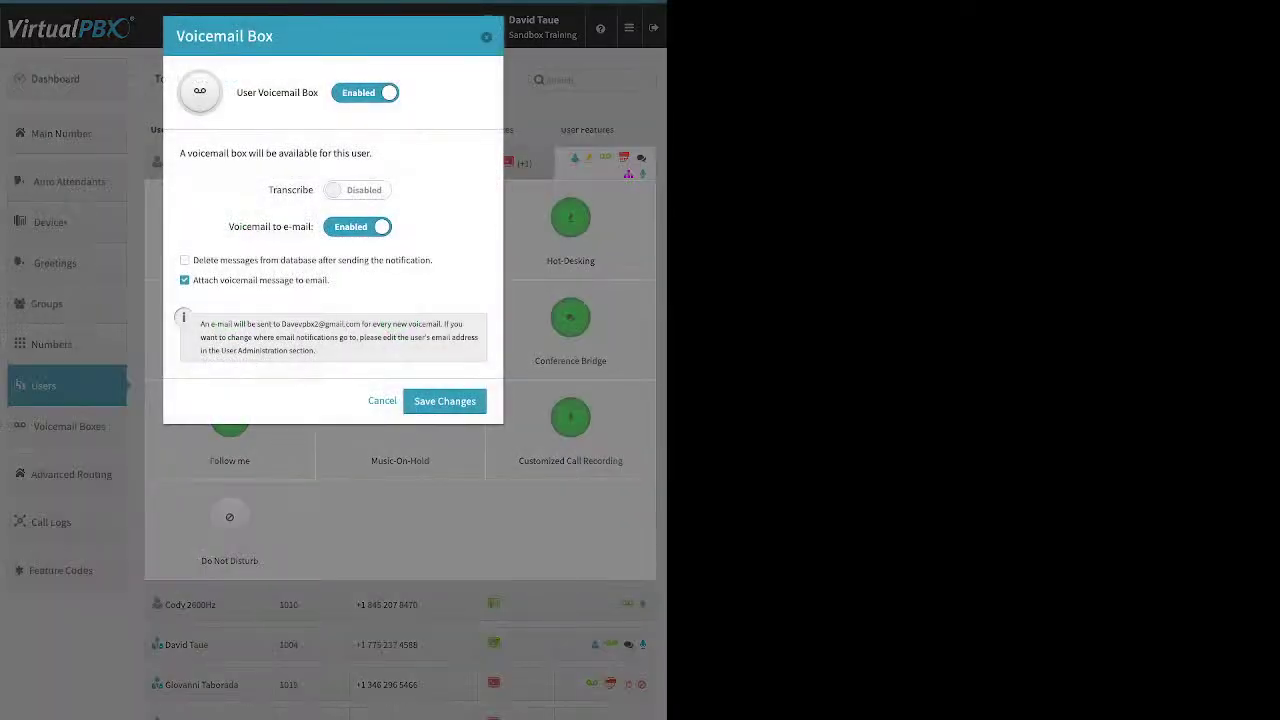
Step: Examine the voicemail transcription, email attachment and message deletion options, and close the Voicemail Box settings without saving
drag(268, 190, 314, 190)
click(185, 280)
click(185, 280)
drag(330, 280, 252, 280)
click(330, 280)
drag(330, 280, 192, 280)
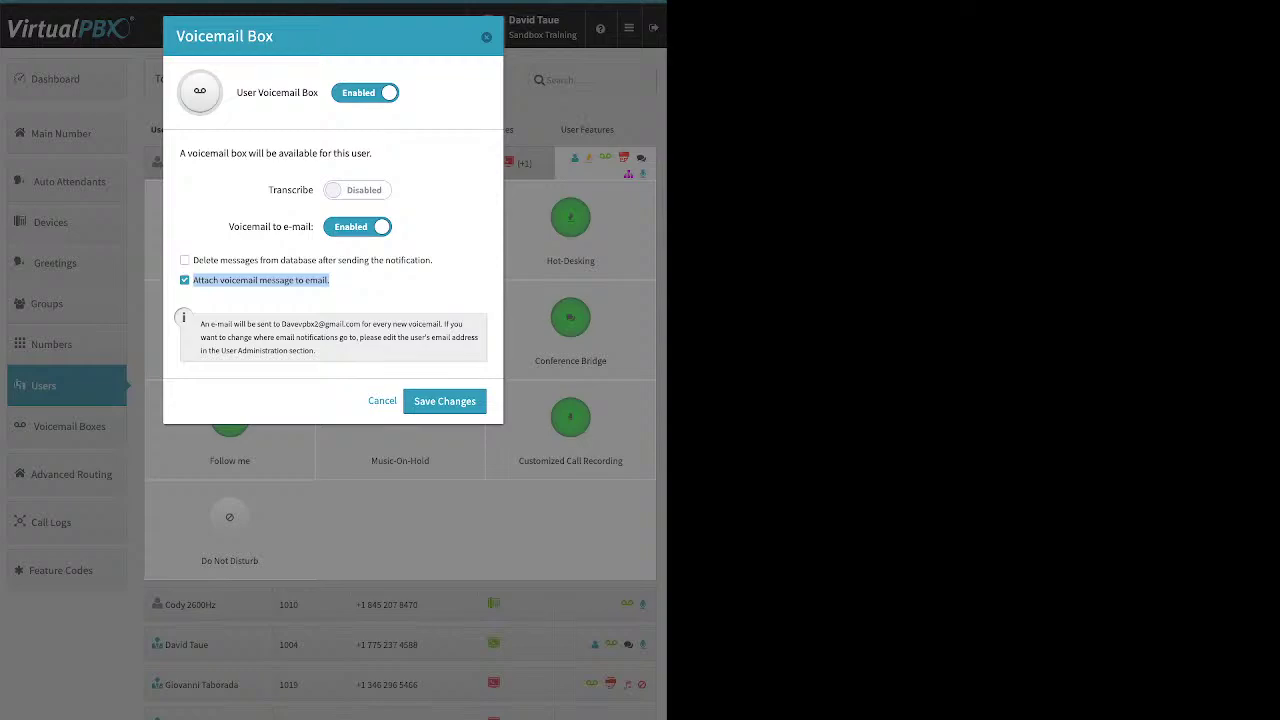
click(374, 284)
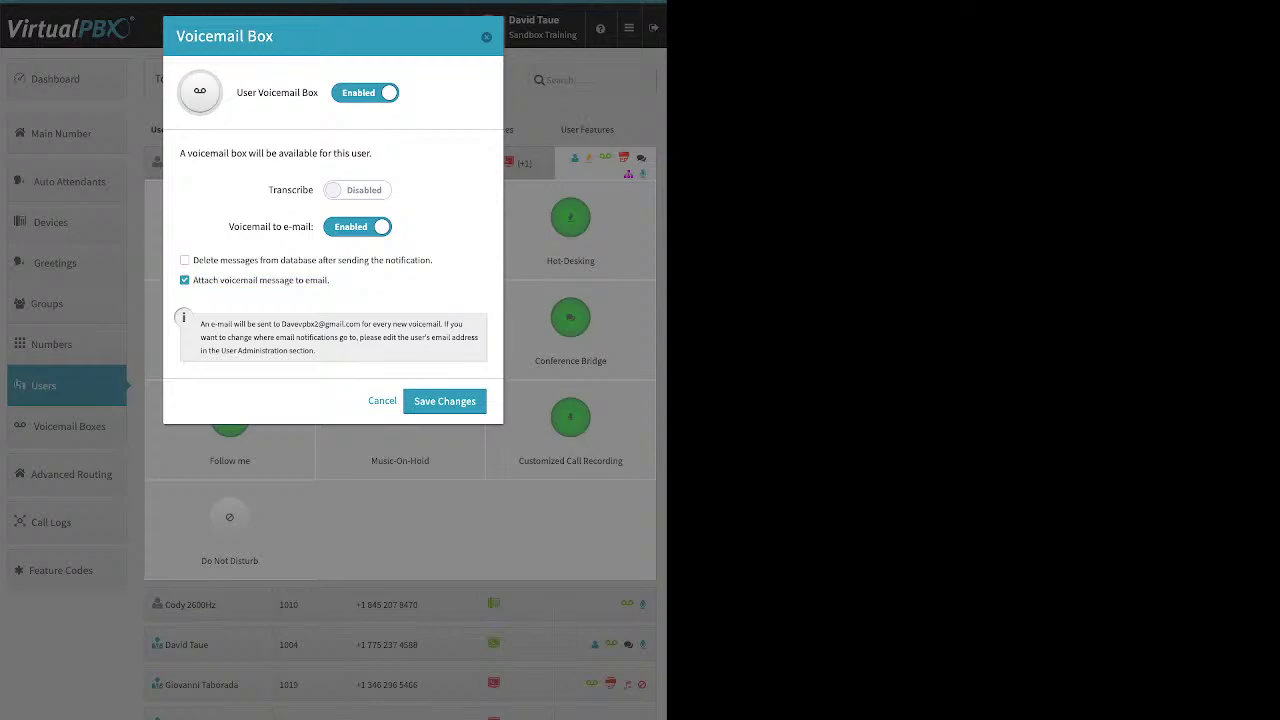
click(184, 260)
click(486, 37)
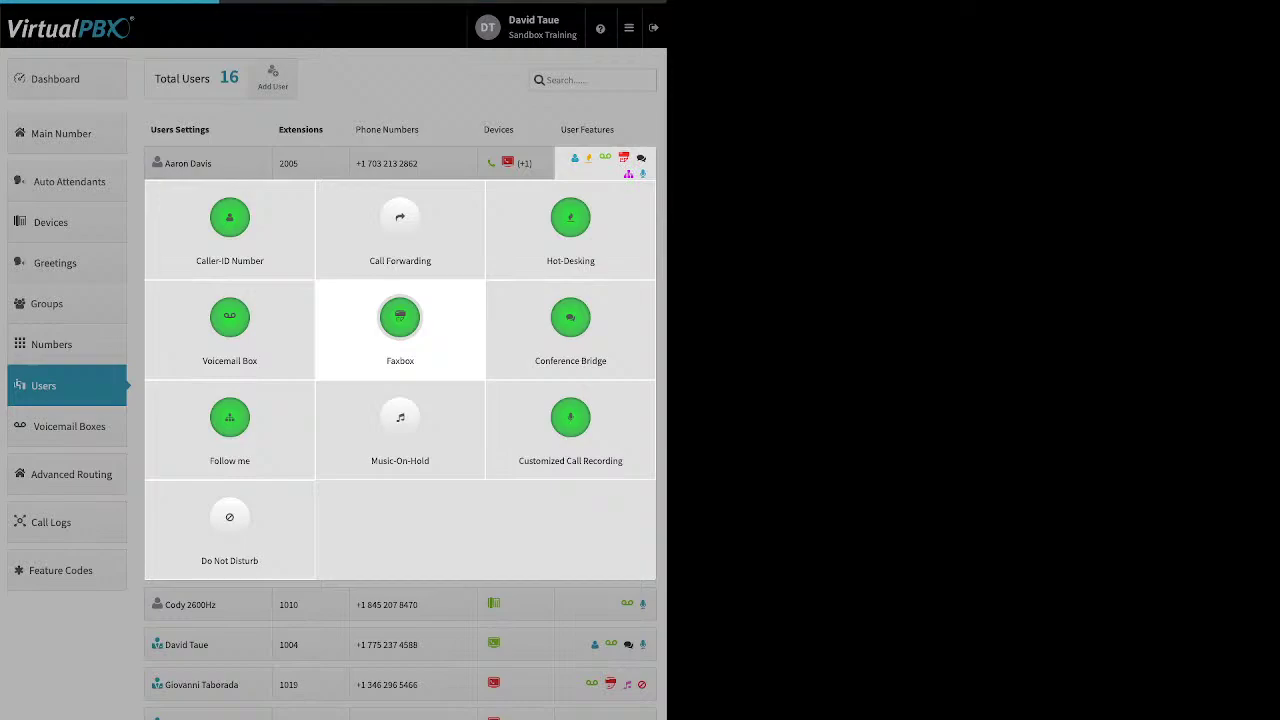
Step: Review the fax number options in the Faxbox settings at extension 2005, and close the settings
click(400, 317)
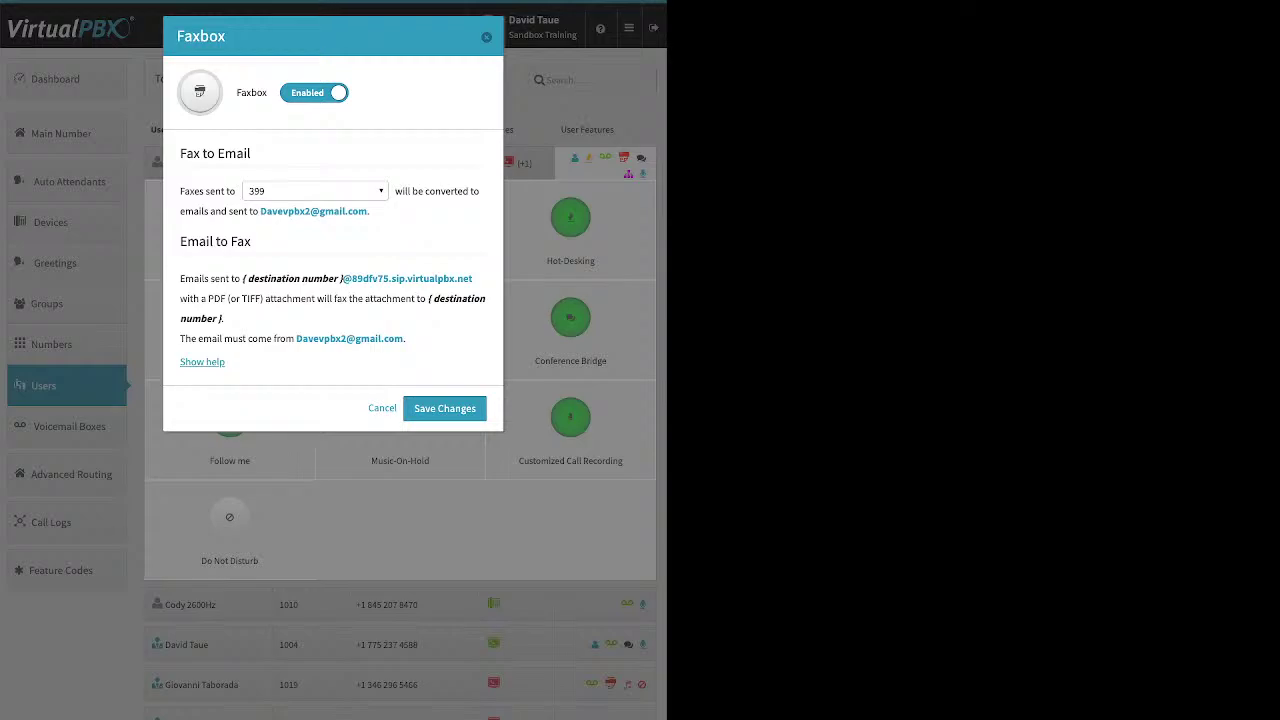
click(312, 190)
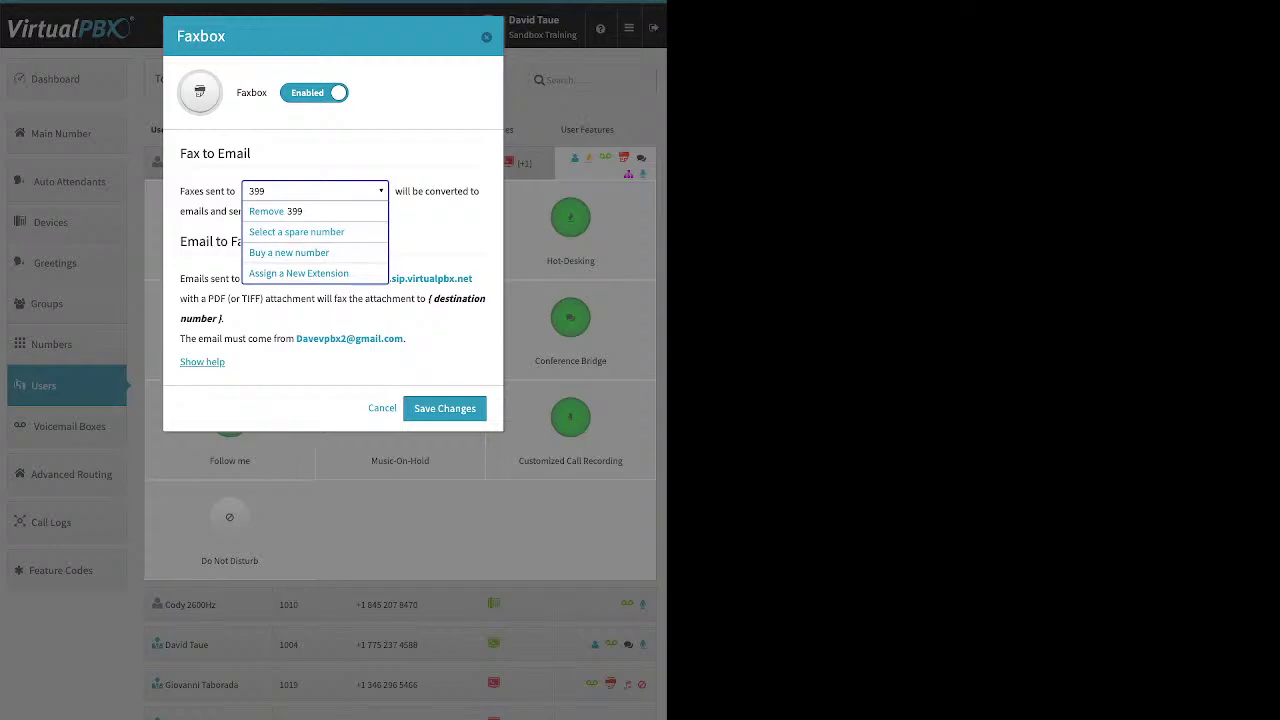
key(Escape)
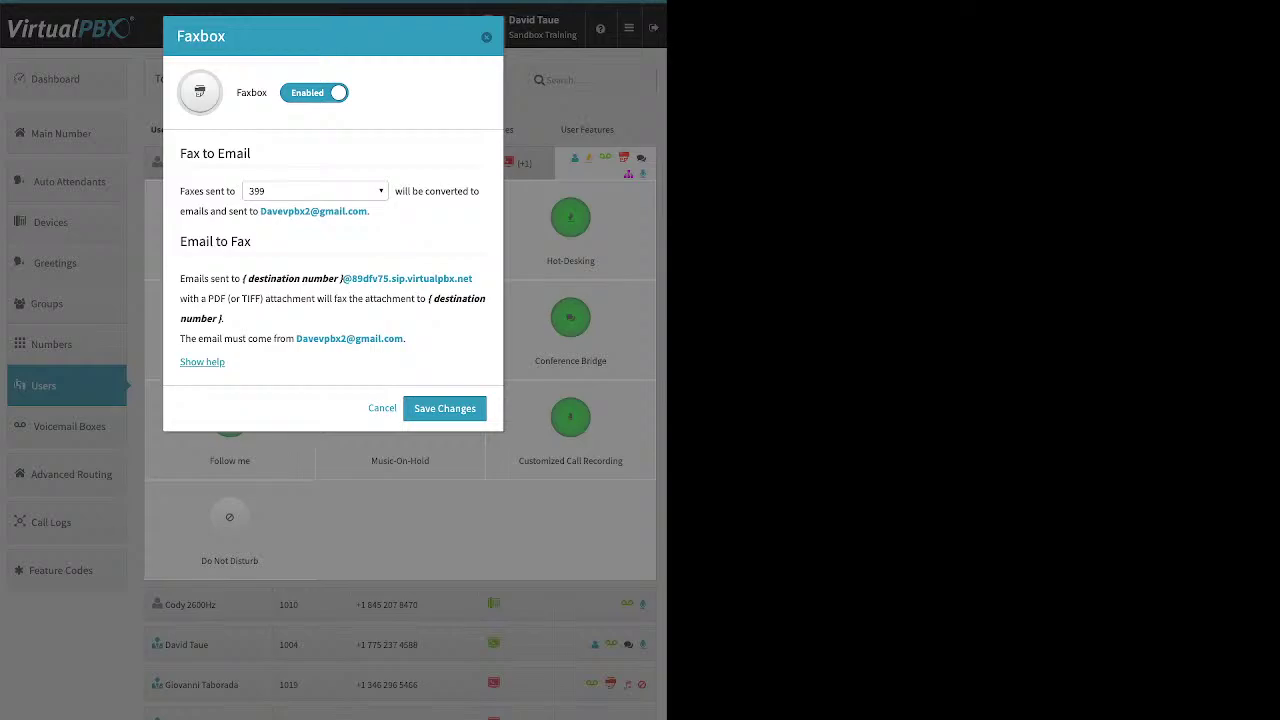
click(445, 408)
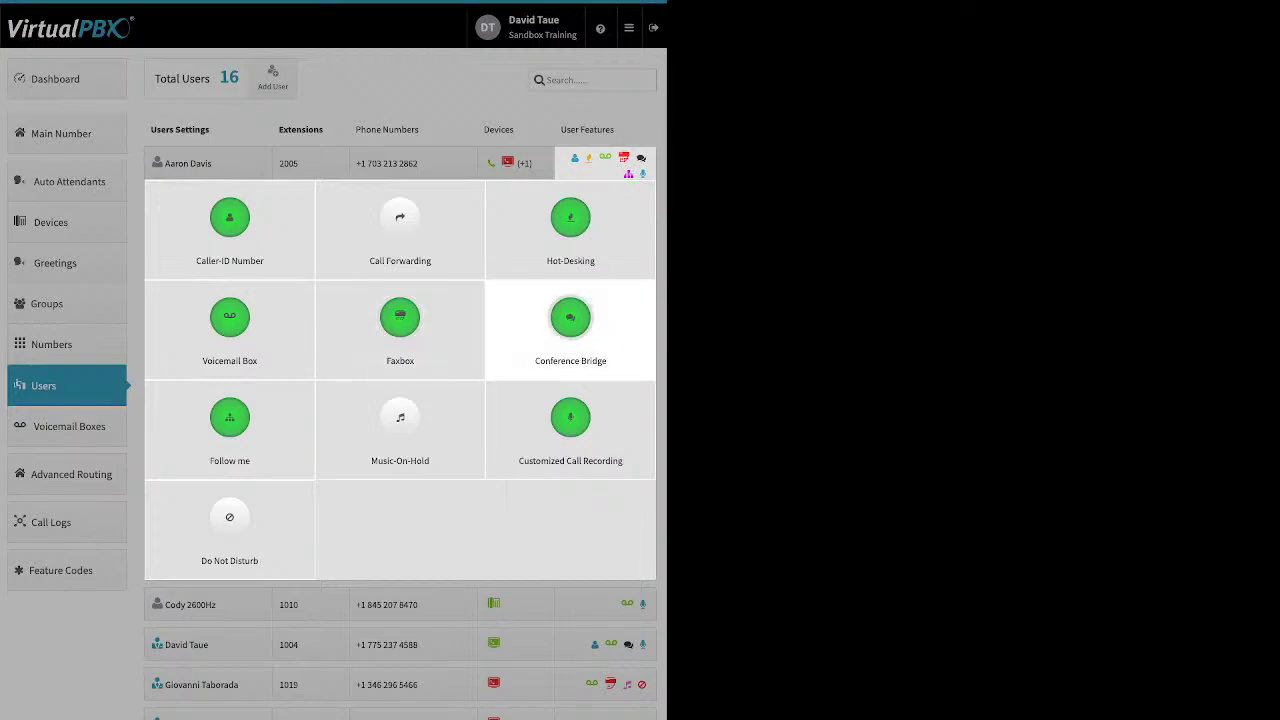
Step: Examine the Personal Conference Room PIN in the Conference Bridge settings at extension 2005, and close the settings
click(570, 320)
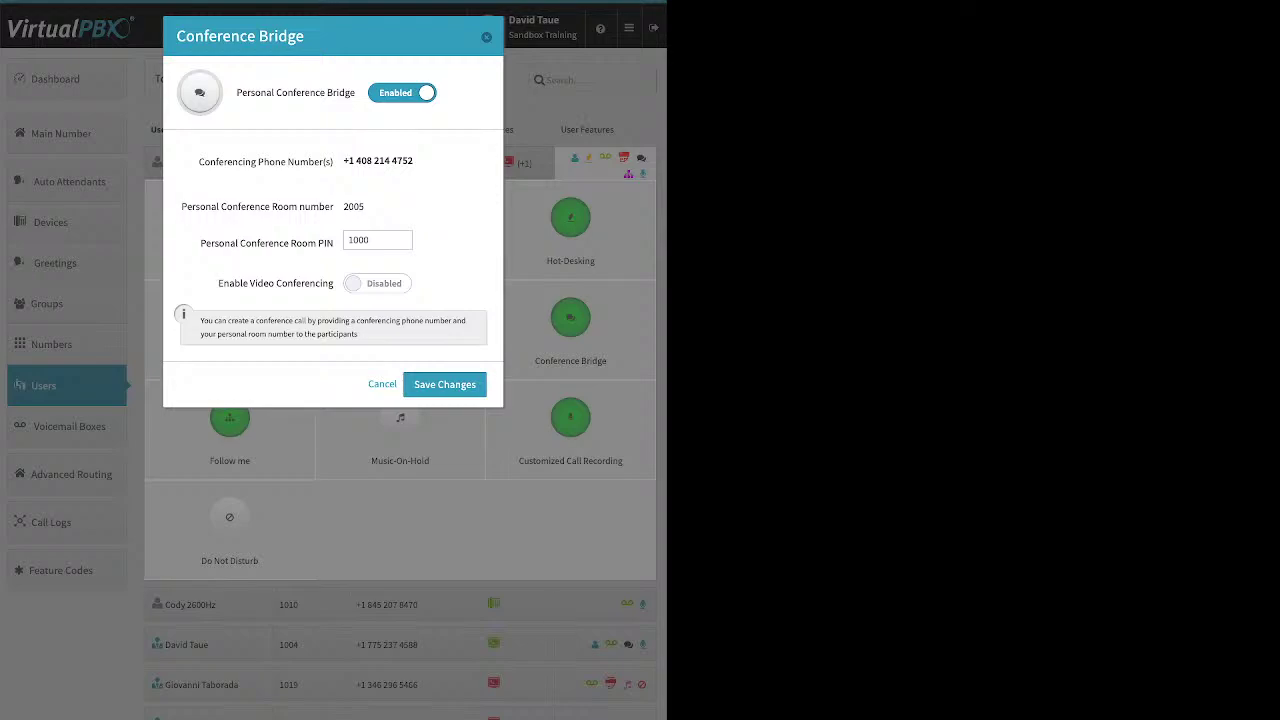
double_click(358, 240)
click(378, 240)
key(Return)
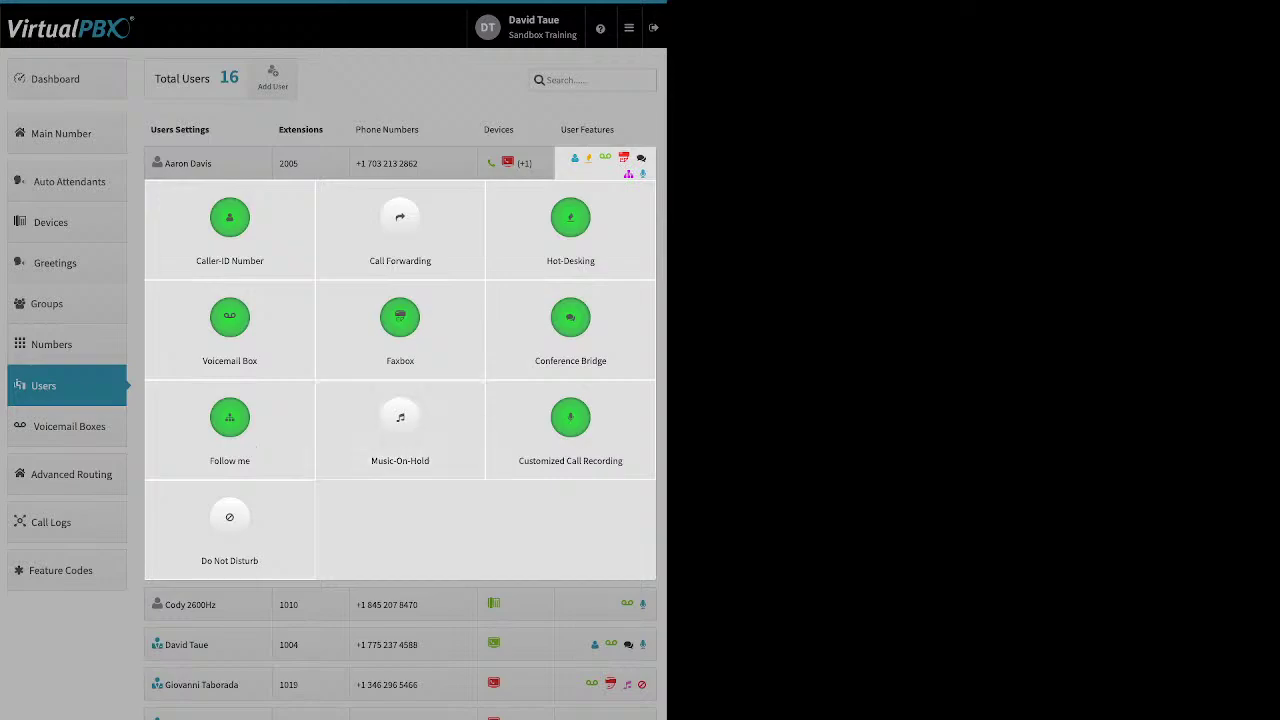
Step: In the Follow me settings at extension 2005, allow the aaronweb and aarontest devices to ring along with Afterhours
click(229, 420)
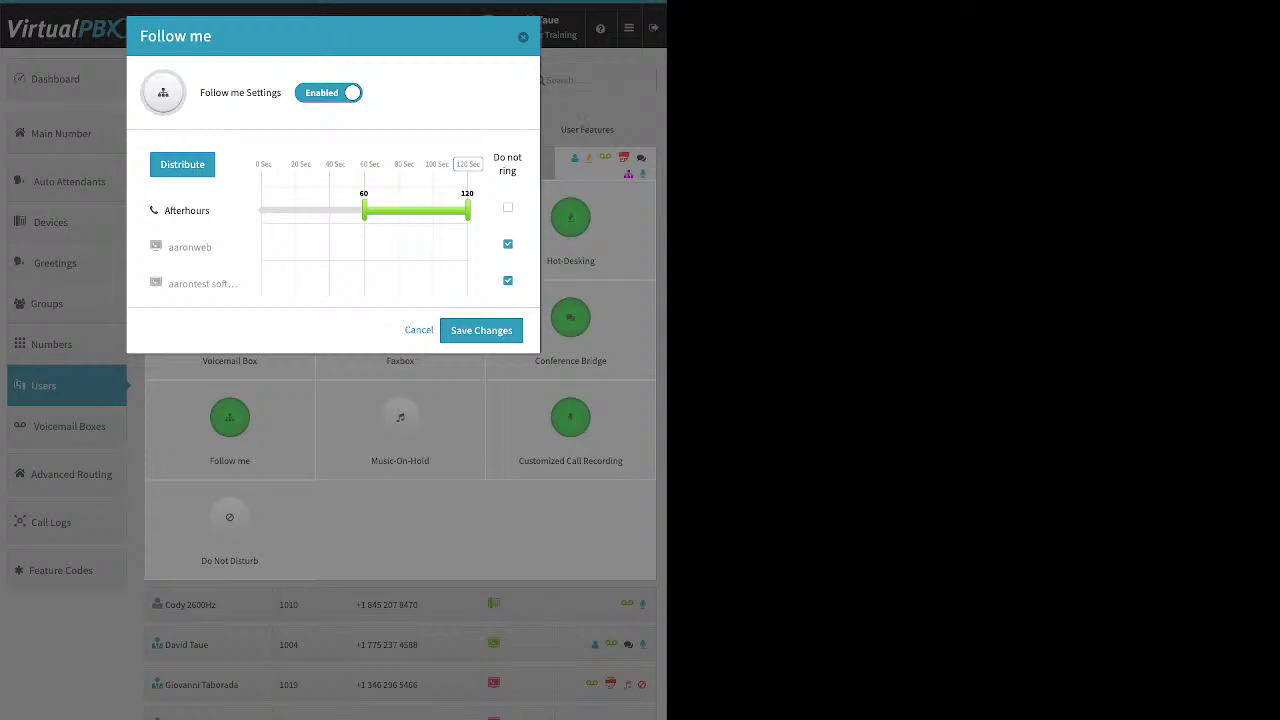
click(508, 208)
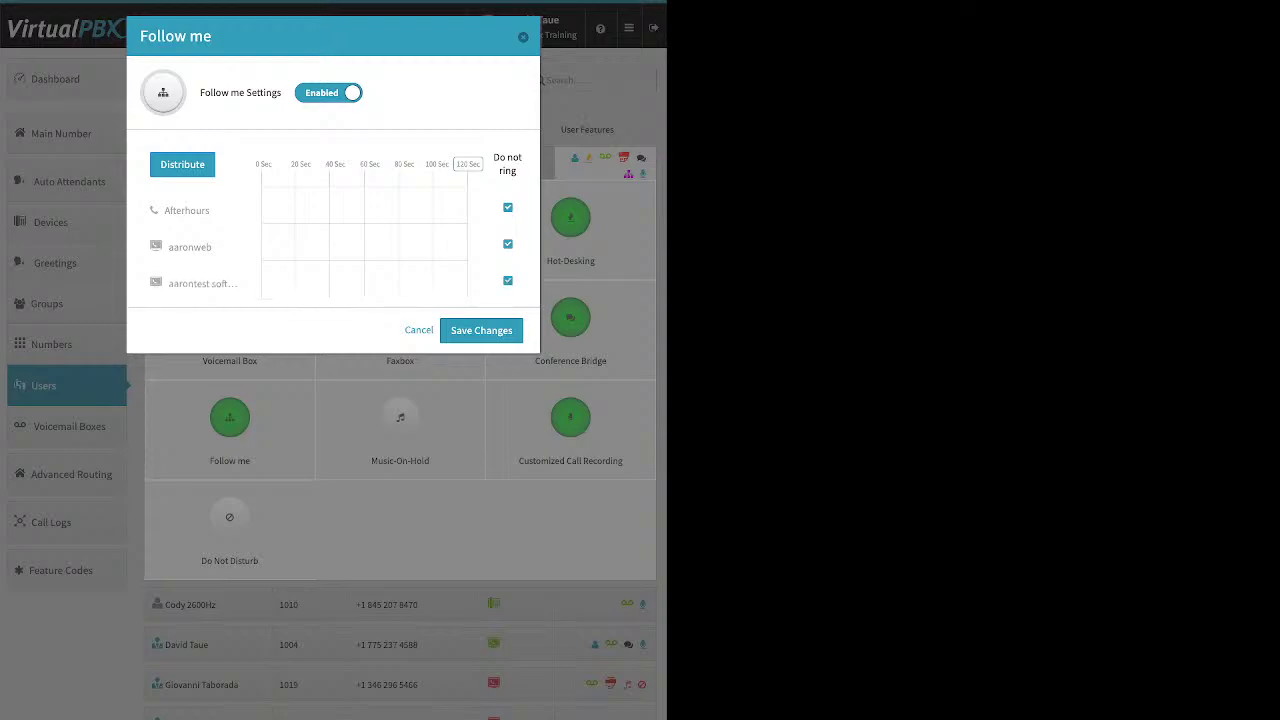
click(508, 281)
click(508, 244)
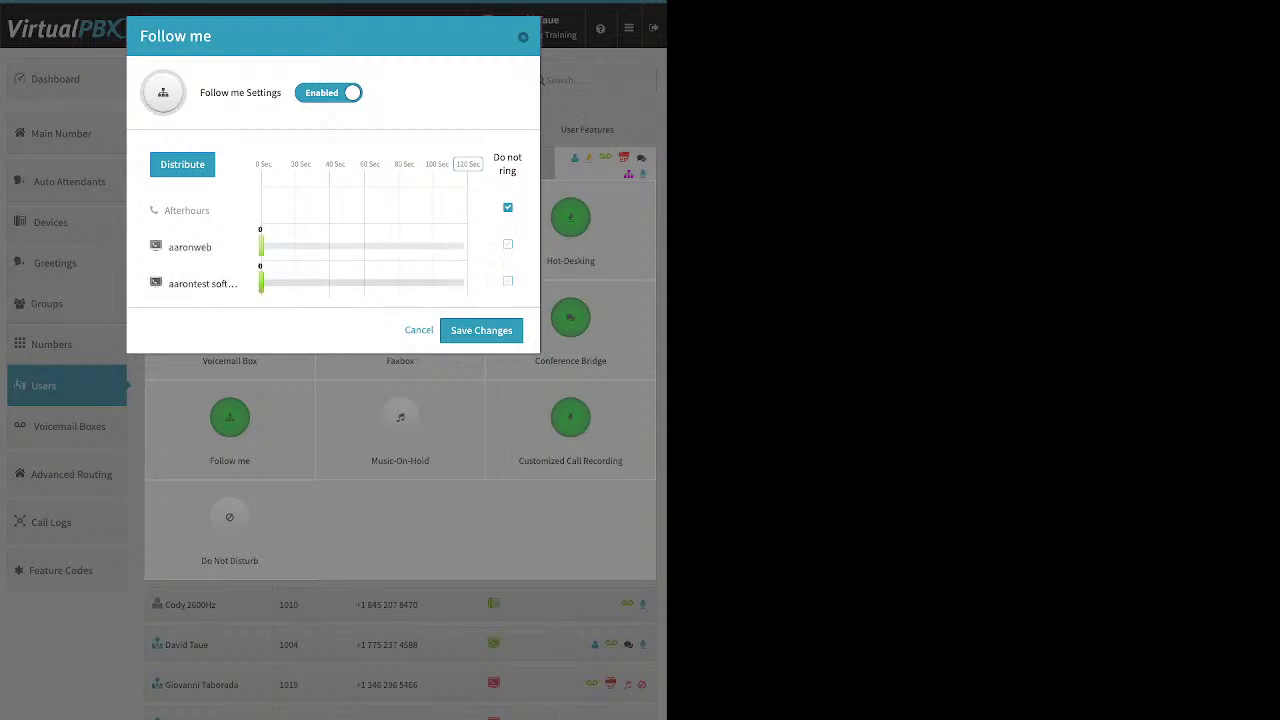
click(508, 207)
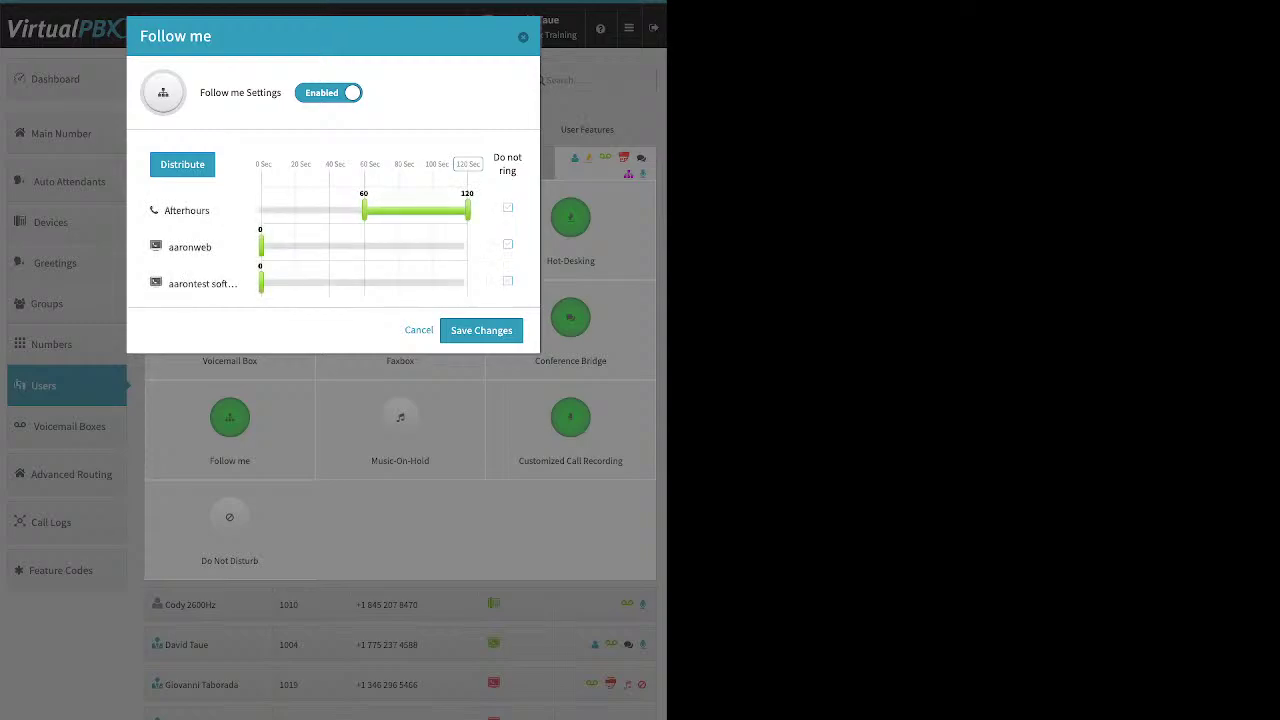
Step: Reorder the Follow me devices as aarontest, aaronweb, Afterhours, and distribute the ring time evenly among them
click(467, 164)
click(182, 164)
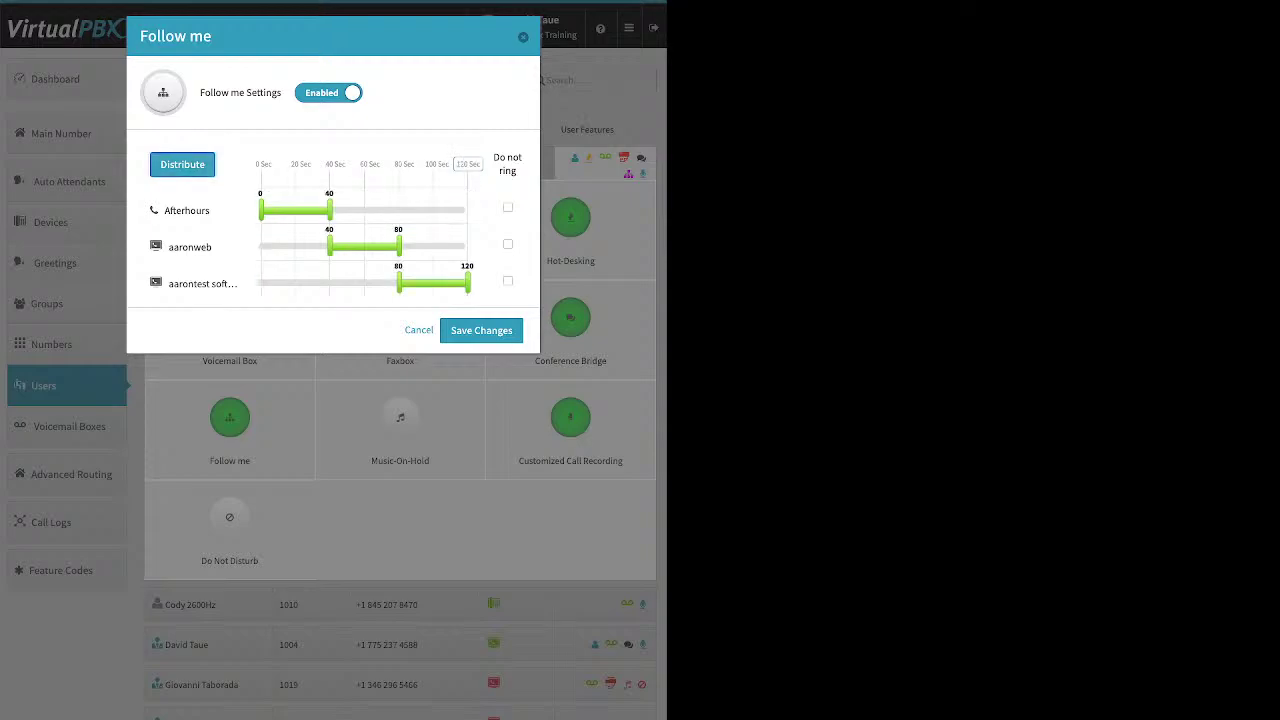
mouse_move(187, 211)
mouse_down()
mouse_move(240, 238)
mouse_move(202, 286)
mouse_move(202, 210)
mouse_up()
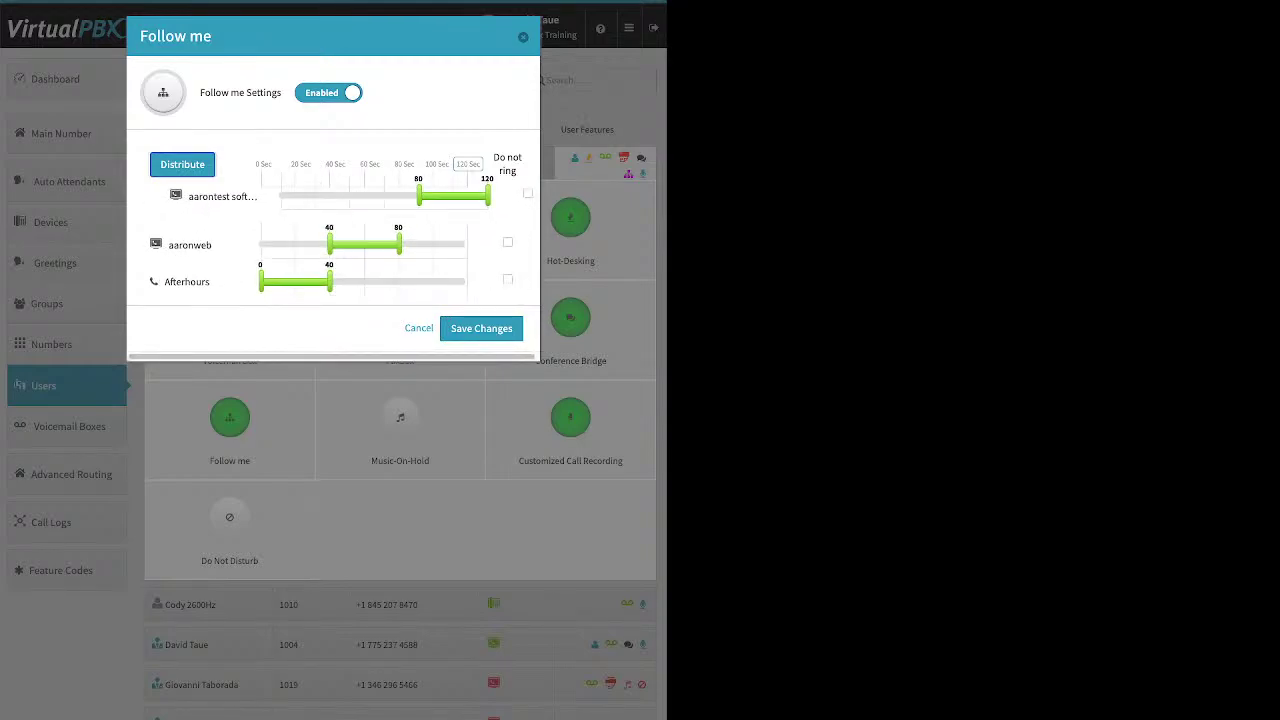
click(182, 164)
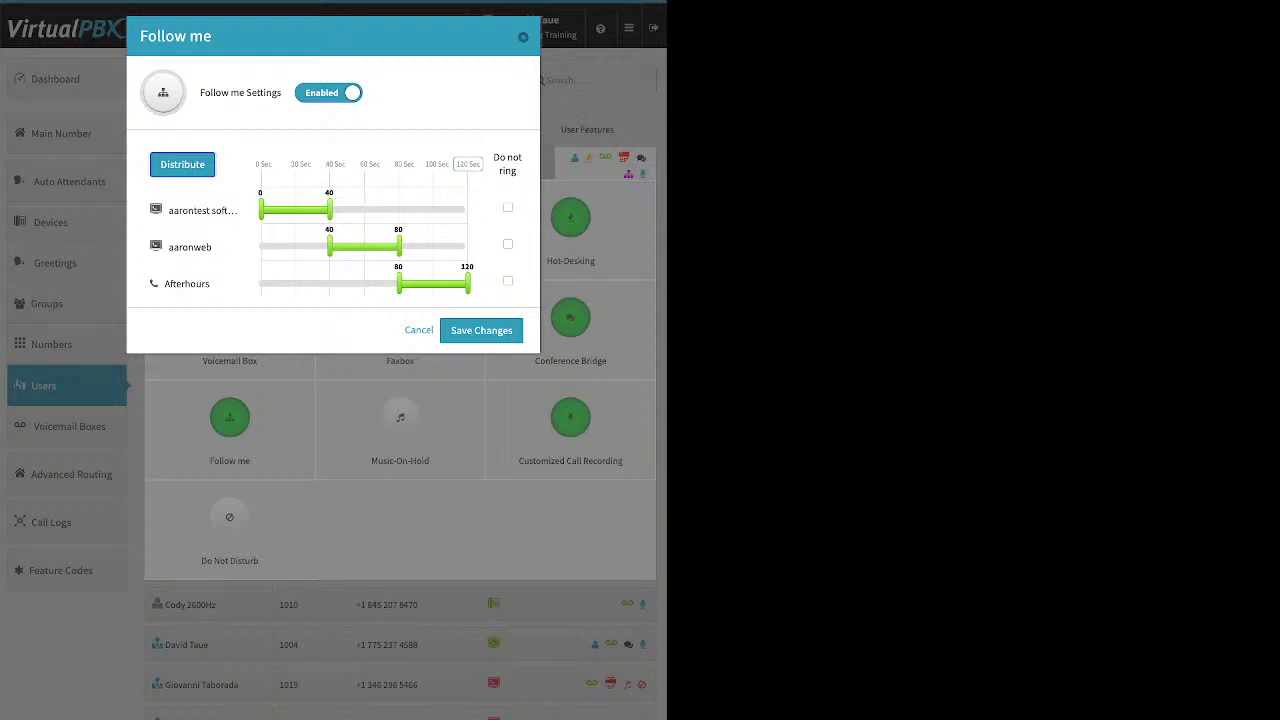
Step: Adjust the ring intervals to end aarontest at 62 seconds, start aaronweb at 26 and start Afterhours at 63
drag(329, 210, 305, 246)
drag(399, 284, 369, 284)
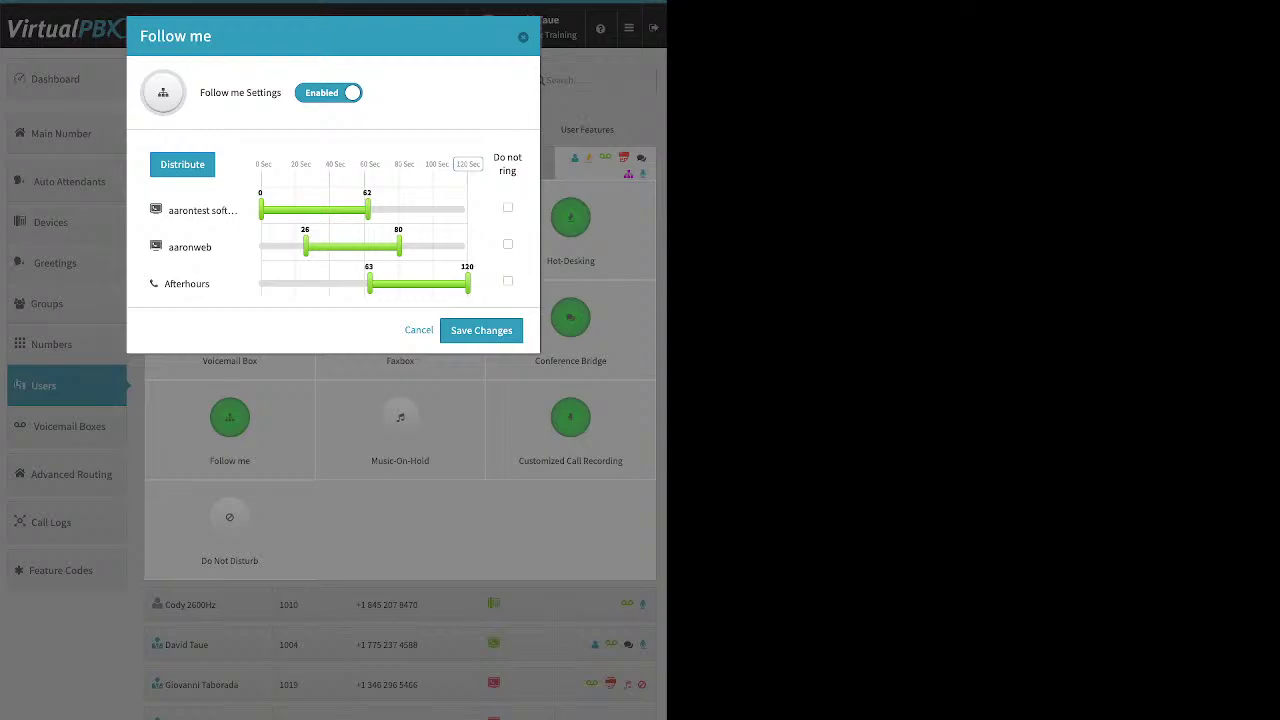
Step: Distribute a 60-second total ring time among the three devices, start Afterhours at 32 seconds, and save the Follow me settings
click(468, 164)
text(60)
key(Return)
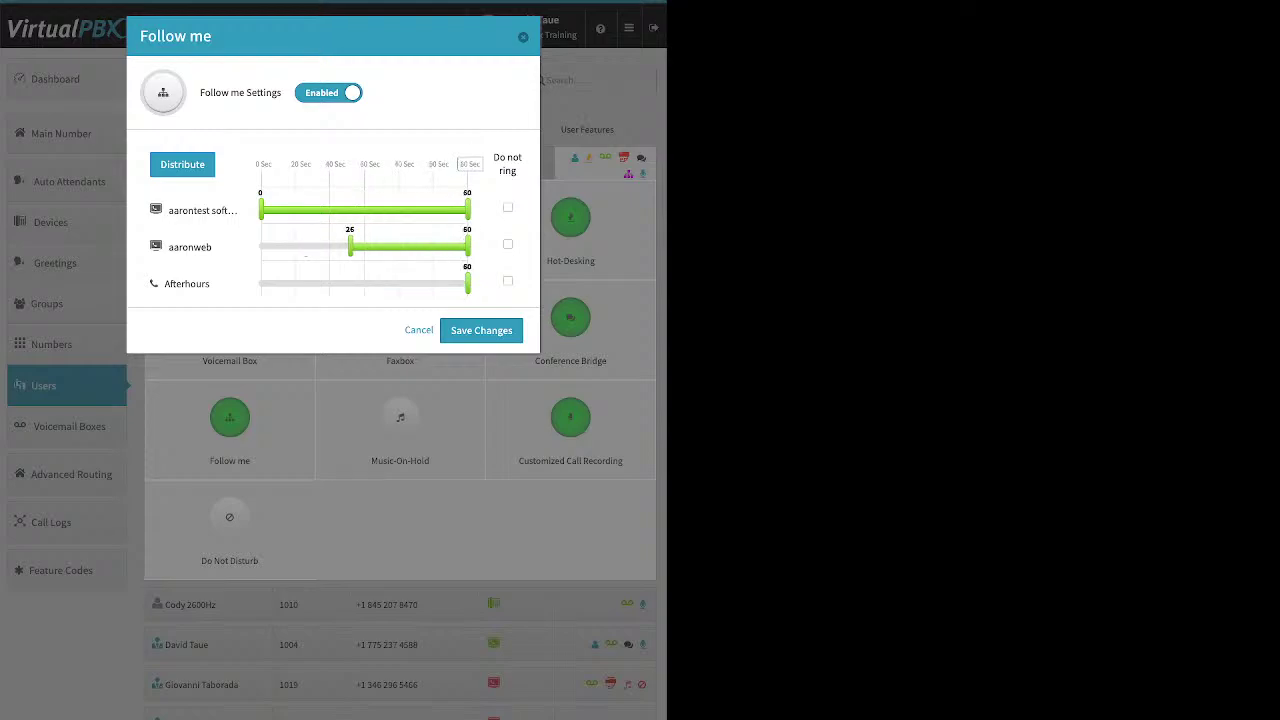
click(182, 164)
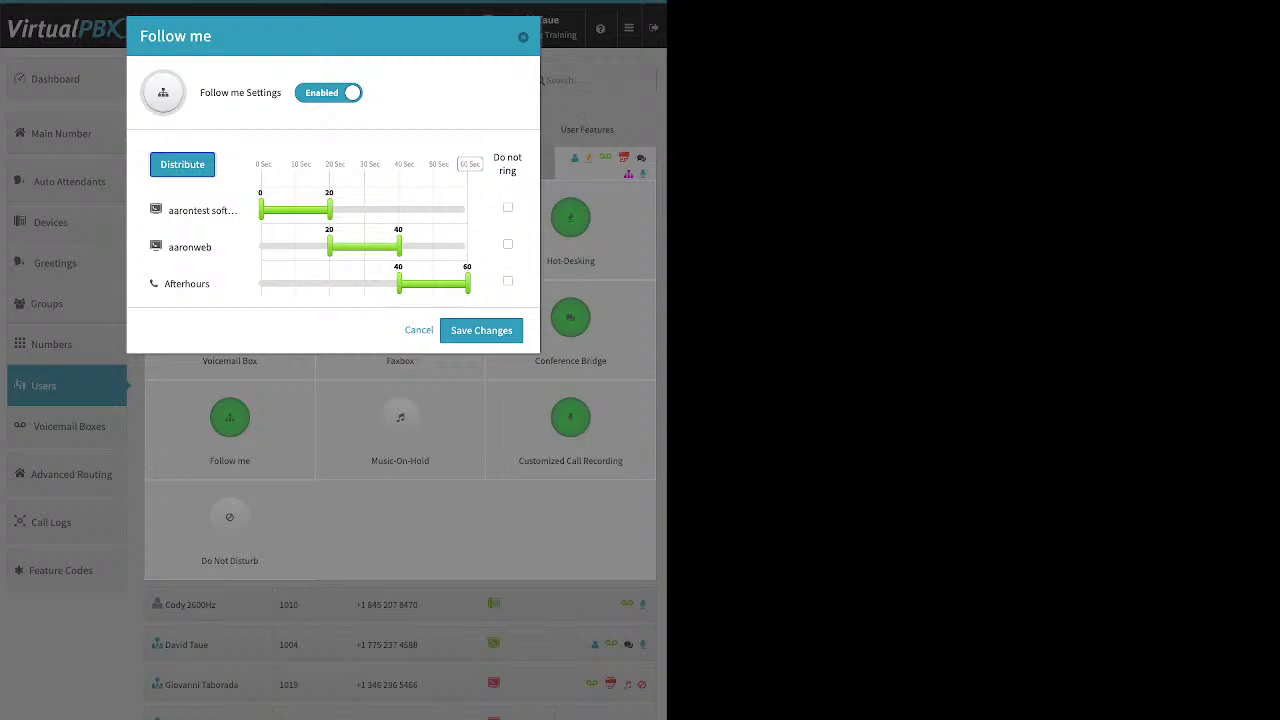
drag(399, 284, 371, 284)
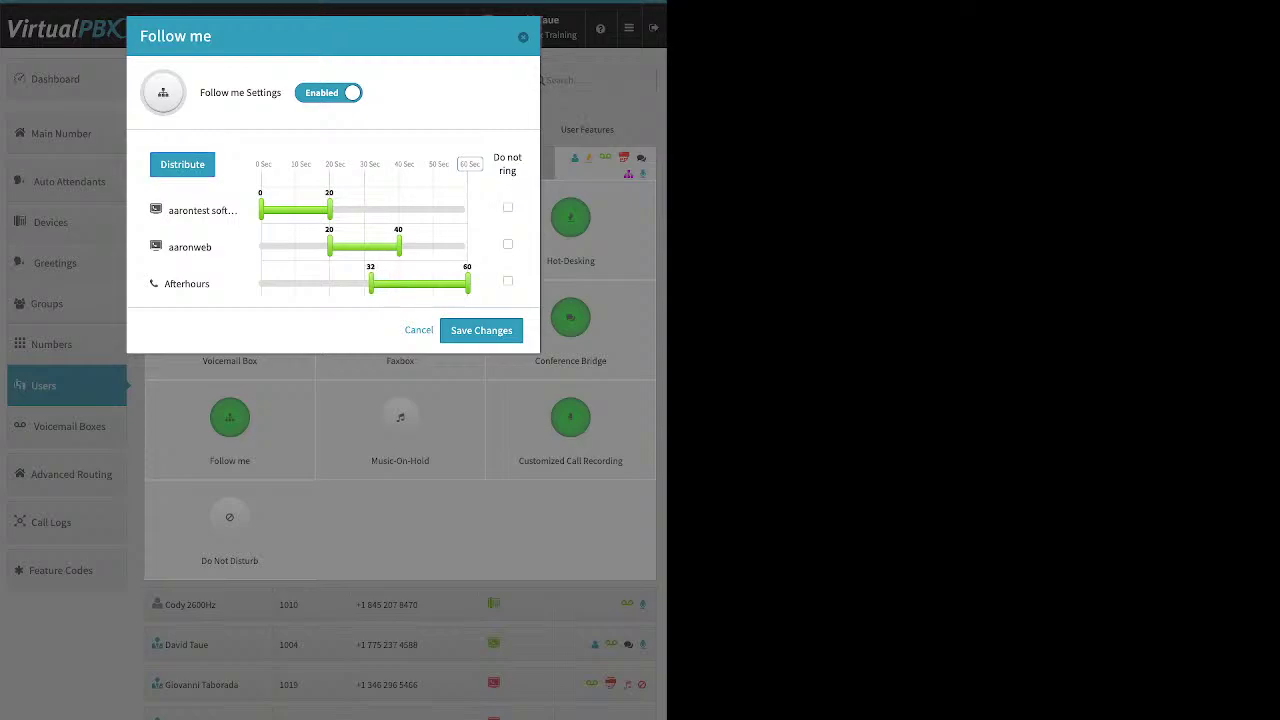
click(481, 330)
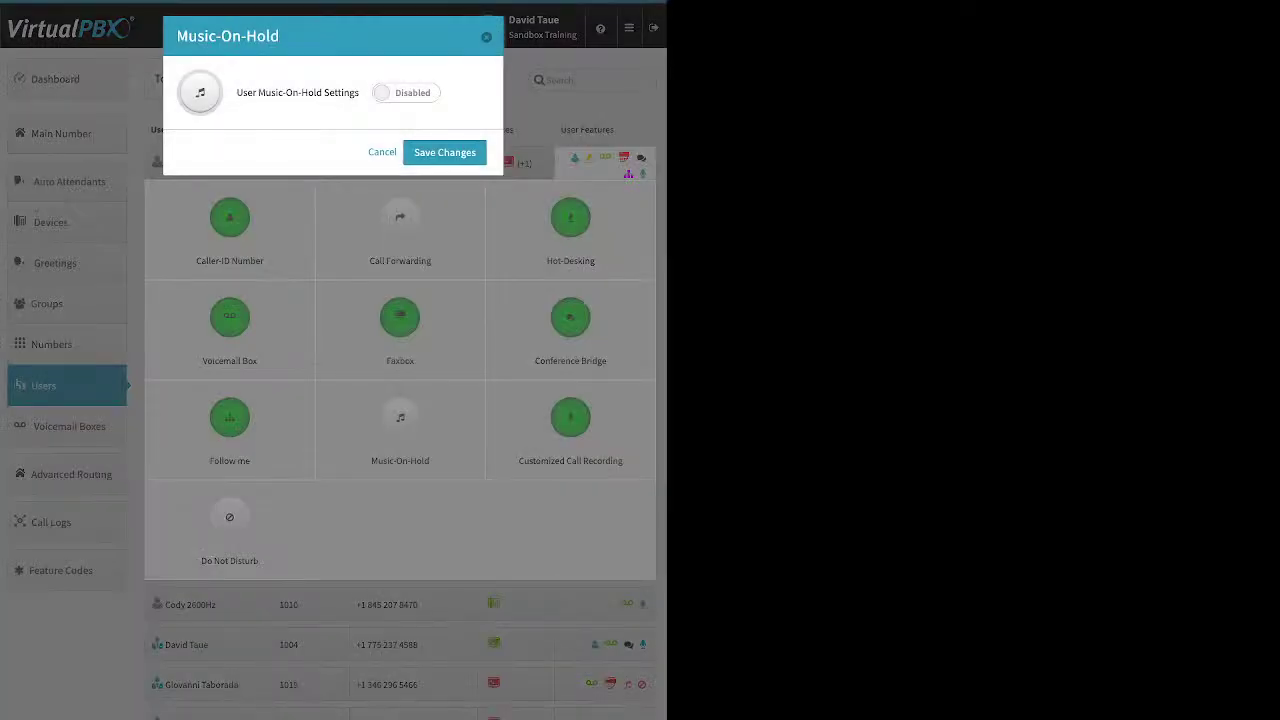
Step: Enable the user's Music-On-Hold settings to view the audio upload option, and close them without saving
click(405, 92)
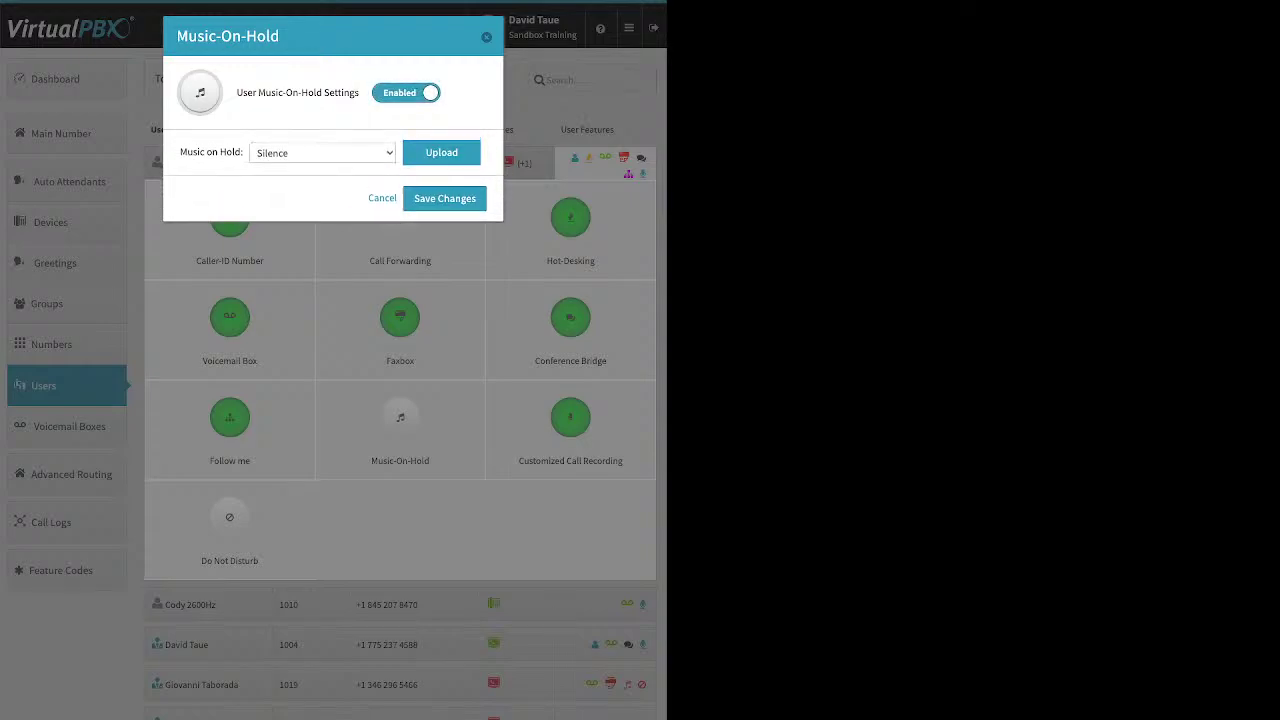
click(441, 152)
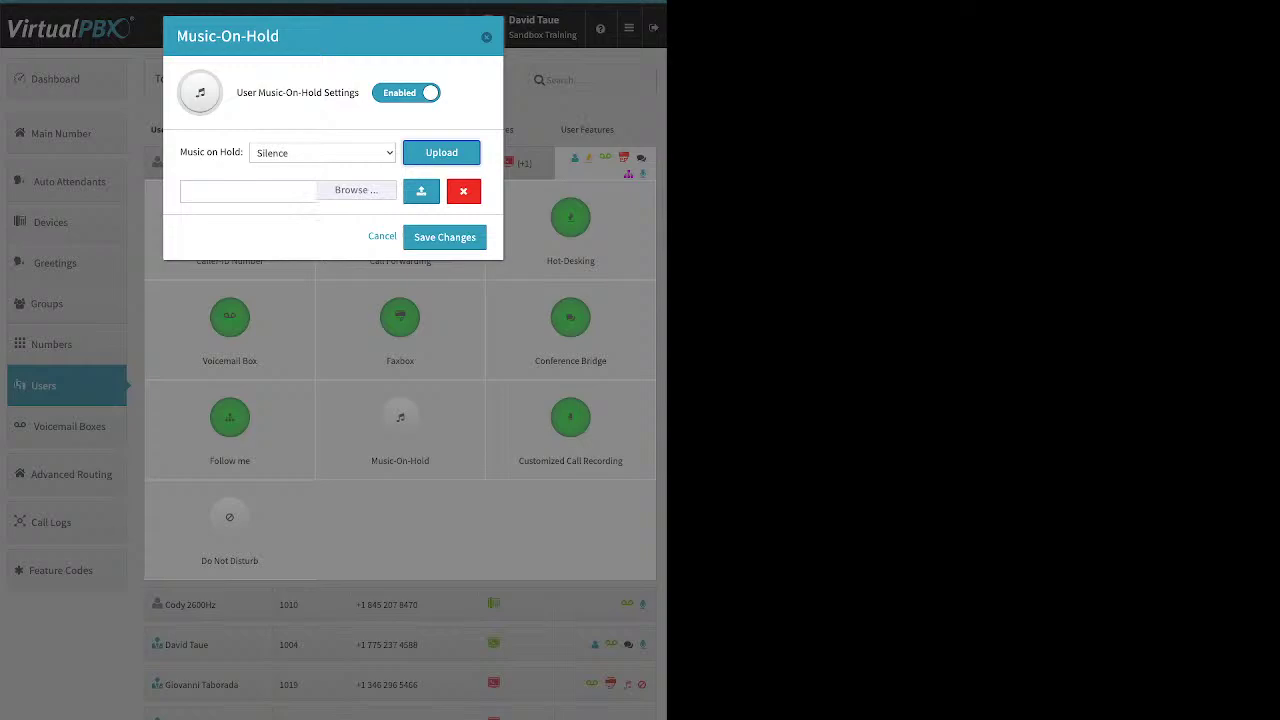
key(Escape)
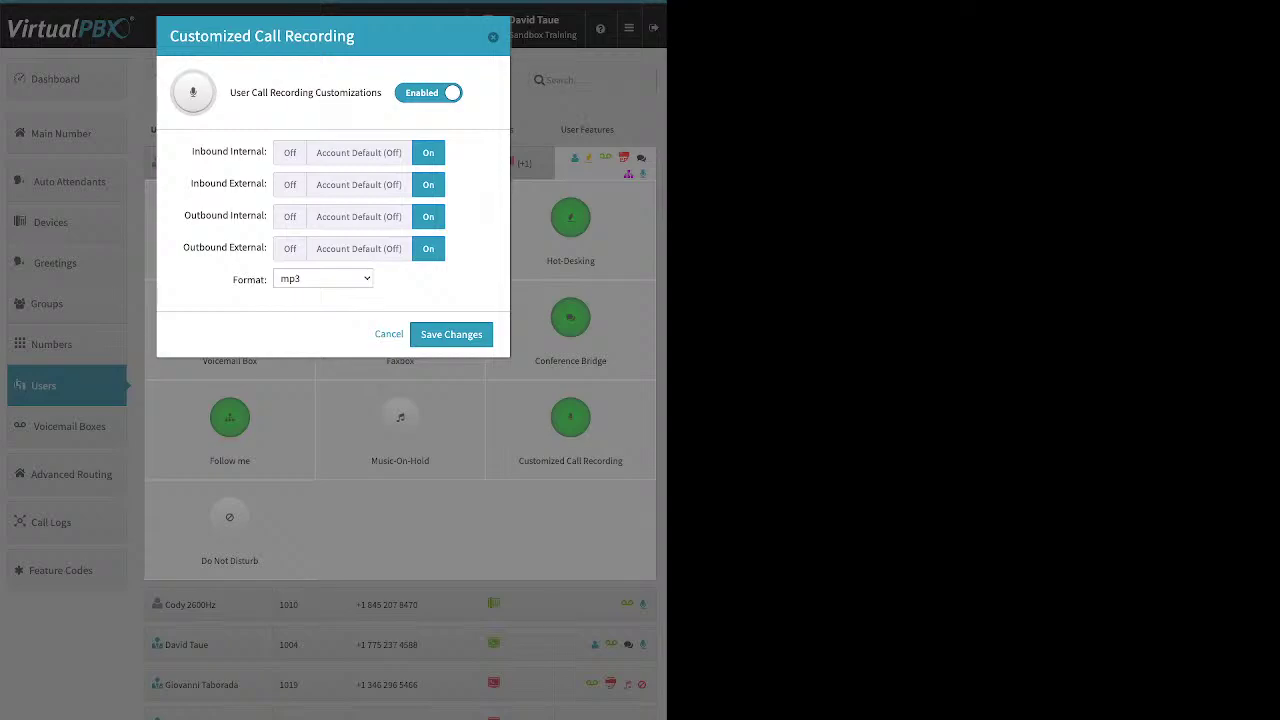
Step: Set all four inbound and outbound call recording options at extension 2005 to Account Default (Off)
click(359, 153)
click(359, 185)
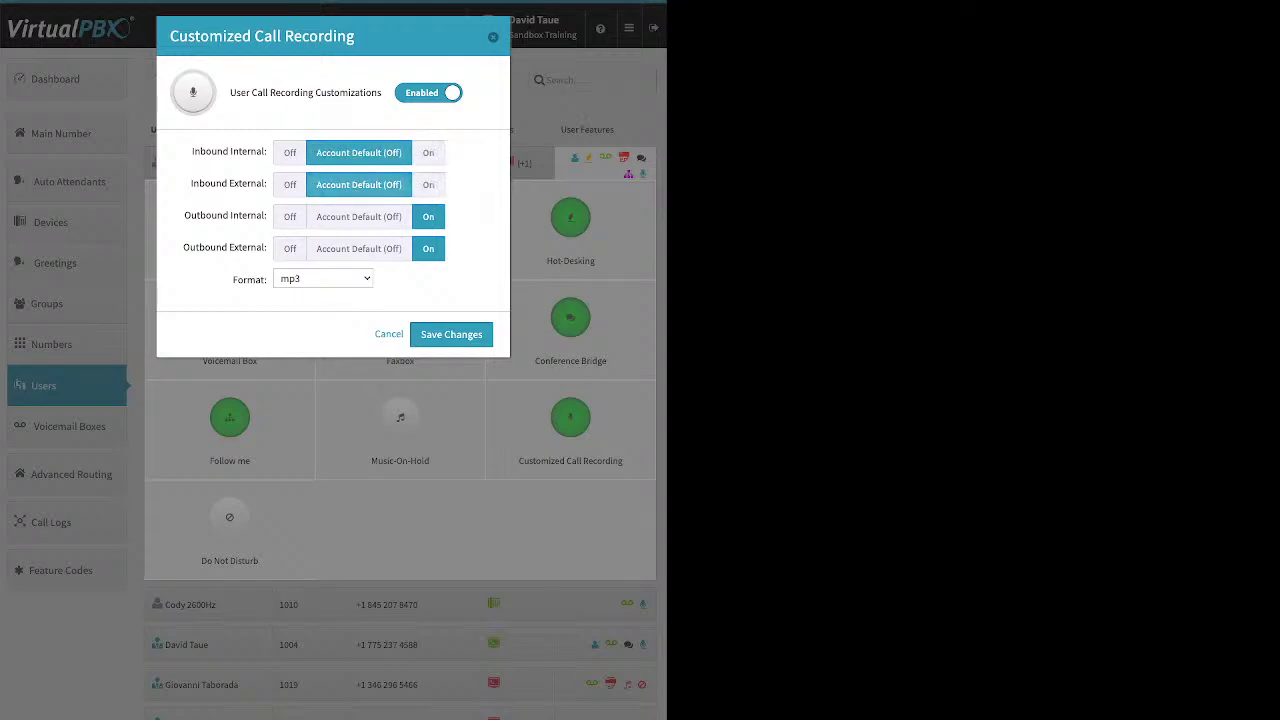
click(359, 217)
click(359, 249)
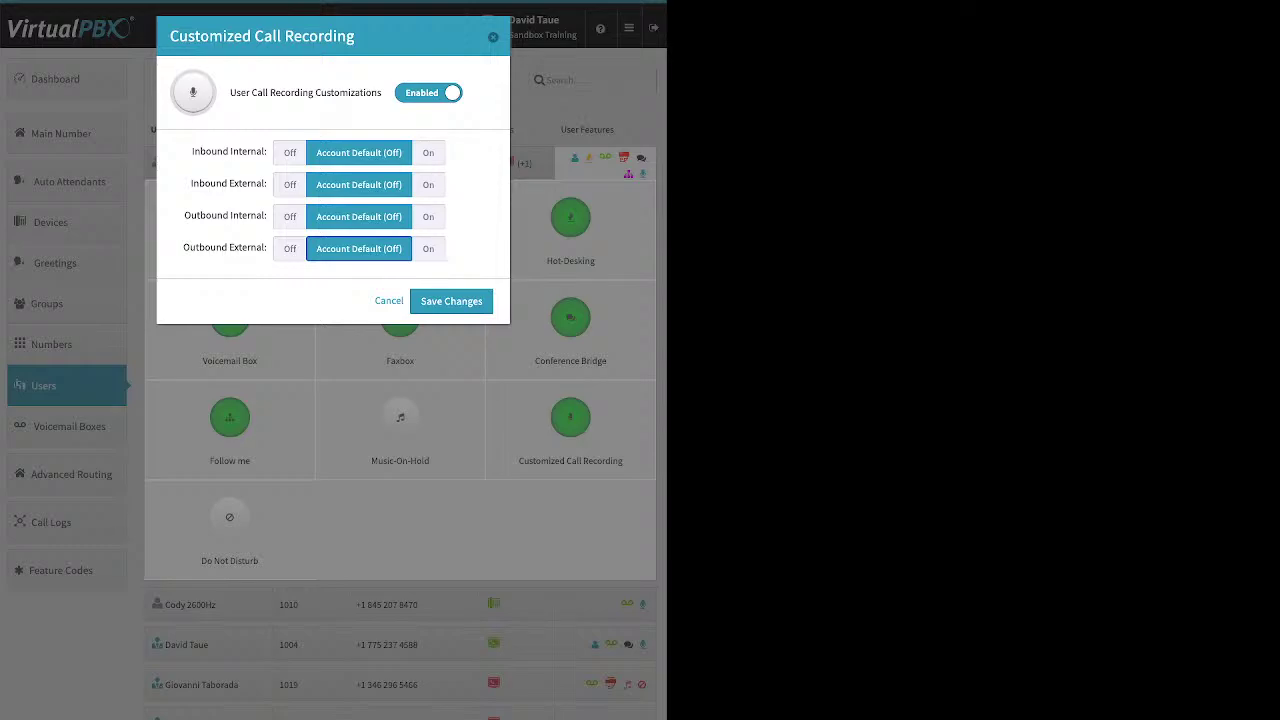
drag(192, 151, 262, 151)
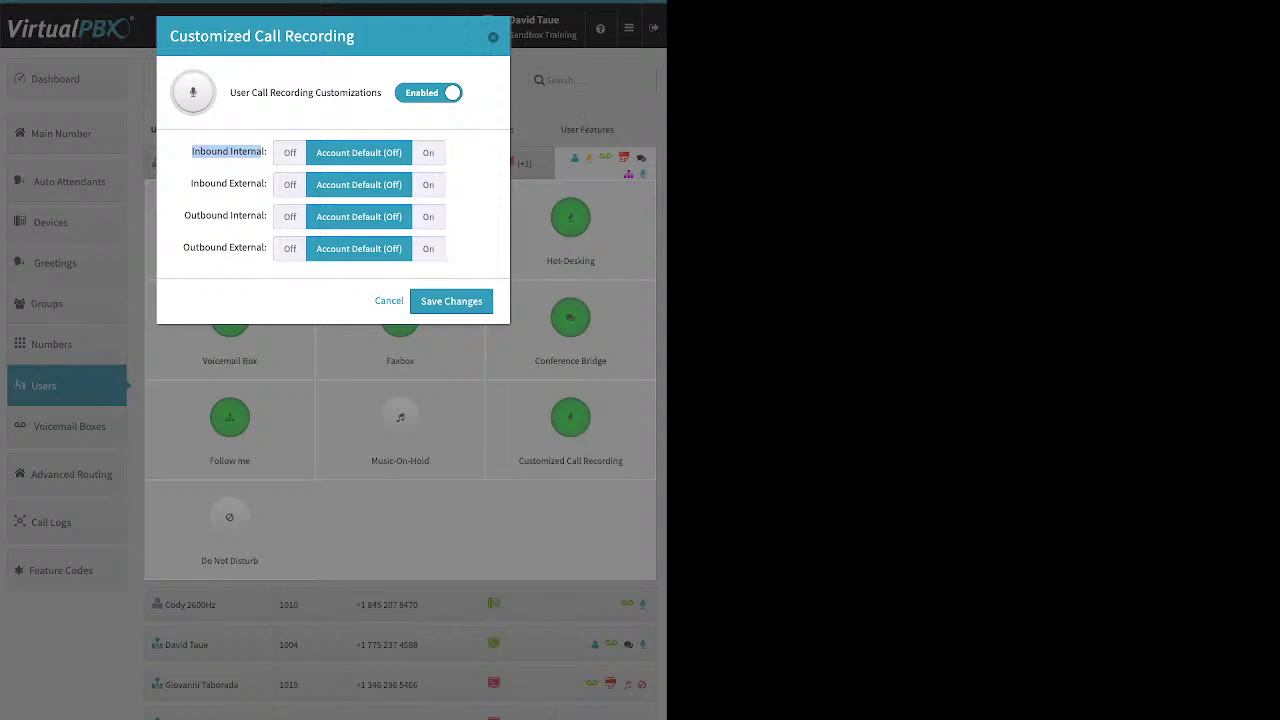
Step: Turn On recording for Inbound Internal, Inbound External, Outbound Internal and Outbound External calls, and save the changes
click(428, 152)
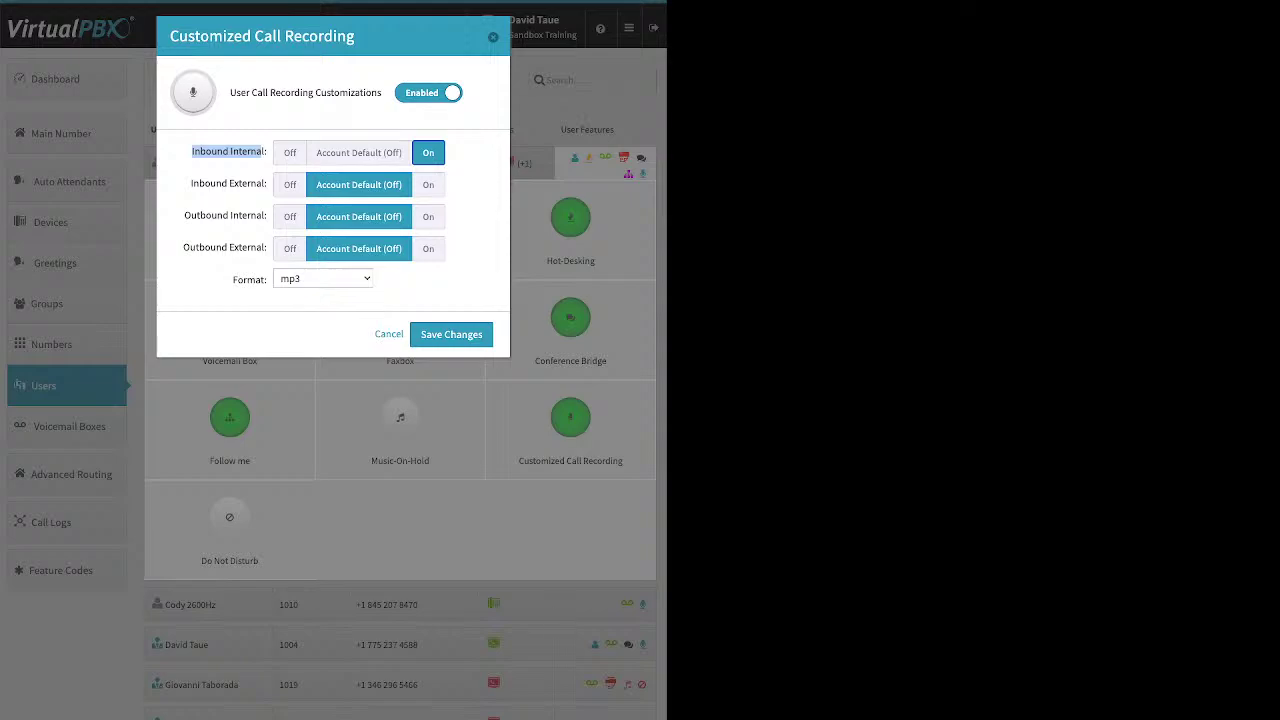
click(428, 184)
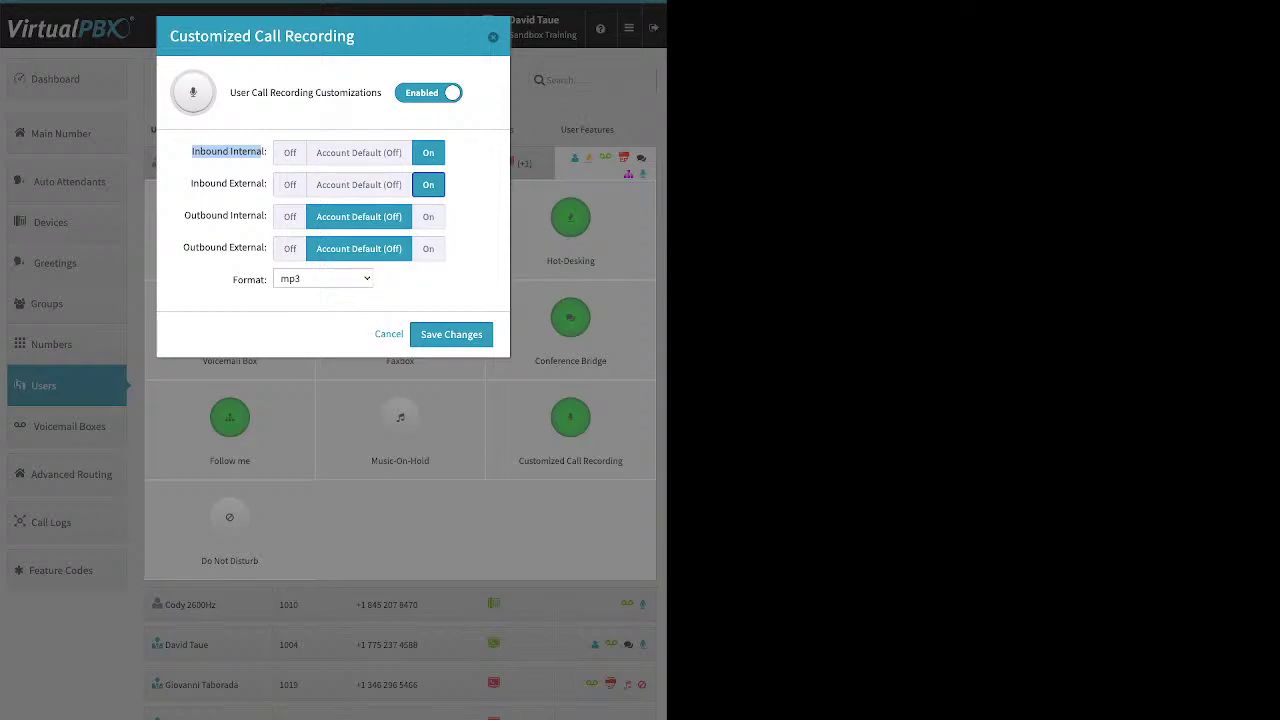
click(428, 216)
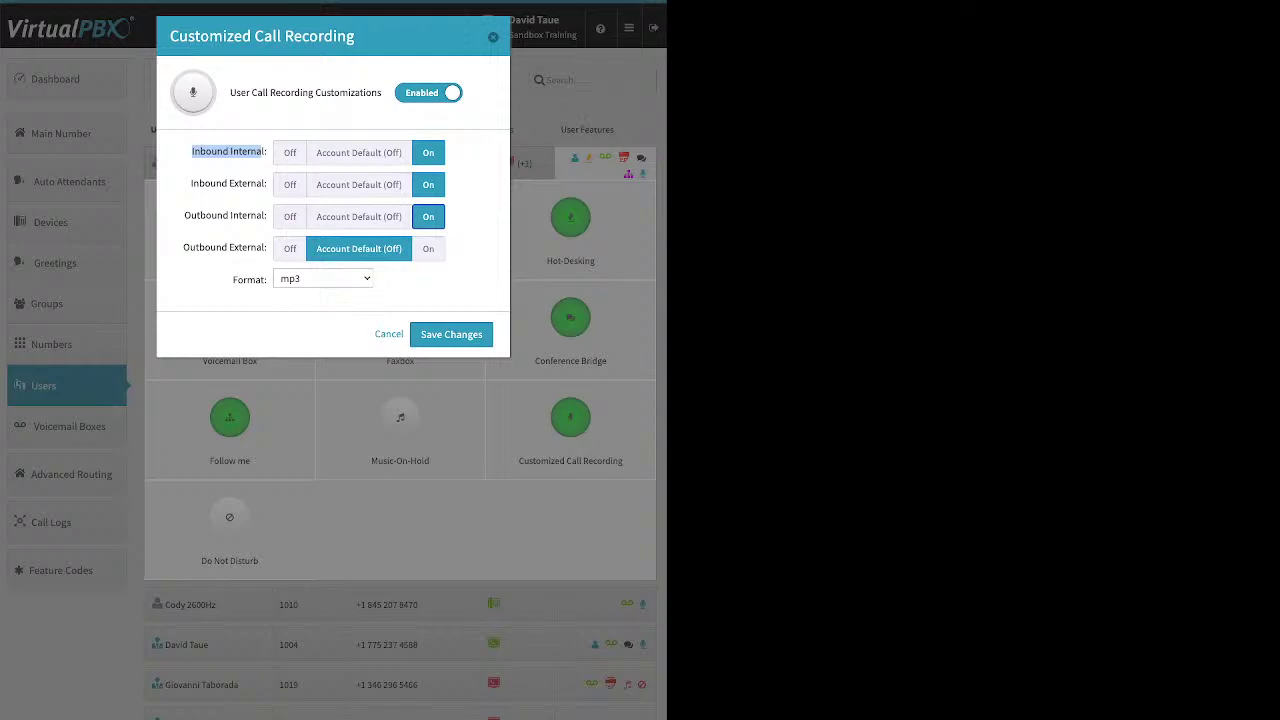
click(428, 248)
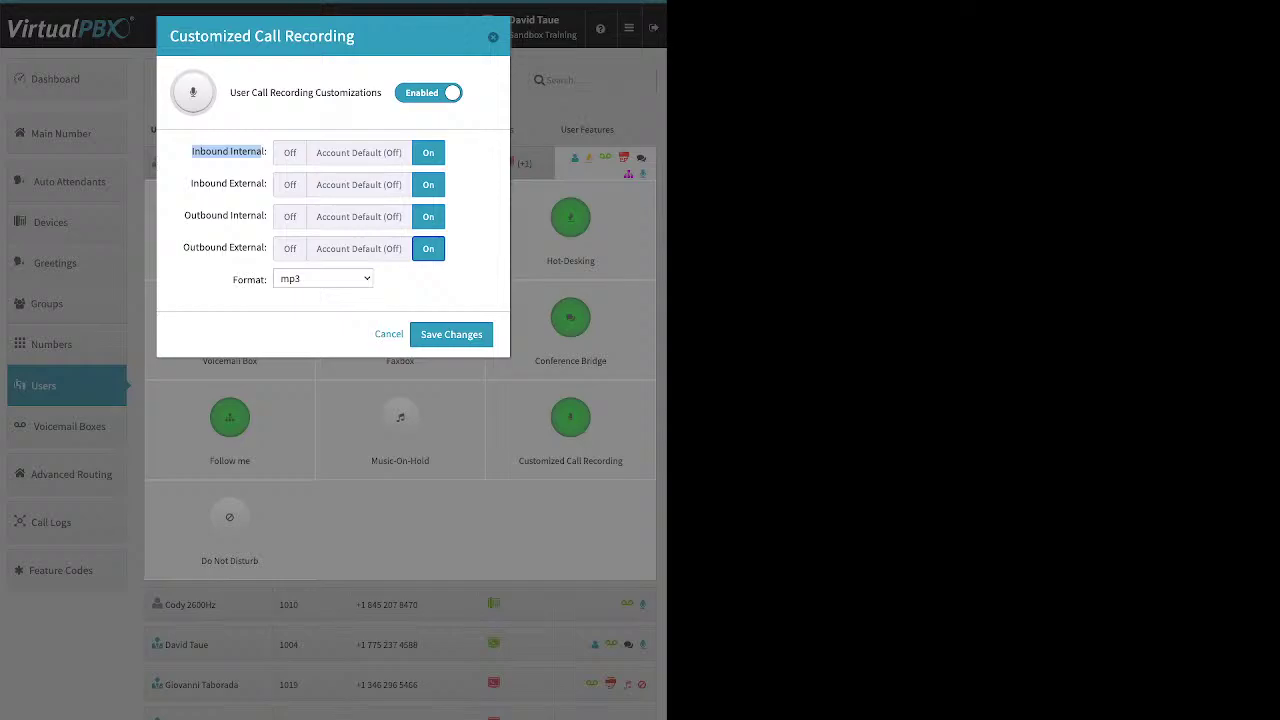
click(451, 334)
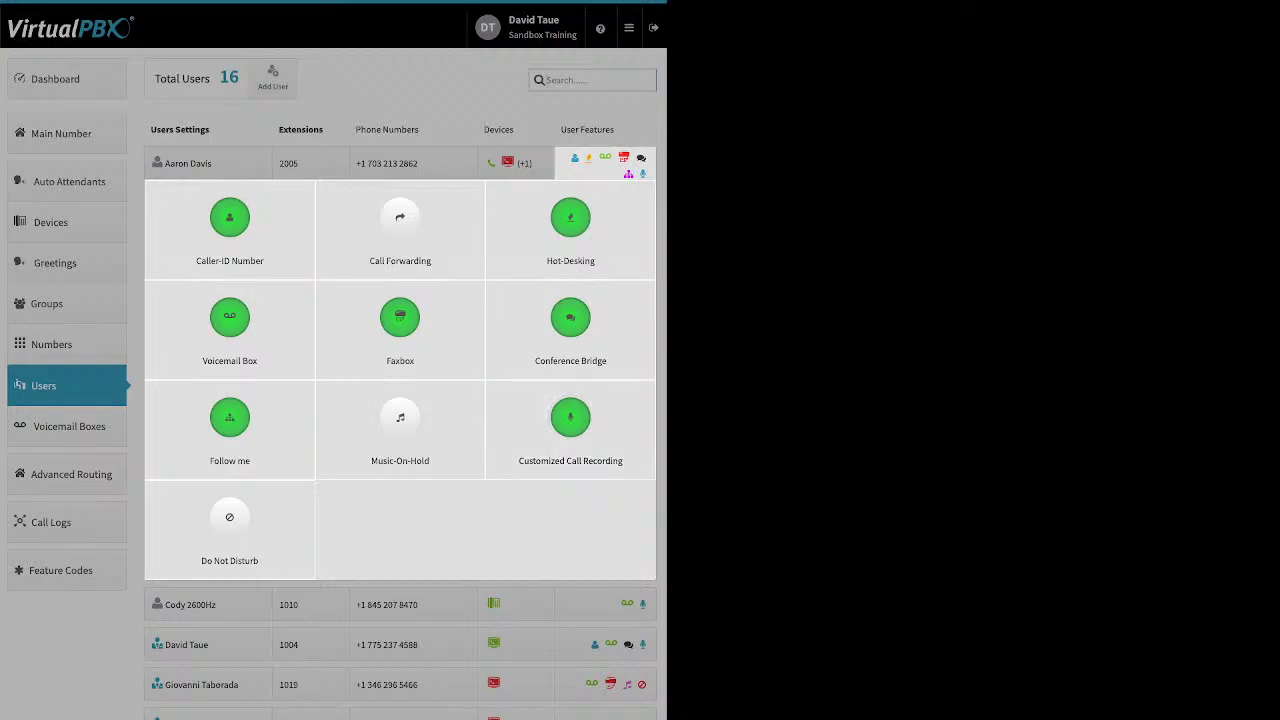
Step: View the Do Not Disturb settings of the user at extension 2005, and close them
click(229, 517)
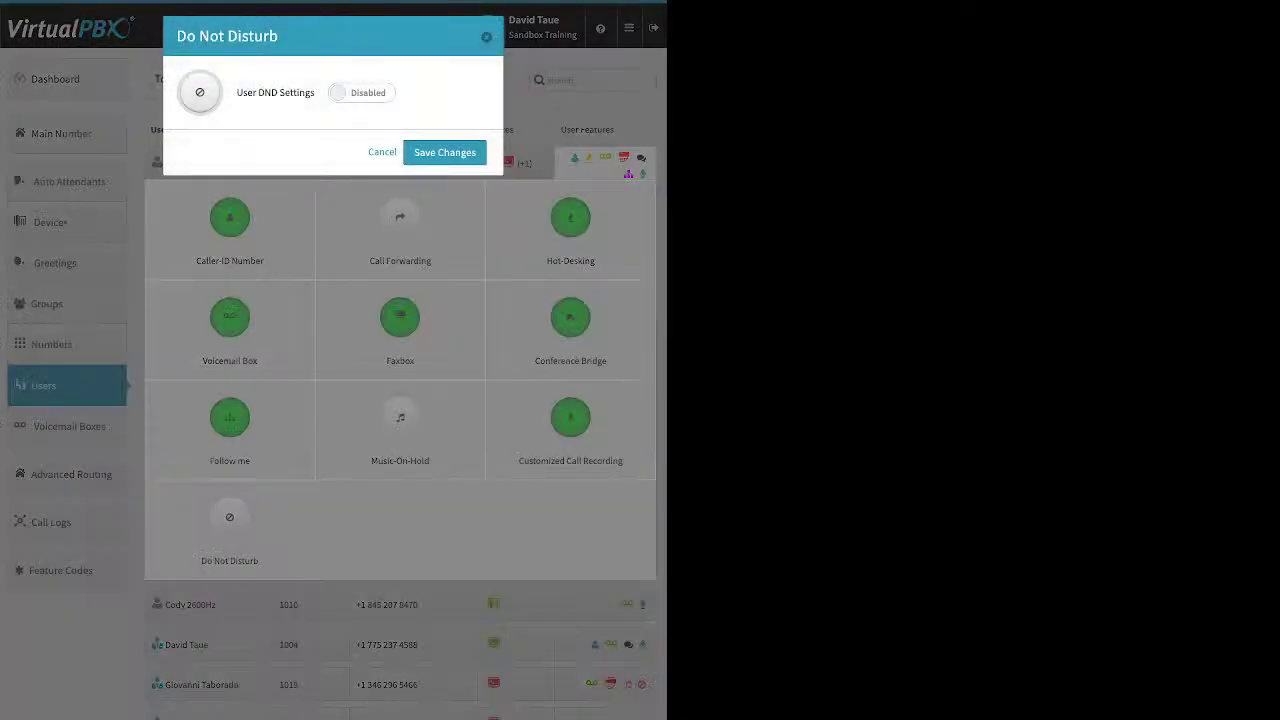
click(361, 92)
key(Return)
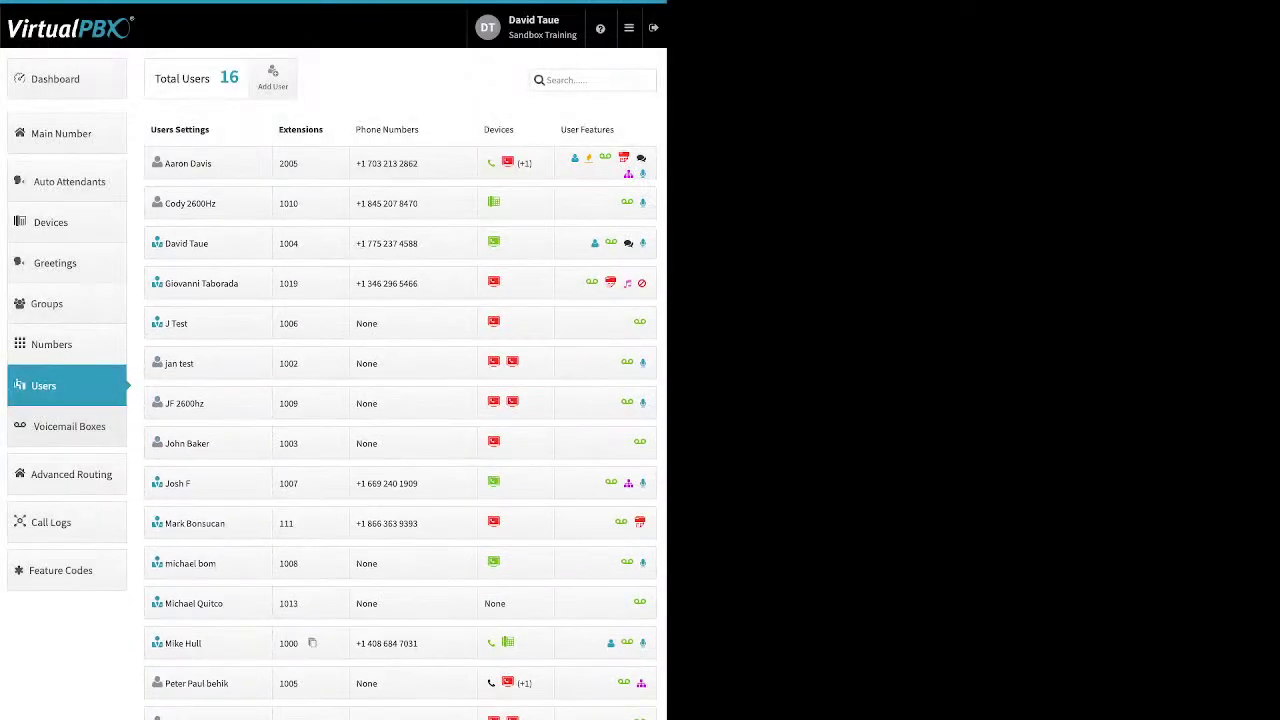
Step: Open the Voicemail Boxes list, examine the basic settings for adding a voicemail box, and close them without creating one
click(69, 426)
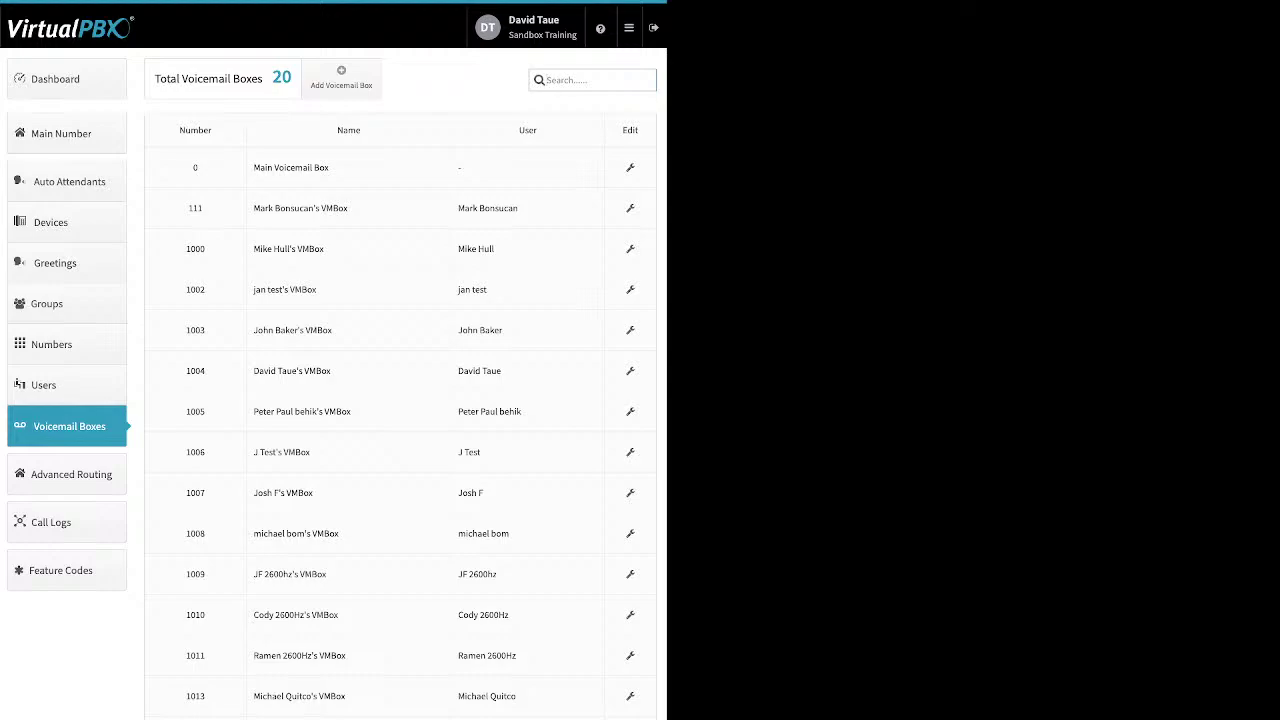
drag(518, 208, 458, 208)
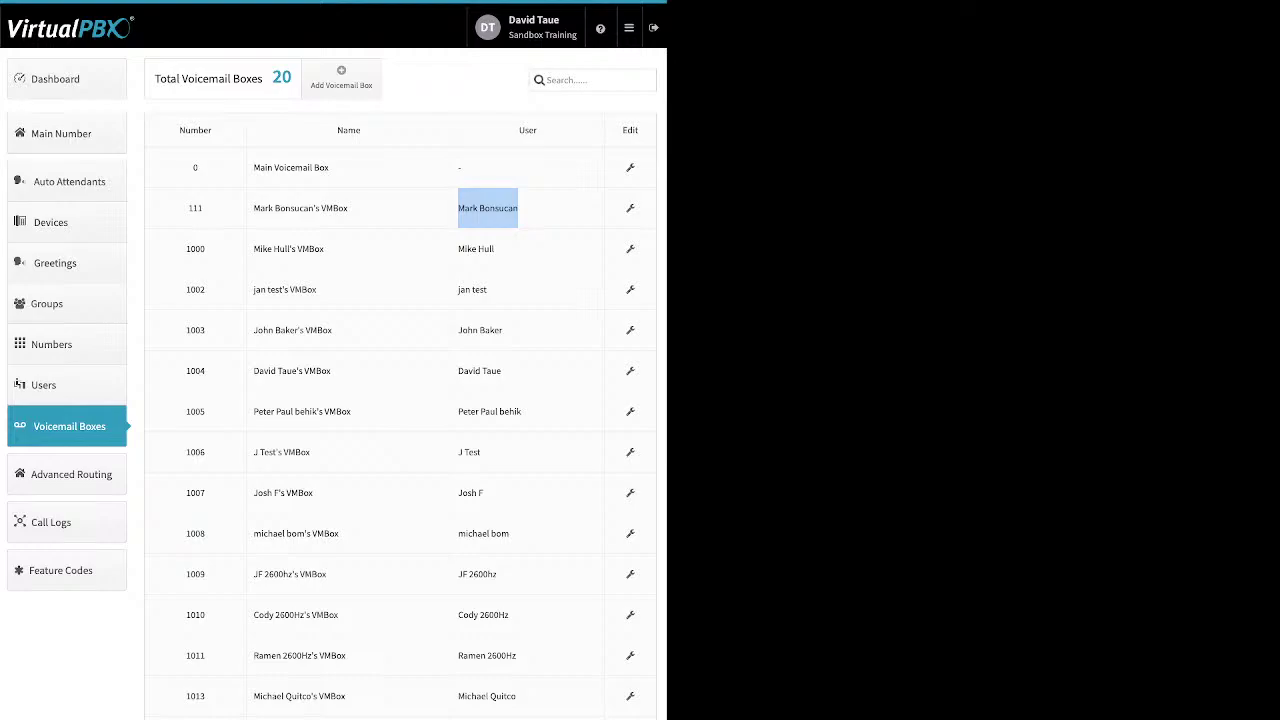
click(341, 77)
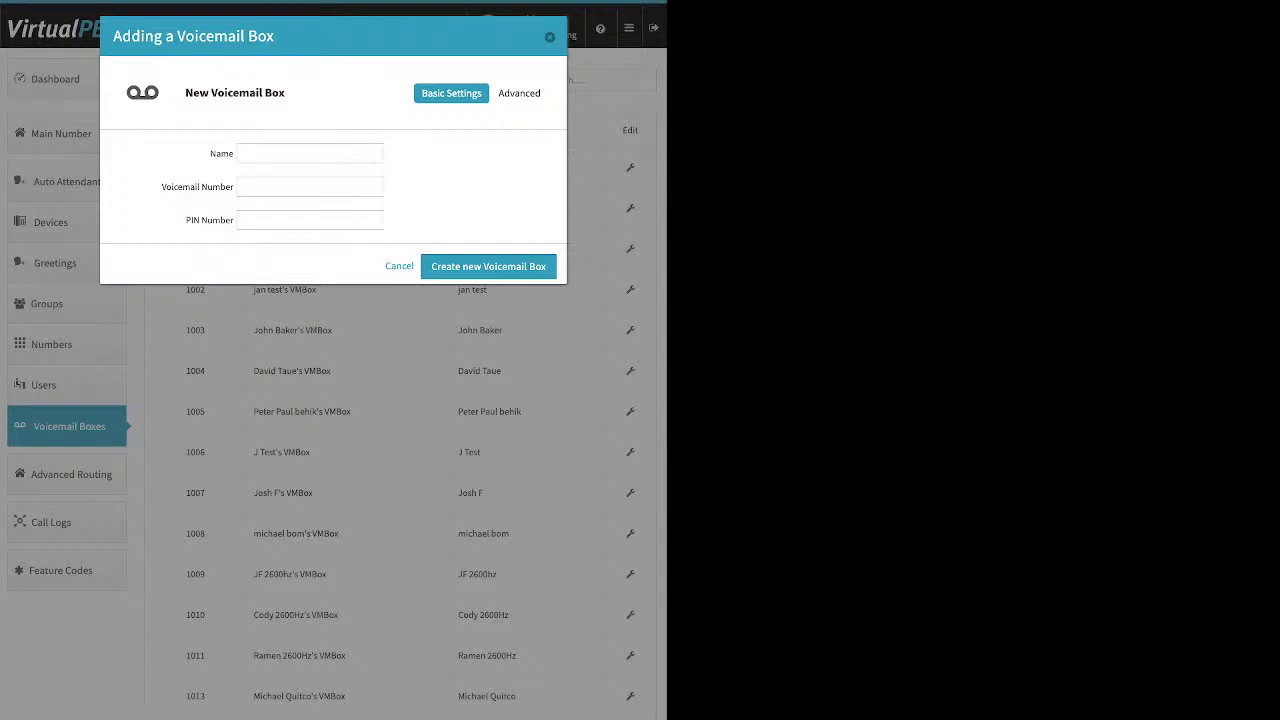
drag(168, 187, 220, 220)
key(Escape)
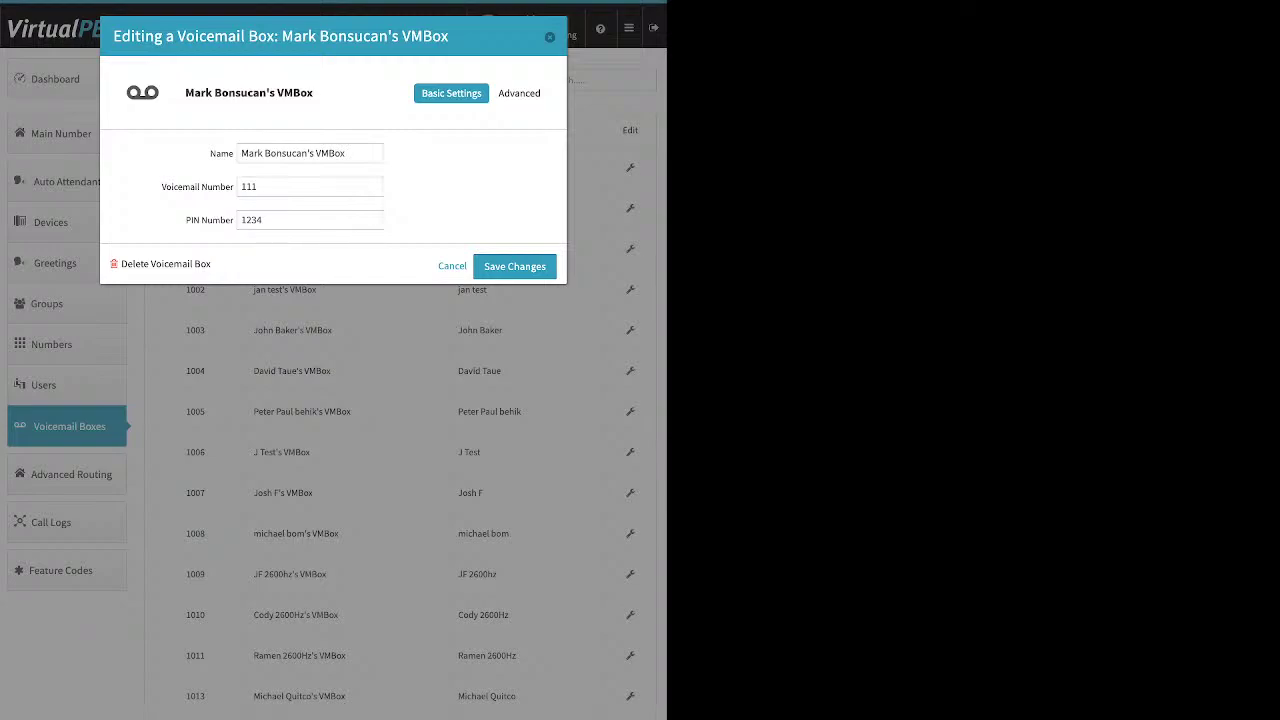
Step: View the greeting media settings of voicemail box 111, including the main media and the temporary greeting
click(520, 93)
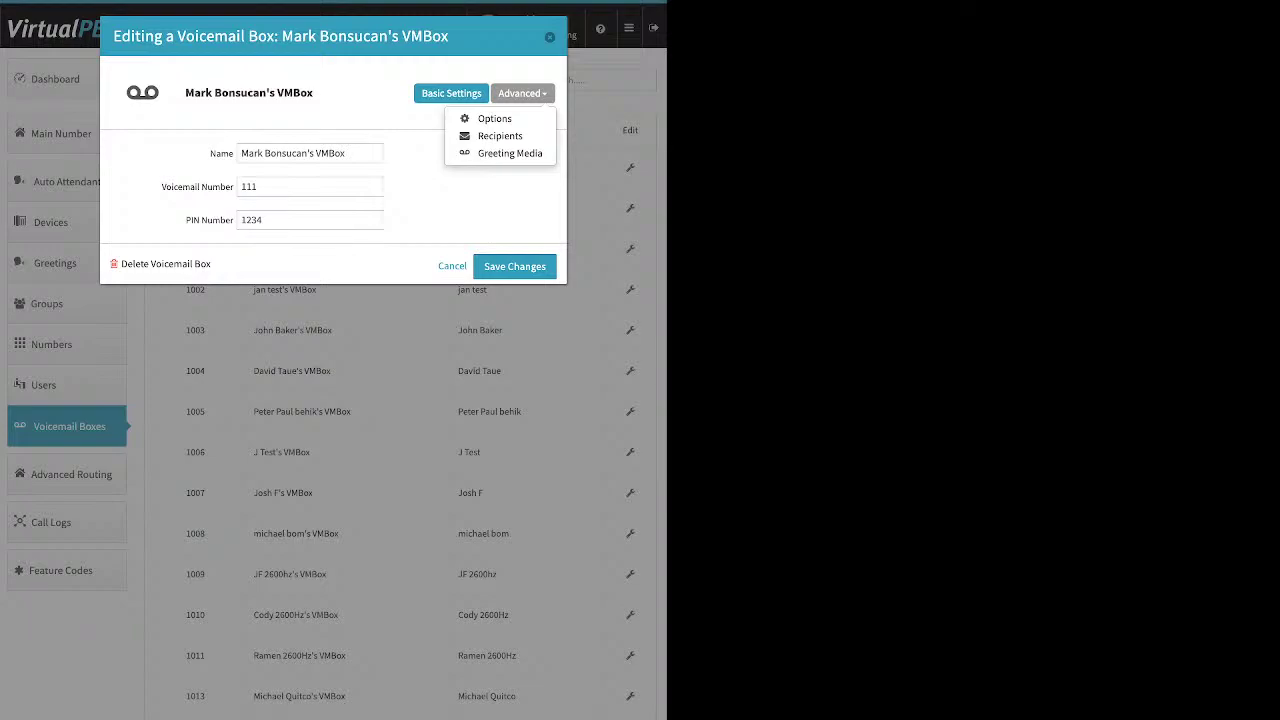
click(509, 153)
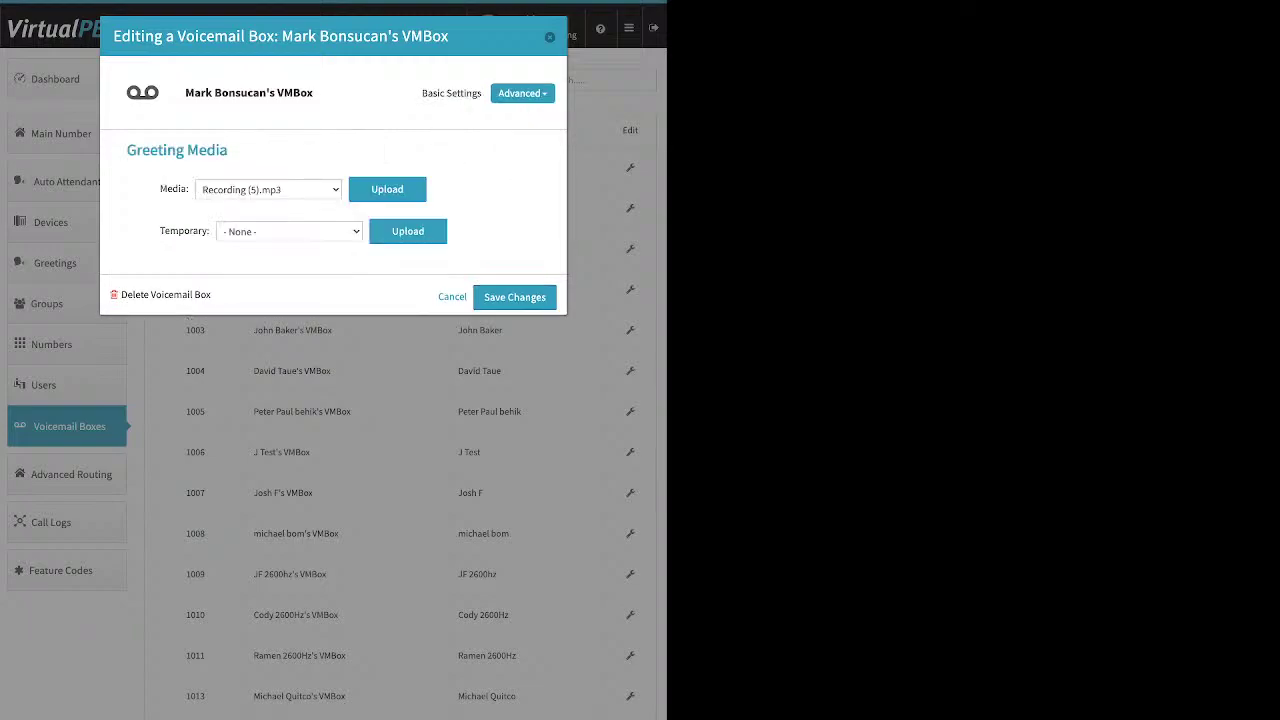
click(387, 189)
drag(160, 231, 208, 231)
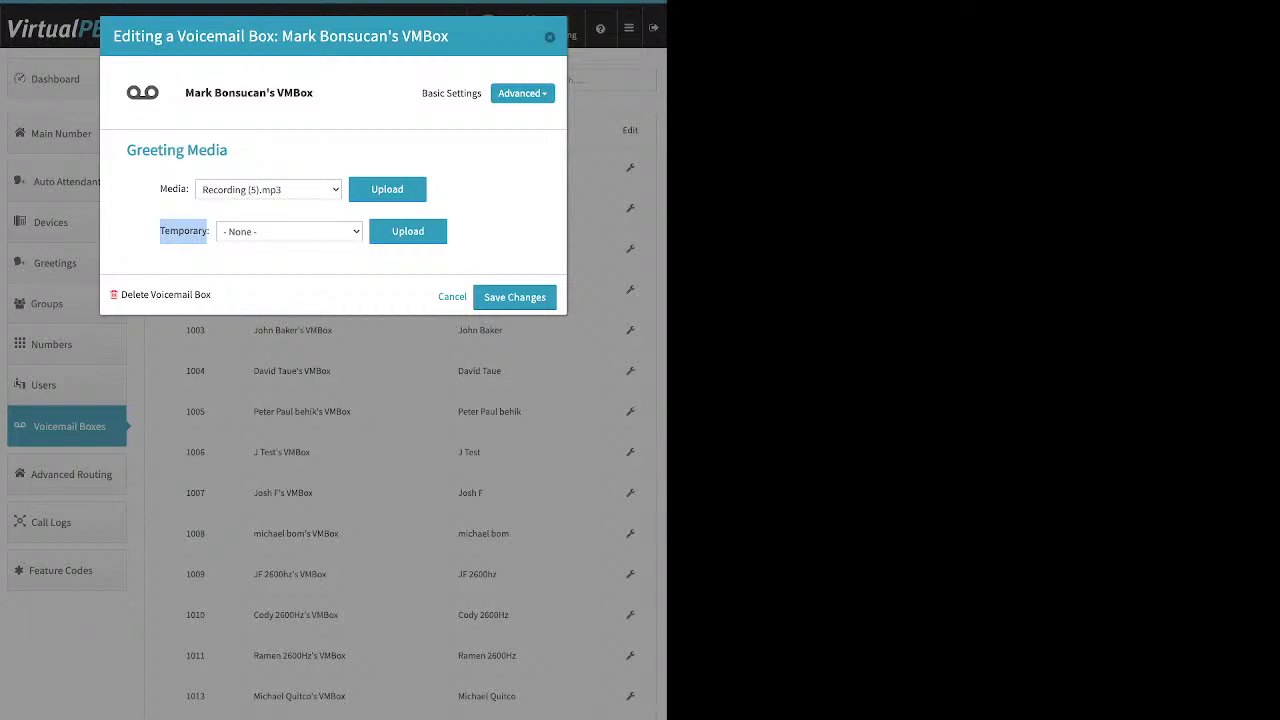
Step: View the notification recipients of voicemail box 111 and open the entry for a new recipient
click(522, 93)
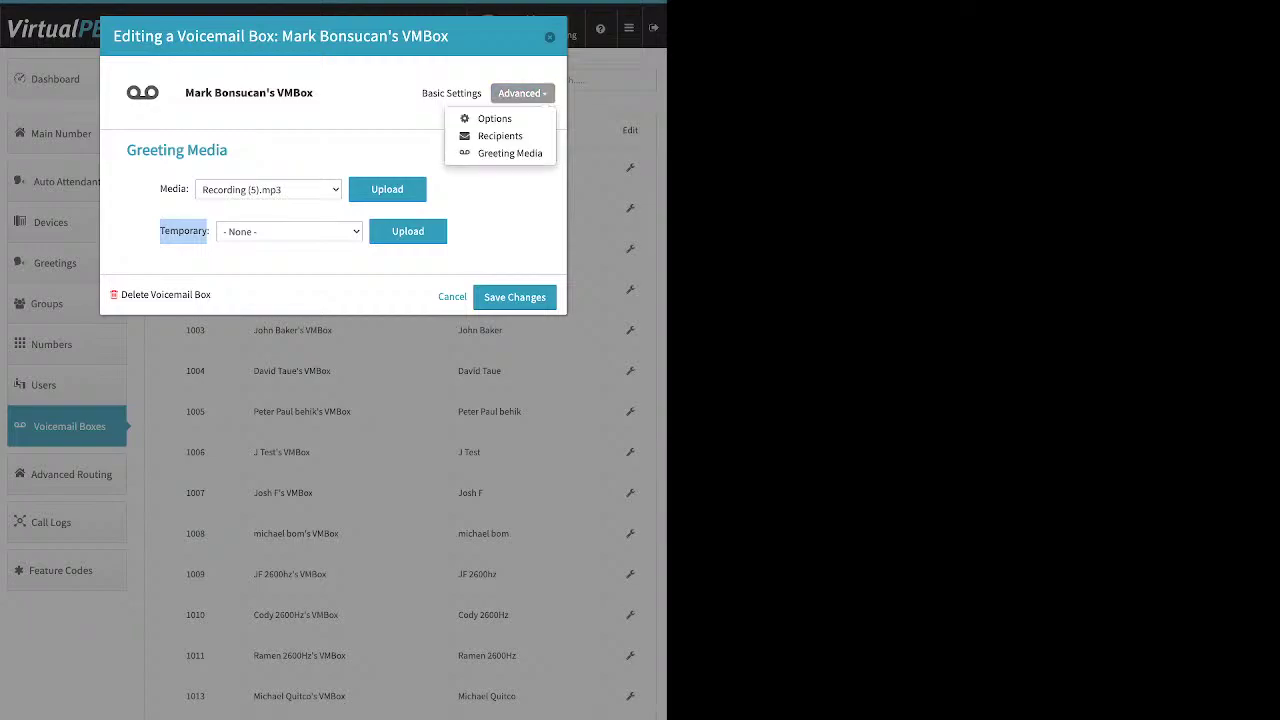
click(495, 134)
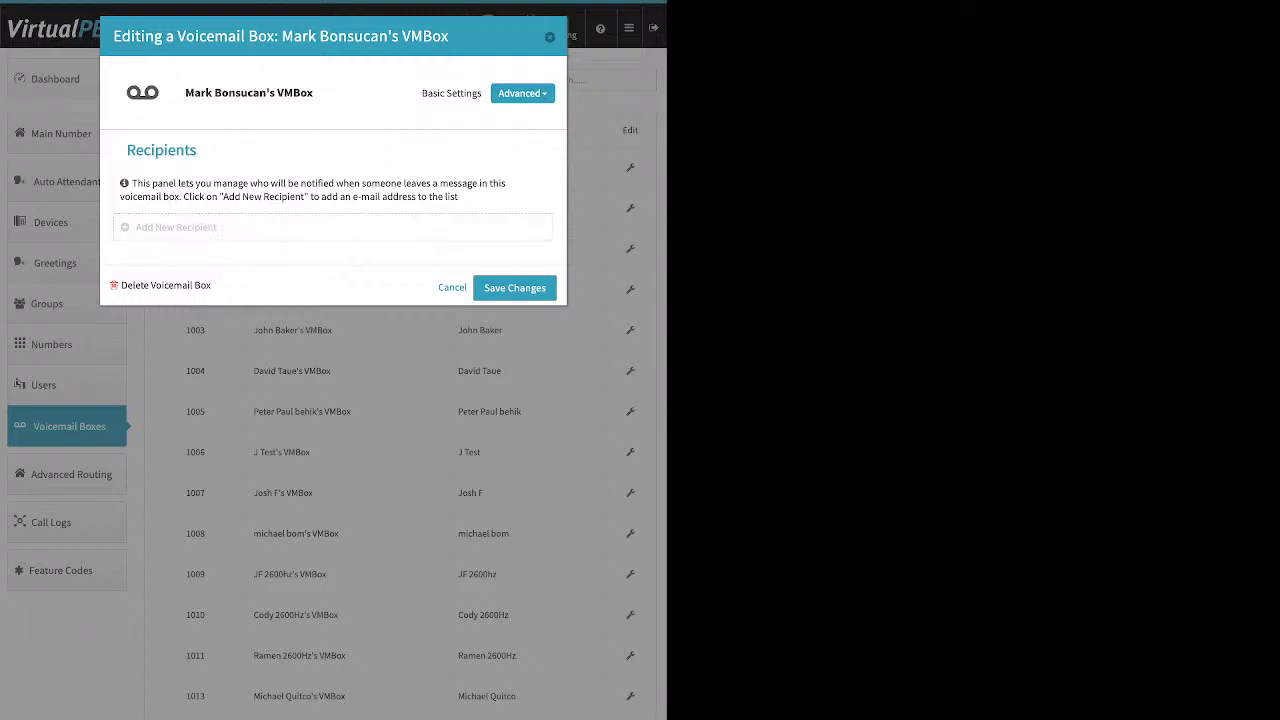
click(176, 228)
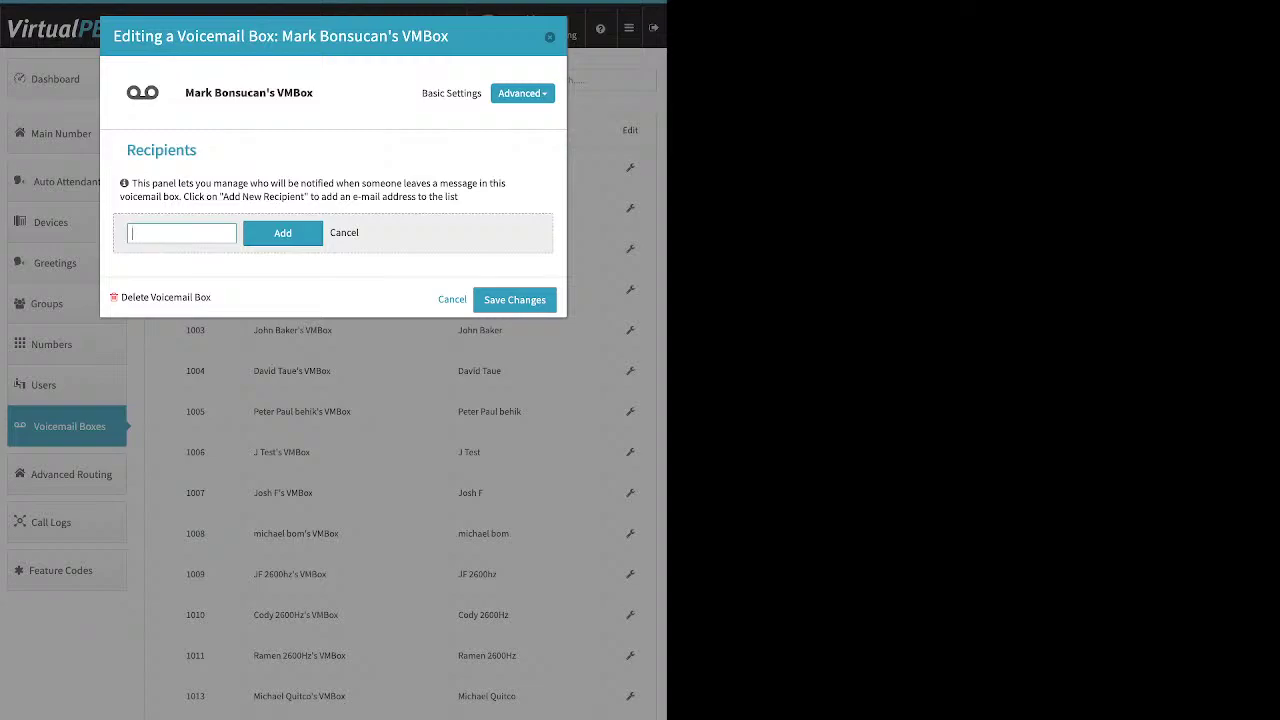
Step: Examine the advanced options of voicemail box 111, including Already Setup, Delete after Notification and Attach messages to e-mail, and save the box
click(522, 93)
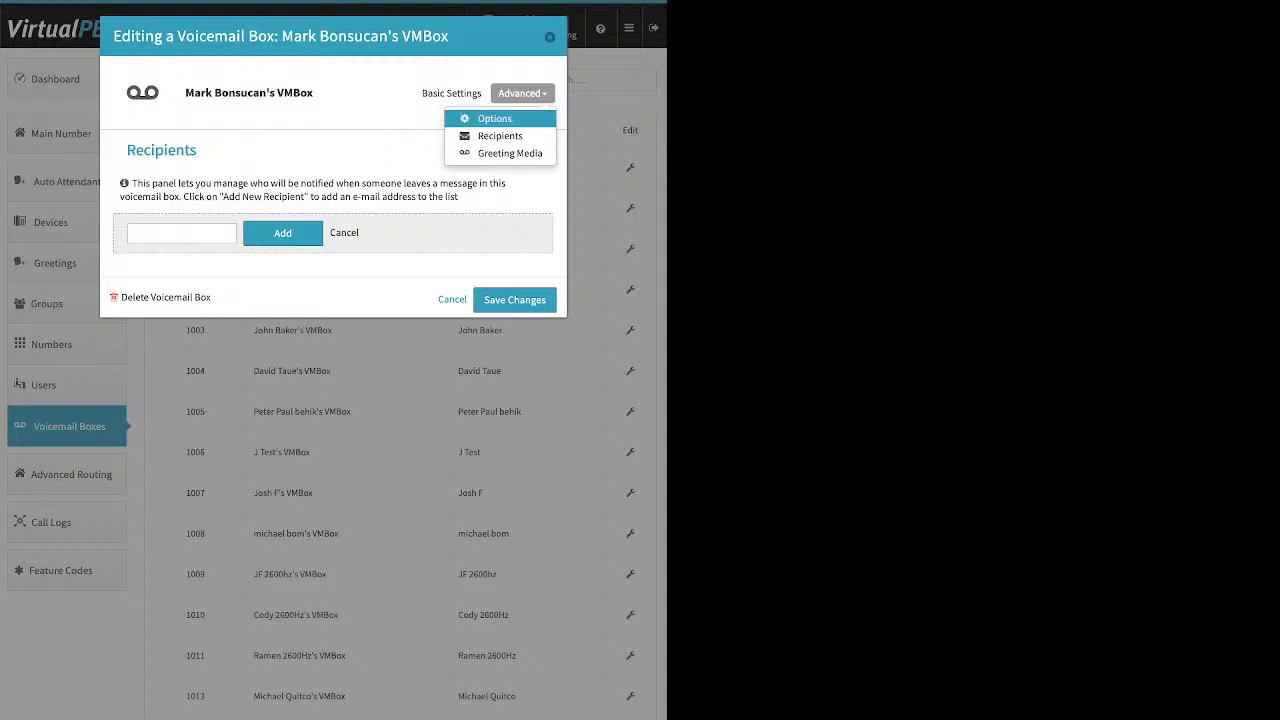
click(530, 118)
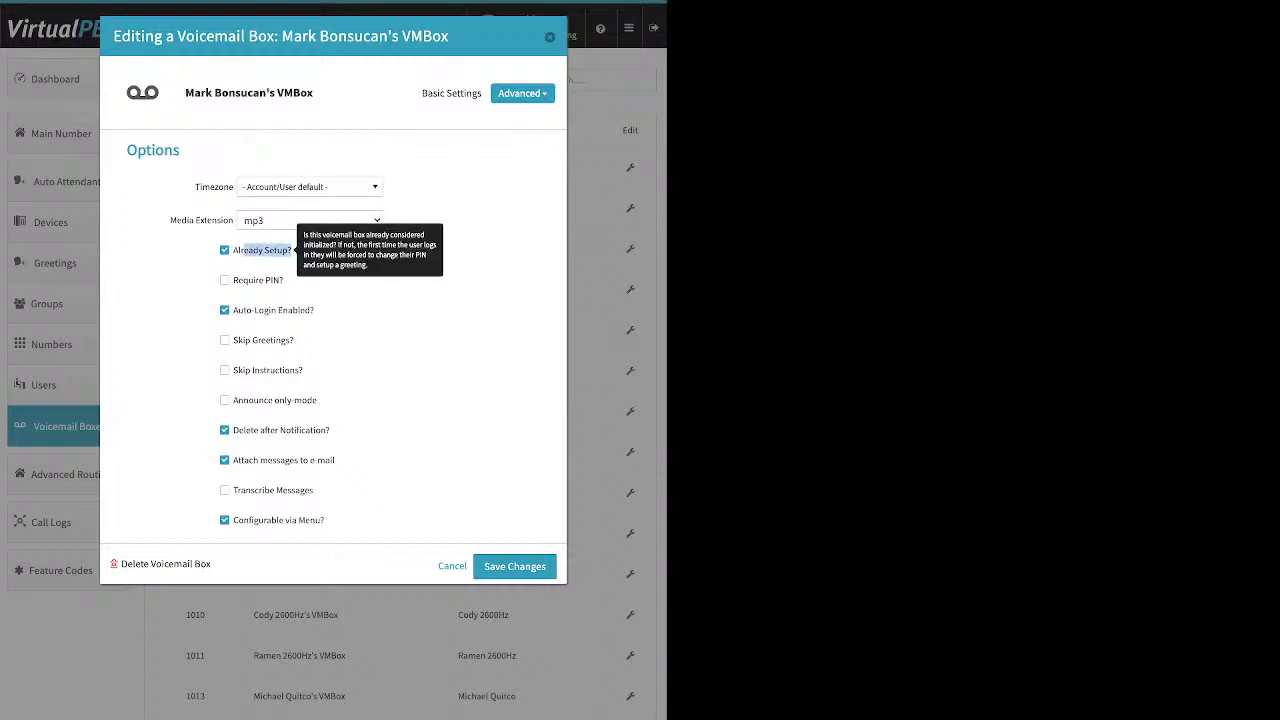
drag(244, 250, 291, 250)
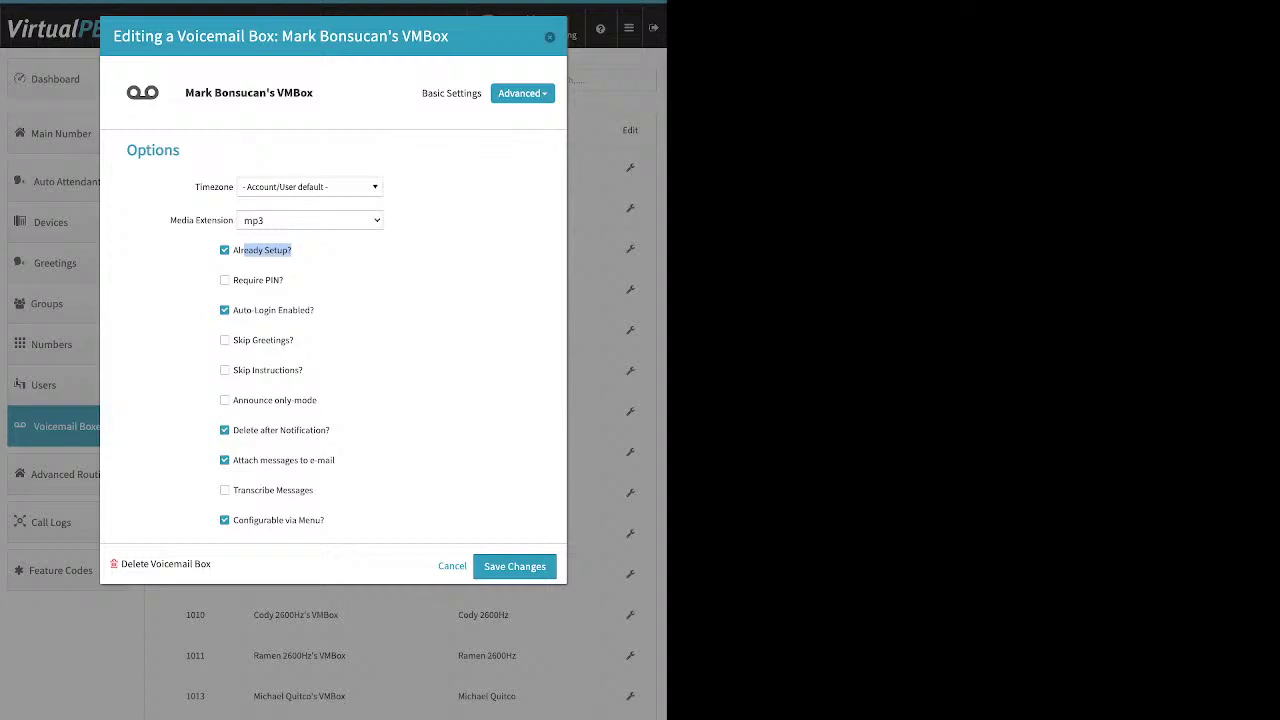
drag(296, 430, 285, 460)
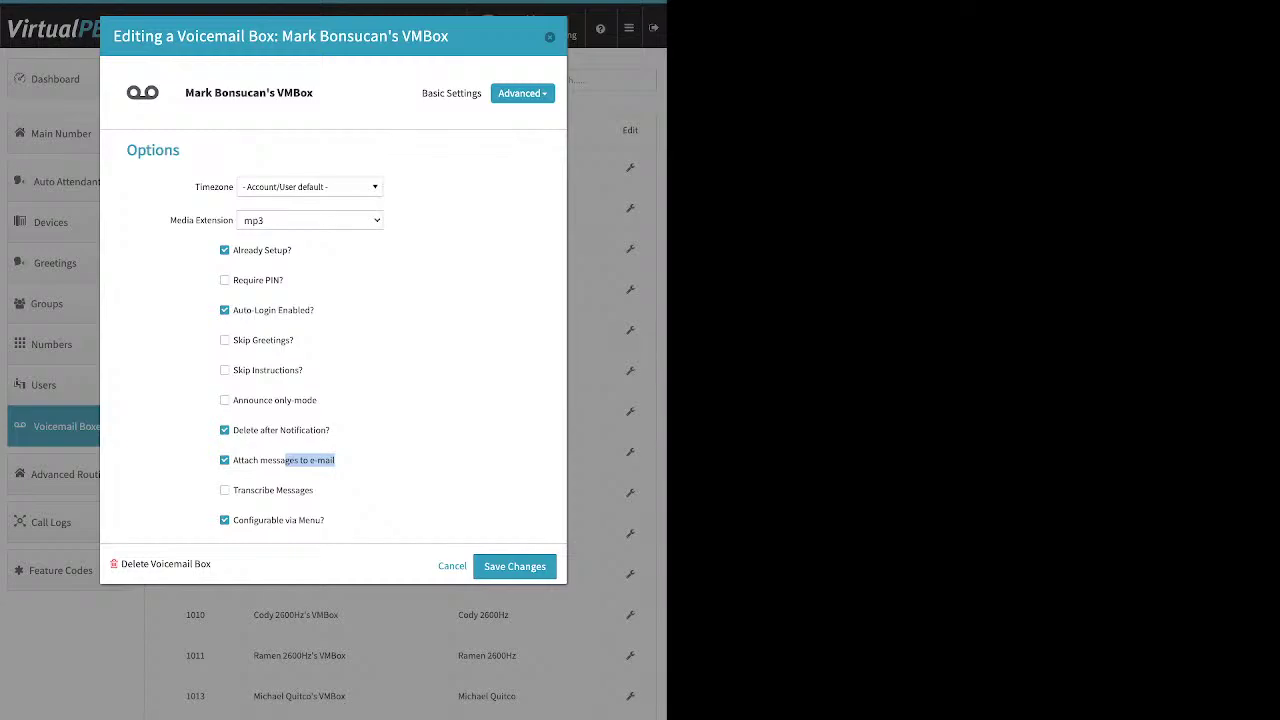
click(515, 566)
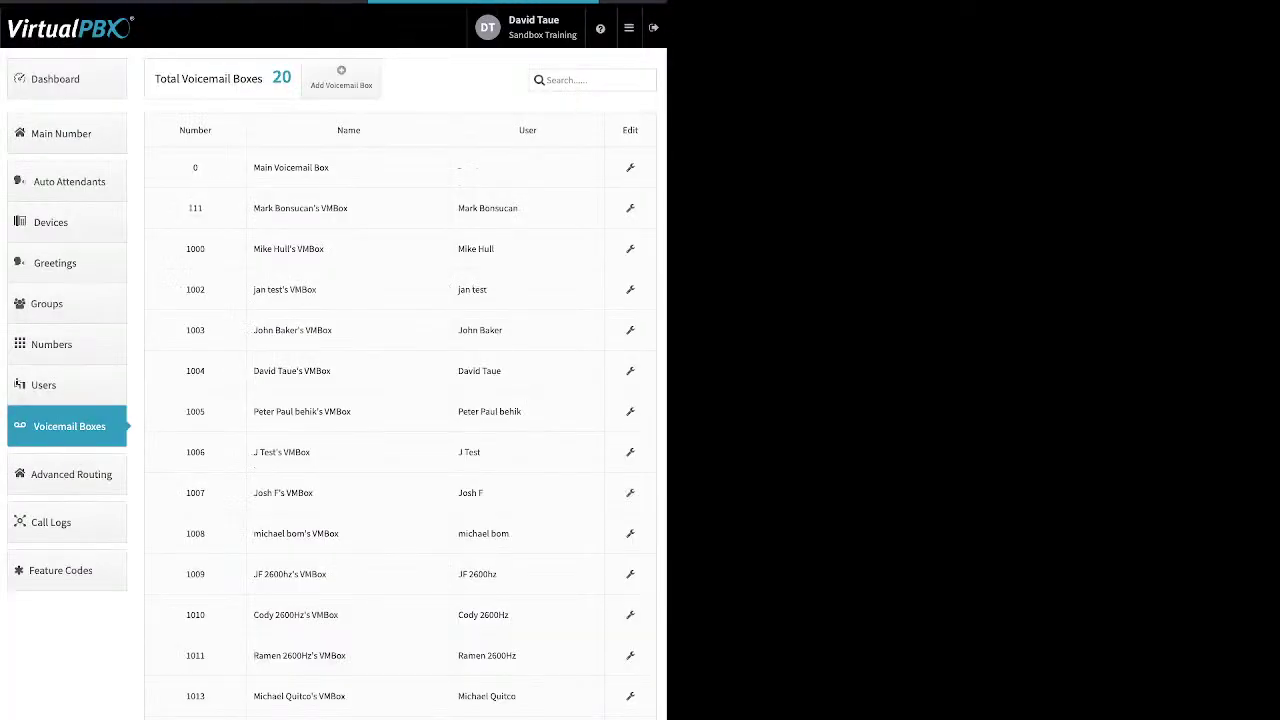
Step: Open Advanced Routing briefly, and view the company caller ID settings from the Dashboard, closing them without changes
click(69, 294)
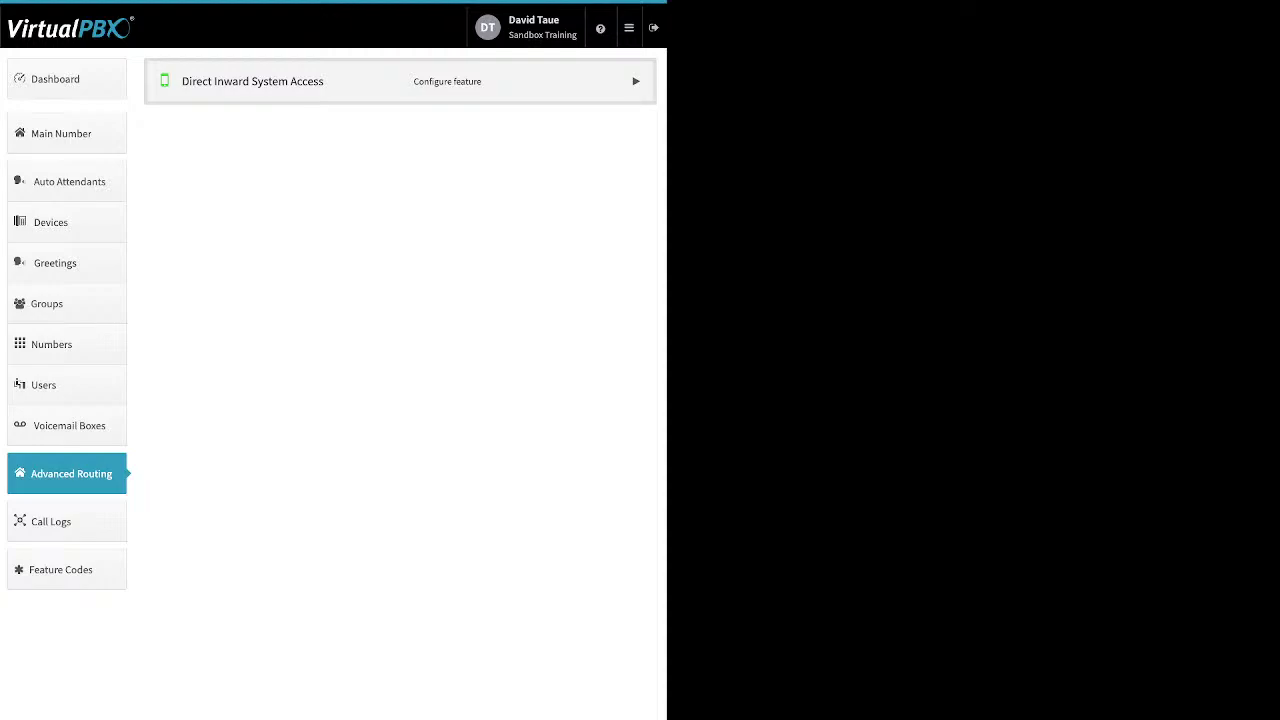
click(55, 79)
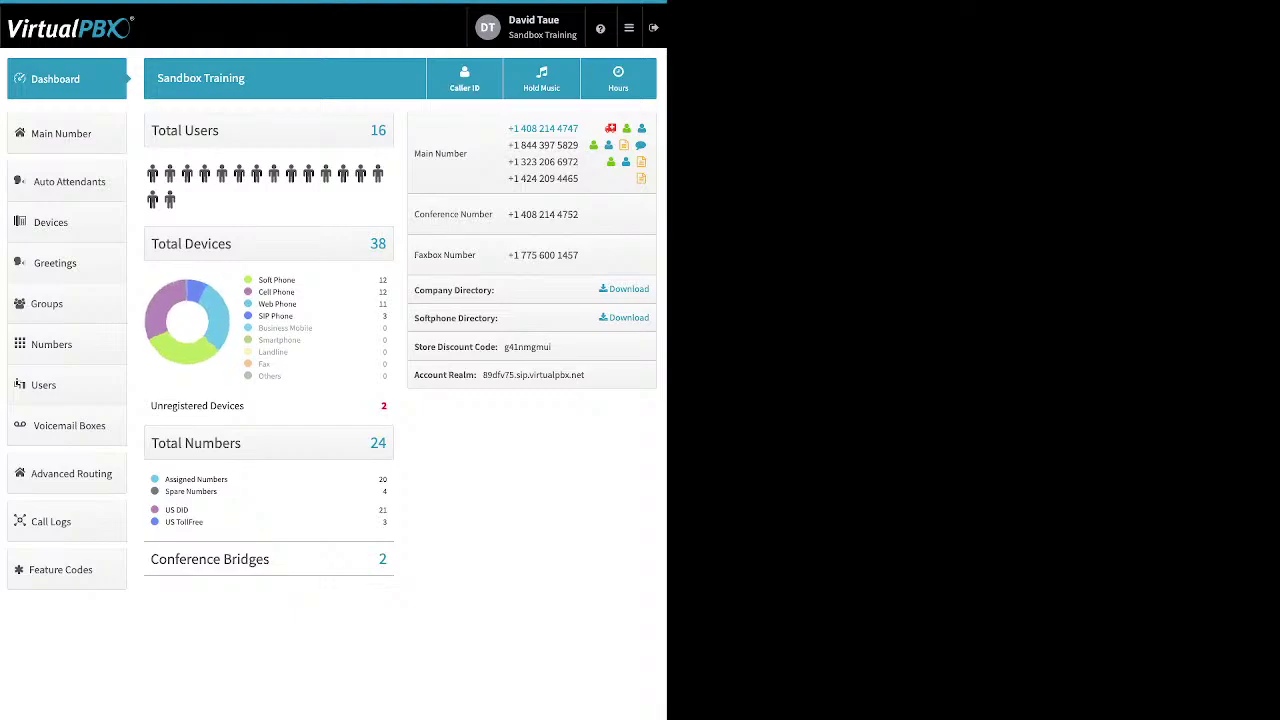
click(465, 80)
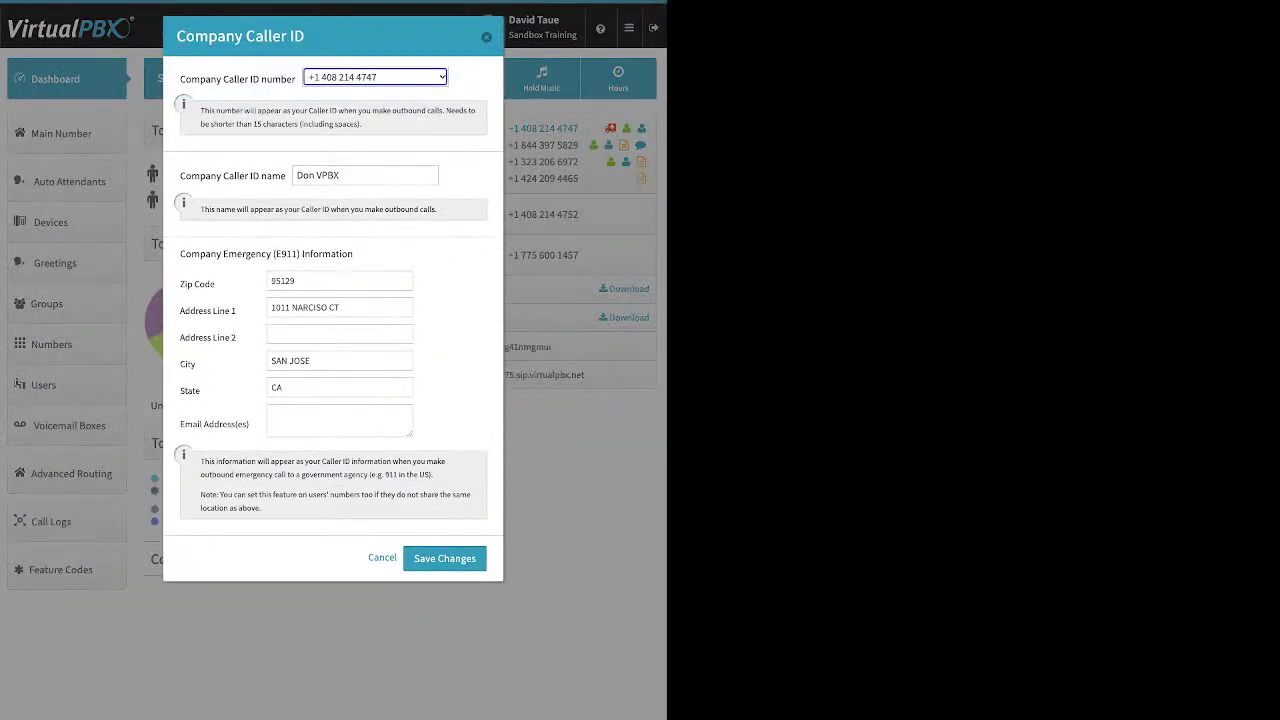
click(382, 558)
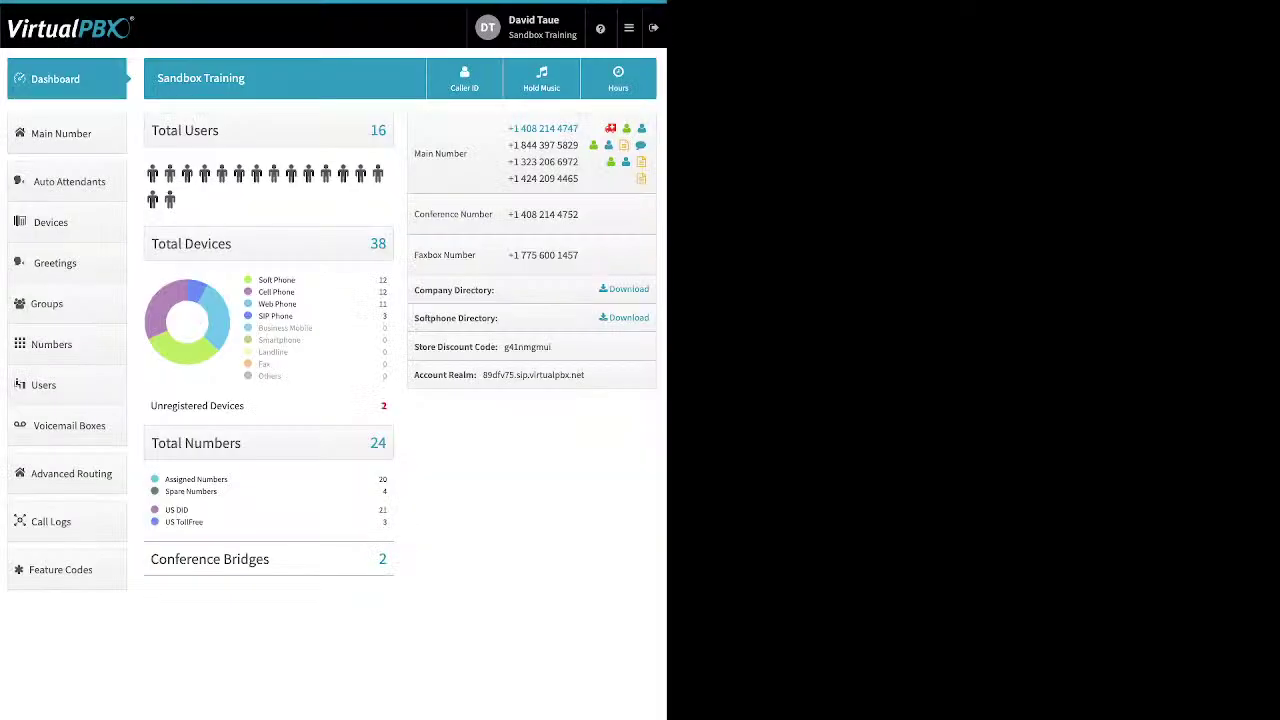
Step: Enable Direct Inward System Access in Advanced Routing, add extension 7384 to it, and save the changes
click(71, 473)
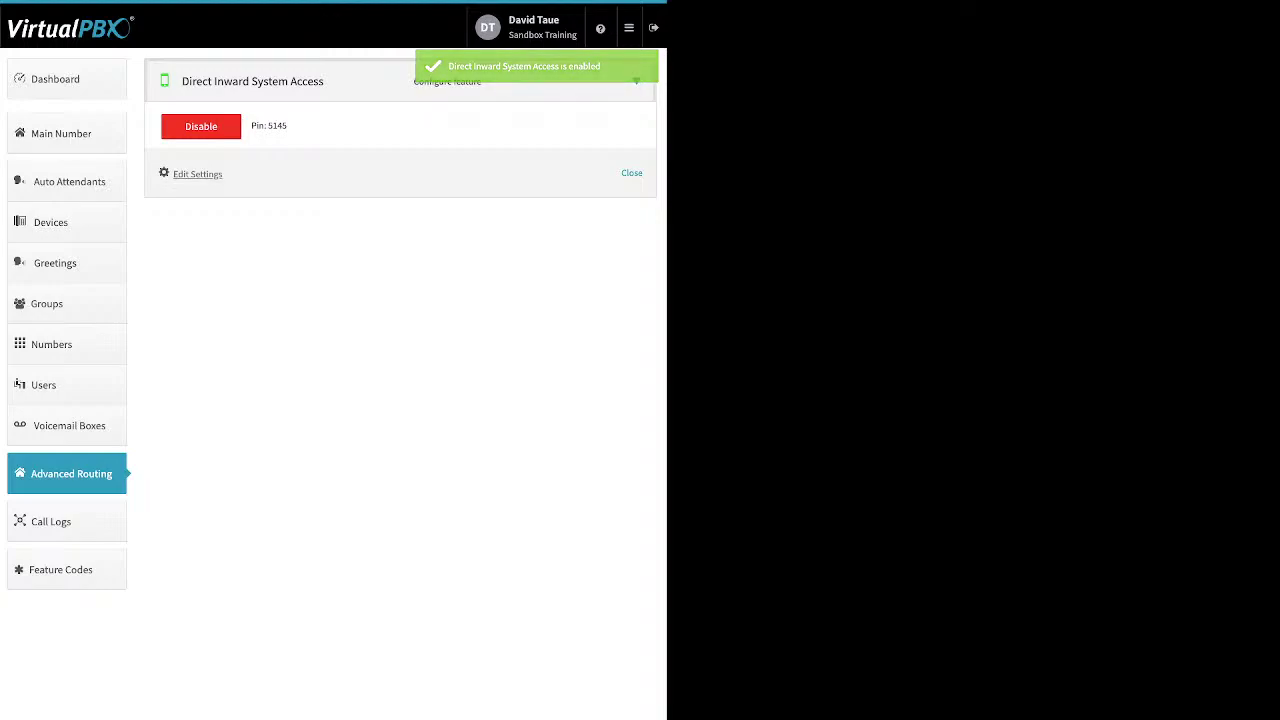
click(197, 174)
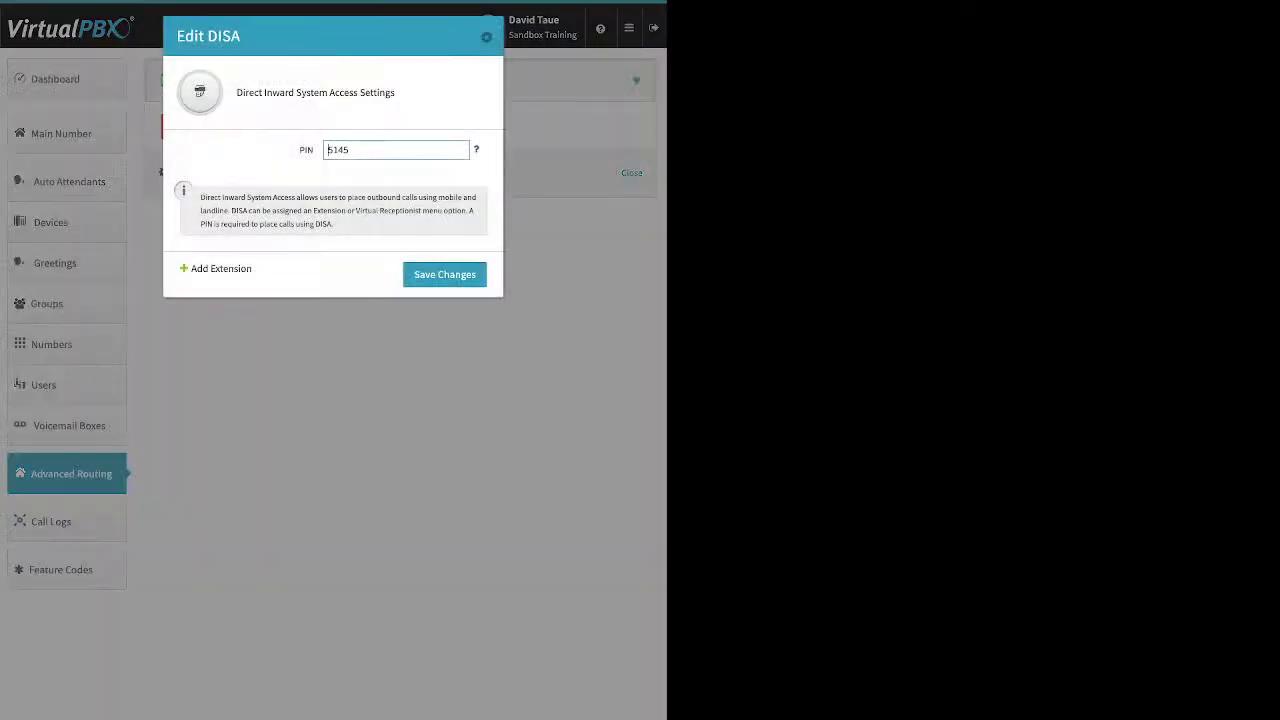
click(221, 268)
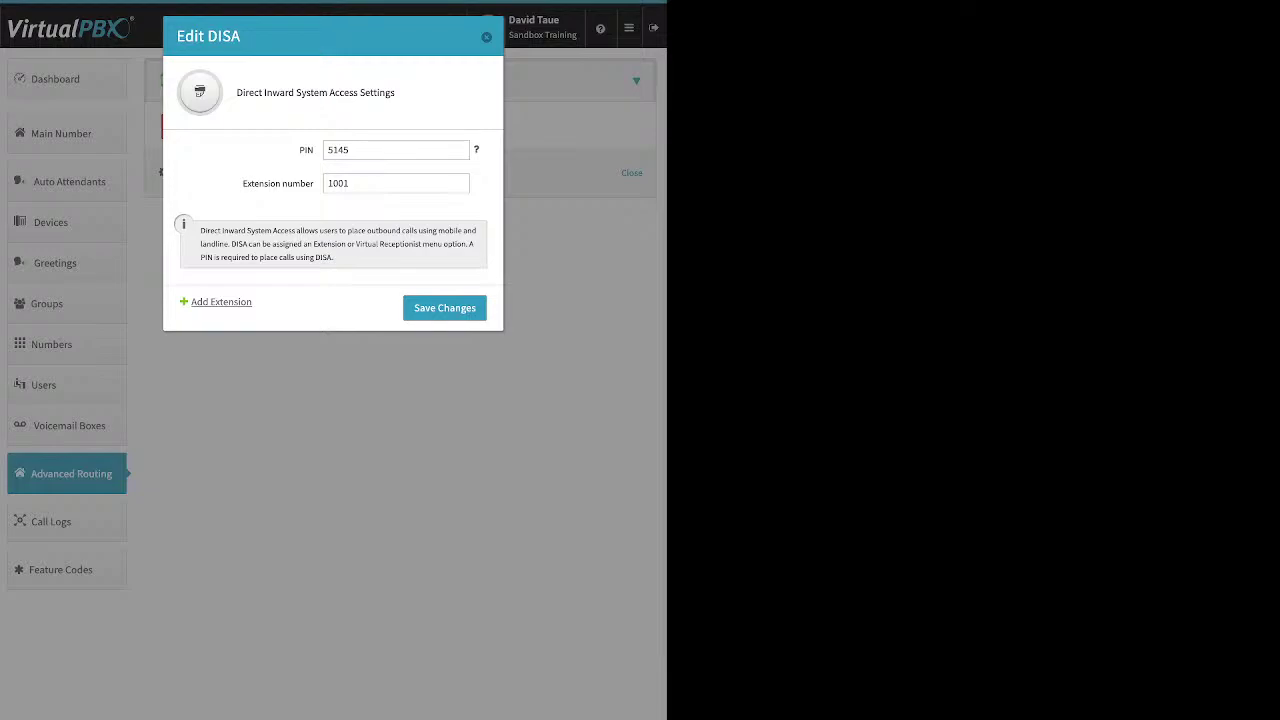
double_click(338, 183)
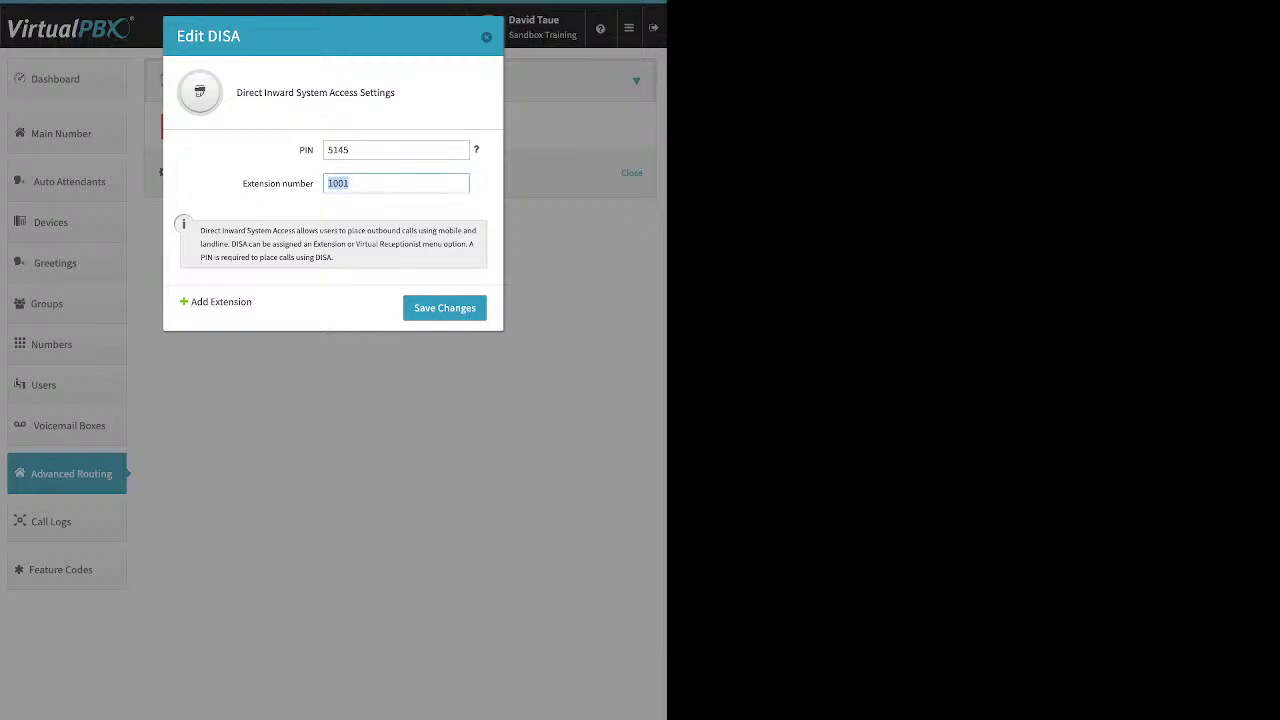
text(7384)
click(444, 307)
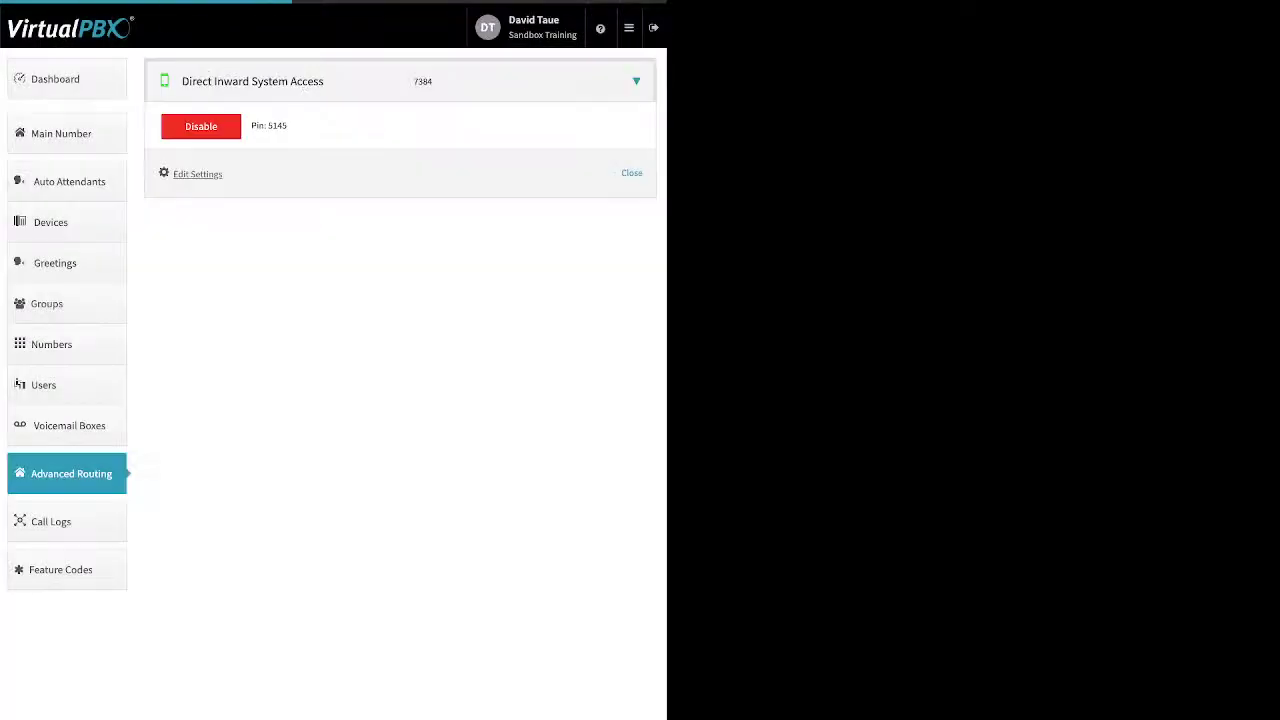
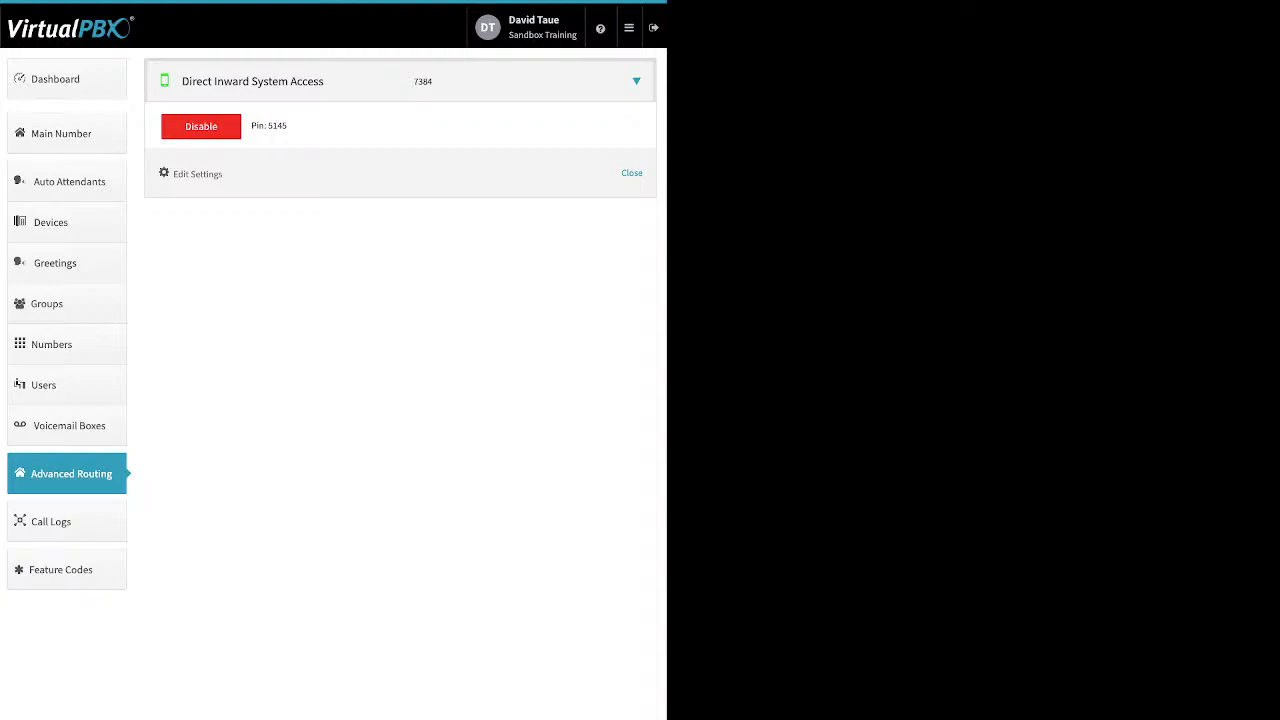
Step: Disable Direct Inward System Access
click(201, 126)
click(414, 162)
Step: Open today's Call Logs and examine the legs and hangup causes of the inbound call at 10:34:10
click(51, 521)
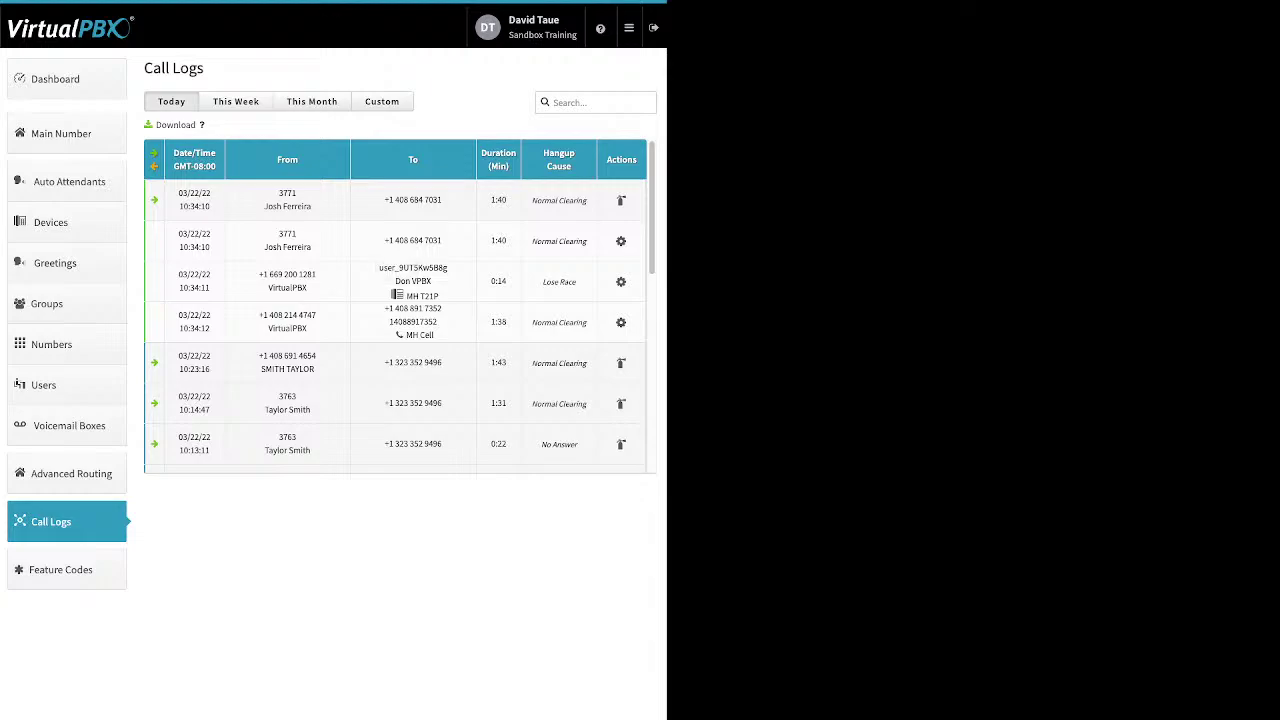
triple_click(559, 282)
click(400, 335)
drag(586, 322, 531, 322)
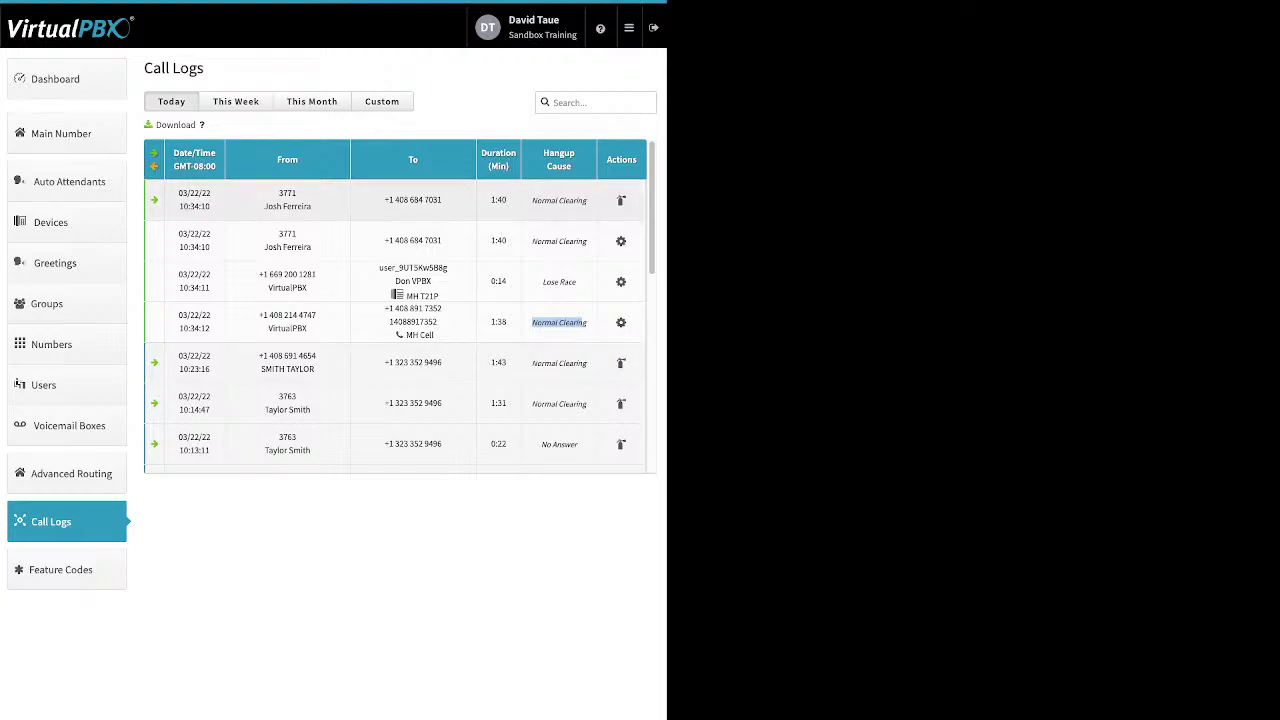
Step: Expand the outbound call logged at 08:45:47, examine its legs and calling device, and collapse it
scroll(400, 306, down, 10)
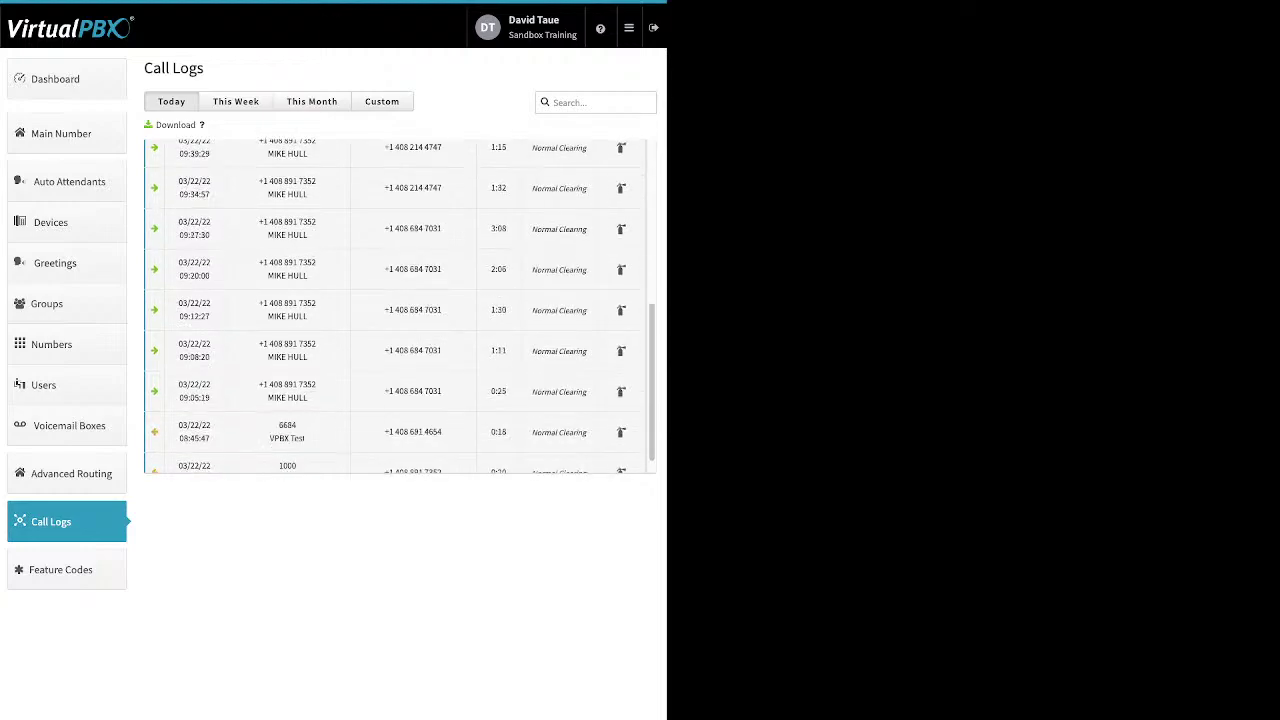
scroll(400, 306, down, 1)
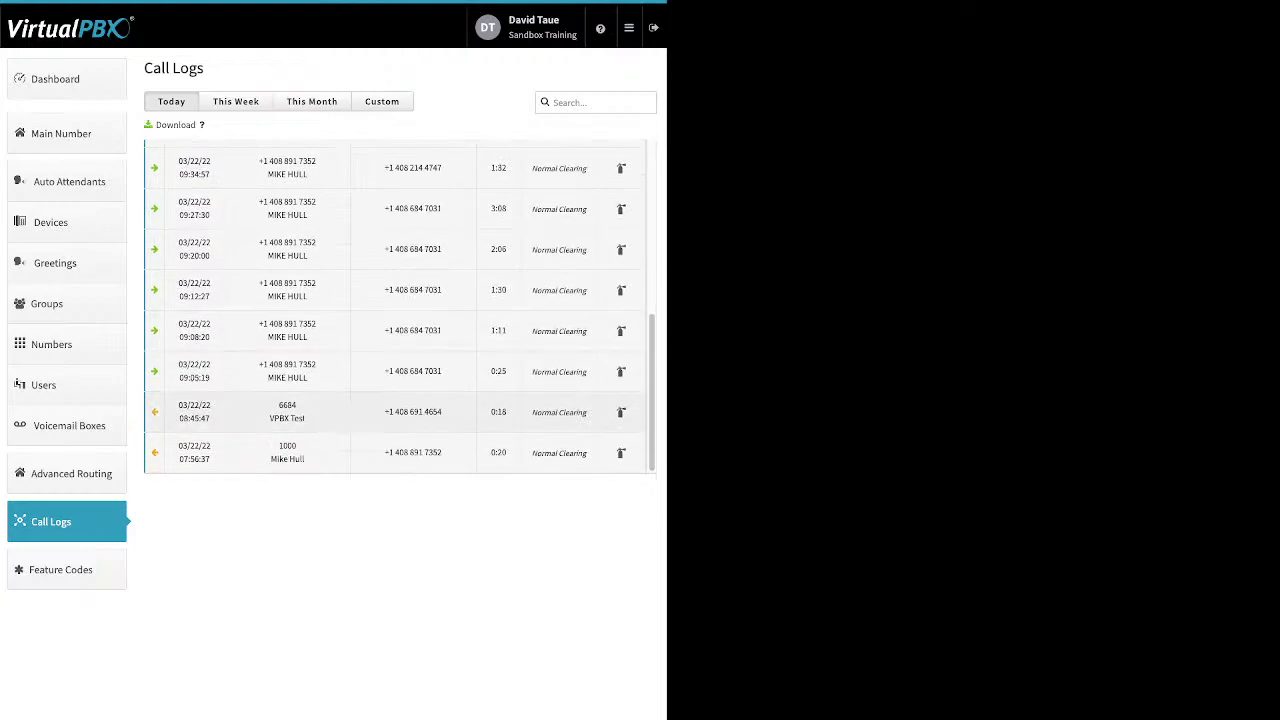
click(400, 412)
scroll(400, 371, down, 2)
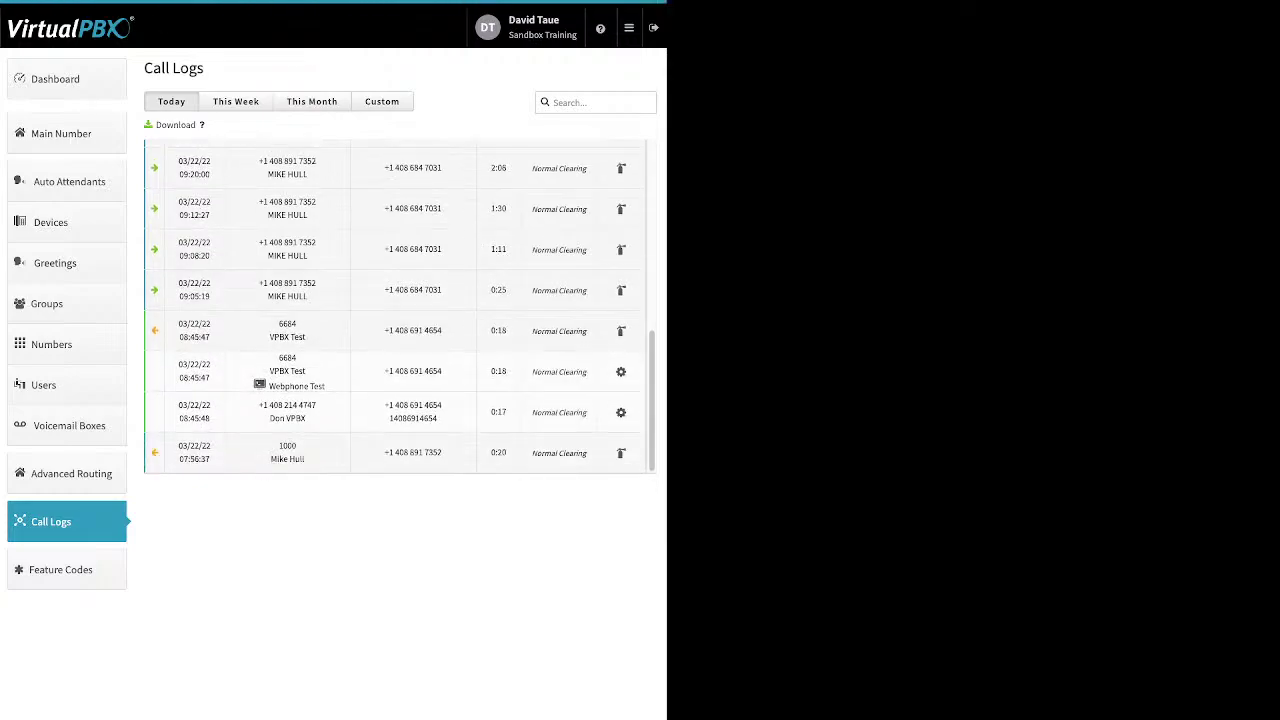
drag(326, 385, 290, 385)
click(400, 330)
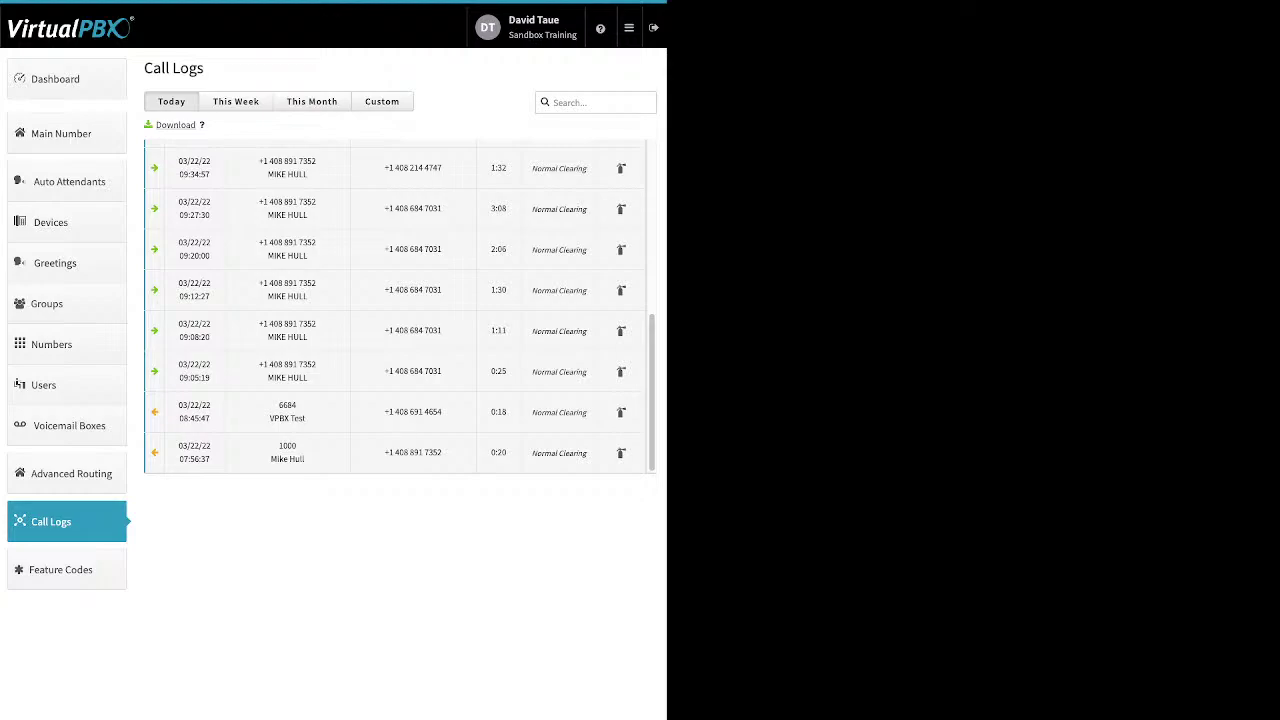
Step: View the call logs for This Week, This Month and the Custom range, and check the start date calendar without changing the date
click(236, 101)
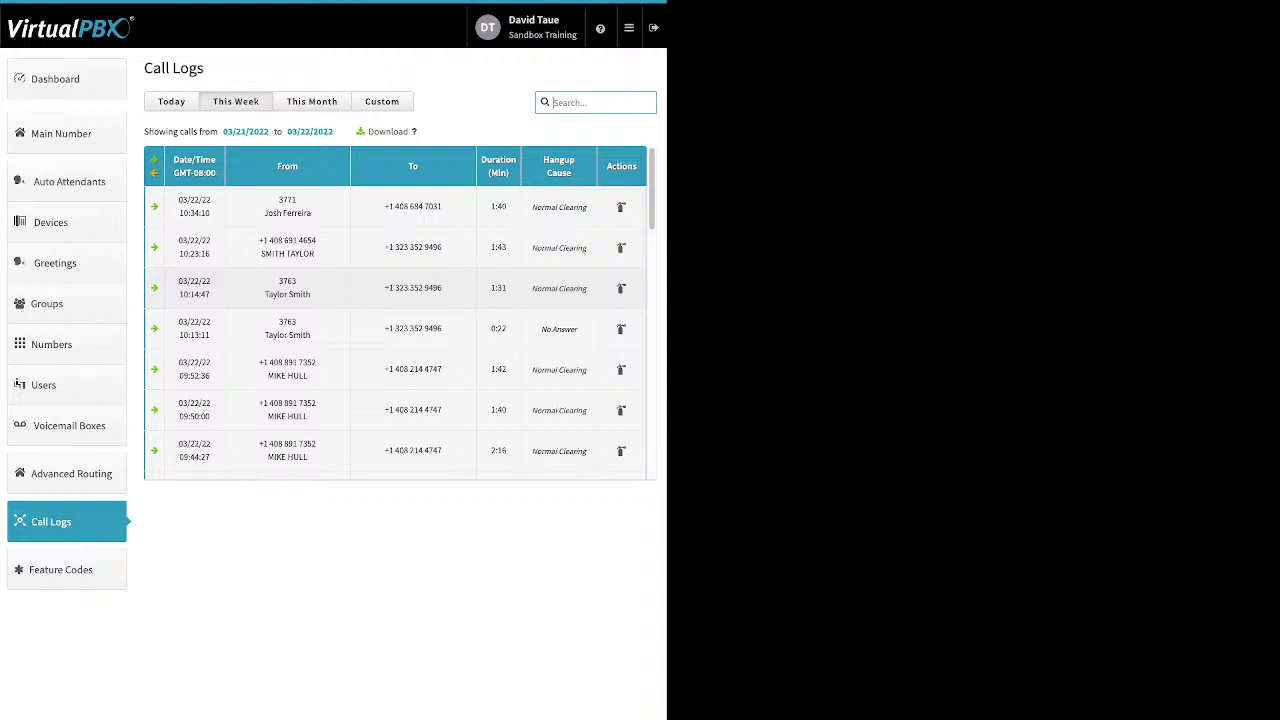
click(312, 101)
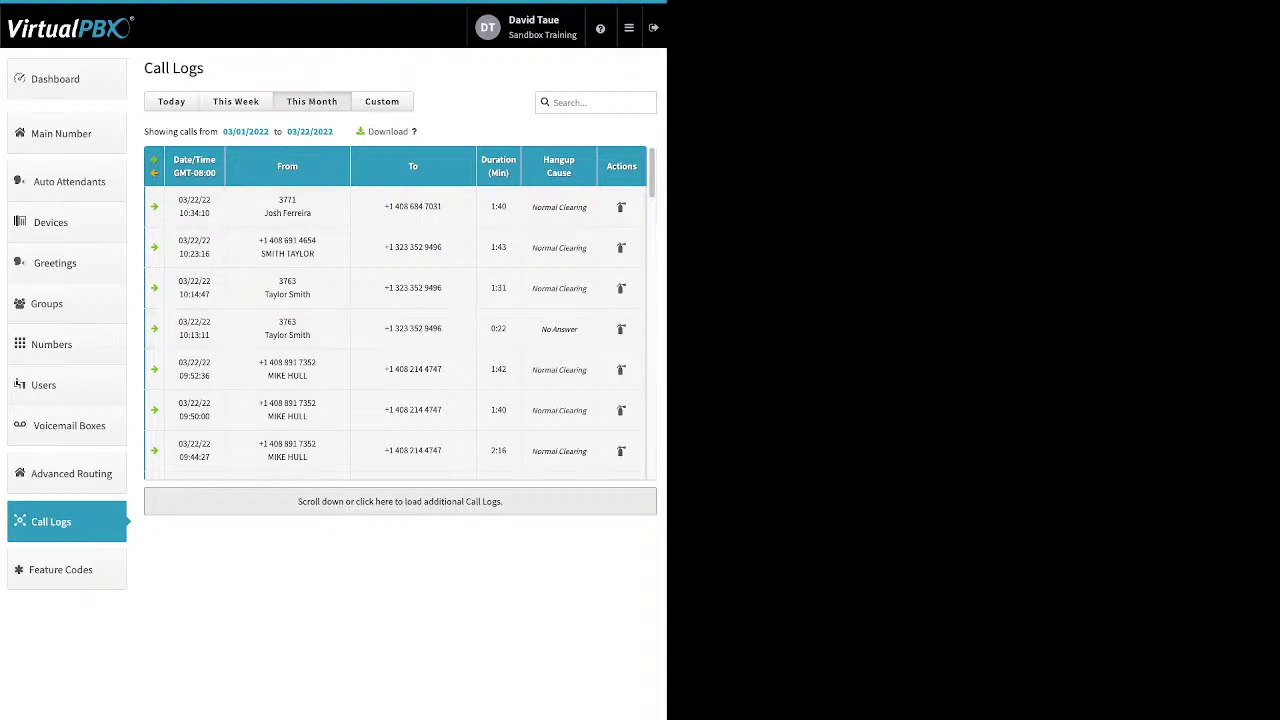
click(381, 101)
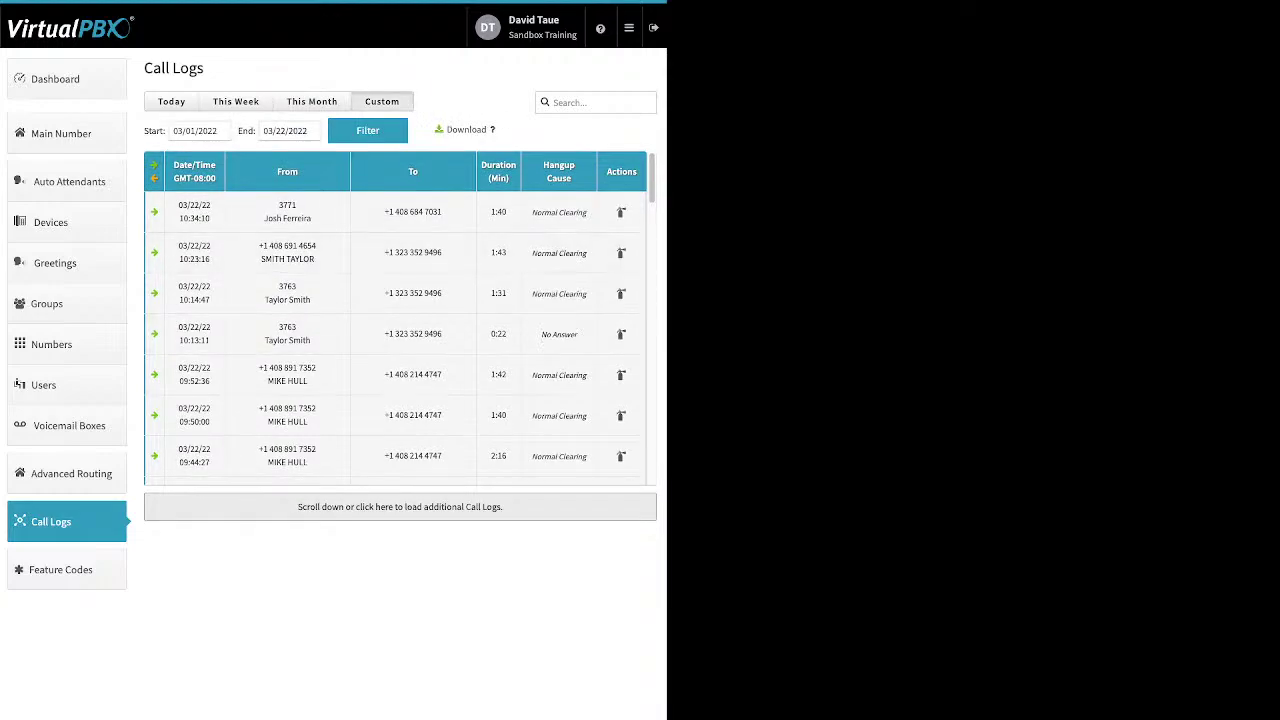
click(196, 130)
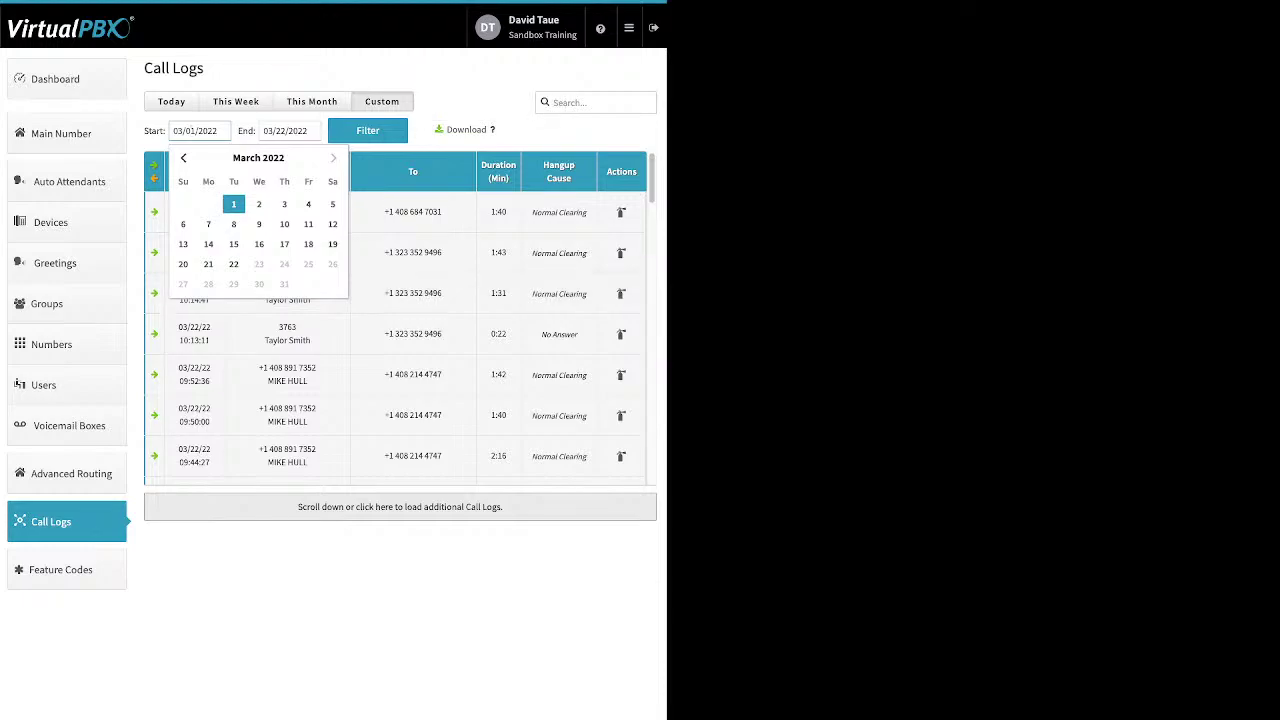
key(Escape)
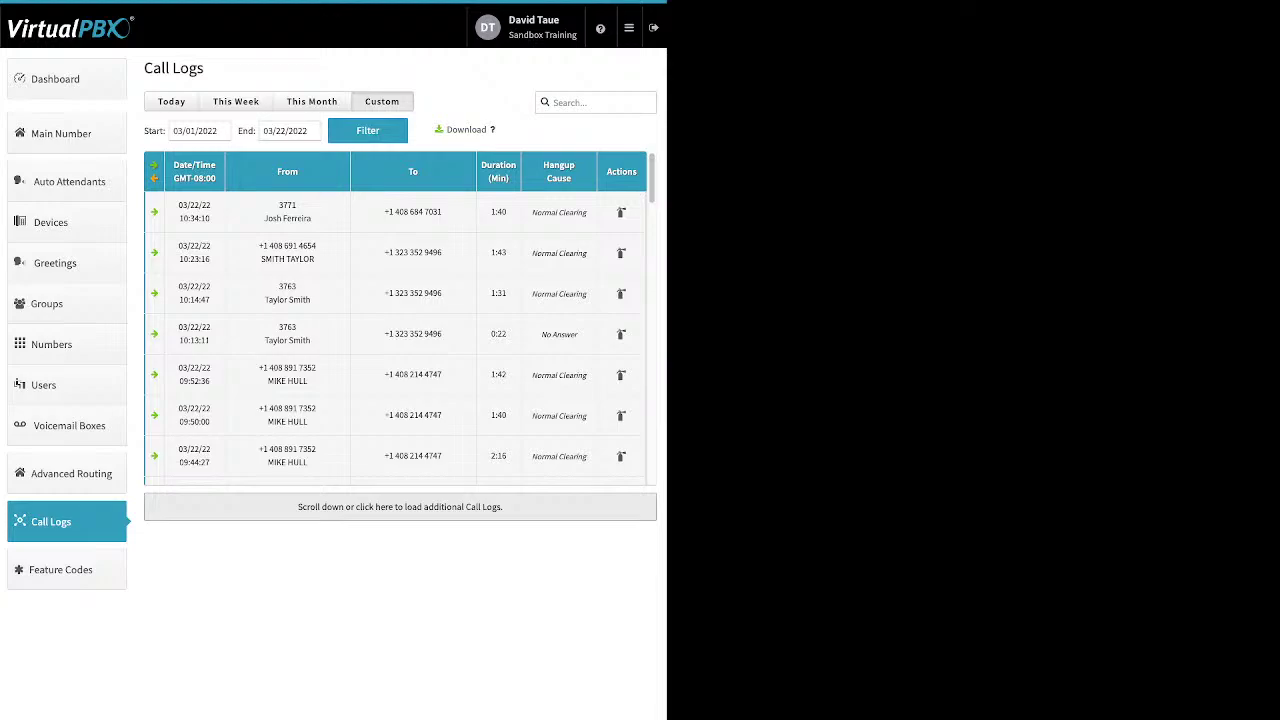
Step: View the available Feature Codes, and open Blacklists at the form for creating a new blacklist
click(60, 569)
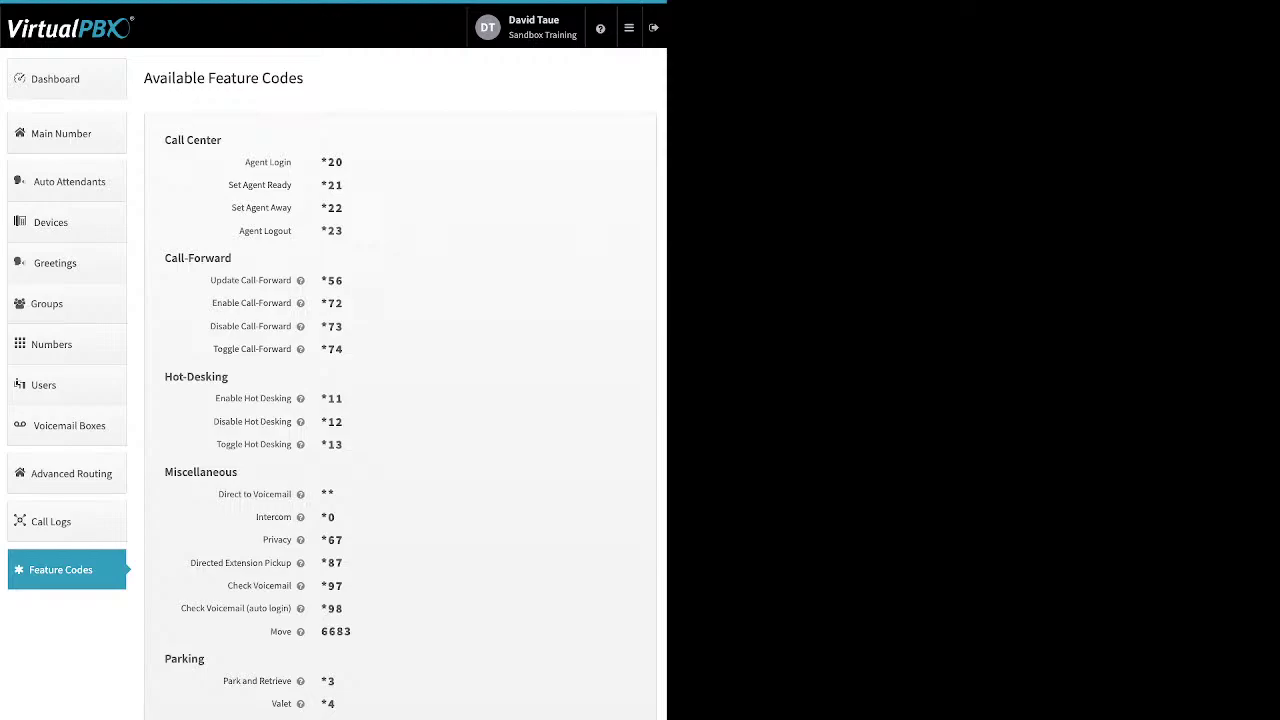
click(629, 28)
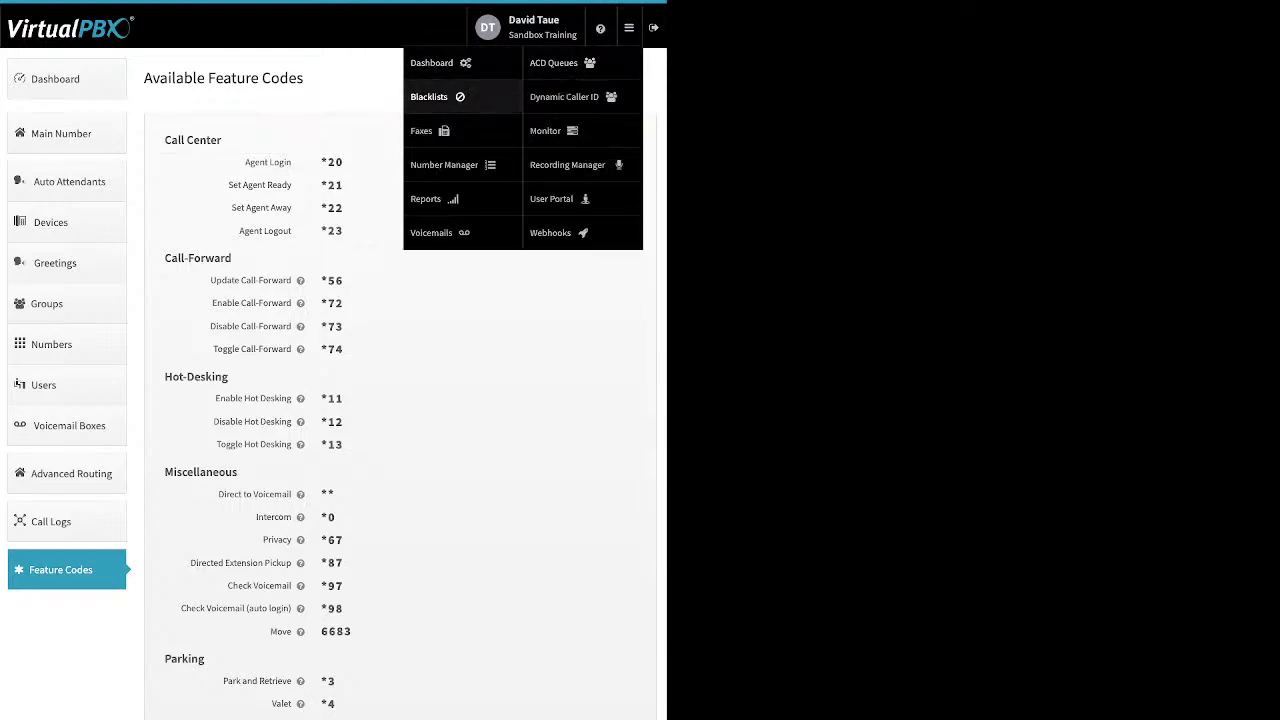
click(429, 96)
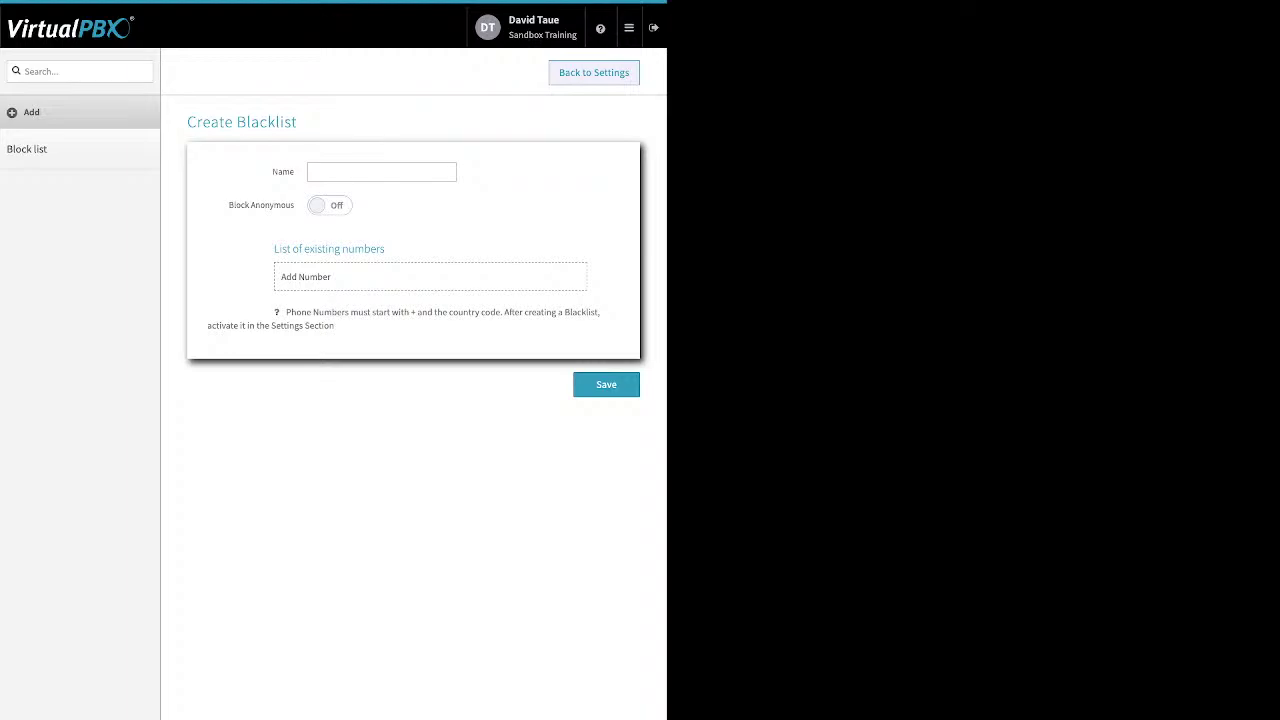
Step: Examine the Name and Block Anonymous fields in the new blacklist form, turning Block Anonymous on and back off
drag(272, 172, 295, 172)
drag(228, 205, 294, 205)
click(330, 205)
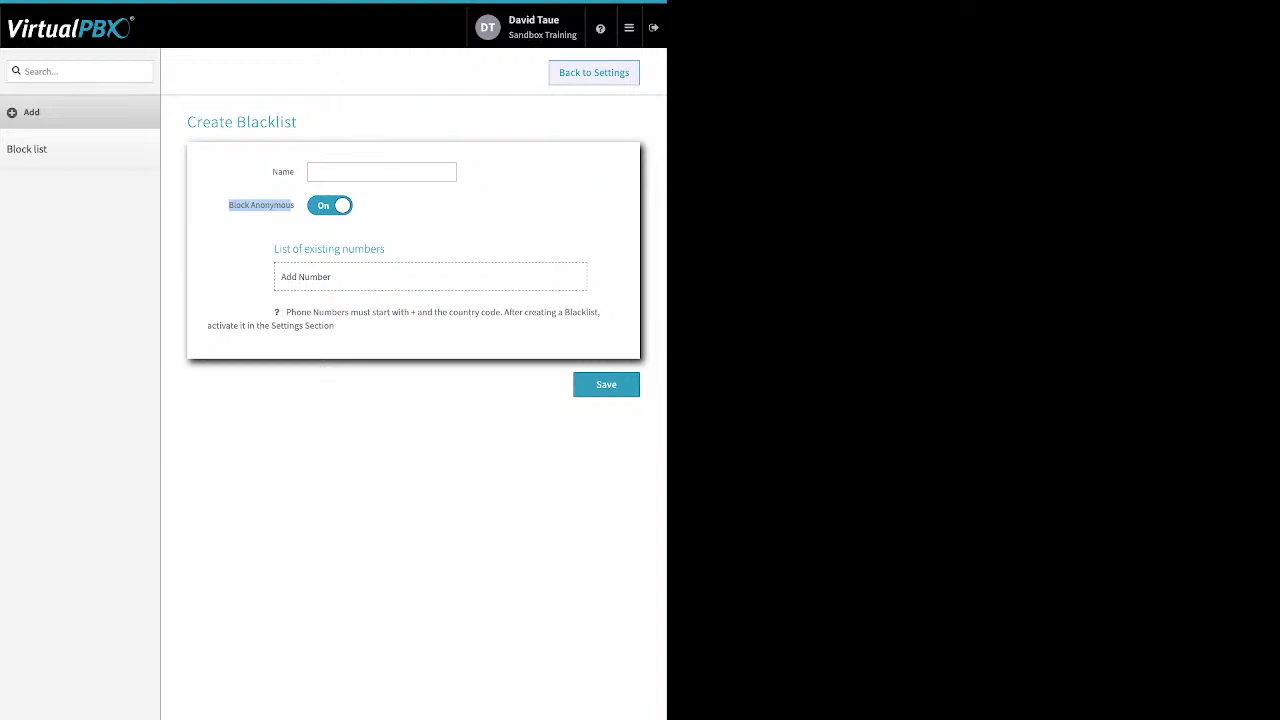
click(330, 205)
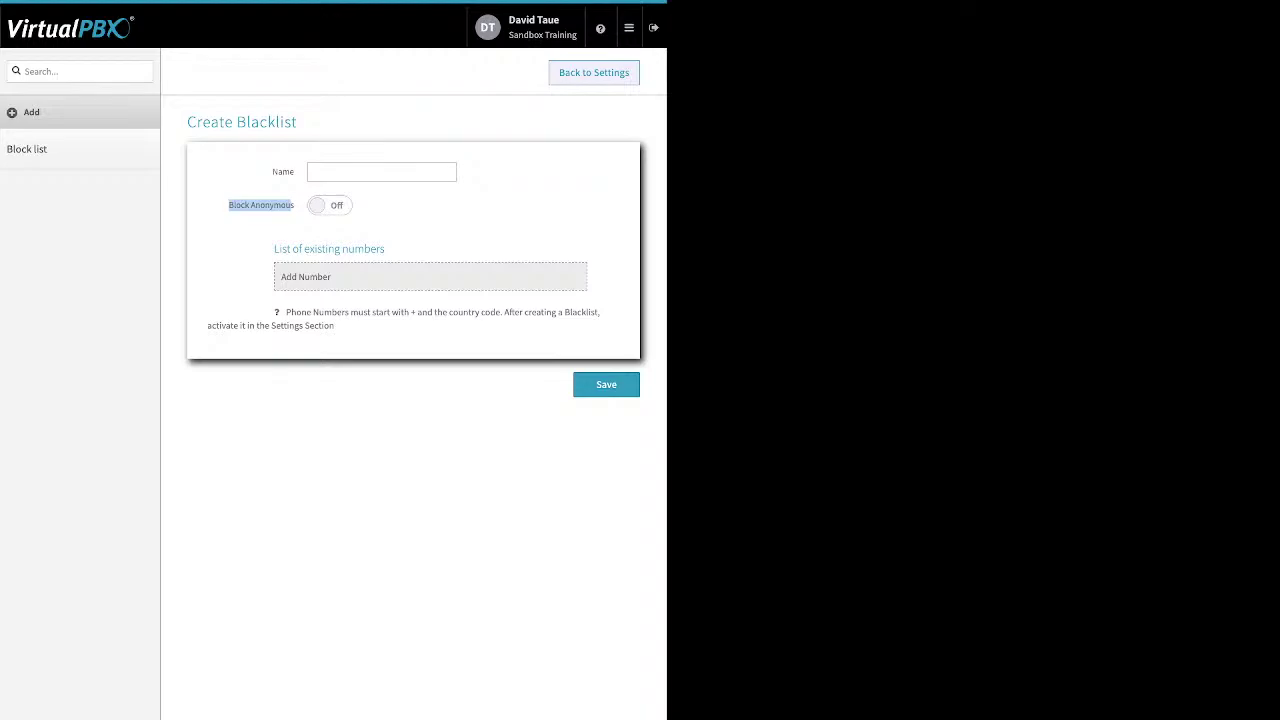
Step: Check the blacklist's Add Number field, return to Blacklist Settings and update them with Block list selected
click(305, 277)
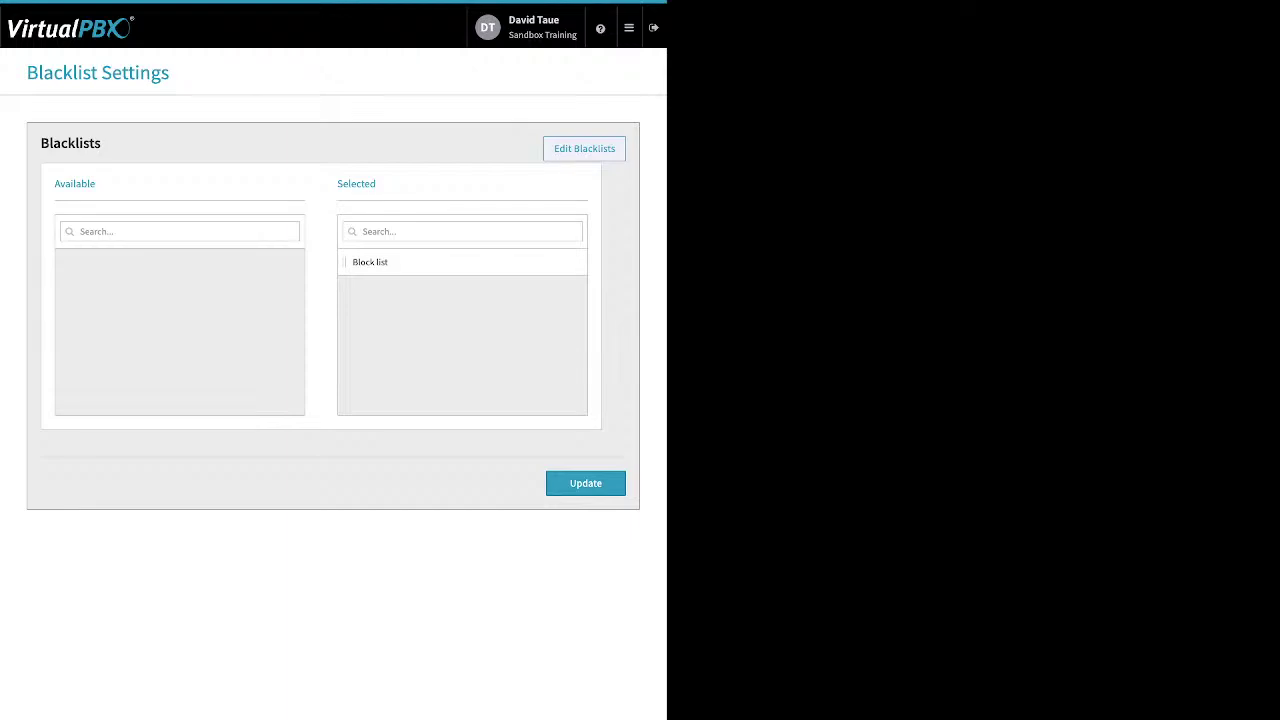
drag(377, 184, 337, 184)
click(586, 483)
Step: Open Faxes and view the inbound faxes of Sandbox Training's Main Faxbox
click(628, 27)
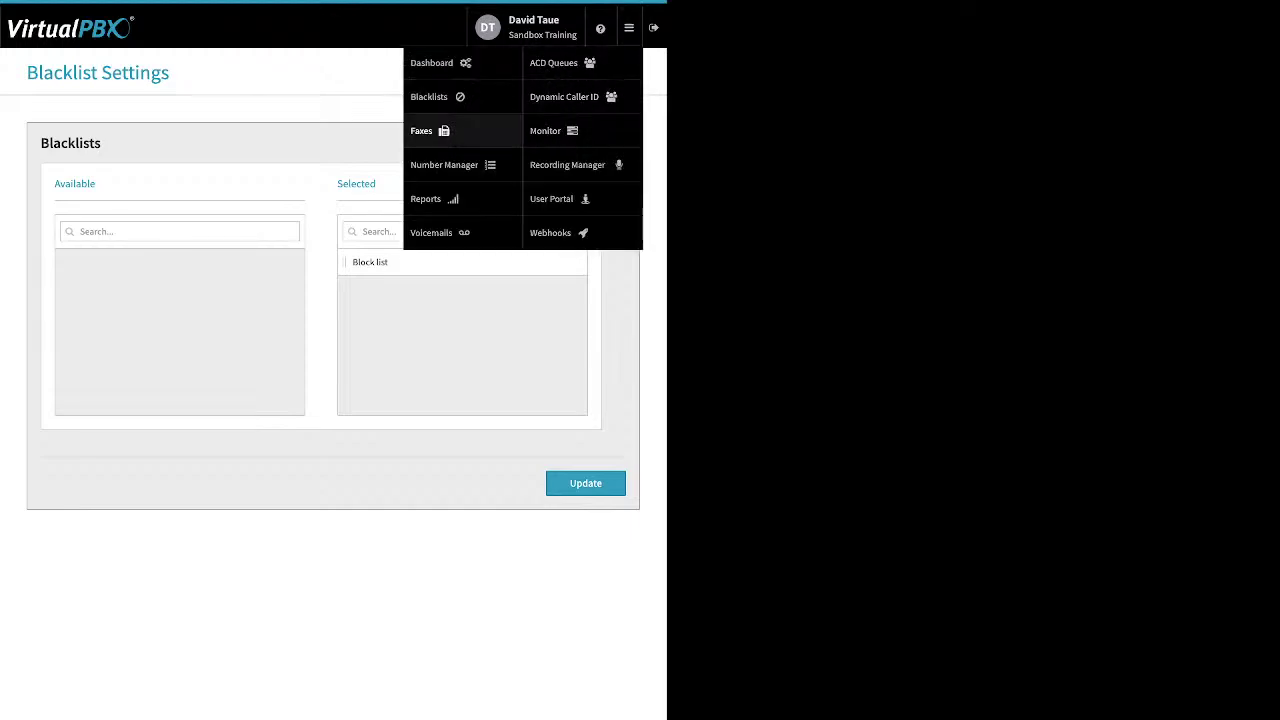
click(430, 131)
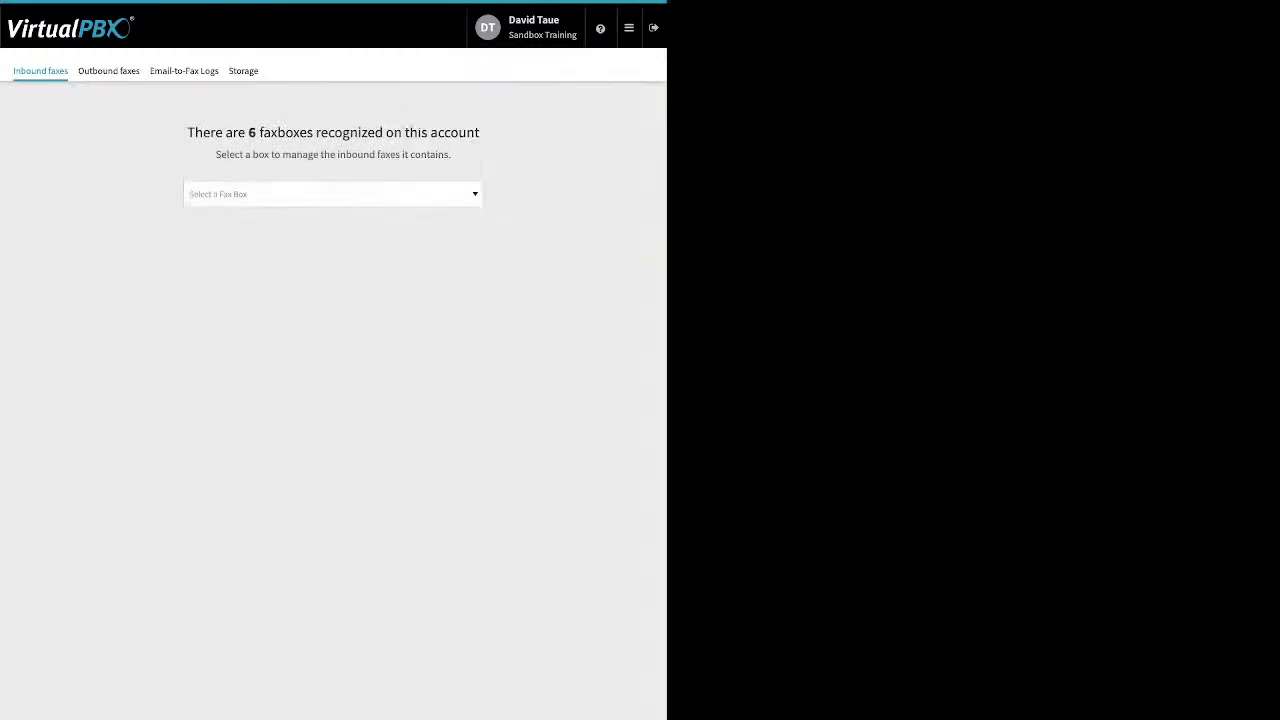
click(333, 194)
click(333, 269)
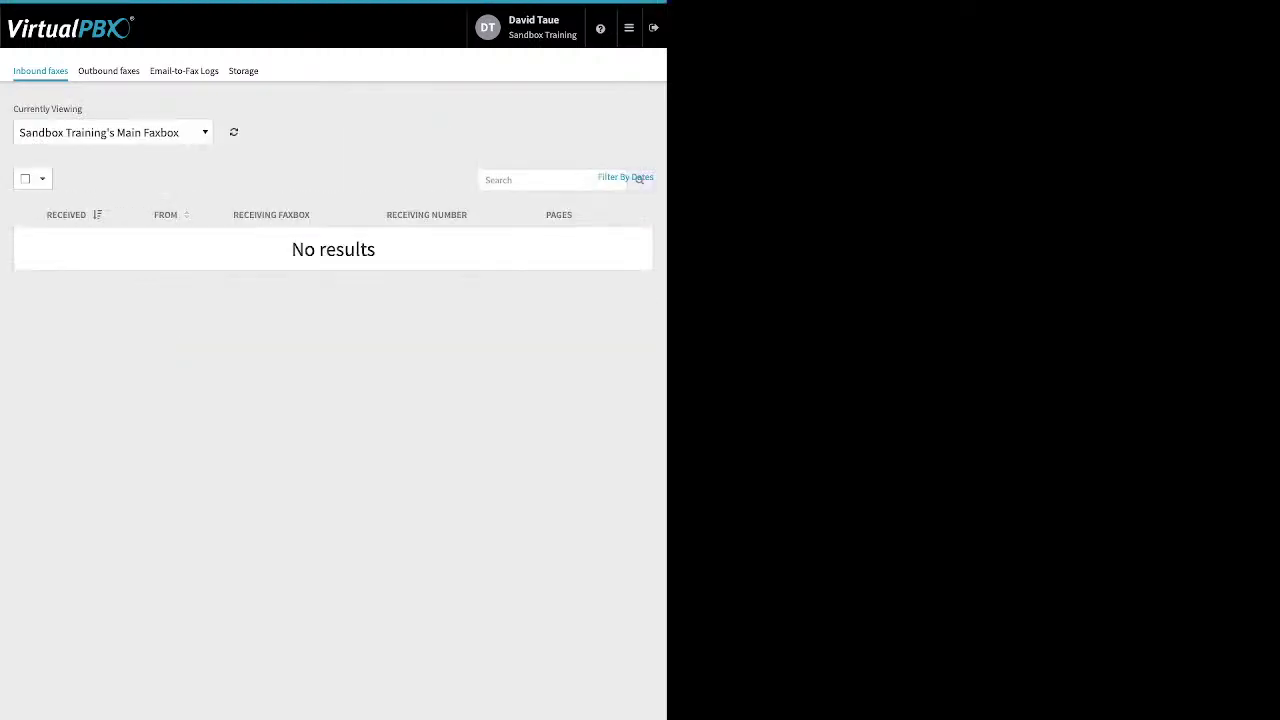
Step: View the inbound faxes of each of the five personal faxboxes, ending with the first faxbox in the list
click(112, 132)
click(60, 174)
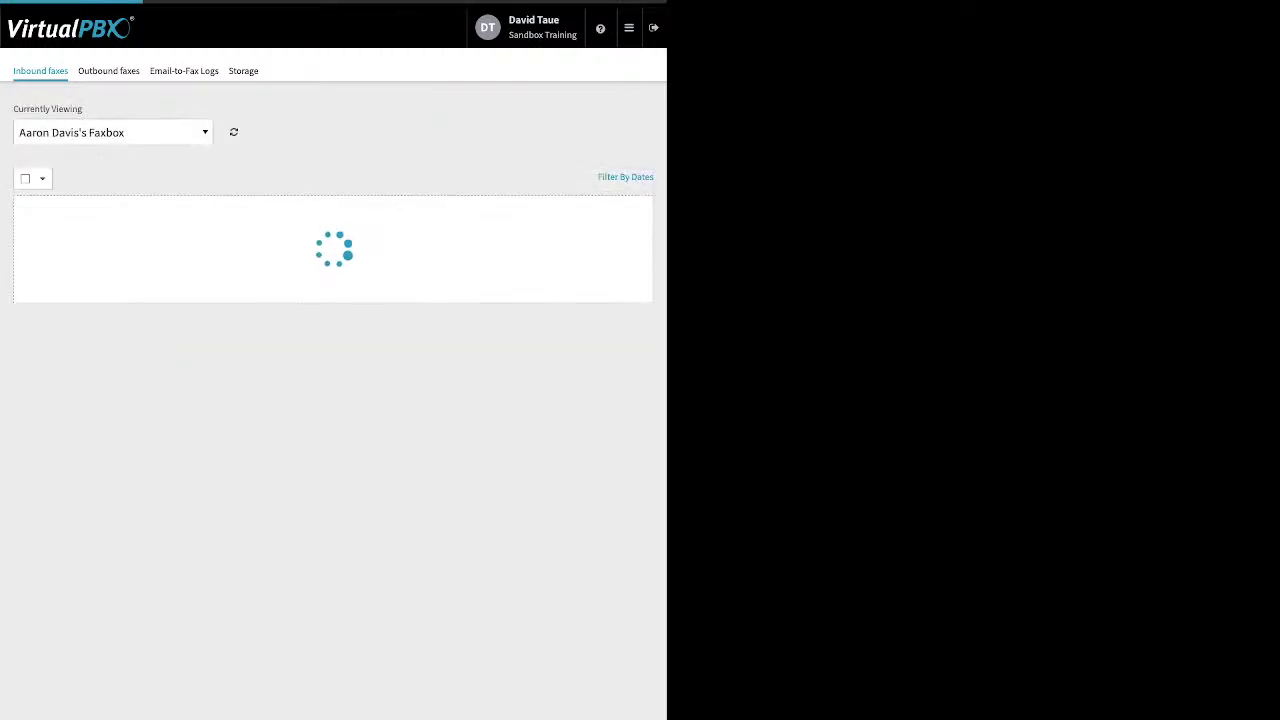
click(112, 132)
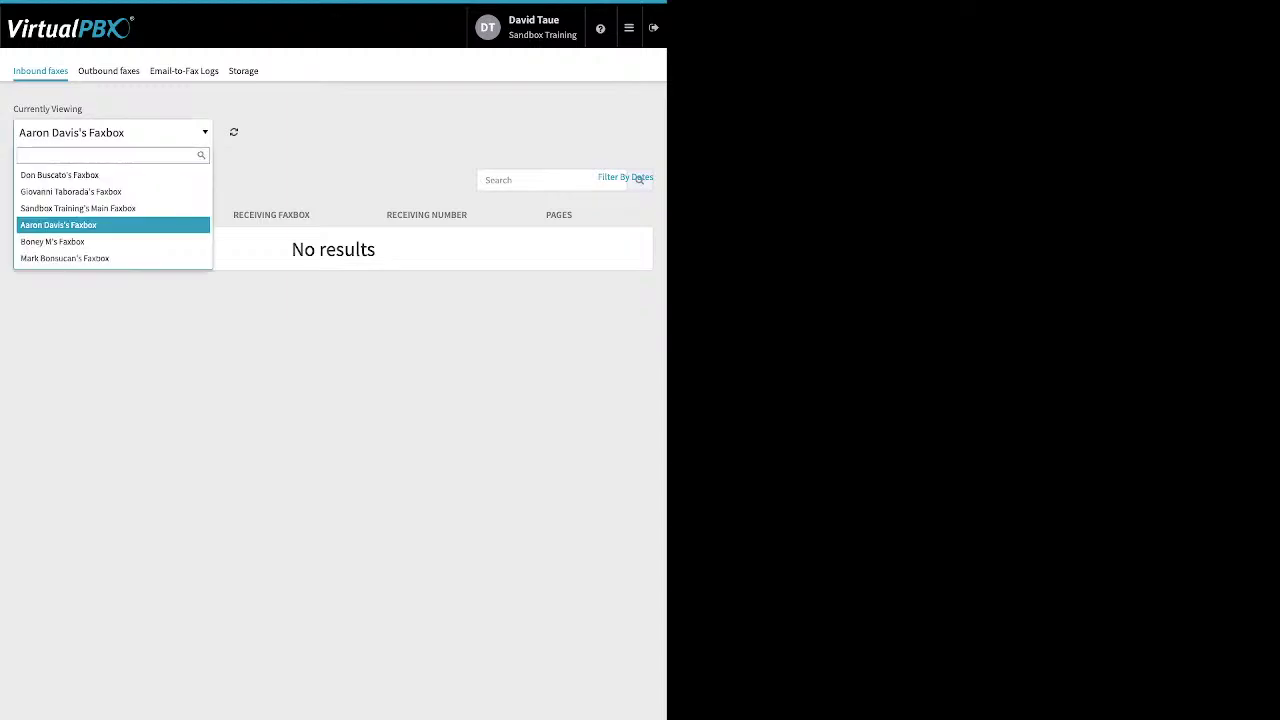
click(65, 258)
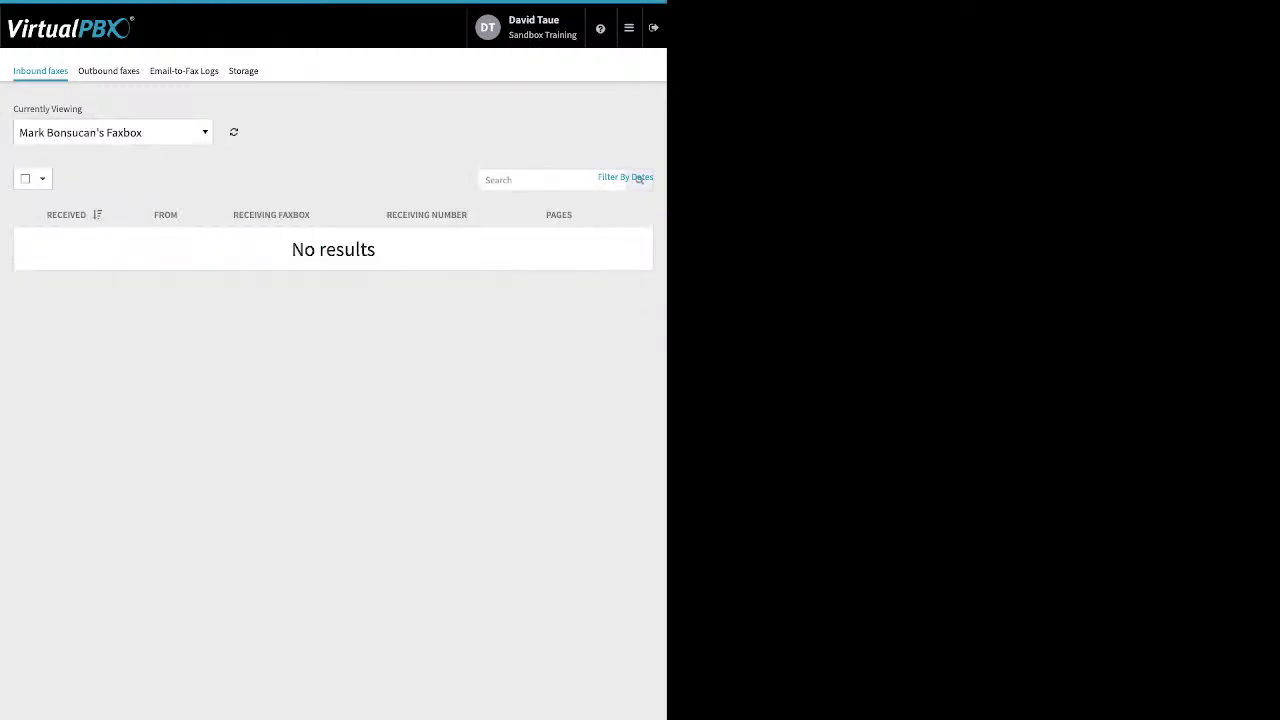
click(112, 132)
click(52, 241)
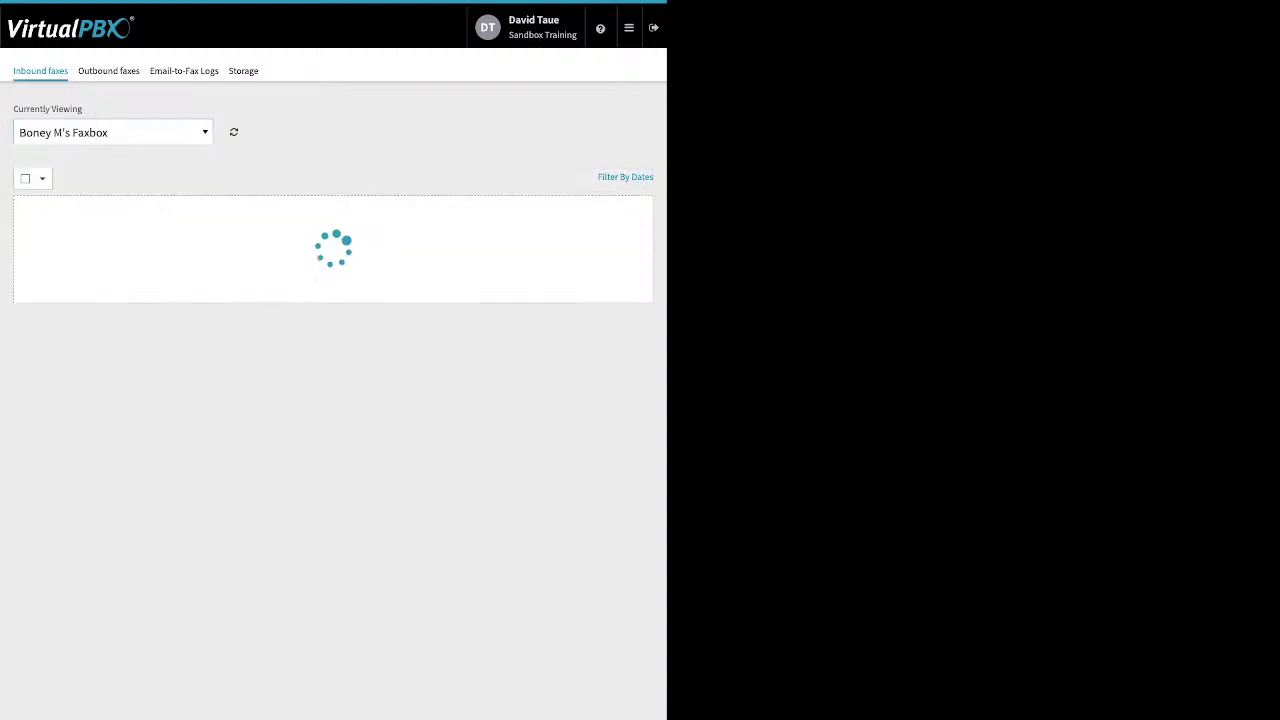
click(112, 132)
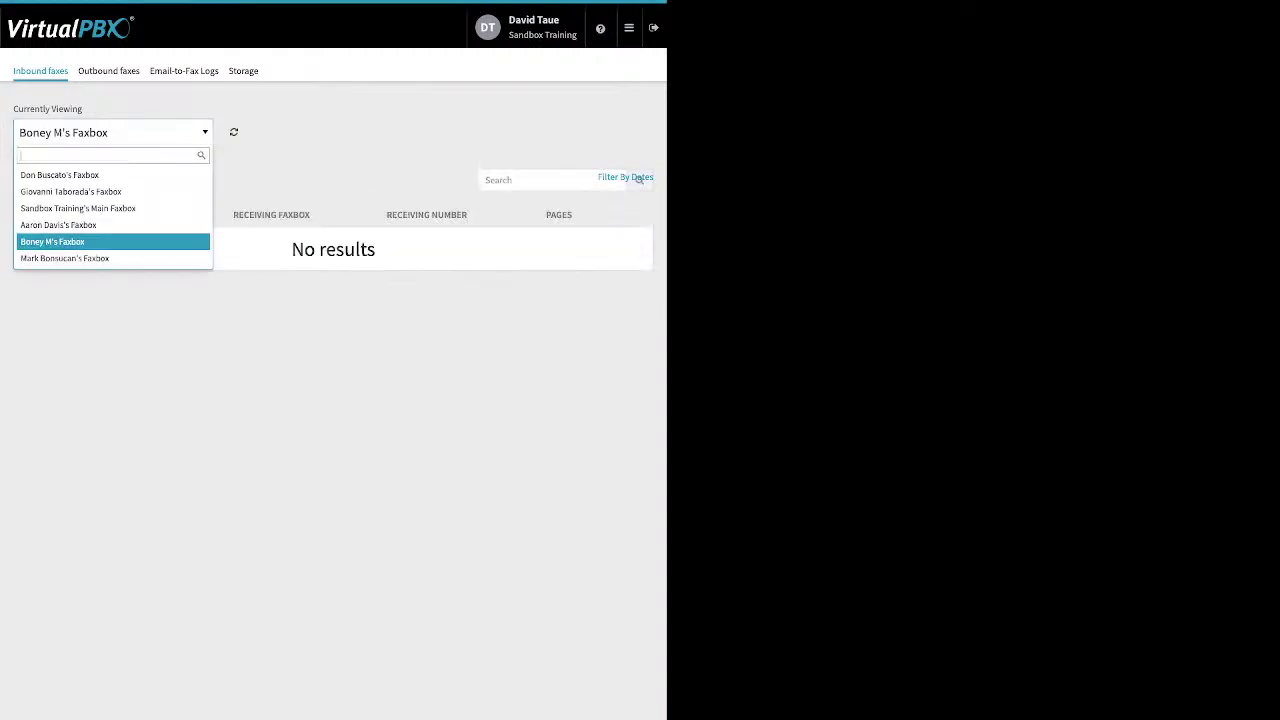
click(70, 191)
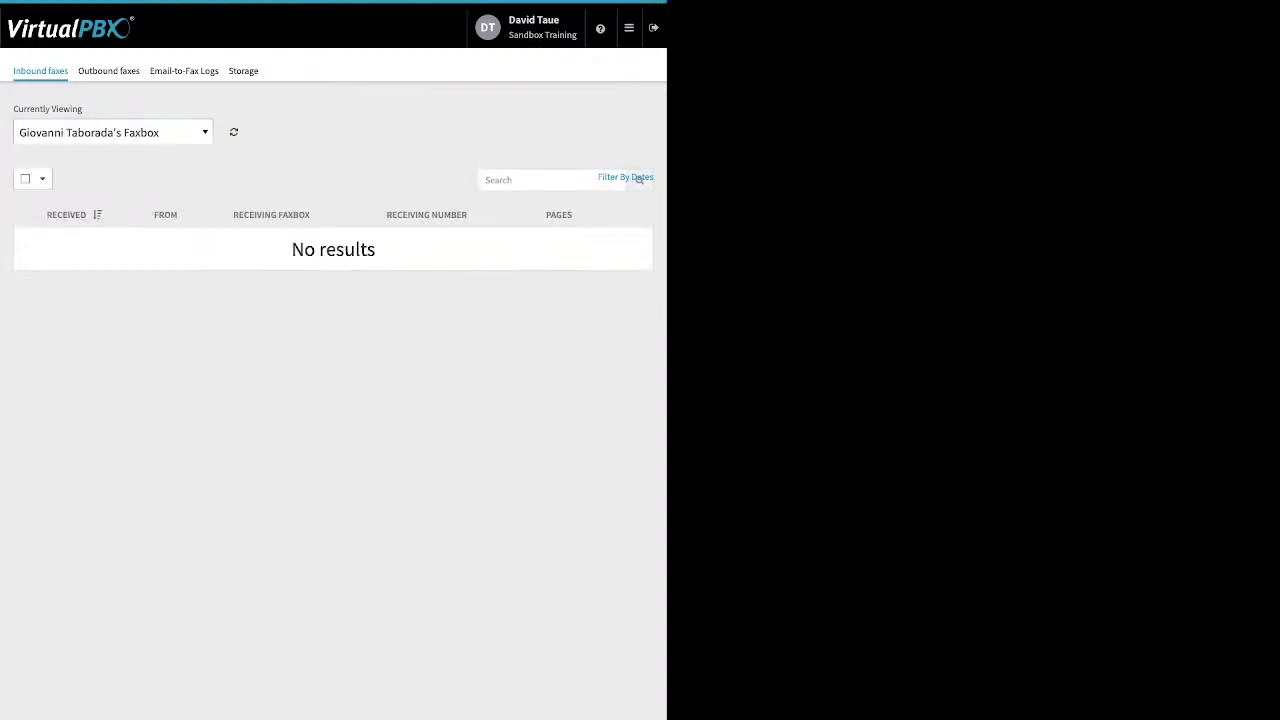
click(112, 132)
click(60, 175)
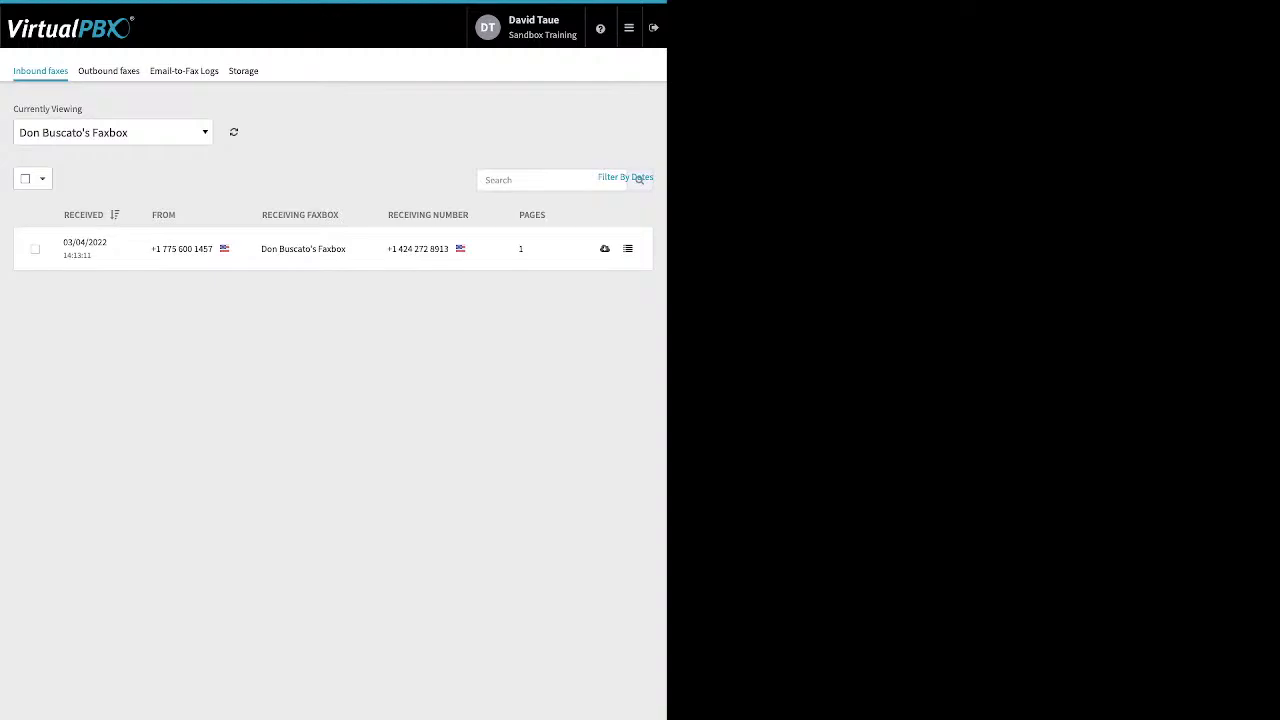
Step: View the outbound faxes of the first personal faxbox, examine the failed fax's details down to its result text, and close them
click(108, 70)
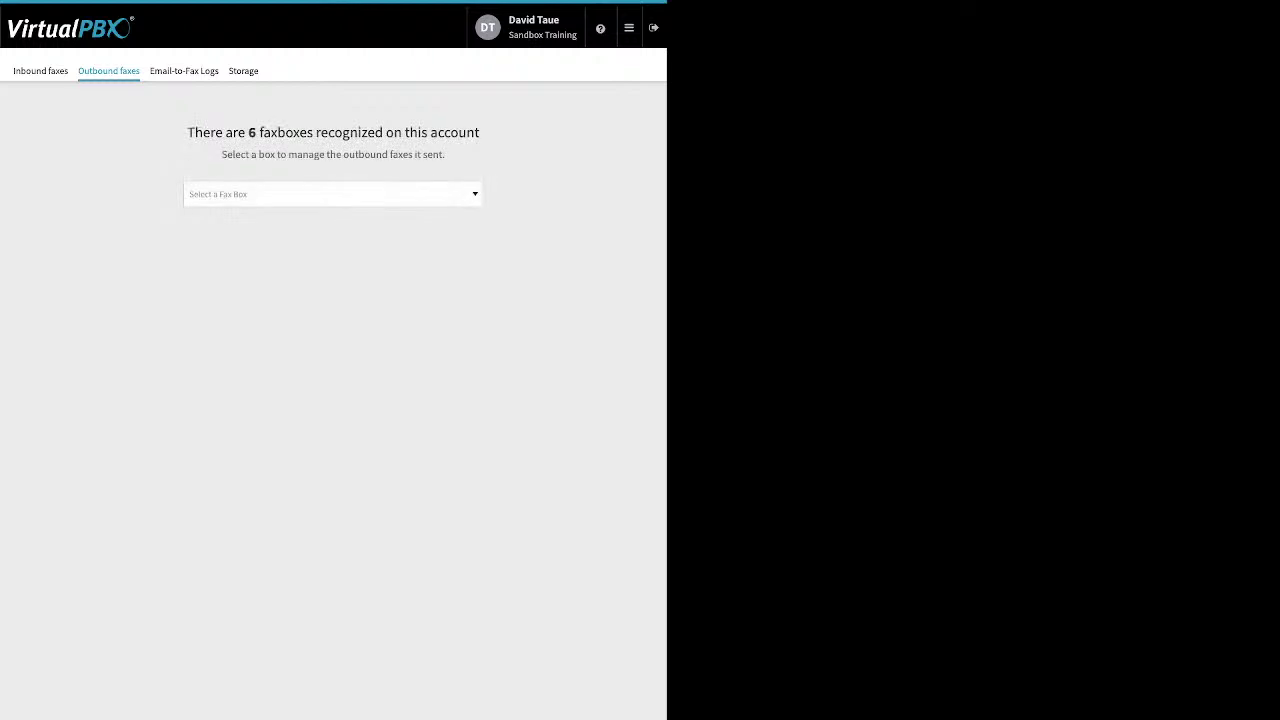
click(330, 194)
key(Return)
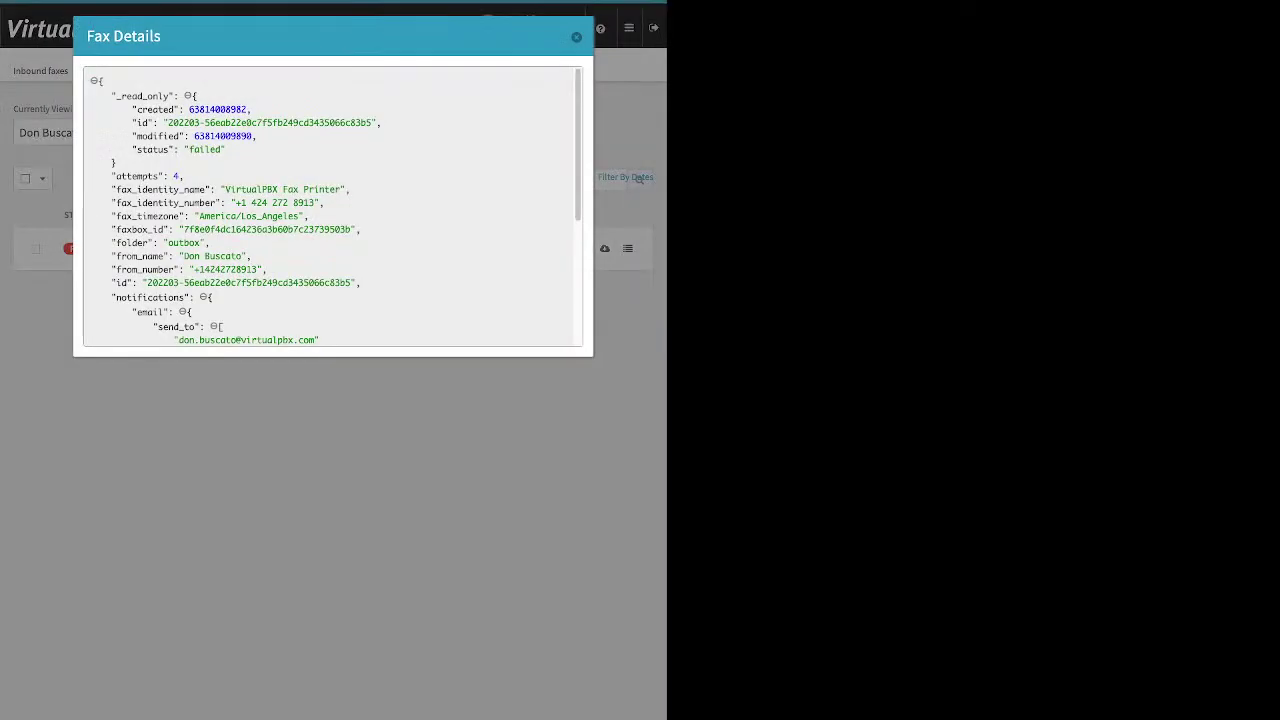
scroll(332, 205, down, 4)
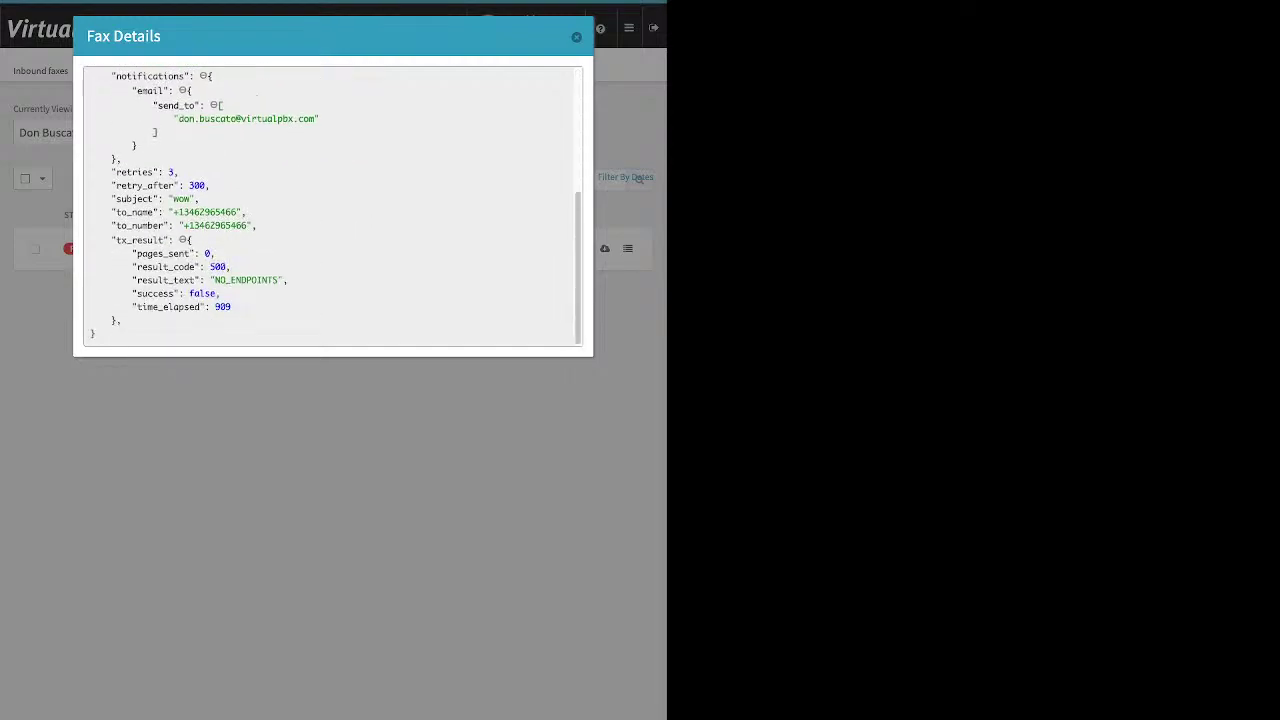
drag(288, 280, 215, 280)
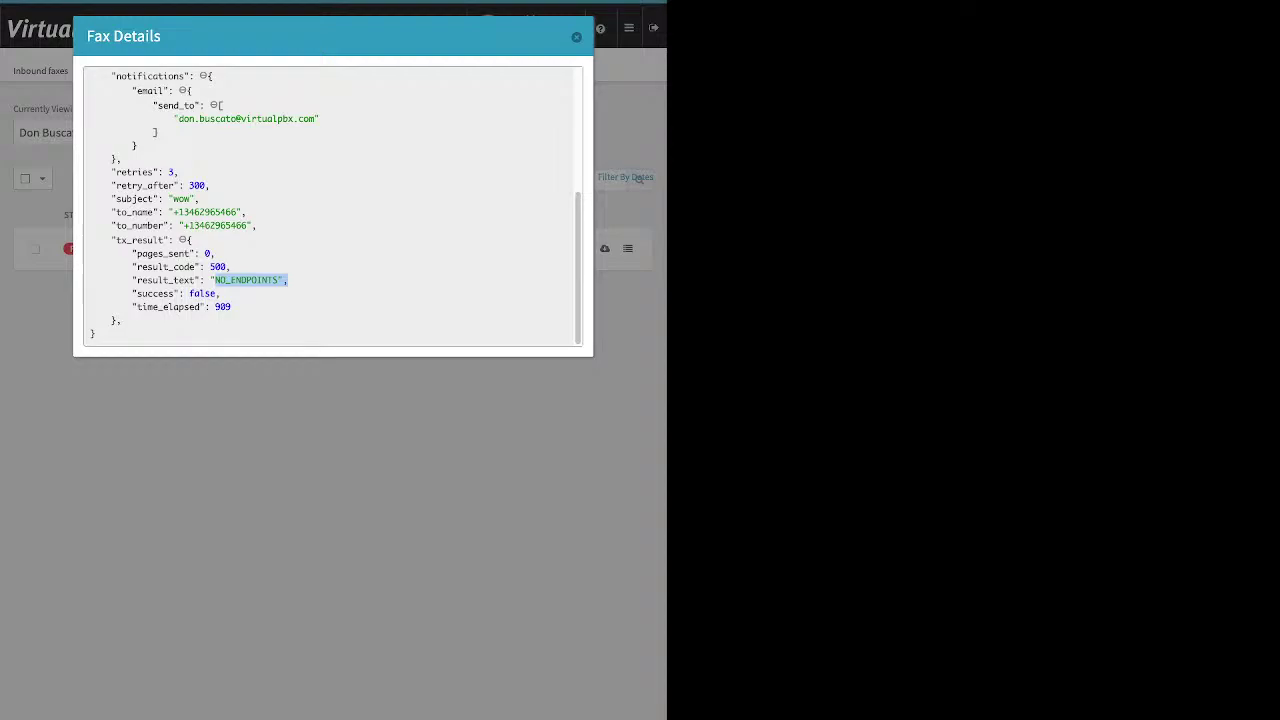
key(Escape)
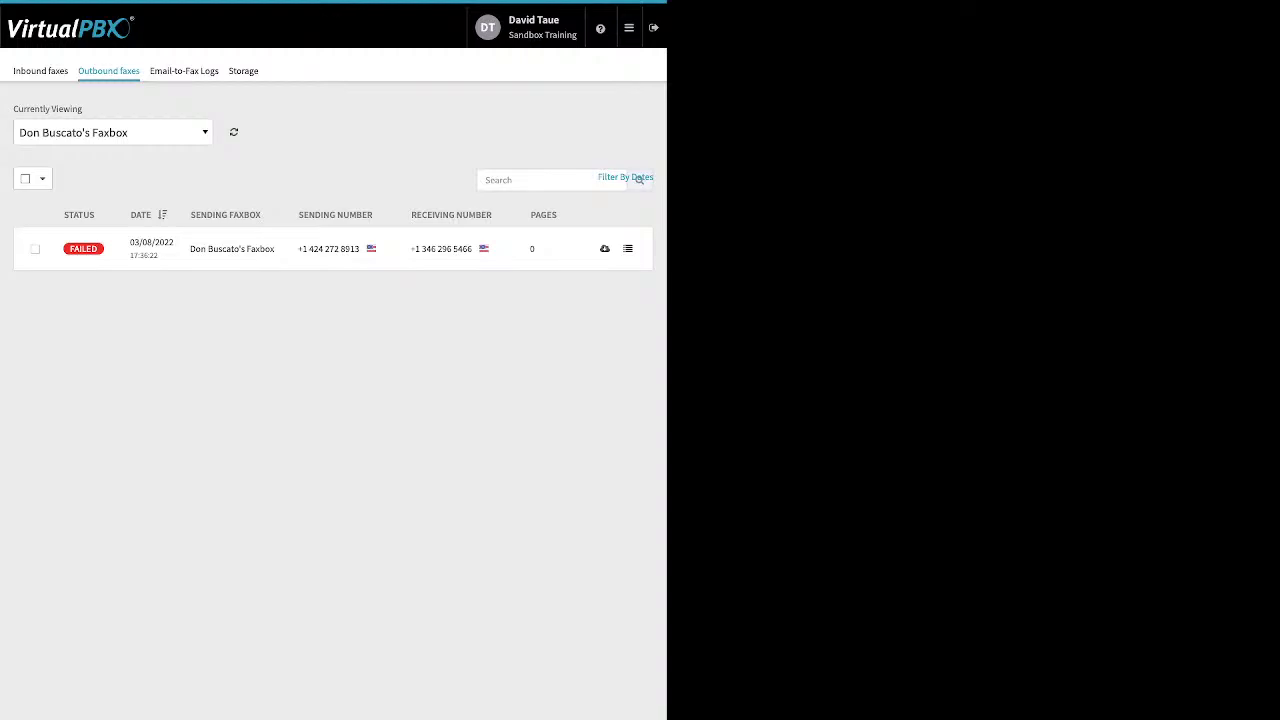
Step: Open the Email-to-Fax Logs and examine the errors in the technical details of the 03/04/2022 13:44:12 and 03/07/2022 10:05:42 entries
click(184, 71)
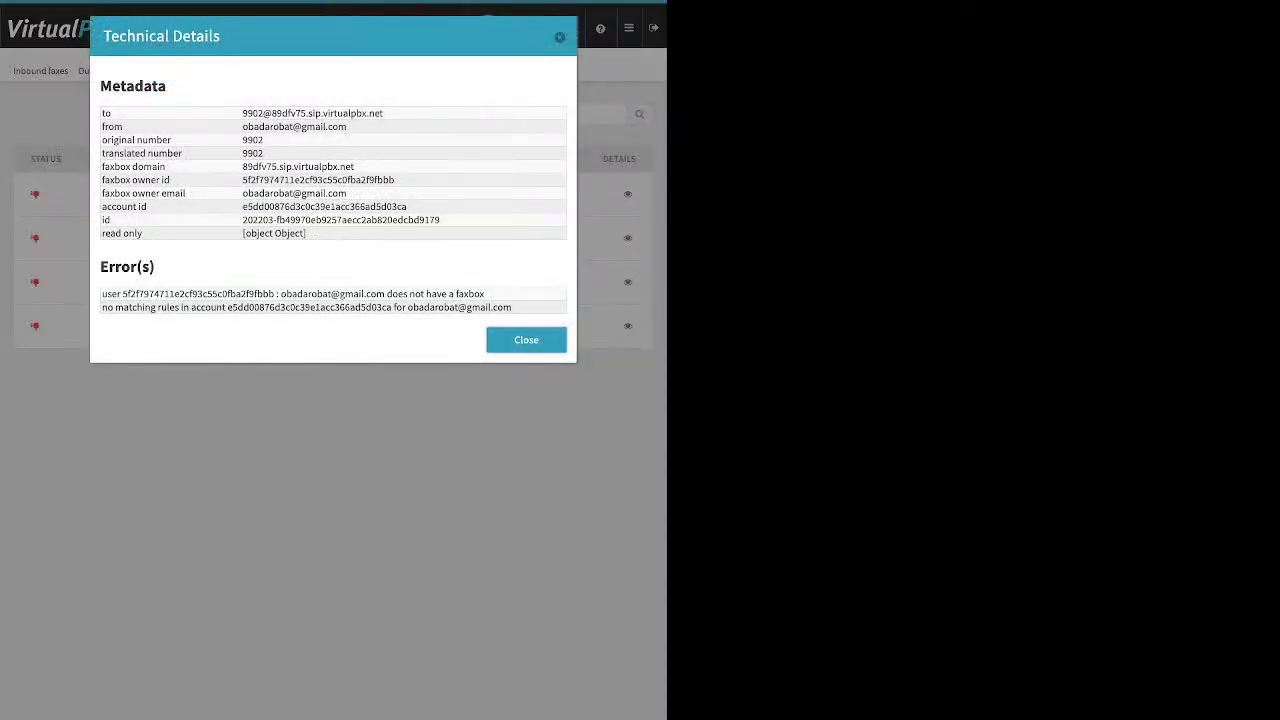
drag(281, 294, 484, 294)
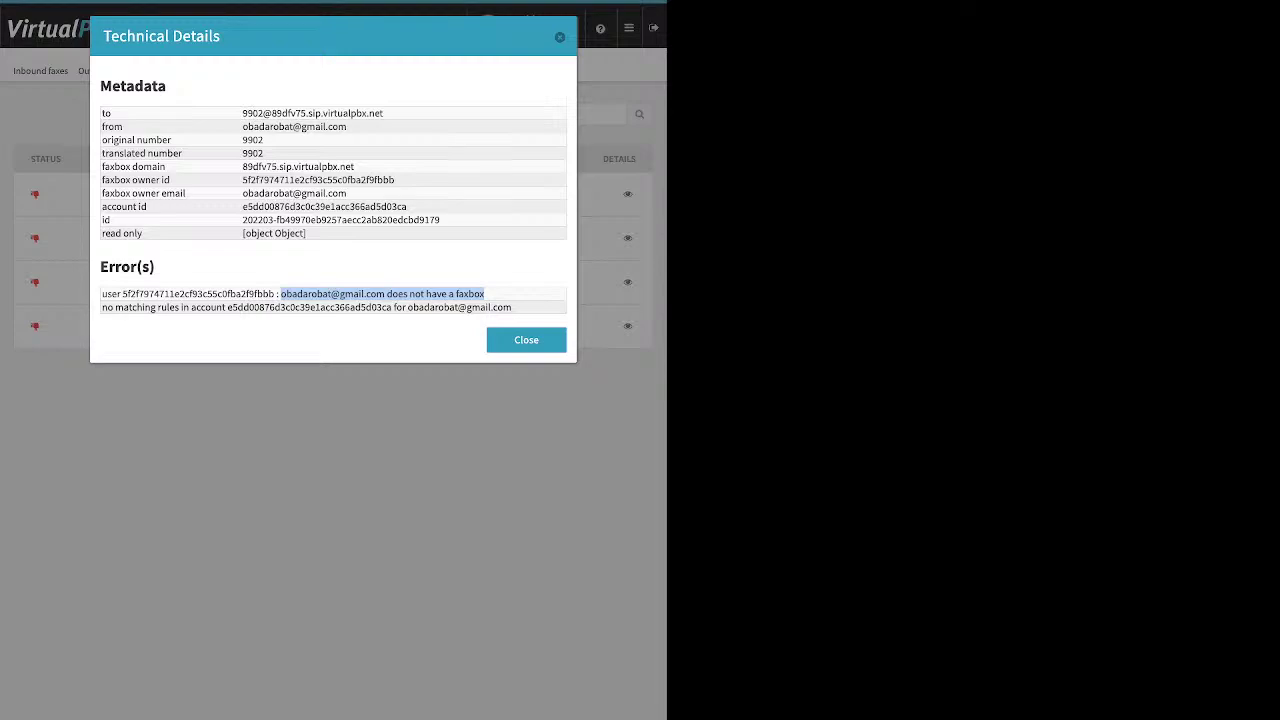
key(Escape)
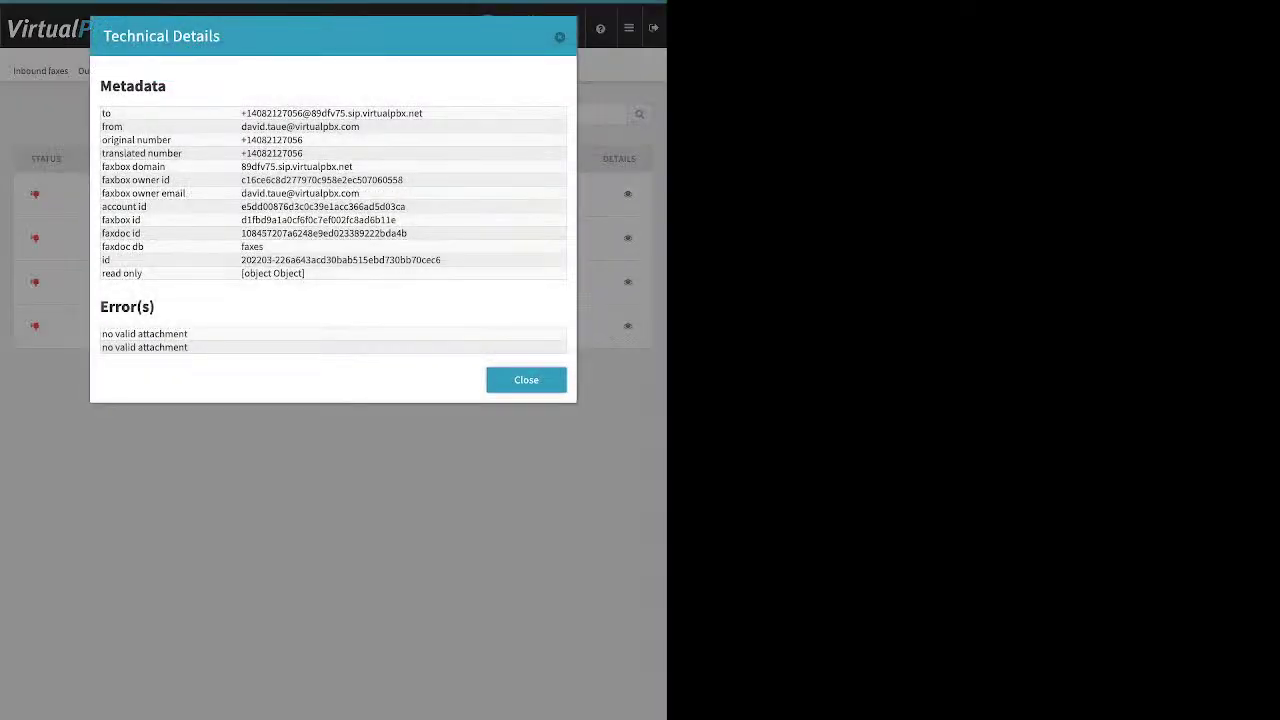
drag(188, 347, 114, 347)
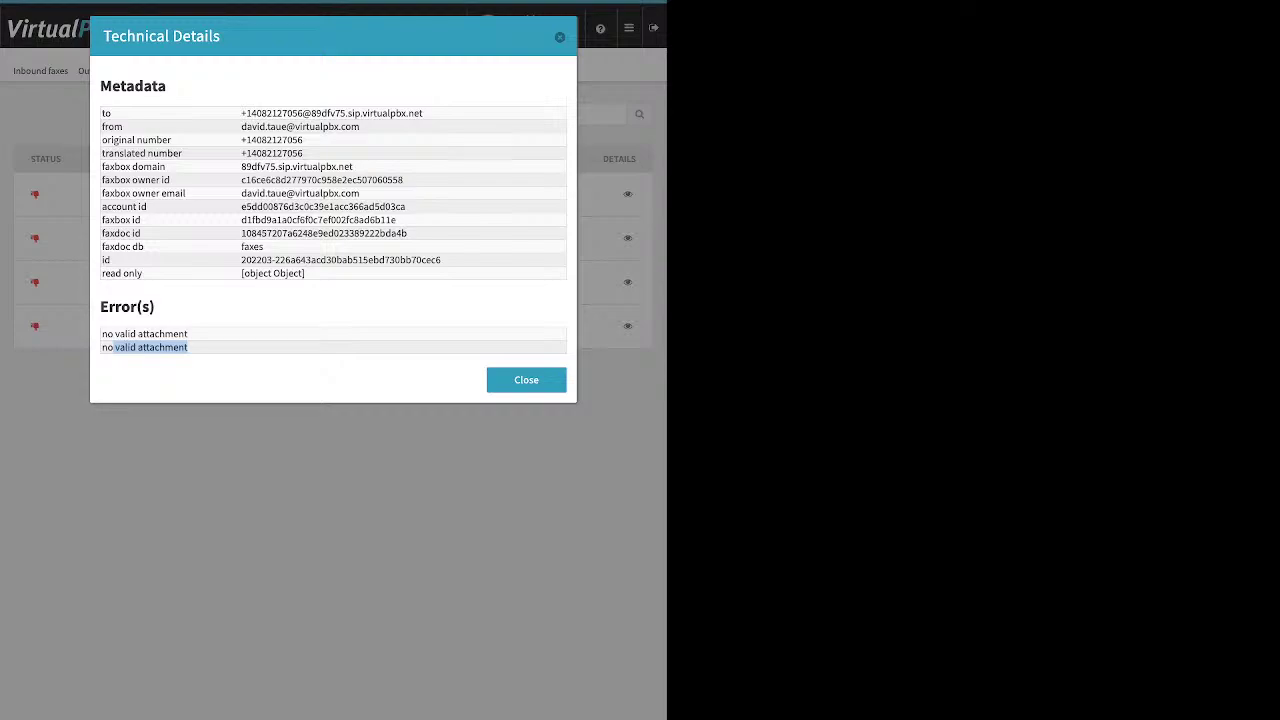
key(Escape)
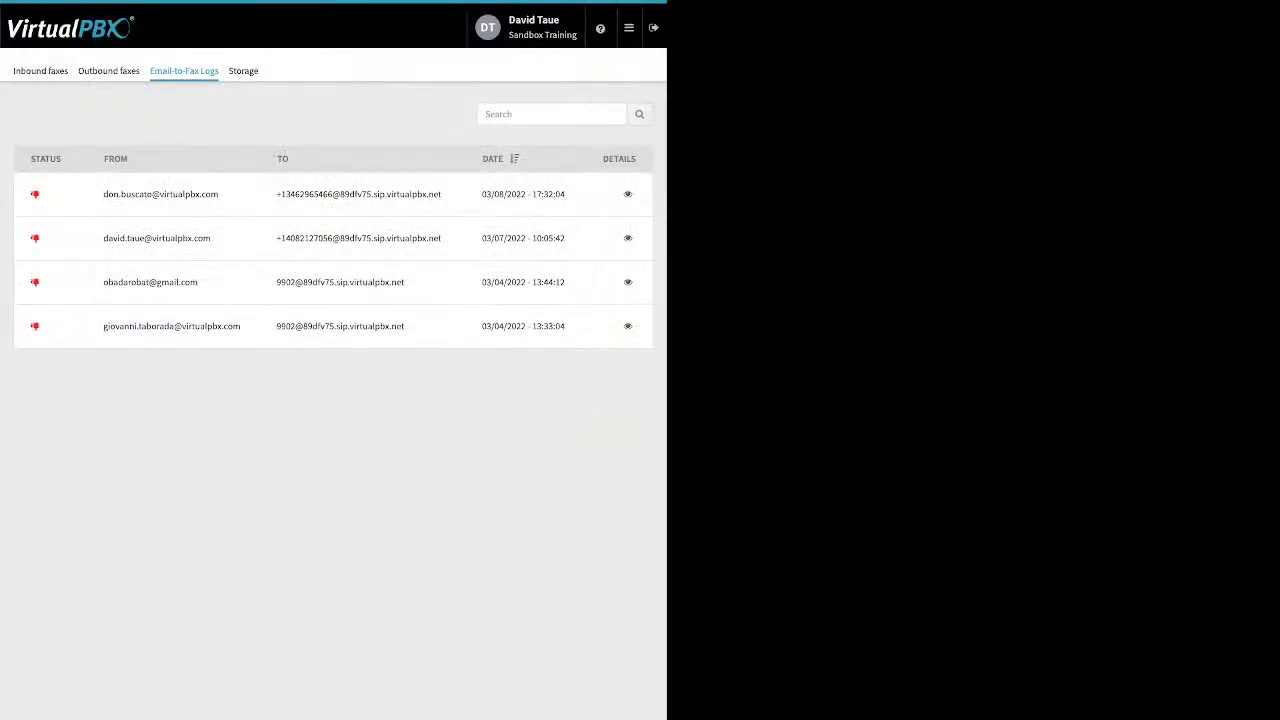
Step: Open the Number Manager and view the account's Spare Numbers
mouse_move(629, 28)
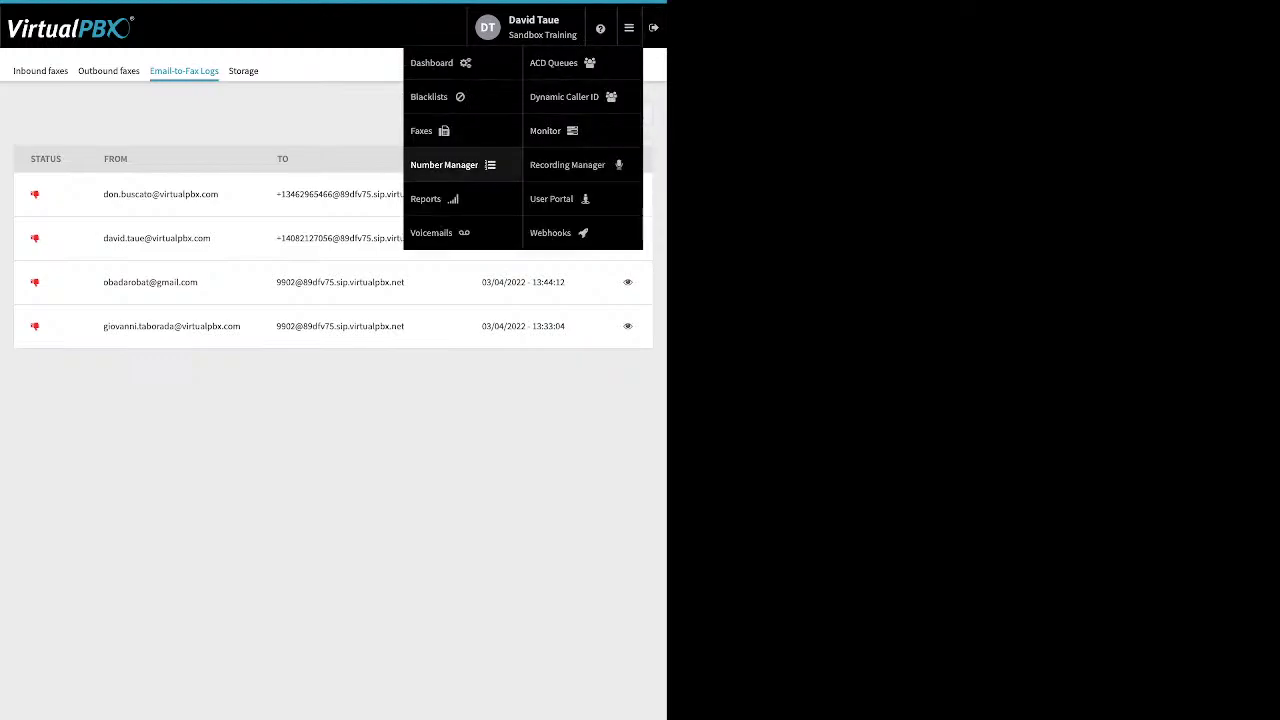
click(444, 164)
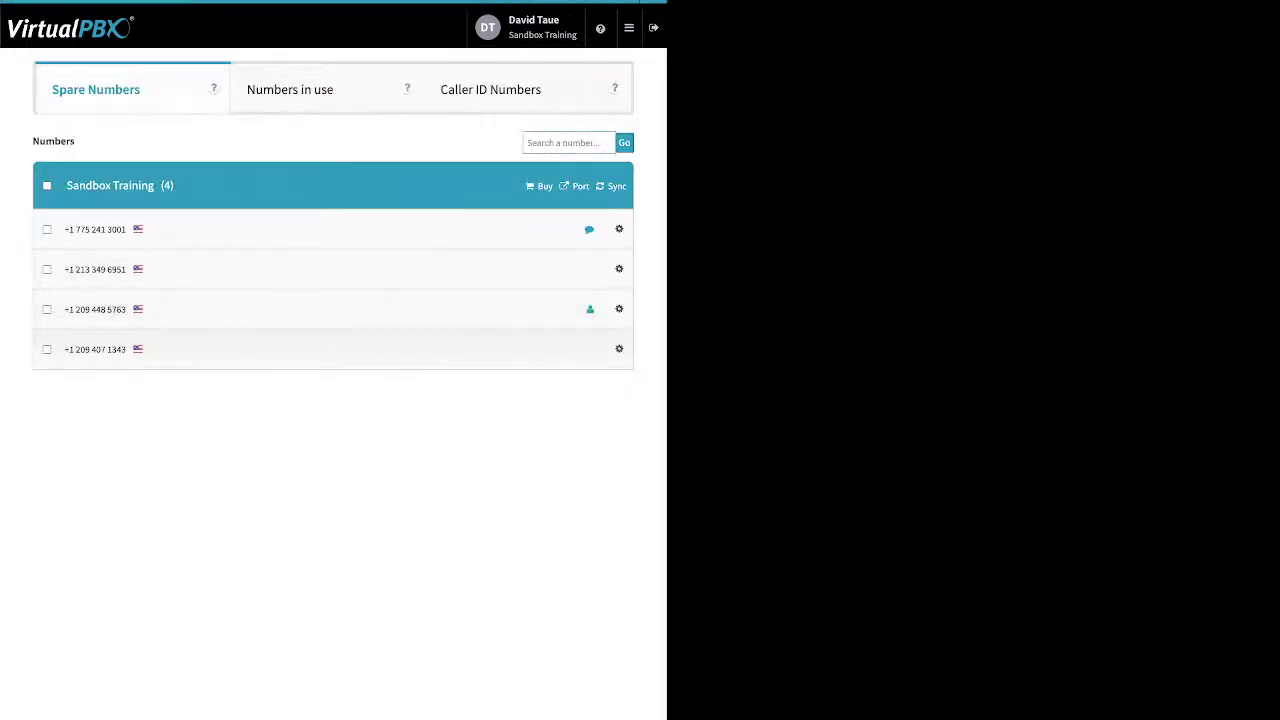
Step: Open Voicemails and view the messages received in the FrontDesk VM box
mouse_move(629, 28)
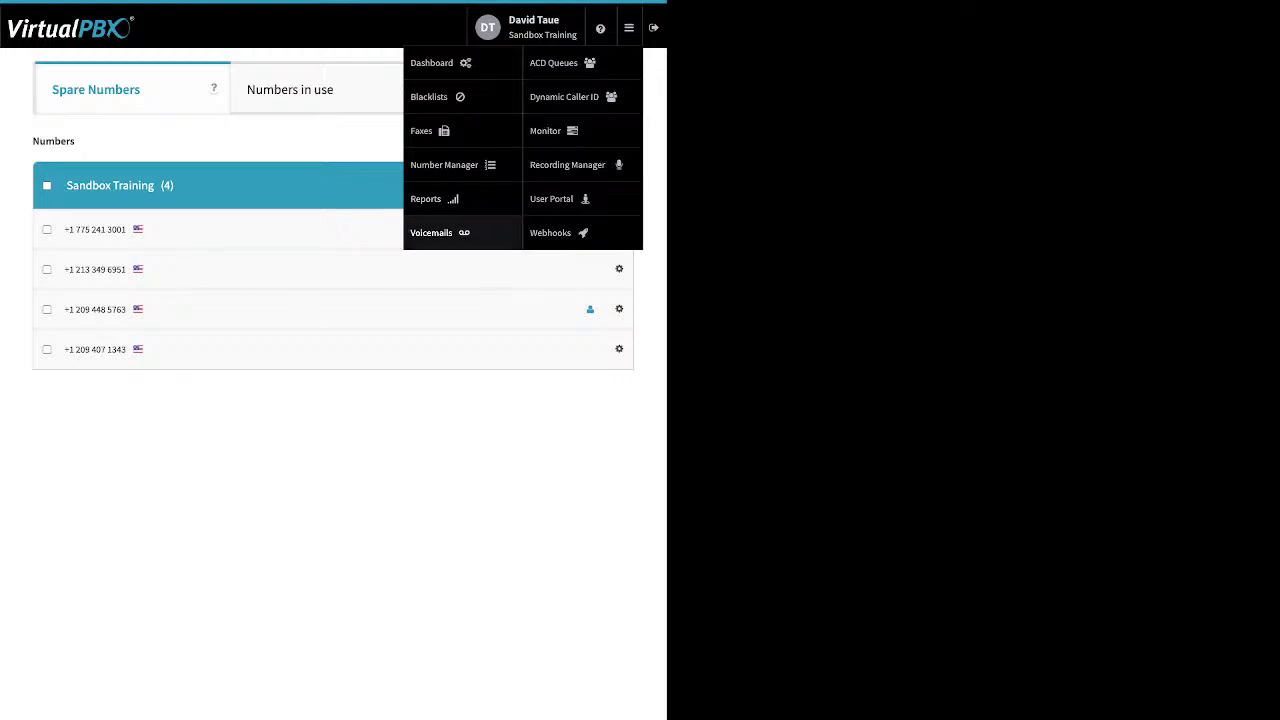
click(431, 232)
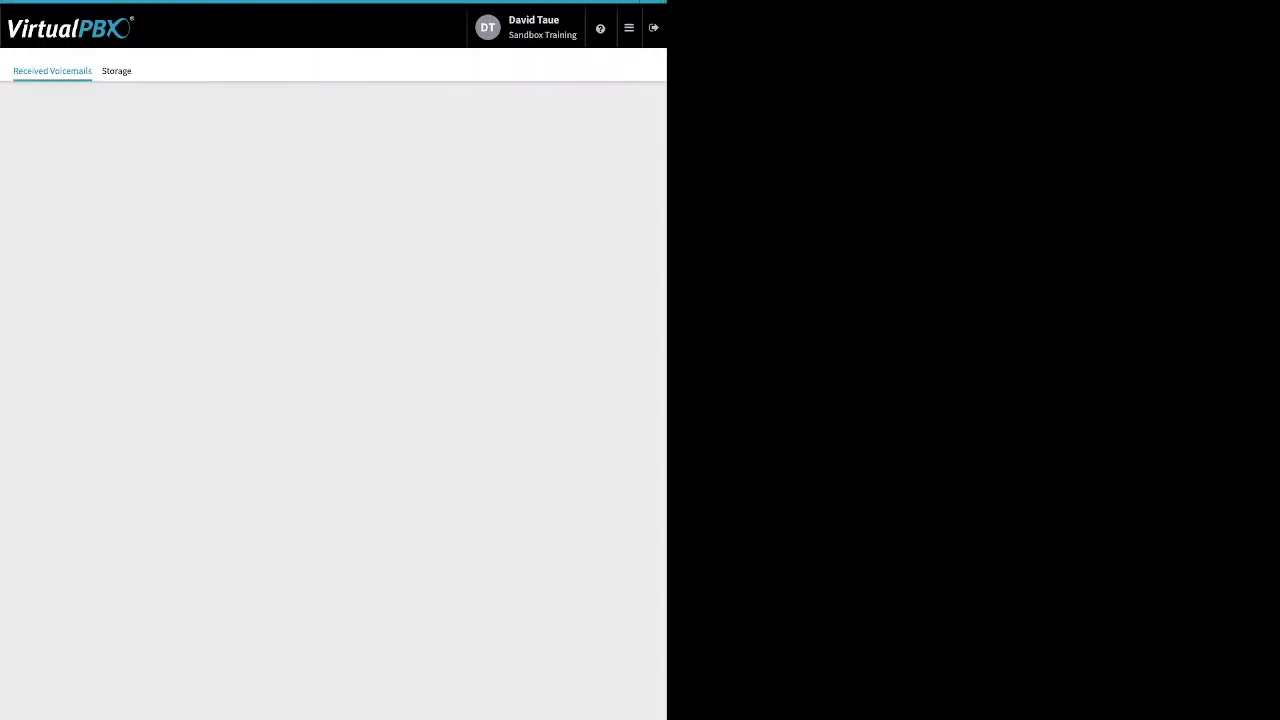
click(332, 207)
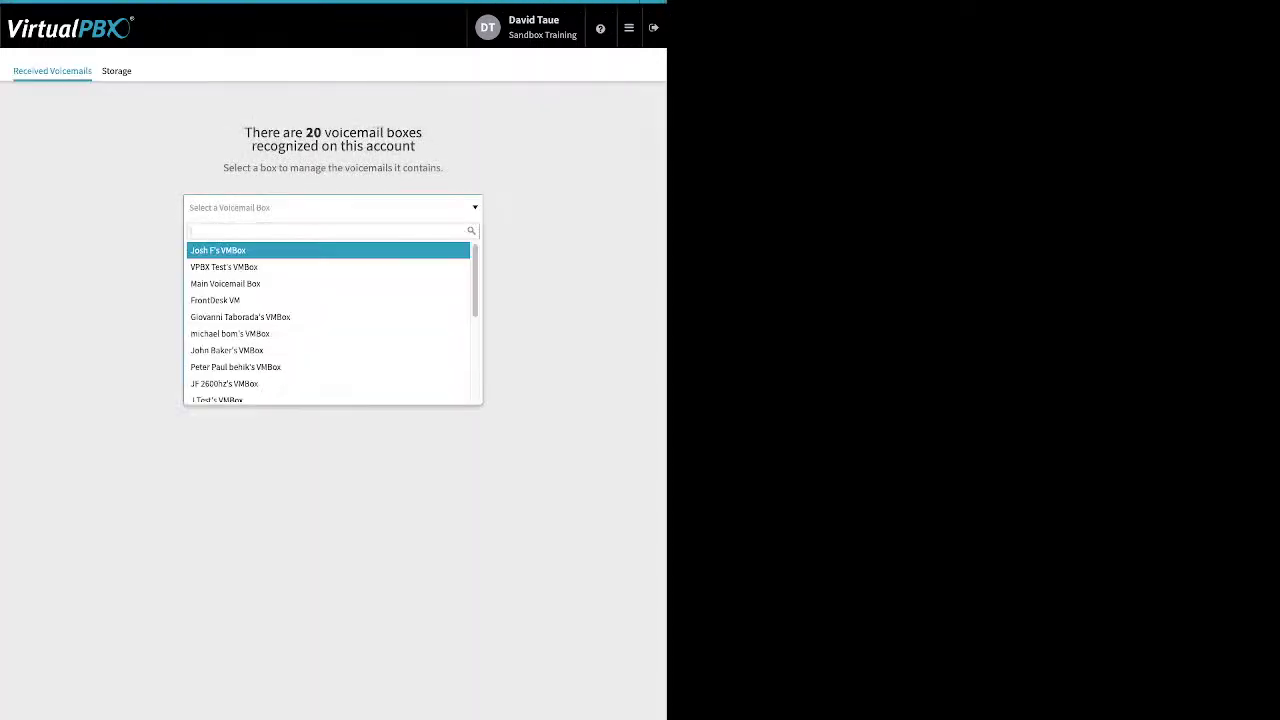
click(240, 249)
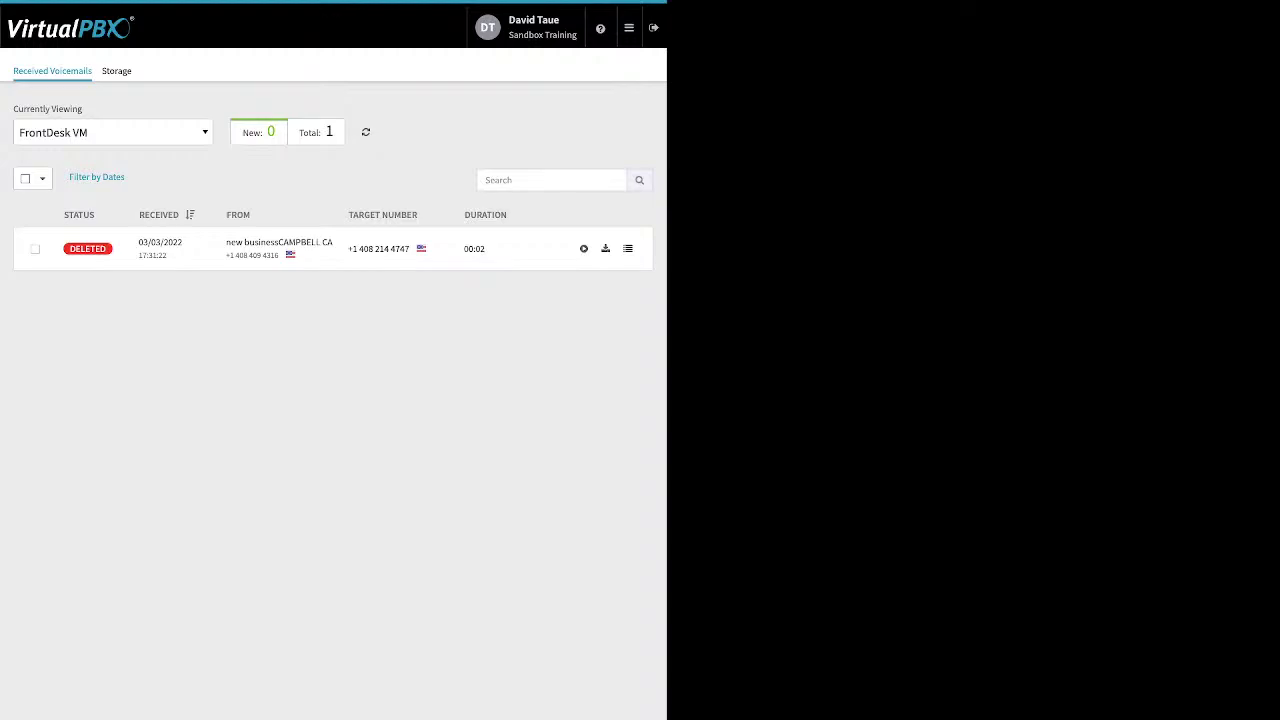
Step: Select the voicemail of 03/03/2022 and view the voicemail boxes it can be moved to, without choosing one
click(35, 249)
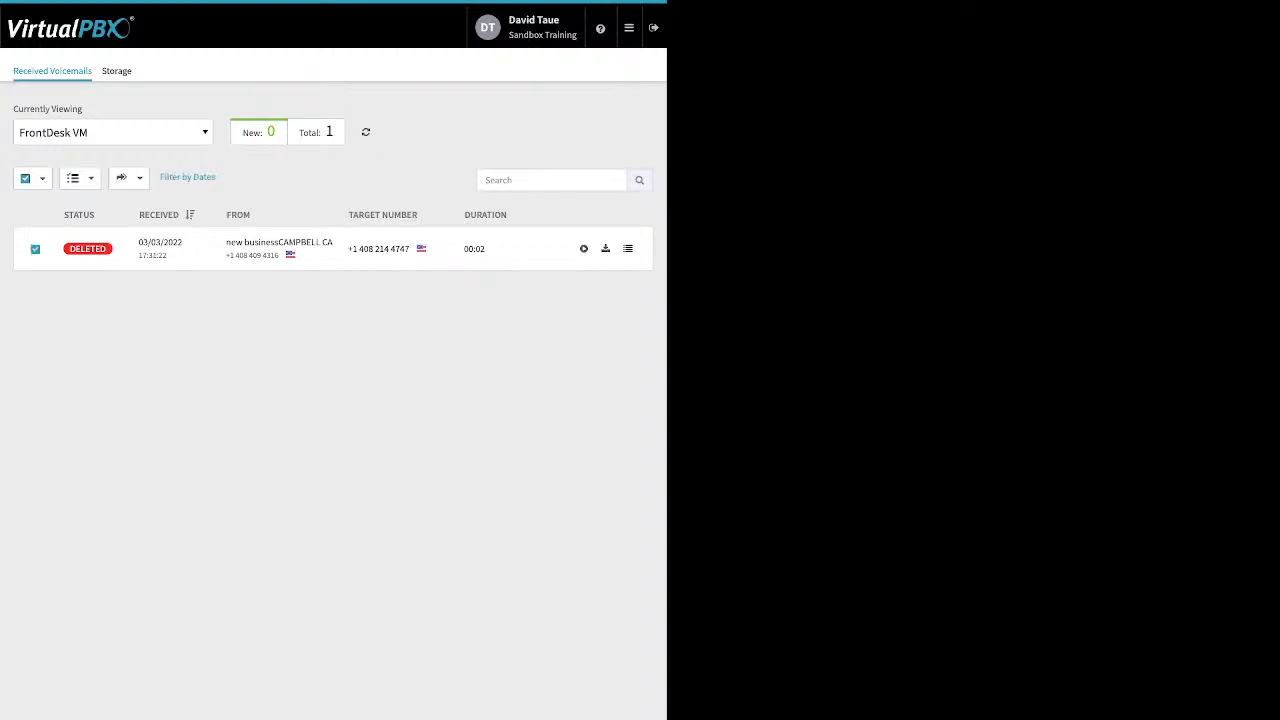
click(128, 177)
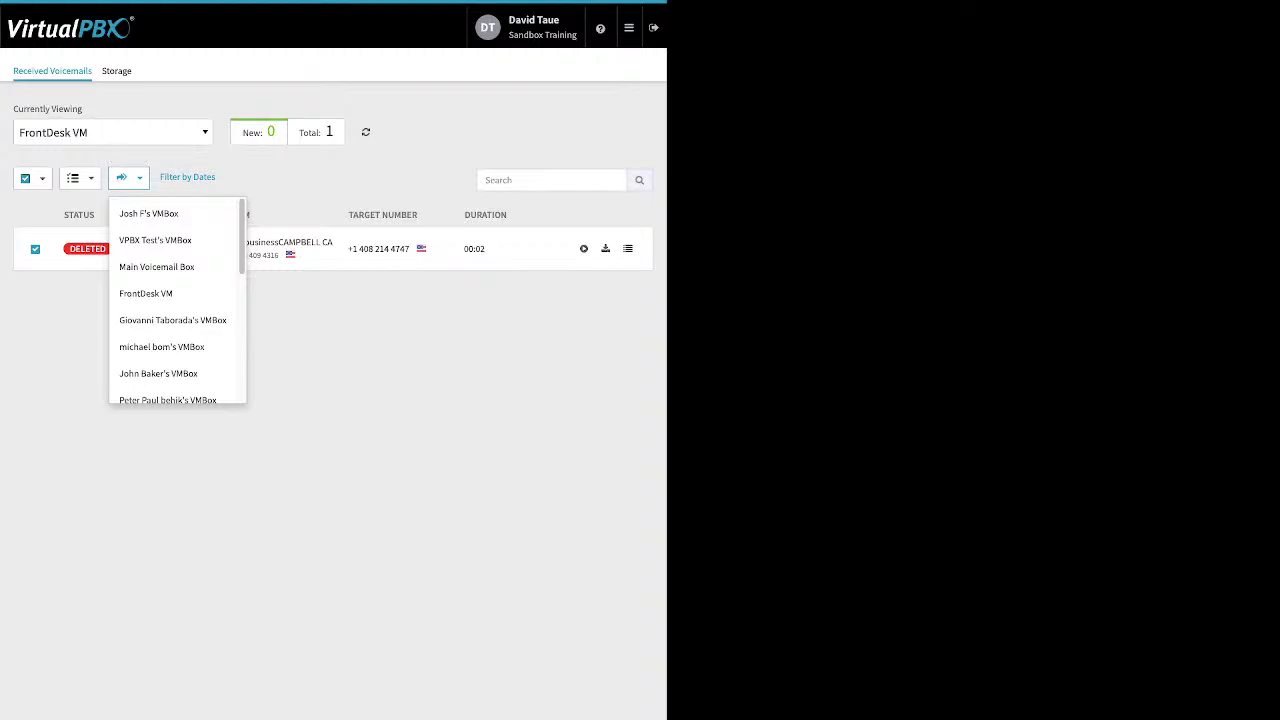
key(Escape)
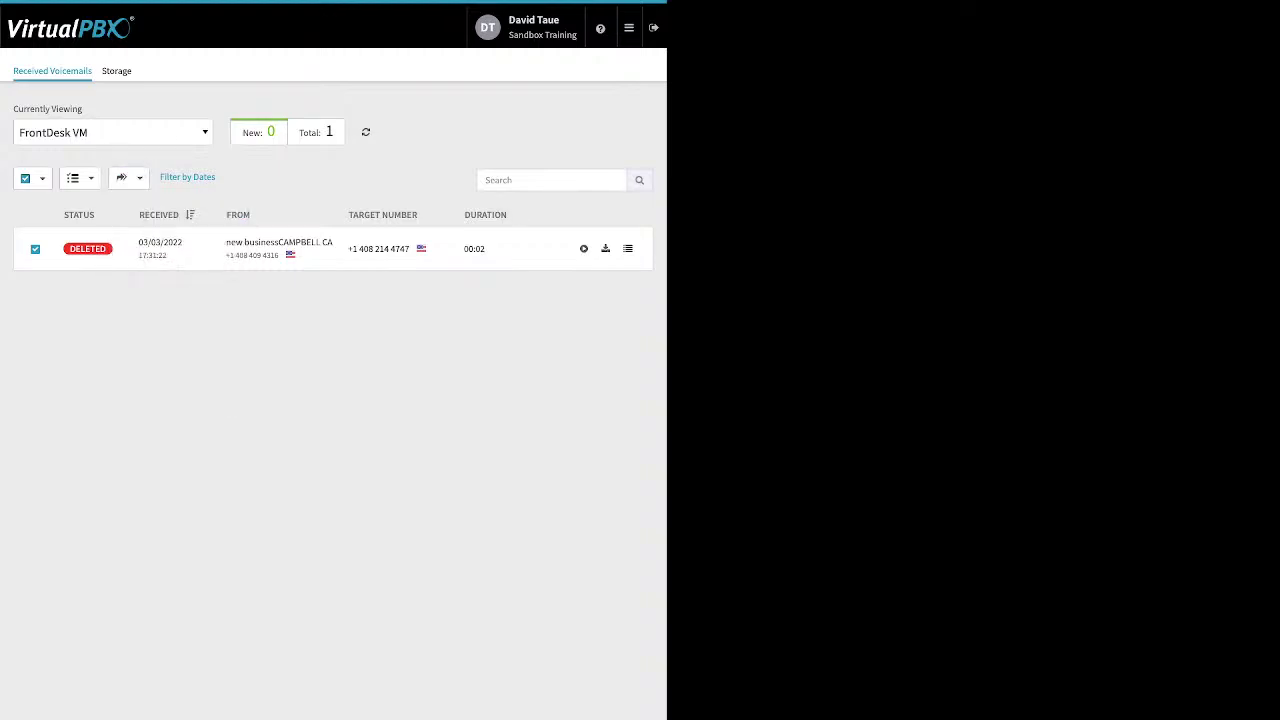
Step: Open ACD Queues, view the existing queues, and open the form for creating a new queue
click(628, 27)
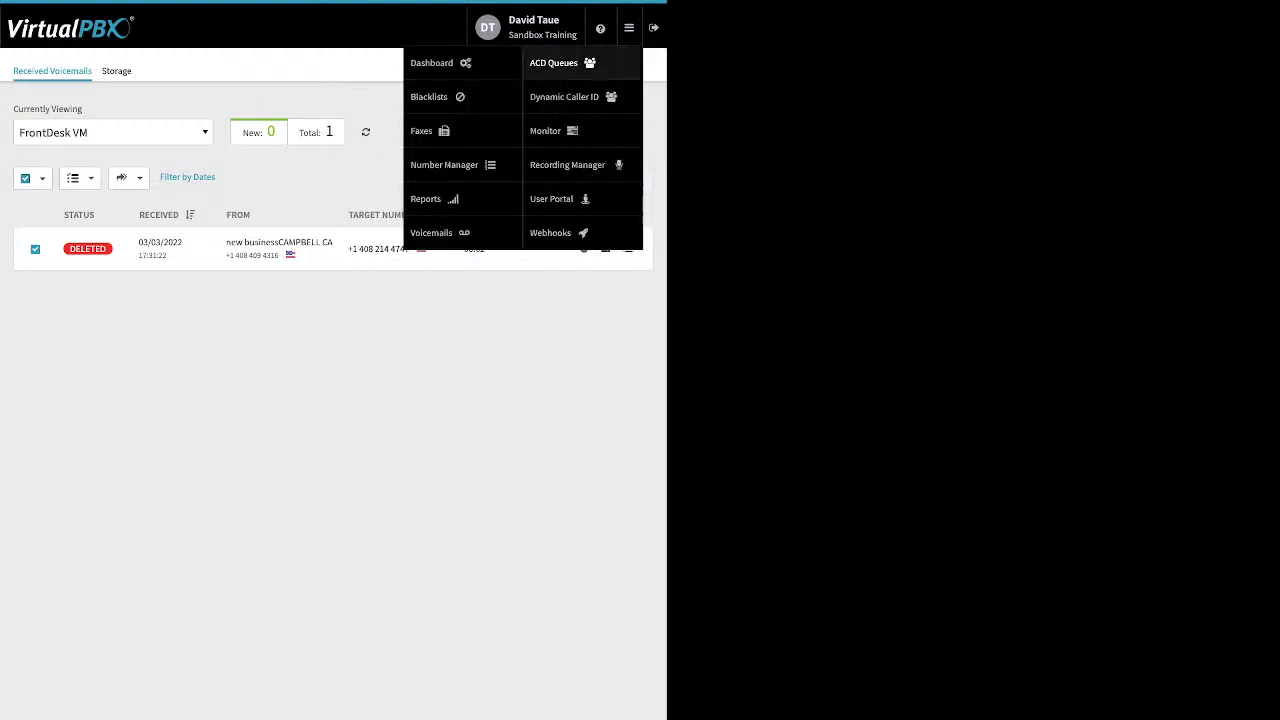
click(558, 62)
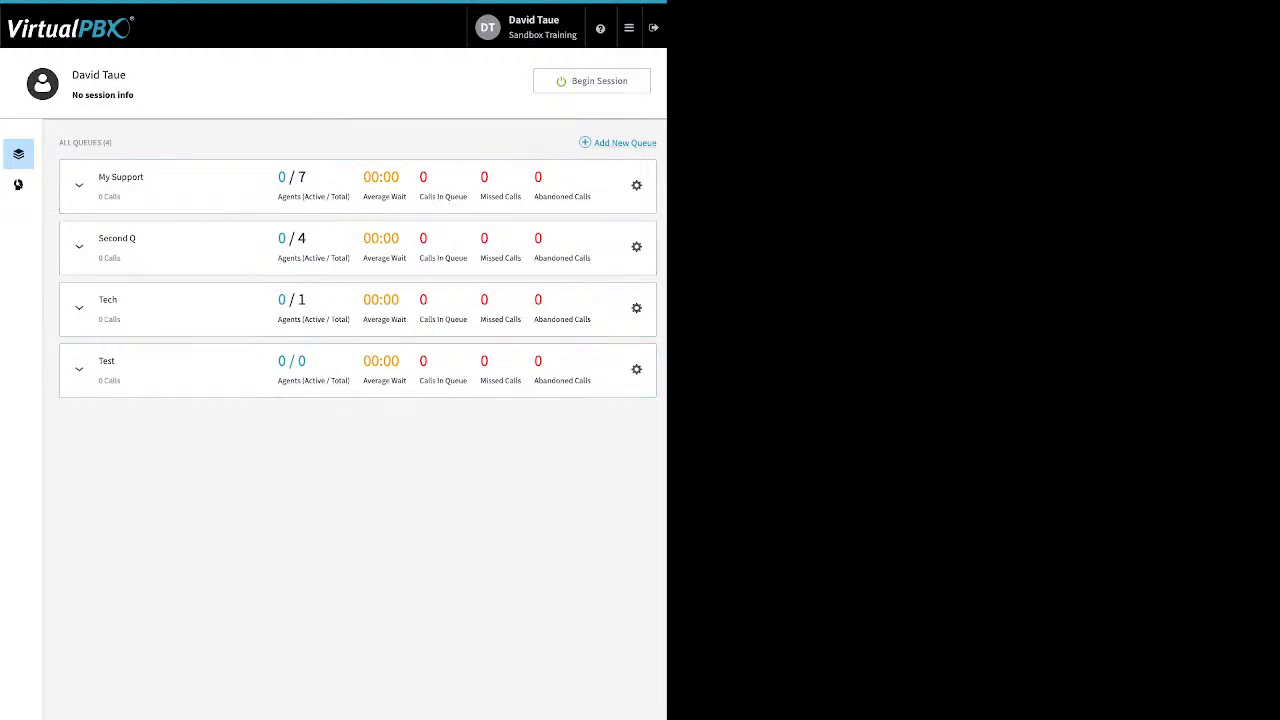
click(18, 184)
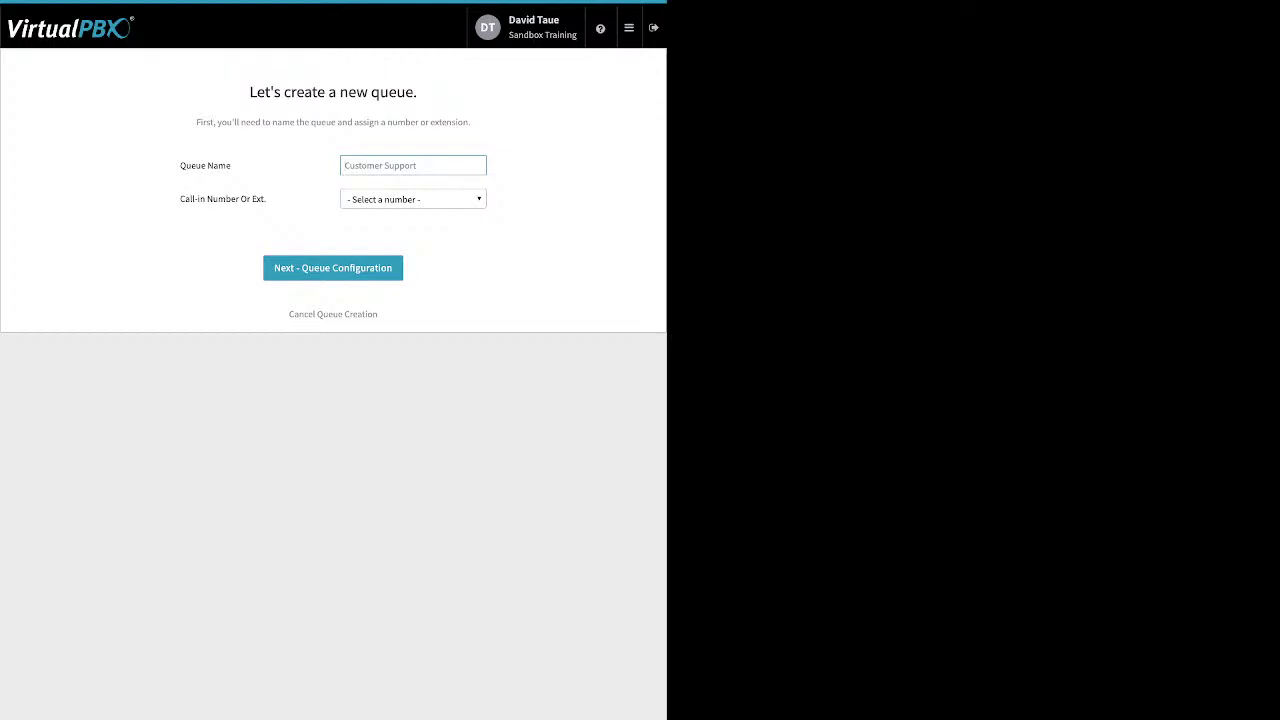
Step: Name the new queue "test", assign the first spare number as its call-in number, and continue to Queue Configuration
text(test)
click(412, 199)
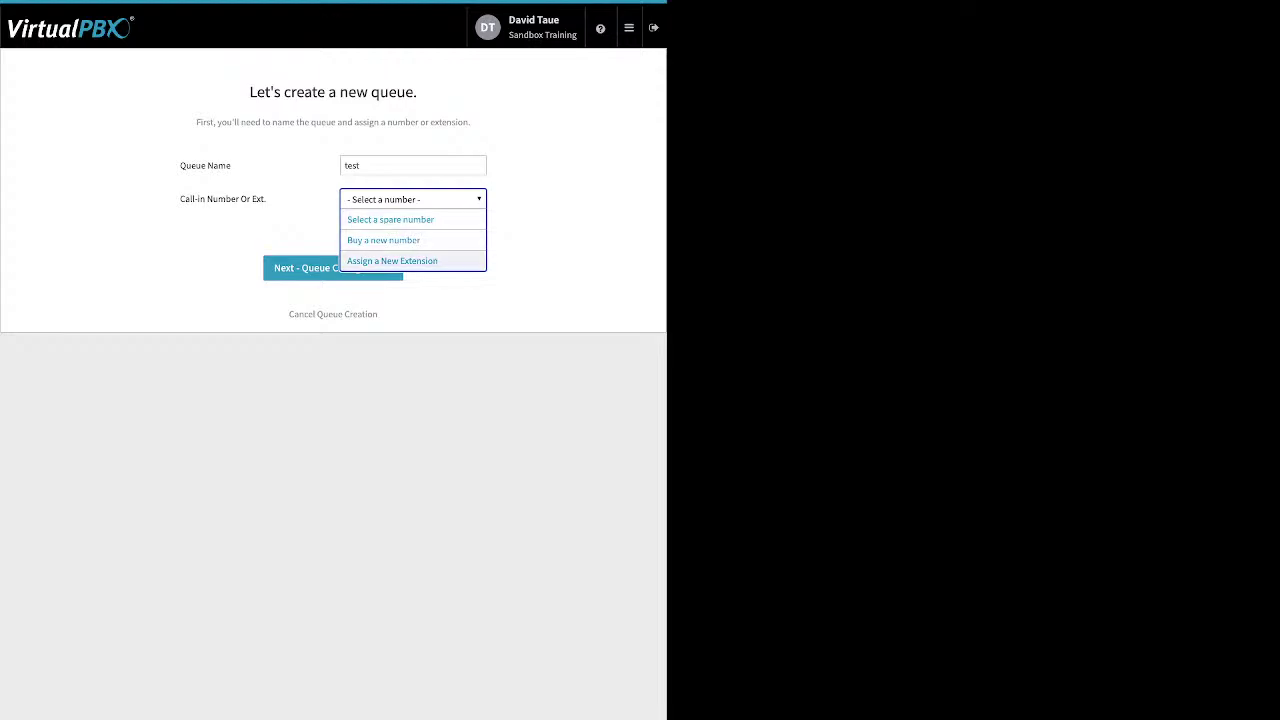
key(Up)
key(Up)
key(Return)
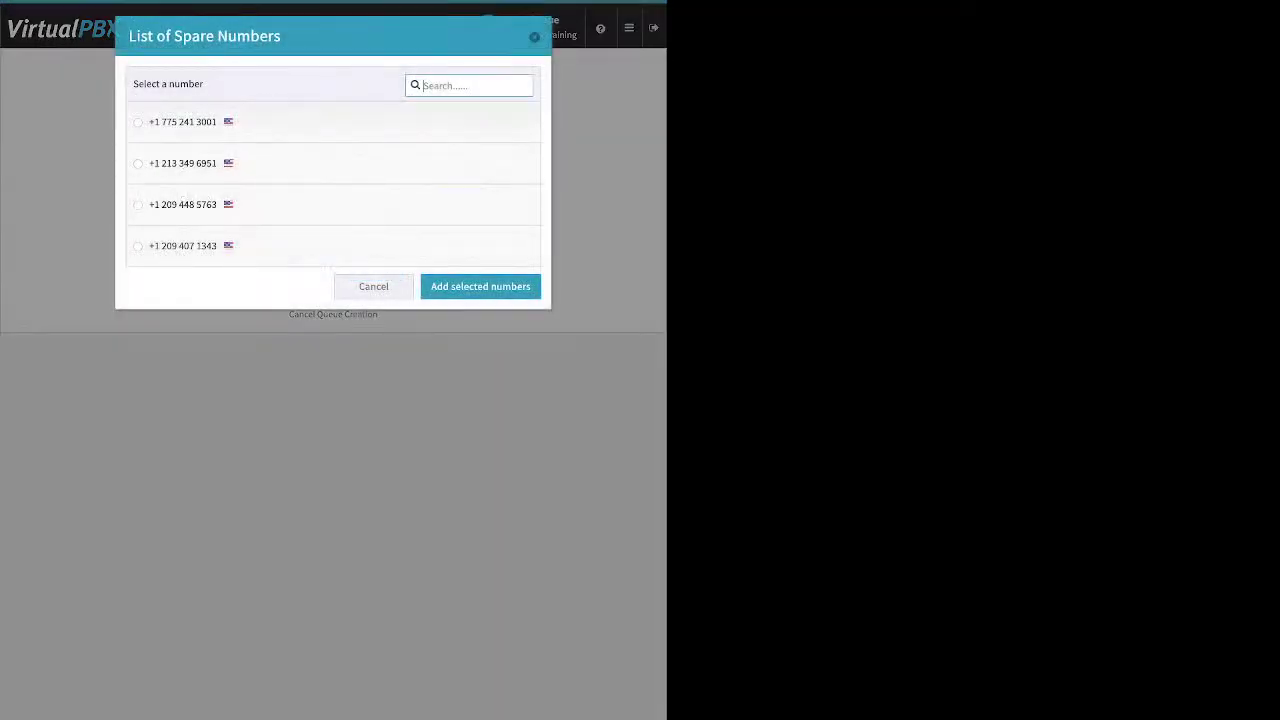
click(138, 121)
click(480, 286)
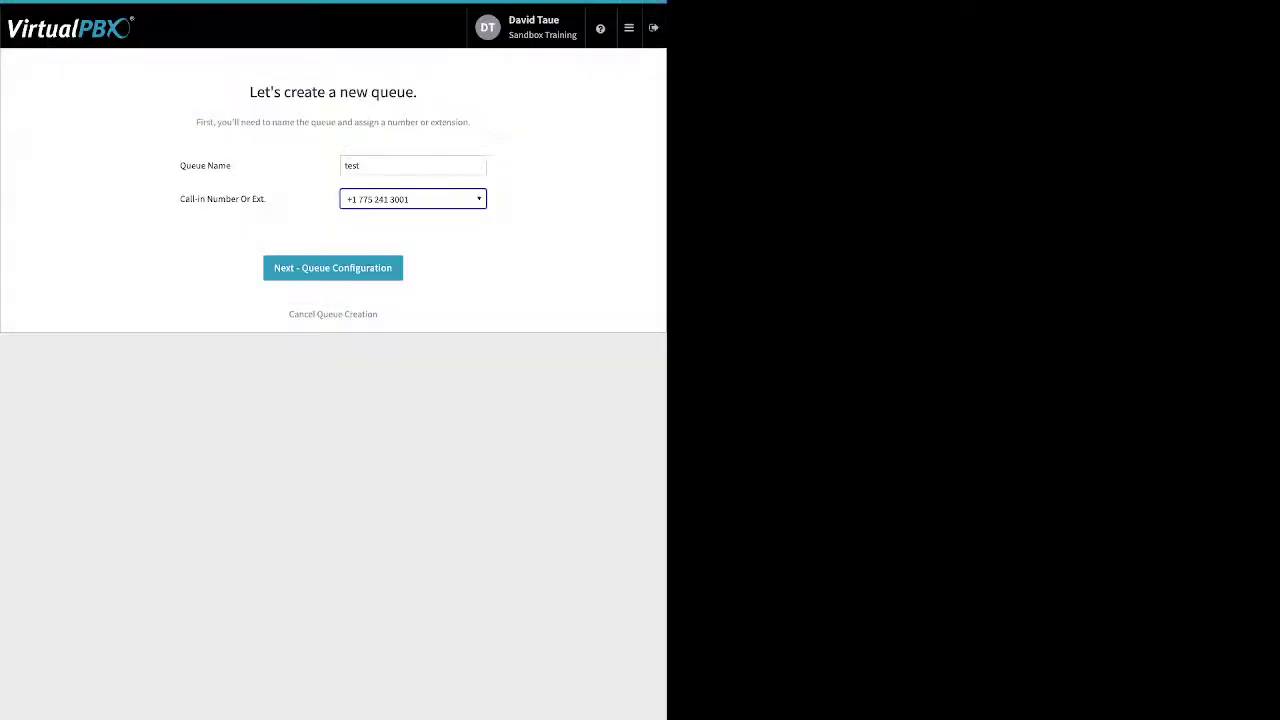
key(Tab)
key(Return)
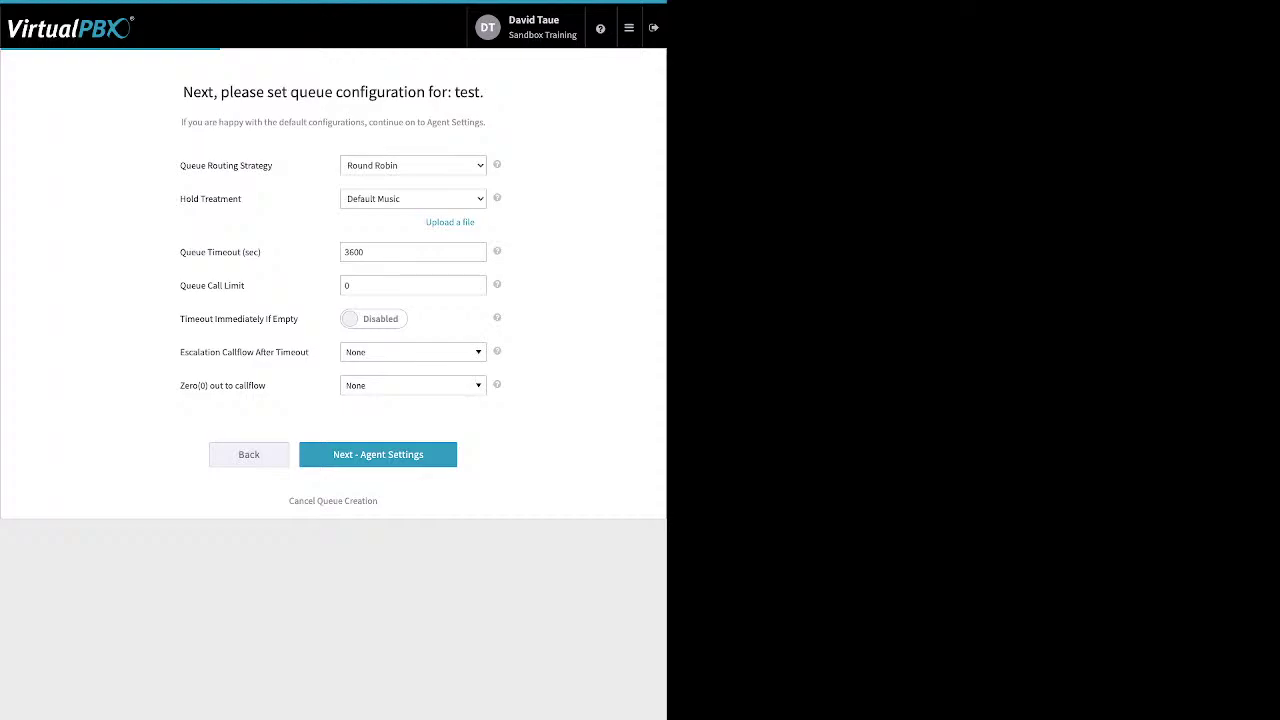
Step: Set the Queue Call Limit to 4 and enable Timeout Immediately If Empty for the queue
drag(272, 165, 184, 165)
click(370, 286)
drag(299, 319, 214, 319)
click(374, 319)
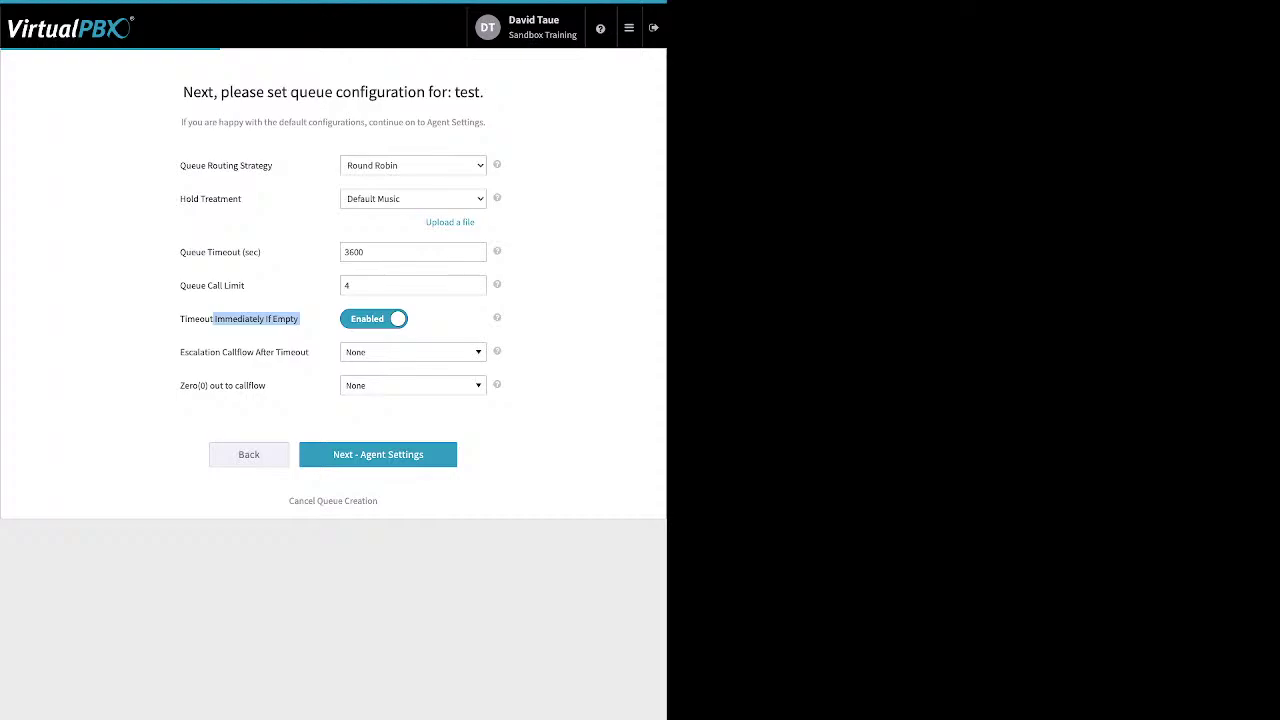
Step: Look through the callflows available for Escalation Callflow After Timeout without choosing one
drag(309, 352, 232, 352)
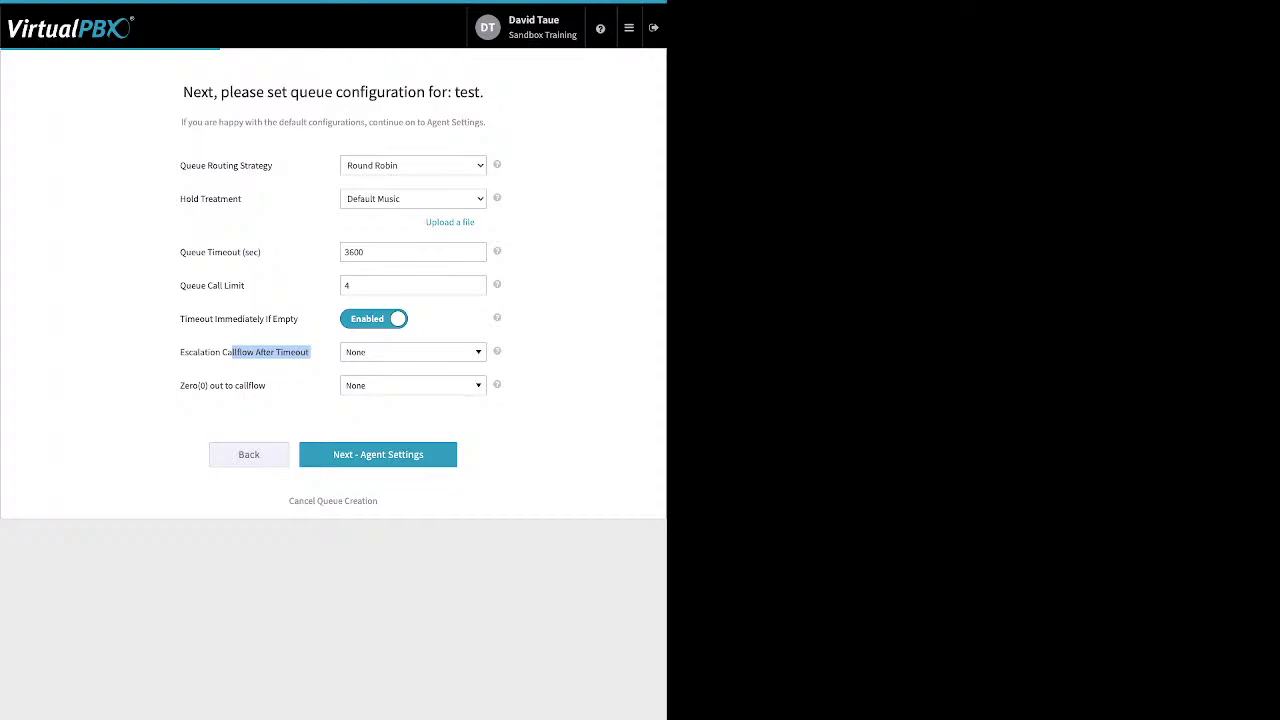
click(412, 352)
key(Down)
key(Down)
key(Down)
key(Down)
key(Down)
key(Down)
key(Down)
key(Down)
key(Down)
key(Down)
key(Down)
key(Down)
key(Down)
key(Down)
key(Down)
key(Down)
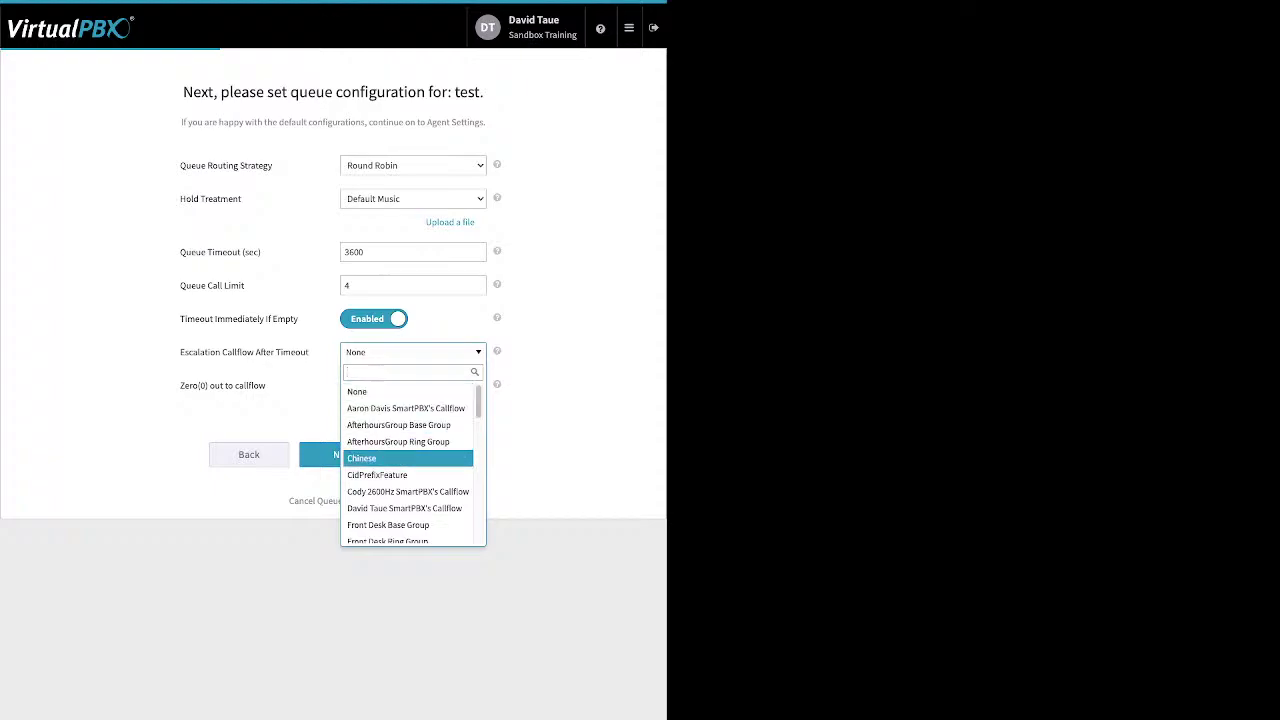
key(Down)
key(Down)
key(Down)
key(Down)
key(Down)
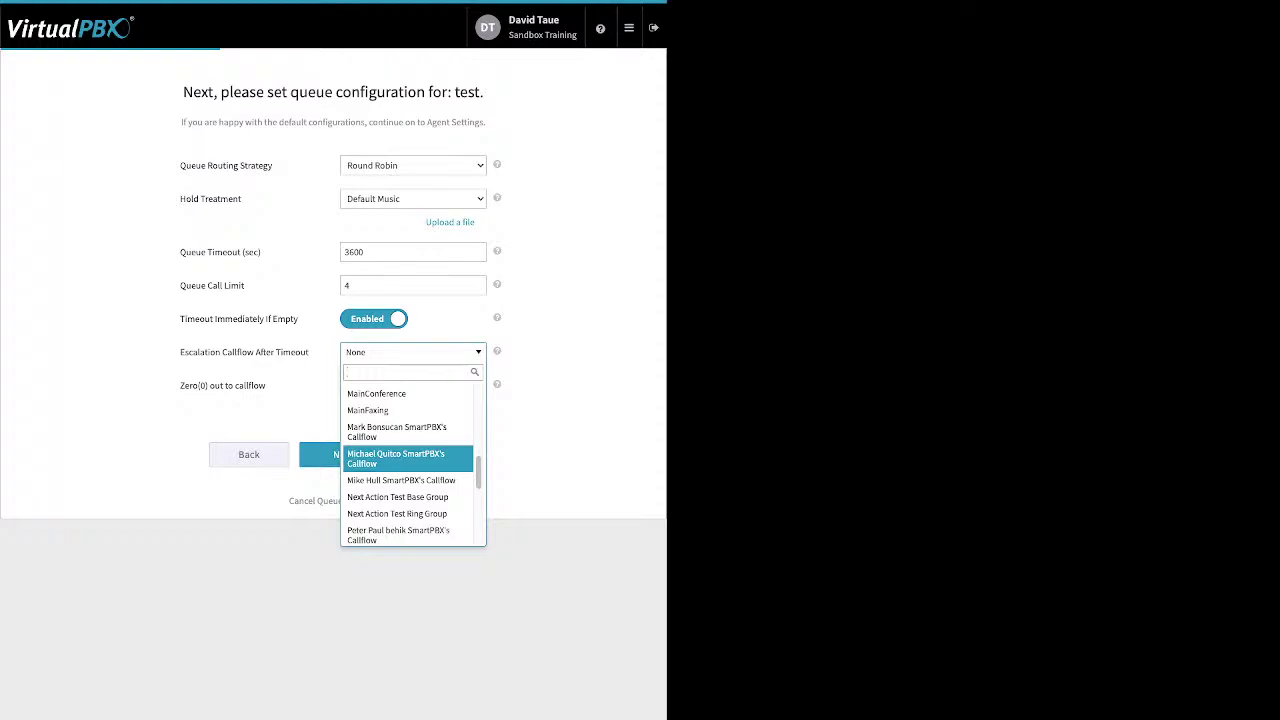
key(Down)
key(Down)
key(Down)
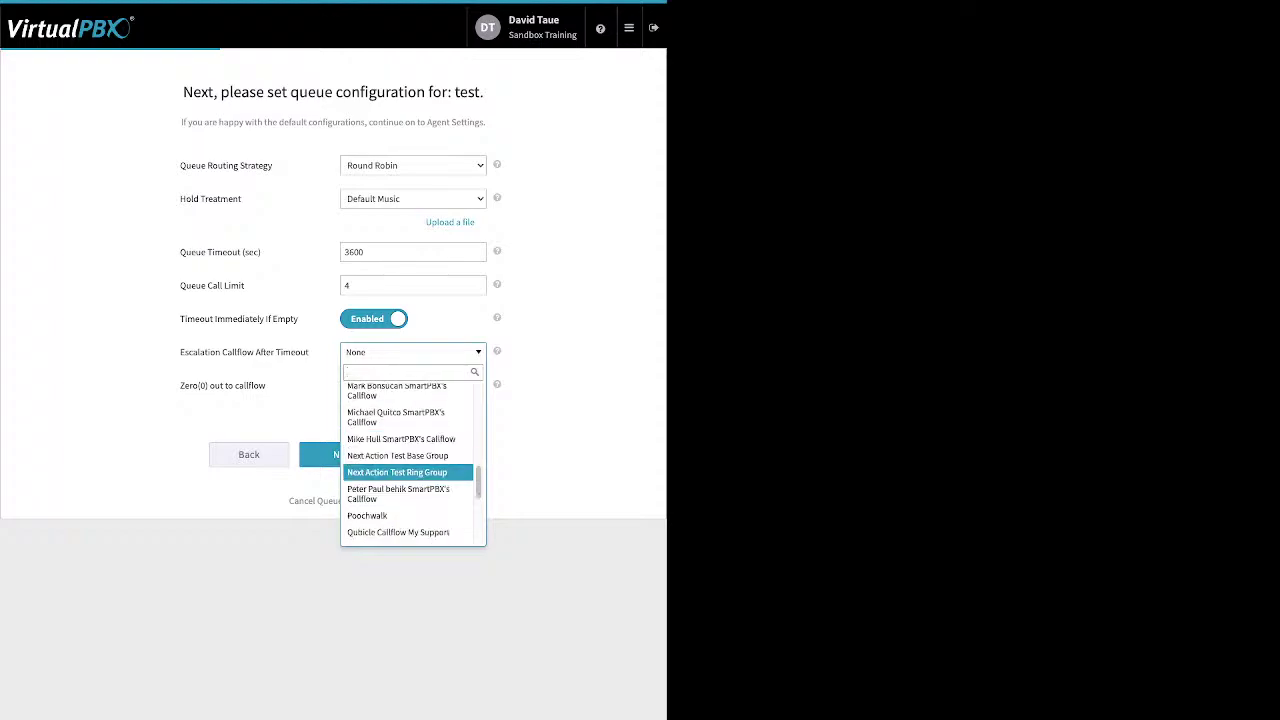
key(Down)
key(Down)
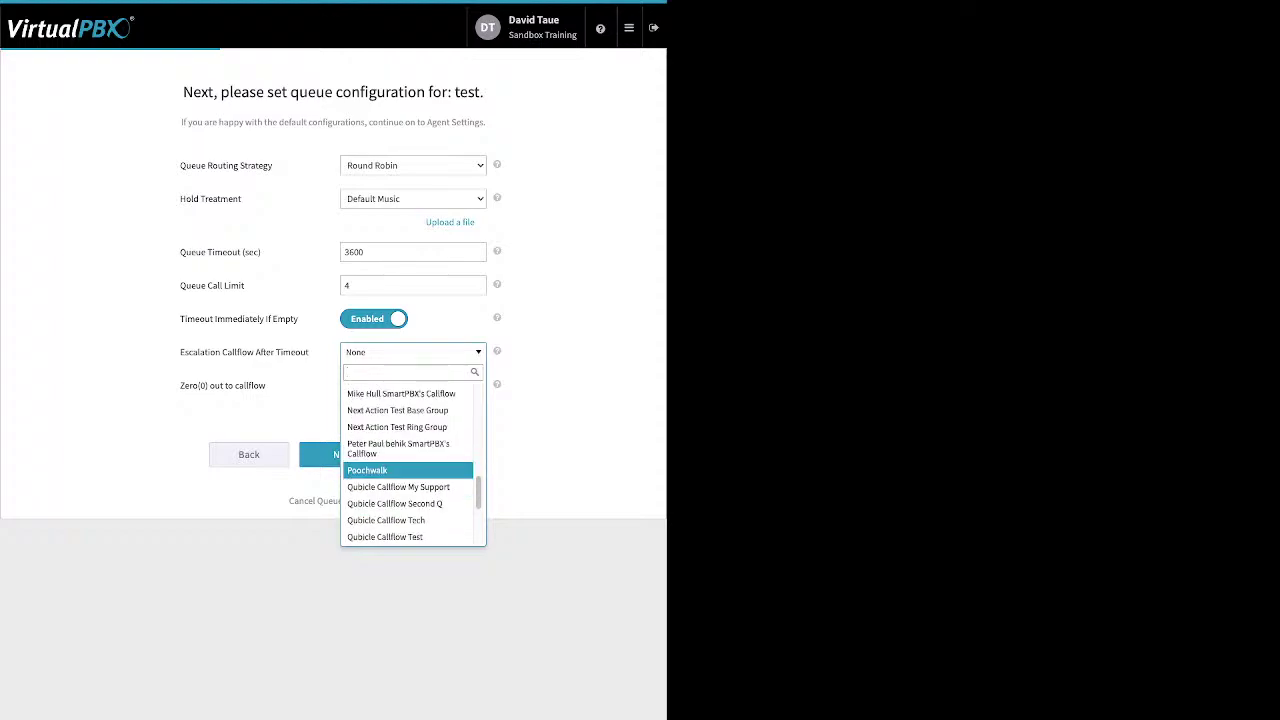
key(Down)
key(Down)
key(Down)
key(Down)
key(Down)
key(Down)
key(Down)
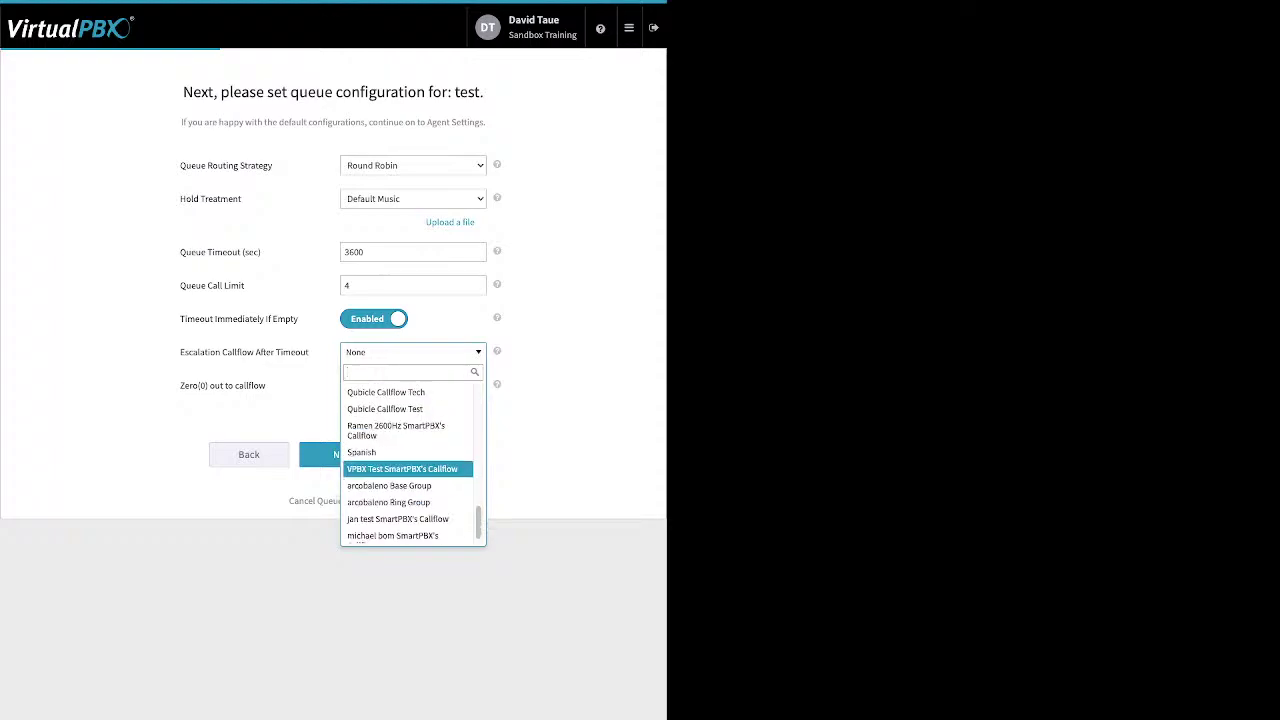
key(Escape)
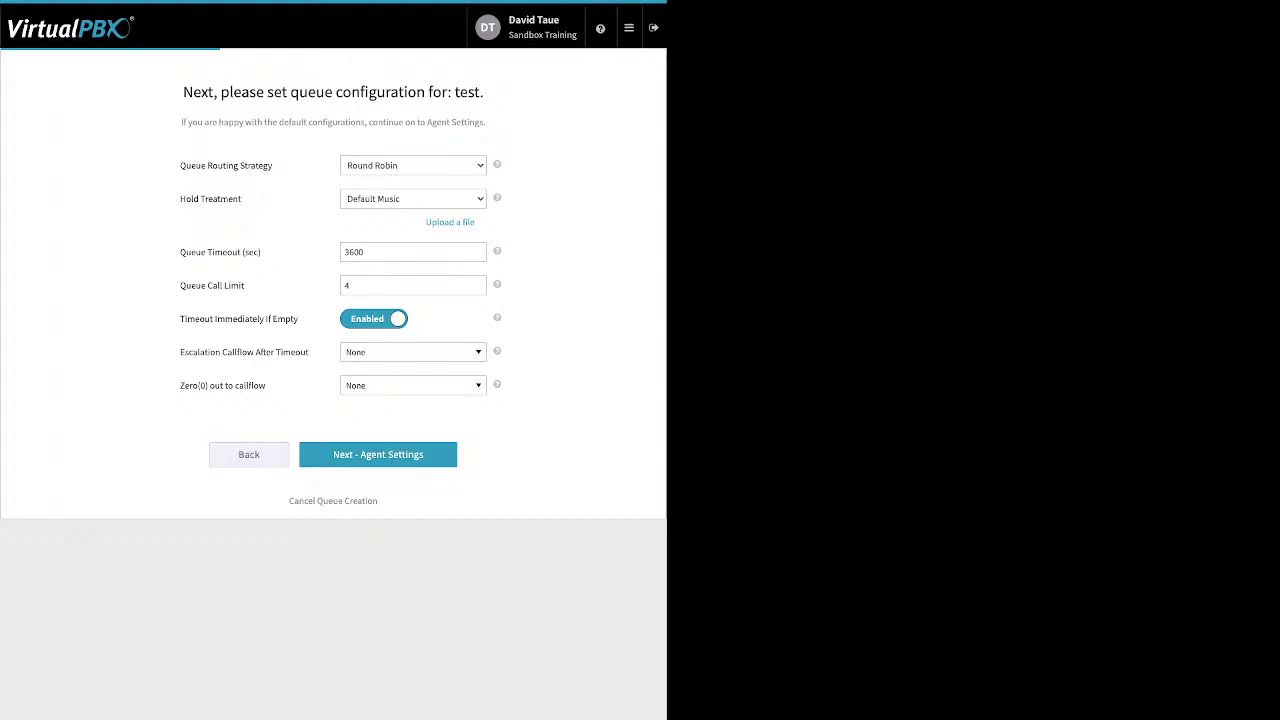
Step: View the callflows available for Zero[0] out to callflow, without choosing one
drag(180, 385, 258, 385)
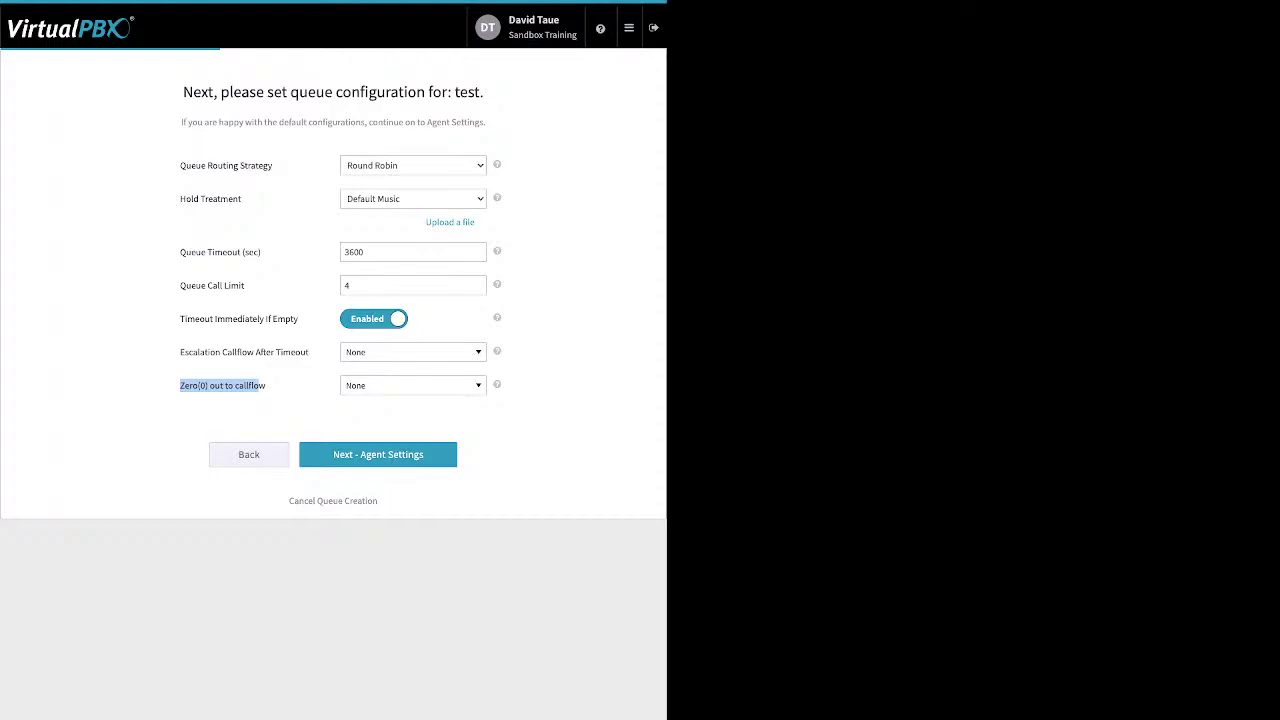
click(258, 385)
click(413, 386)
scroll(410, 474, down, 1)
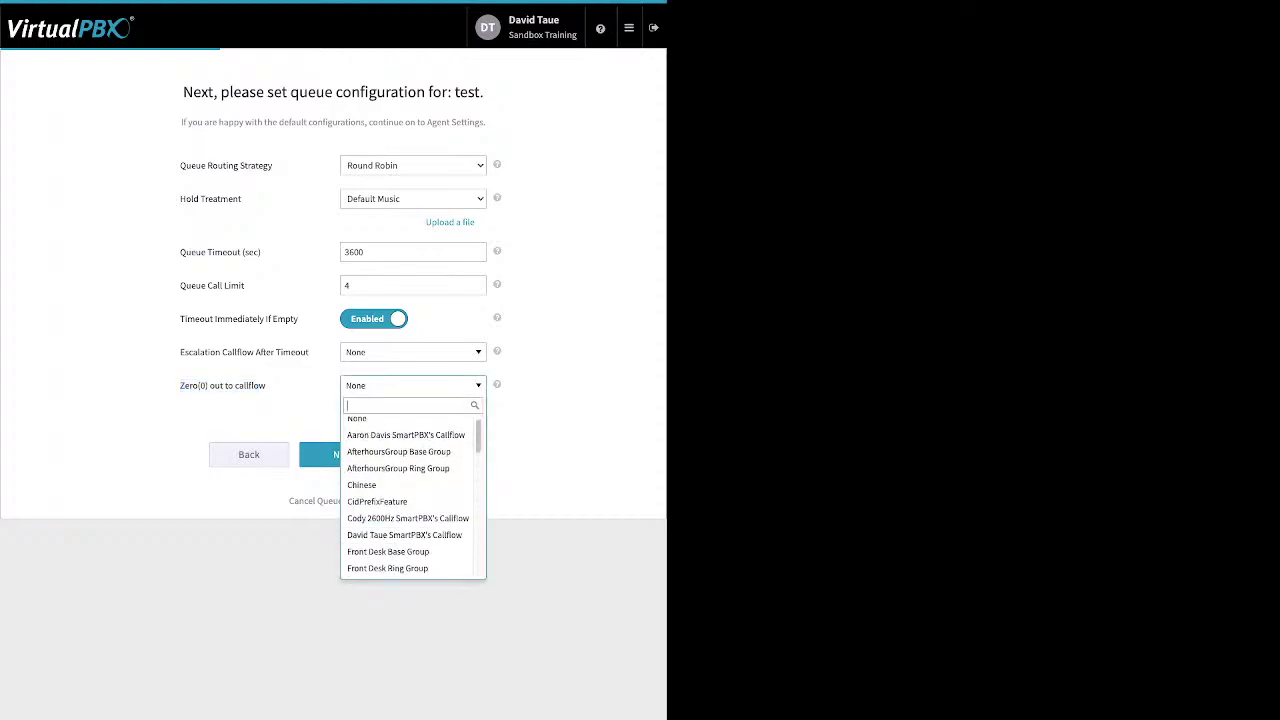
key(Escape)
Step: Continue to Agent Settings, set Agent Recovery Time to 15 seconds, enable Force Away on Rejected/Missed, and create the queue
key(Return)
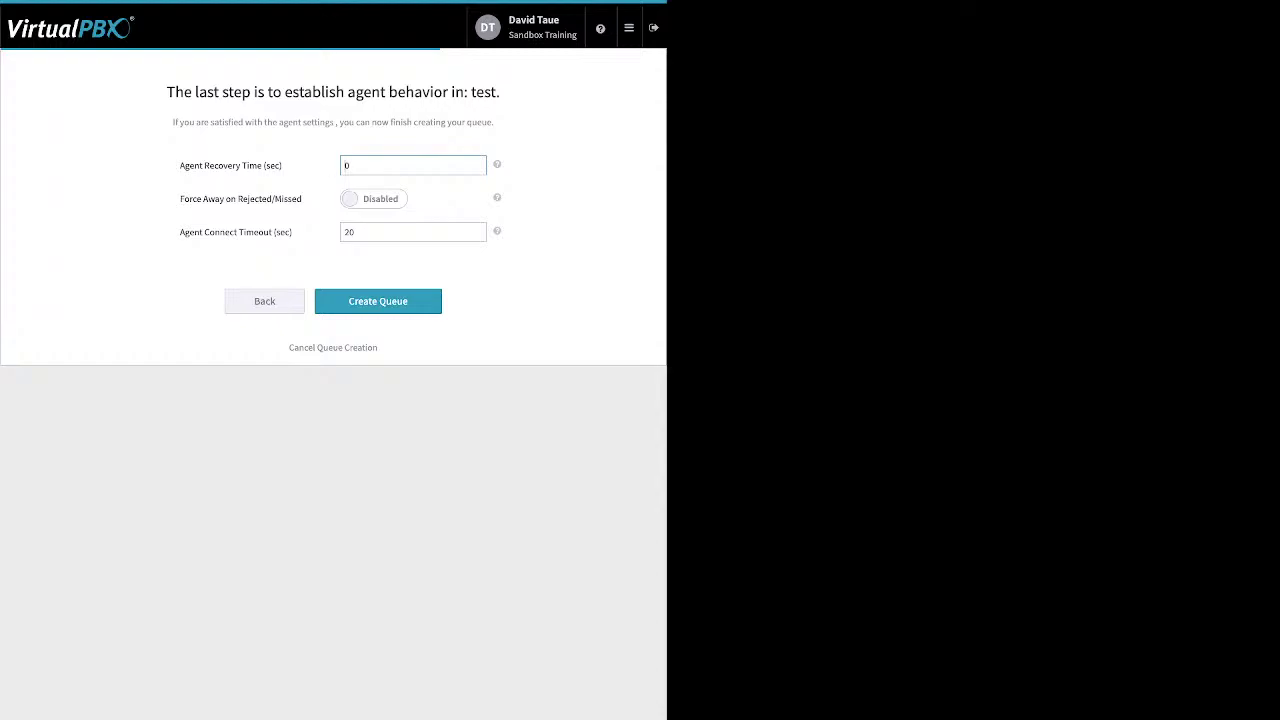
text(15)
drag(302, 198, 184, 198)
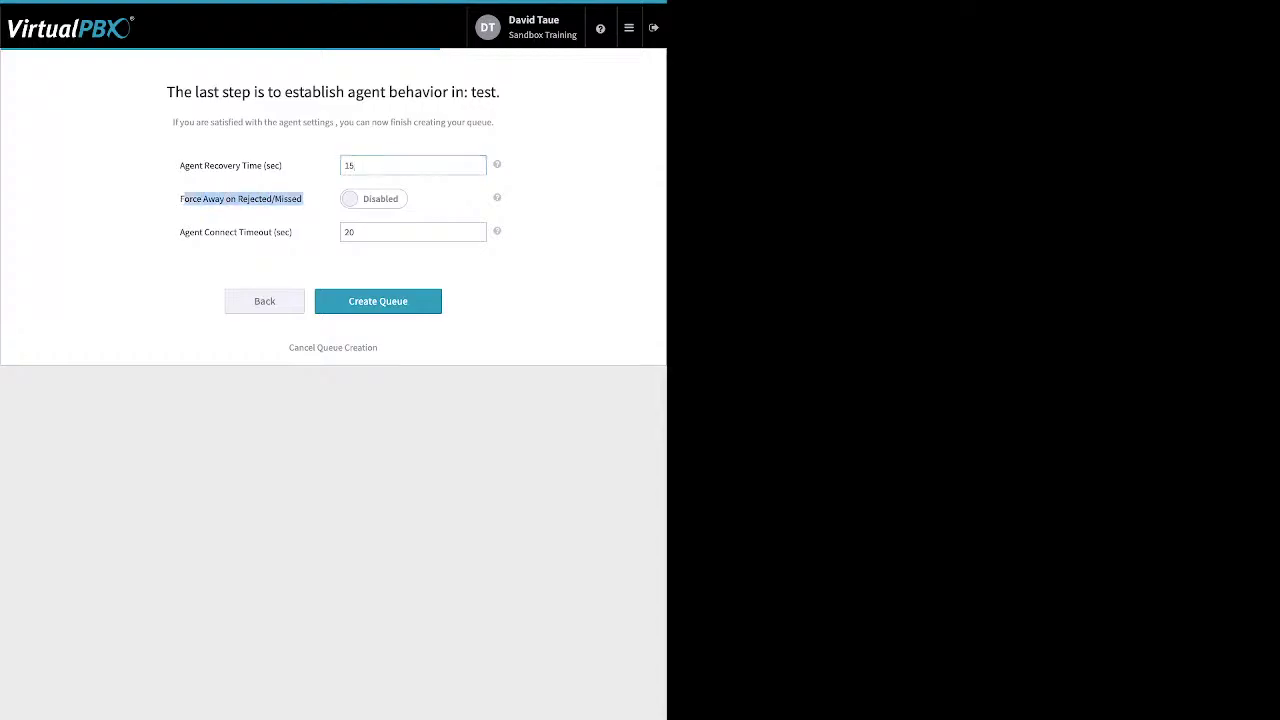
key(space)
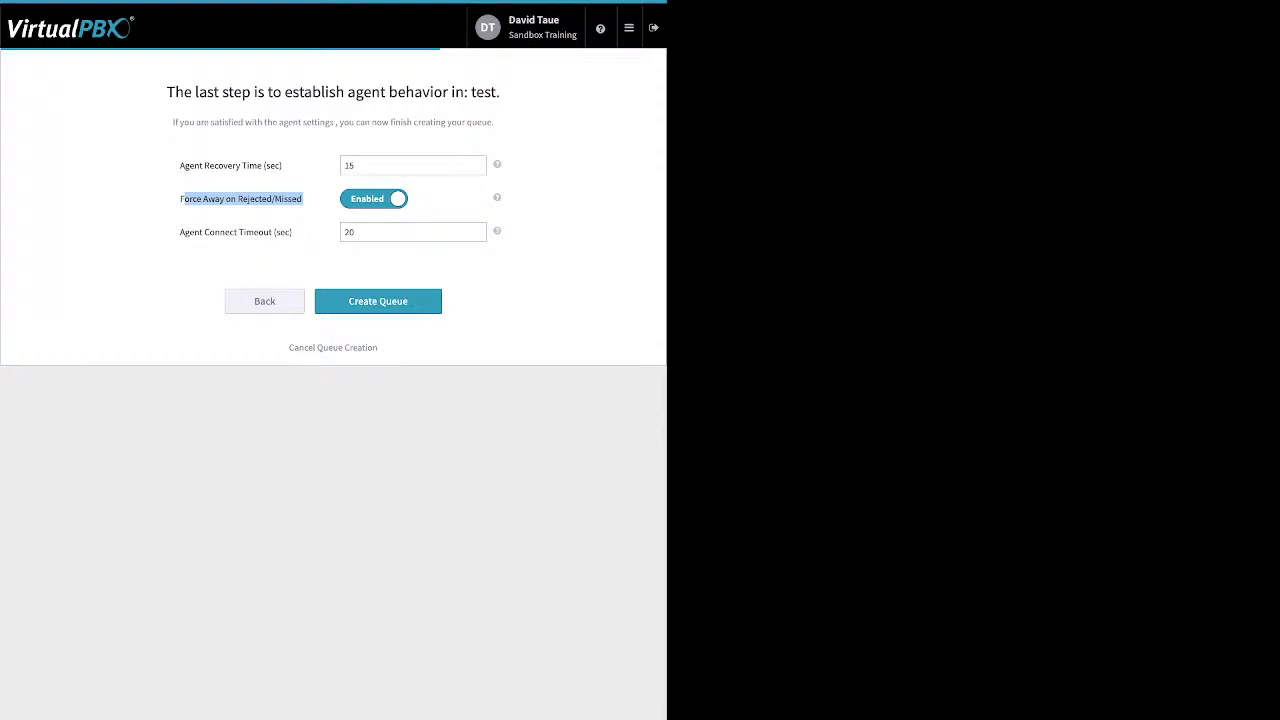
click(184, 199)
drag(293, 232, 180, 232)
click(404, 232)
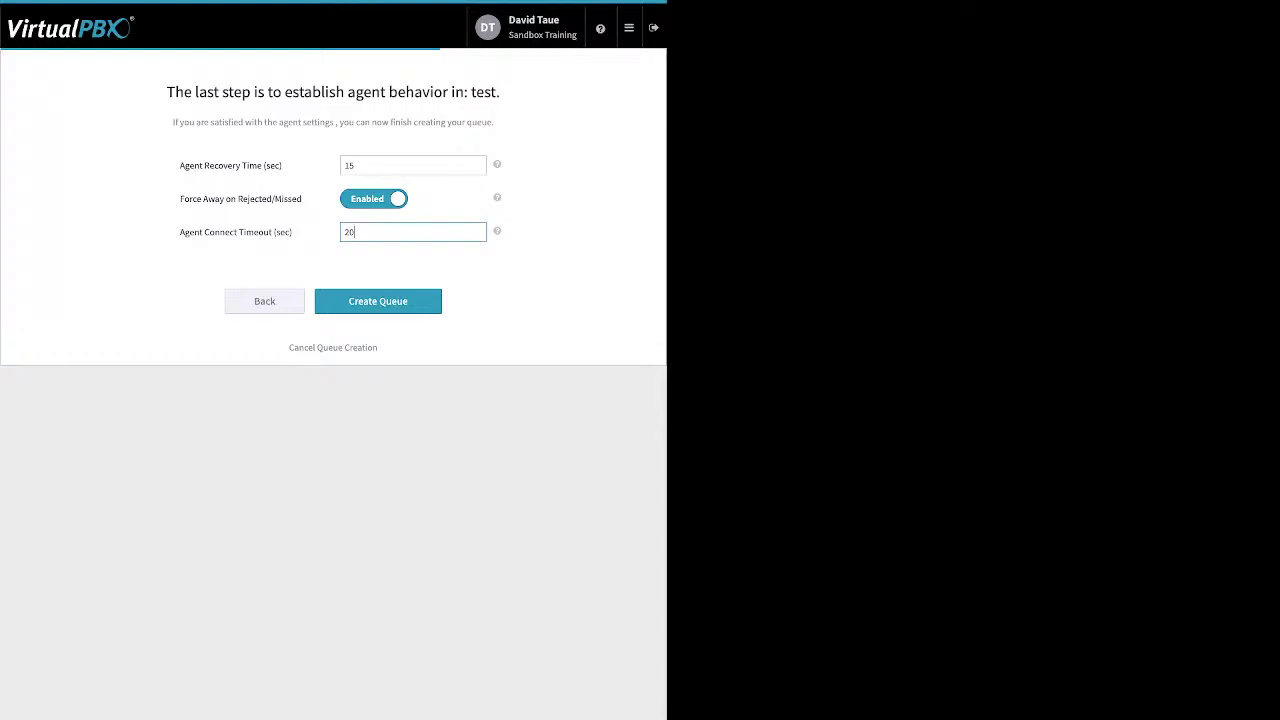
key(Return)
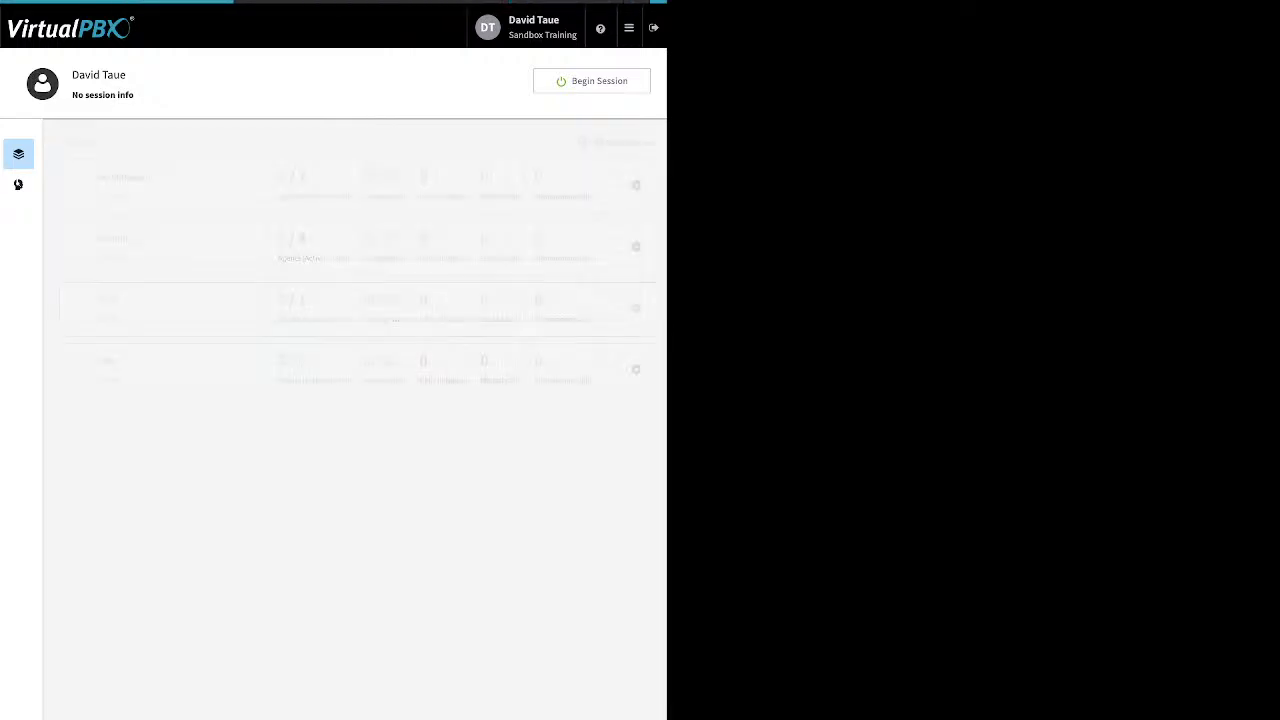
Step: In the call center's Member Management, add the second available user as a member and remove the member listed directly below that user
click(18, 184)
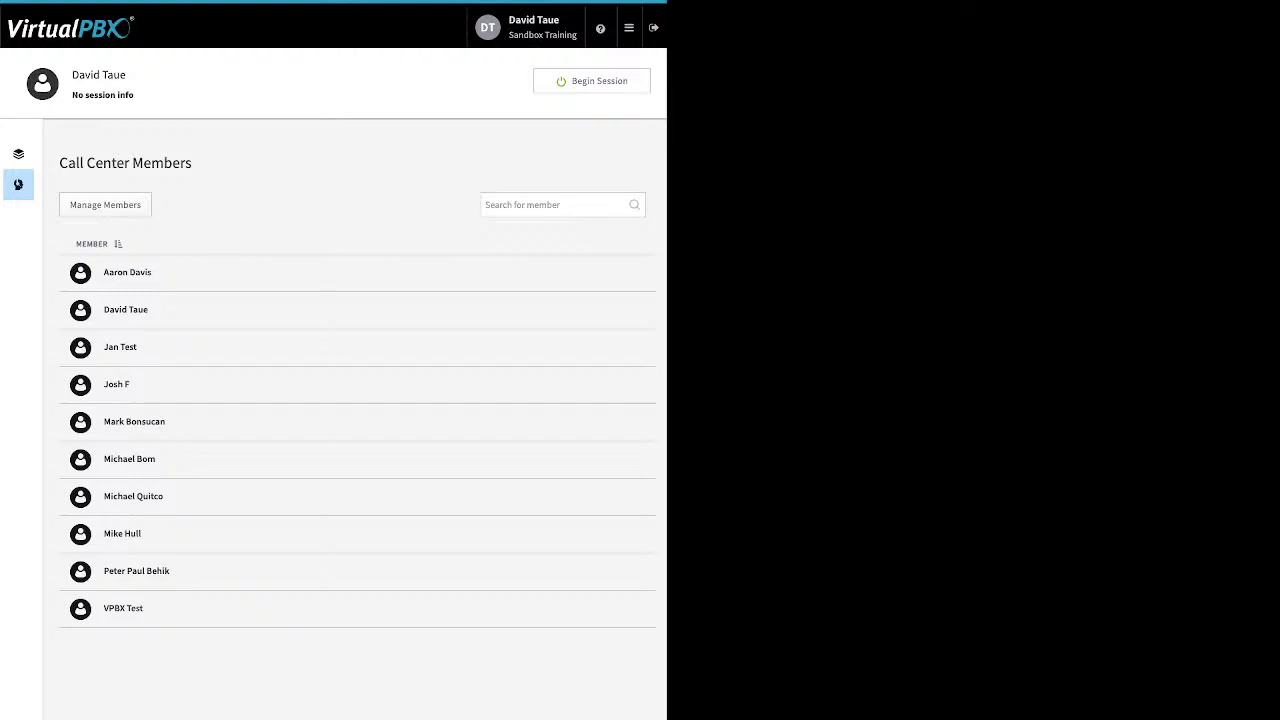
click(105, 204)
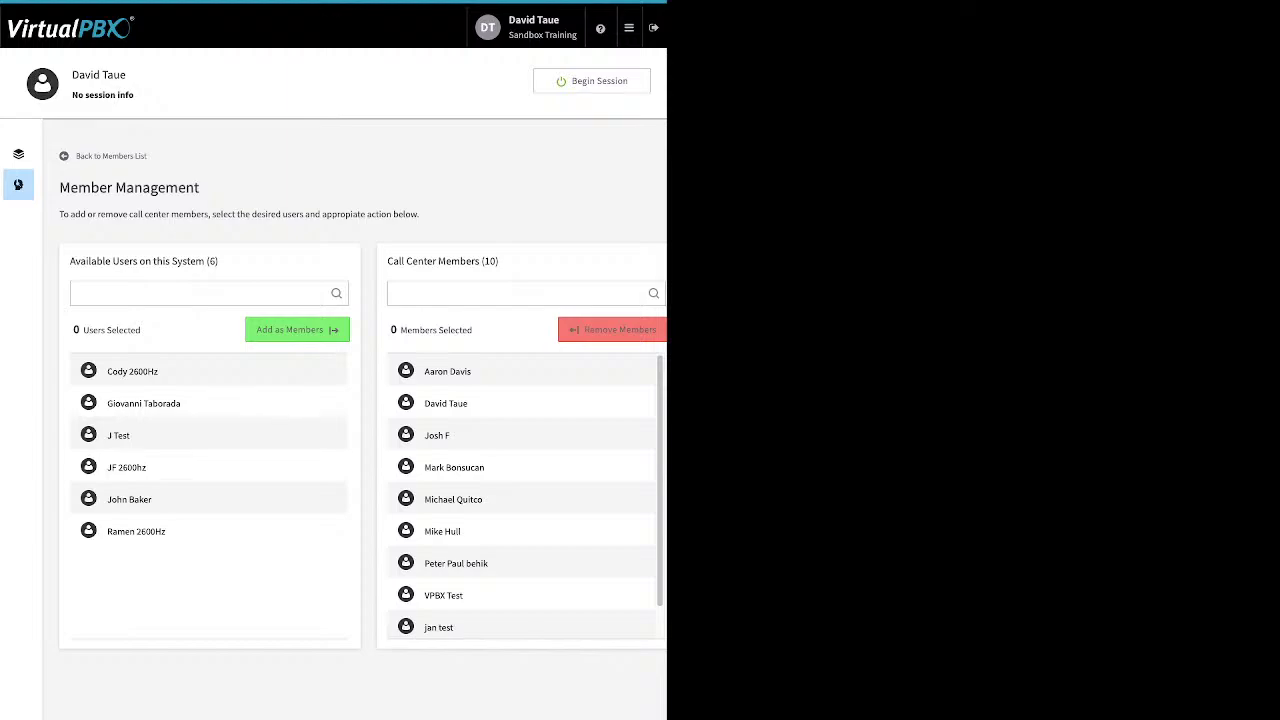
drag(121, 404, 455, 435)
click(160, 435)
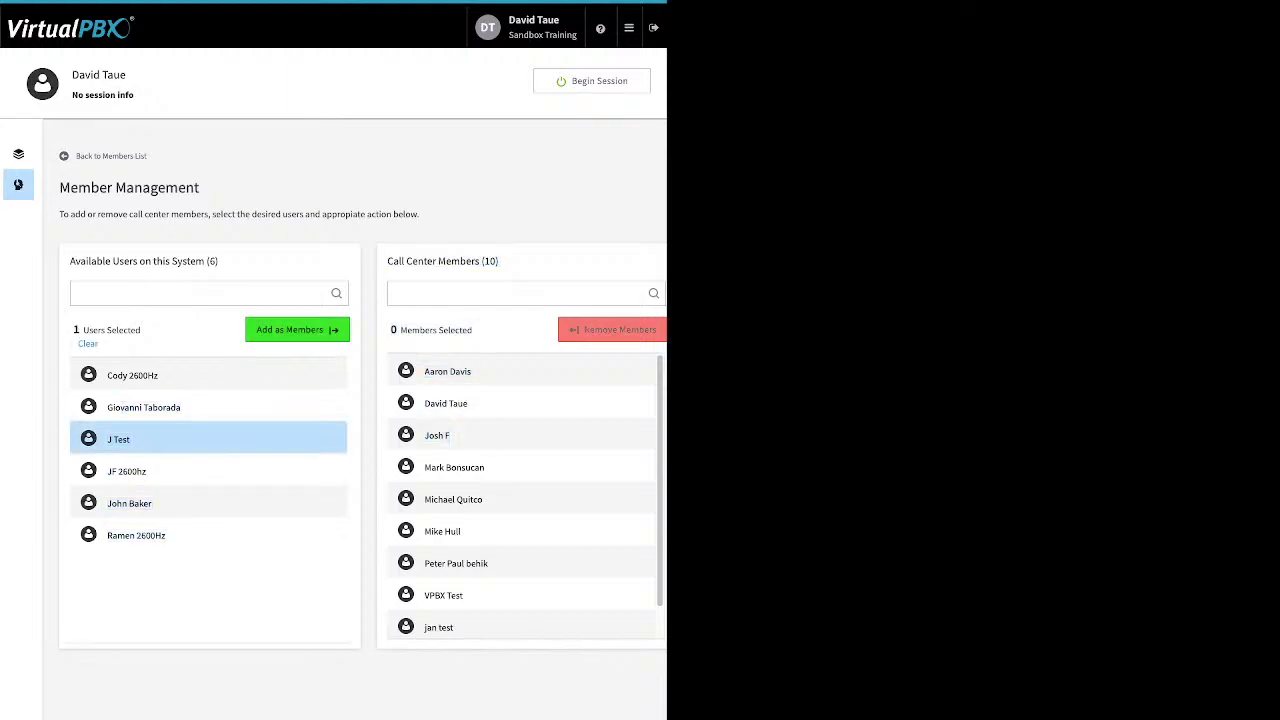
click(160, 407)
click(160, 439)
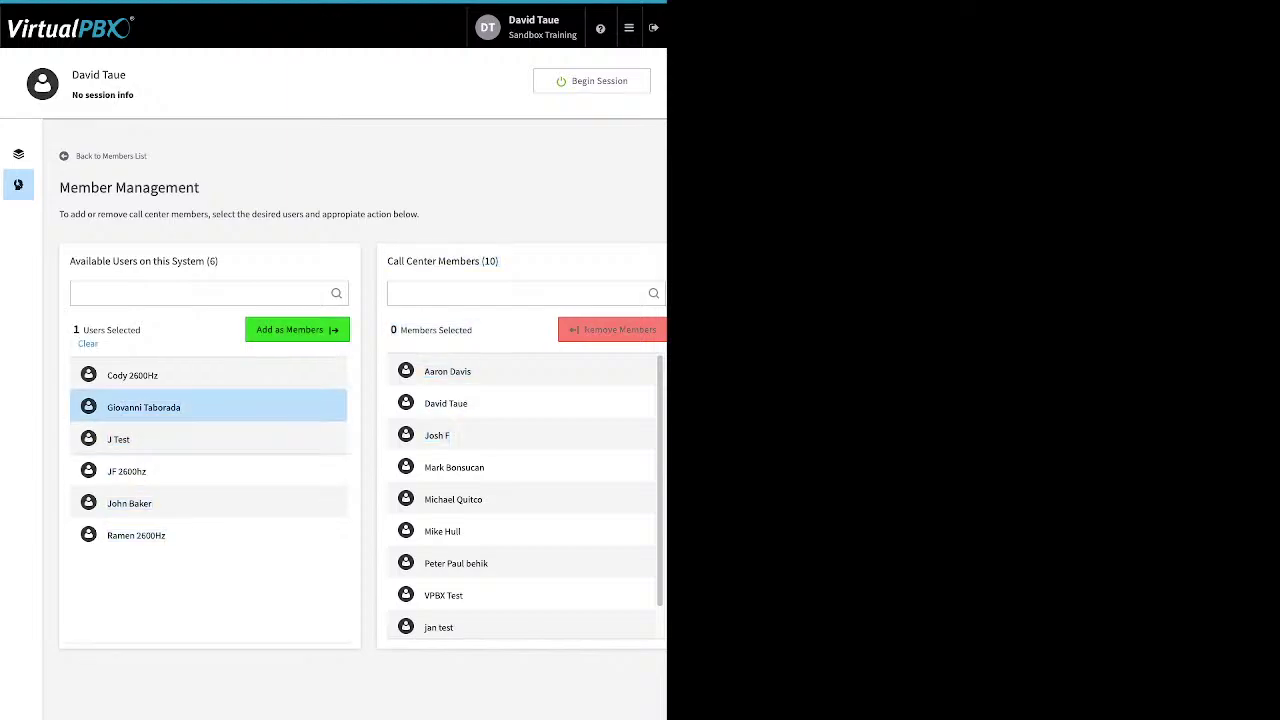
click(297, 329)
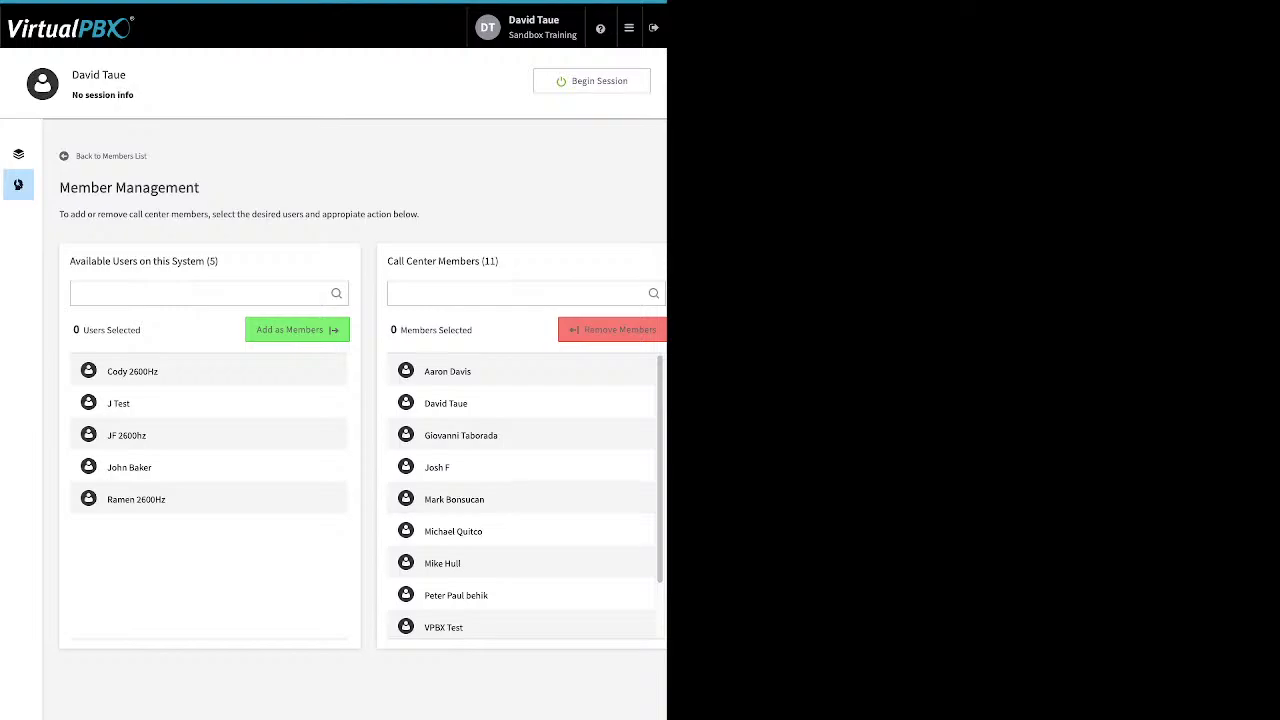
click(437, 467)
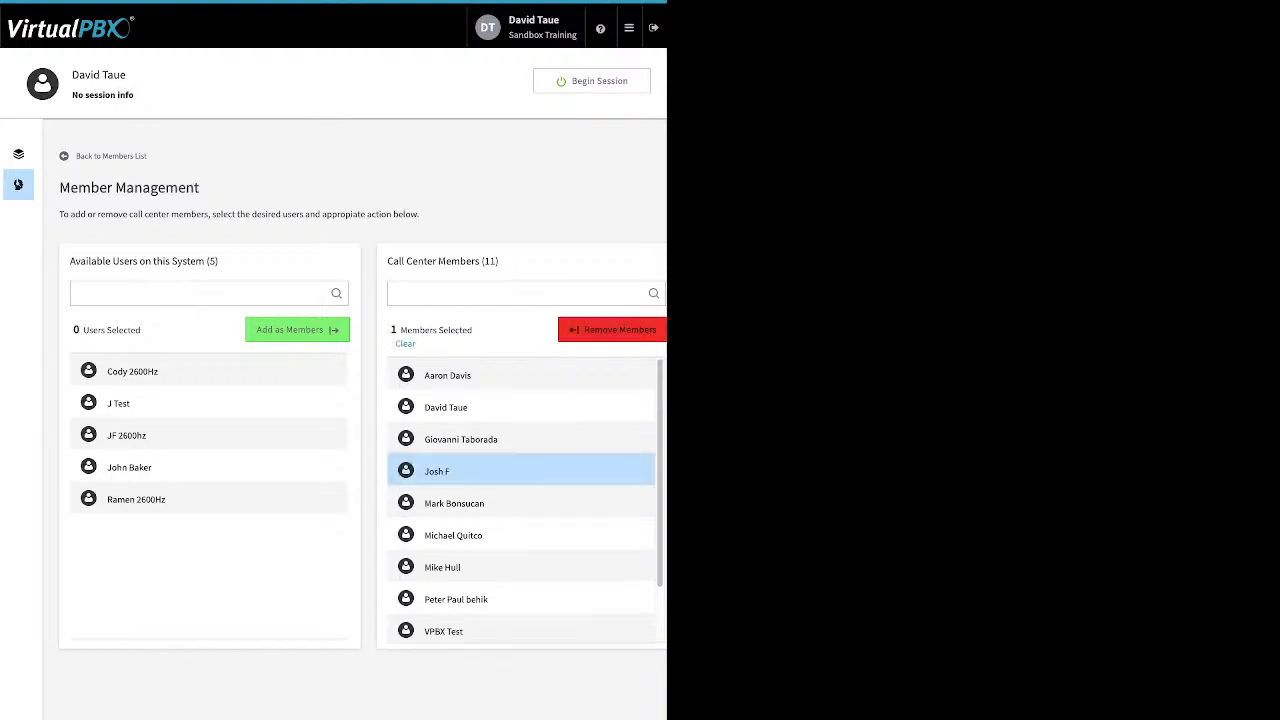
click(612, 330)
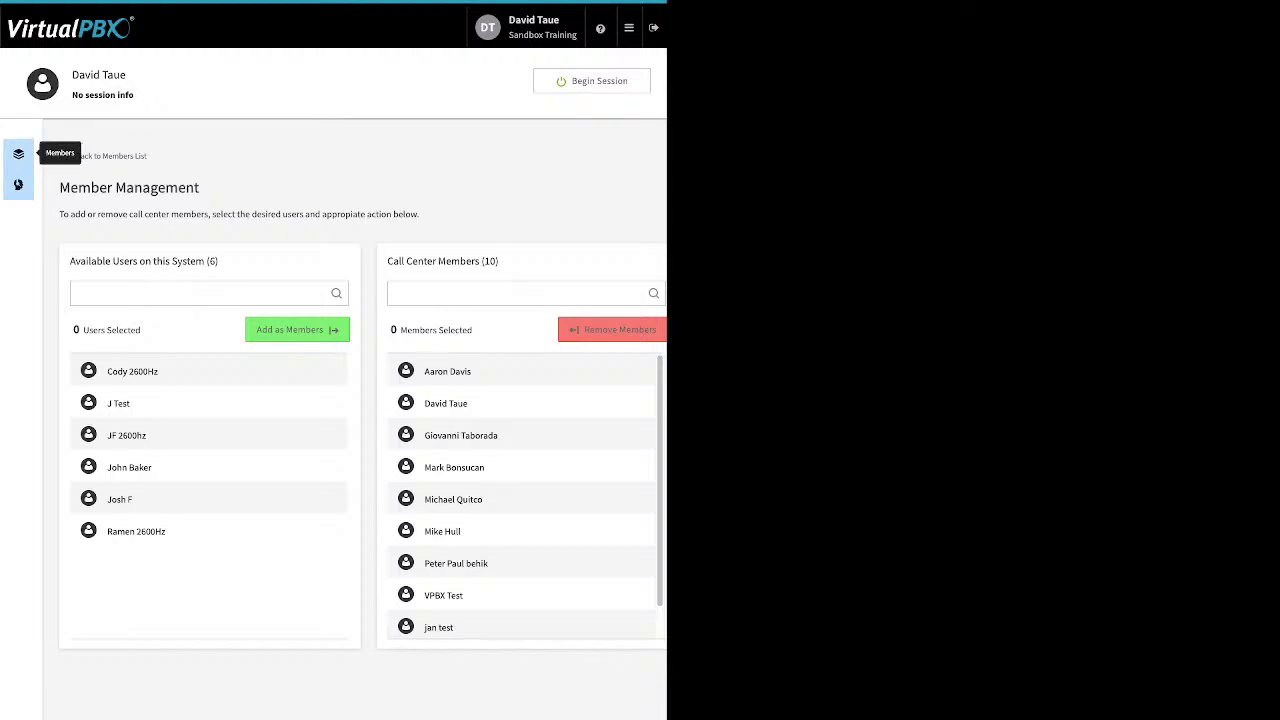
Step: Assign the newly added call center member as an agent of the My Support queue, and view the queue's manager assignments
click(18, 153)
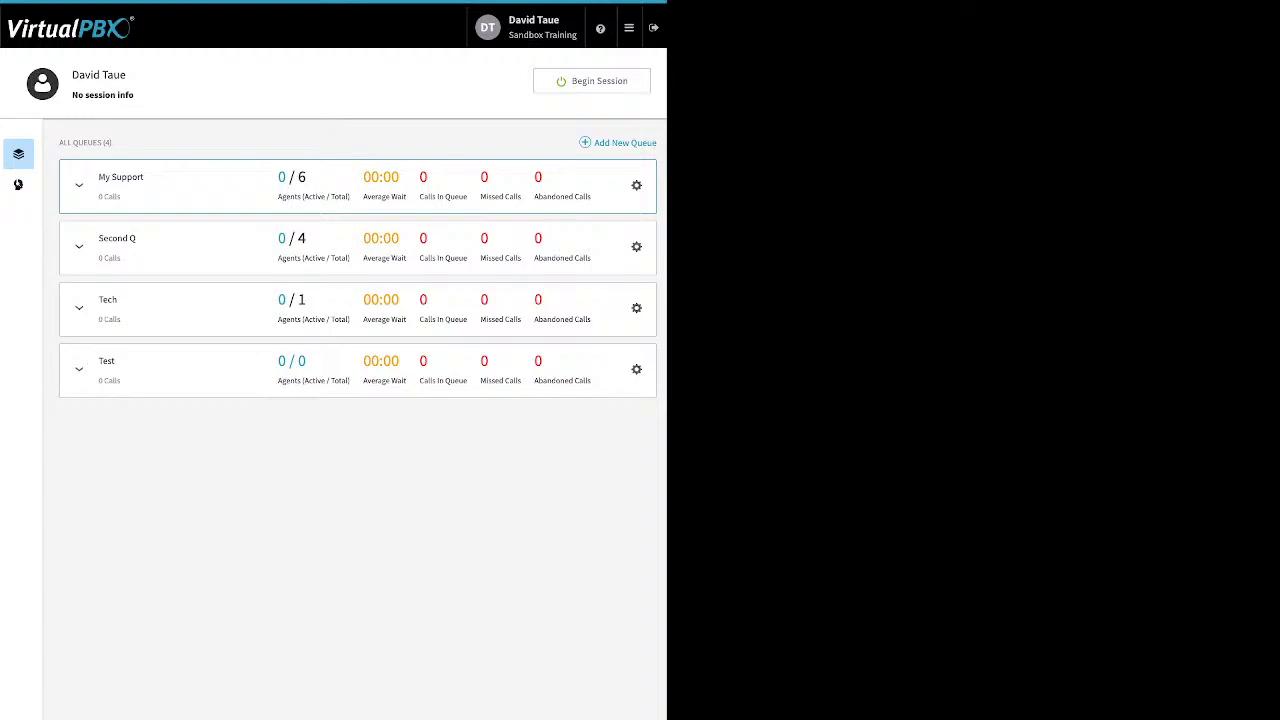
click(79, 185)
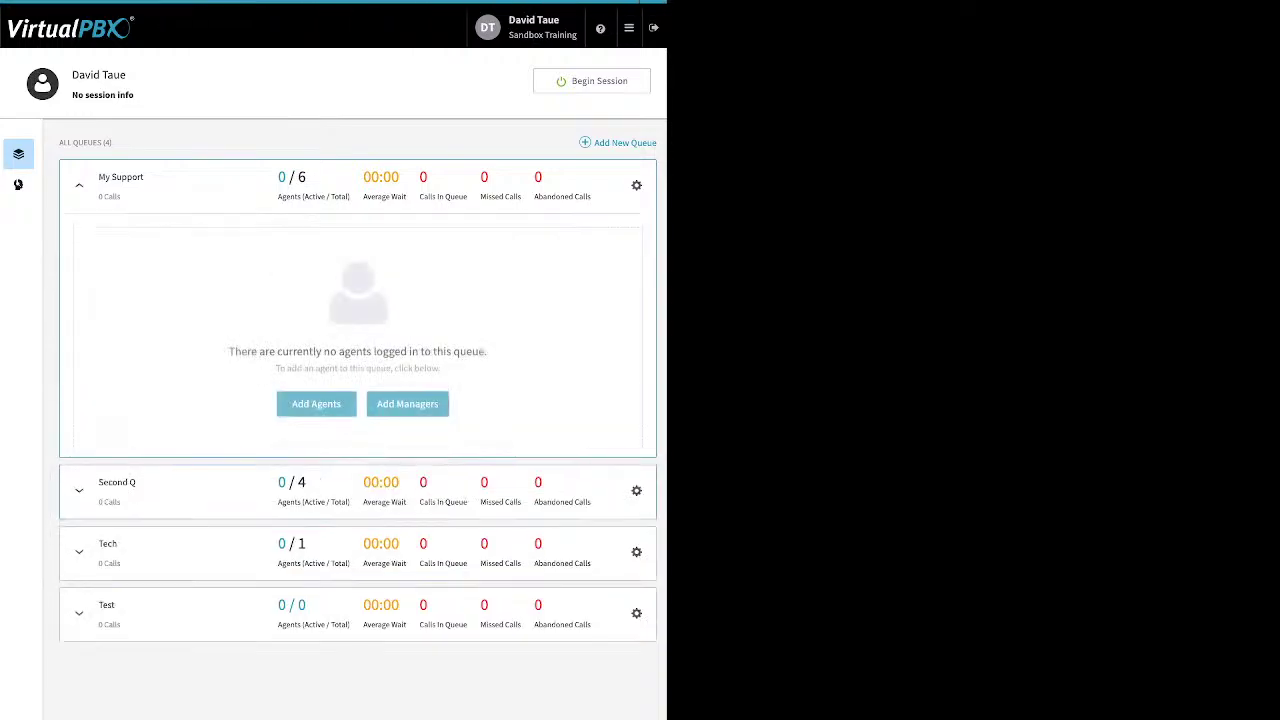
click(316, 403)
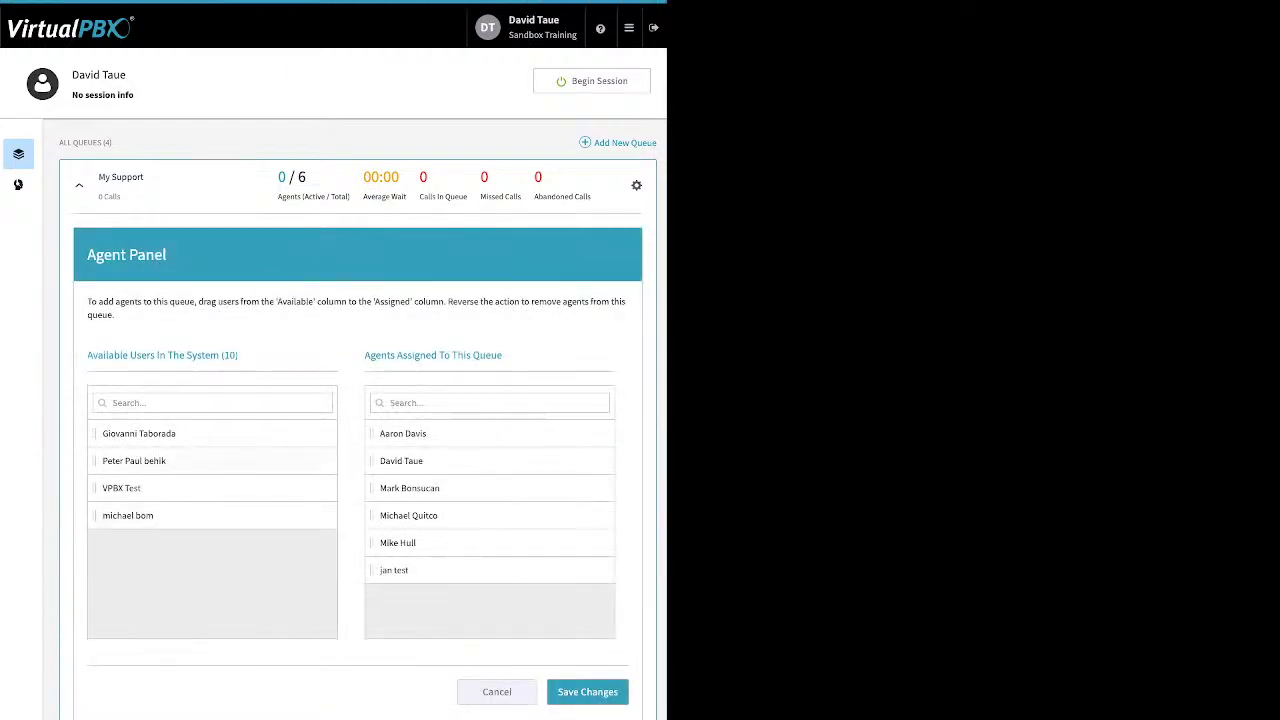
drag(138, 433, 416, 515)
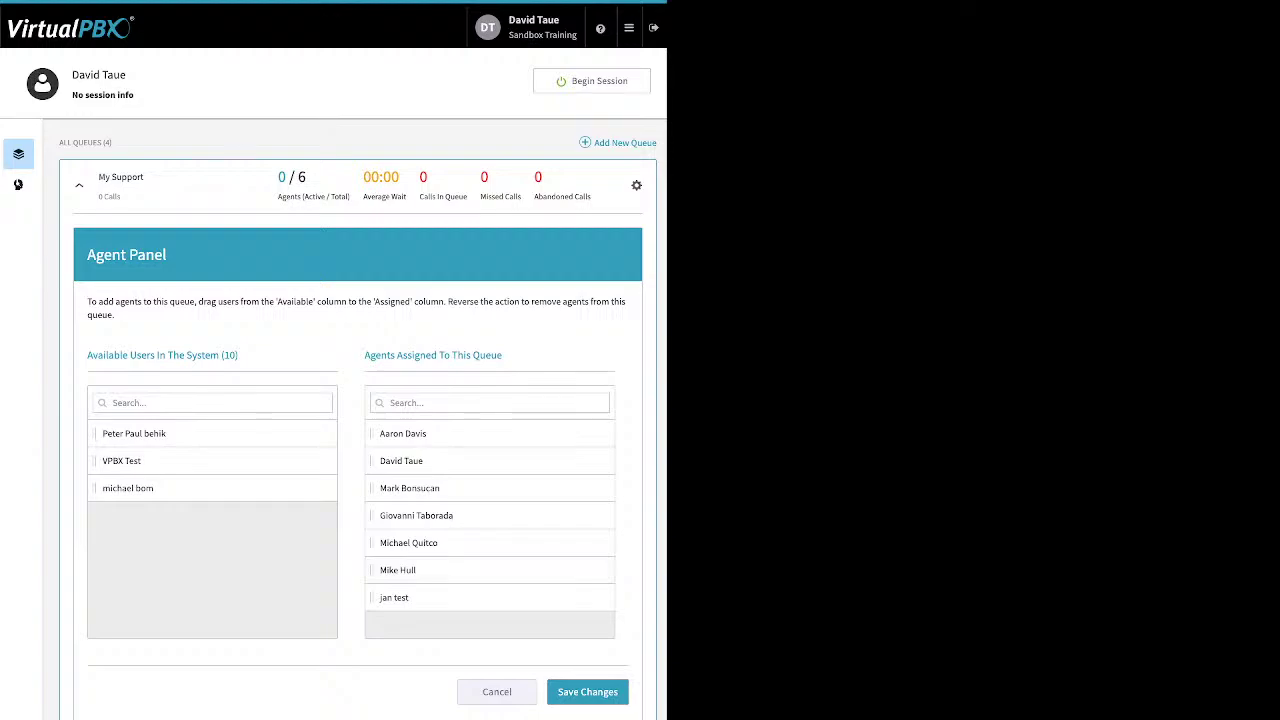
click(587, 691)
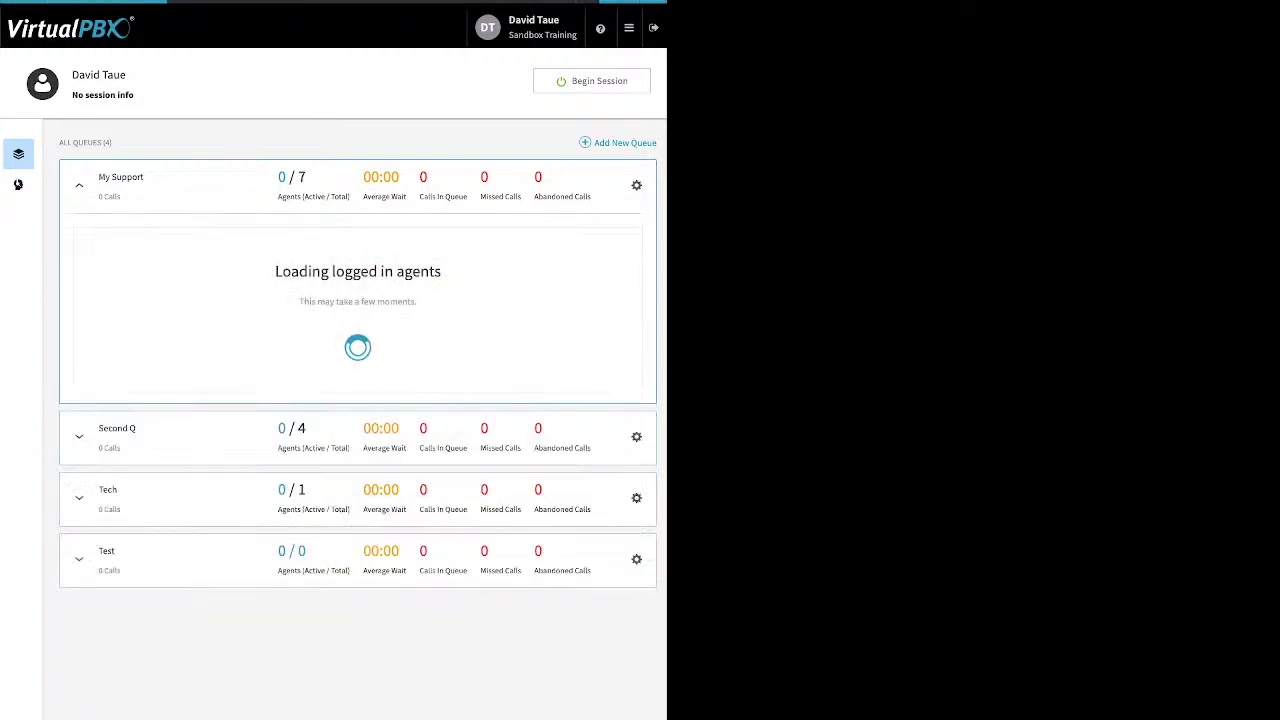
click(407, 403)
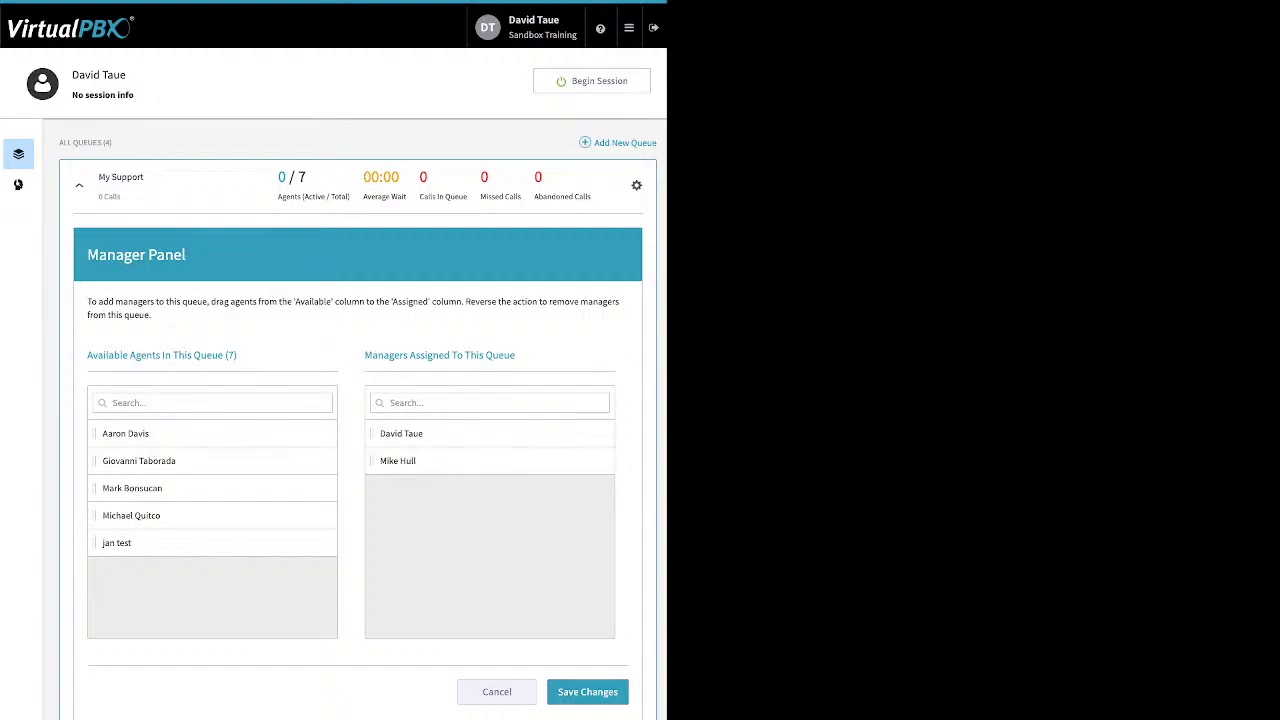
click(588, 692)
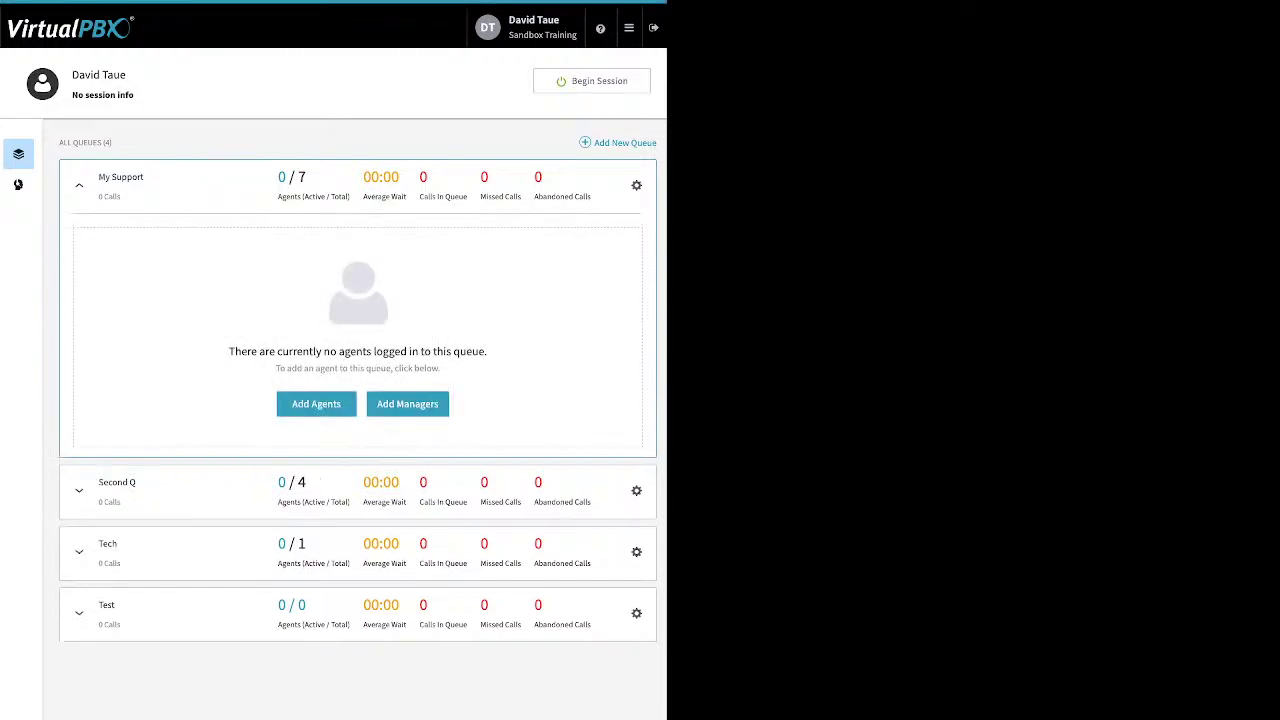
Step: Begin an agent session and open the Default Answering Device settings
click(628, 27)
click(591, 81)
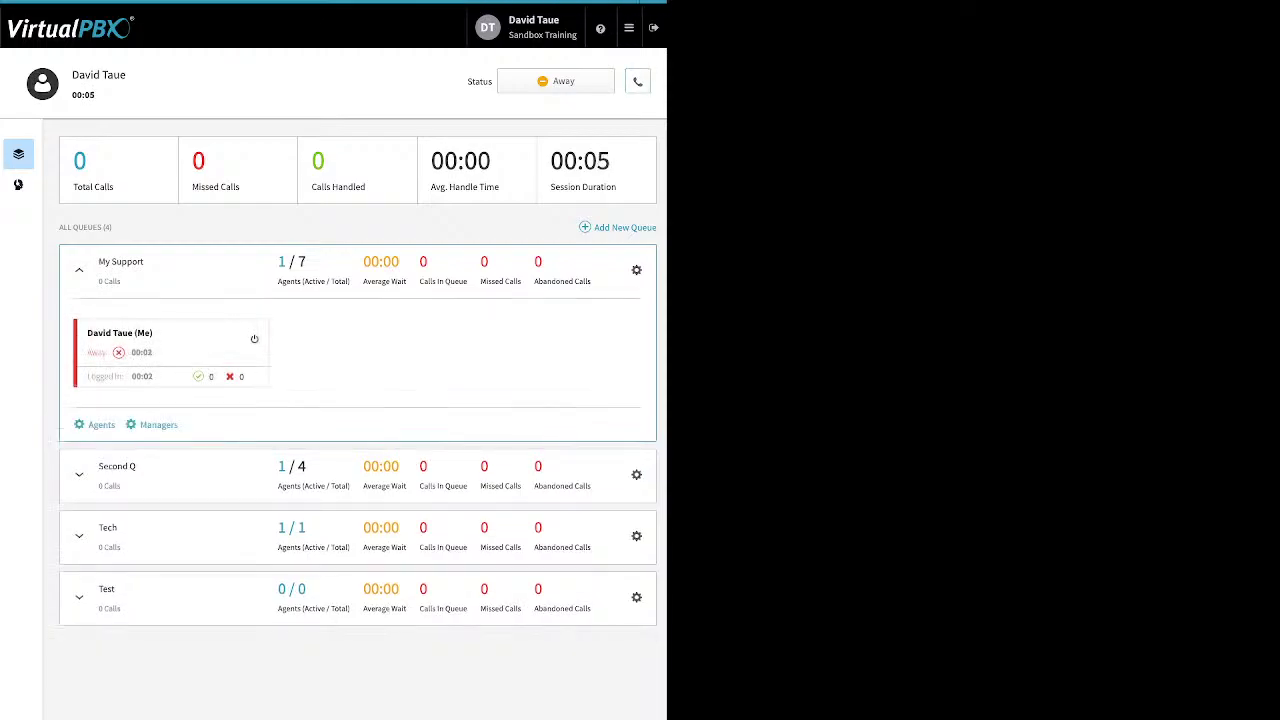
click(637, 81)
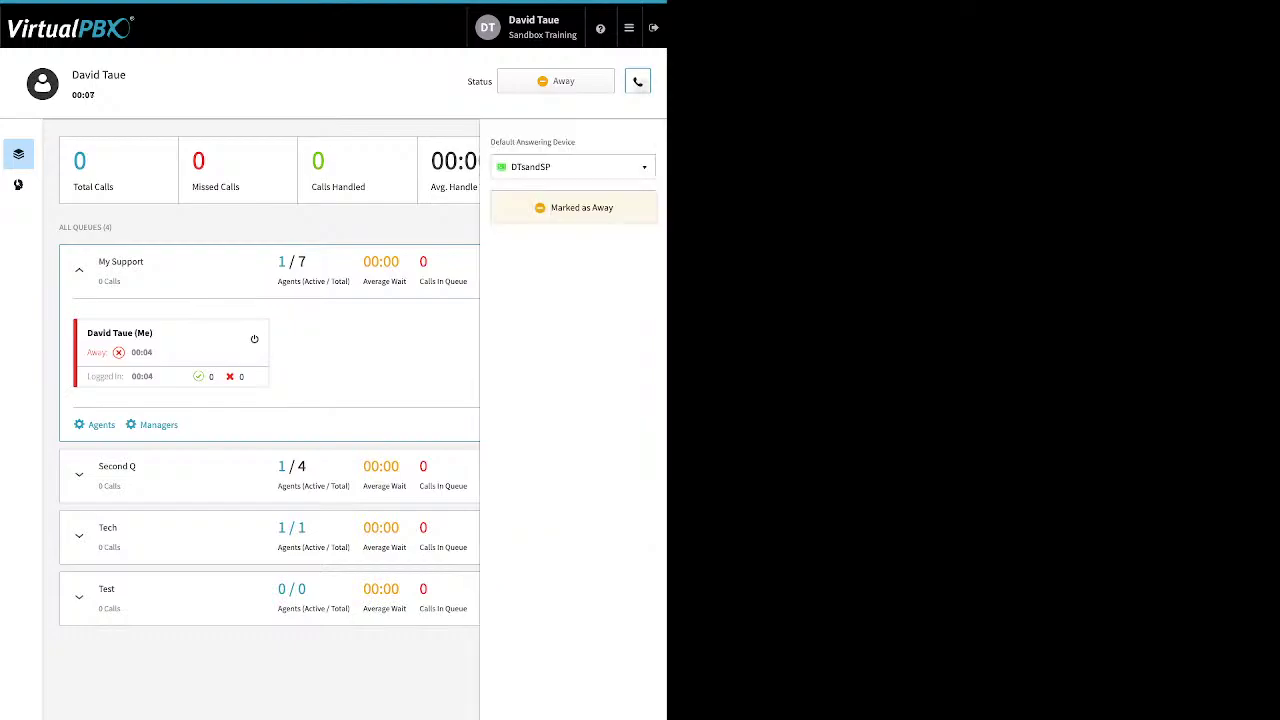
Step: Choose DTsandSP as the Default Answering Device and mark the agent as ready in all queues
click(573, 167)
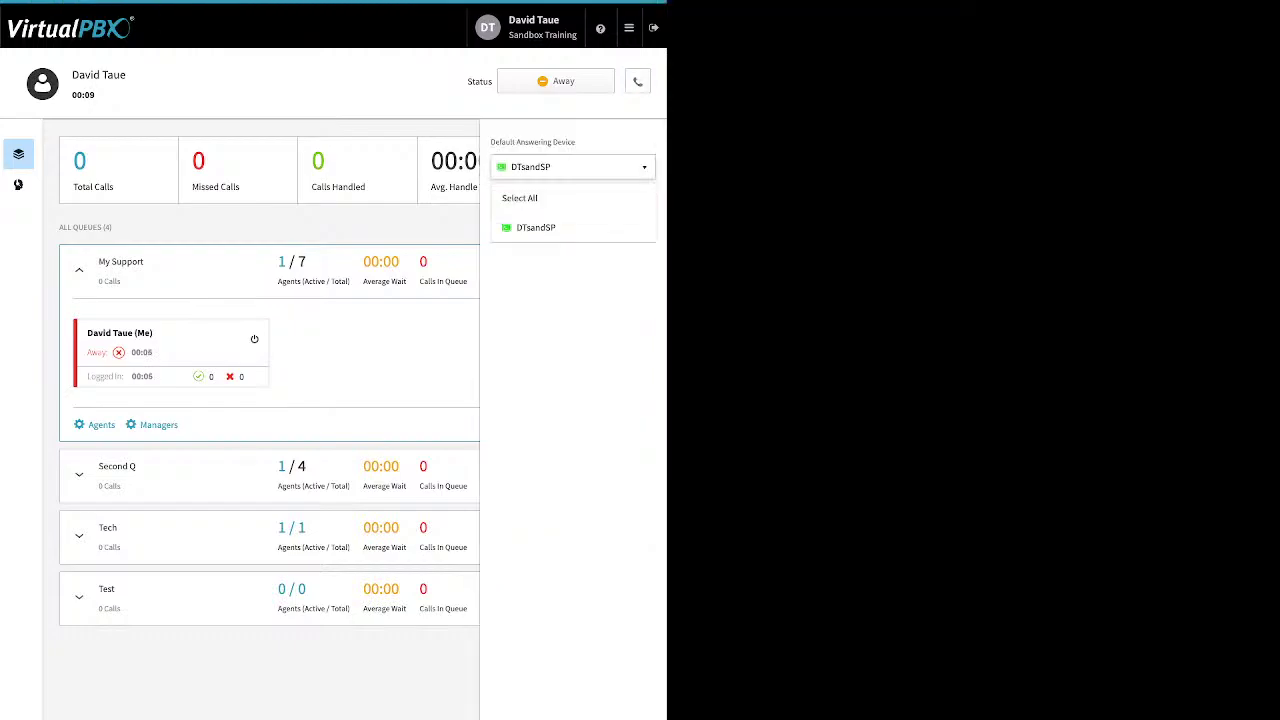
click(573, 228)
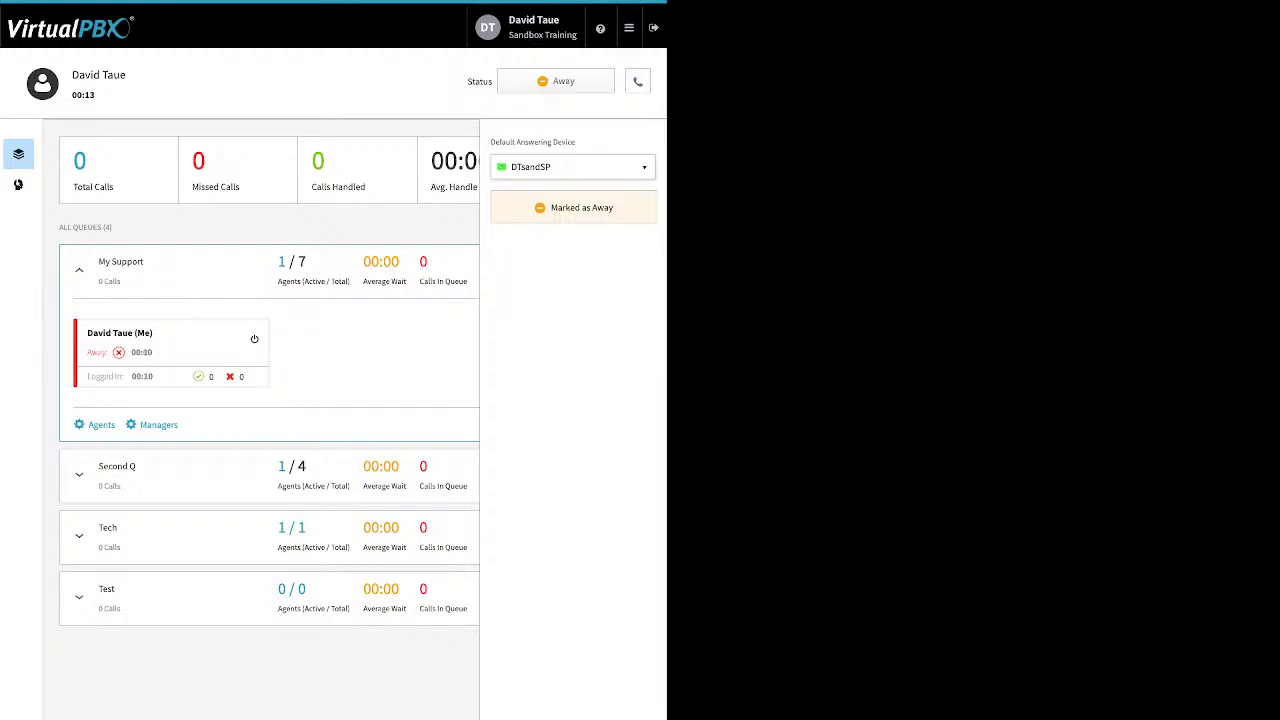
click(637, 81)
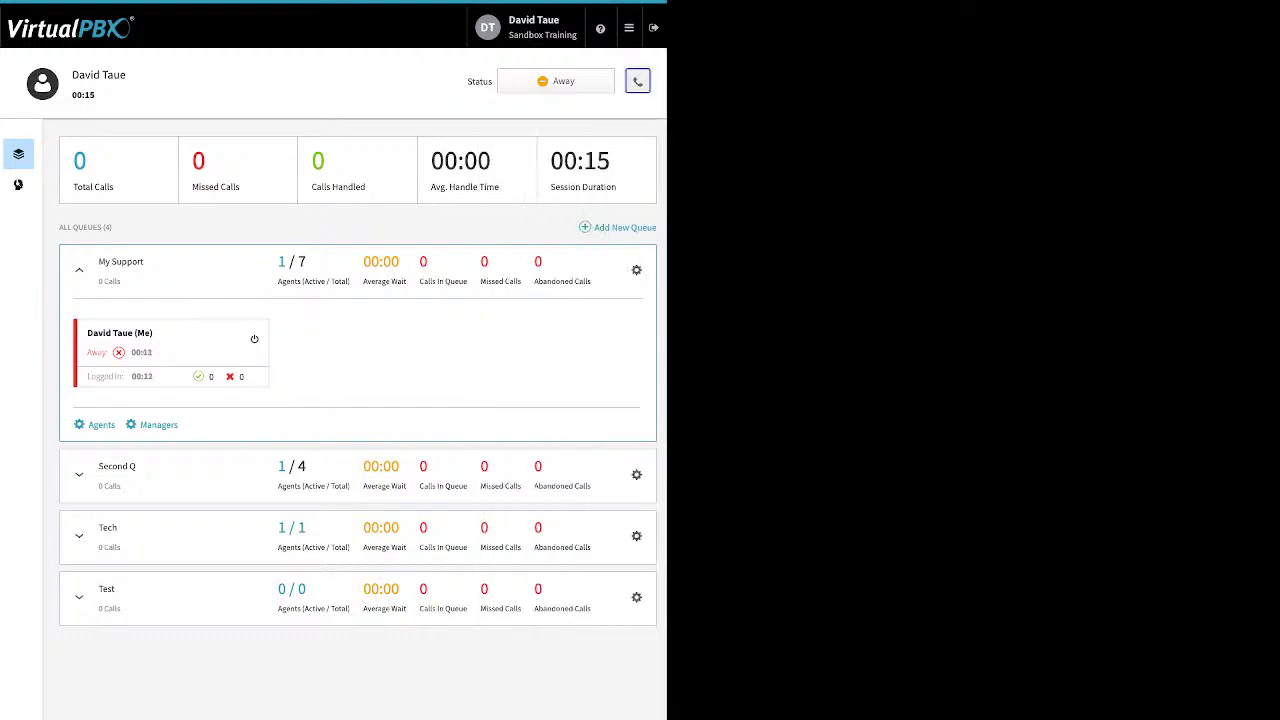
click(555, 81)
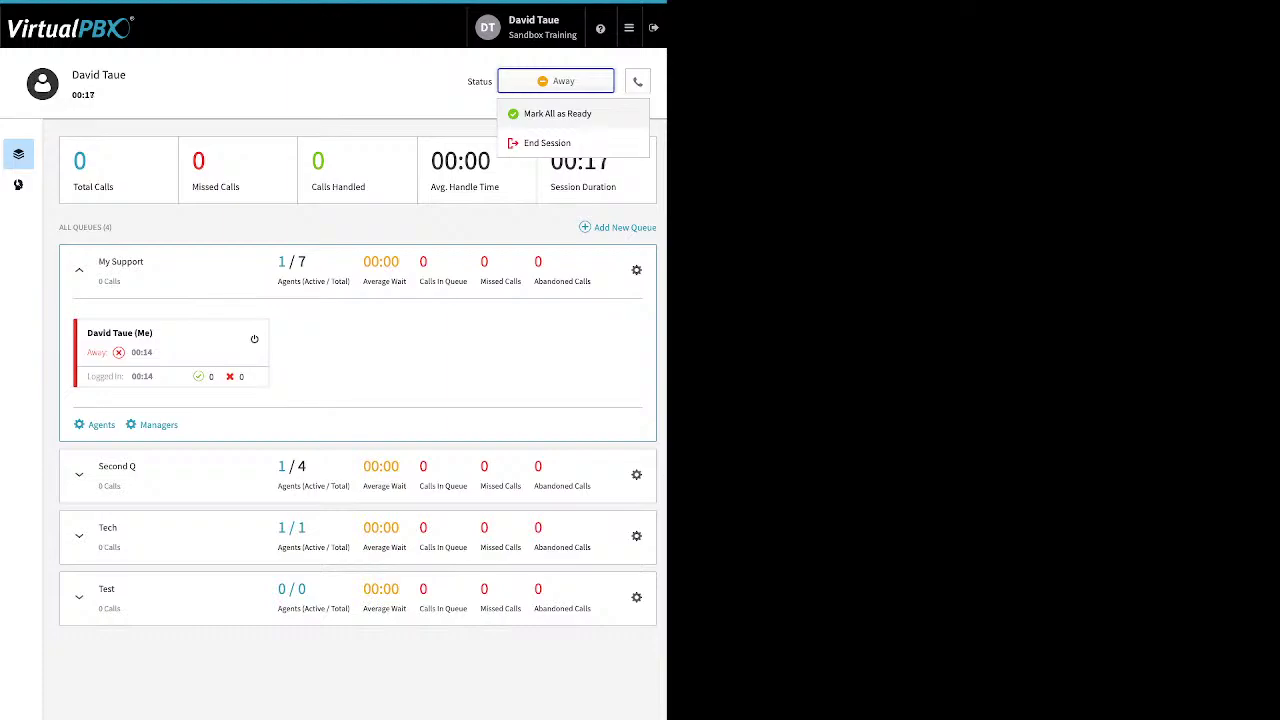
click(557, 113)
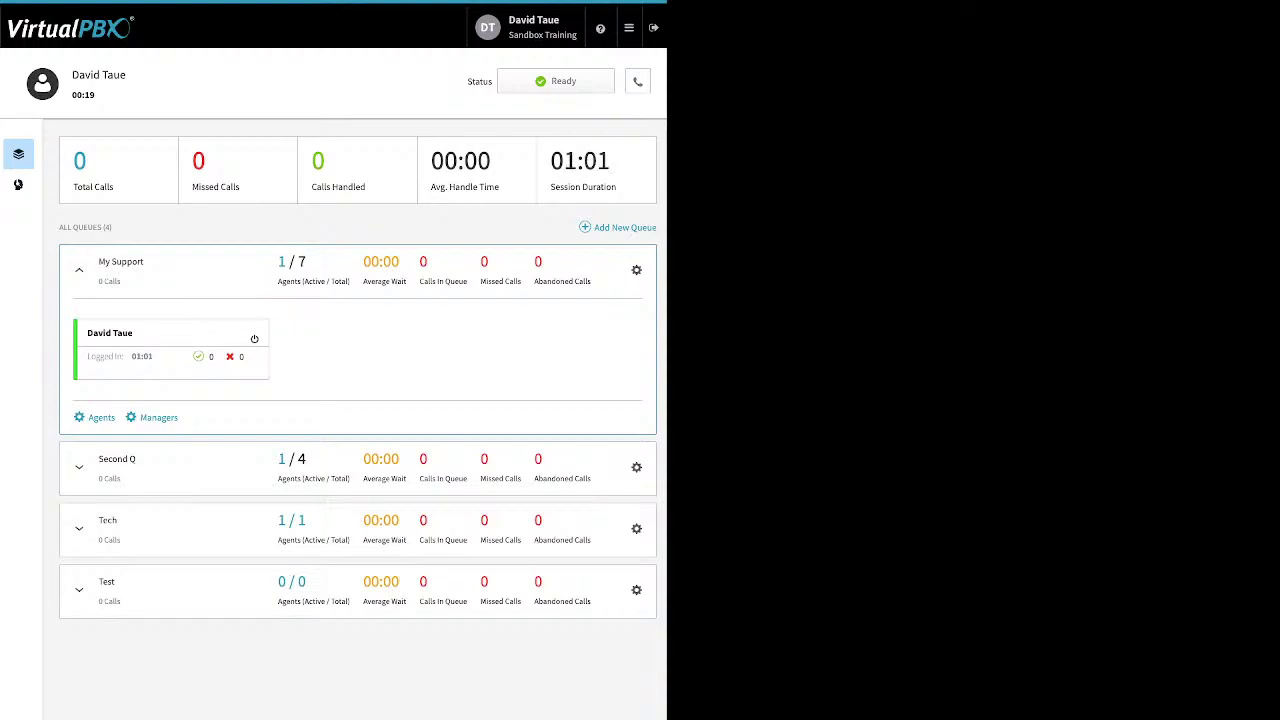
Step: Set the agent's status to Away in all queues and end the agent session
click(555, 81)
click(555, 81)
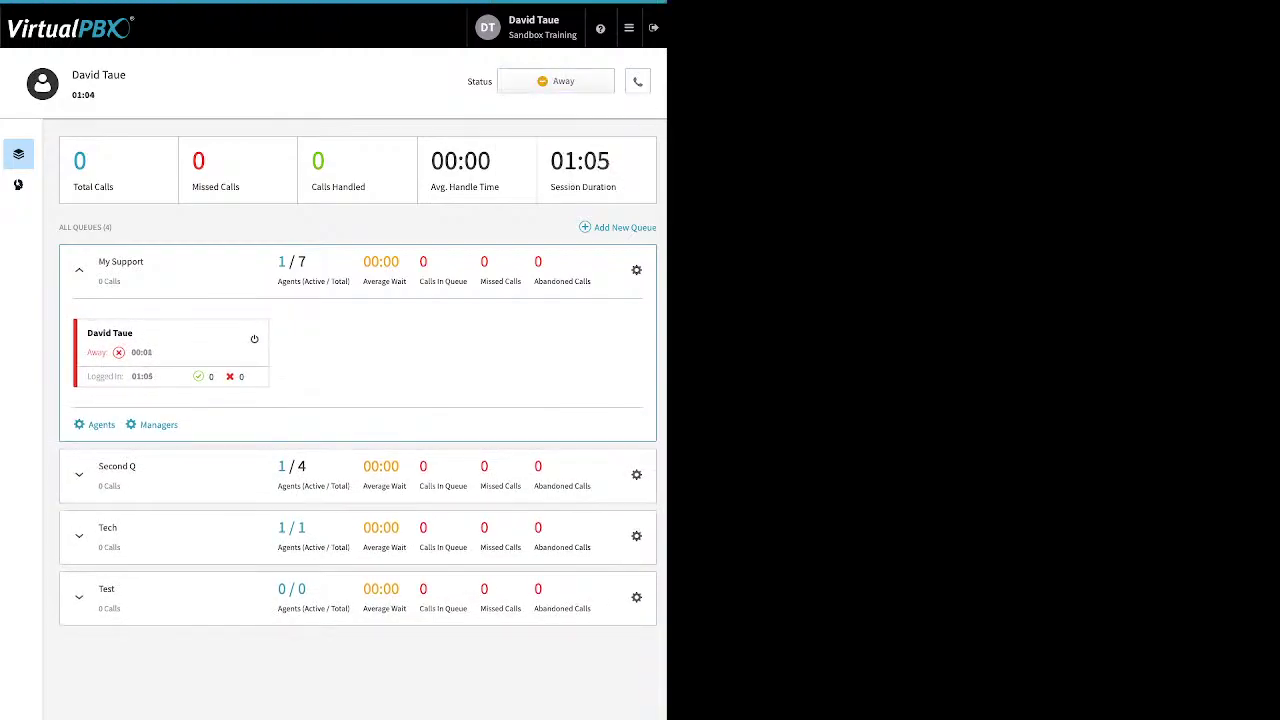
click(555, 81)
click(565, 142)
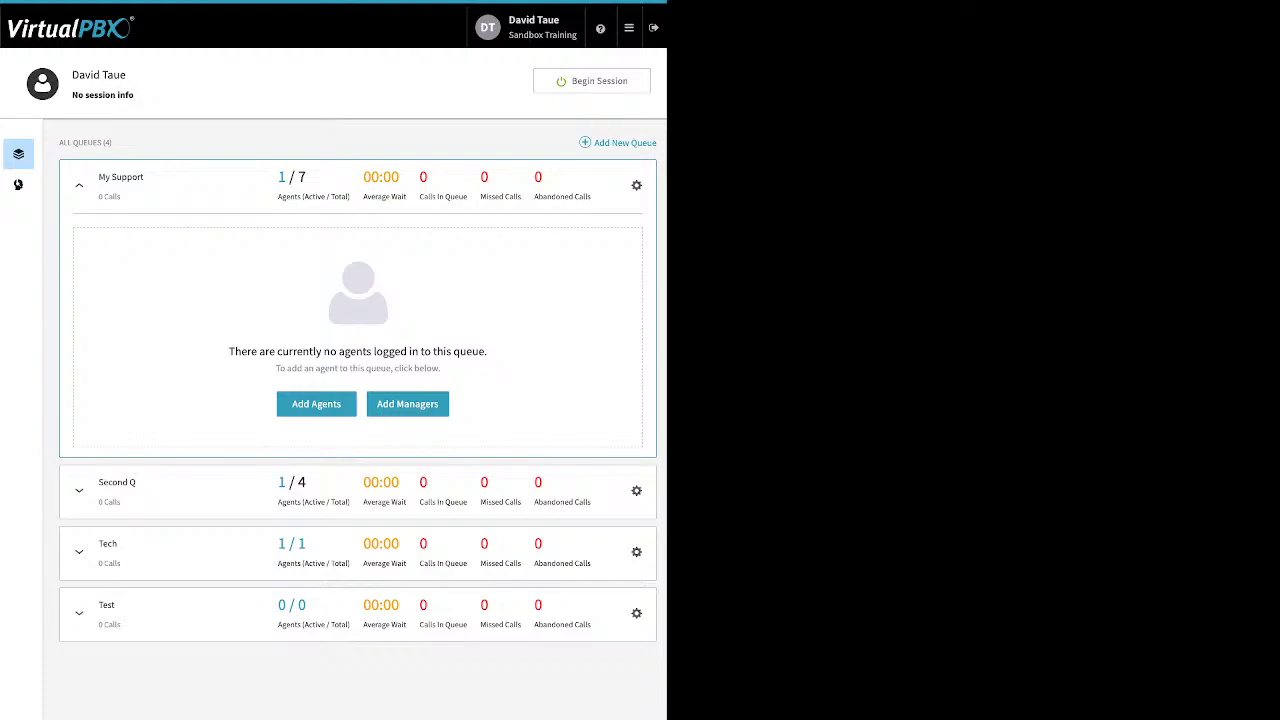
Step: Open Dynamic Caller ID and examine the area code condition of the 408 rule without changing it
click(629, 28)
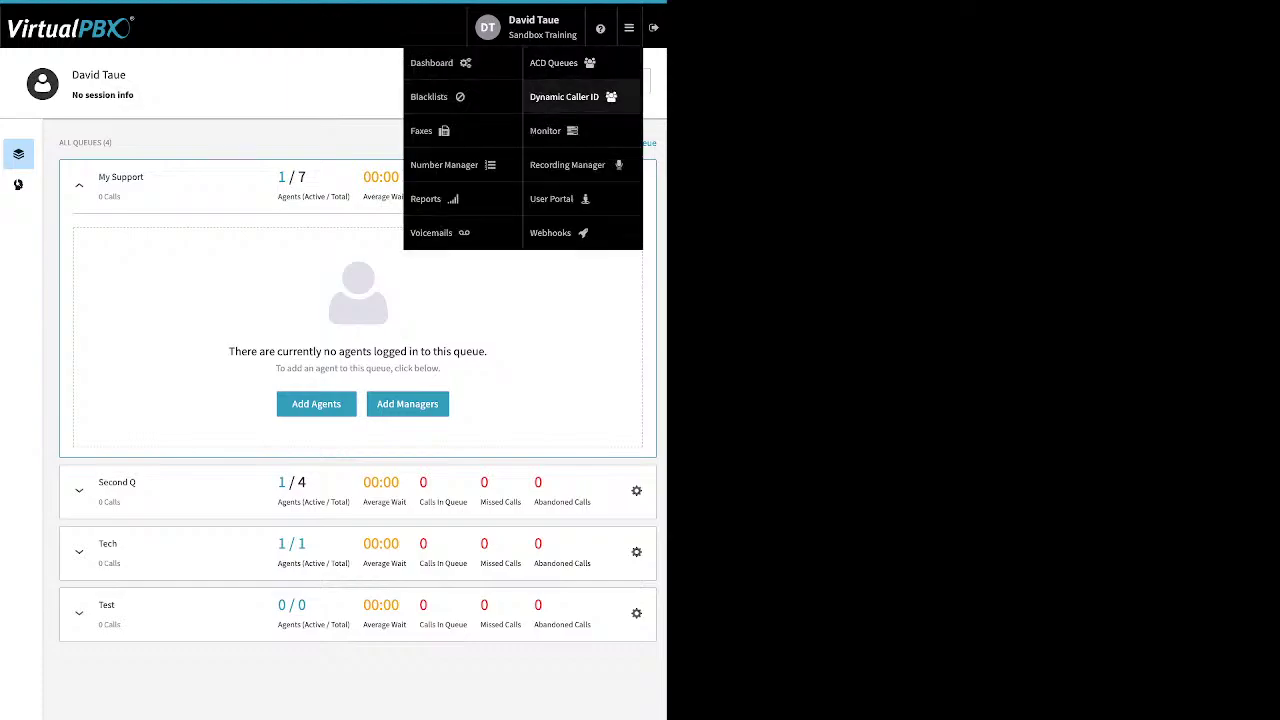
click(564, 96)
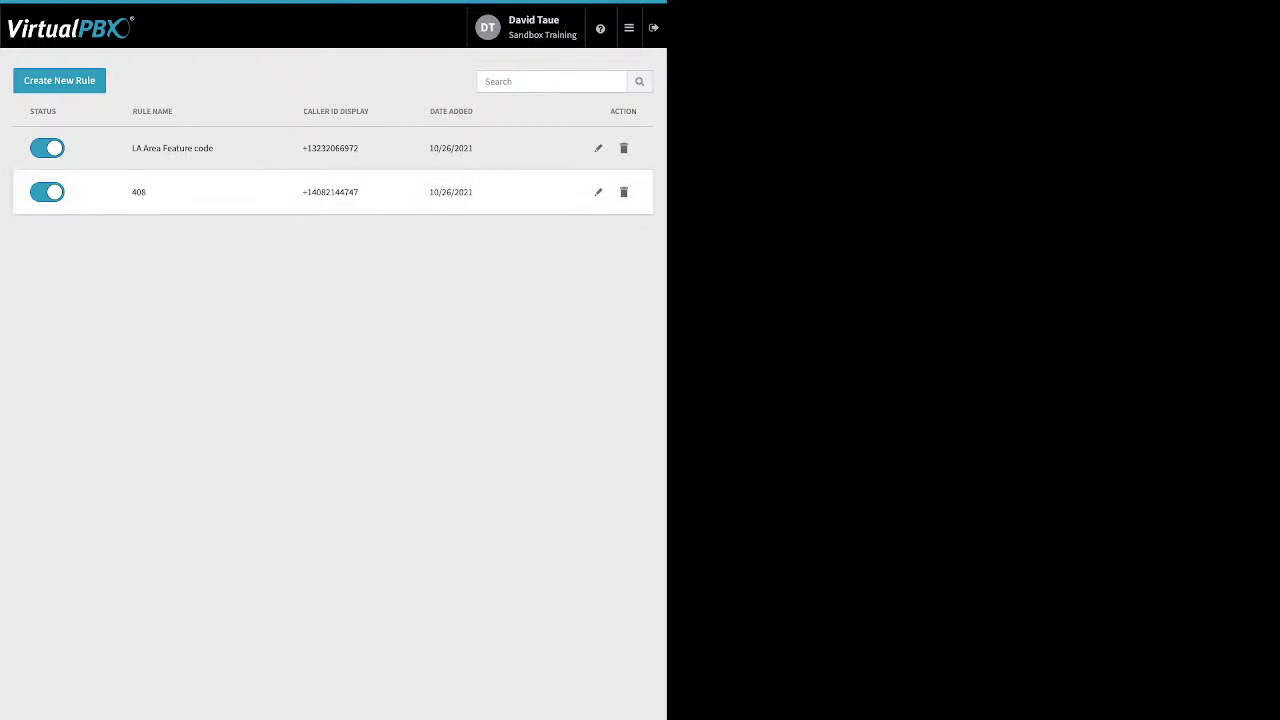
click(598, 192)
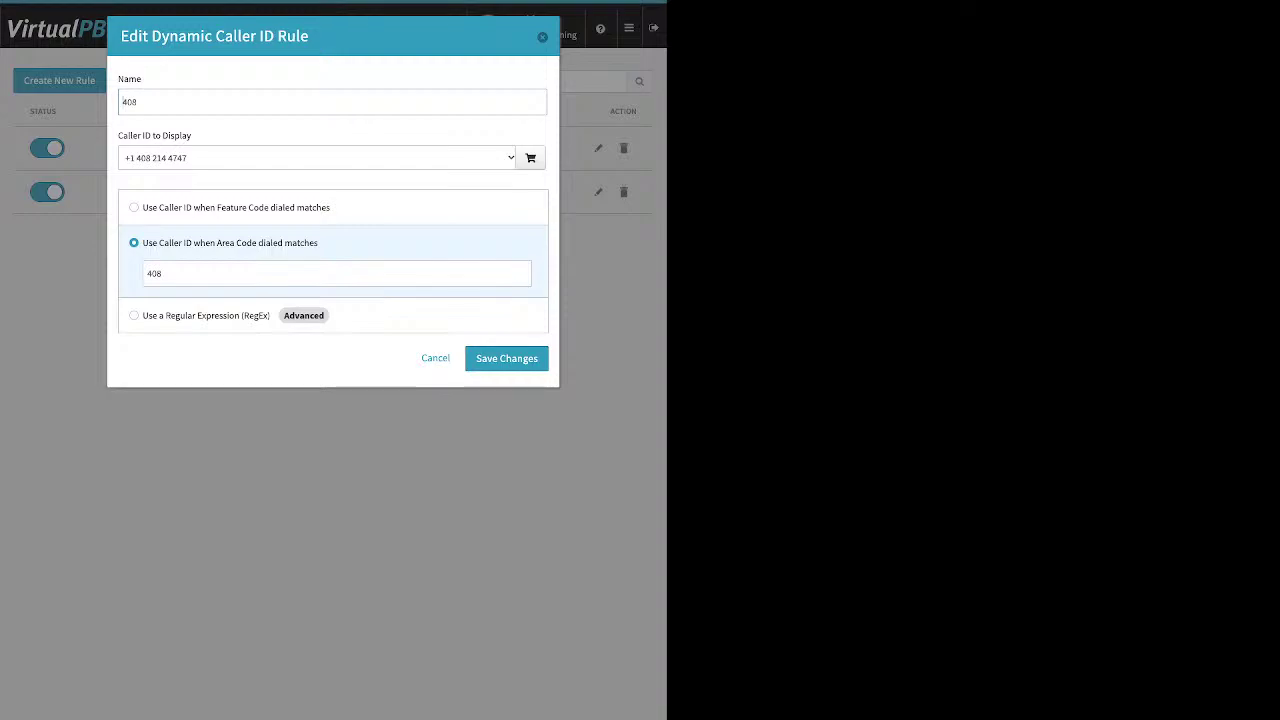
double_click(154, 273)
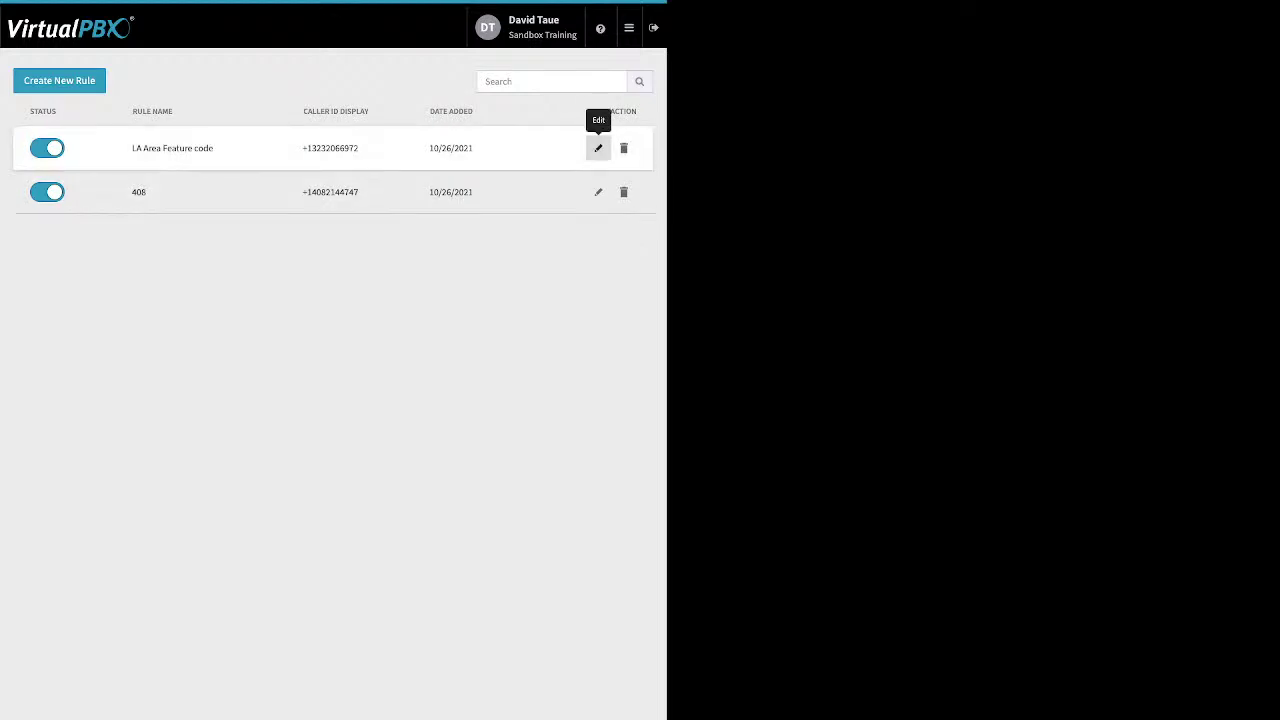
Step: Examine the feature code condition of the LA Area Feature code rule without changing it
click(598, 148)
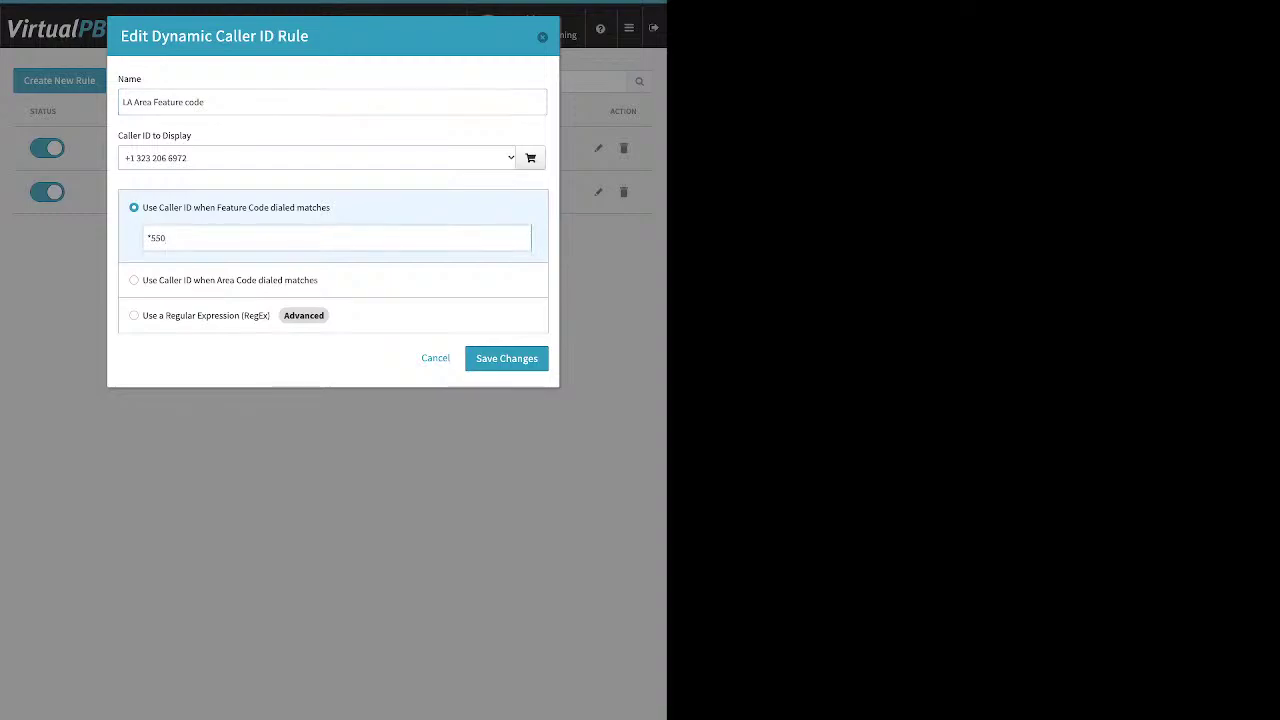
key(ctrl+a)
click(148, 238)
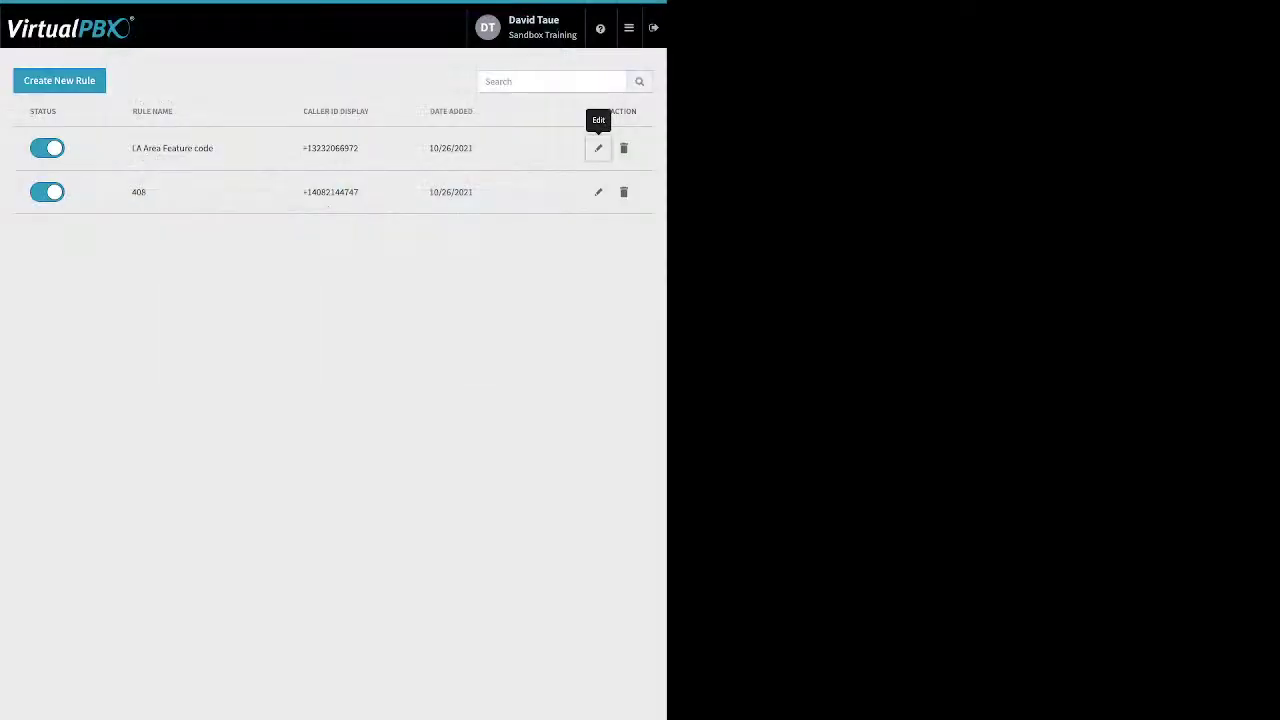
Step: Open Monitor, view its devices and employees with the Busy and Available filters, and examine the active/incoming and parked calls sections
click(628, 27)
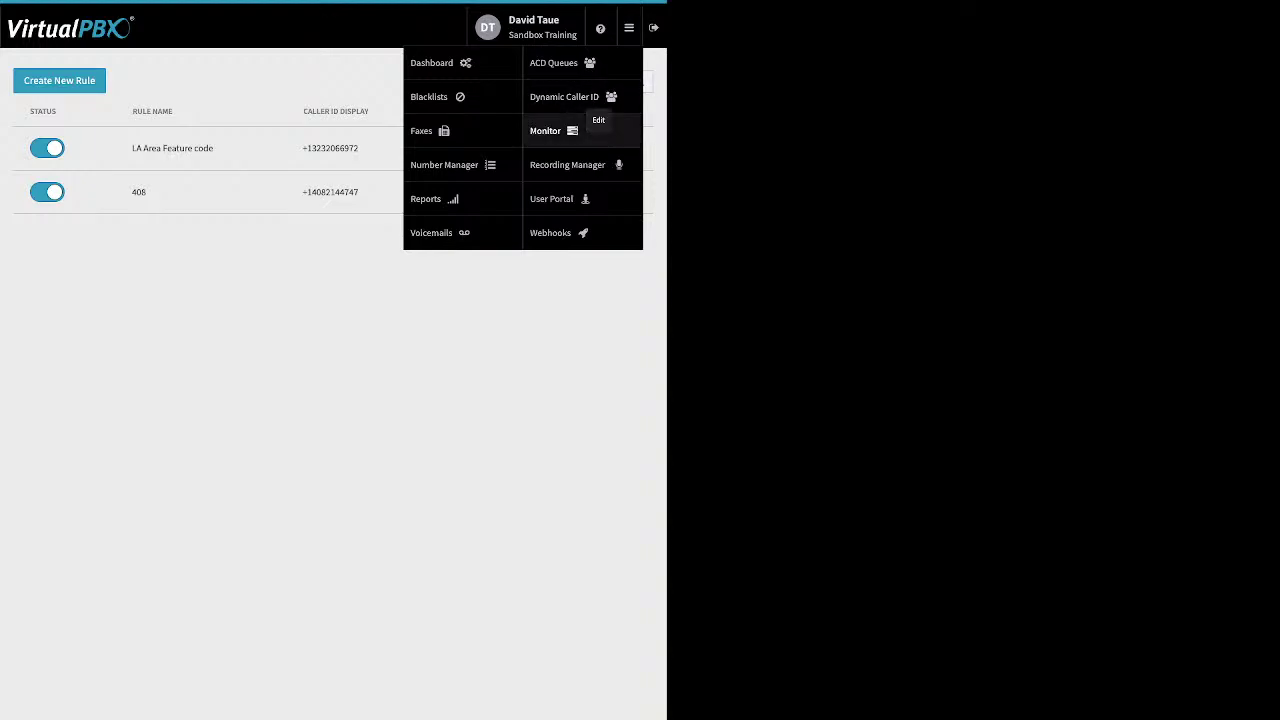
click(555, 130)
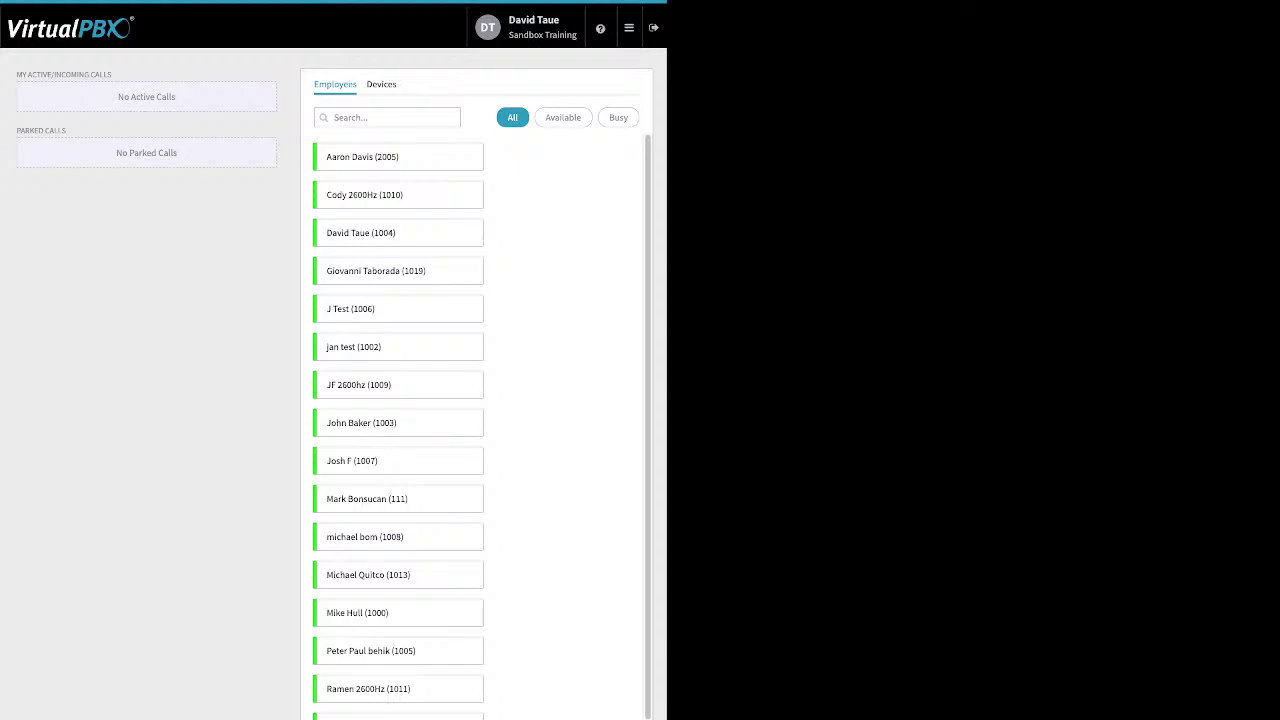
click(381, 85)
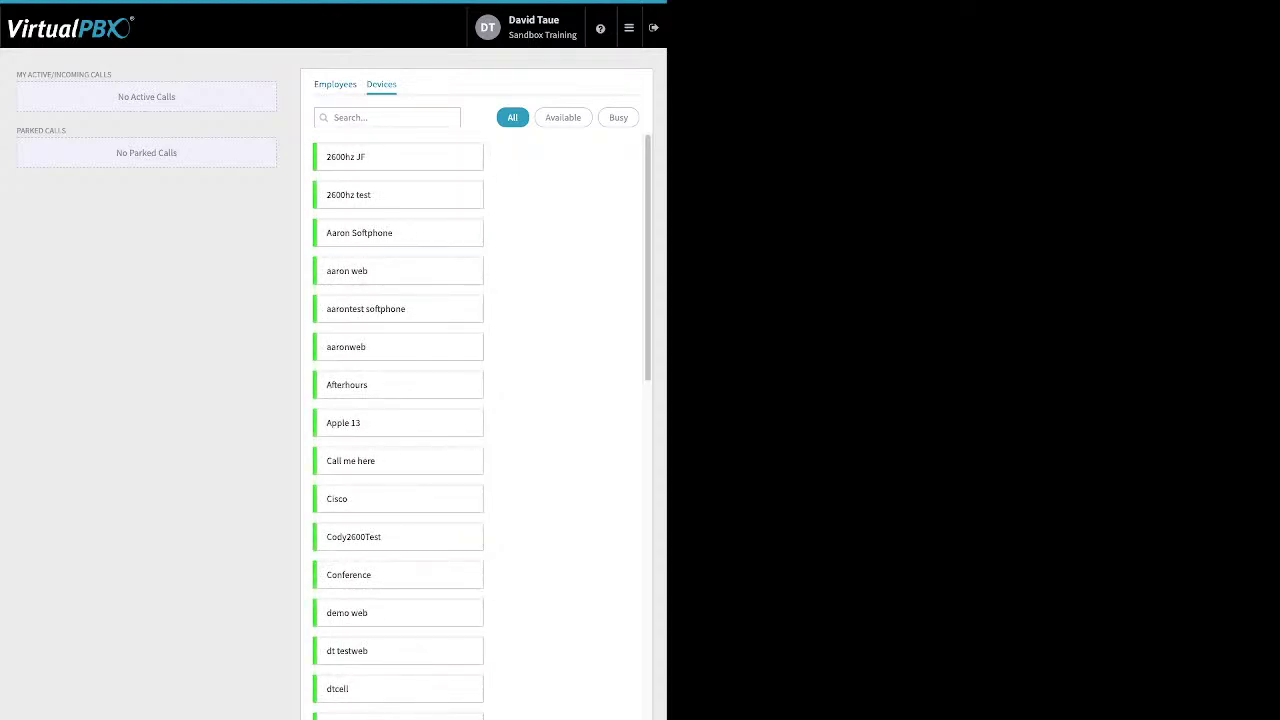
click(335, 85)
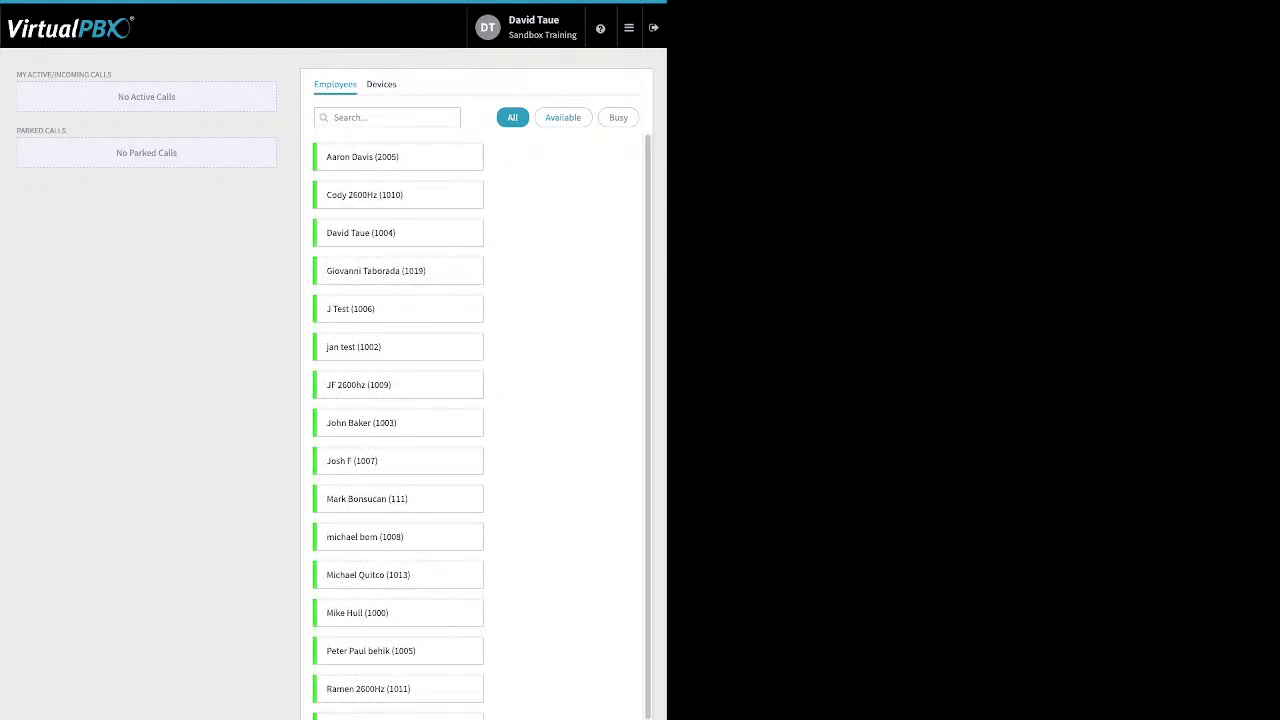
click(618, 118)
click(563, 118)
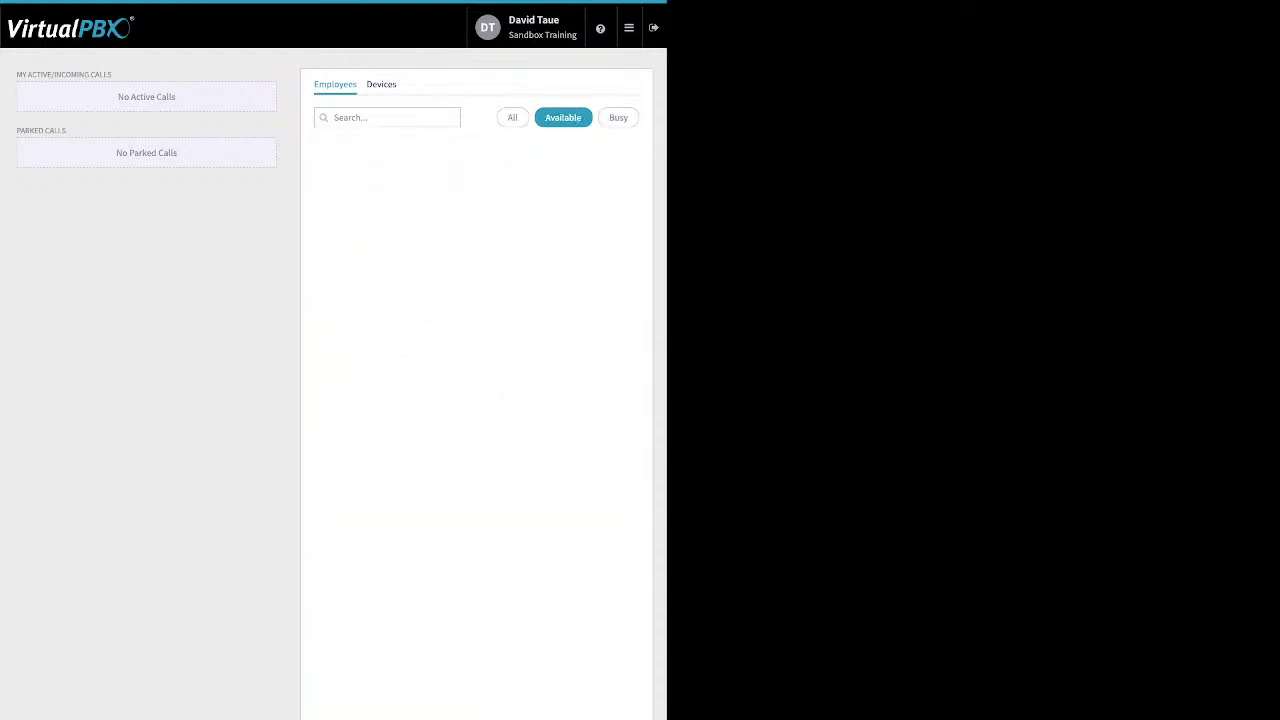
drag(112, 74, 16, 74)
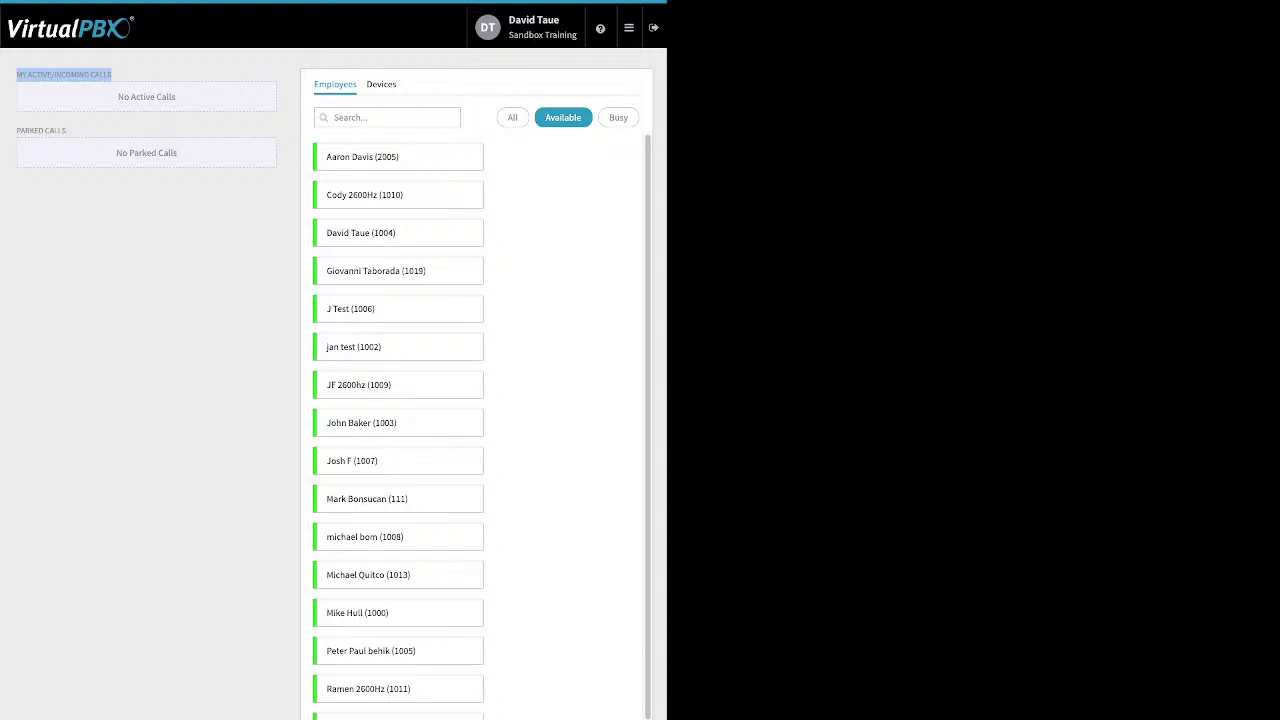
drag(66, 130, 16, 130)
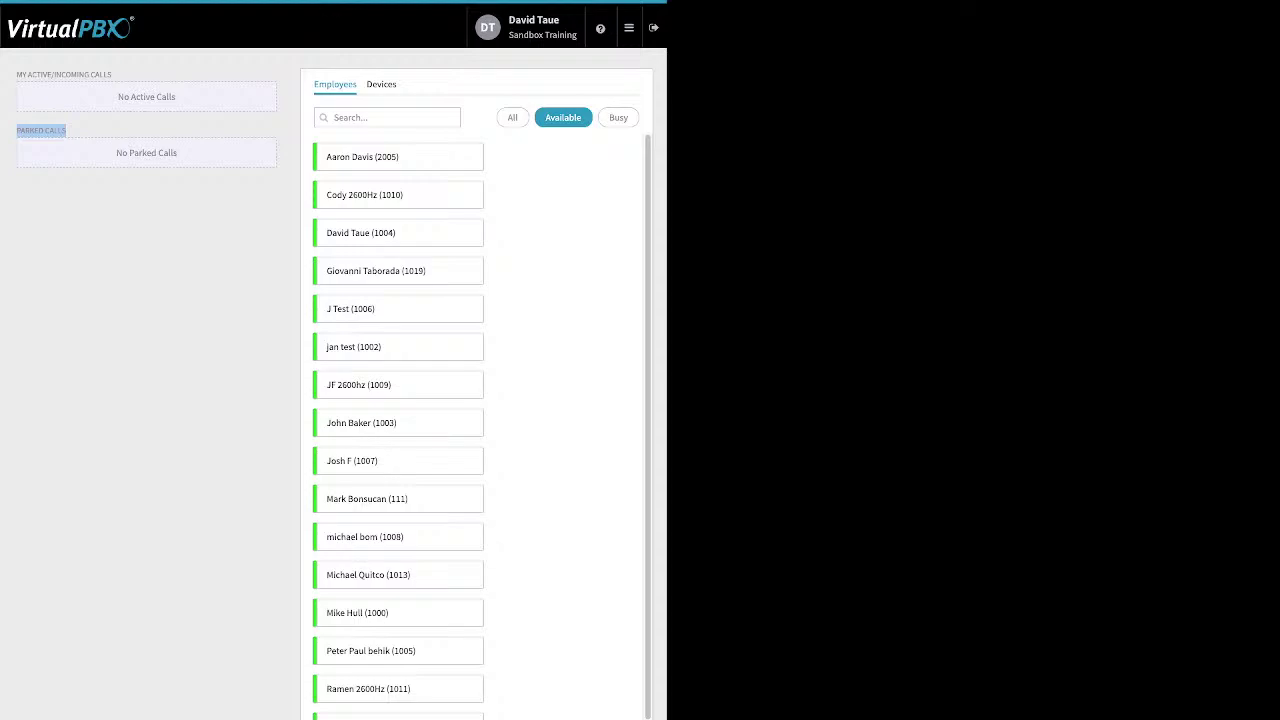
Step: Open Webhooks and bring up the form for creating a new webhook to examine its options
click(628, 27)
mouse_move(628, 27)
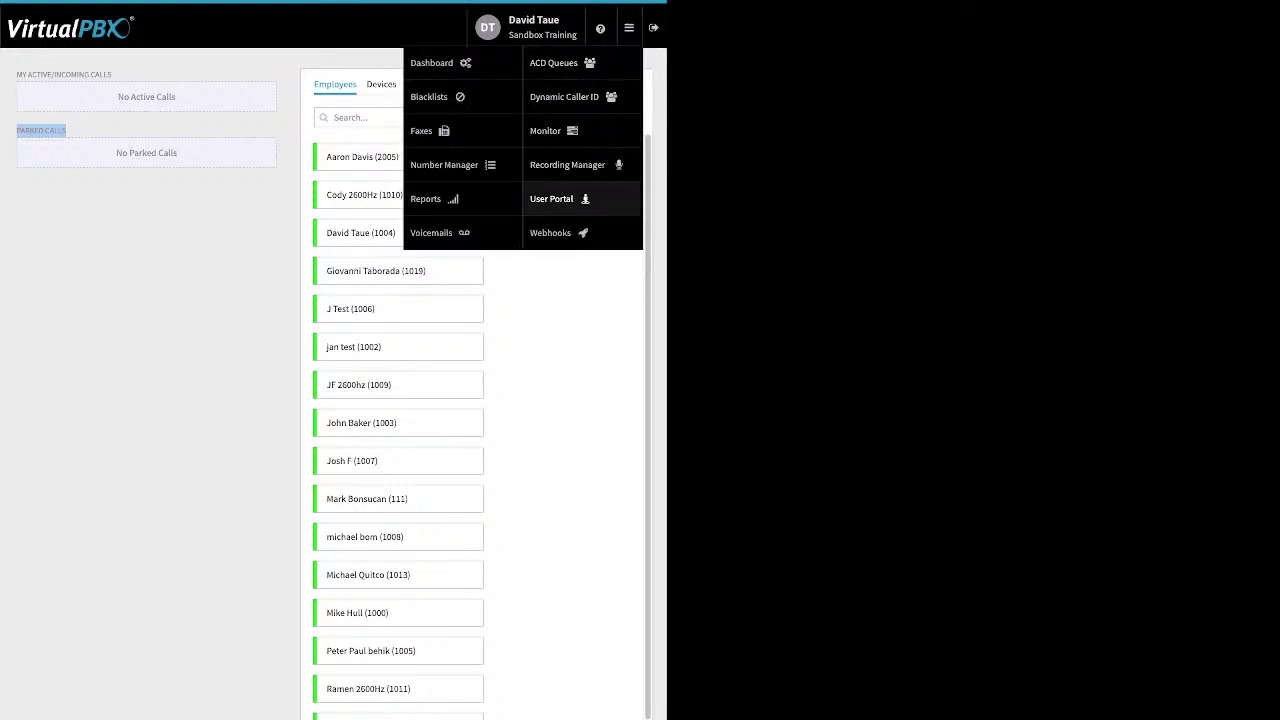
click(552, 232)
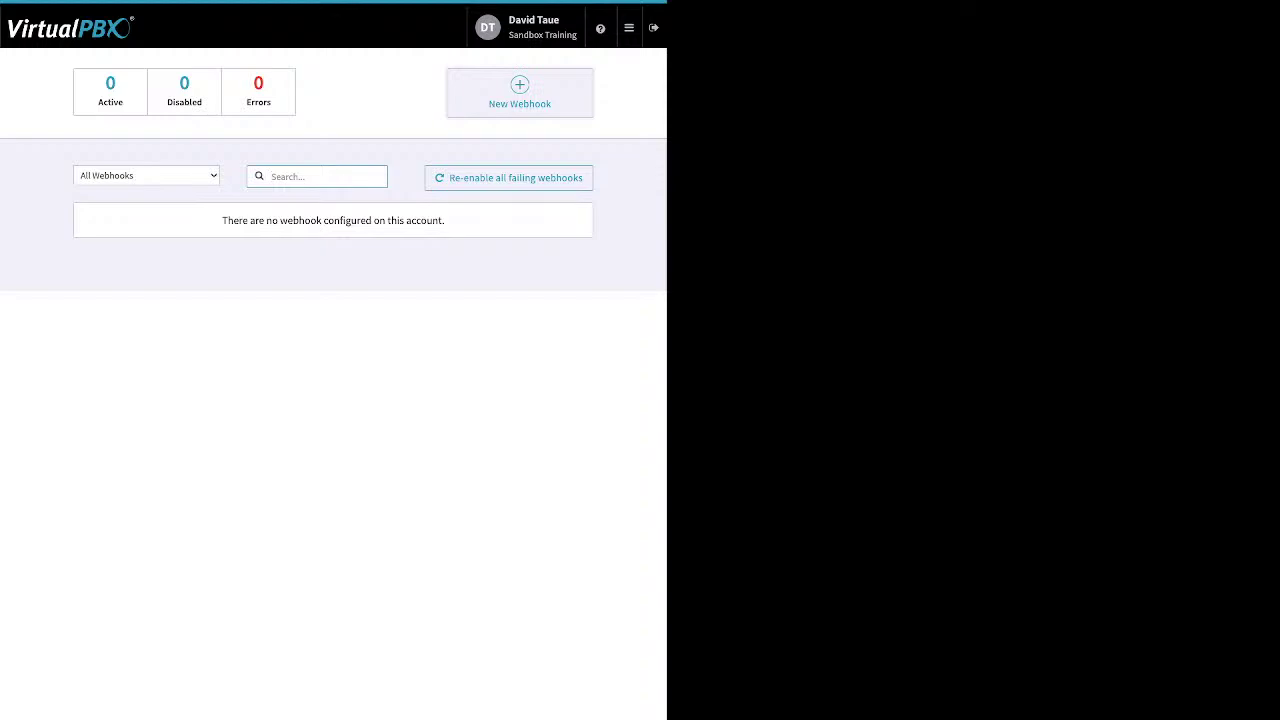
click(519, 92)
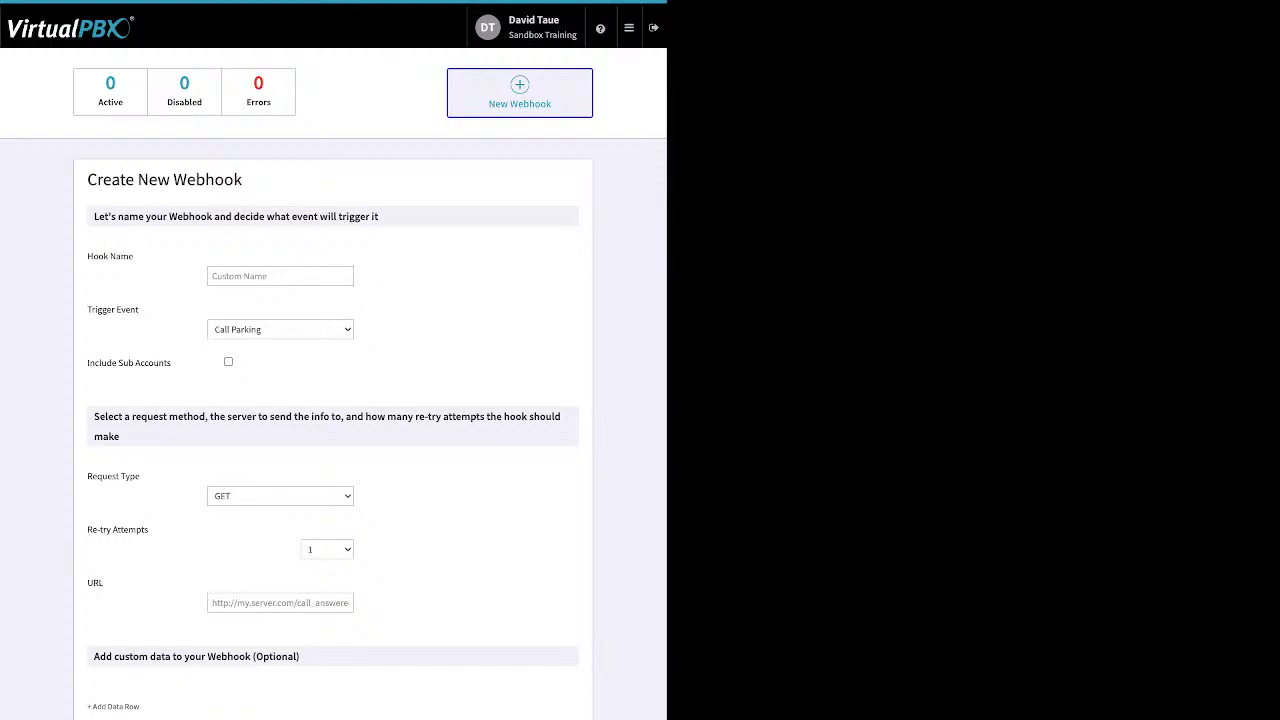
Step: Open the User Portal and mark the first voicemail in the list as listened
mouse_move(629, 28)
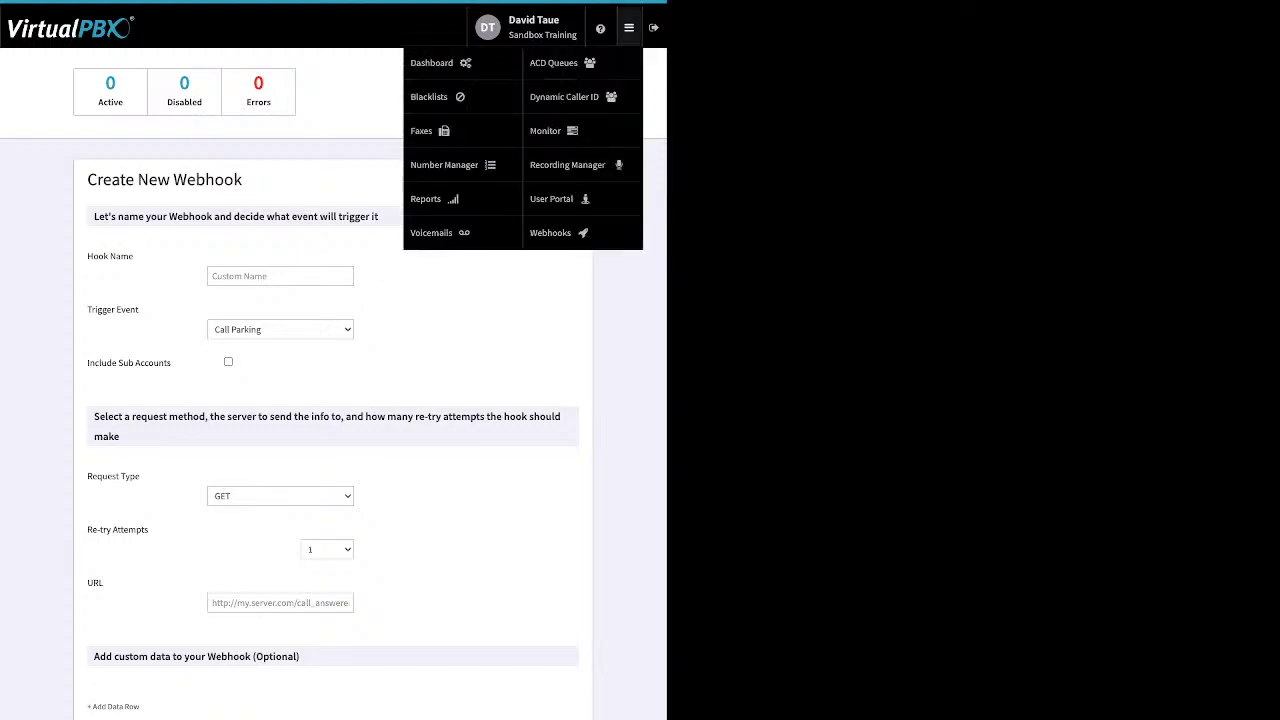
click(551, 198)
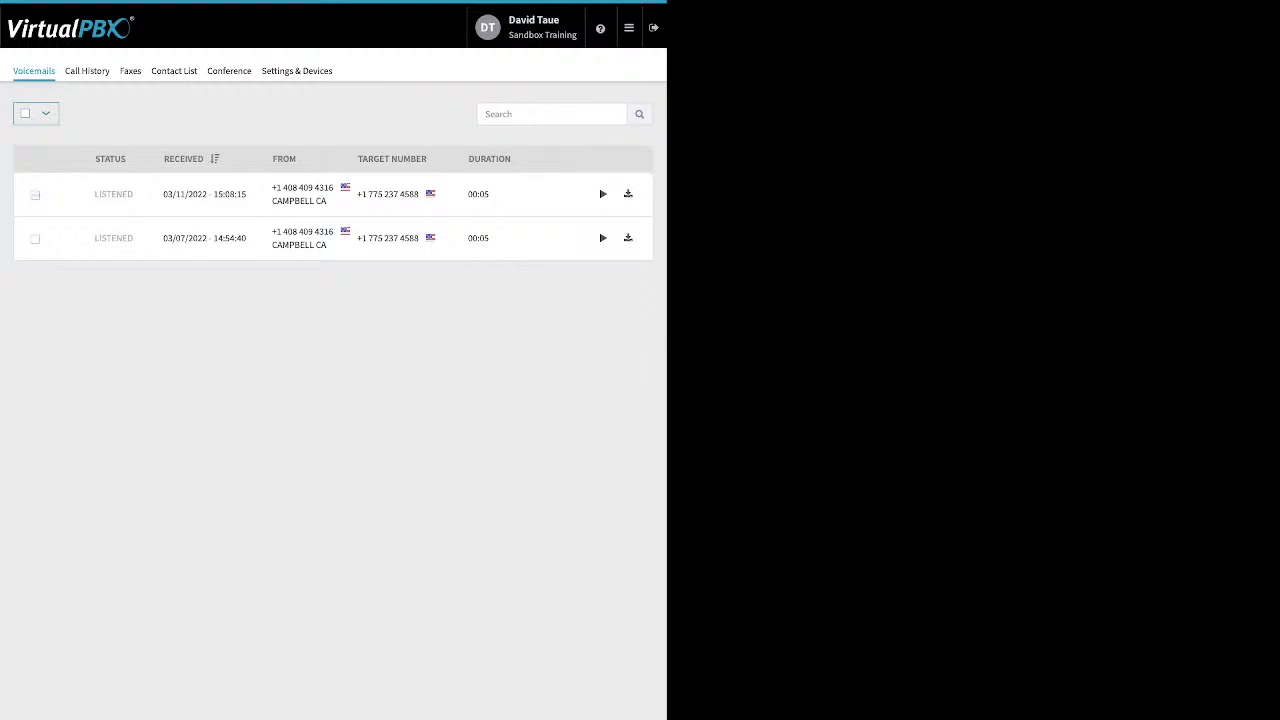
click(35, 195)
click(93, 113)
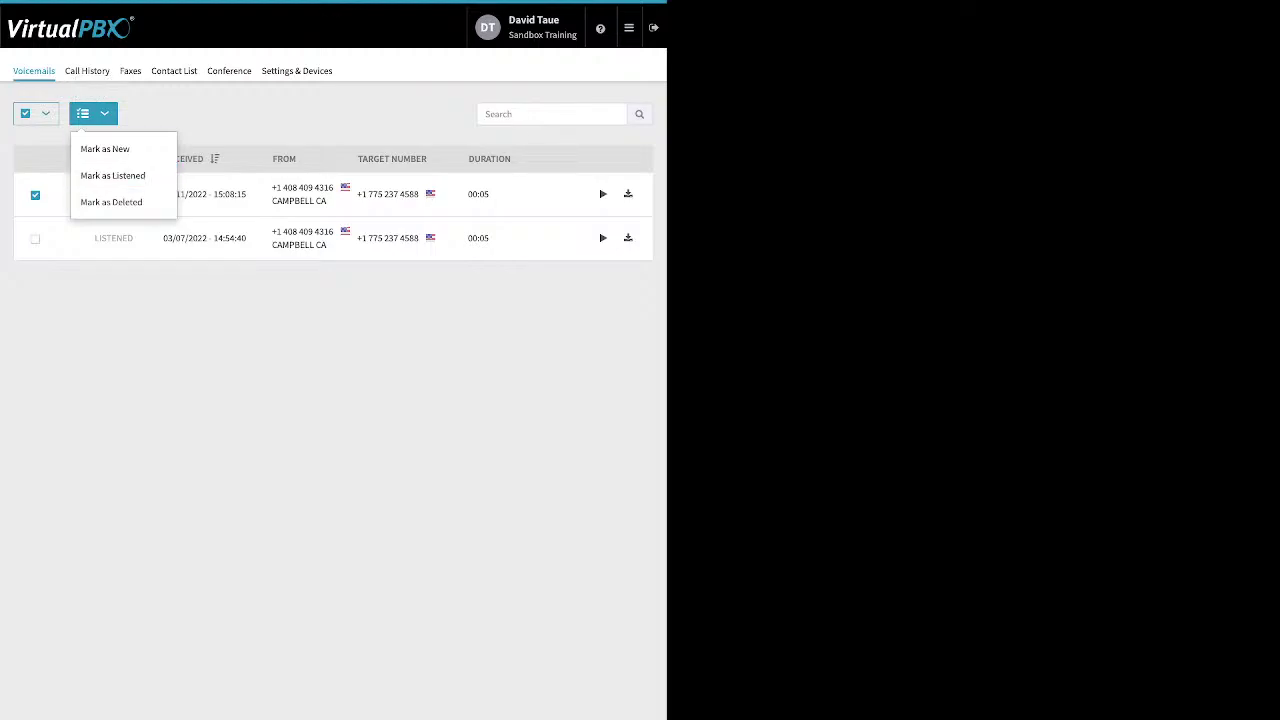
click(112, 175)
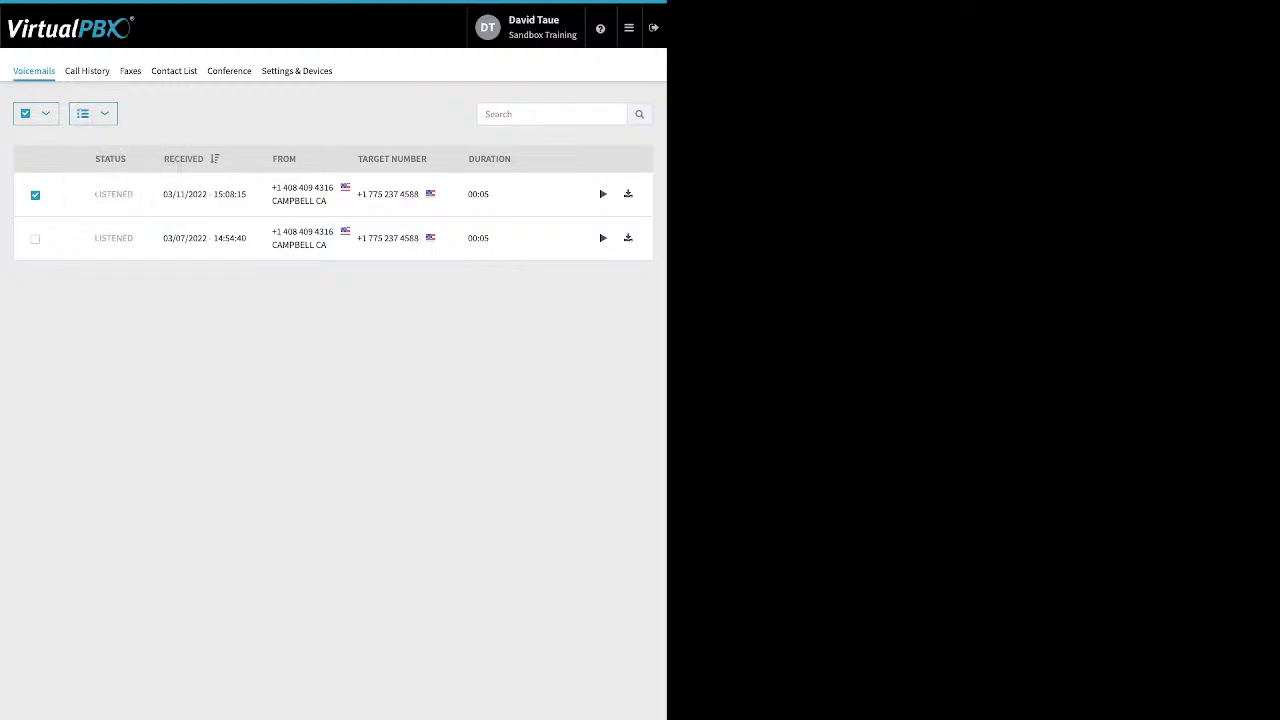
Step: View the User Portal's Call History, Faxes and Contact List pages
click(87, 71)
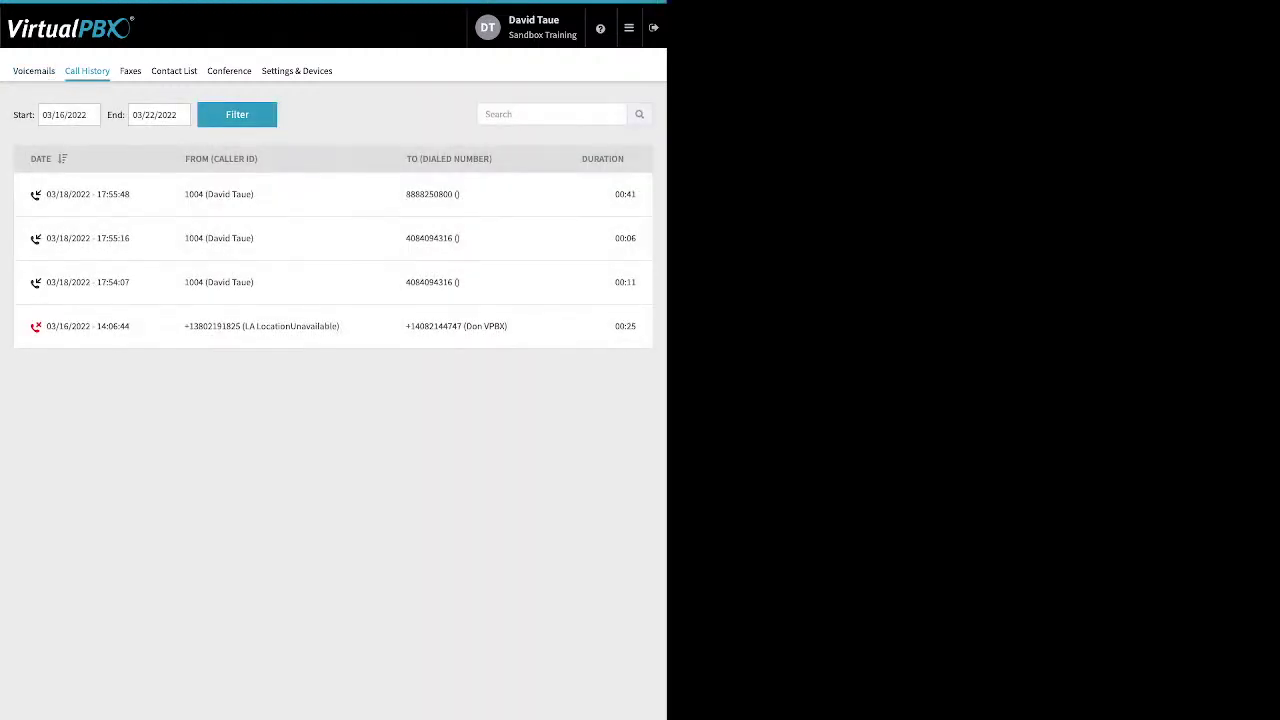
click(130, 71)
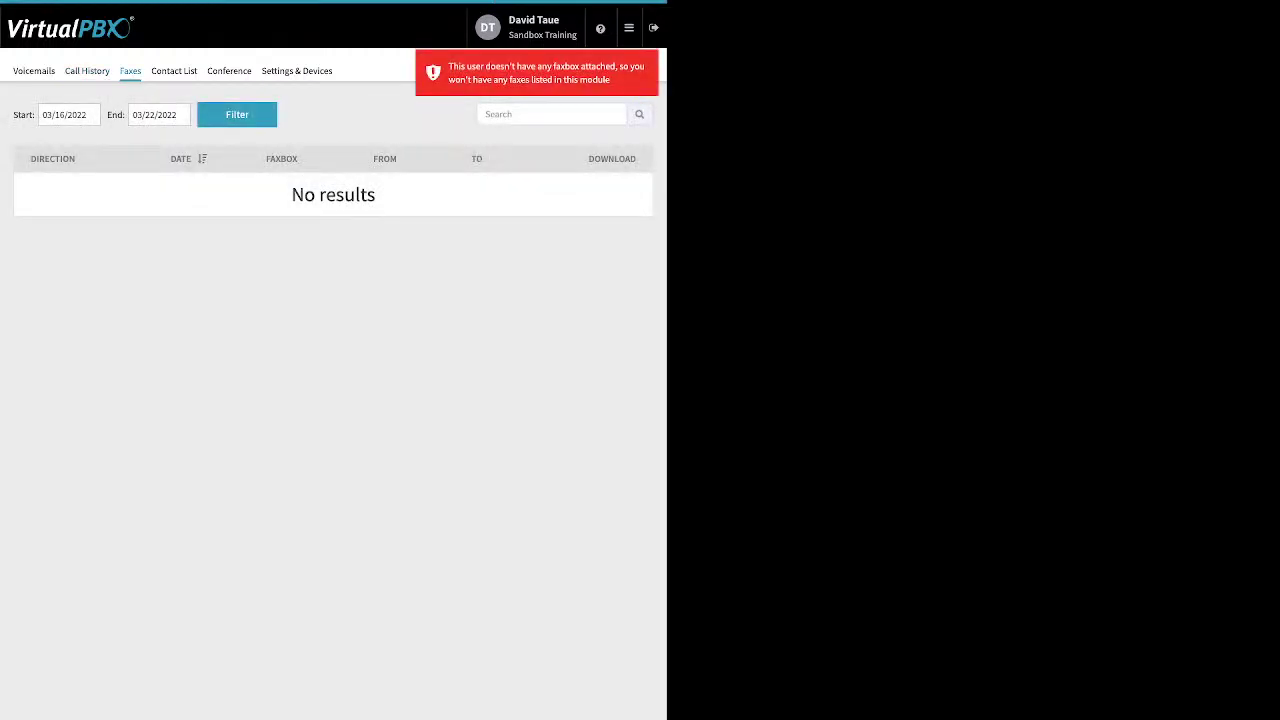
click(174, 71)
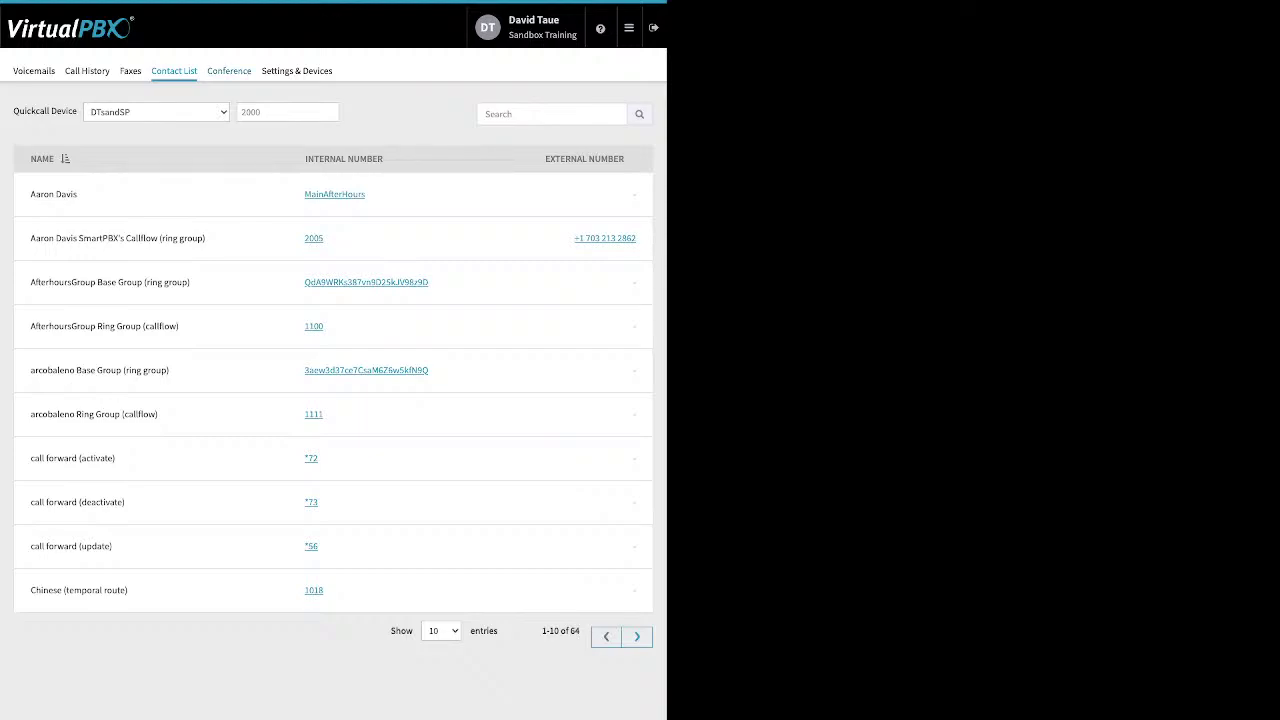
Step: Review the Conference page's moderator and participant PIN fields and entry and exit tone options, toggling the join-deaf option on and back off
click(229, 70)
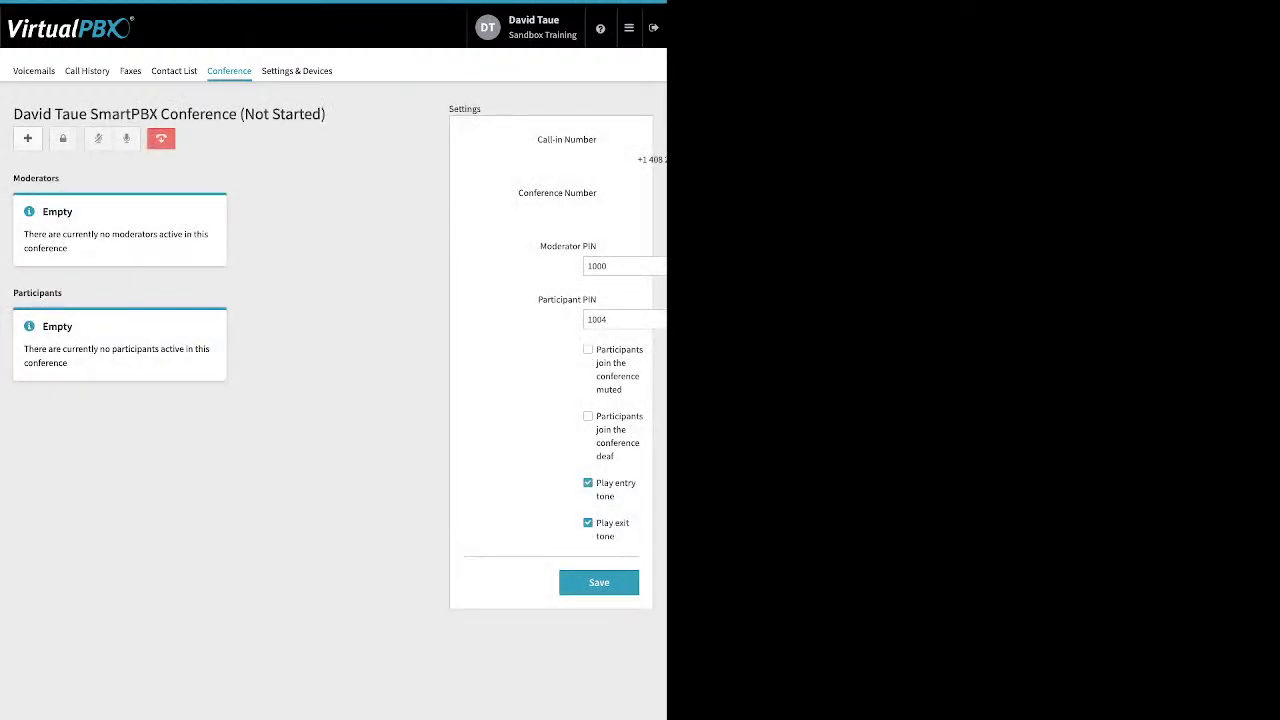
drag(540, 246, 597, 246)
drag(538, 299, 597, 299)
drag(596, 349, 620, 523)
click(588, 416)
click(588, 416)
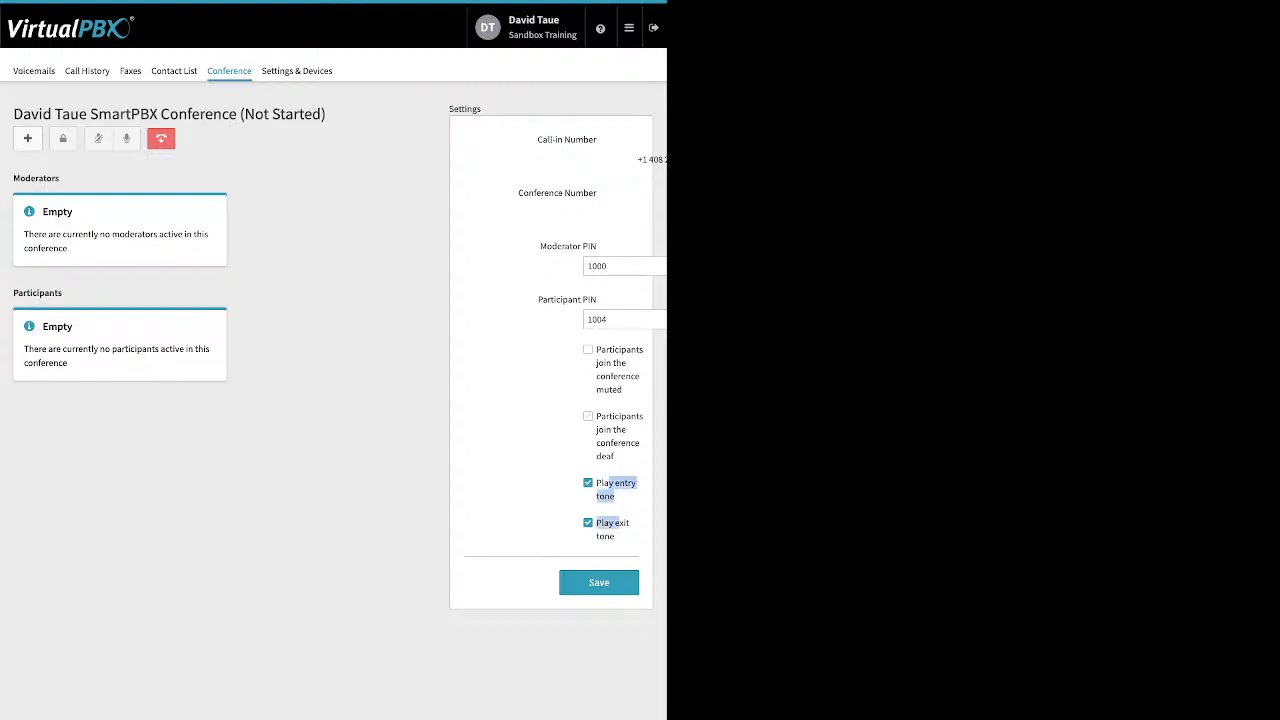
click(624, 543)
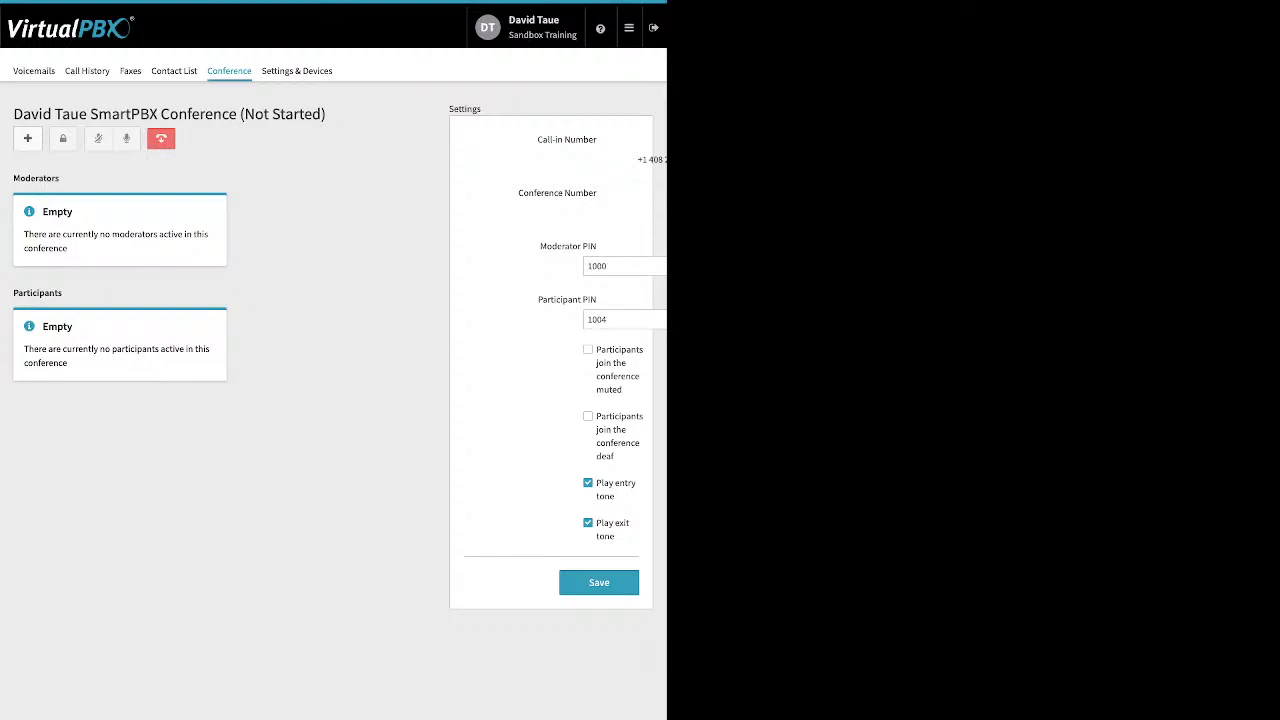
Step: Open Settings & Devices in the User Portal and examine the Enable Call Forward setting
click(297, 71)
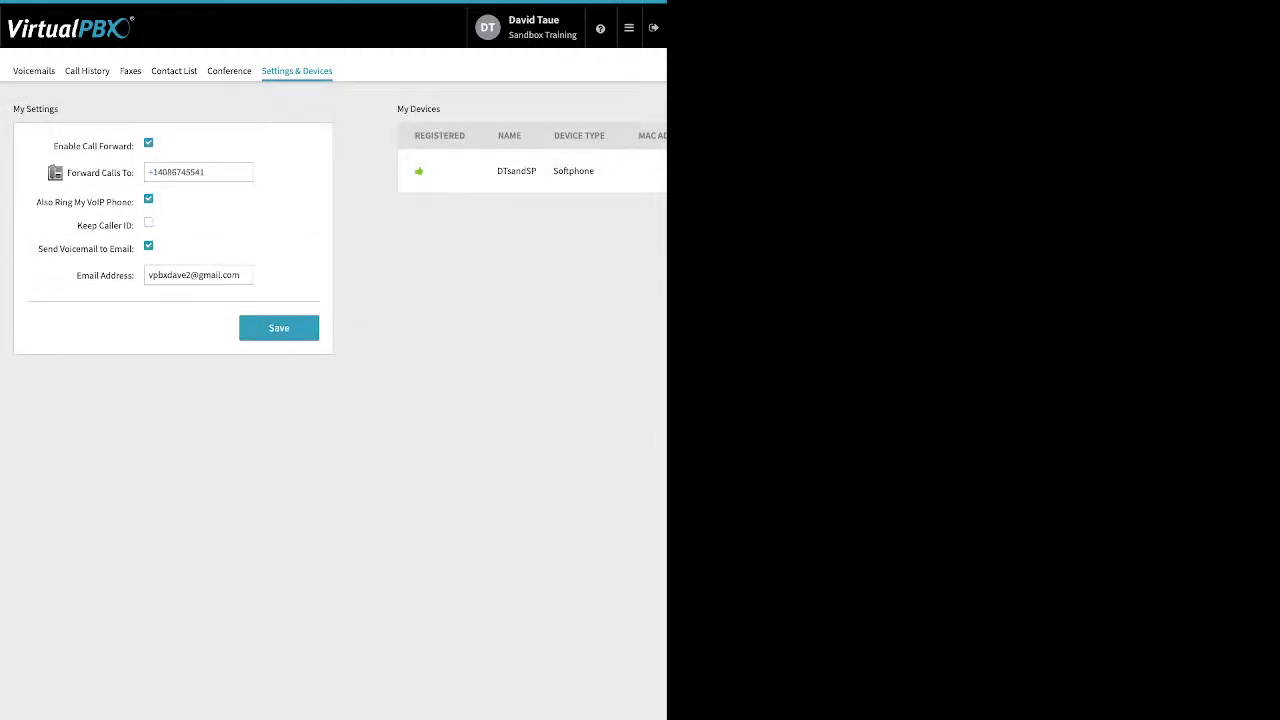
drag(53, 146, 124, 146)
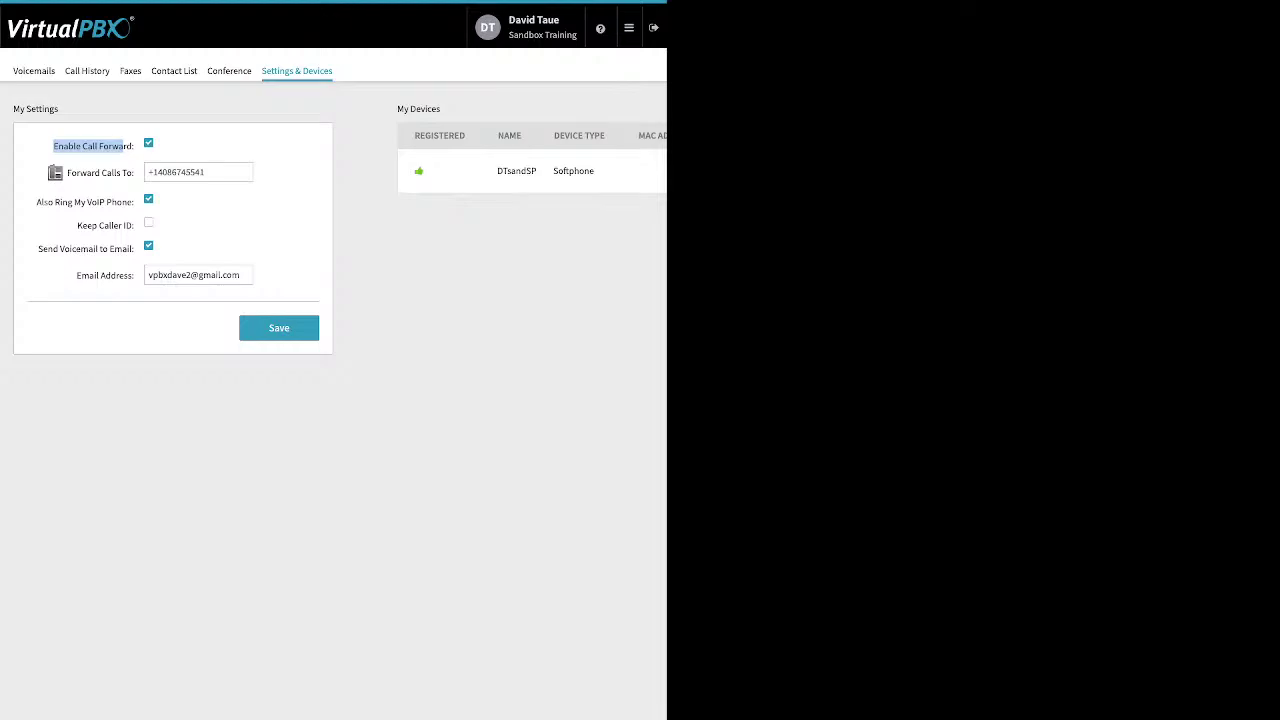
Step: Leave the User Portal and return to the Dashboard
click(628, 27)
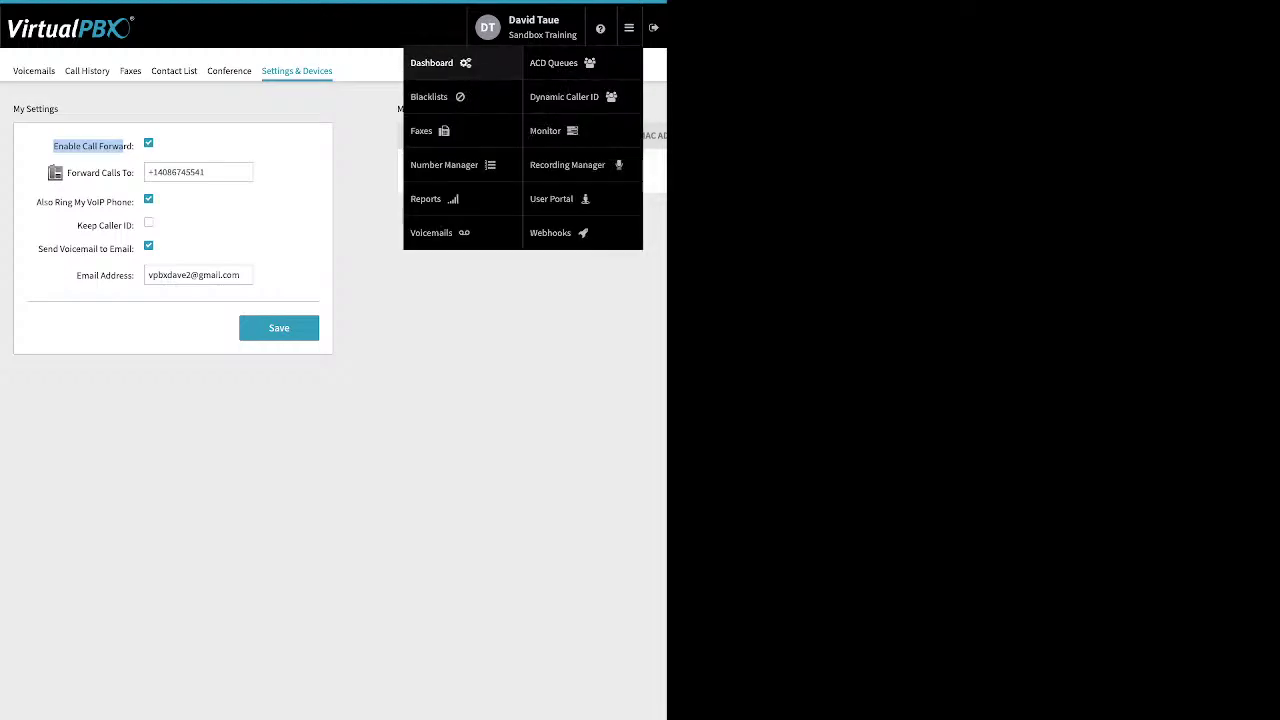